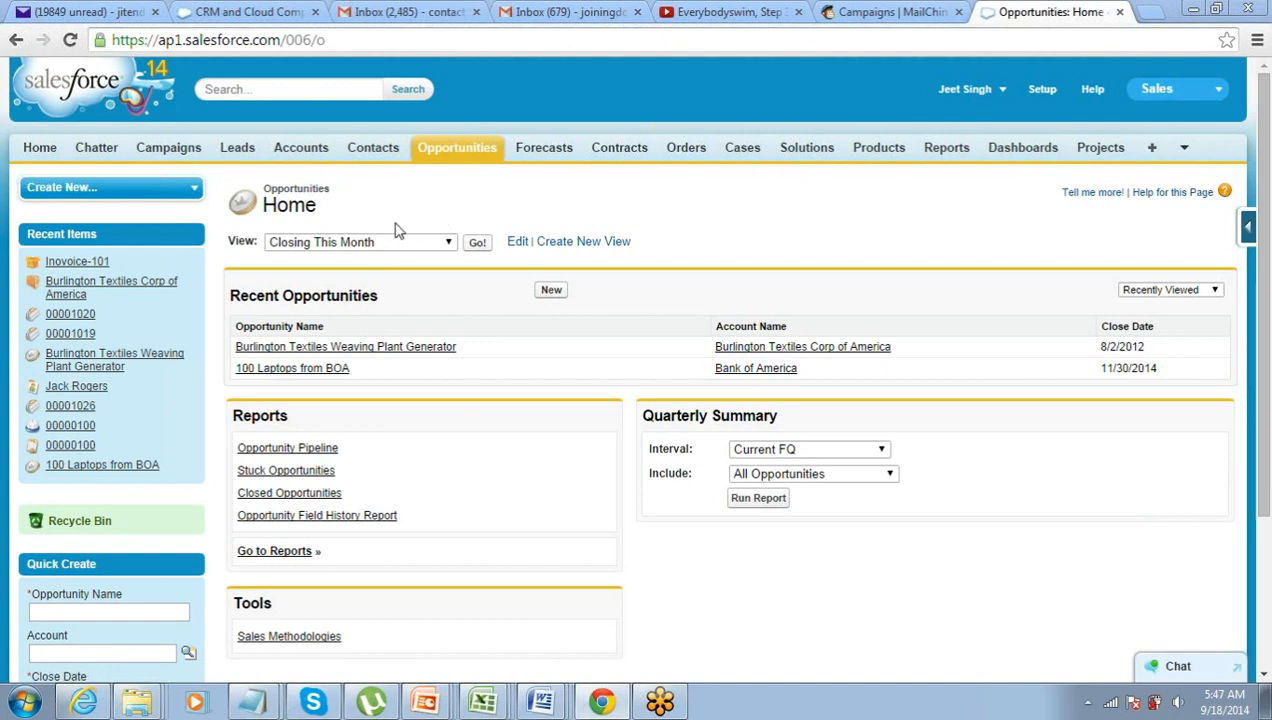
- Open the Burlington Textiles Weaving Plant Generator opportunity and inspect its $235,000.00 Amount value
left_click(396, 350)
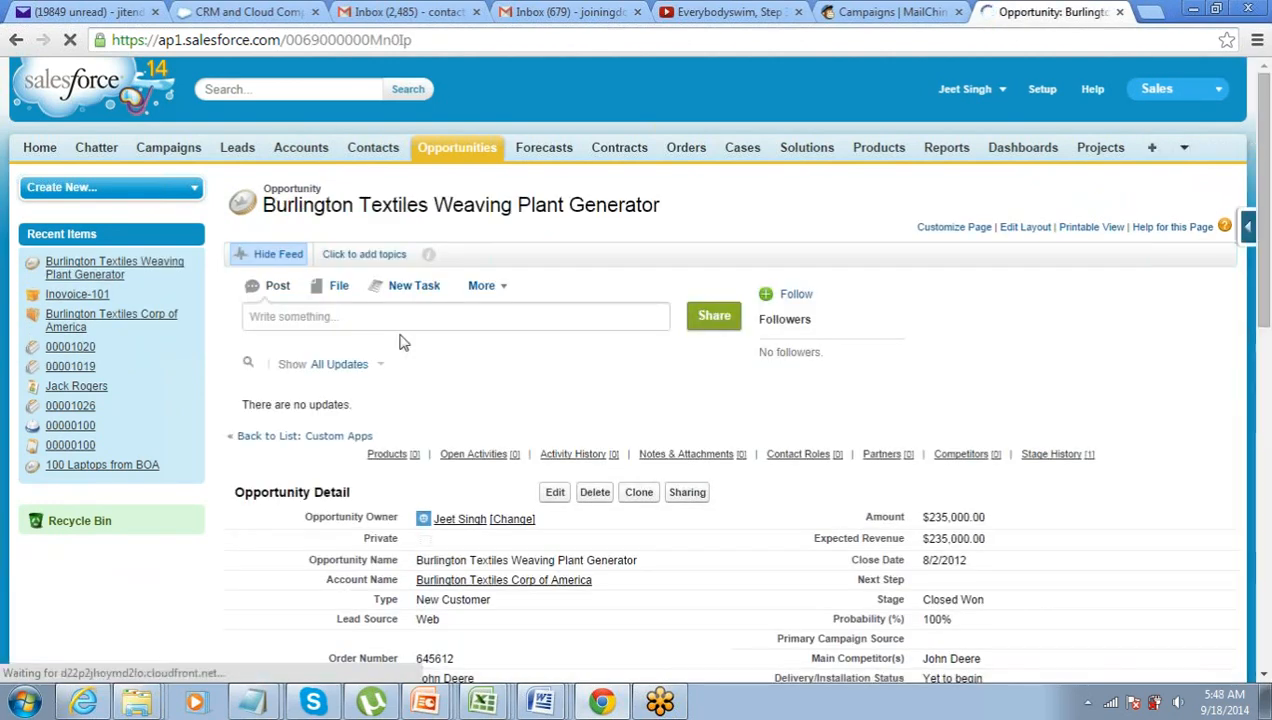
scroll(880, 432, "down", 3)
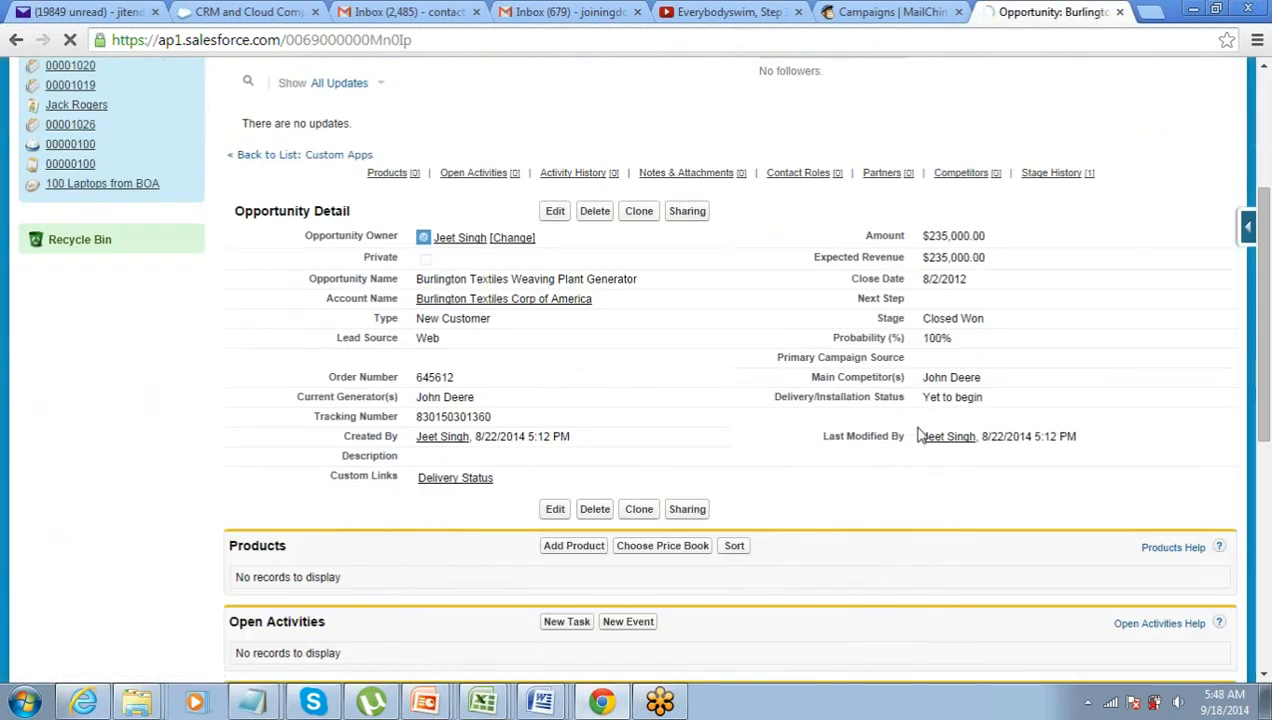
double_click(925, 240)
left_click_drag(922, 236, 988, 235)
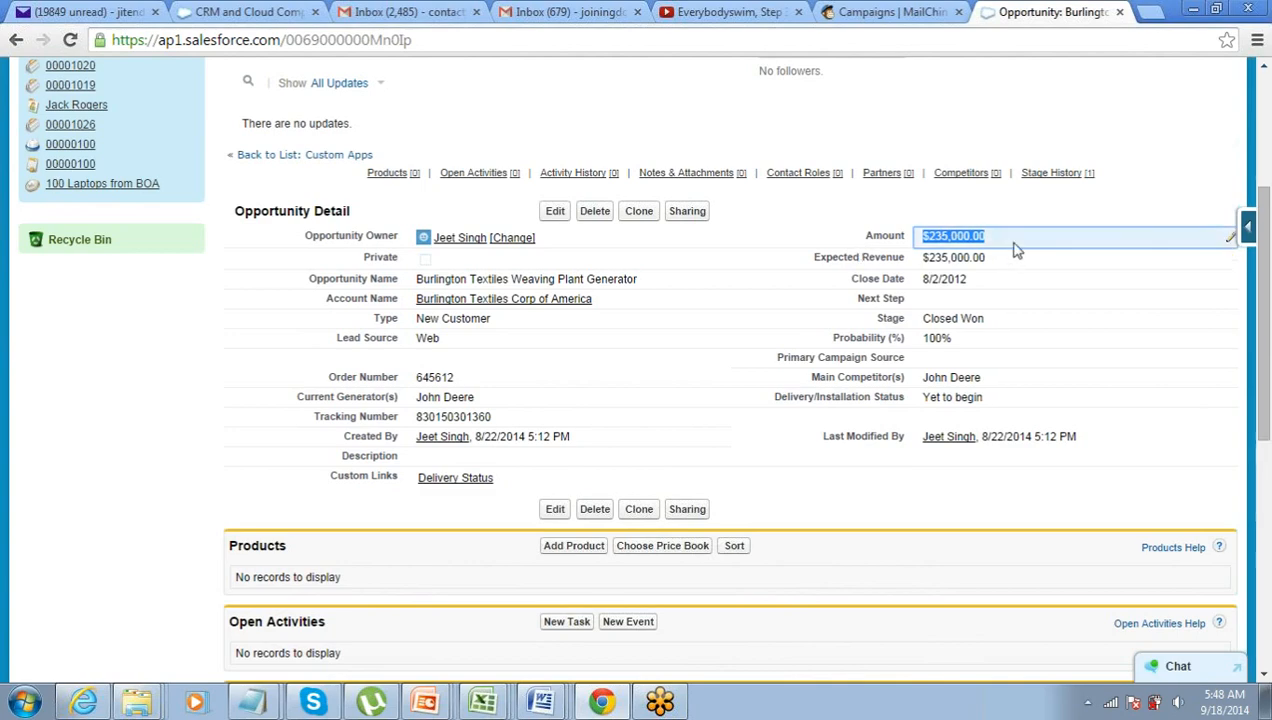
scroll(1014, 249, "up", 3)
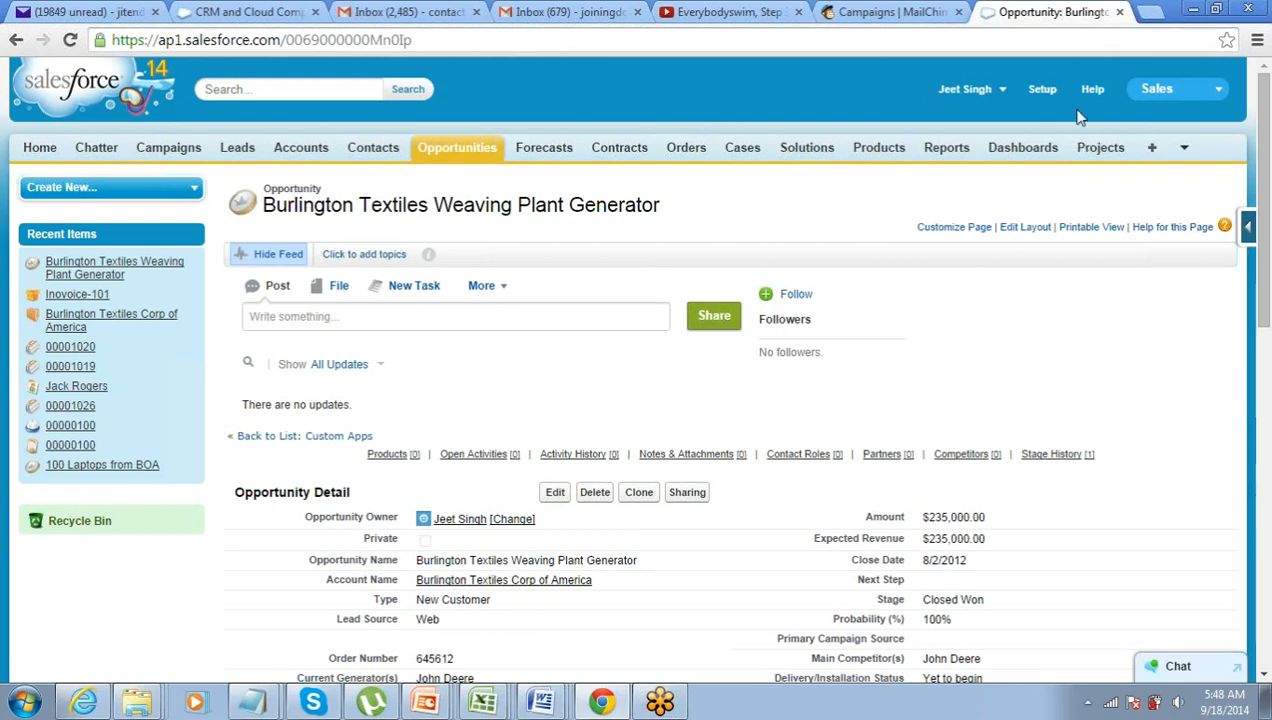
- Go to Setup and open Customize > Opportunities > Fields
left_click(1043, 89)
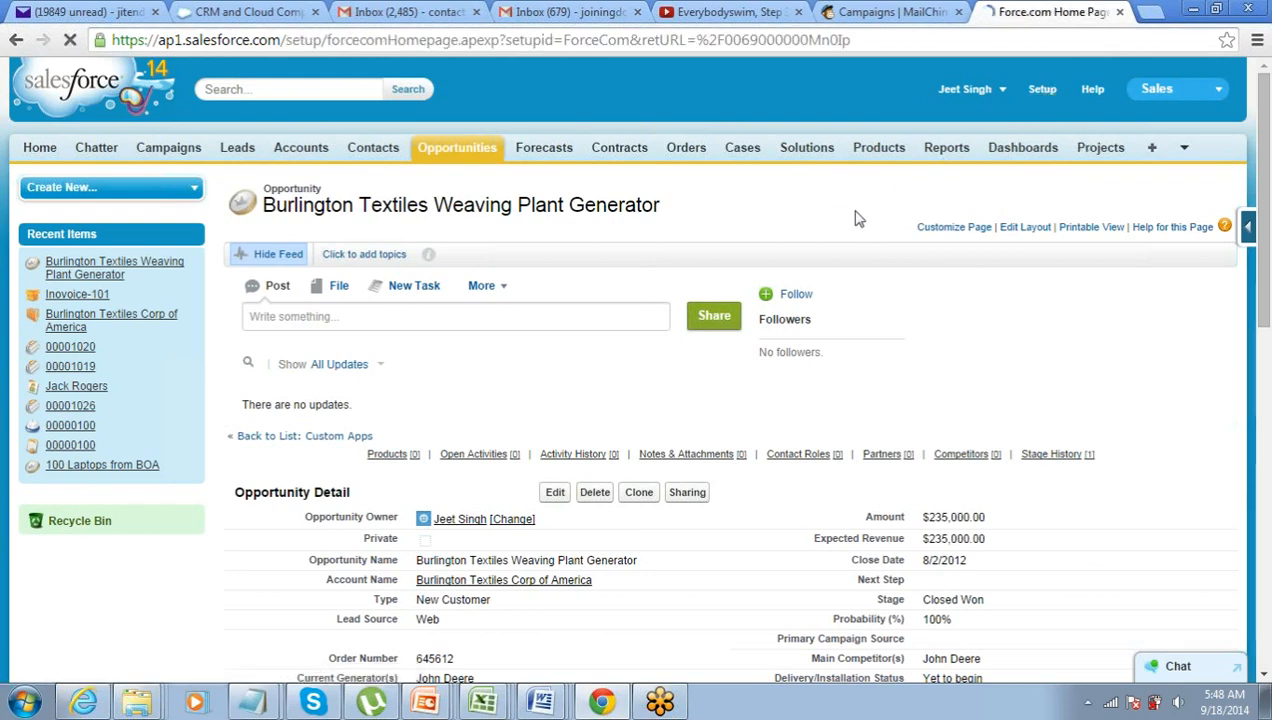
scroll(274, 268, "down", 3)
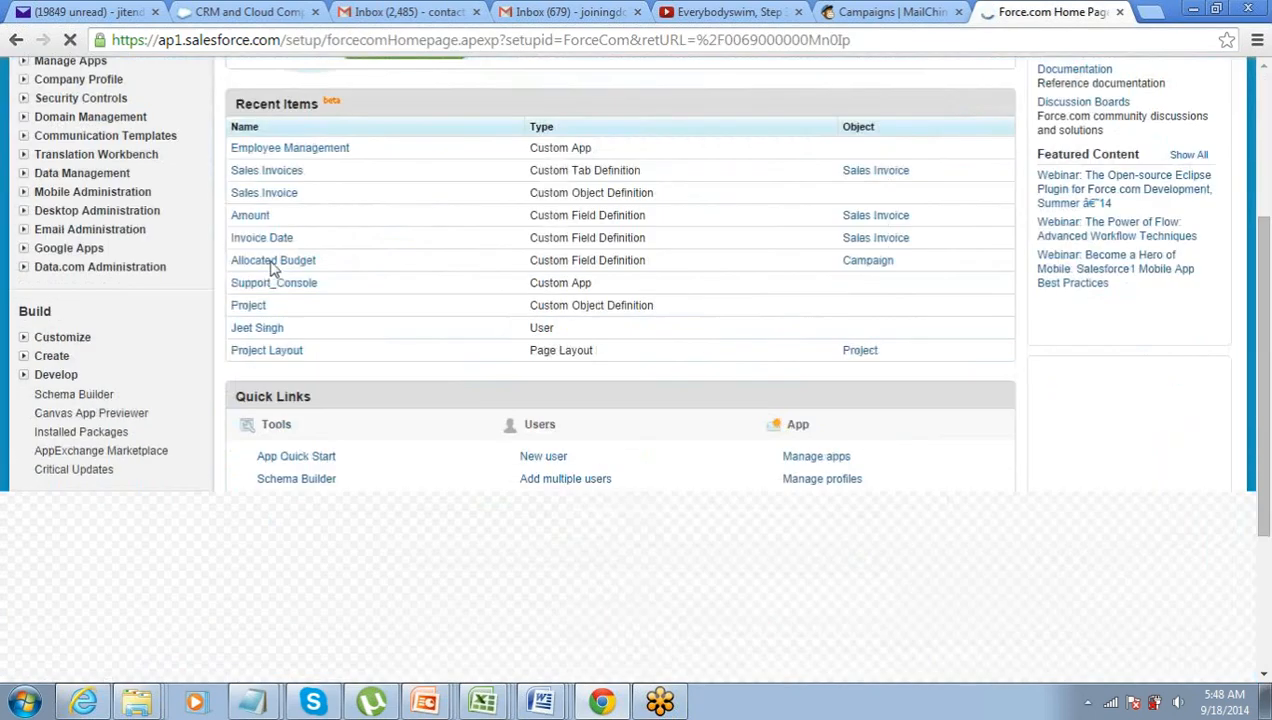
scroll(30, 276, "down", 2)
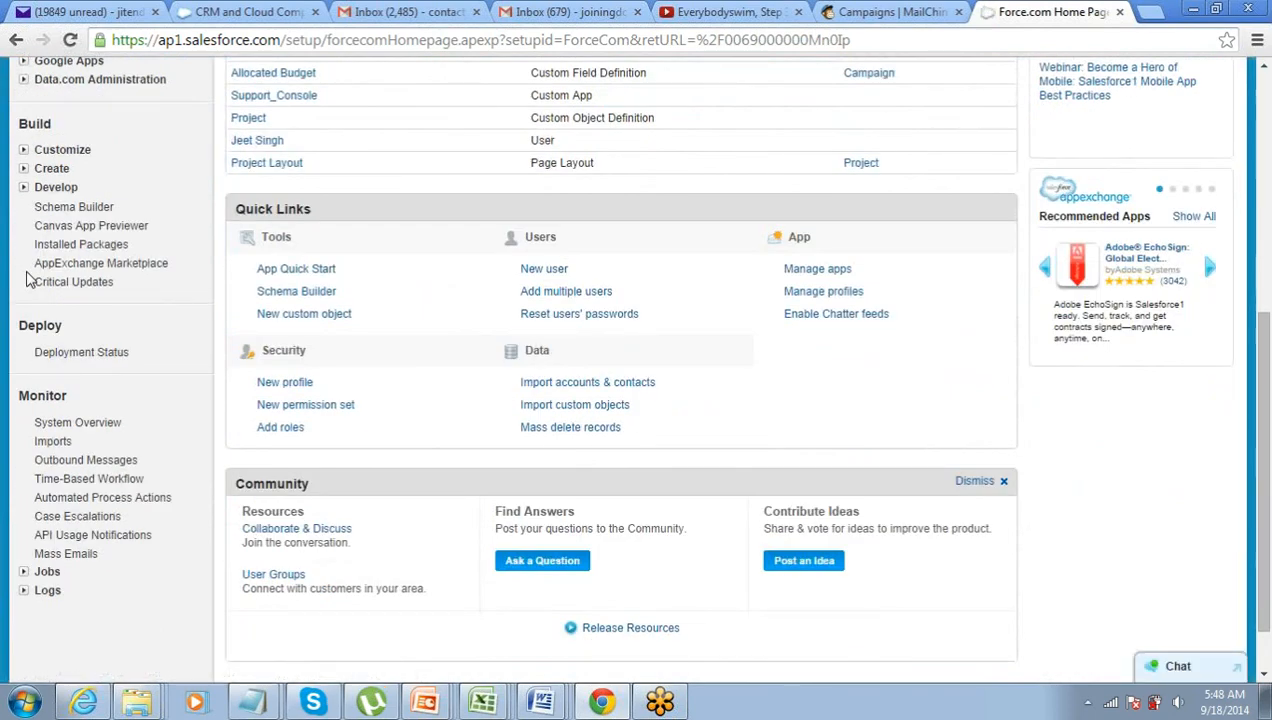
left_click(22, 149)
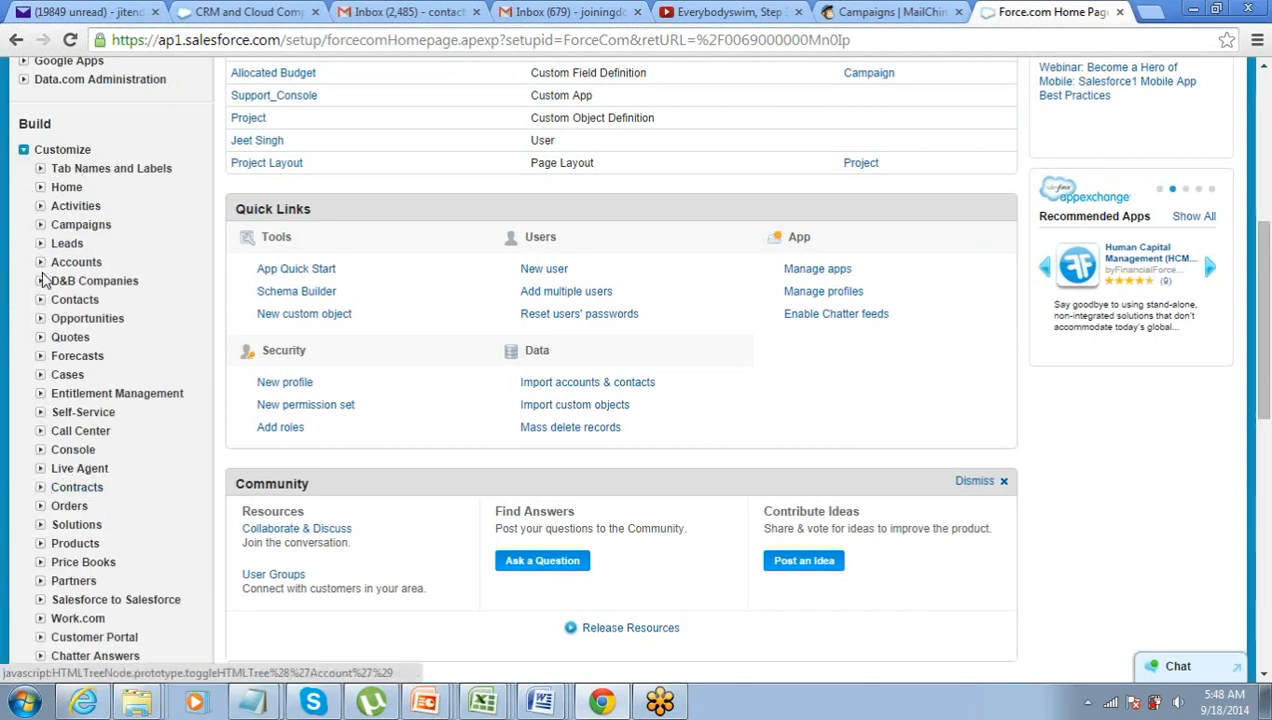
left_click(40, 318)
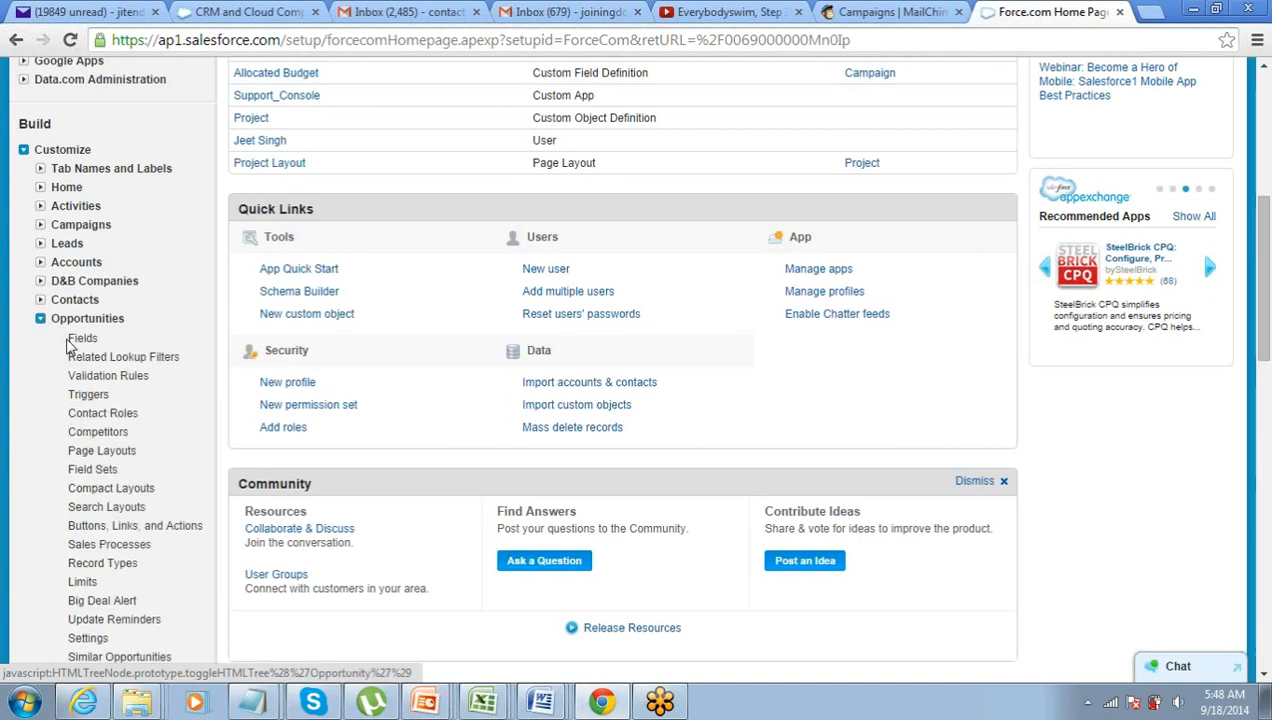
left_click(83, 341)
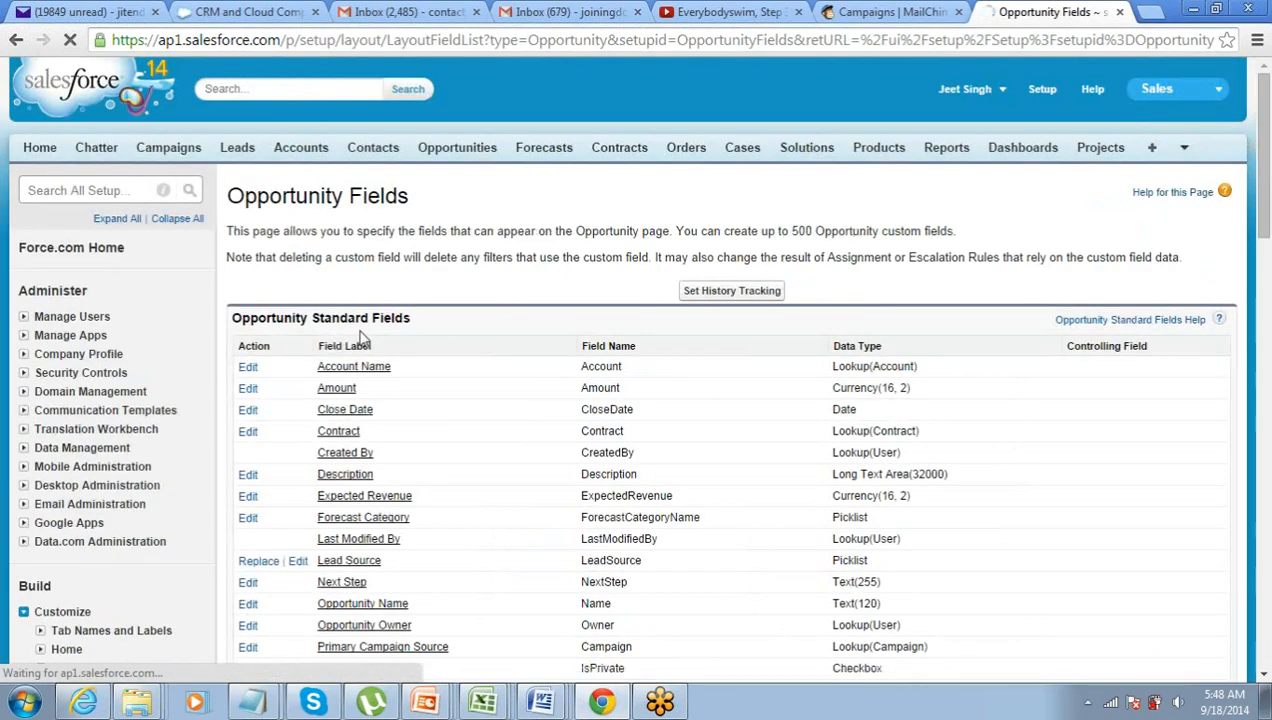
scroll(363, 338, "down", 6)
scroll(497, 355, "up", 2)
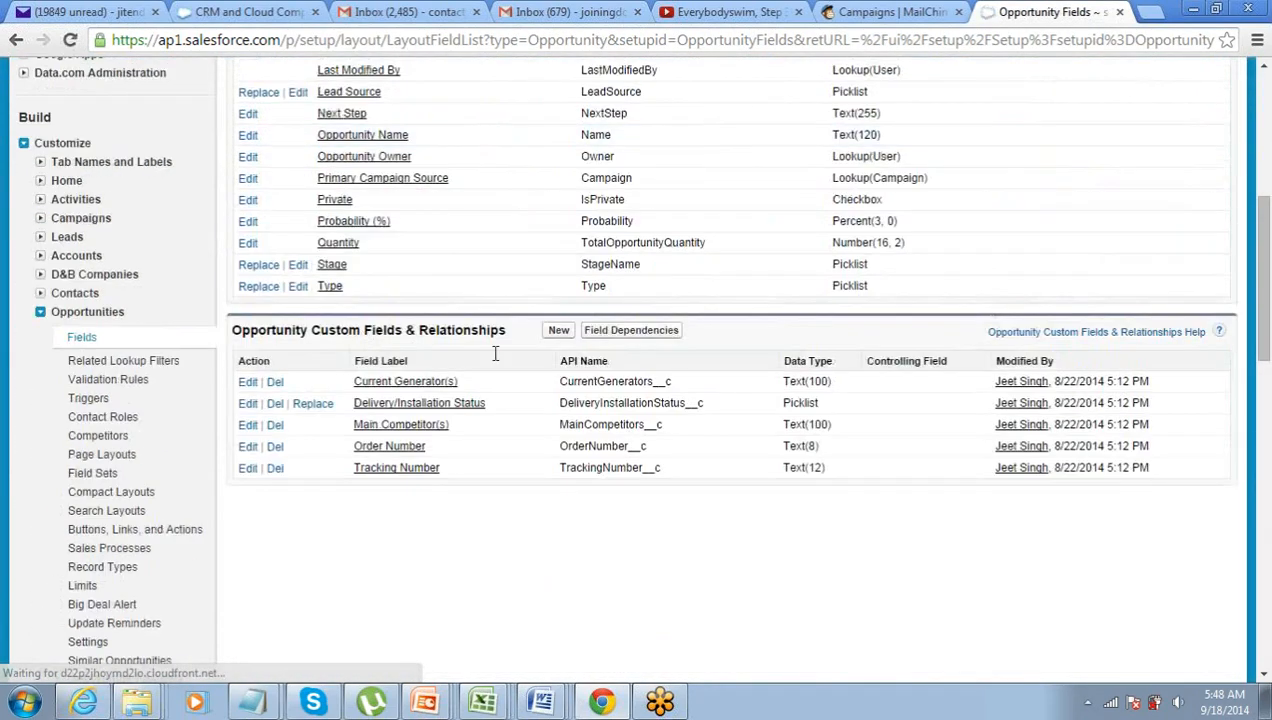
- Start a new Opportunity custom field of the Formula type
left_click(557, 336)
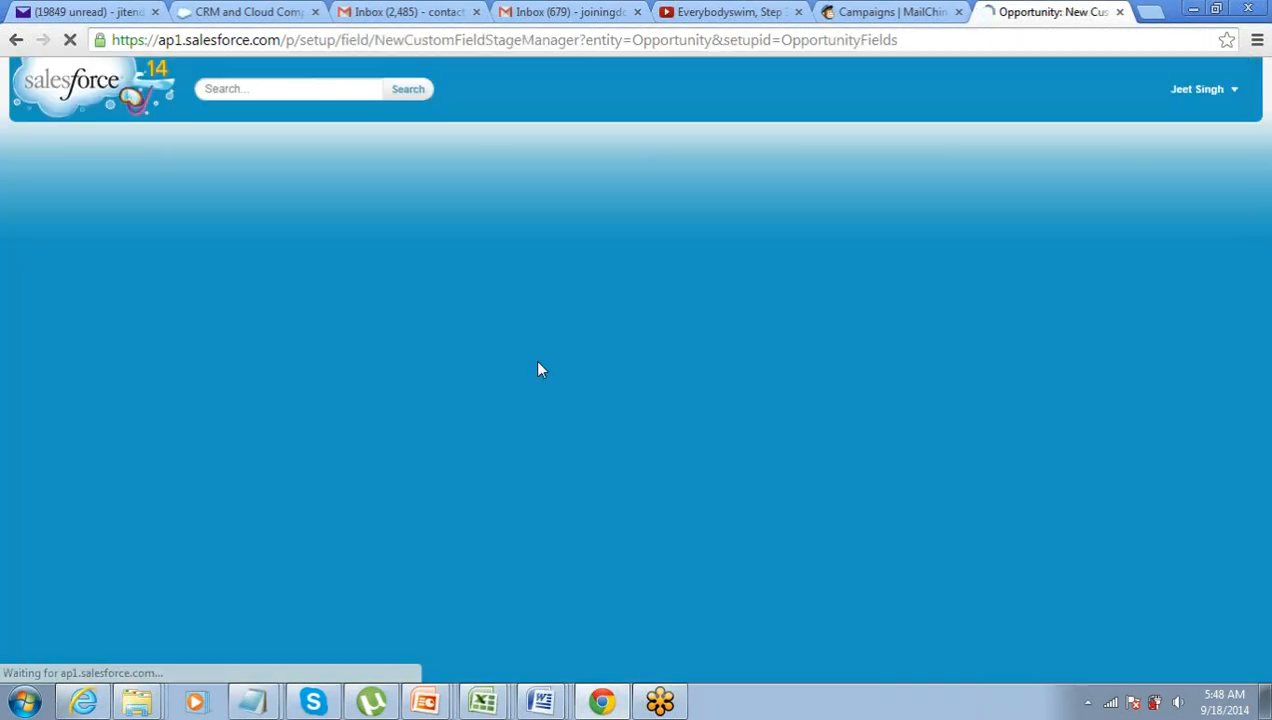
scroll(537, 370, "down", 3)
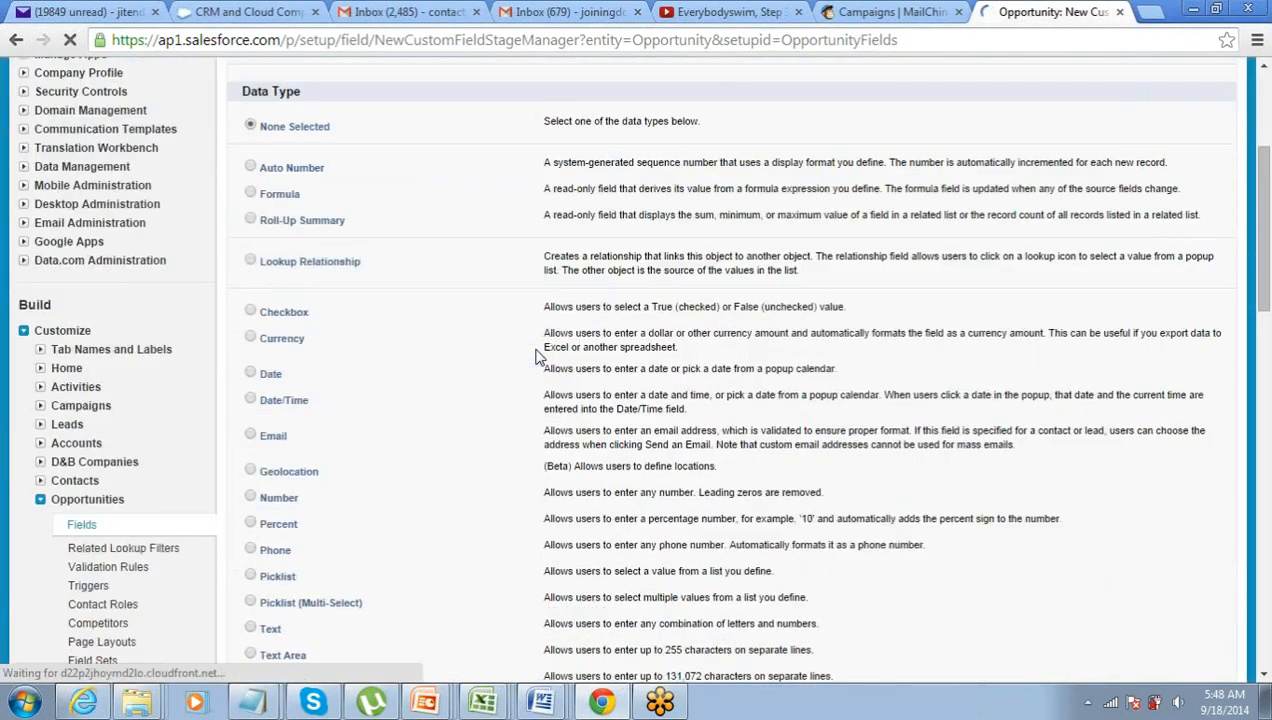
left_click(262, 193)
scroll(310, 244, "up", 3)
scroll(293, 388, "down", 1)
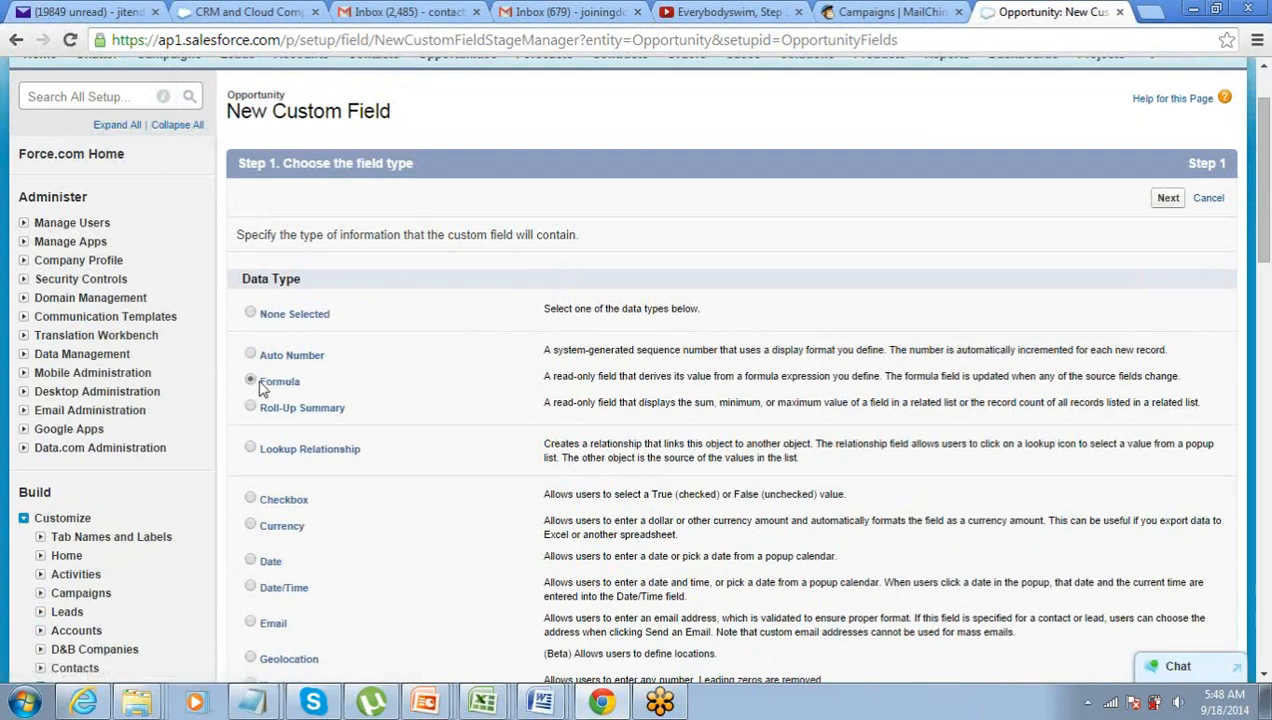
left_click(1168, 199)
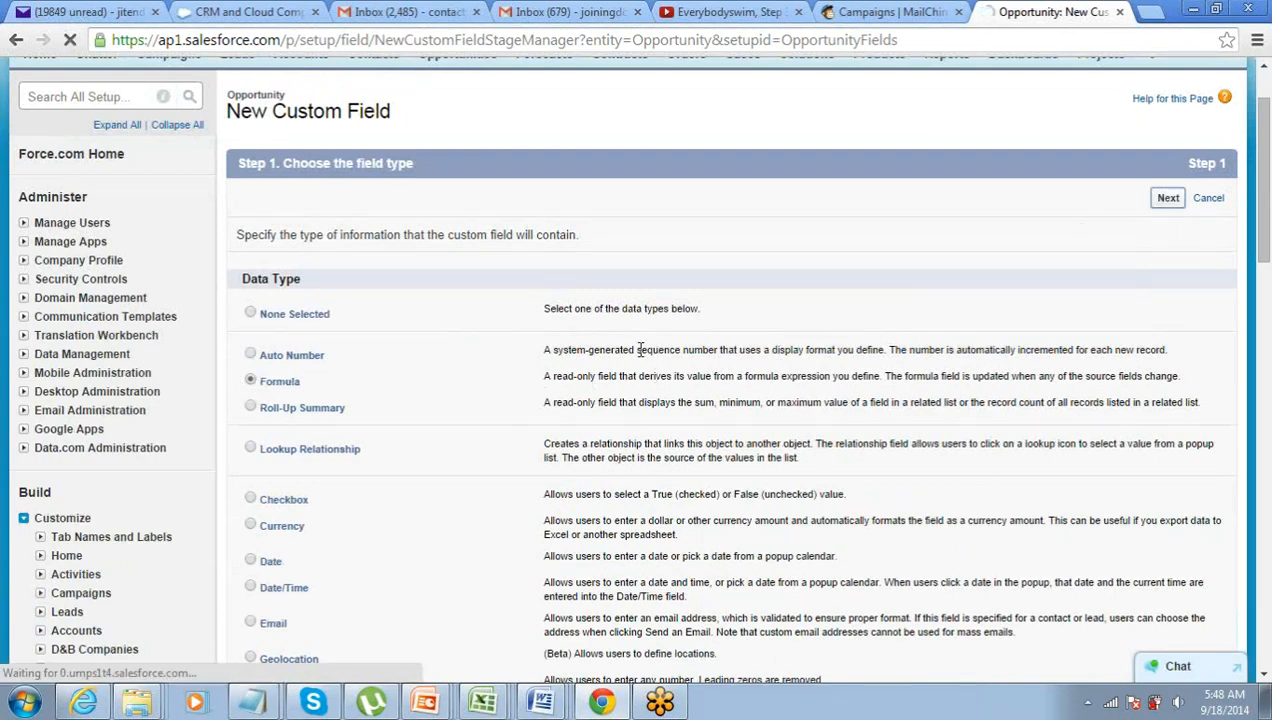
- Label the new formula field Tax, keeping the auto-filled field name Tax
scroll(509, 367, "down", 1)
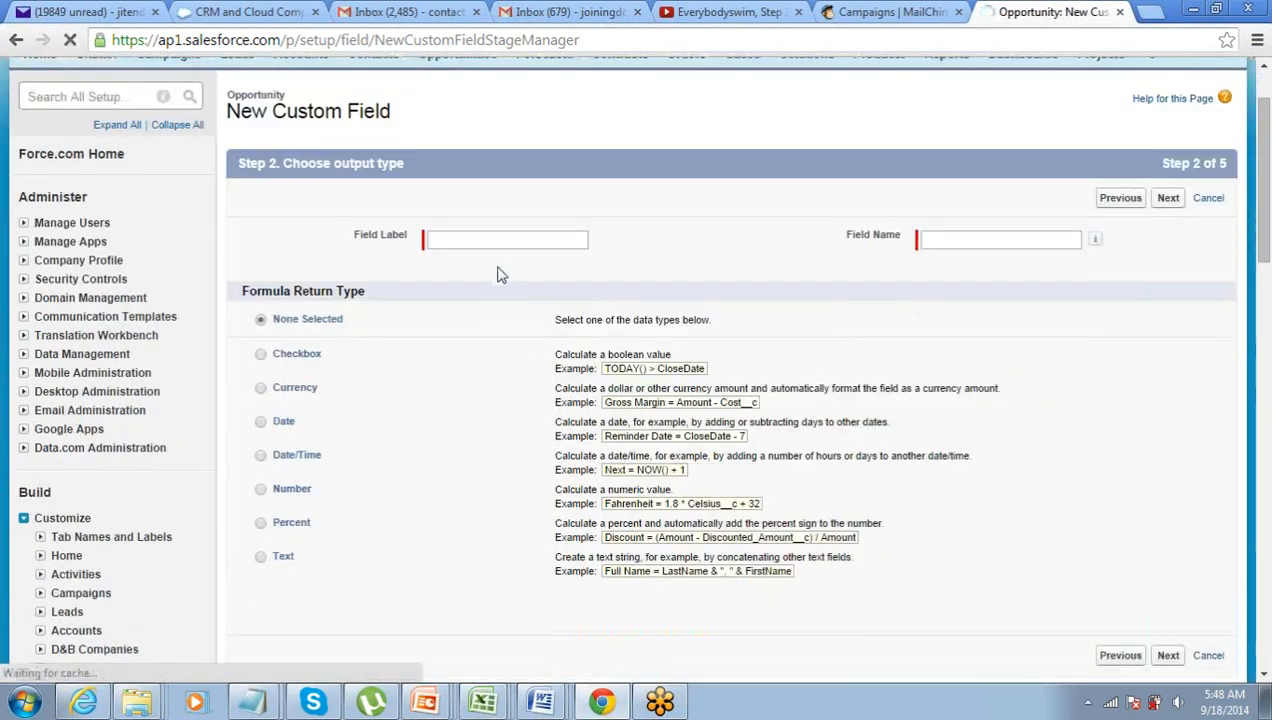
left_click(505, 240)
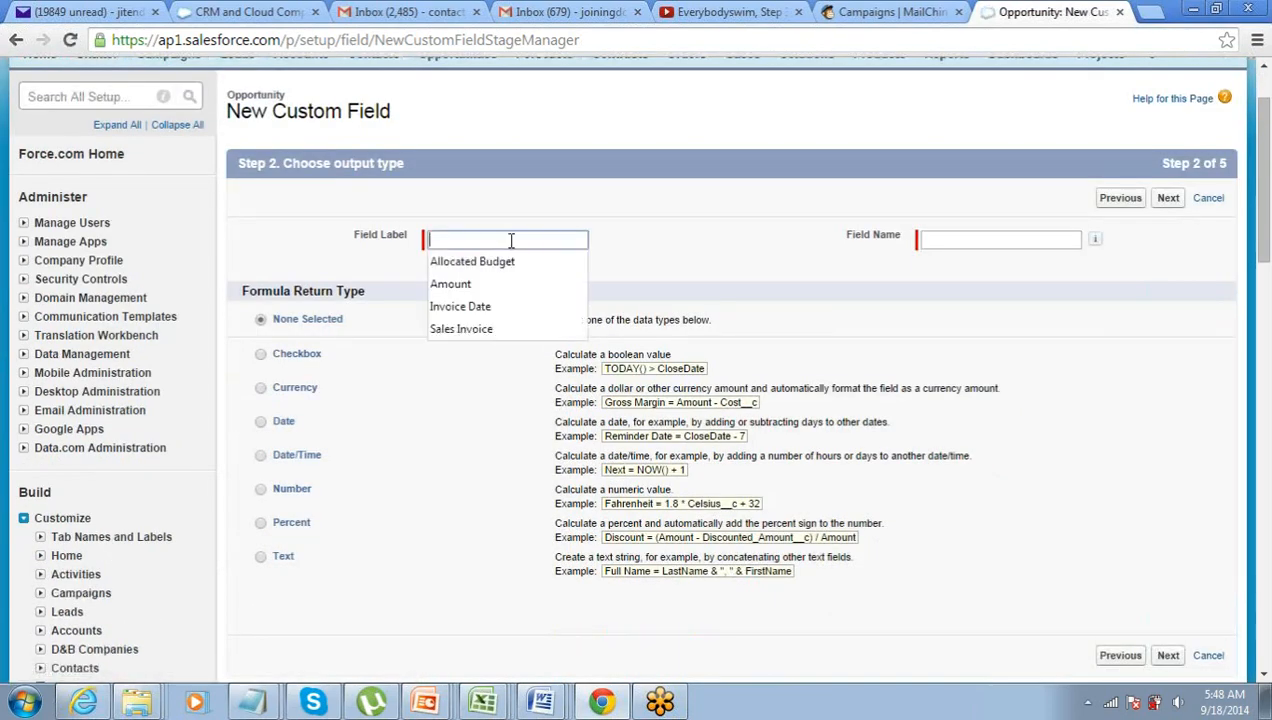
type("Tax")
key("Tab")
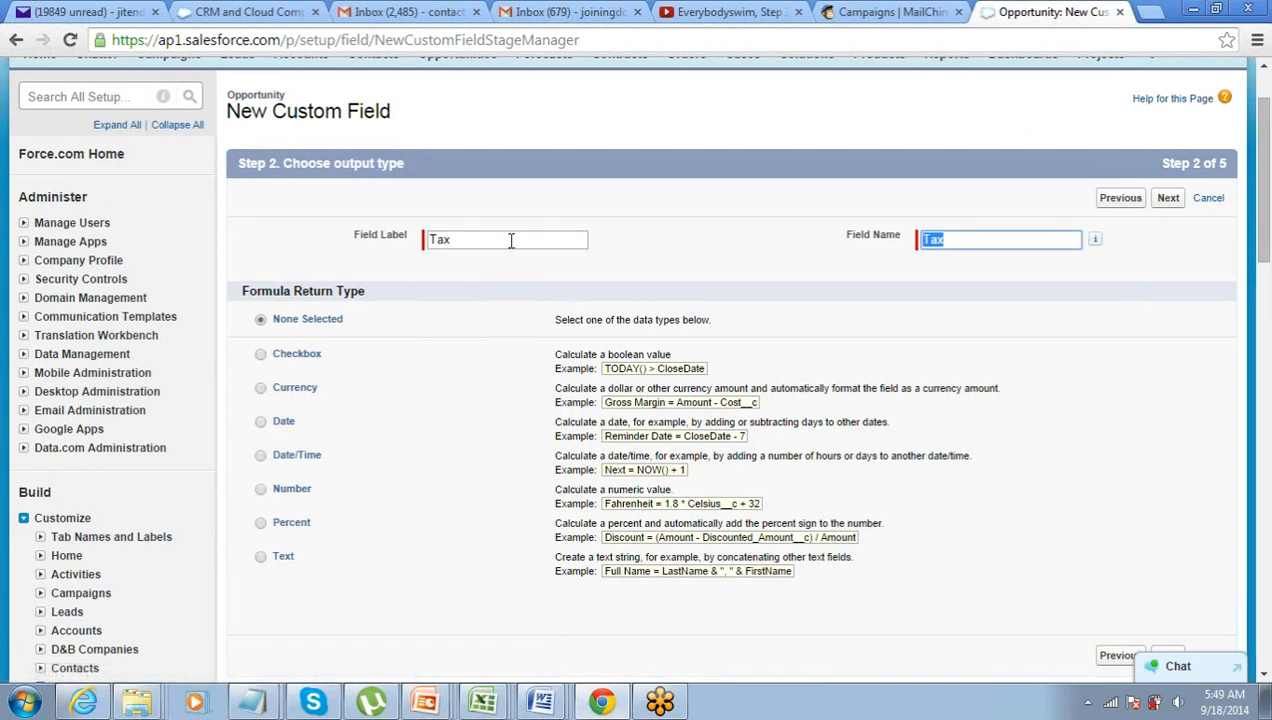
left_click(542, 198)
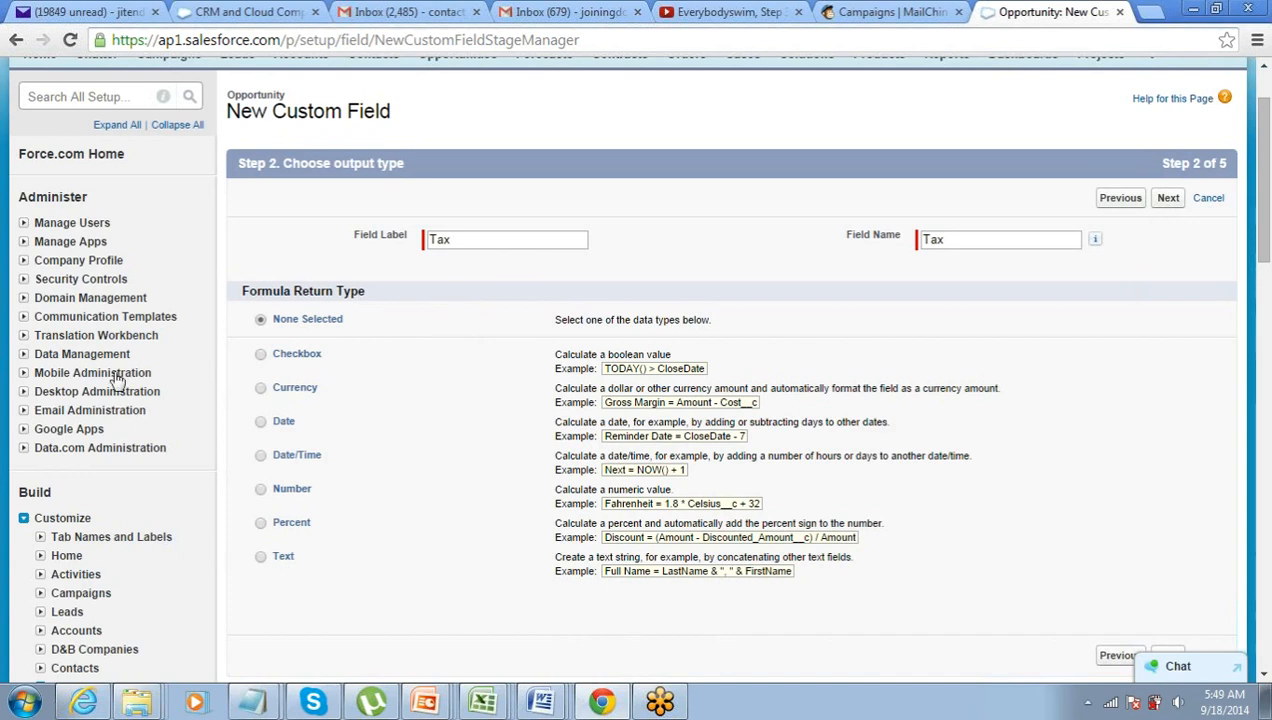
- Choose Currency as the Tax return type with 0 decimal places and continue
left_click(259, 389)
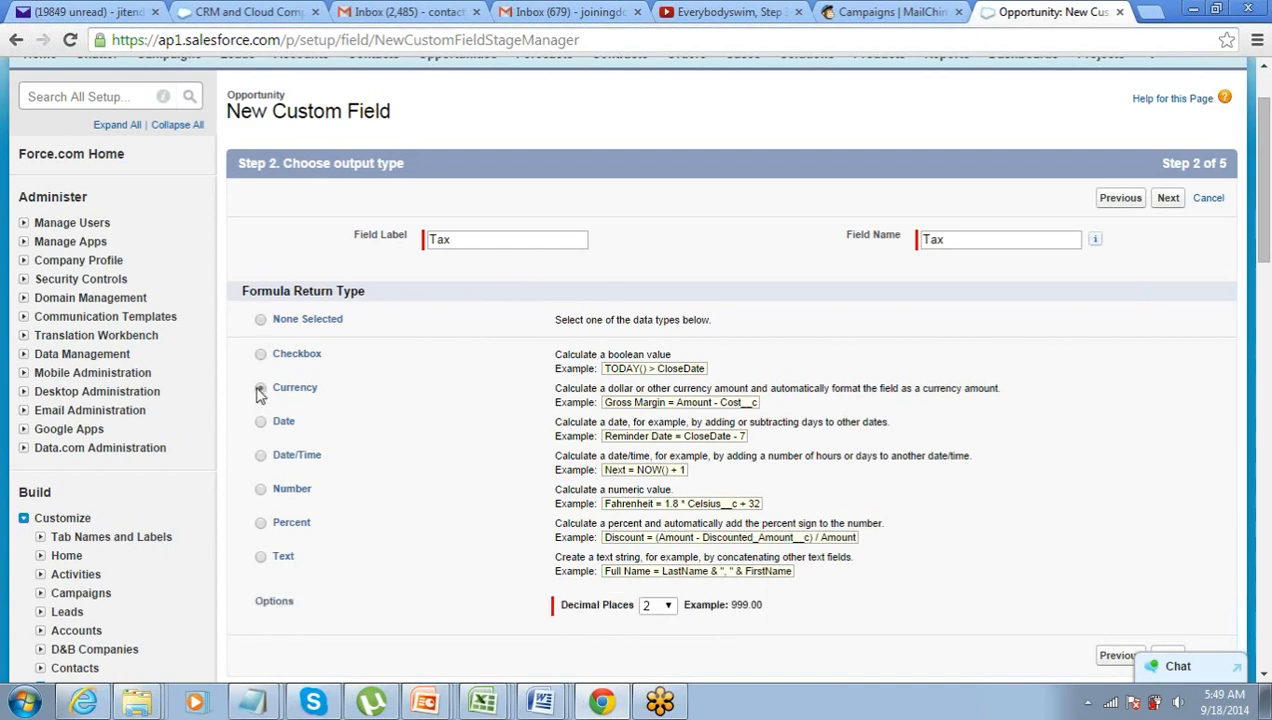
left_click(664, 606)
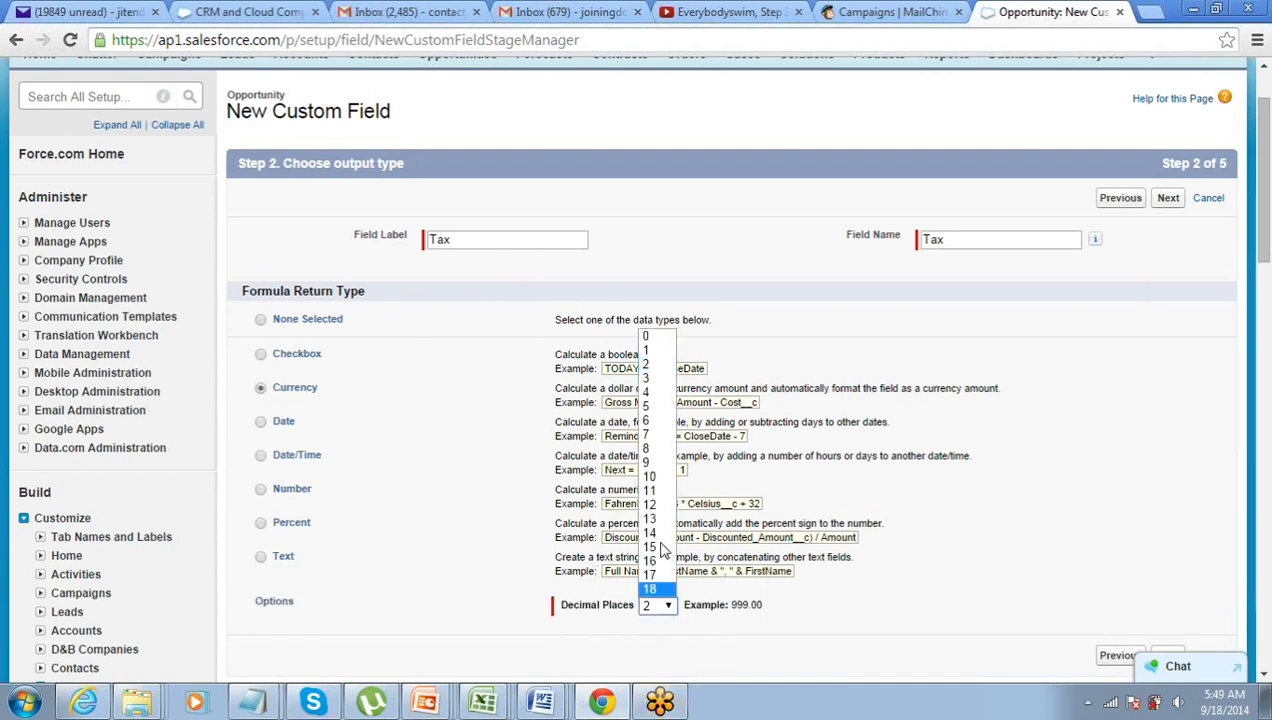
left_click(648, 337)
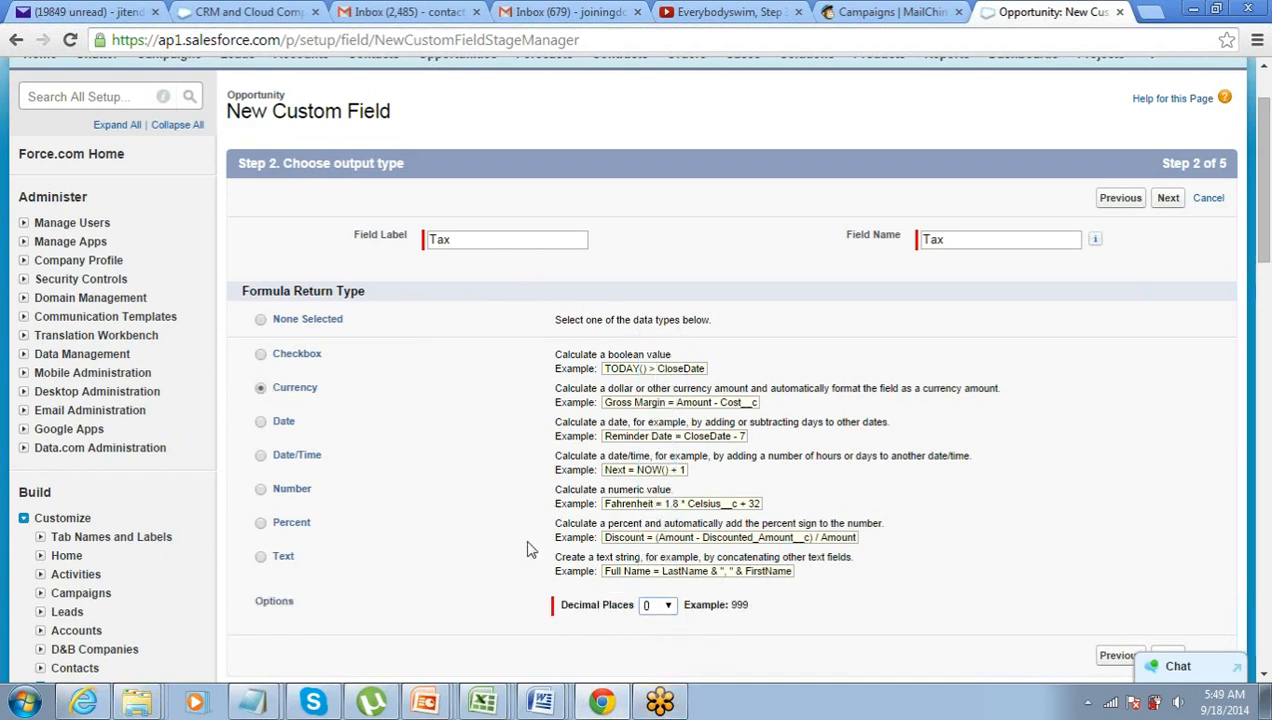
scroll(530, 549, "down", 2)
scroll(575, 435, "up", 1)
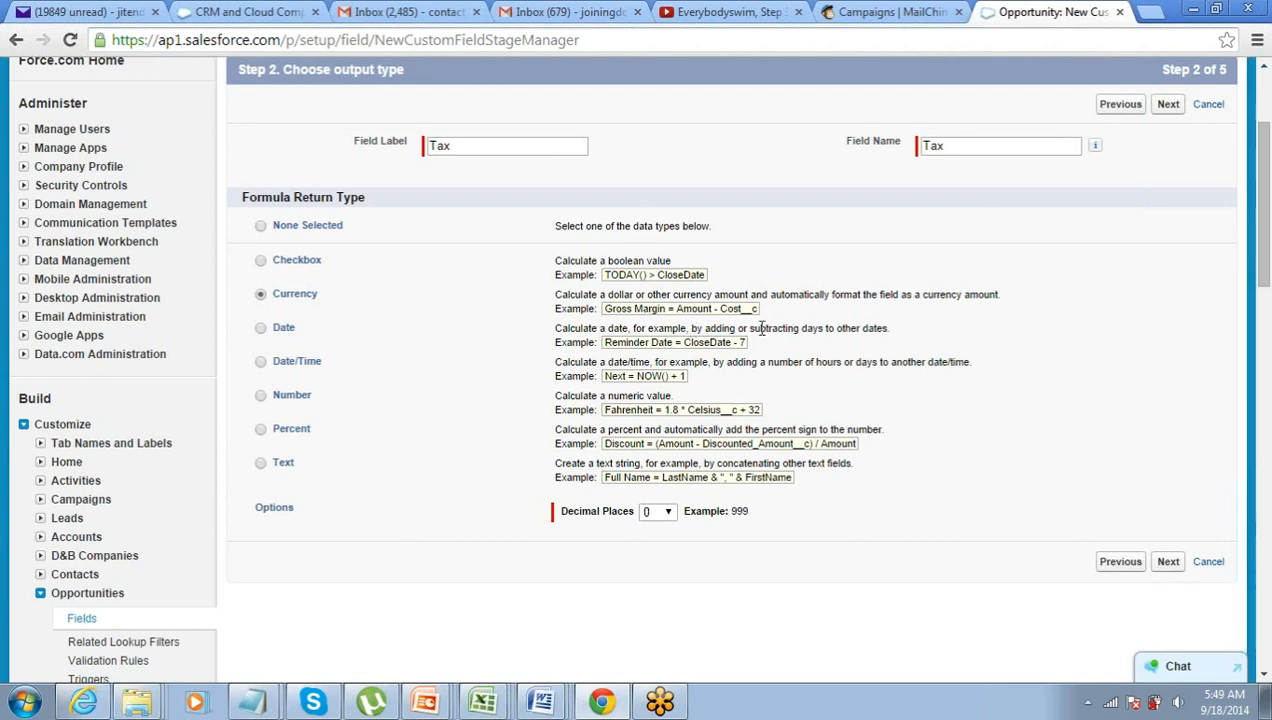
left_click(1176, 108)
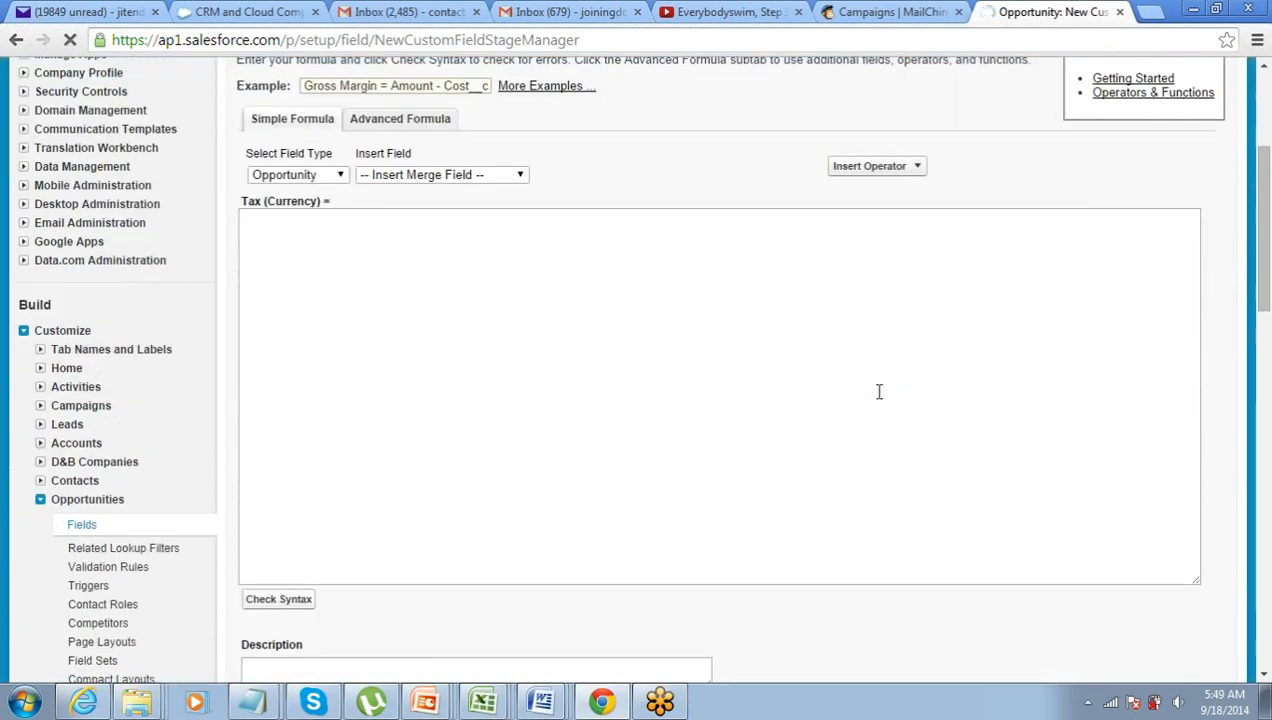
- Switch the empty Tax formula box to the Advanced Formula editor
left_click(391, 343)
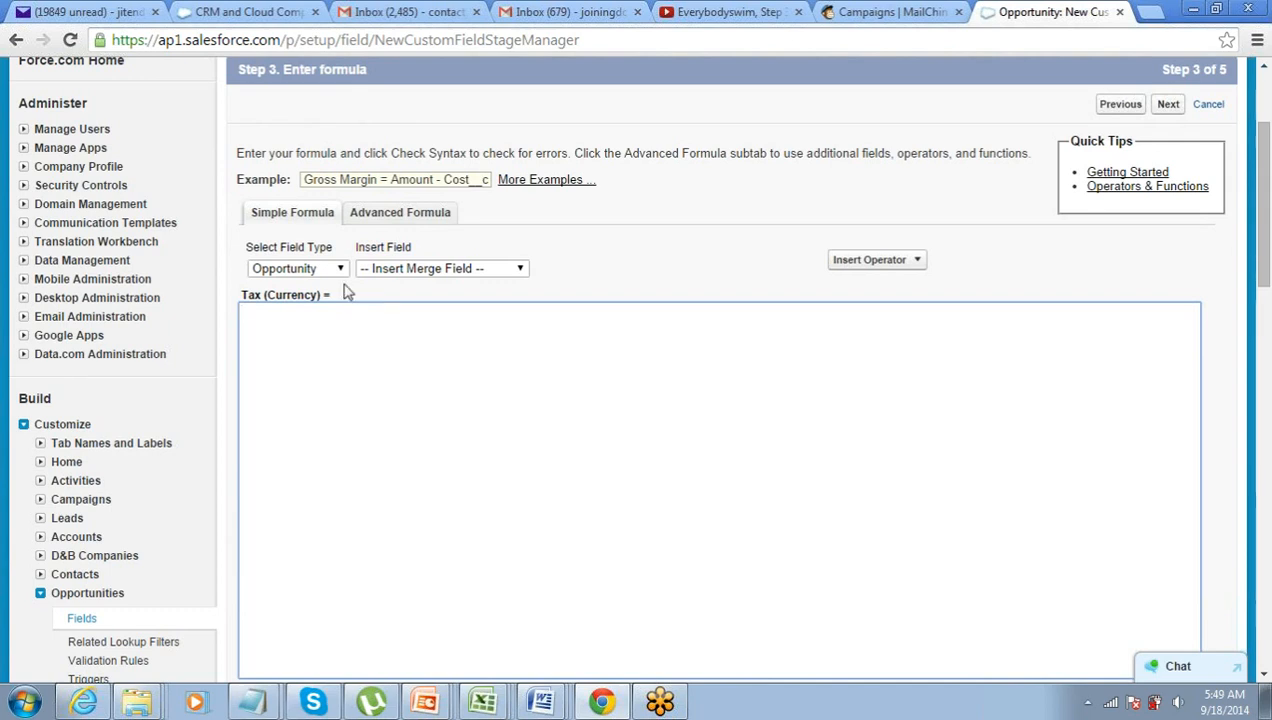
left_click(390, 216)
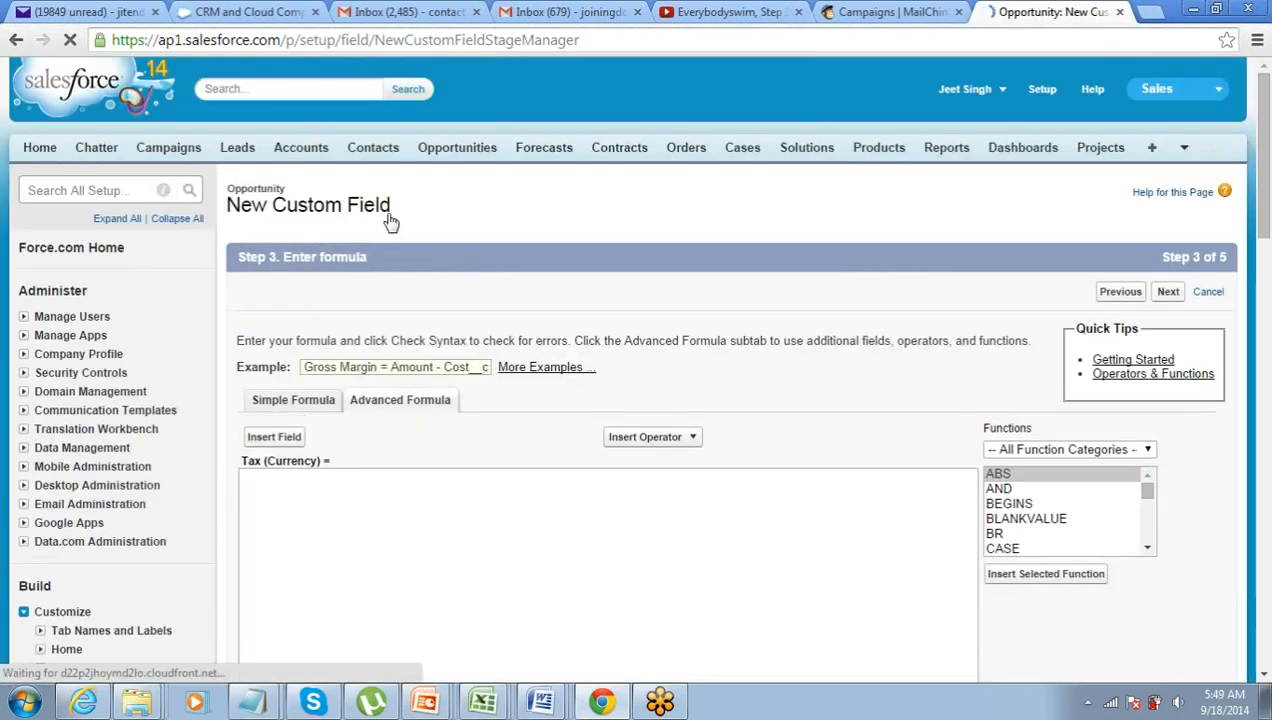
scroll(350, 303, "down", 2)
scroll(350, 303, "down", 1)
scroll(350, 303, "up", 1)
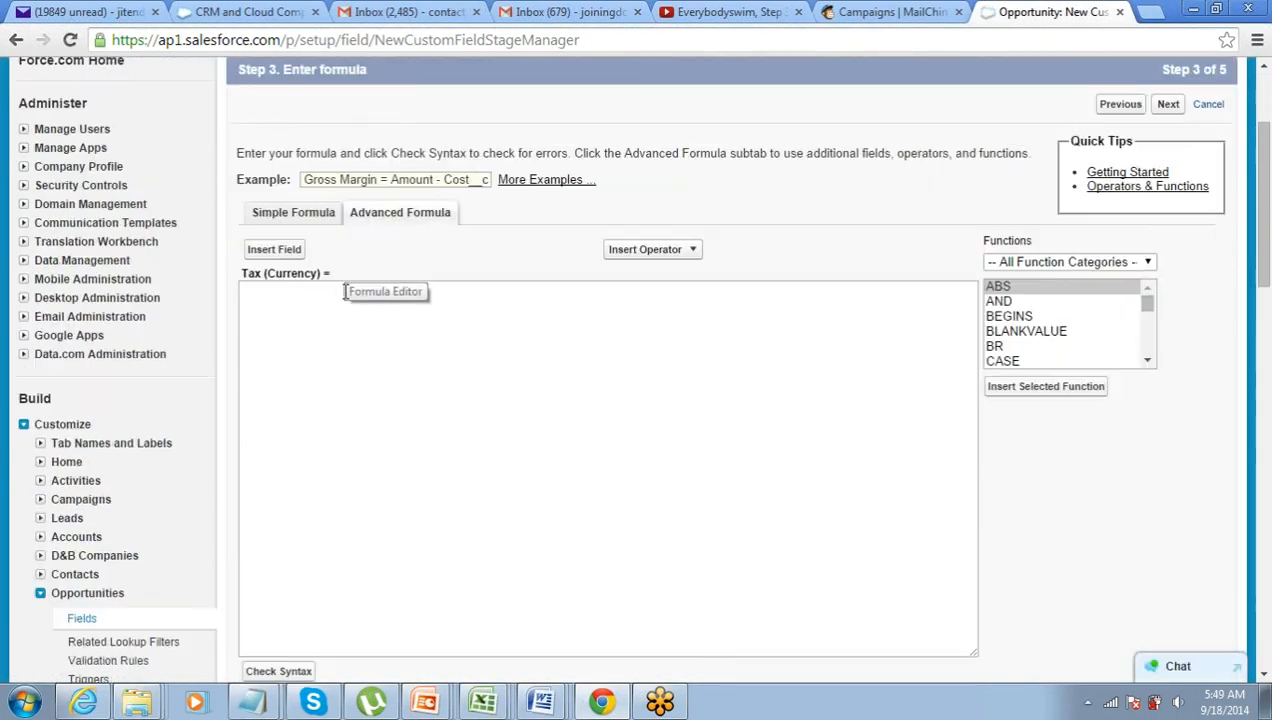
- Insert the Amount field and multiply it by 0.15 in the Tax formula
left_click(278, 252)
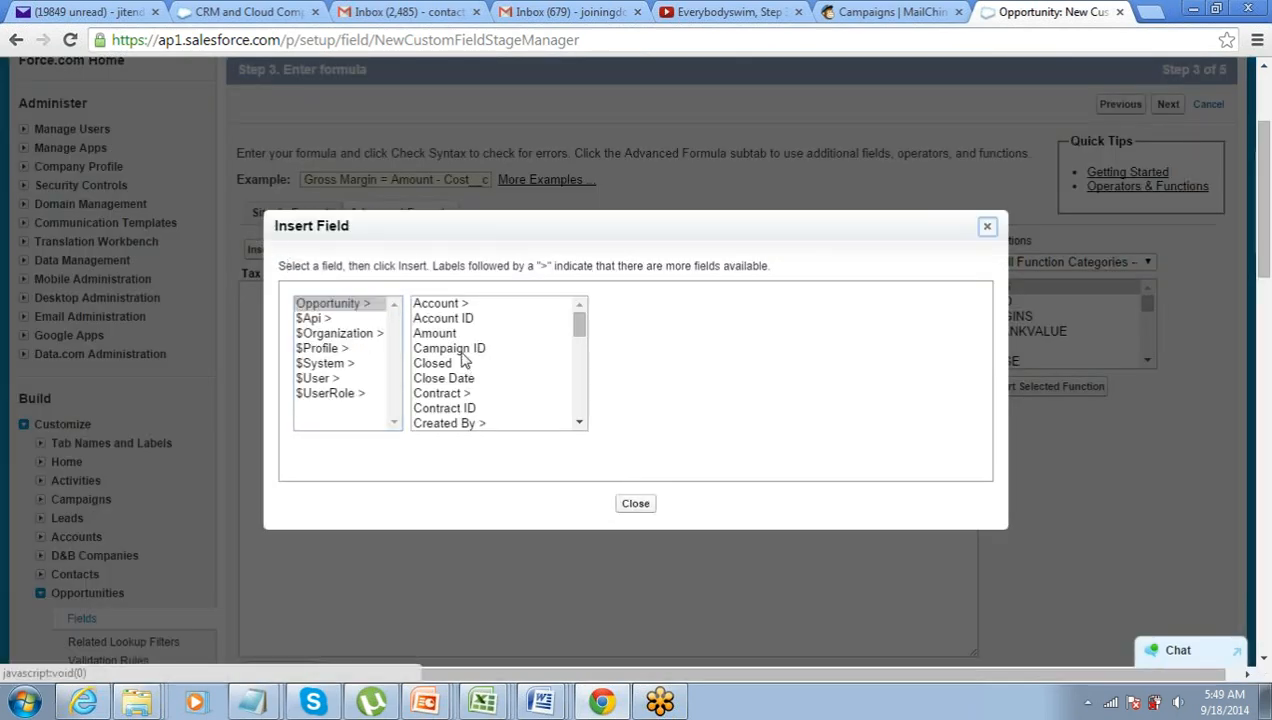
left_click(452, 333)
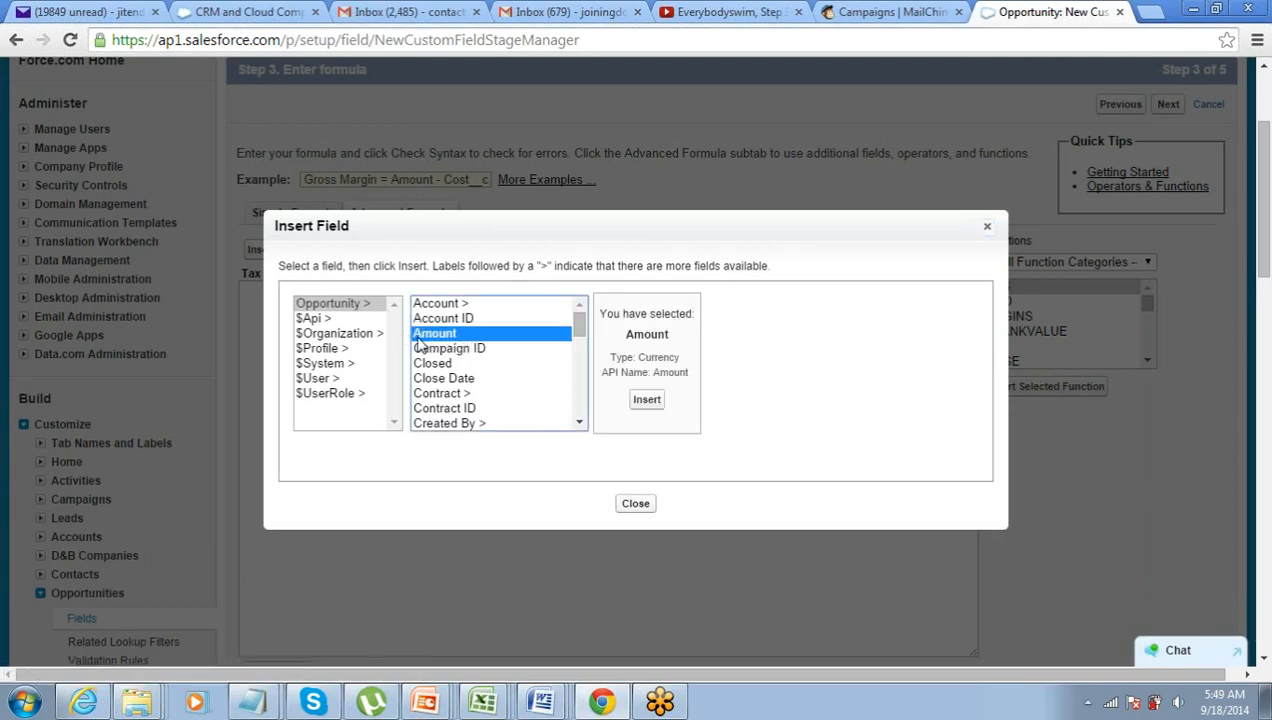
left_click(648, 402)
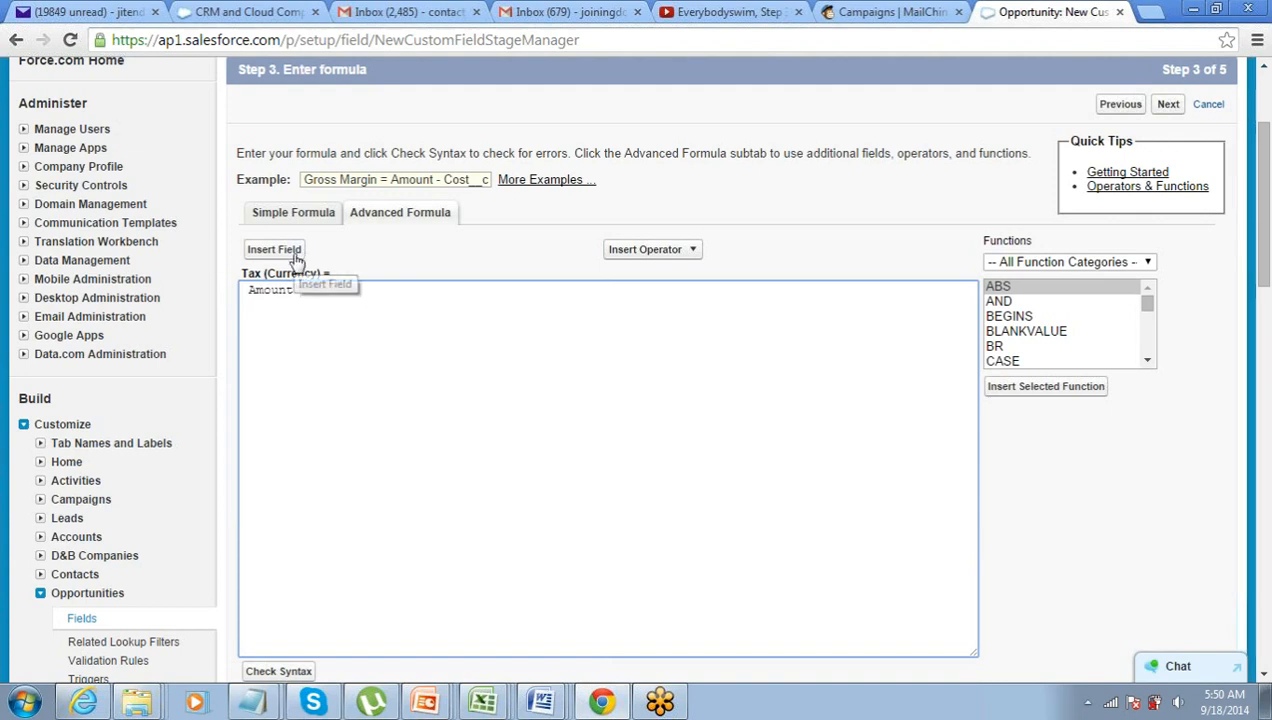
left_click(250, 290)
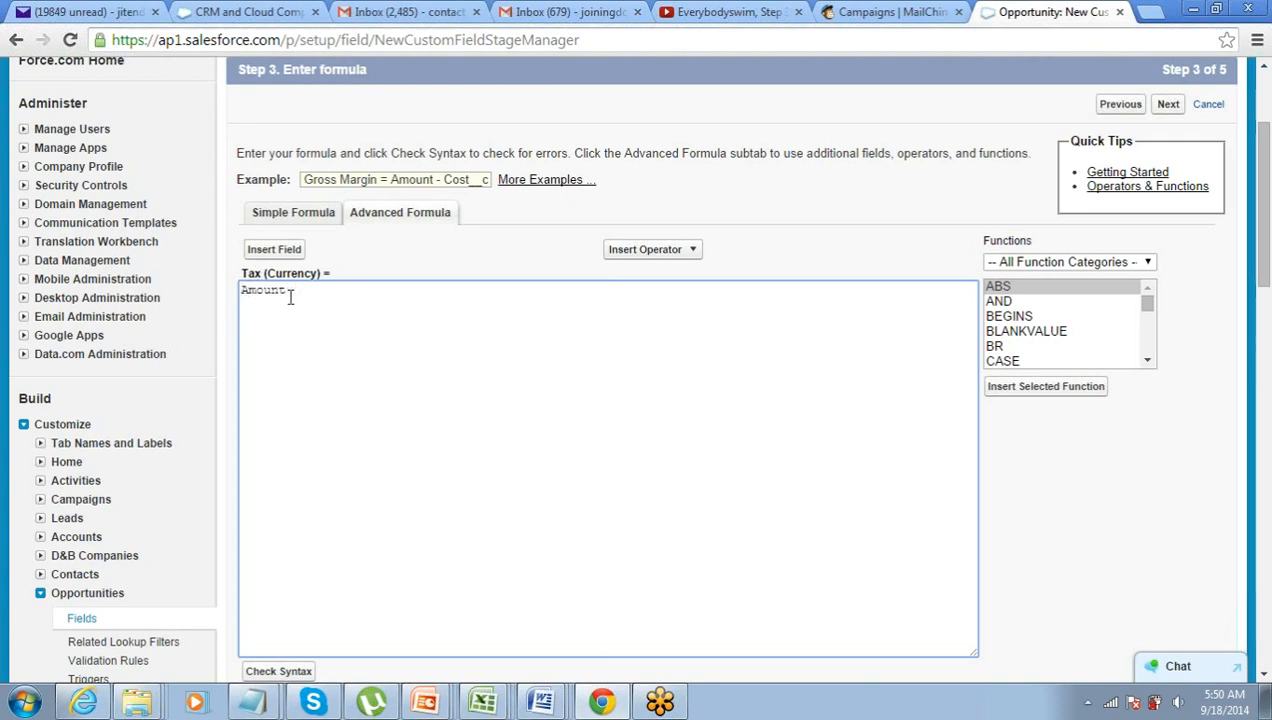
type("* 0.15")
scroll(291, 341, "down", 1)
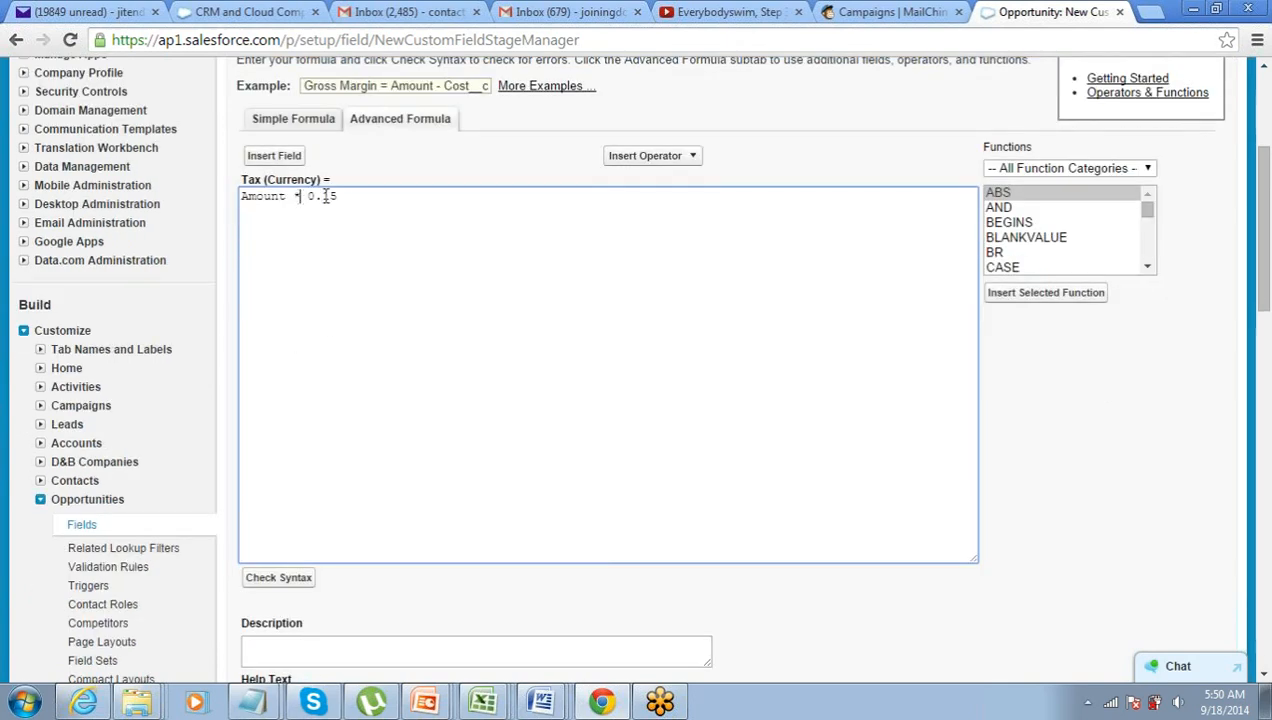
left_click_drag(331, 196, 257, 198)
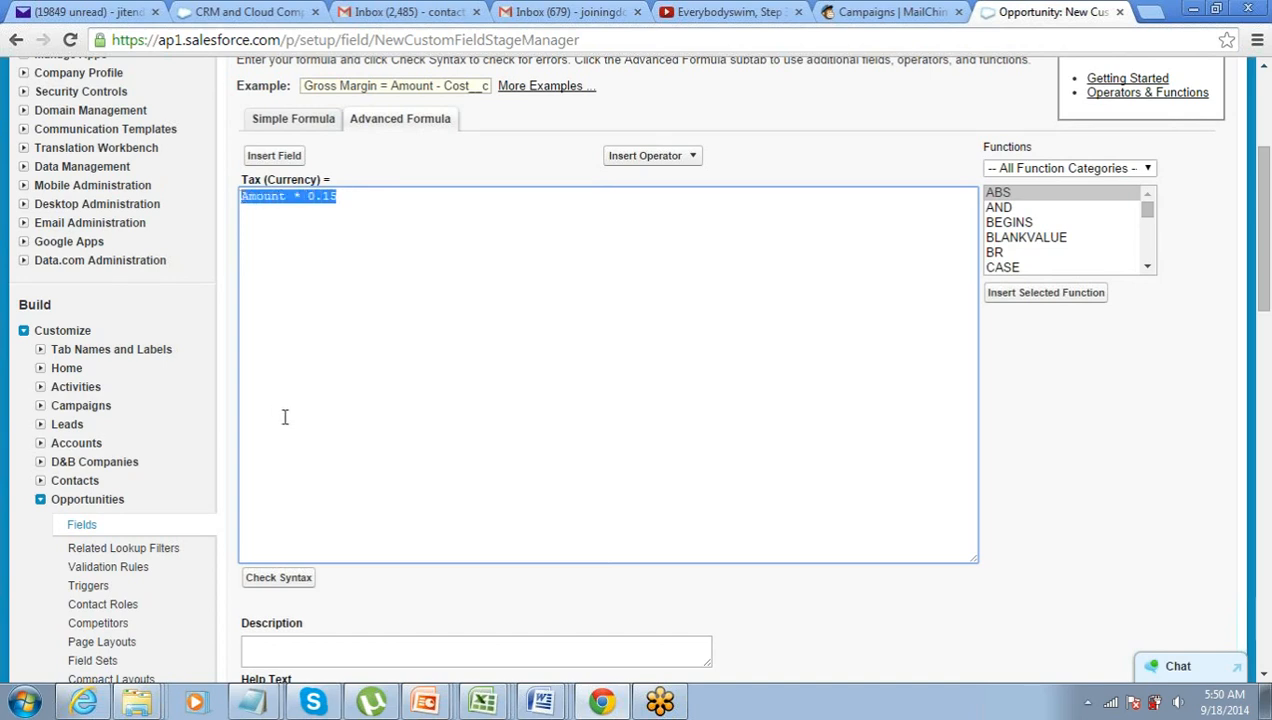
scroll(287, 417, "down", 1)
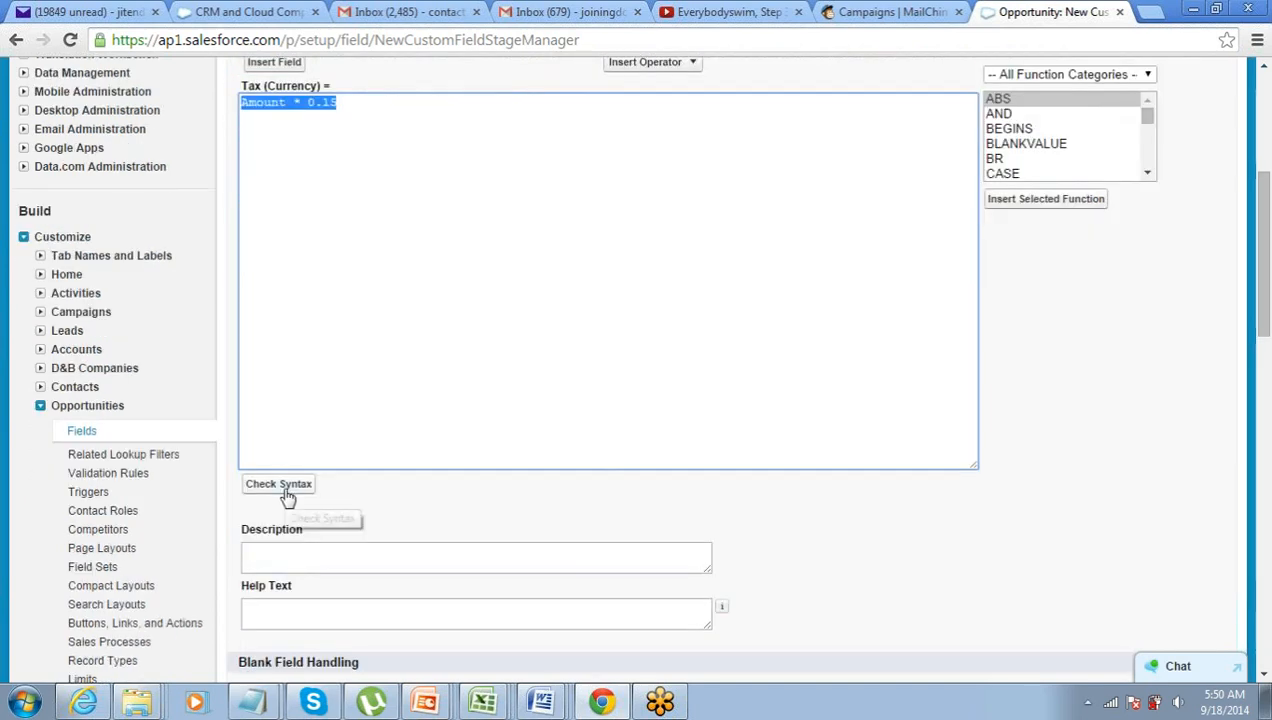
- Check the formula syntax, confirm no errors, and continue to field-level security
left_click(285, 490)
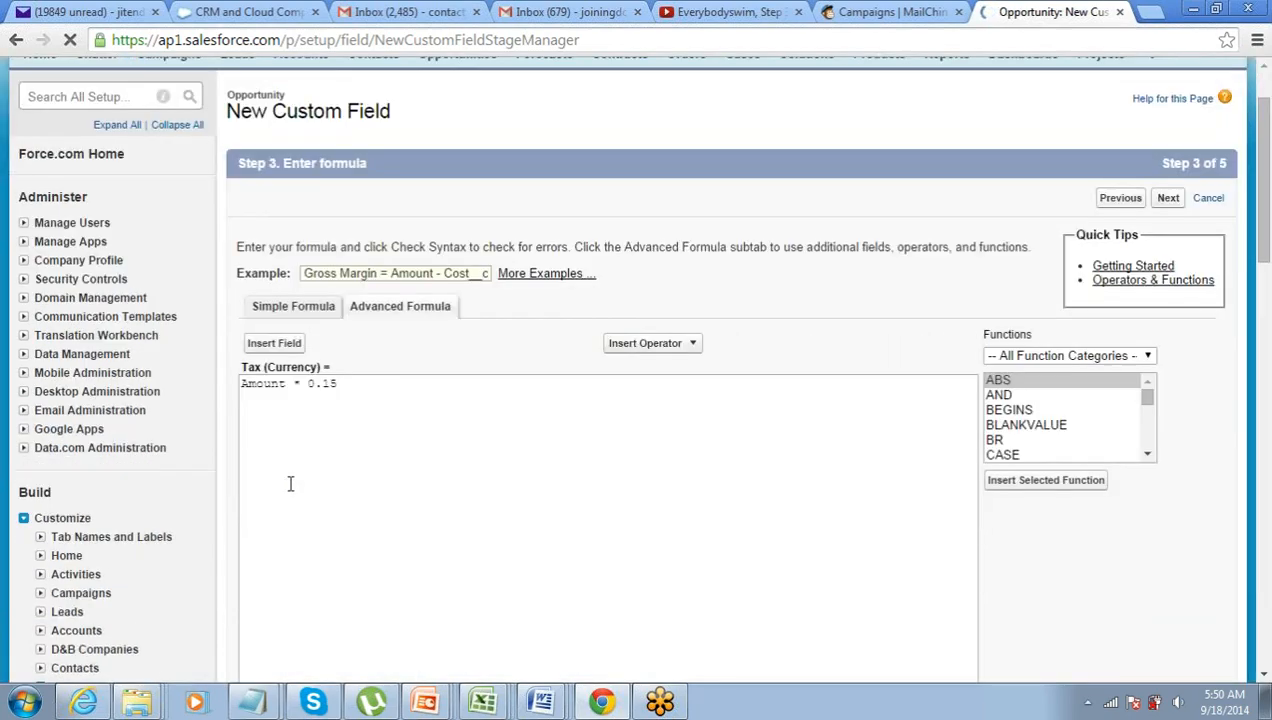
left_click_drag(320, 483, 520, 483)
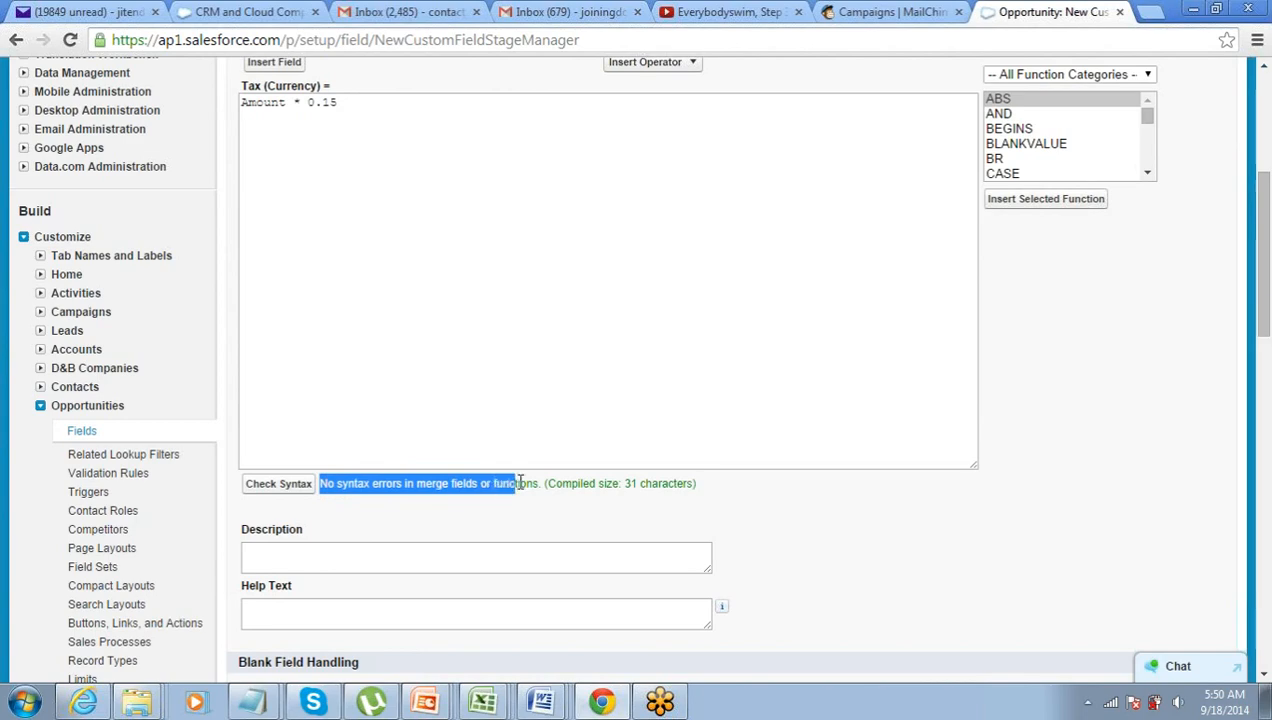
scroll(530, 483, "up", 1)
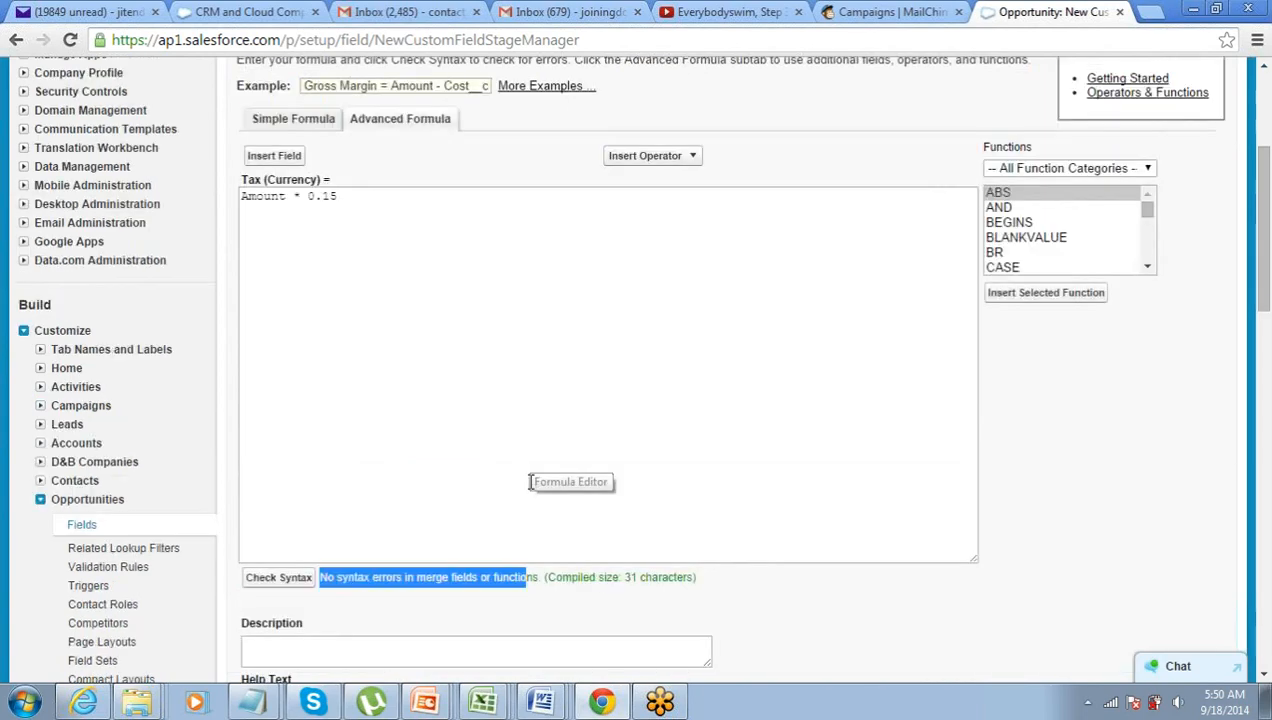
scroll(530, 483, "down", 7)
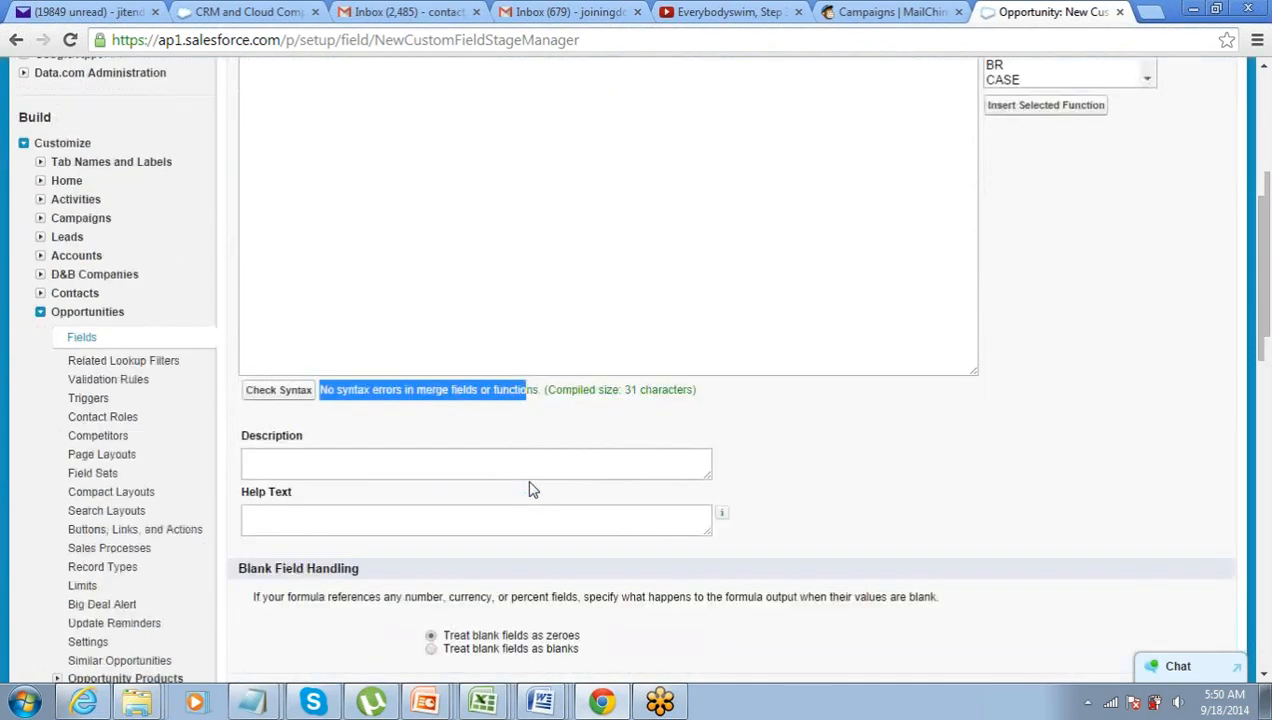
left_click(1168, 226)
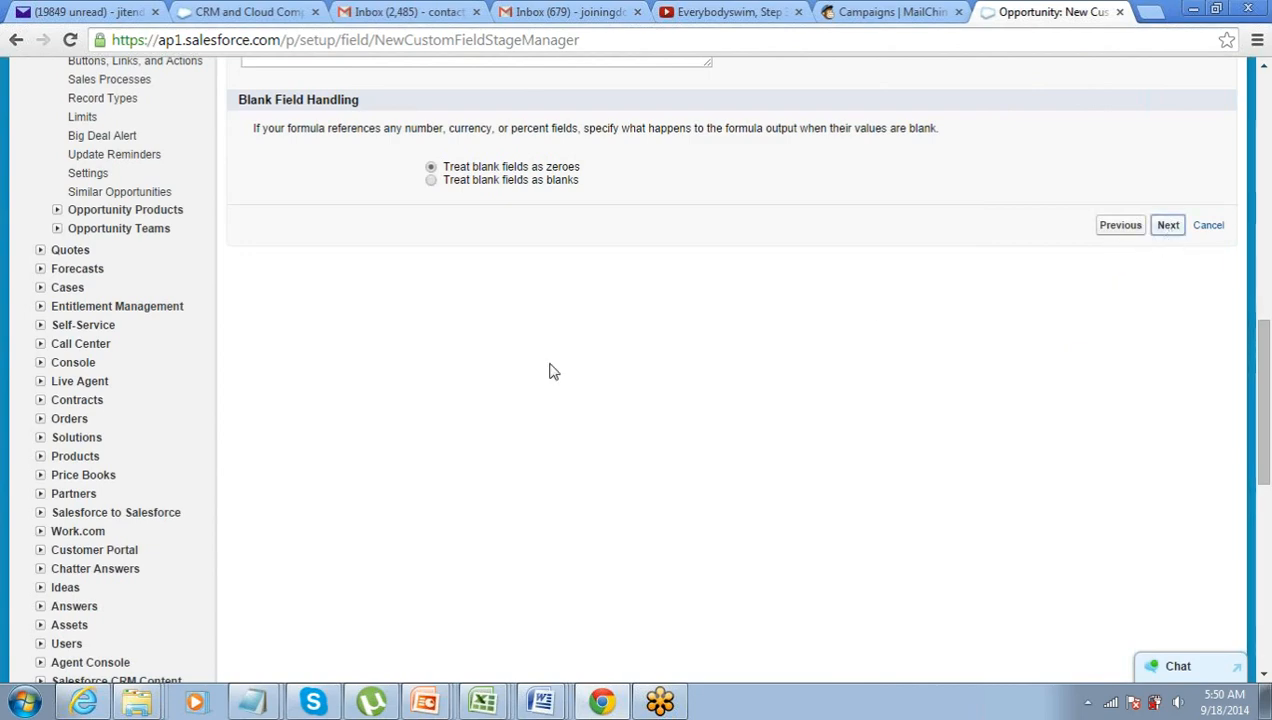
- Make Tax visible to all profiles, save it on all Opportunity layouts, and return to Opportunities
scroll(597, 378, "down", 2)
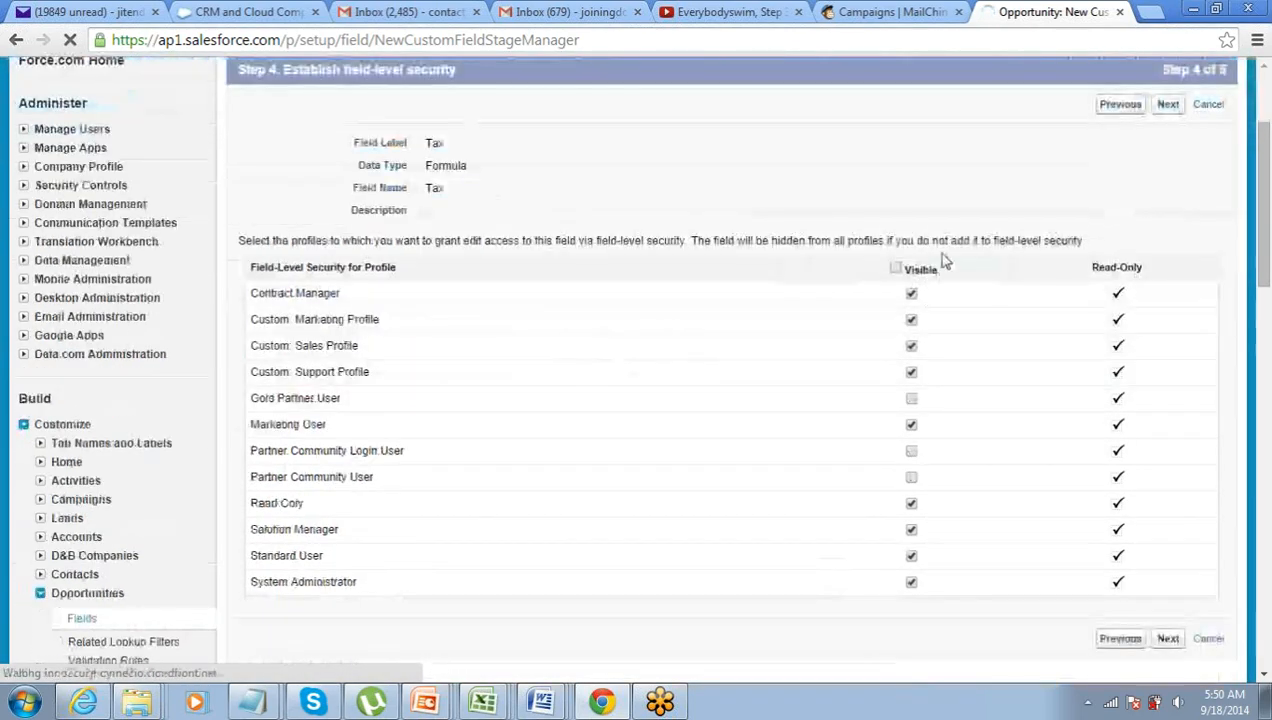
left_click(895, 268)
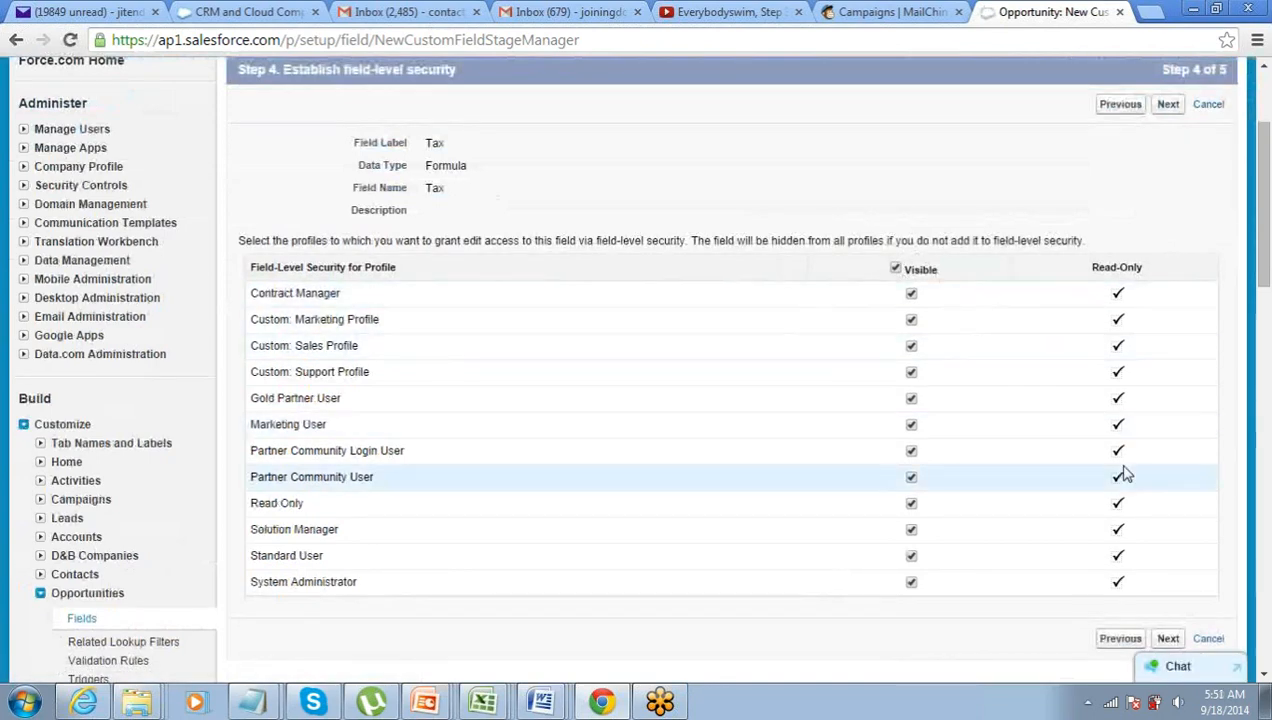
scroll(1130, 470, "down", 2)
left_click(1163, 451)
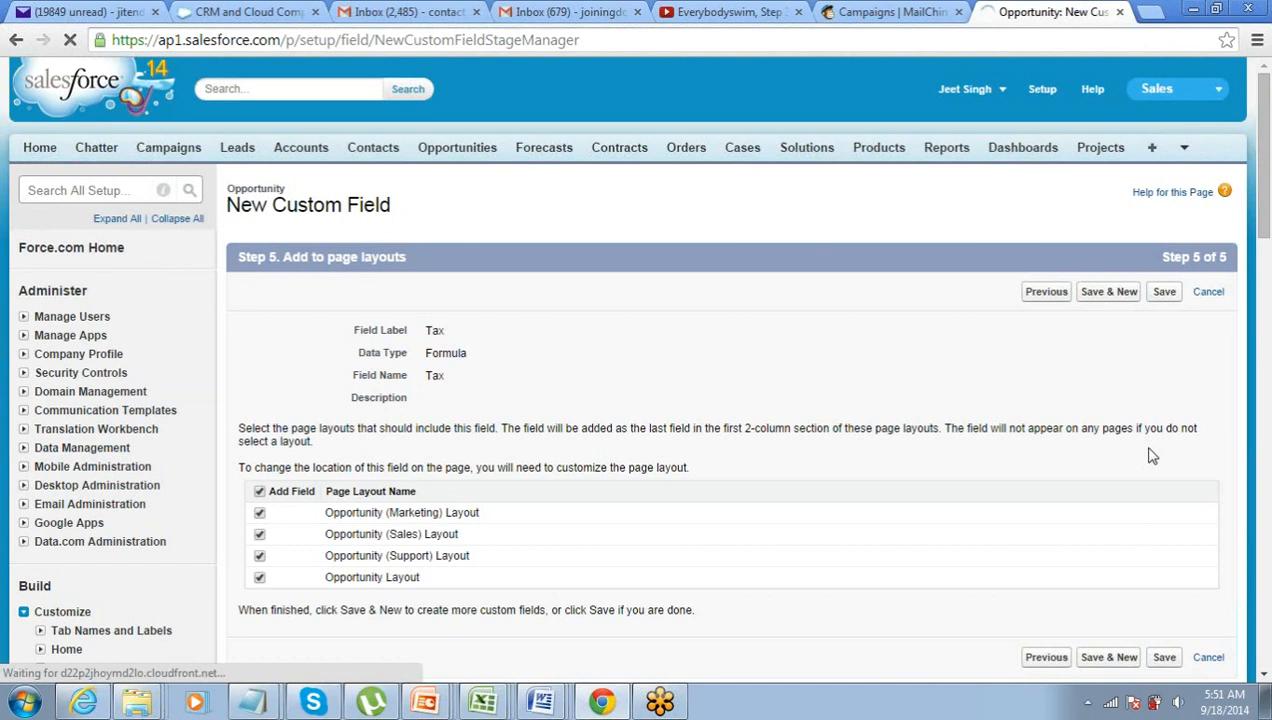
left_click(1164, 291)
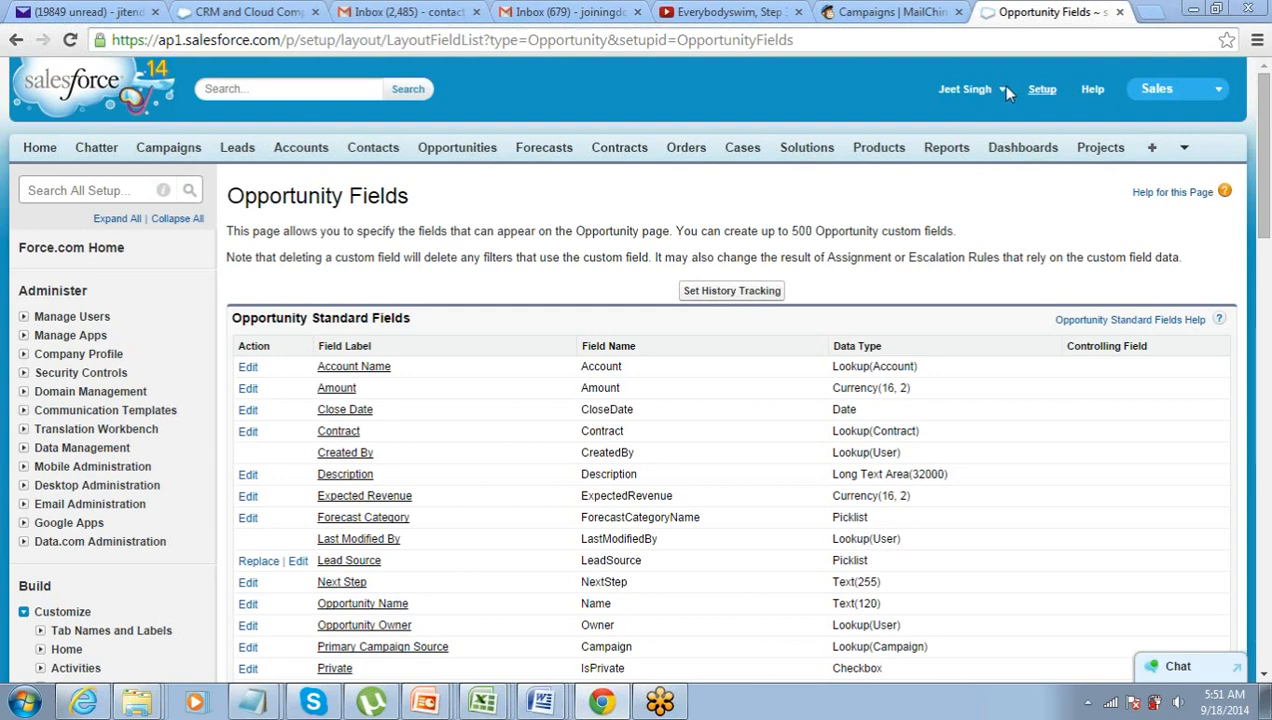
left_click(450, 150)
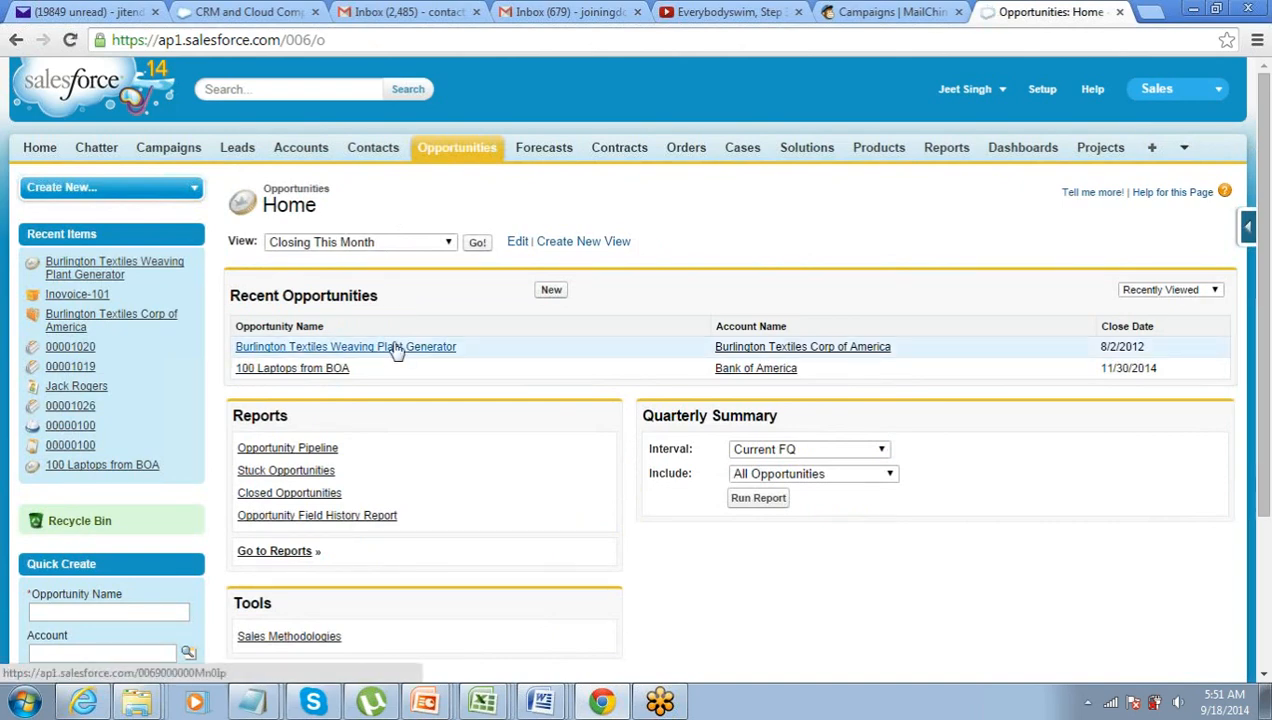
- Open the Burlington Textiles opportunity and compare its $35,250 Tax against the $235,000.00 Amount
left_click(397, 347)
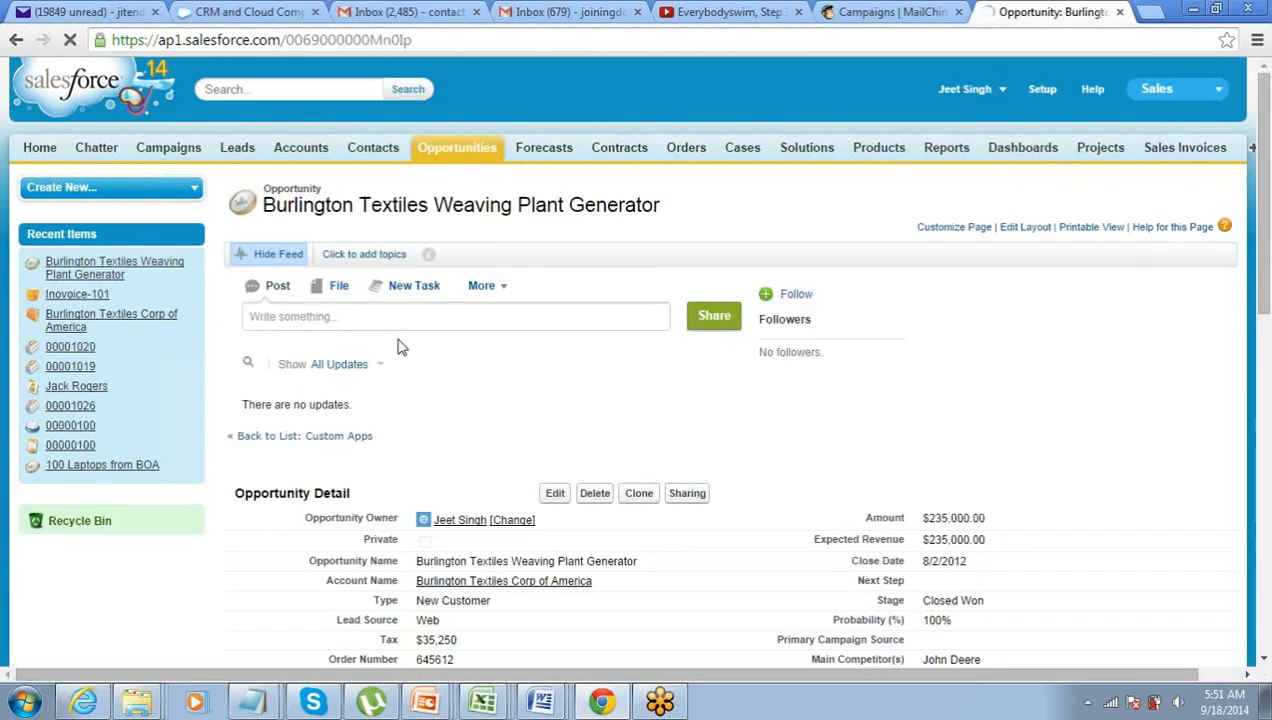
scroll(397, 347, "down", 3)
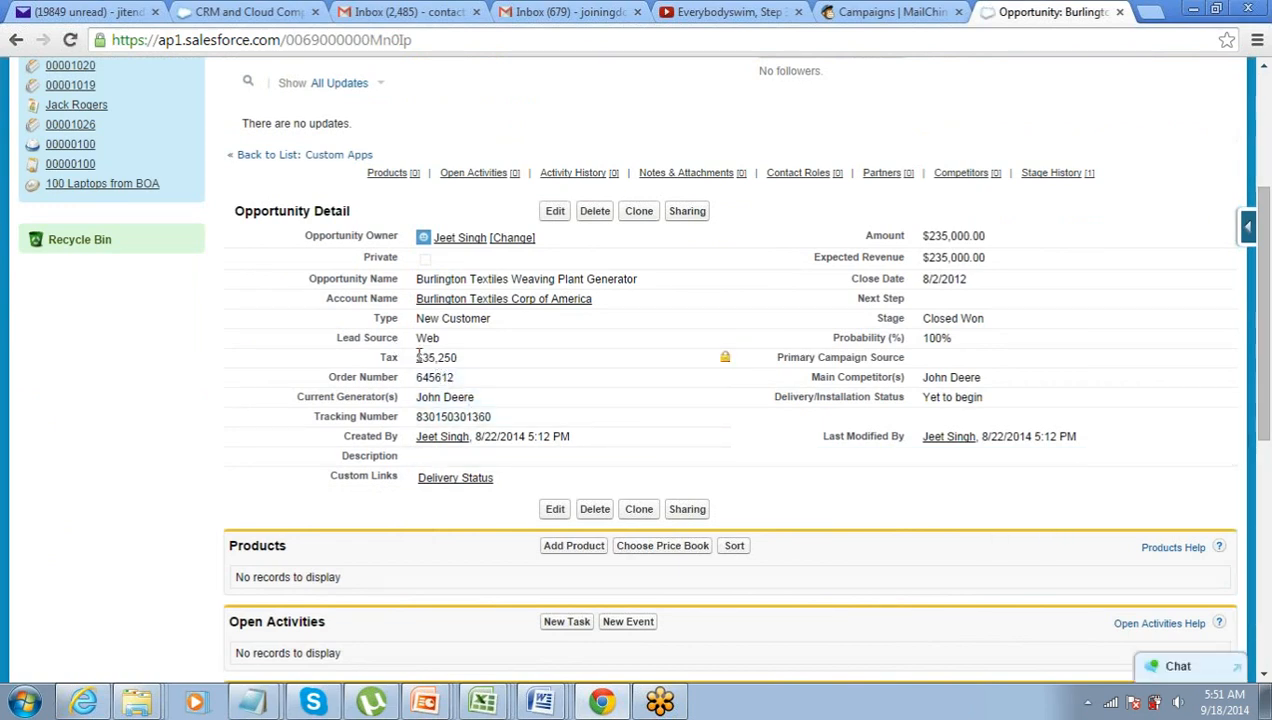
left_click_drag(418, 357, 463, 357)
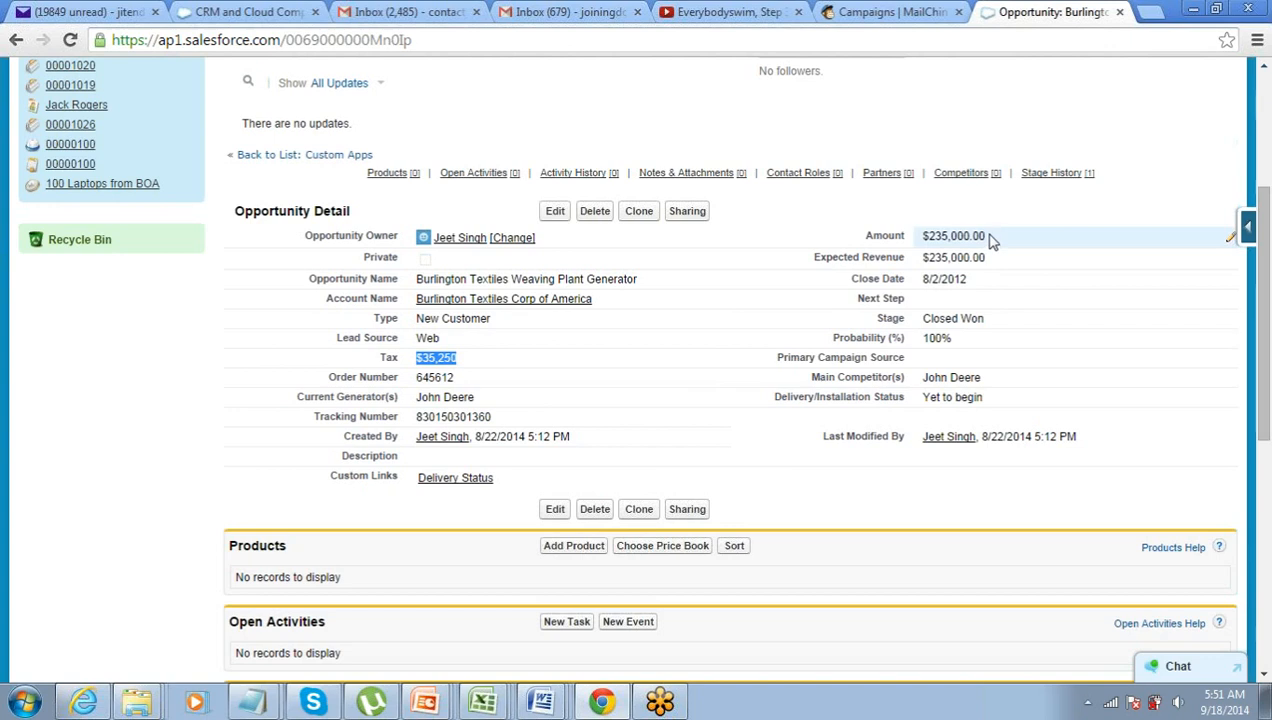
left_click_drag(990, 237, 922, 237)
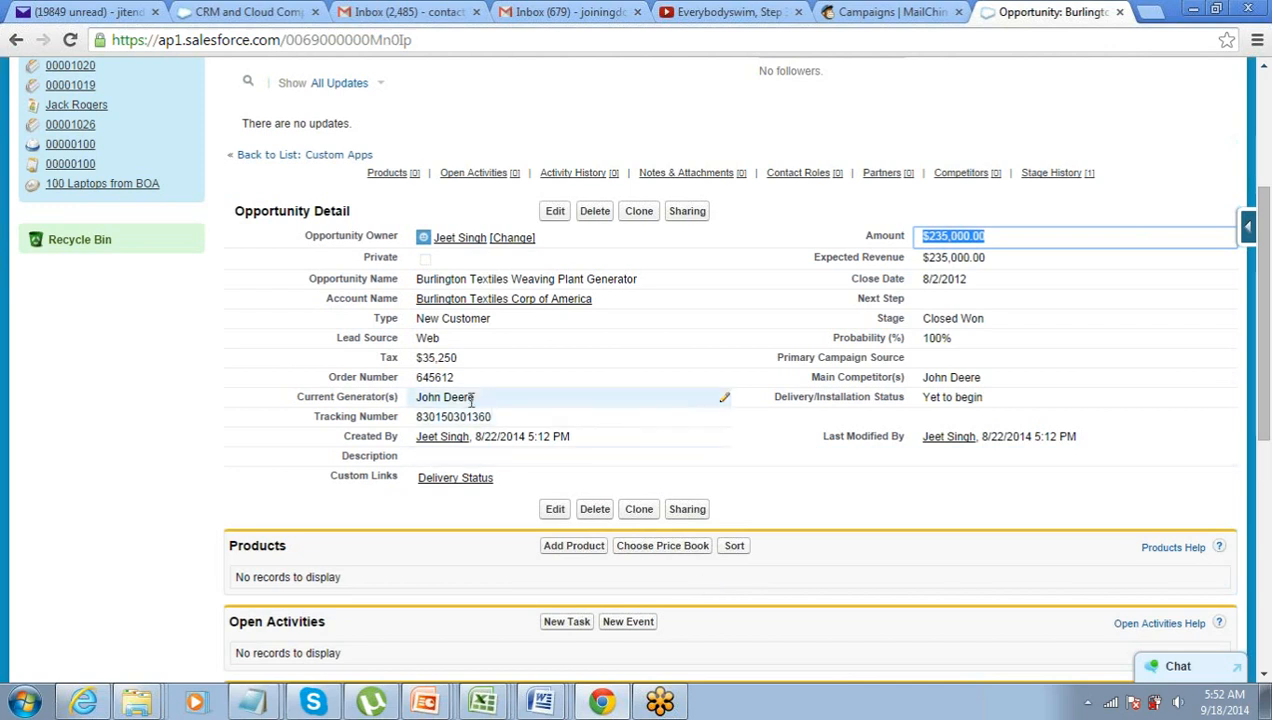
left_click_drag(460, 360, 416, 368)
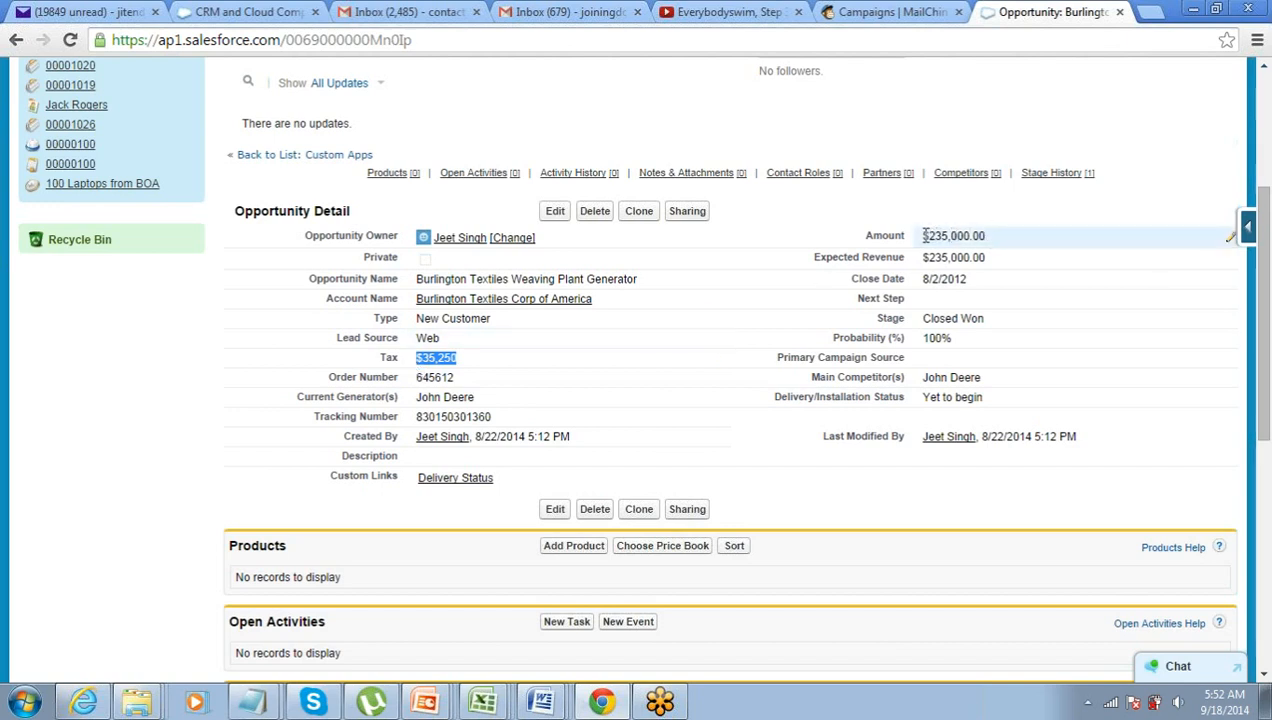
left_click_drag(922, 236, 1009, 240)
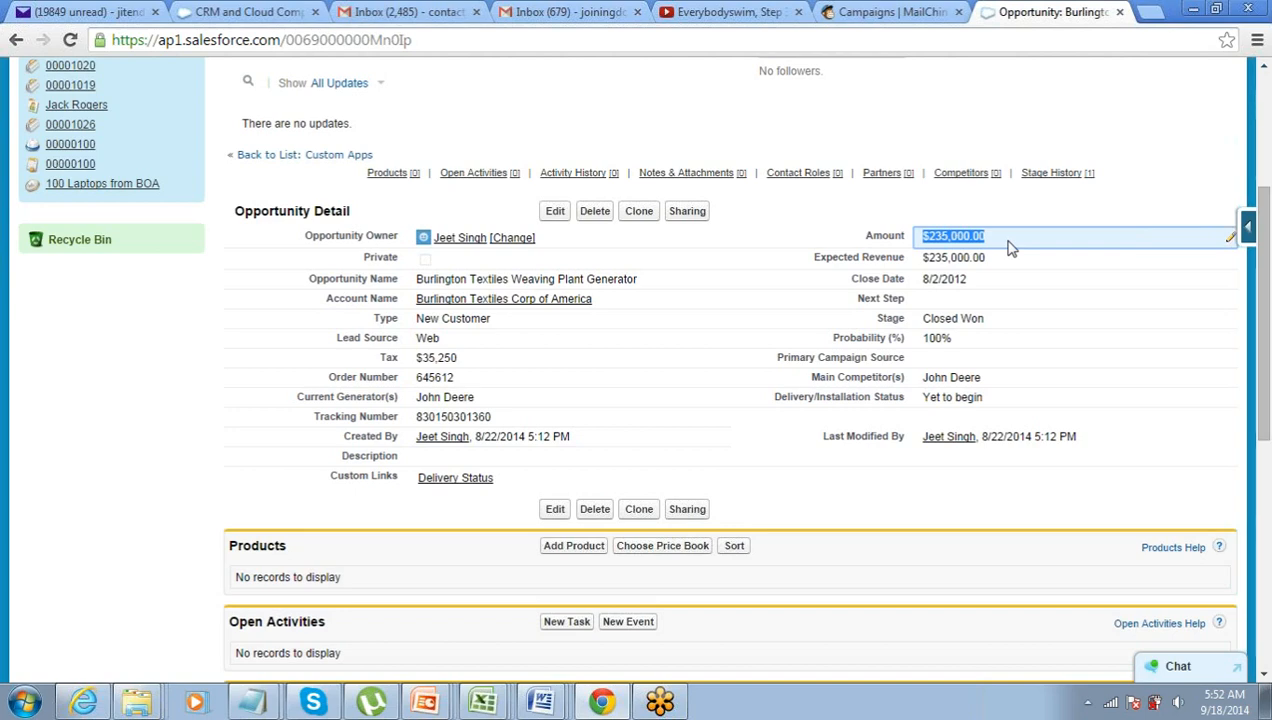
scroll(1008, 248, "up", 3)
left_click(1040, 90)
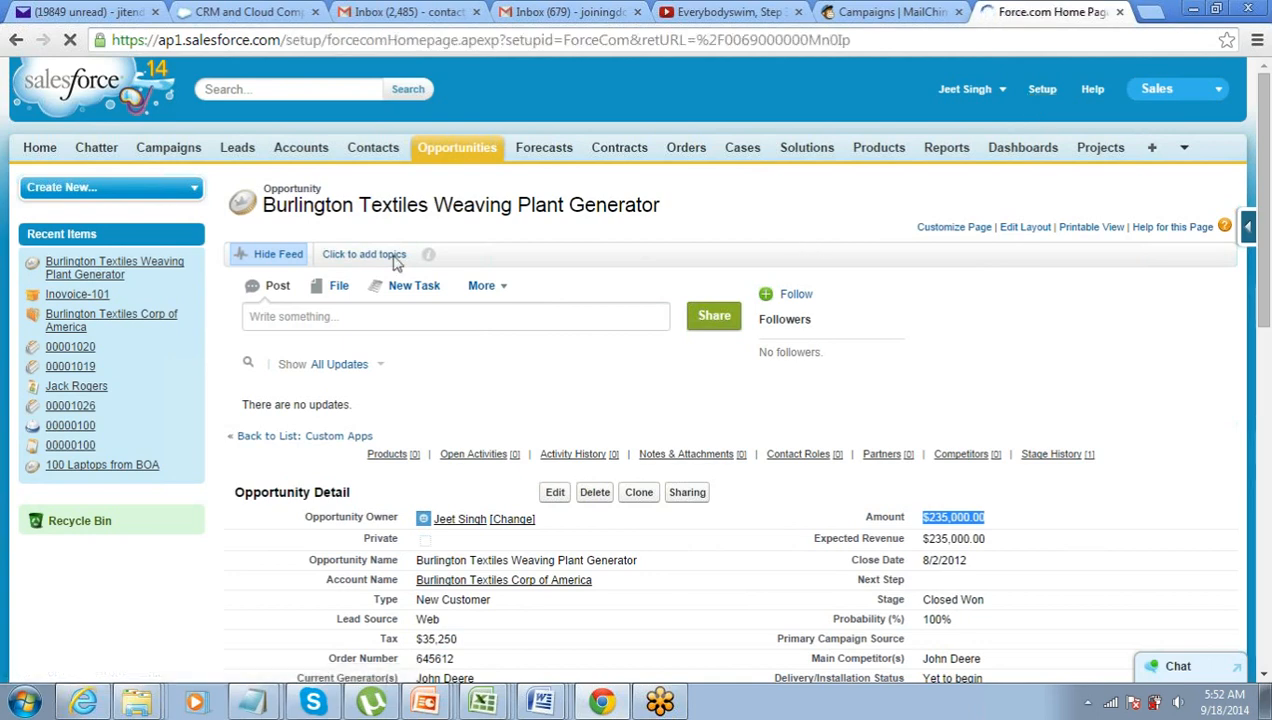
- Go to Customize > Opportunities > Fields and edit the Tax custom field
scroll(397, 261, "down", 1)
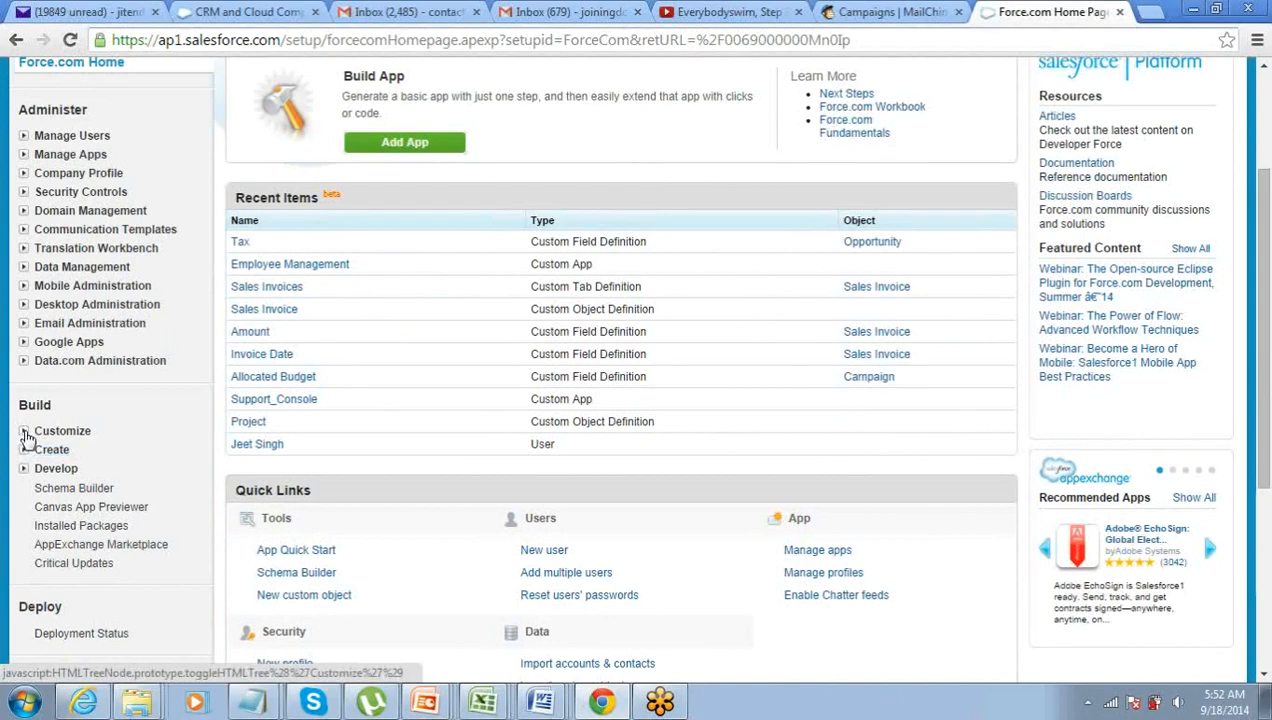
left_click(24, 431)
scroll(28, 437, "down", 2)
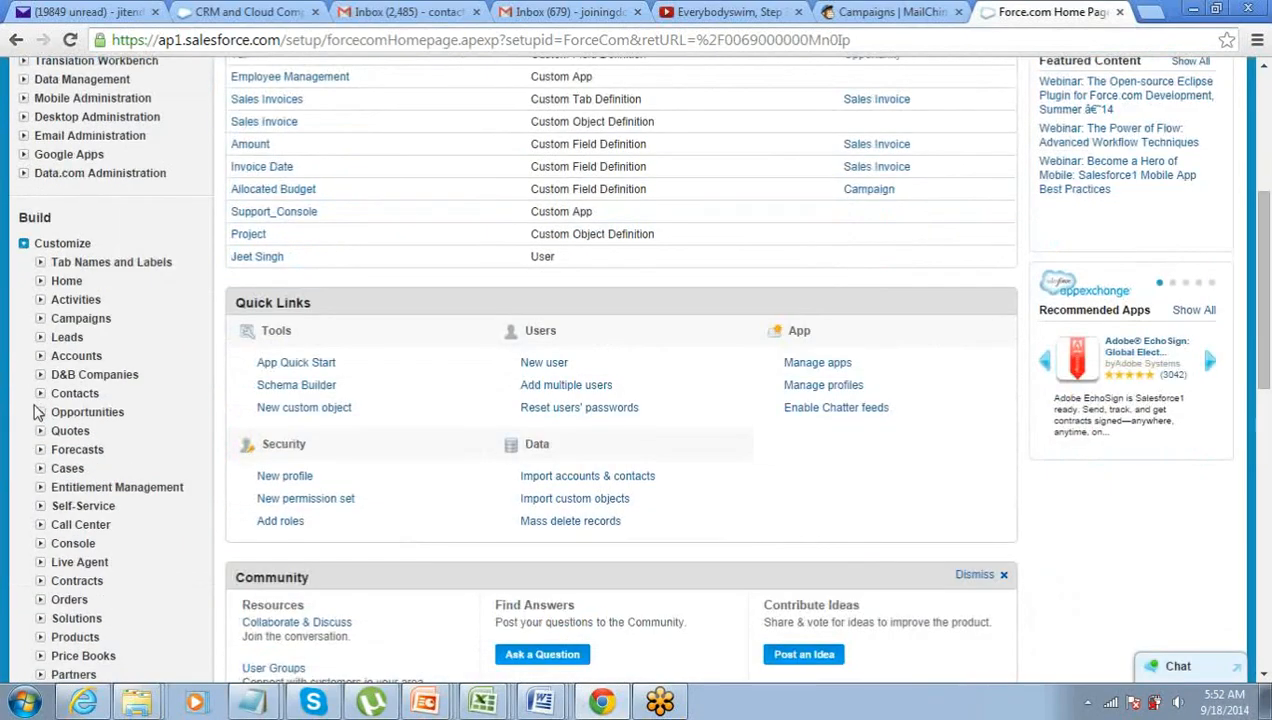
left_click(40, 412)
left_click(82, 433)
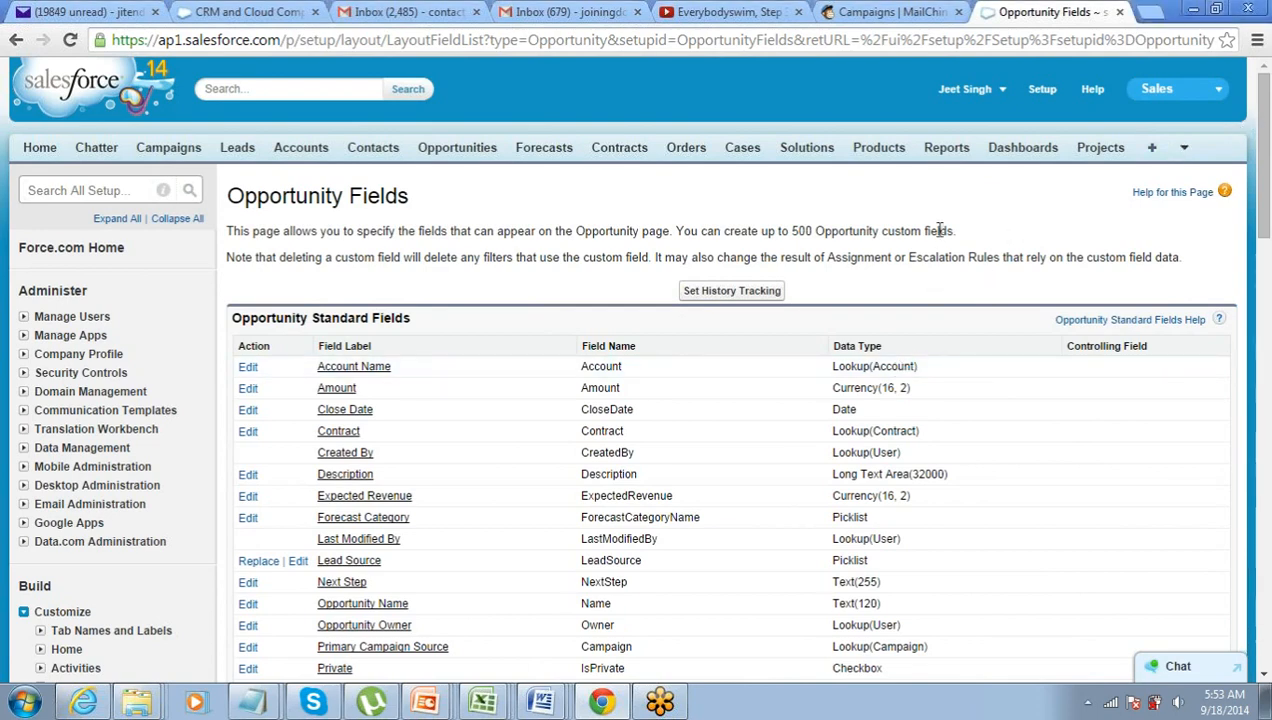
scroll(916, 341, "down", 8)
scroll(916, 341, "up", 3)
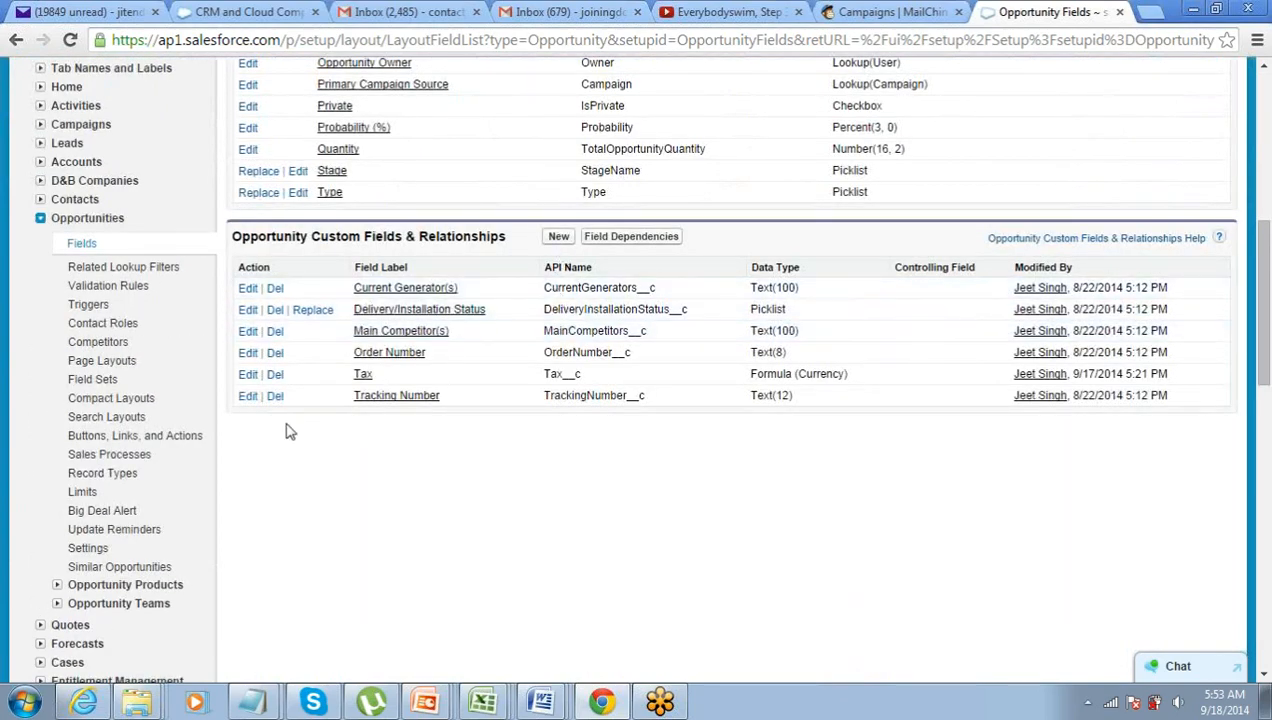
left_click(247, 374)
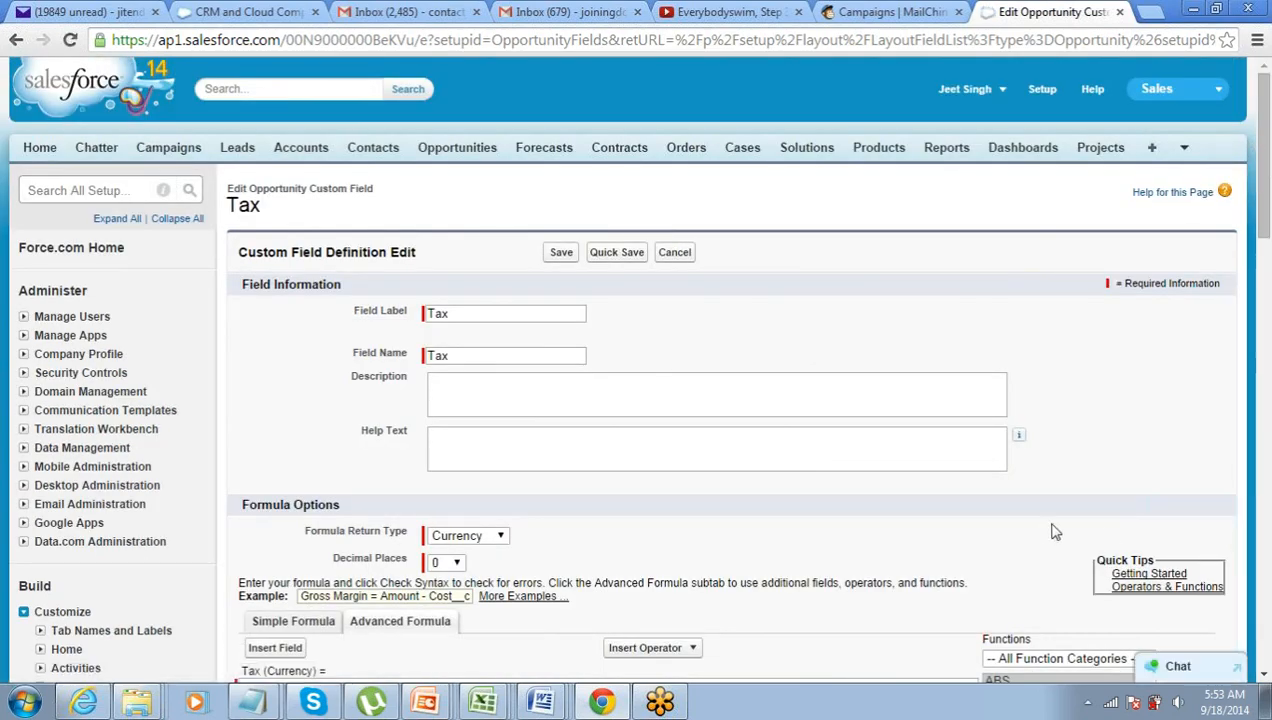
- Replace the Amount * 0.15 formula with an IF template from the Logical functions
scroll(1031, 538, "down", 2)
scroll(1031, 538, "down", 2)
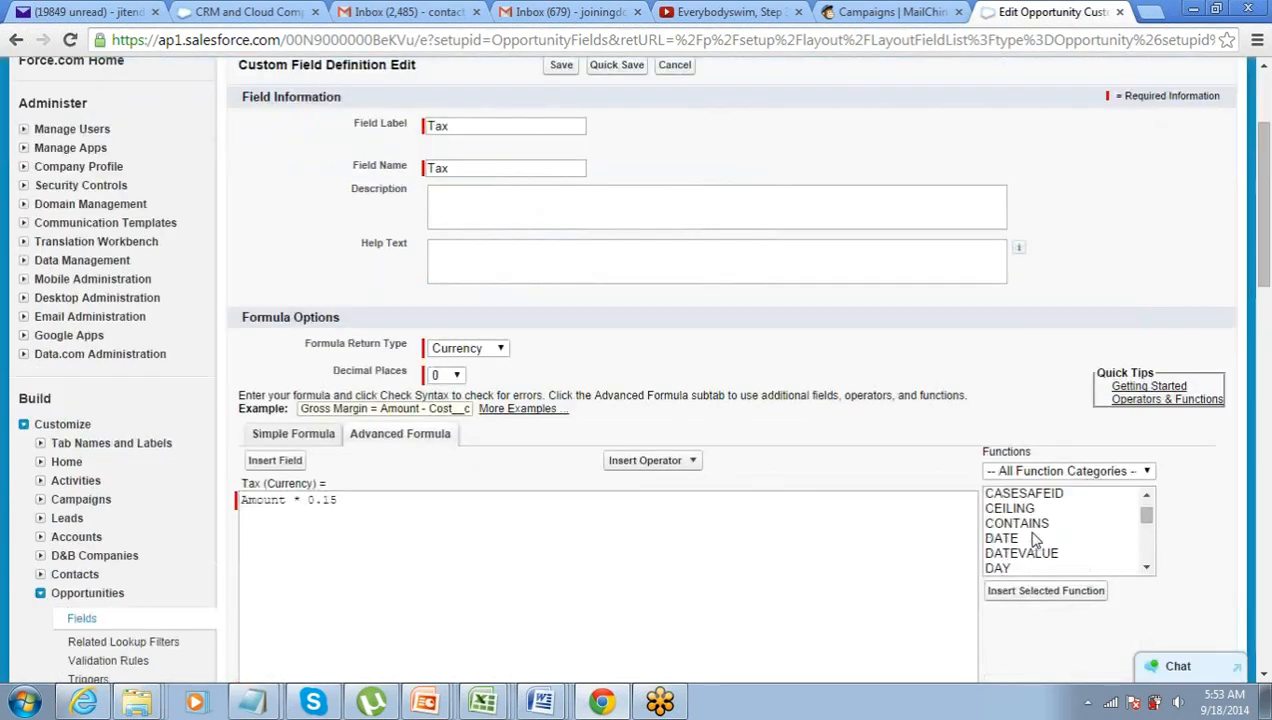
scroll(719, 538, "down", 1)
scroll(712, 525, "down", 1)
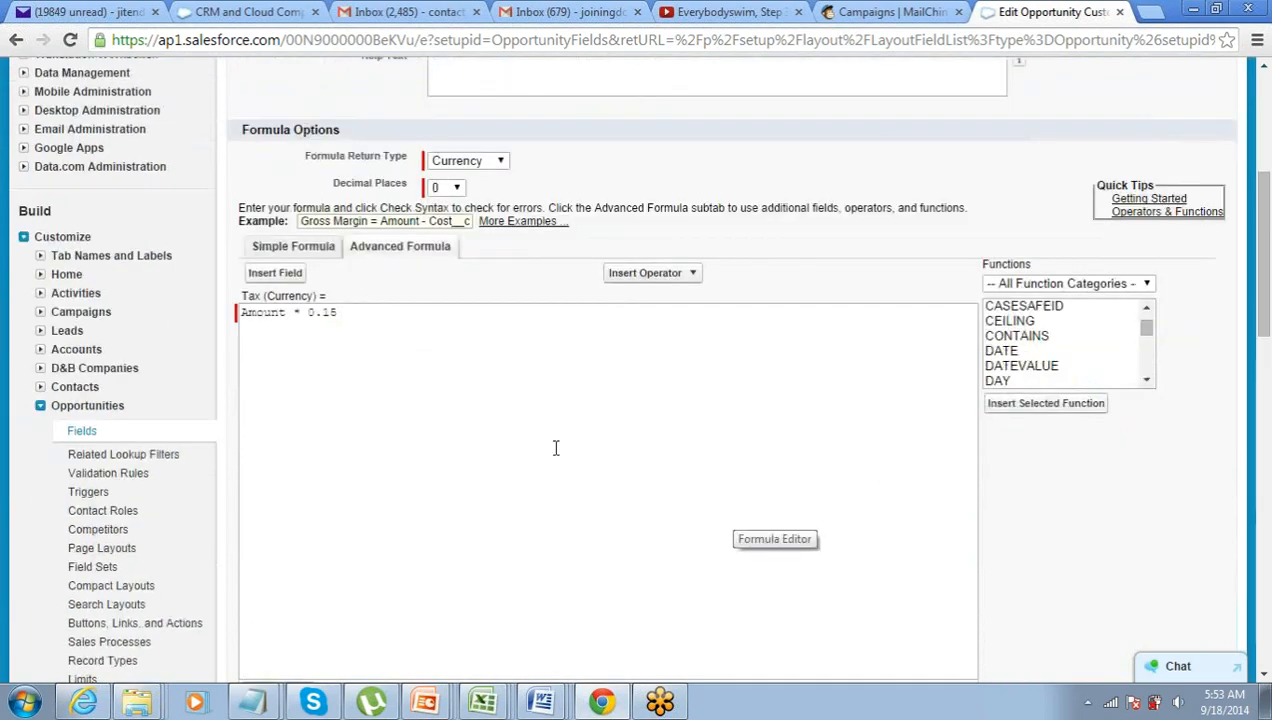
triple_click(360, 310)
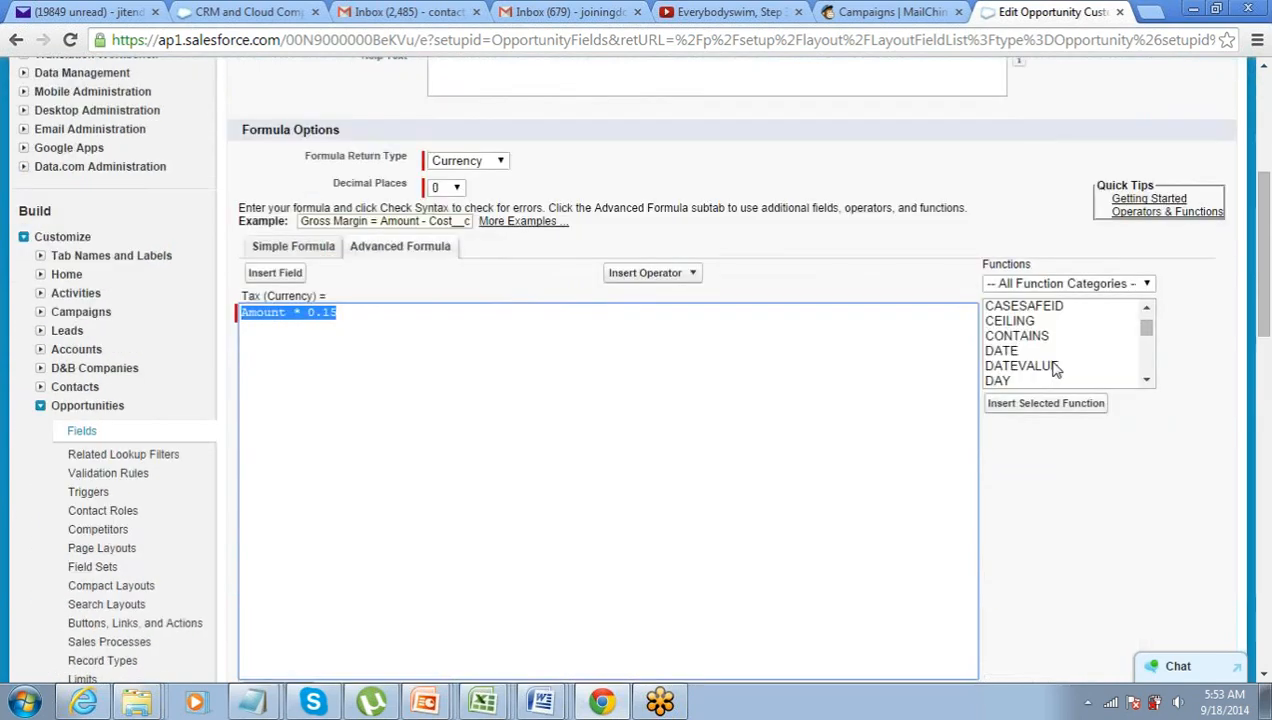
left_click(1100, 284)
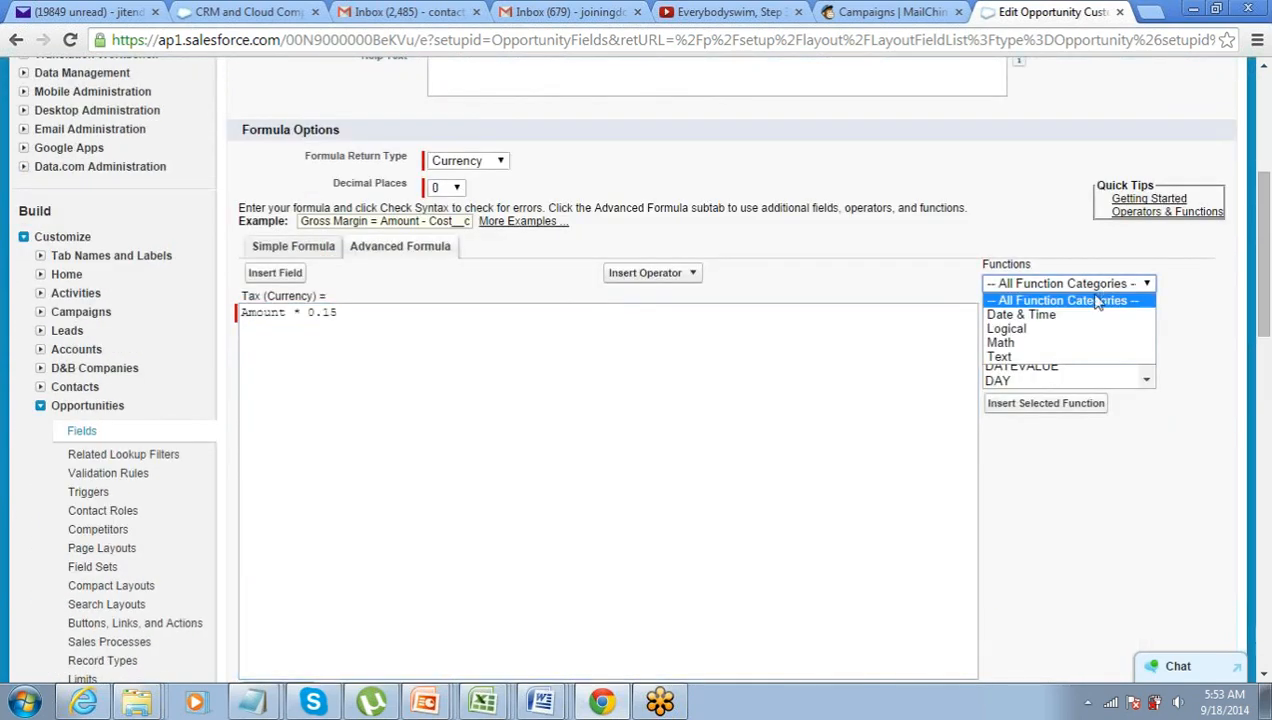
key("Escape")
left_click(1076, 332)
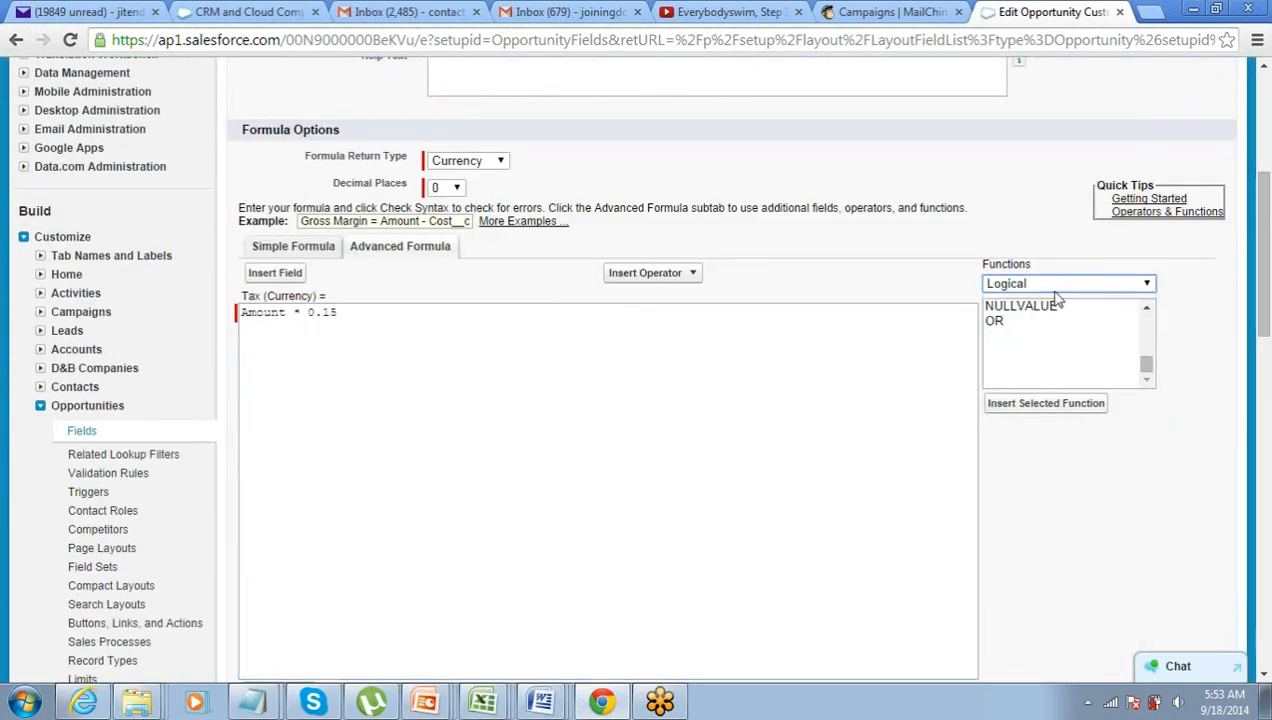
scroll(1065, 330, "up", 5)
scroll(1050, 395, "down", 2)
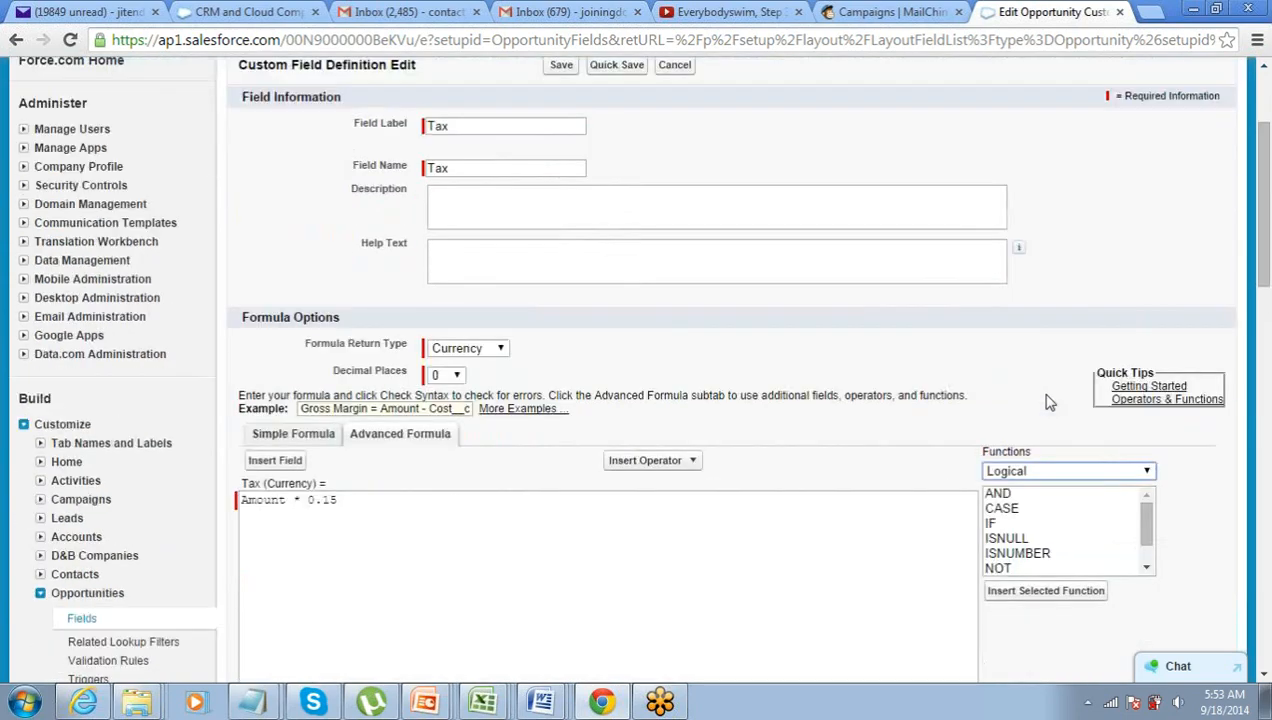
scroll(1048, 401, "down", 1)
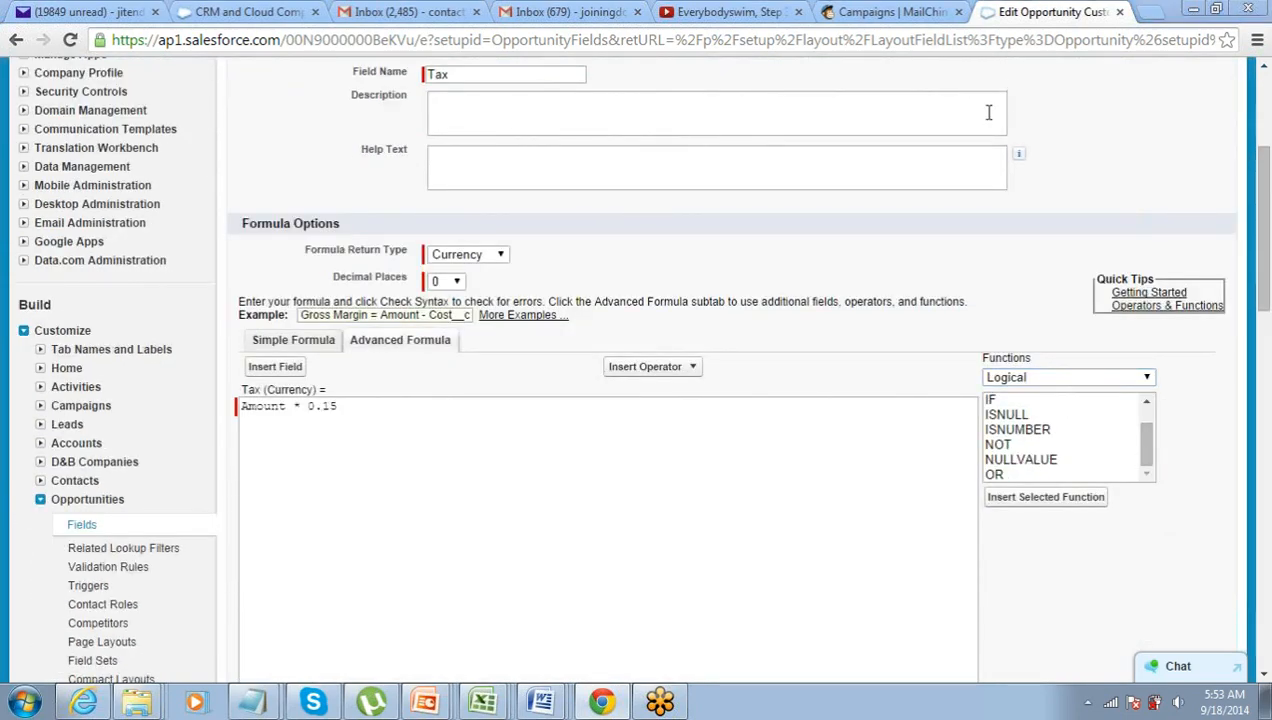
scroll(948, 241, "down", 3)
left_click(1033, 120)
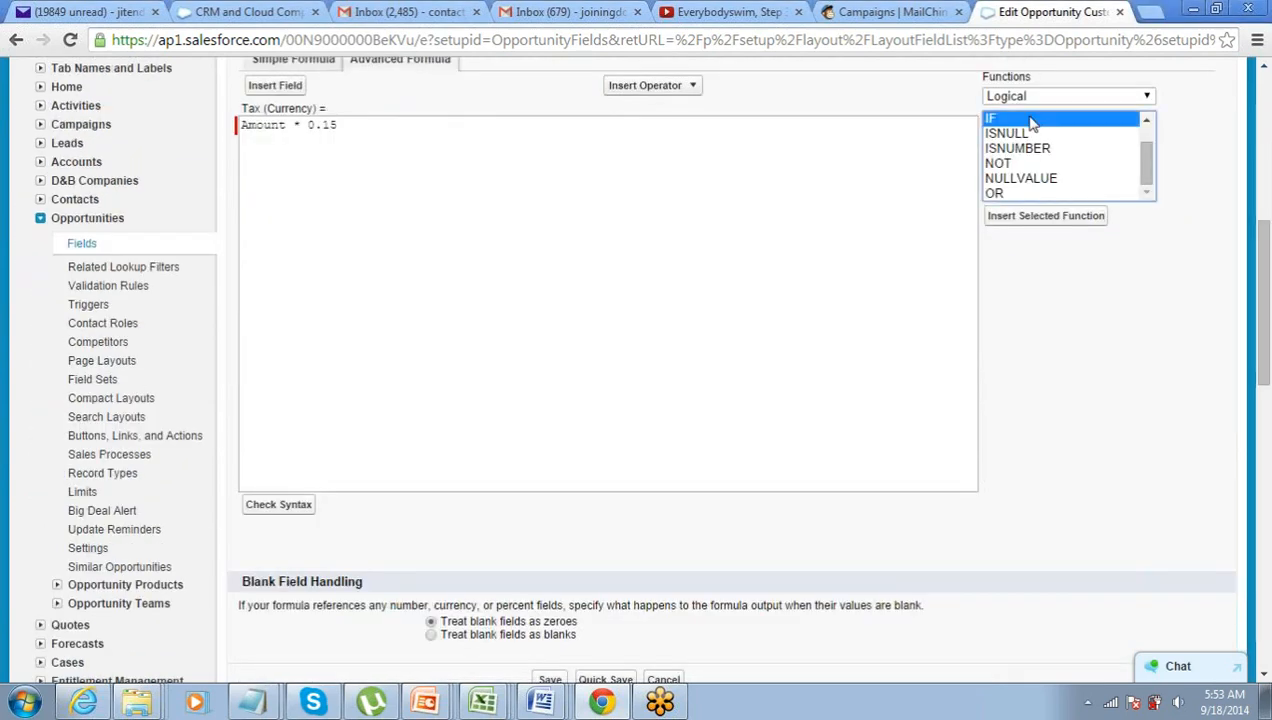
left_click(1030, 216)
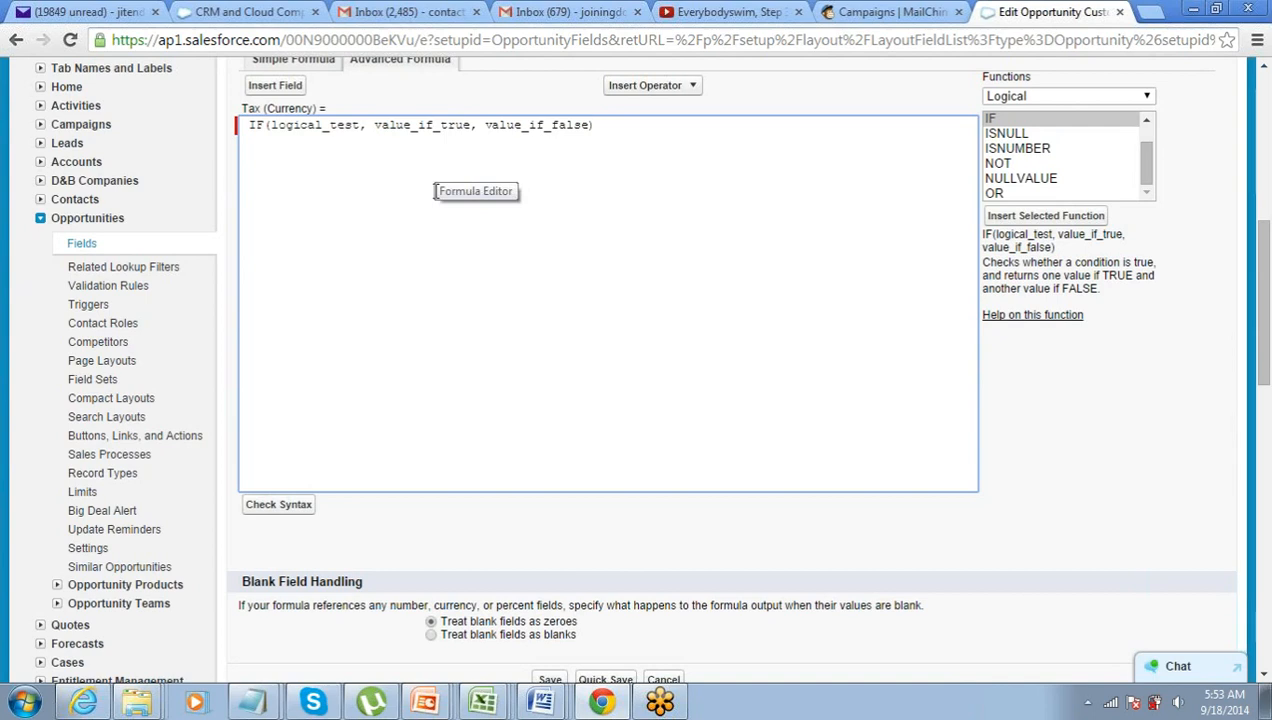
- Set the IF condition to Amount < 100000
key("Left")
key("Left")
key("Left")
key("Left")
key("Left")
key("Left")
key("Left")
key("Left")
key("Left")
key("Left")
key("Left")
key("Left")
key("Left")
key("Left")
key("Left")
key("Left")
key("Left")
key("Left")
key("Left")
key("Left")
key("Left")
key("Left")
key("Left")
key("Left")
key("Left")
key("BackSpace")
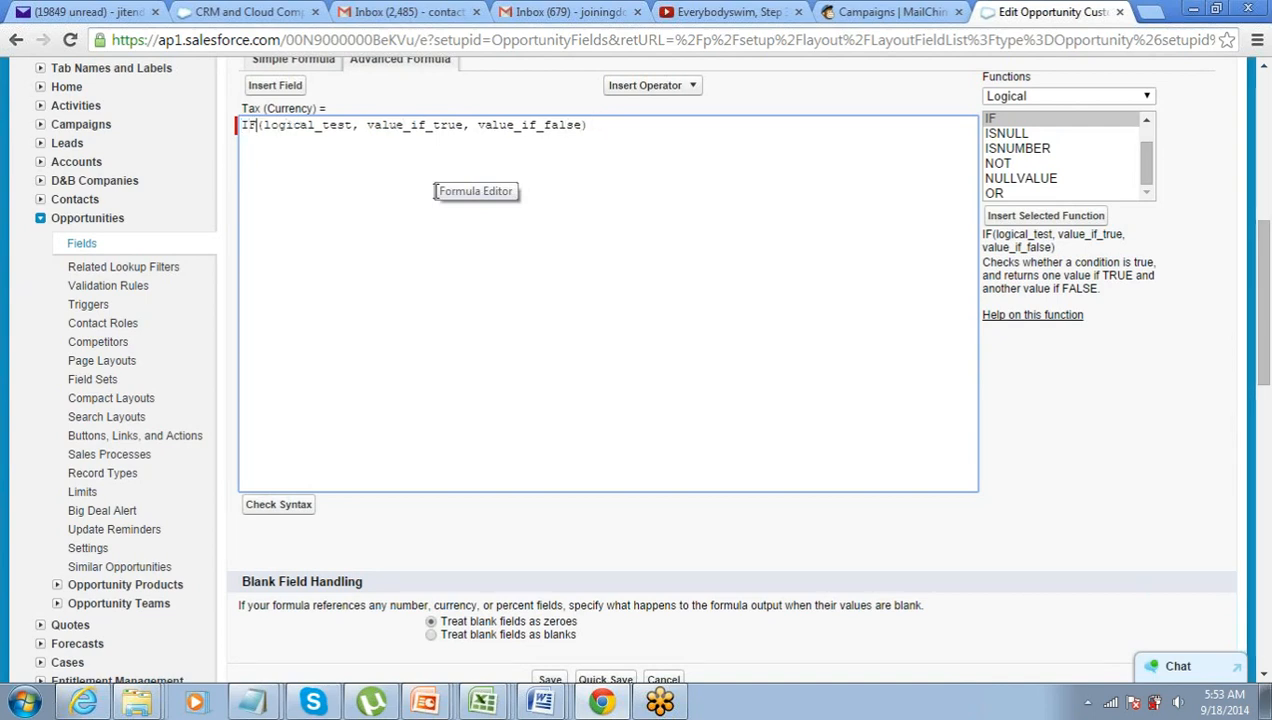
key("Left")
key("shift+Right")
key("shift+Right")
key("shift+Right")
key("shift+Right")
key("shift+Right")
key("shift+Right")
key("shift+Right")
key("shift+Right")
key("shift+Right")
key("shift+Right")
key("shift+Right")
key("shift+Right")
key("shift+Right")
key("shift+Right")
key("shift+Right")
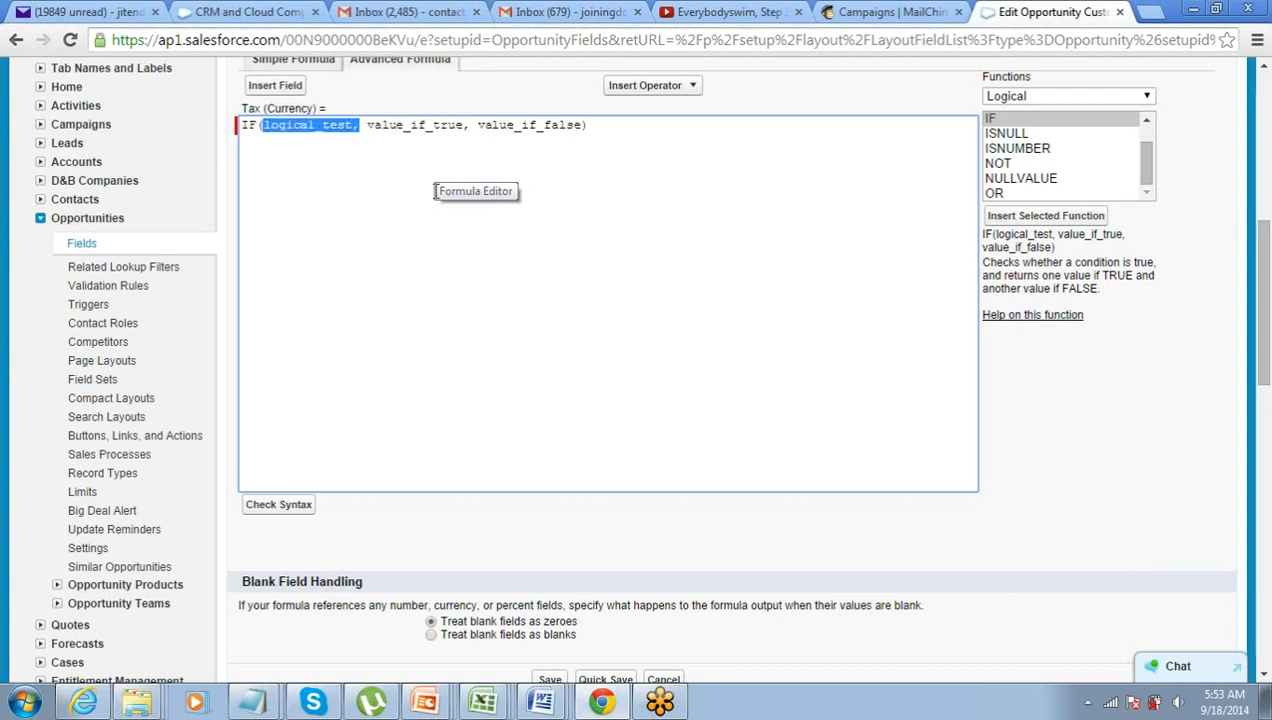
left_click(275, 85)
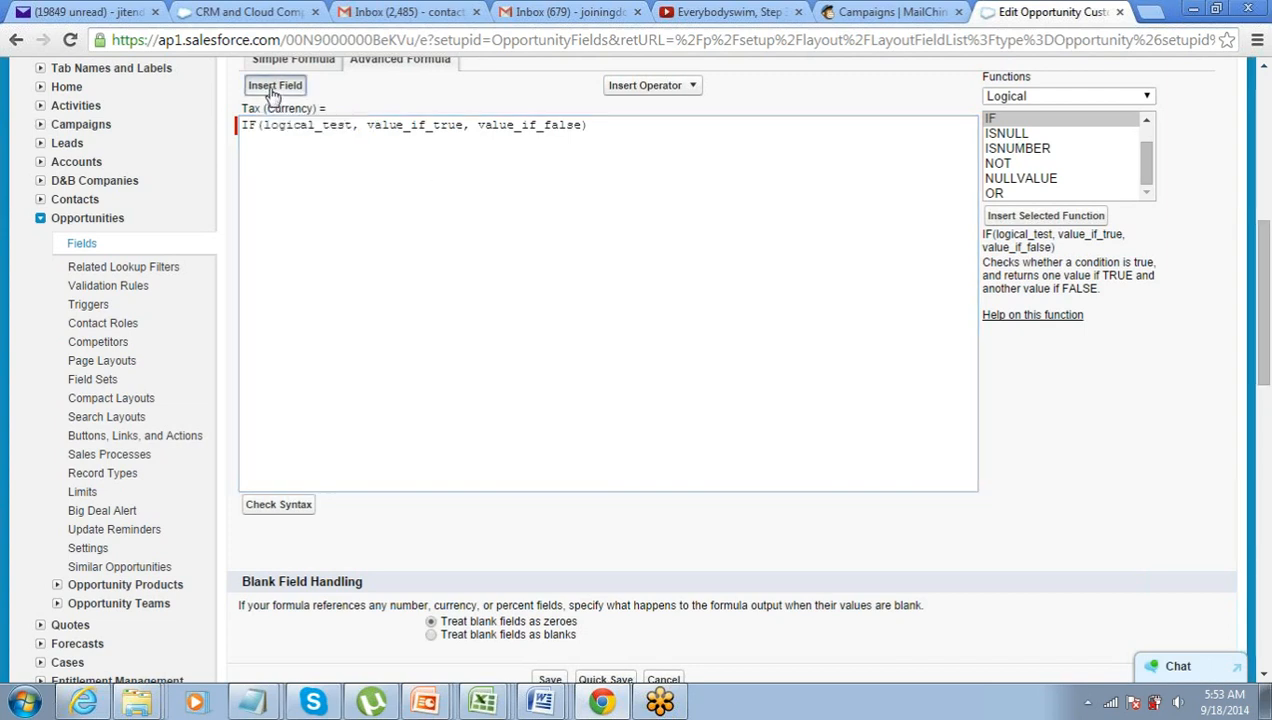
left_click(432, 332)
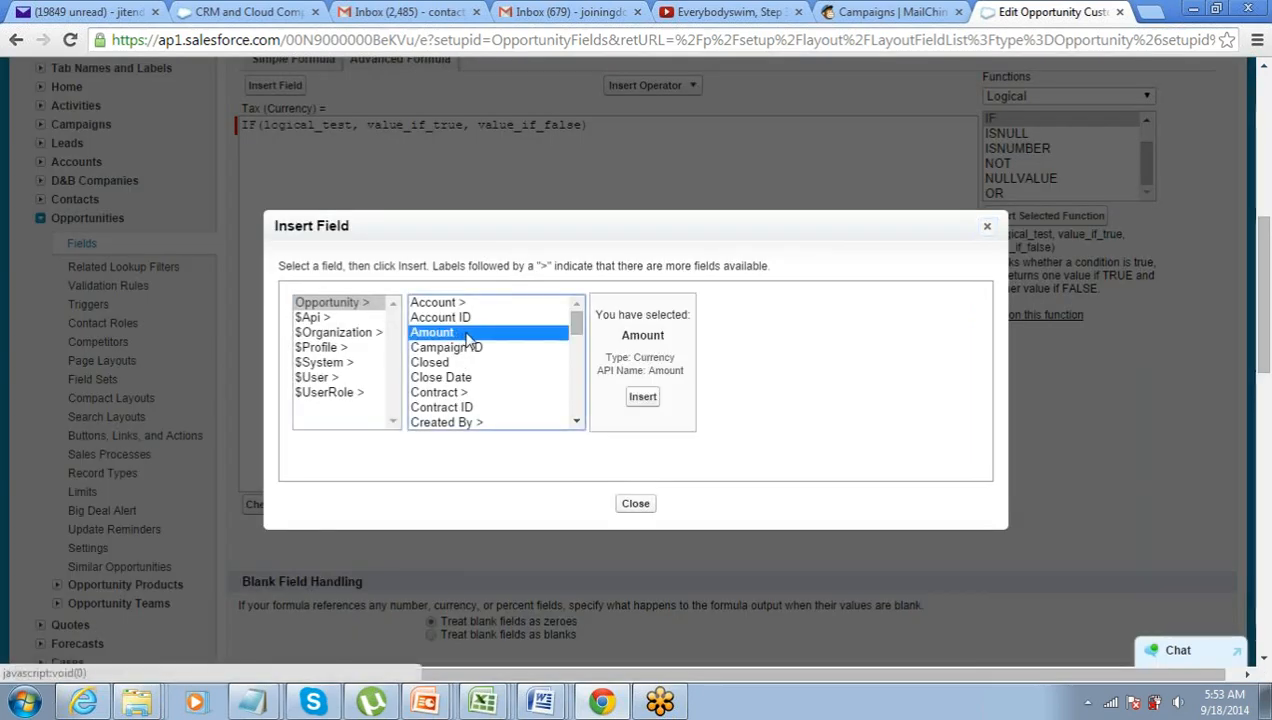
left_click(636, 394)
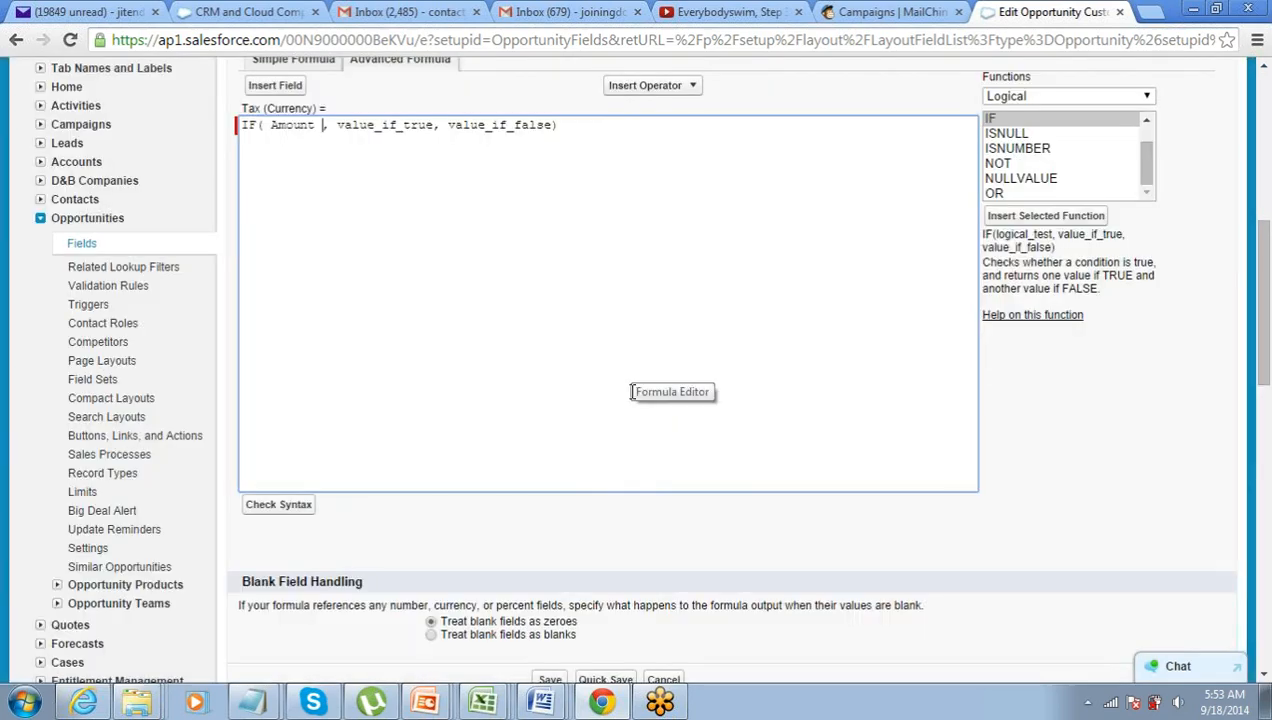
left_click(668, 88)
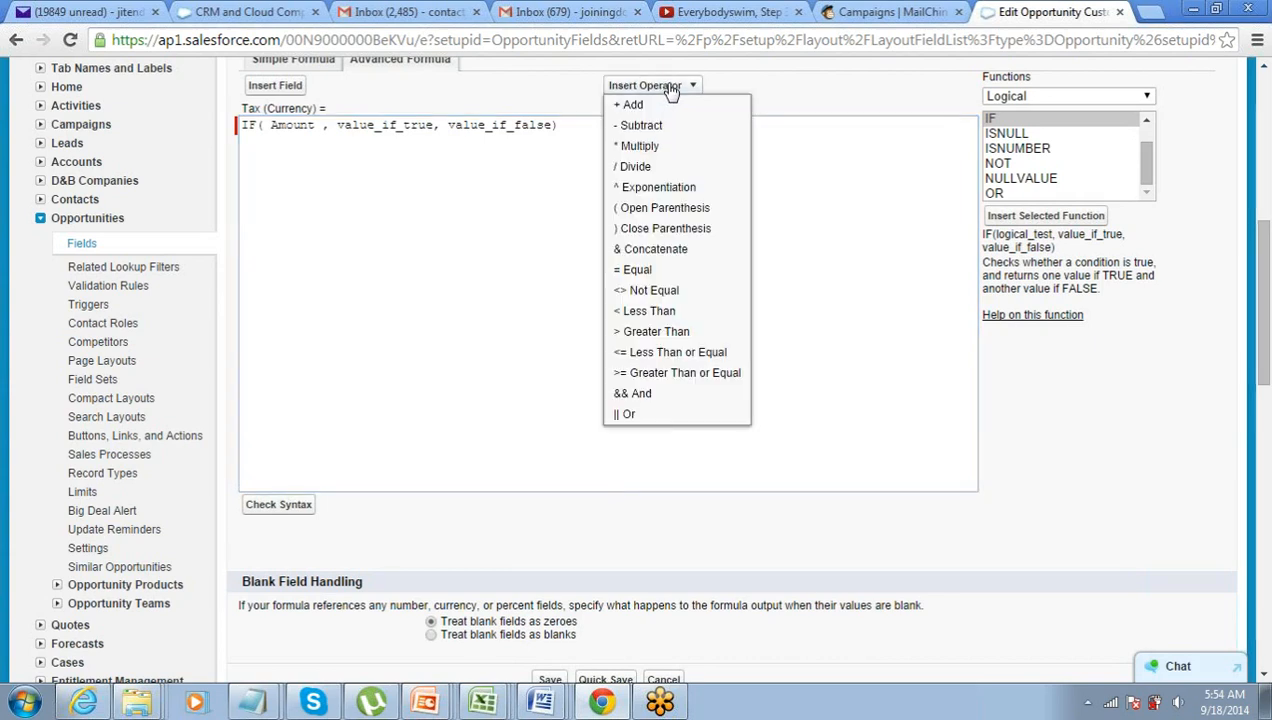
left_click(672, 314)
type("100000")
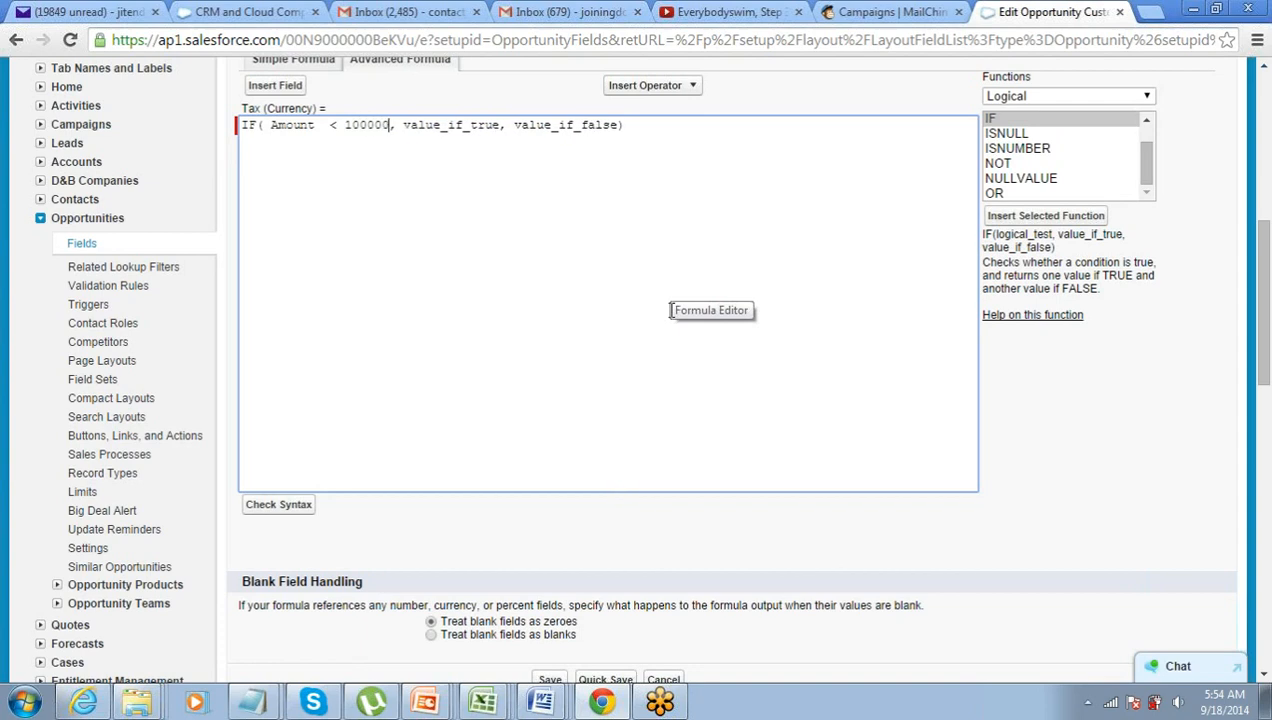
- Replace value_if_true with Amount * 0.1
key("ctrl+shift+Left")
key("ctrl+shift+Left")
key("ctrl+shift+Left")
key("ctrl+shift+Left")
key("ctrl+shift+Left")
key("ctrl+shift+Right")
key("ctrl+shift+Right")
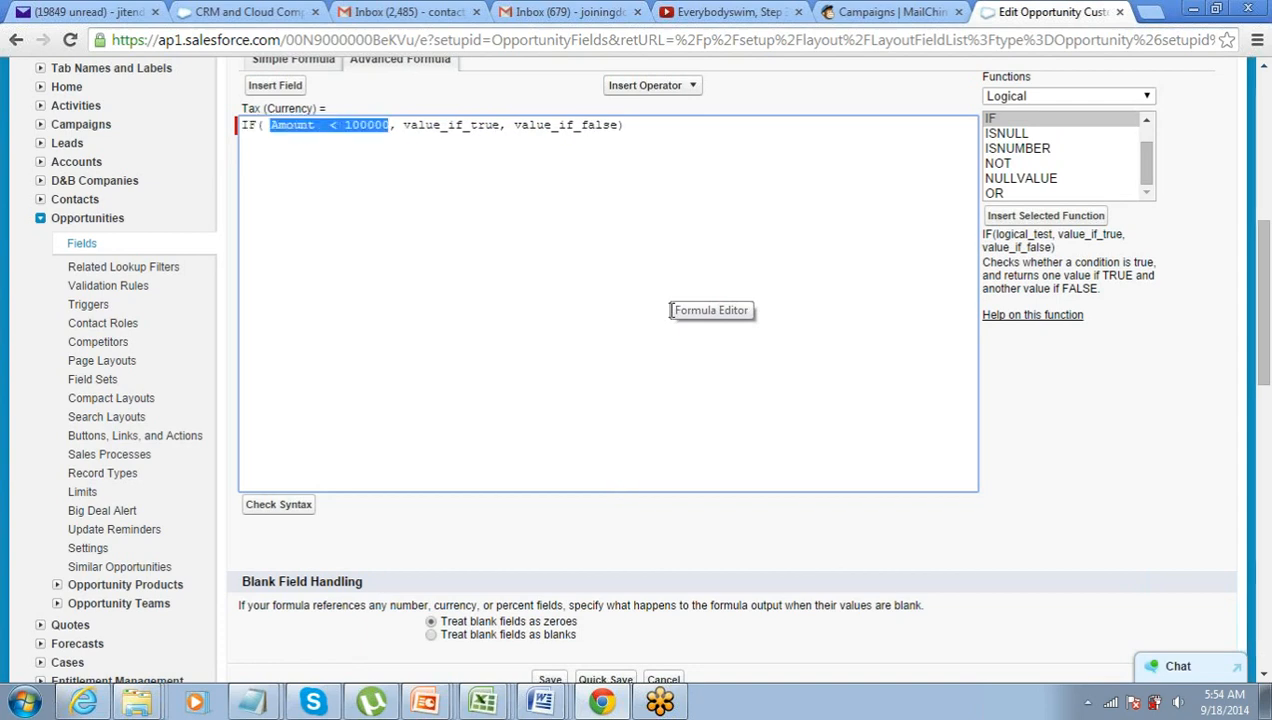
key("Right")
key("ctrl+shift+Right")
key("ctrl+shift+Right")
key("ctrl+shift+Left")
key("shift+Left")
key("shift+Left")
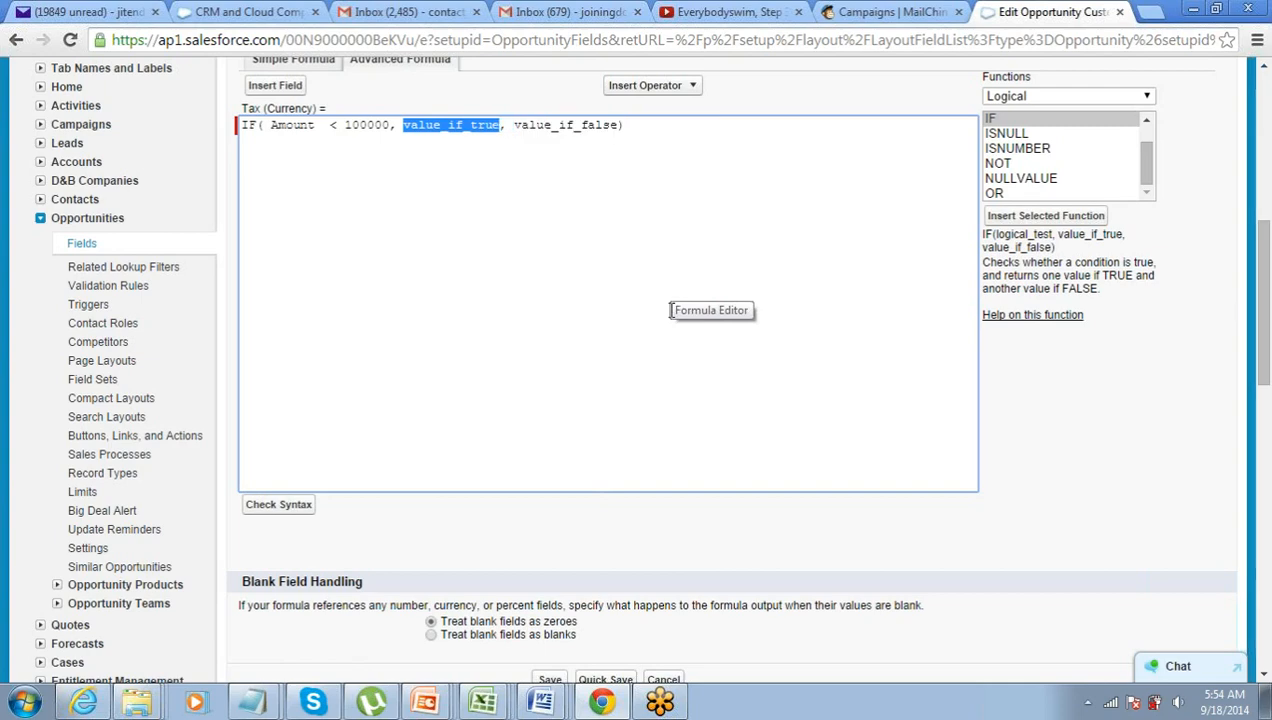
left_click(270, 87)
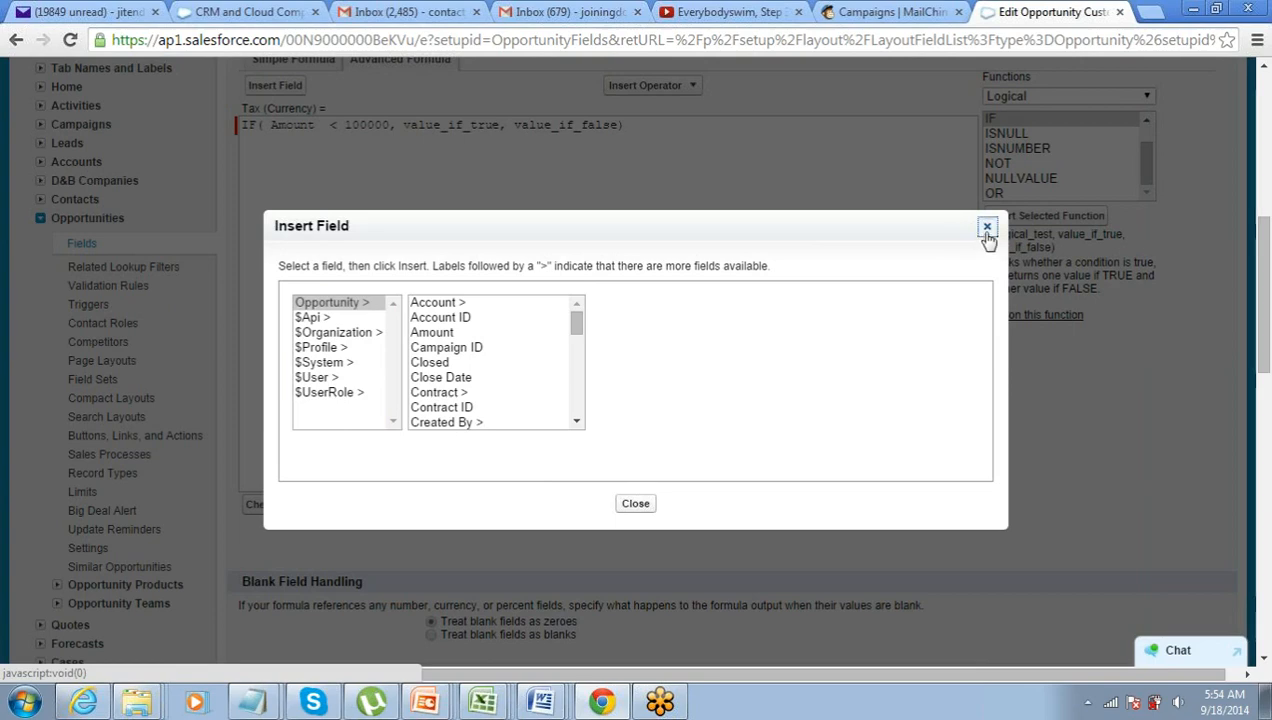
left_click(470, 334)
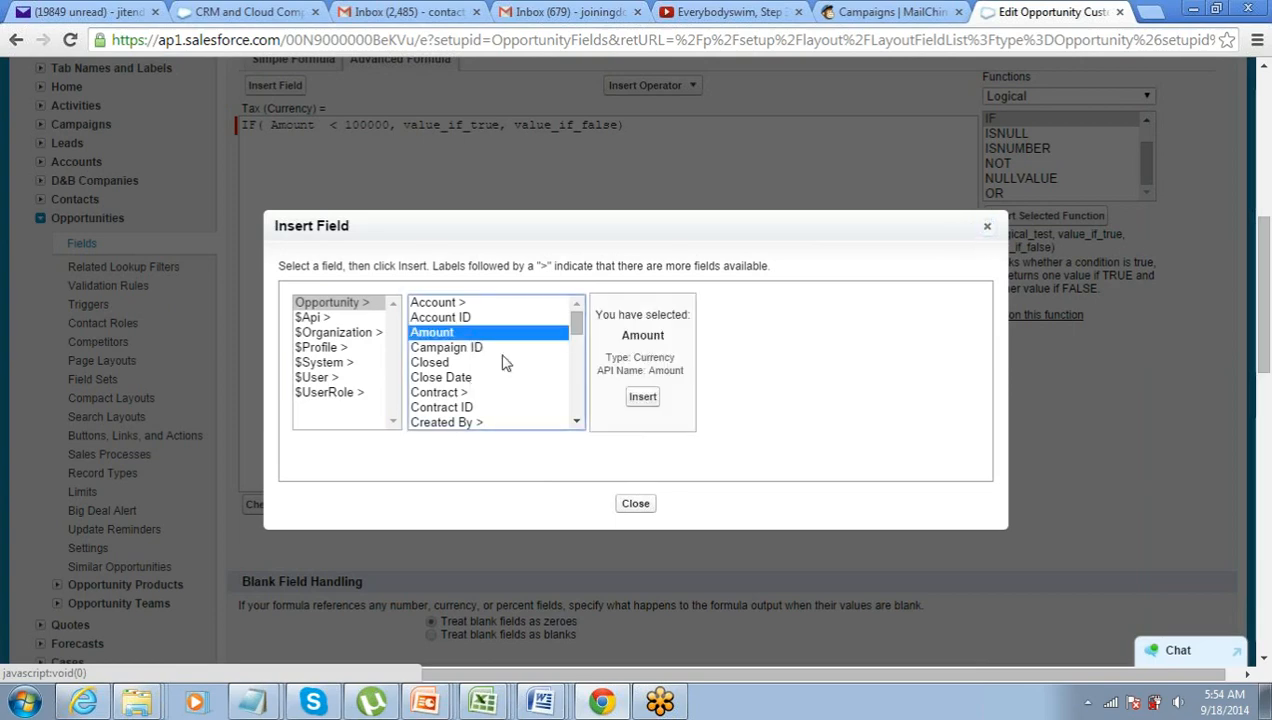
left_click(642, 396)
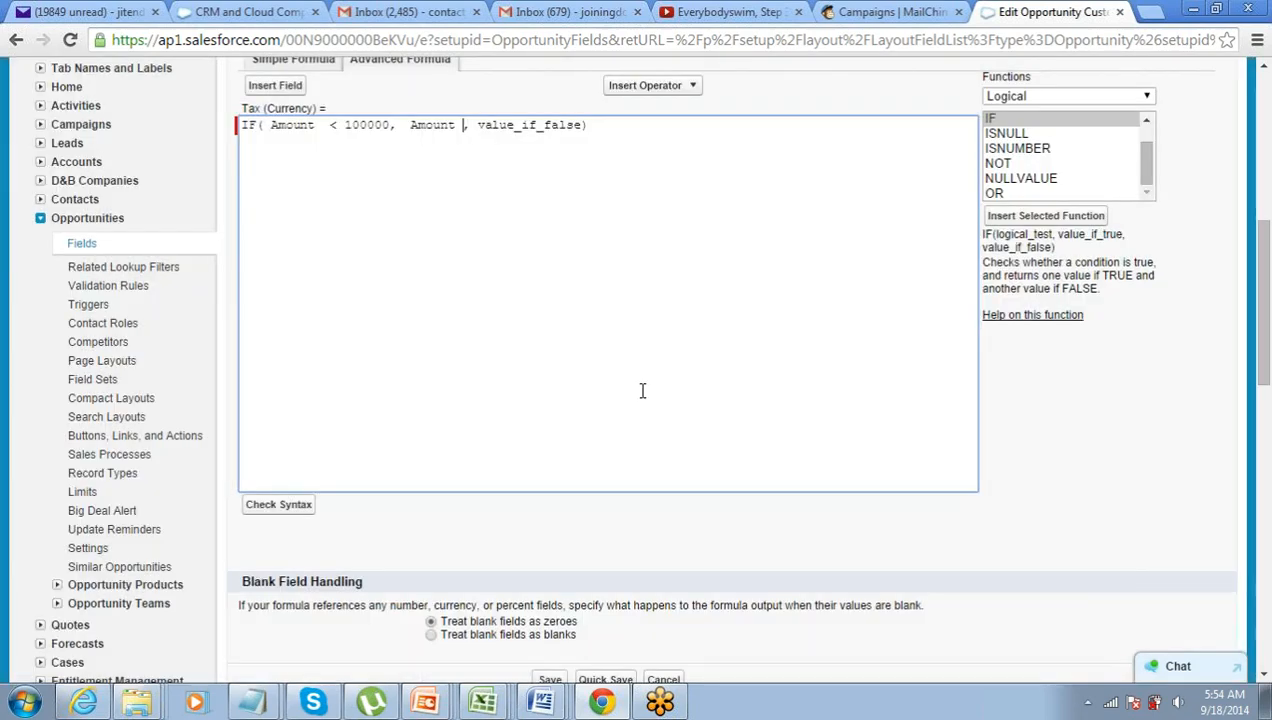
type("*")
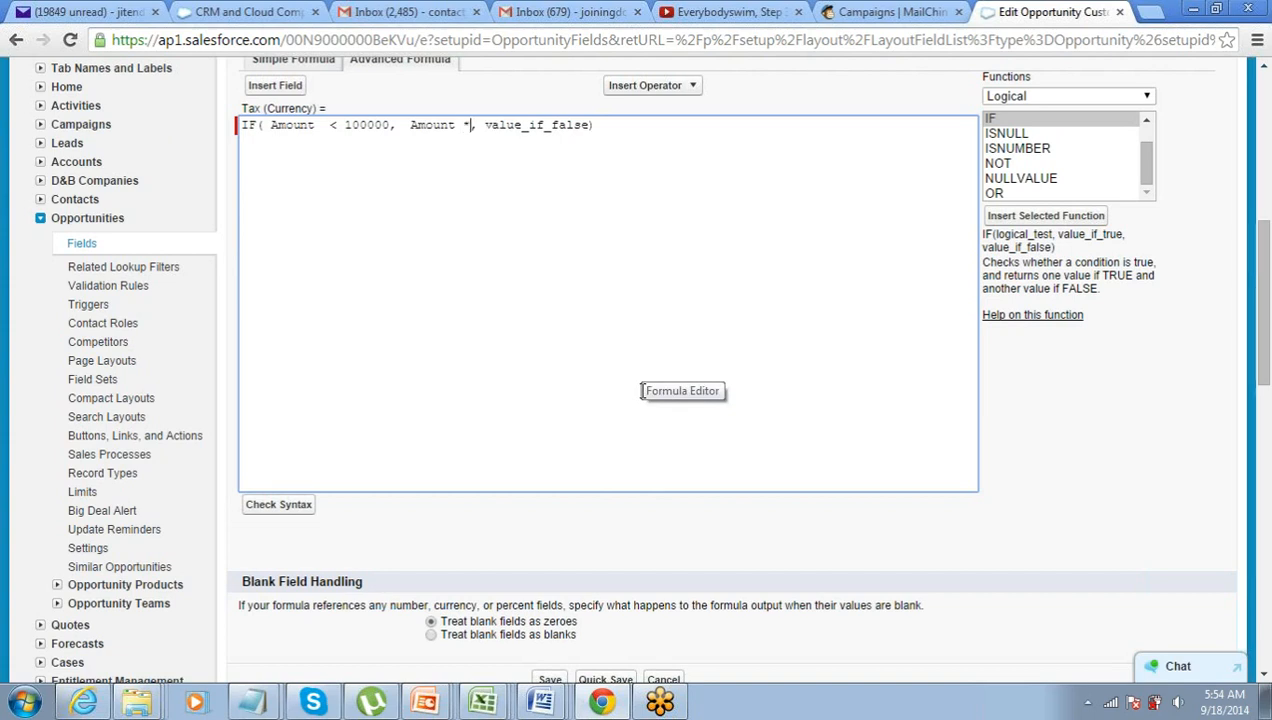
type(" 0.1")
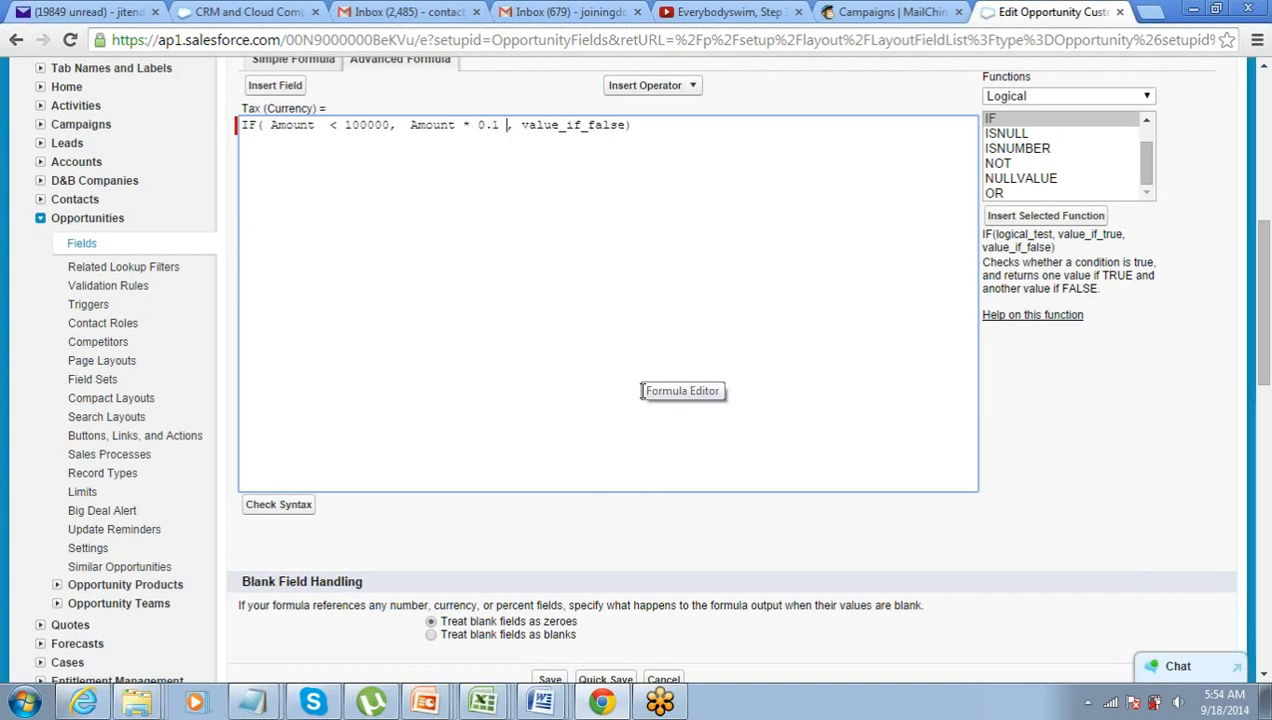
- Replace value_if_false with Amount * 0.2 and select the finished formula
key("ctrl+shift+Left")
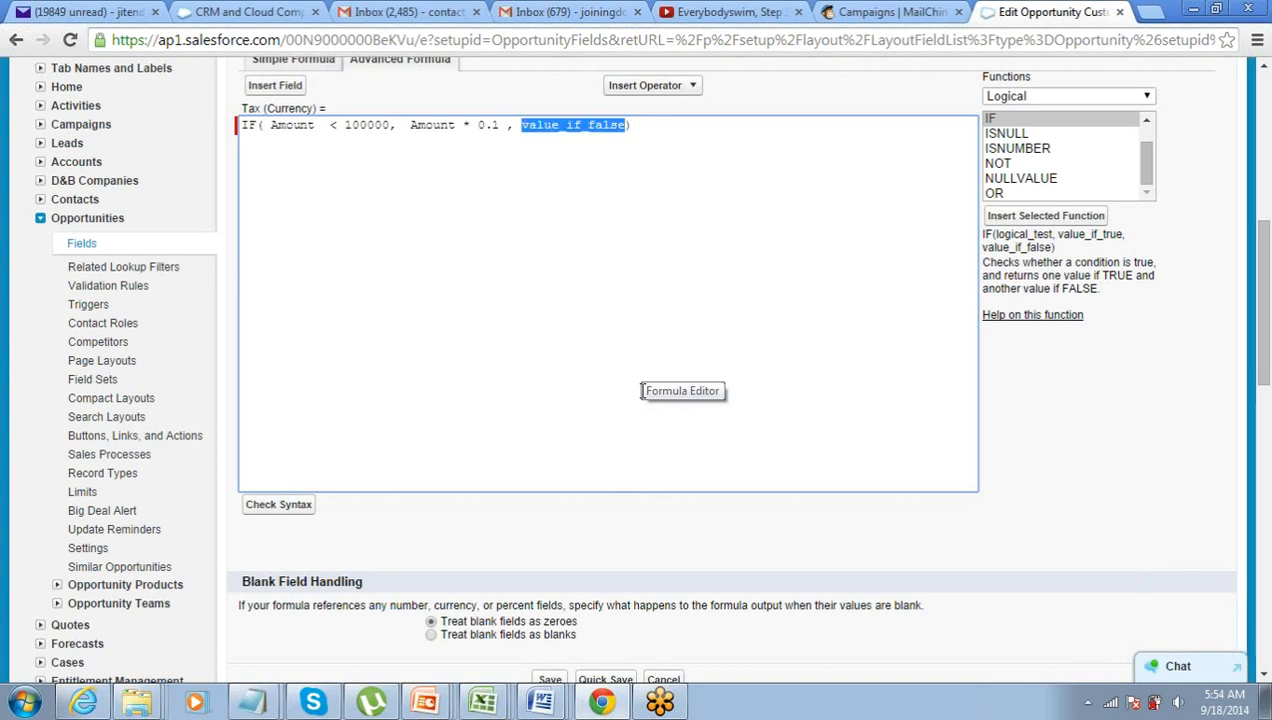
type("Amount")
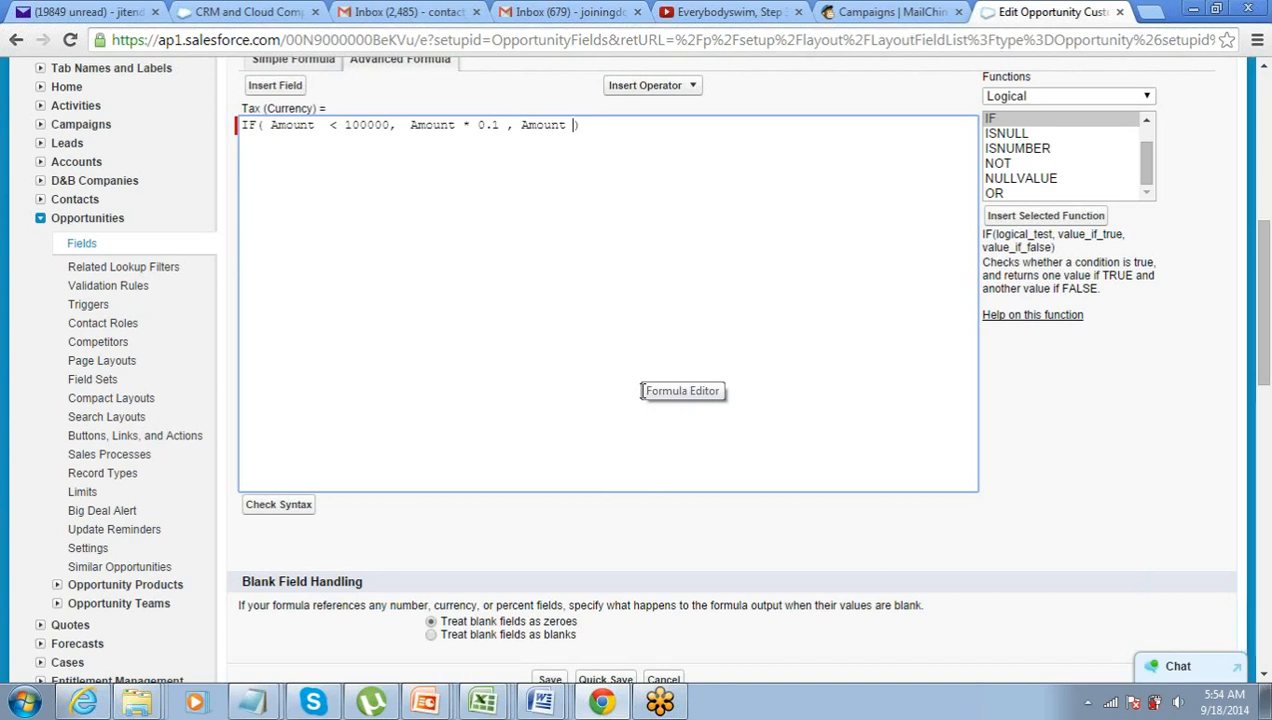
type("* 0.2")
key("End")
key("BackSpace")
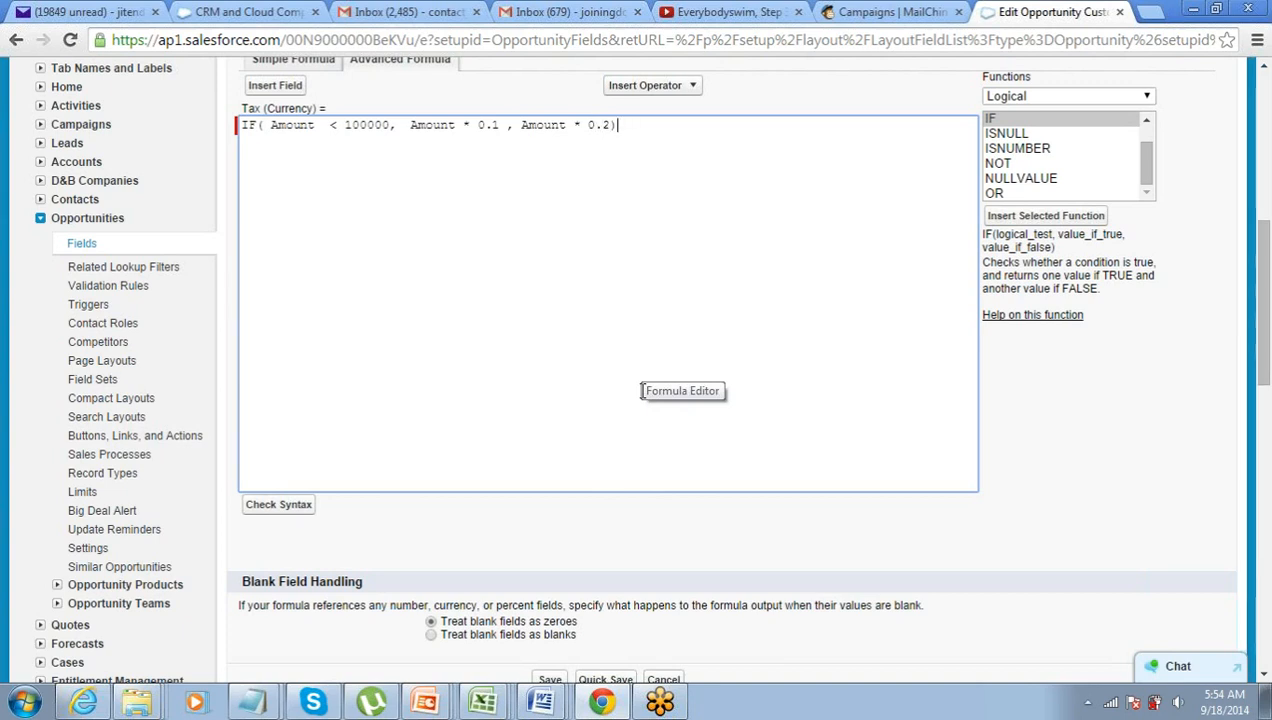
key("shift+Left")
key("shift+Left")
key("shift+Left")
key("shift+Left")
key("shift+Left")
key("shift+Left")
key("shift+Left")
key("shift+Left")
key("shift+Left")
key("shift+Left")
key("shift+Left")
key("shift+Left")
key("shift+Left")
key("shift+Left")
key("shift+Left")
key("shift+Left")
key("shift+Left")
key("shift+Left")
key("shift+Left")
key("shift+Left")
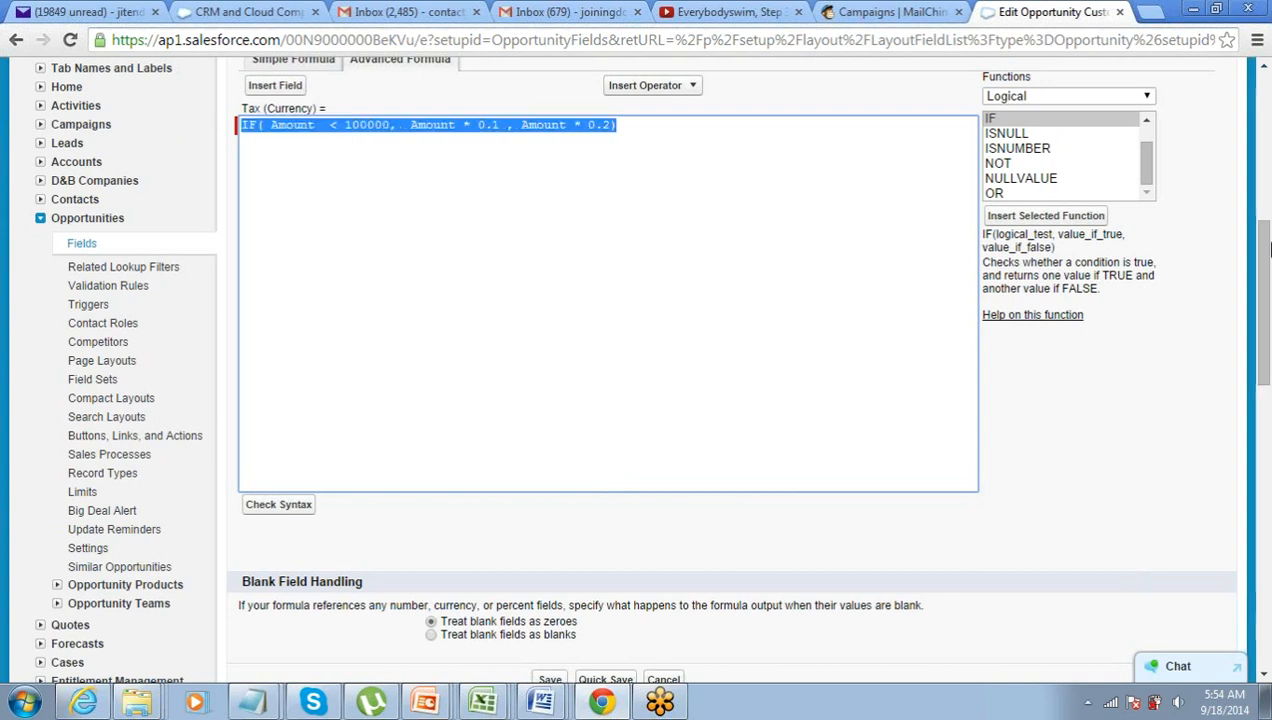
- Break the Tax formula after the Amount < 100000 condition so the two rates start a new line
left_click(1263, 105)
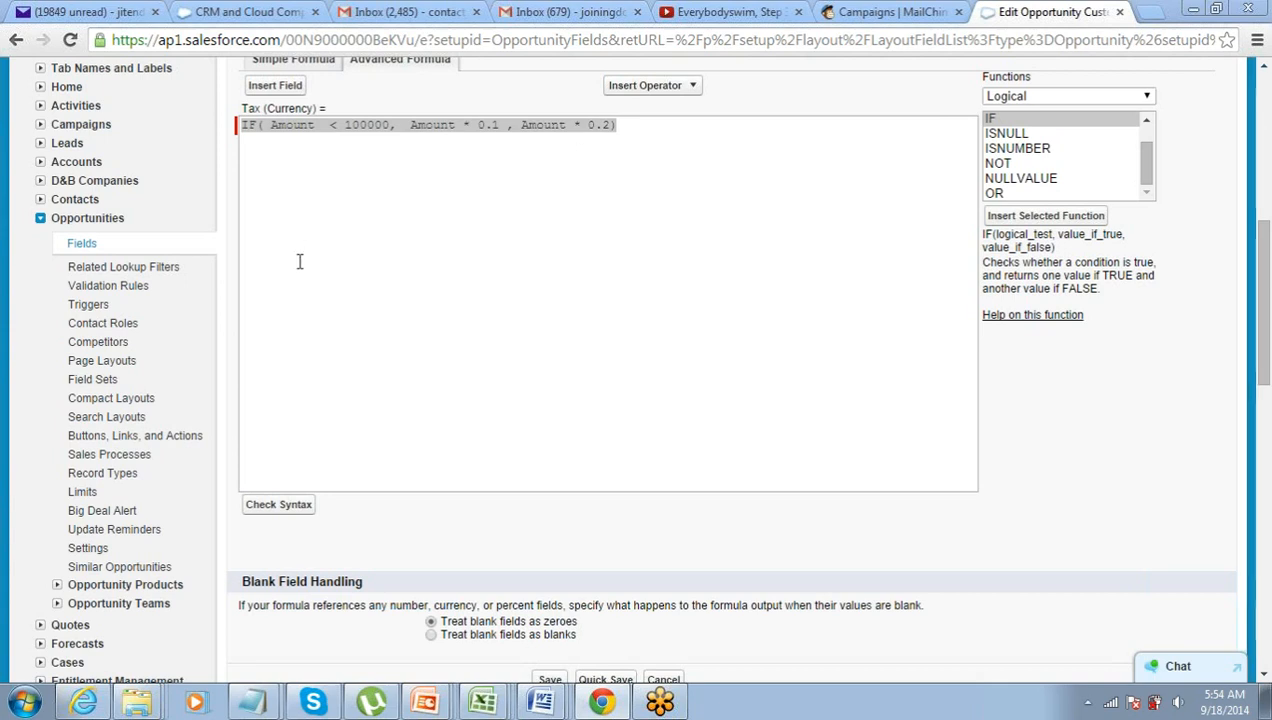
left_click(341, 125)
left_click(341, 125)
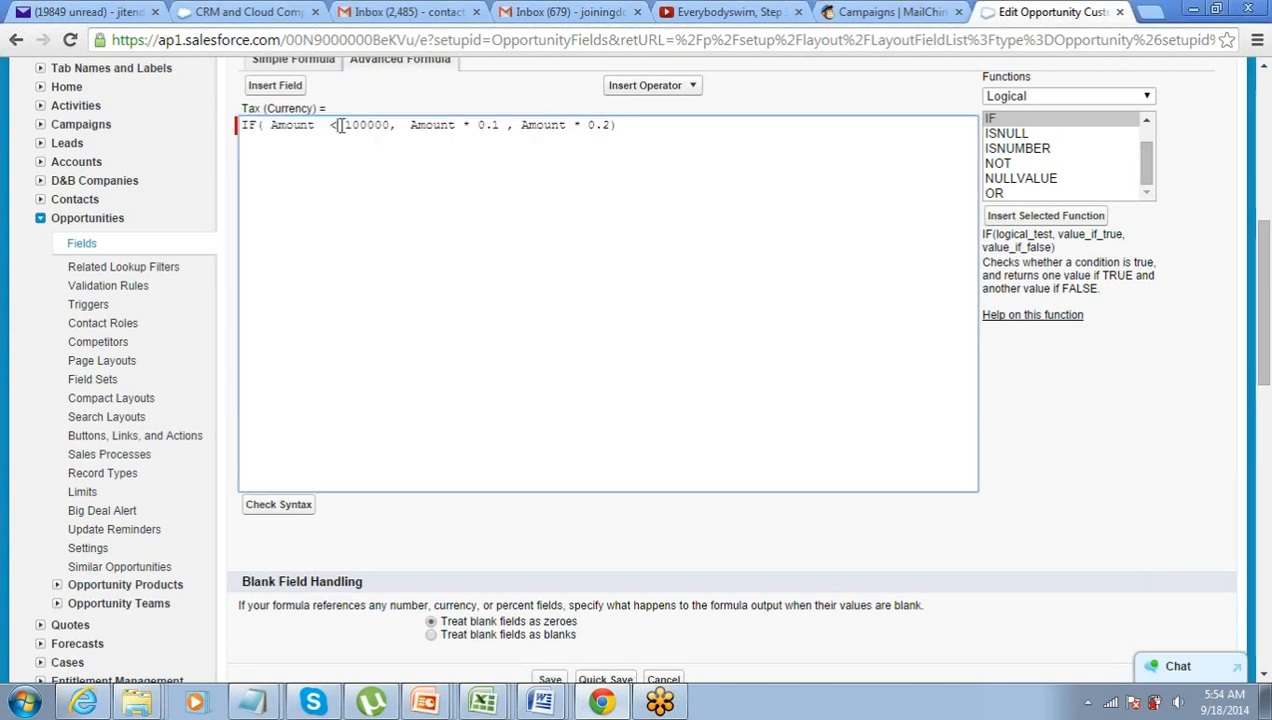
left_click_drag(270, 125, 244, 125)
left_click(280, 125)
left_click(405, 125)
key("Return")
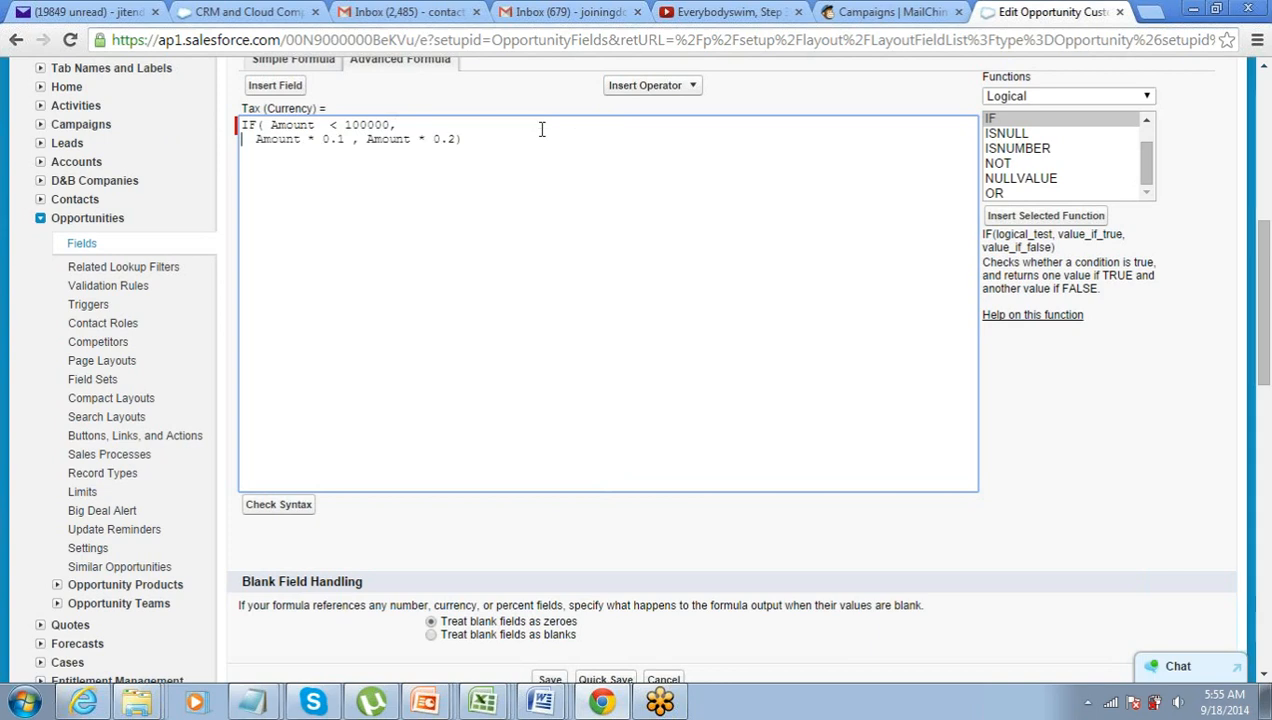
- Put the Amount * 0.2 rate on its own third line and indent the result lines
key("Left")
key("Down")
key("Left")
key("Left")
key("Left")
key("Left")
key("Left")
key("Left")
key("Left")
key("Left")
key("Left")
key("Left")
key("Left")
key("Left")
key("Left")
key("Left")
key("Left")
key("Left")
key("Left")
key("Left")
key("Left")
key("Left")
key("Right")
key("Right")
key("Right")
key("End")
key("Left")
key("Right")
key("Right")
key("Right")
key("Right")
key("Right")
key("Right")
key("Right")
key("Right")
key("Right")
key("Right")
key("Right")
key("Right")
key("Right")
key("Right")
key("Right")
key("Right")
key("Return")
key("Tab")
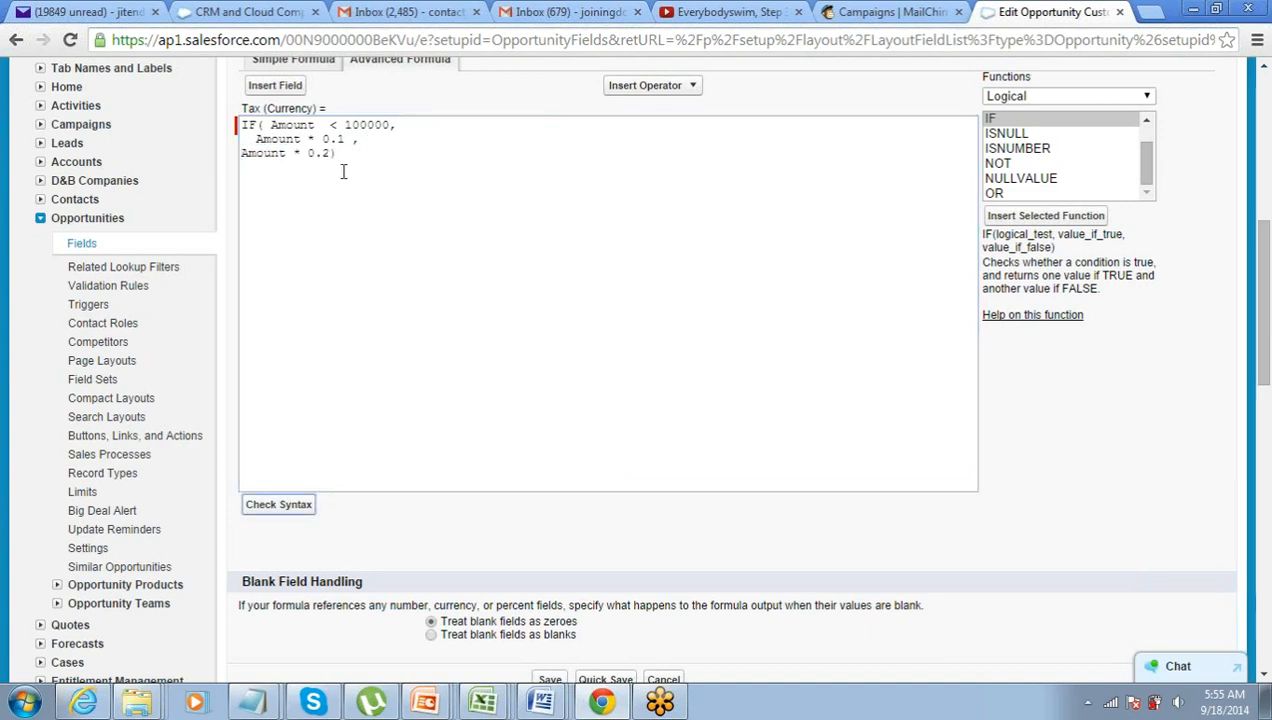
left_click(243, 153)
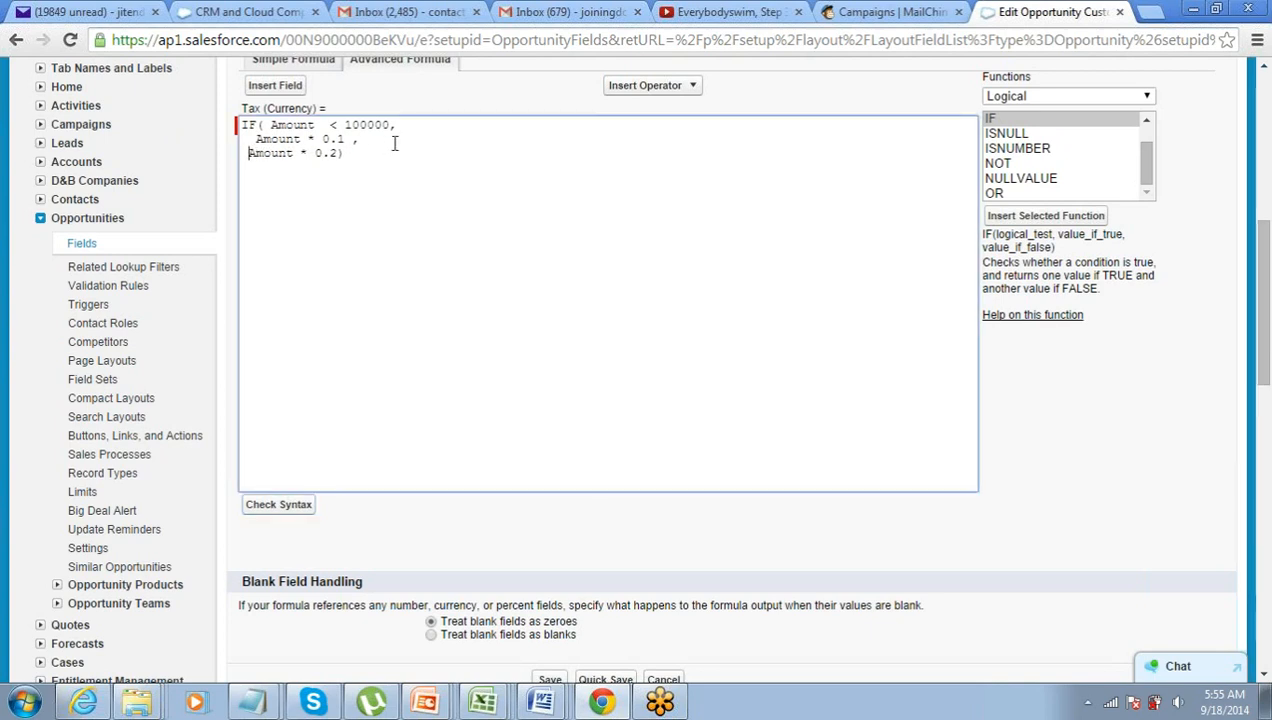
key("Up")
key("Down")
key("Up")
key("Down")
key("Down")
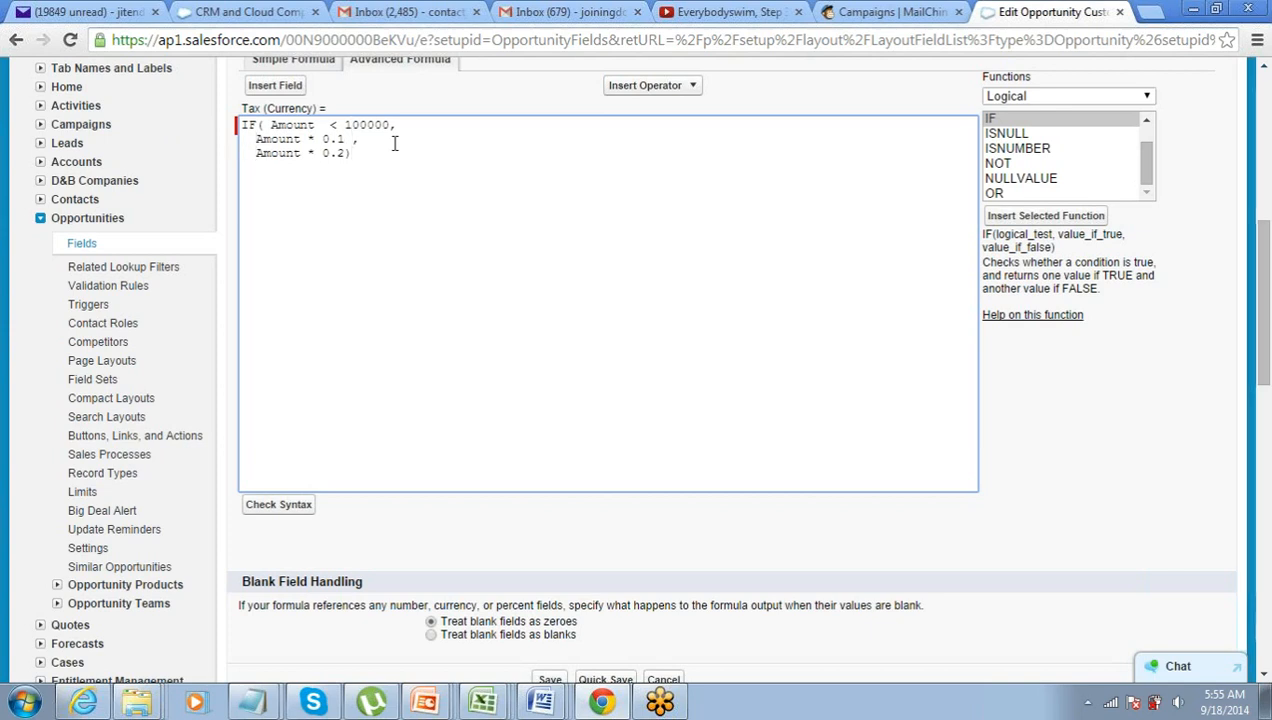
- Confirm the Tax formula shows no syntax errors (117 characters) and save the field
left_click(287, 505)
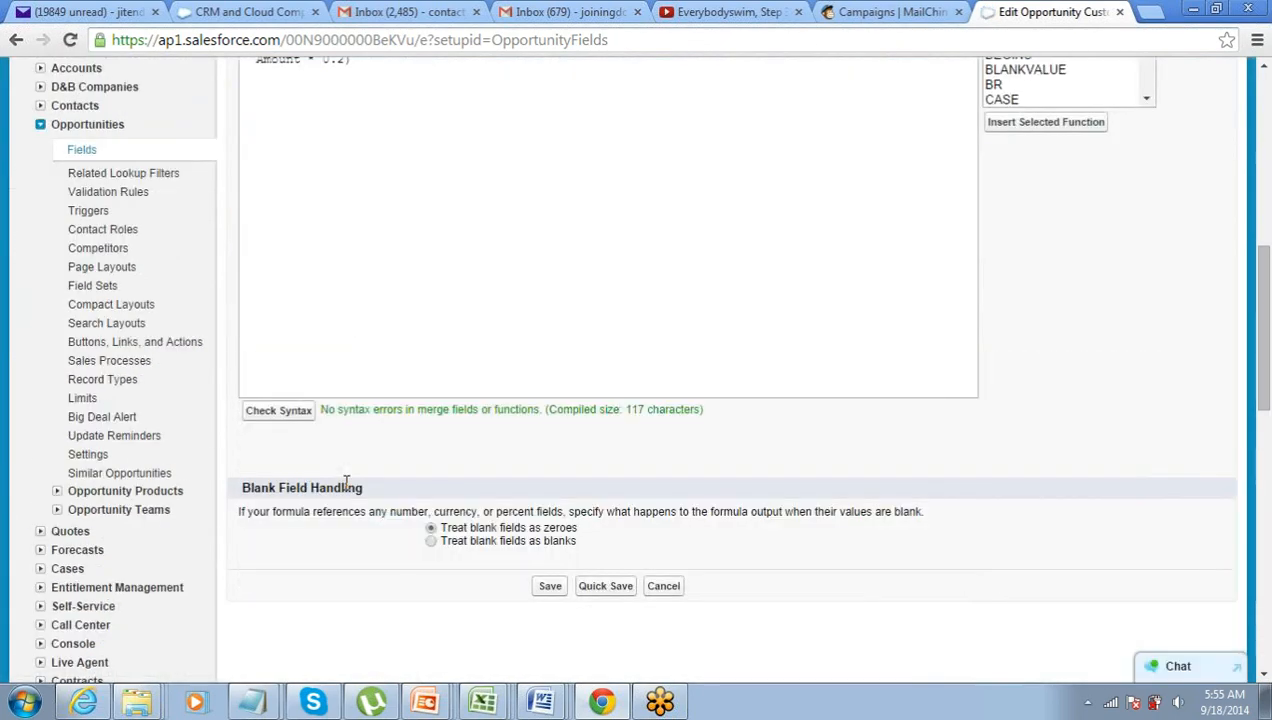
left_click_drag(321, 409, 529, 402)
scroll(529, 403, "up", 2)
scroll(529, 403, "down", 2)
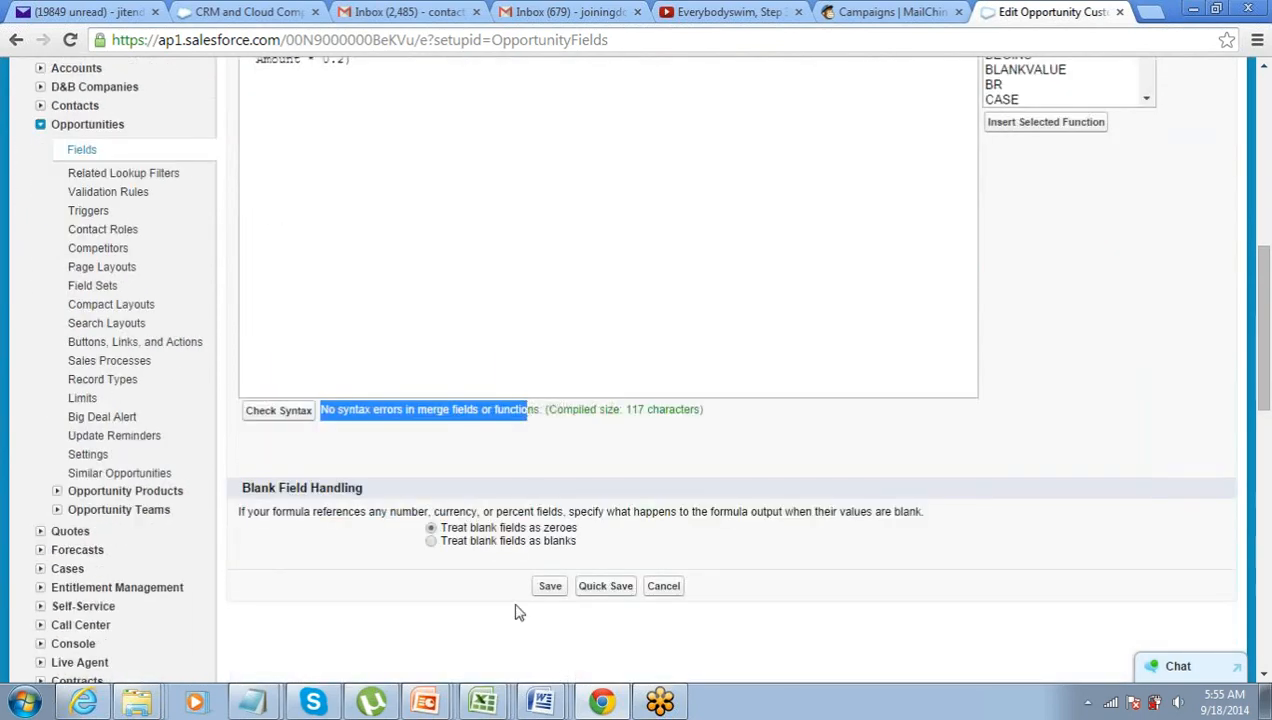
left_click(553, 592)
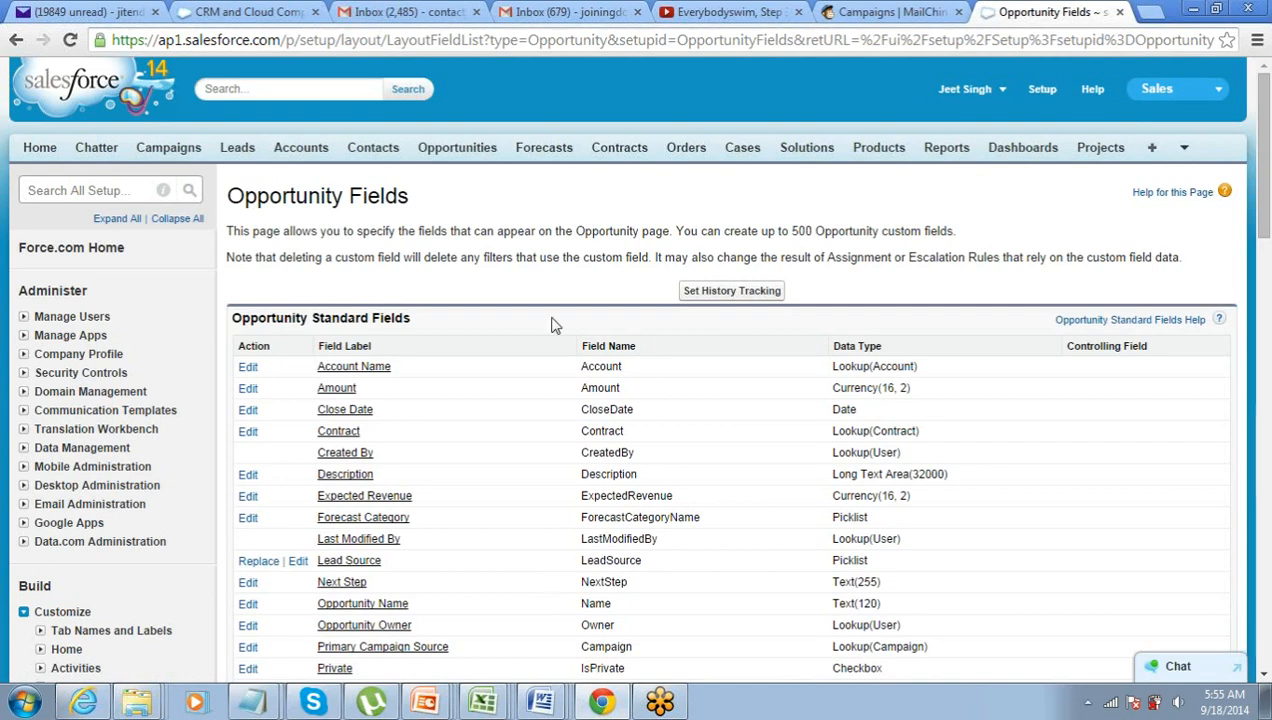
- Open Burlington Textiles Weaving Plant Generator from Opportunities and note Amount $235,000 and Tax 47,000
left_click(464, 152)
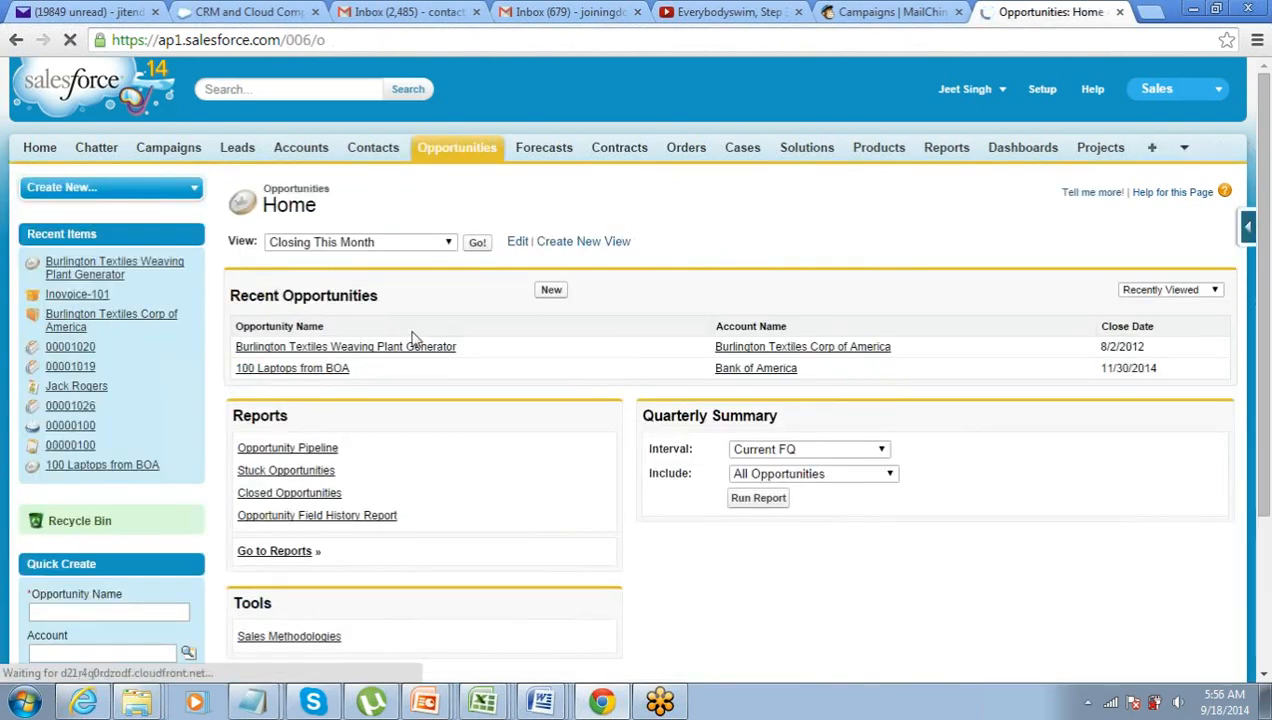
left_click(387, 350)
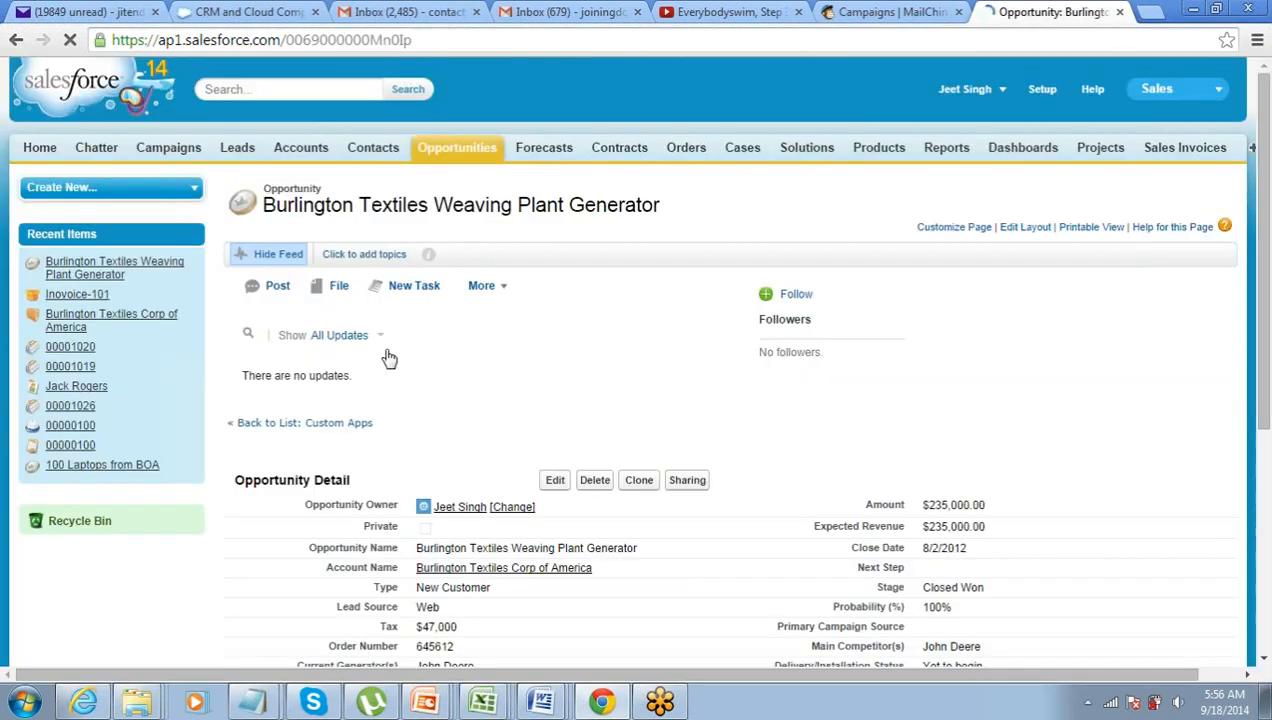
scroll(387, 357, "down", 2)
mouse_move(929, 237)
left_mouse_down()
mouse_move(975, 236)
mouse_move(924, 236)
left_mouse_up()
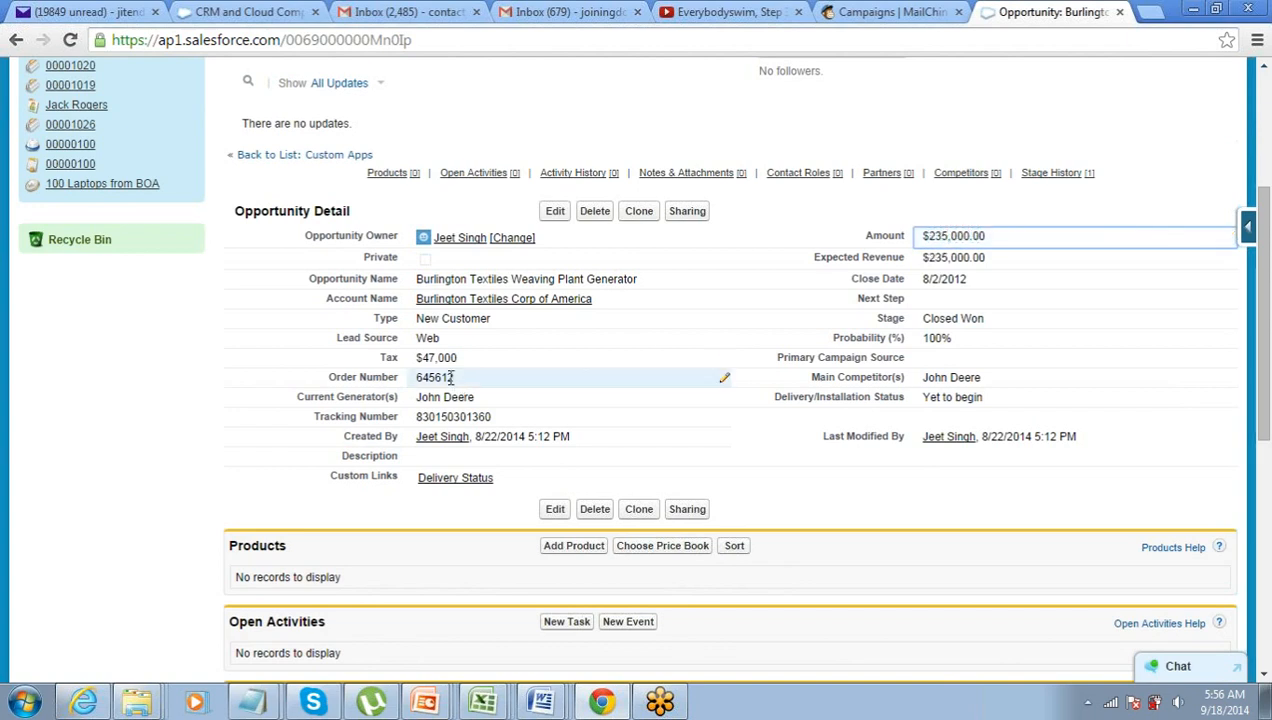
left_click_drag(425, 357, 462, 360)
- Edit the opportunity, set Amount to 50000, and save the record
left_click(553, 212)
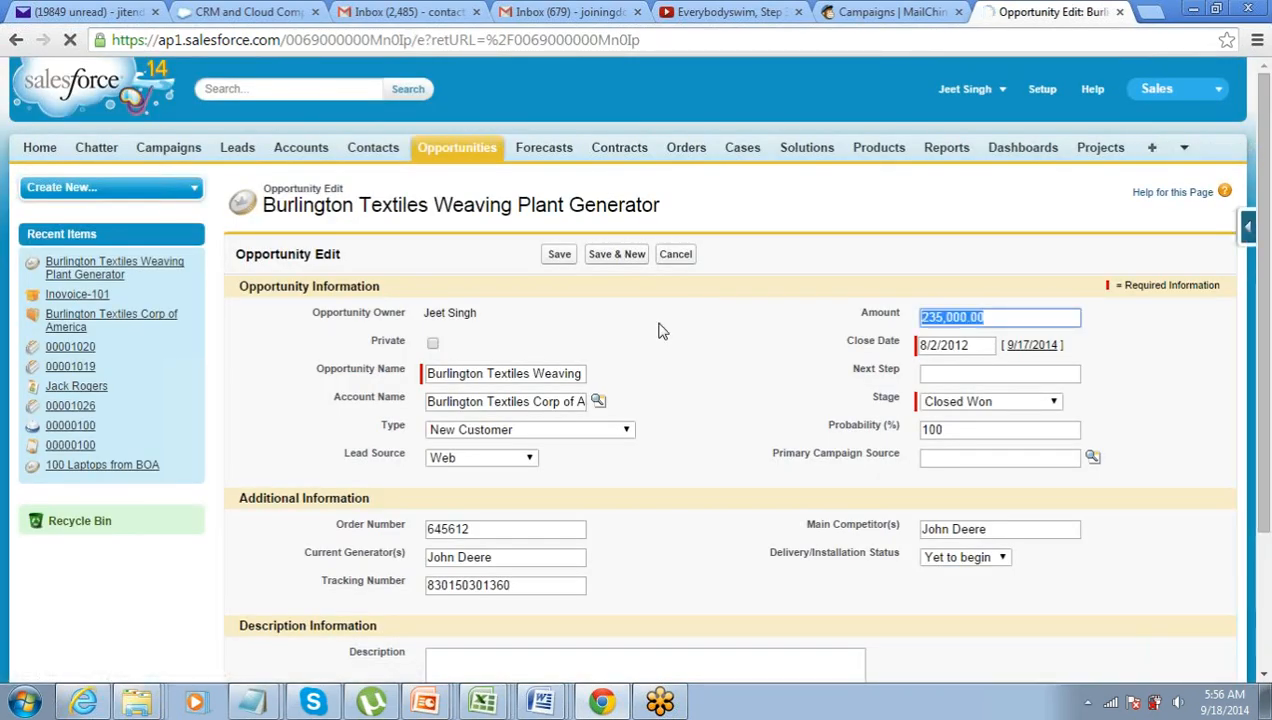
type("50000")
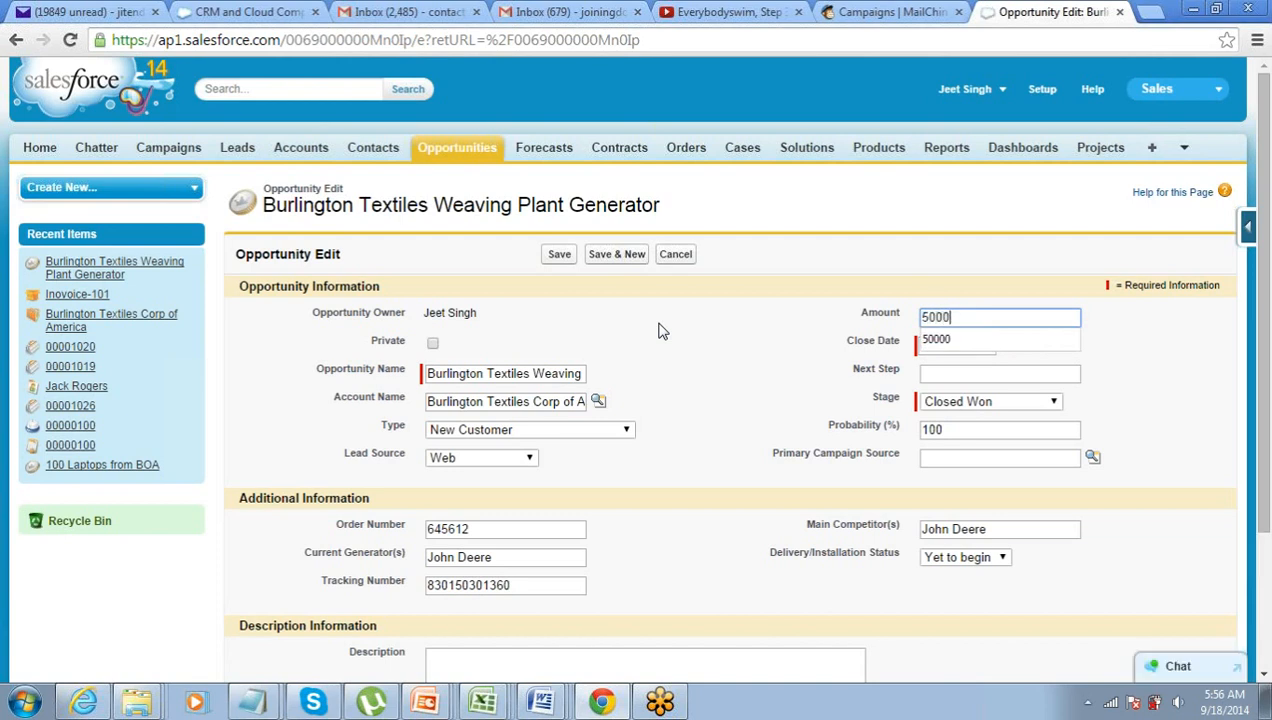
left_click(659, 331)
left_click(559, 256)
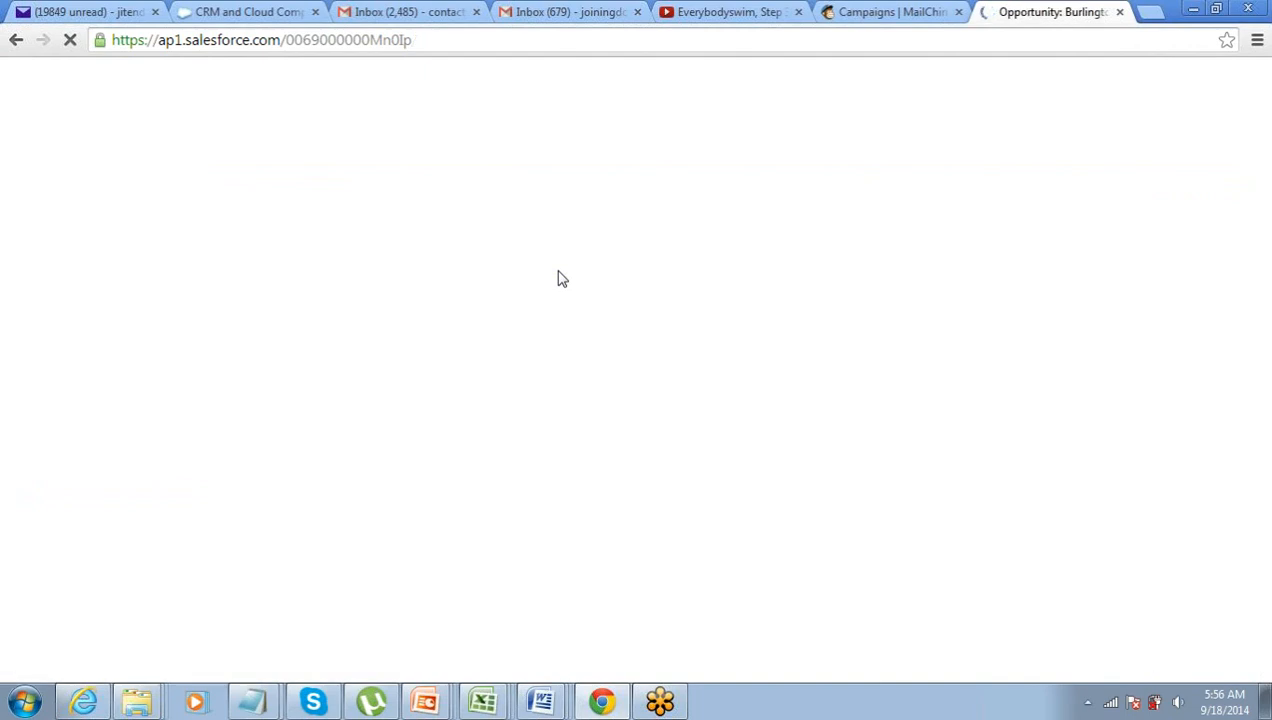
scroll(555, 314, "down", 2)
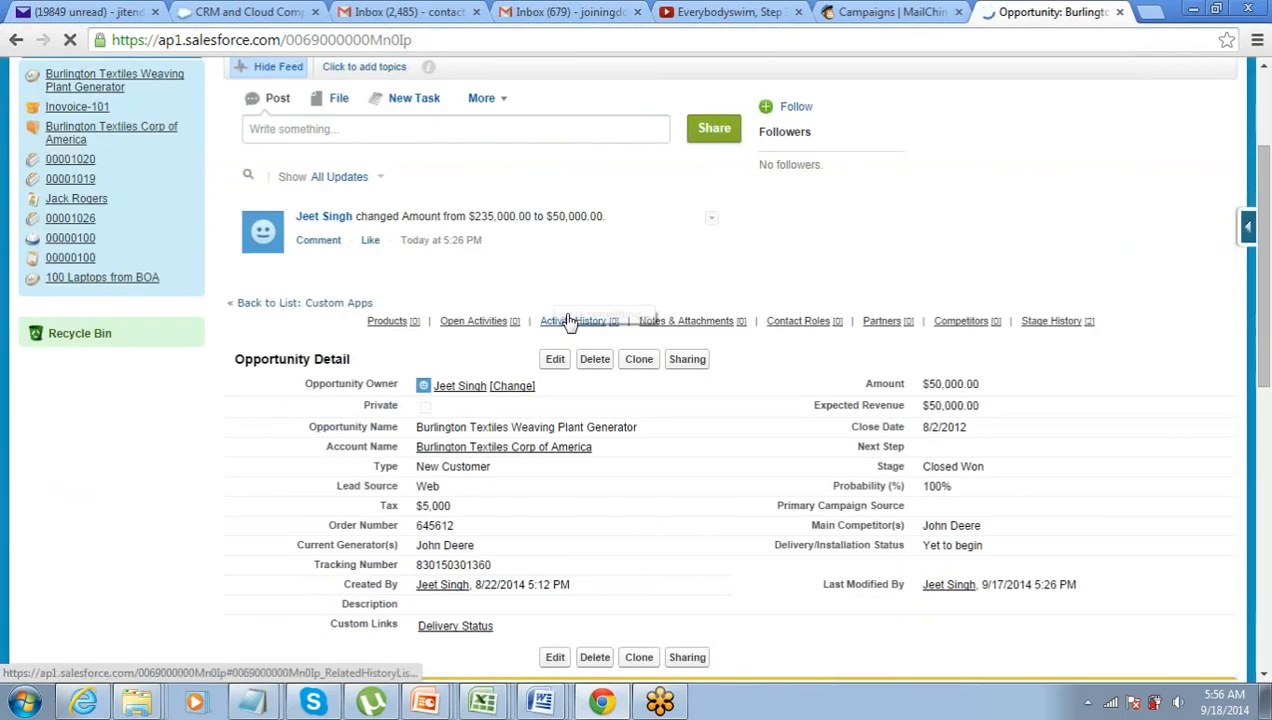
left_click_drag(441, 507, 415, 507)
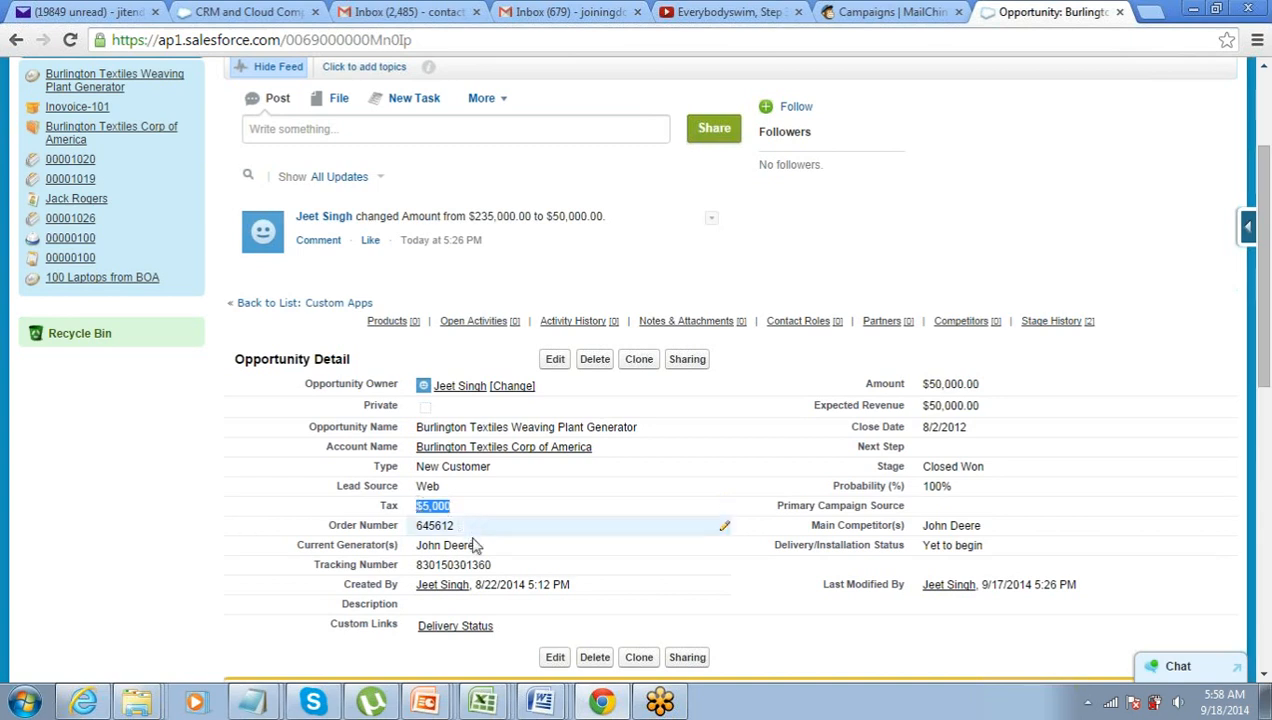
- Scroll the updated opportunity down to Stage History and back to the top
scroll(476, 544, "down", 8)
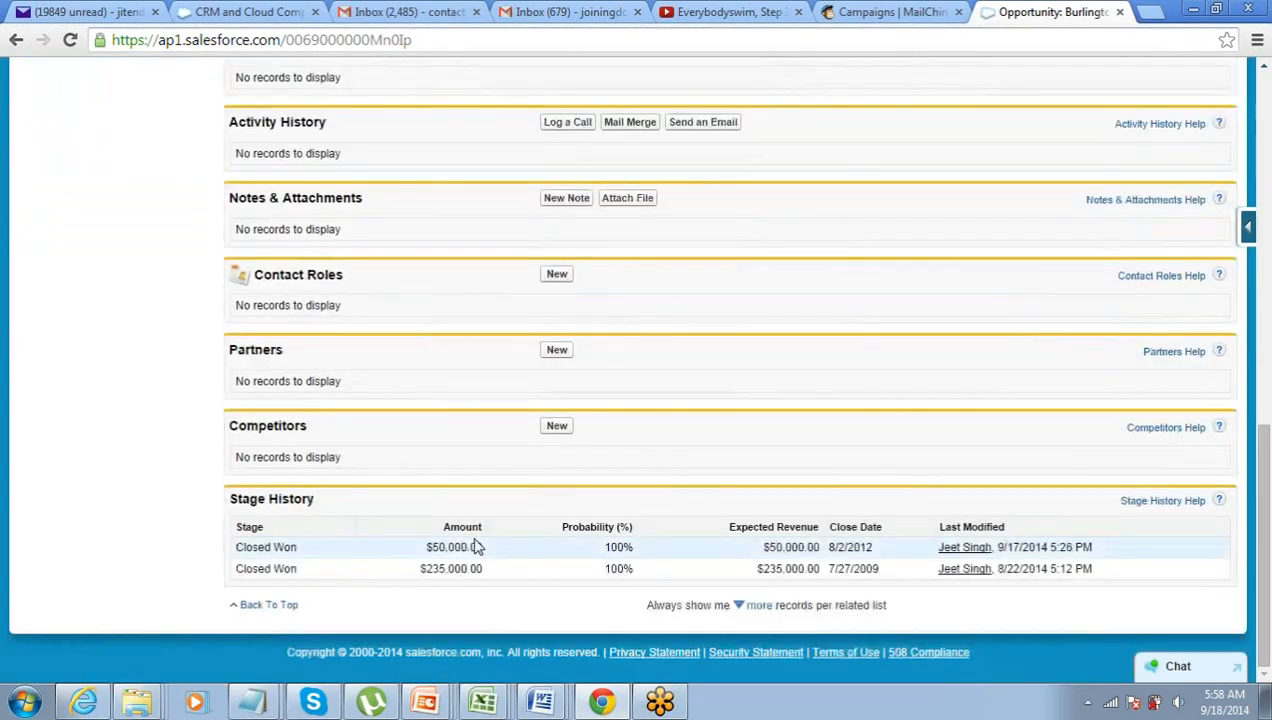
scroll(476, 544, "up", 10)
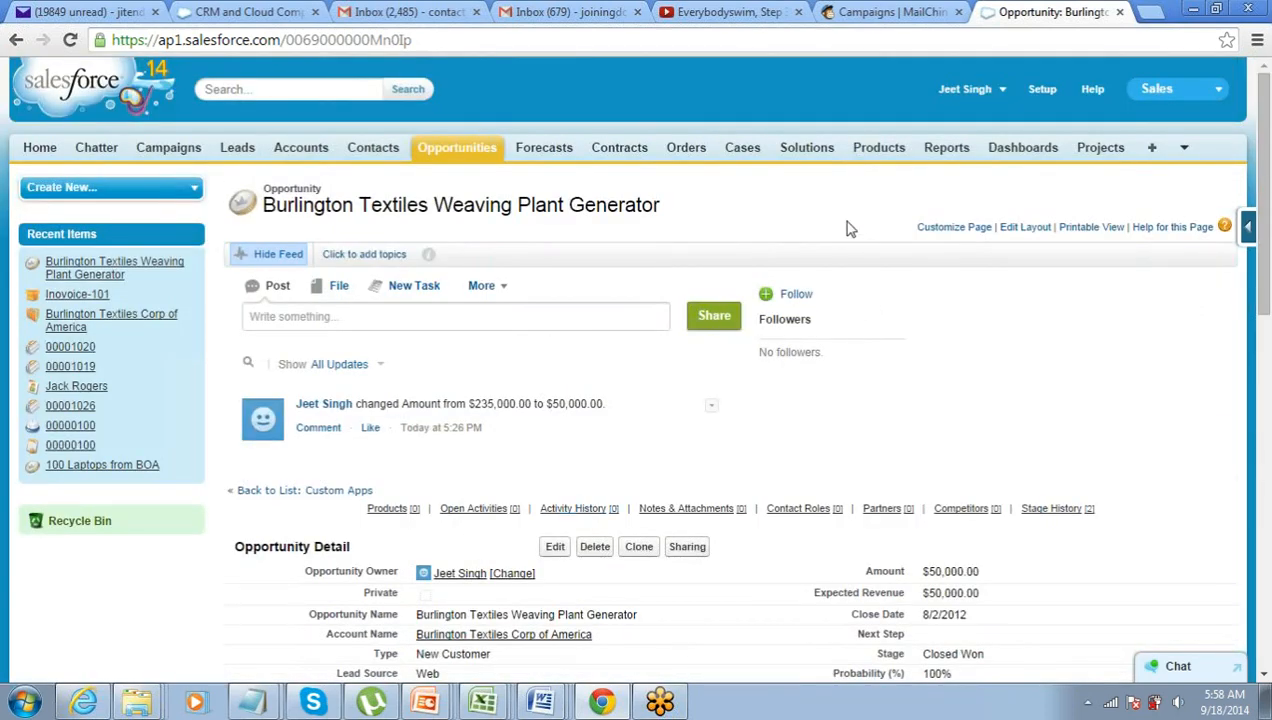
scroll(710, 256, "down", 1)
scroll(710, 257, "up", 1)
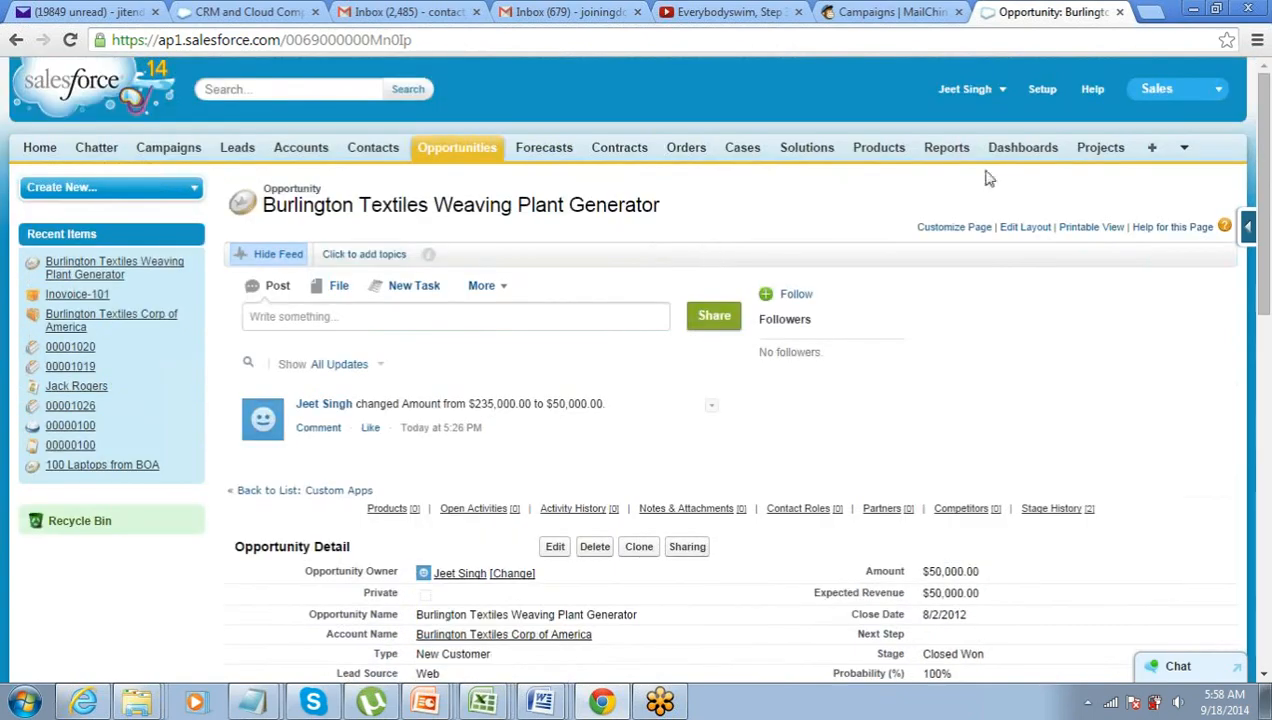
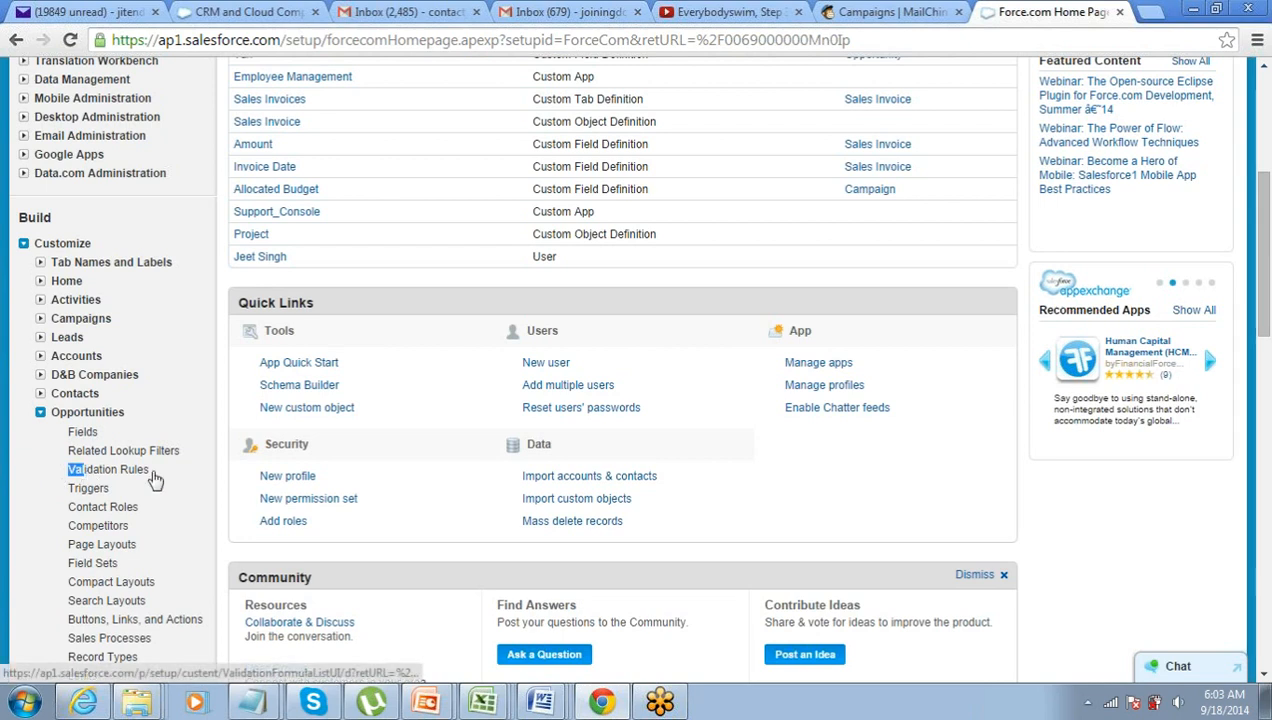
- Go to Opportunity Validation Rules and start a new rule
left_click(170, 475)
left_click(117, 476)
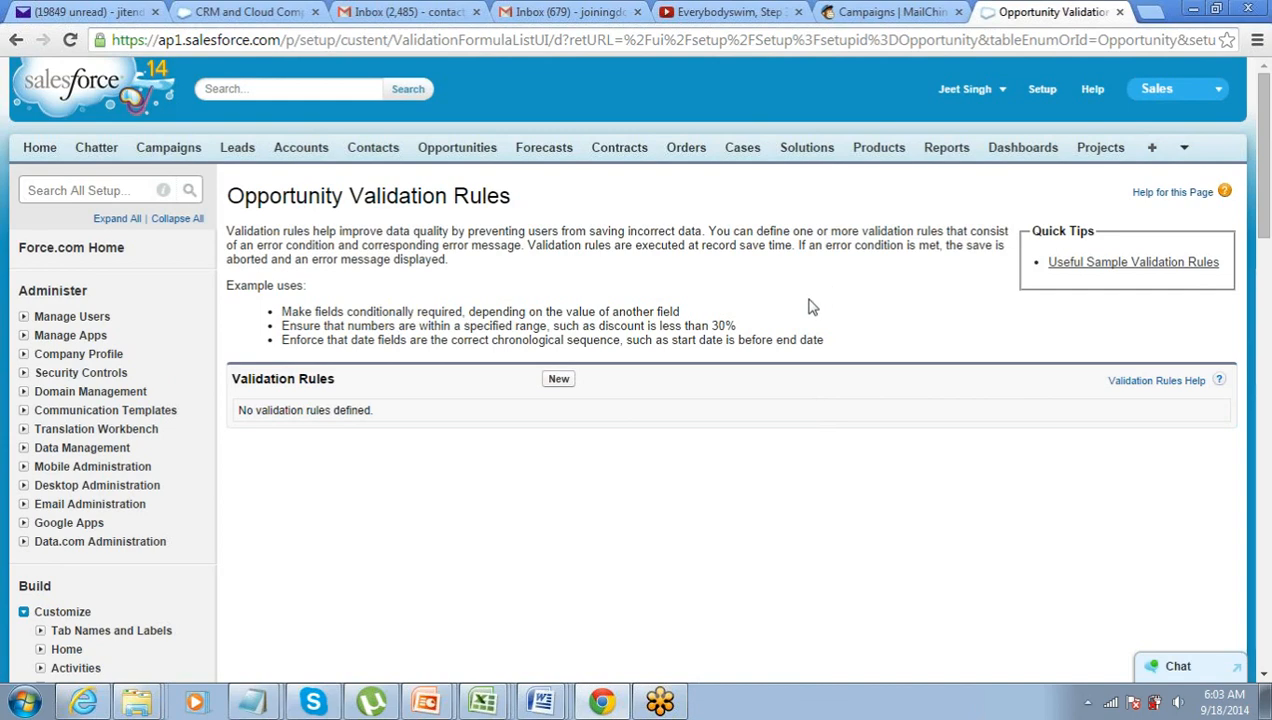
left_click(548, 384)
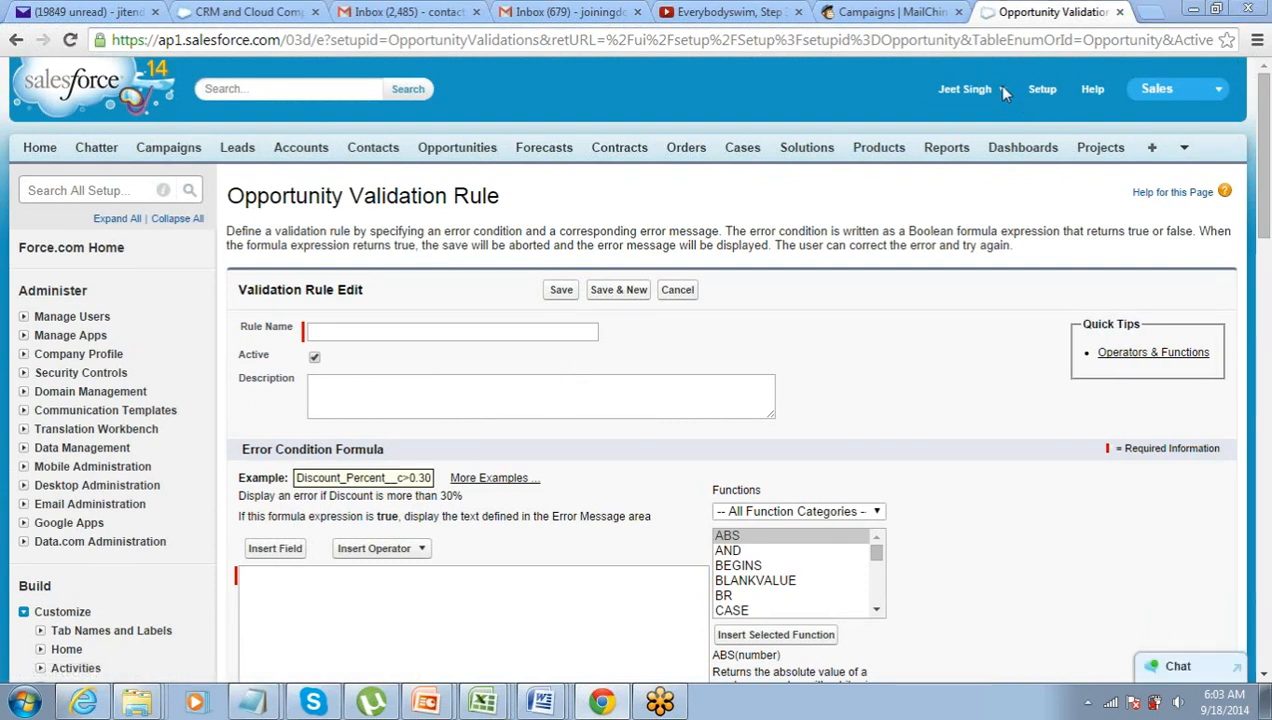
- Name the rule Amount_less_than_100000
scroll(627, 183, "down", 2)
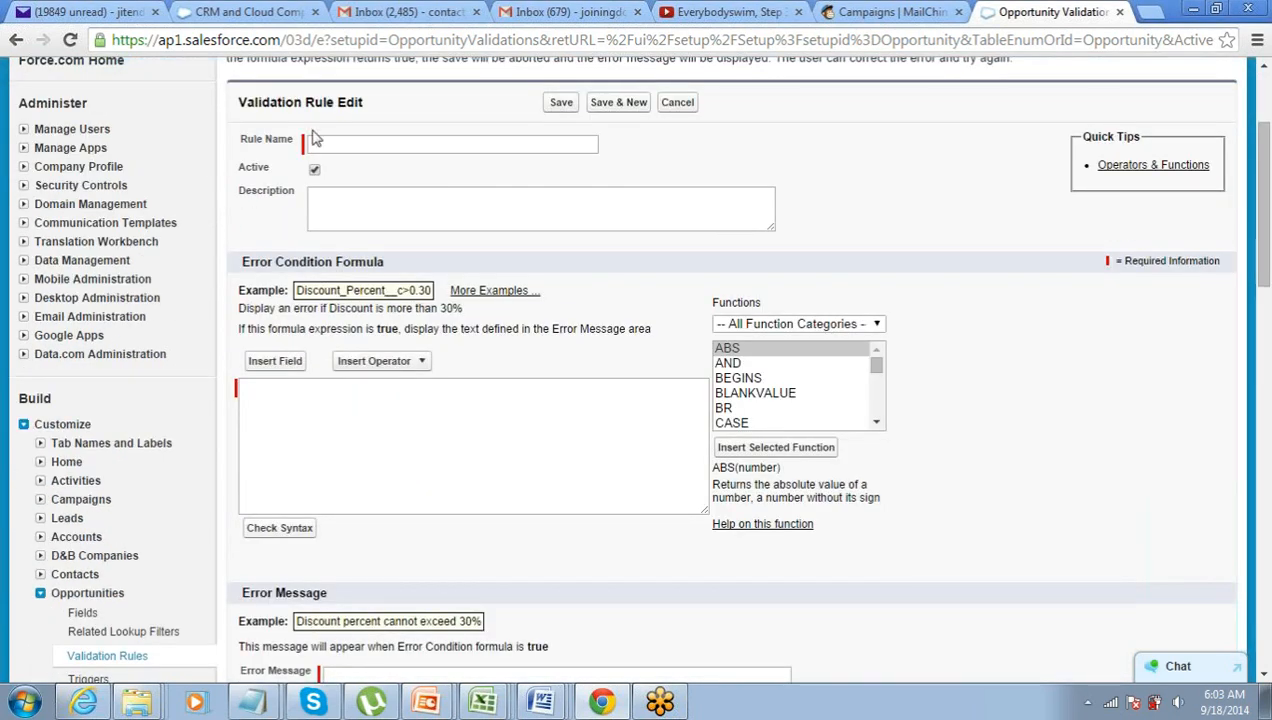
left_click(324, 142)
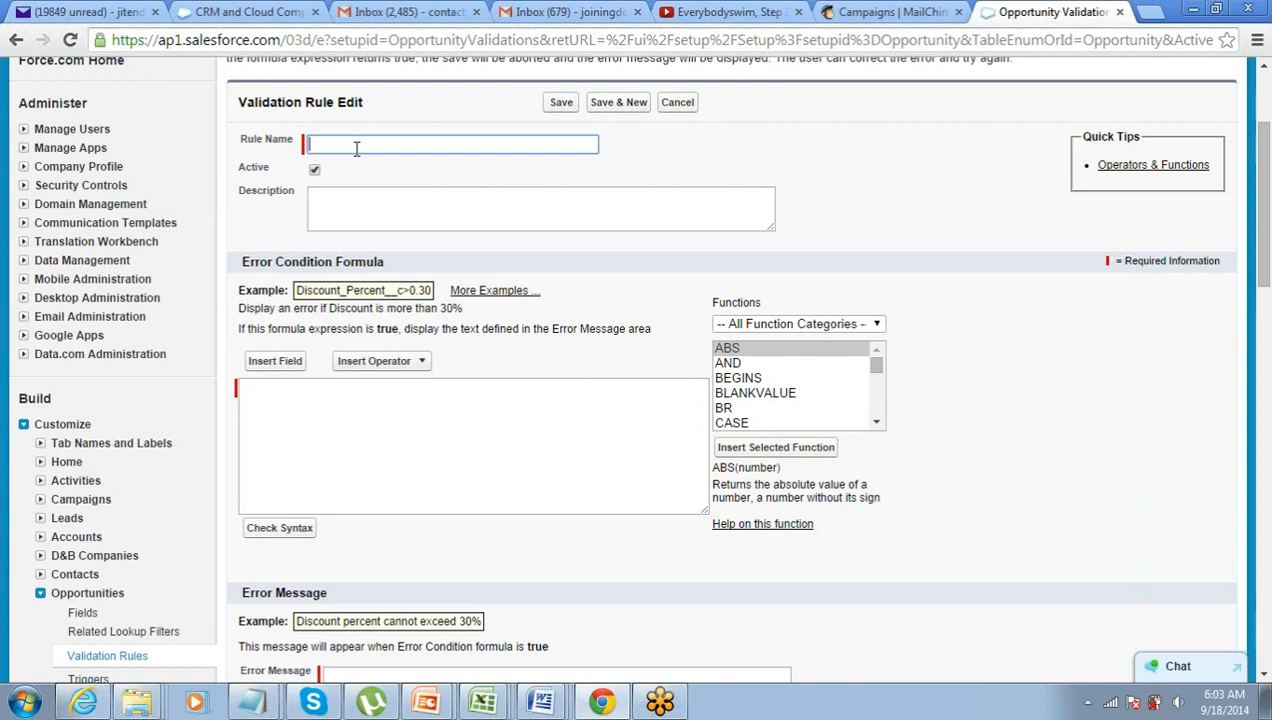
type("AMount")
type("Am")
key("End")
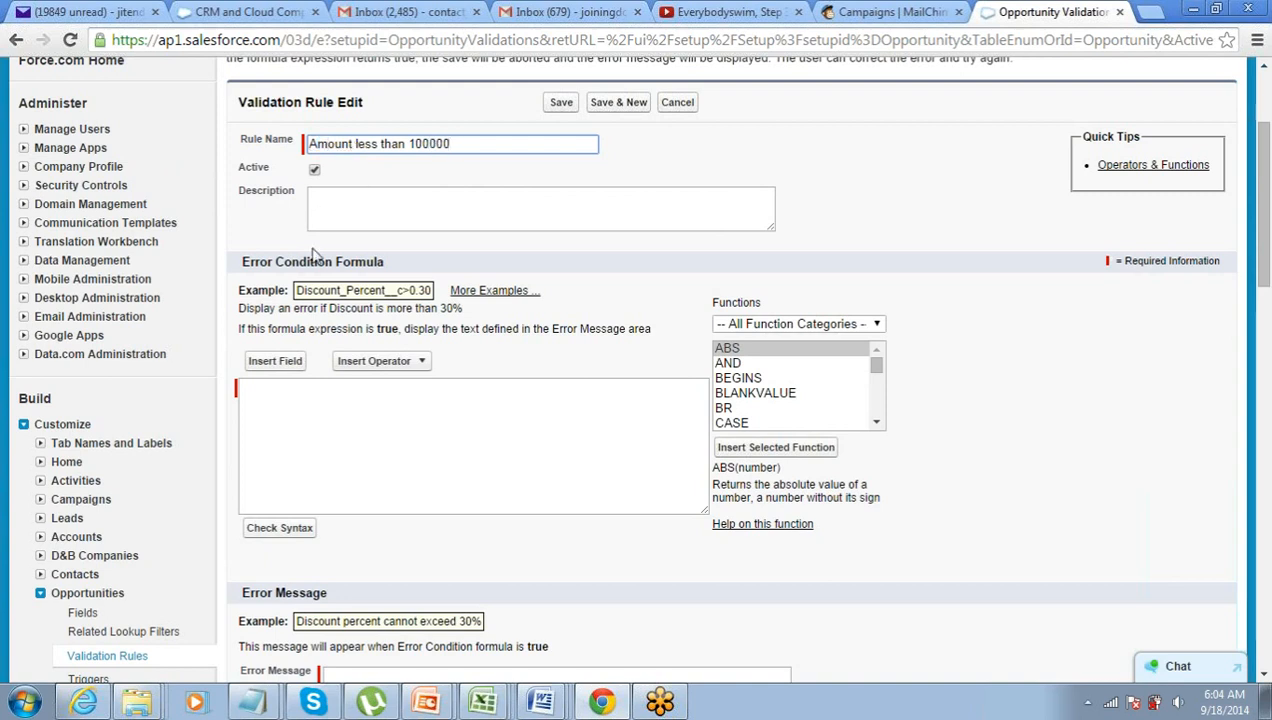
- Enter the error condition formula Amount < 100000
left_click(297, 411)
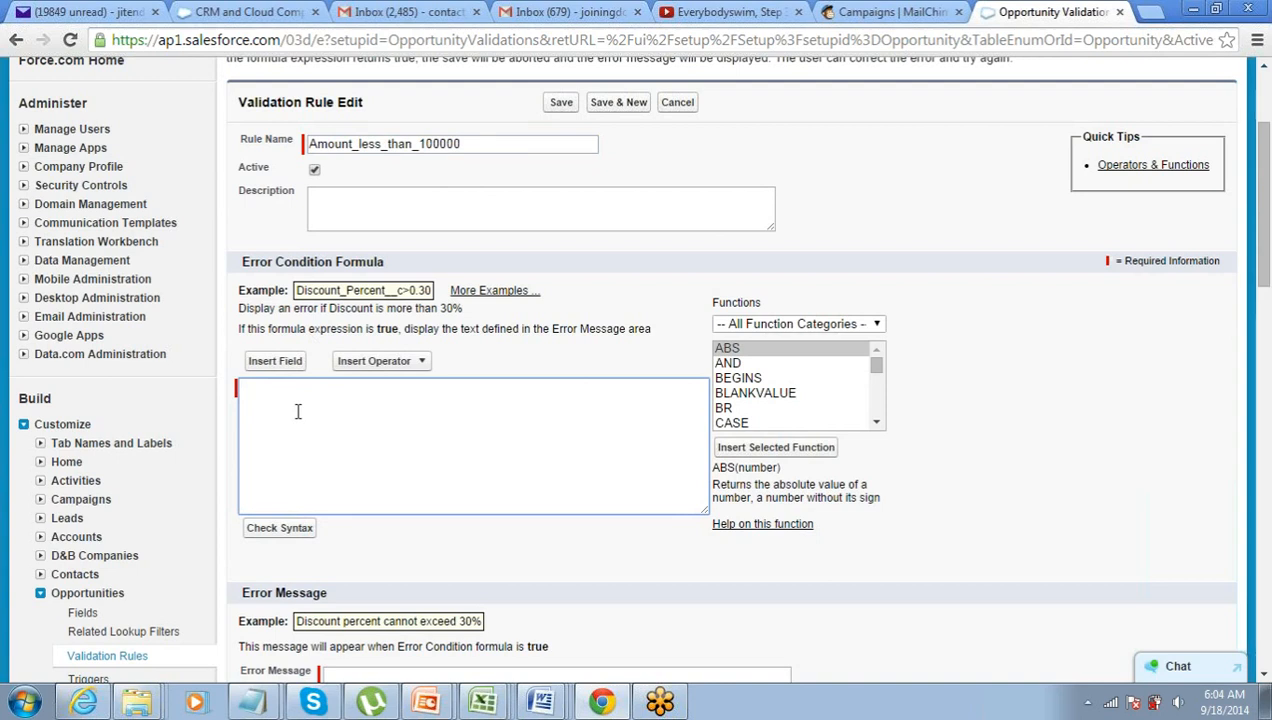
type("Amount < 100000")
scroll(293, 395, "down", 1)
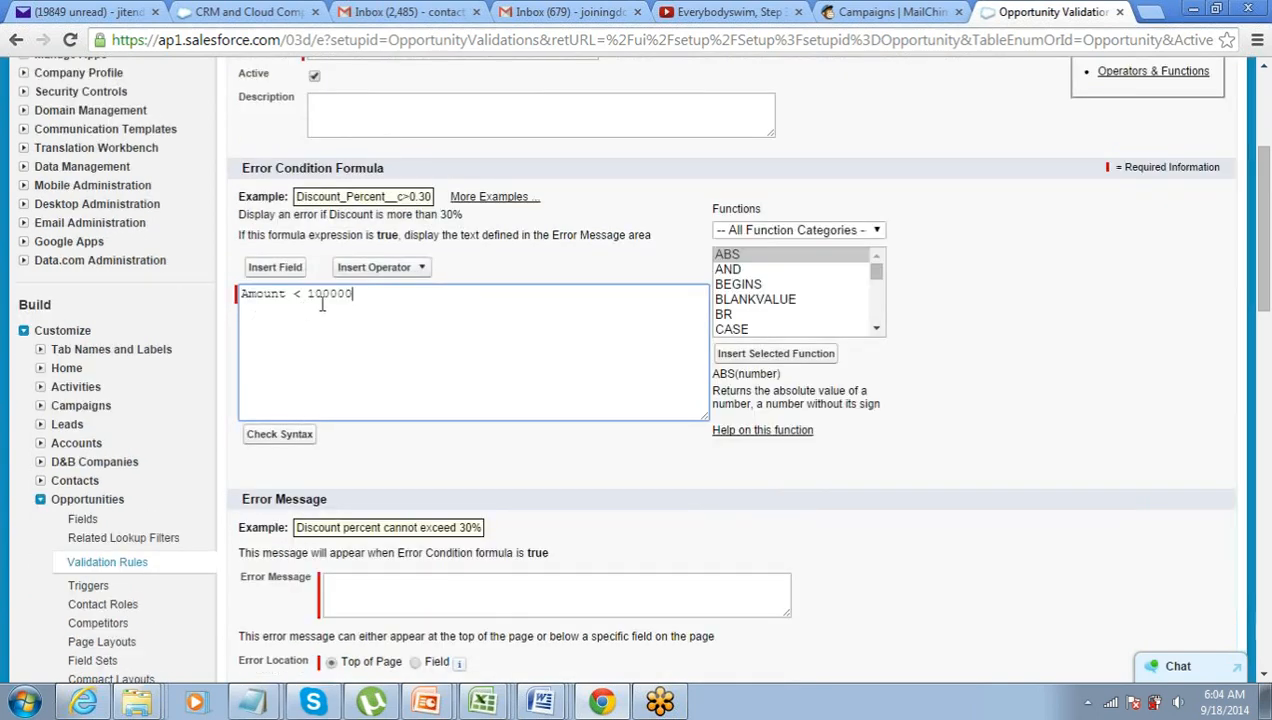
left_click_drag(368, 295, 226, 298)
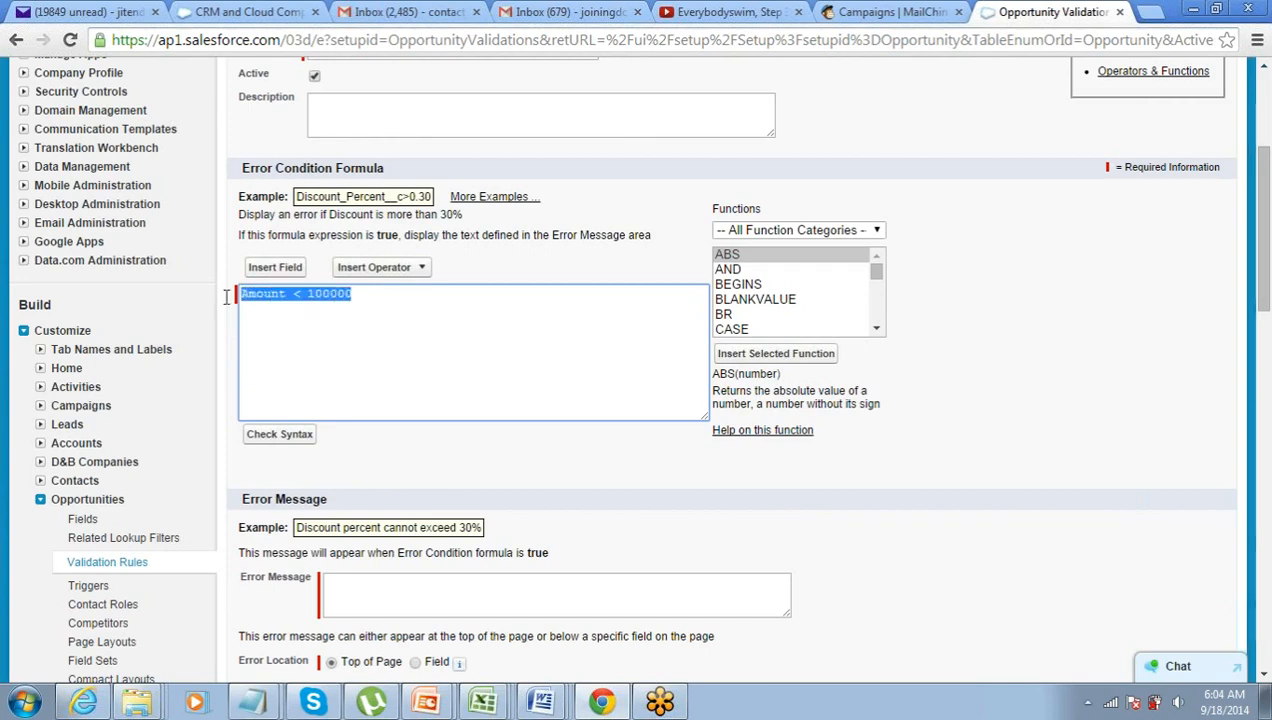
scroll(252, 329, "up", 1)
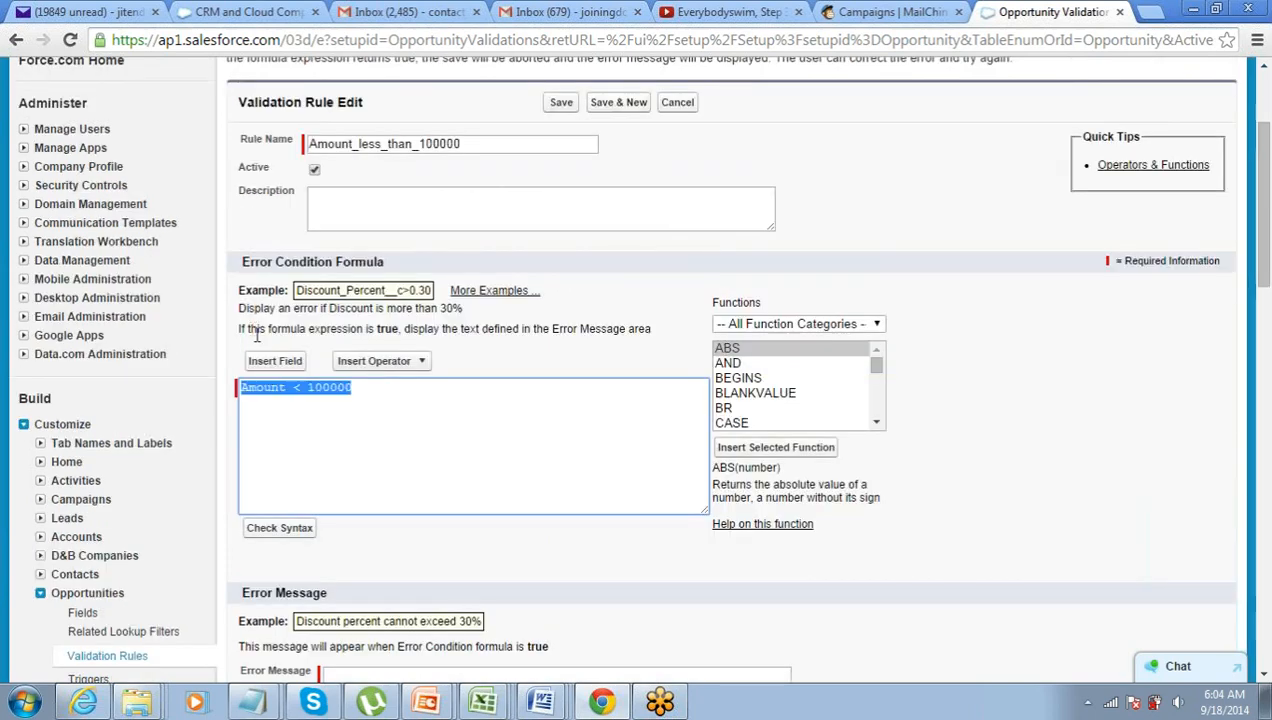
left_click(322, 388)
left_click_drag(357, 388, 245, 401)
left_click(246, 401)
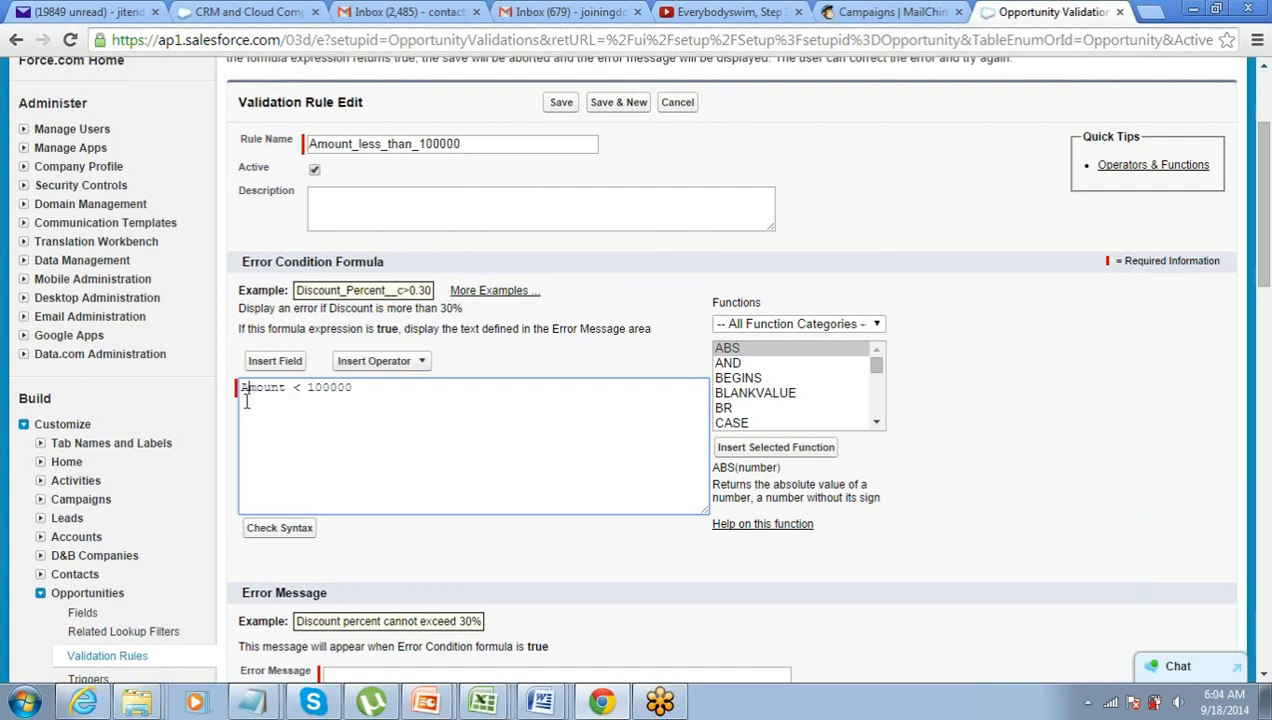
scroll(246, 401, "down", 1)
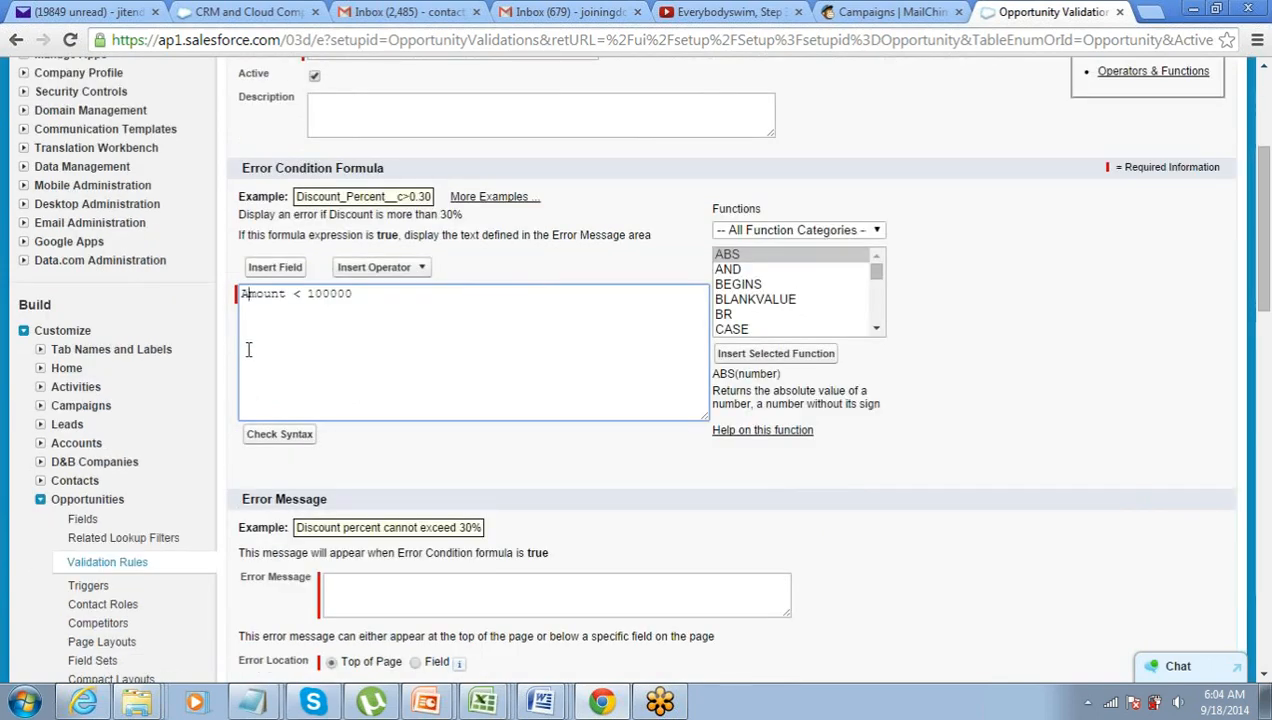
scroll(245, 320, "down", 1)
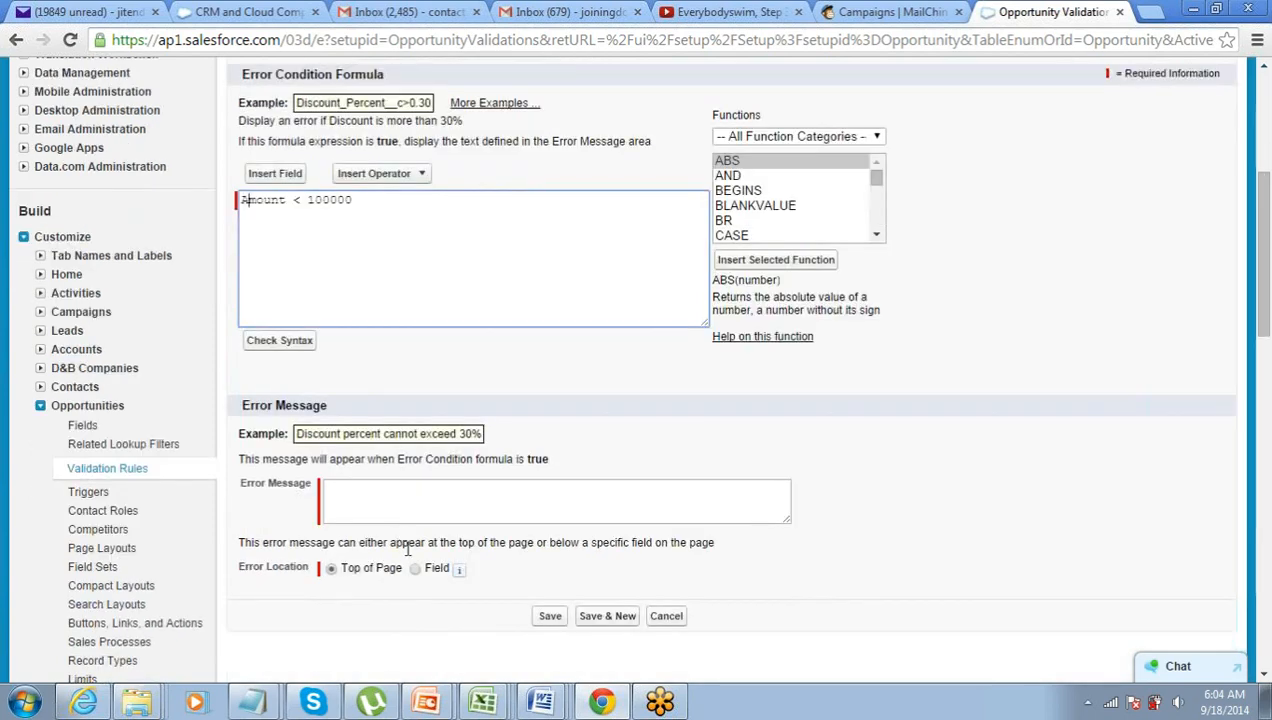
- Enter the error message 'Amount can not be less than 10K'
left_click(407, 497)
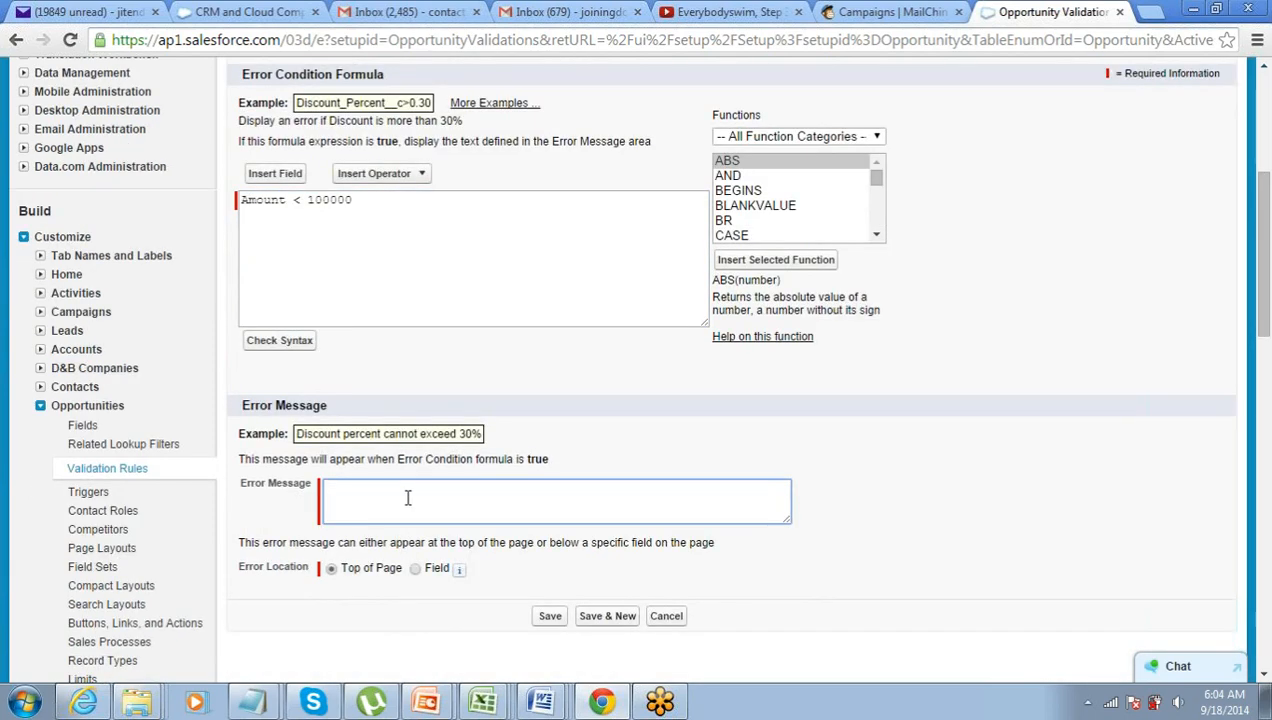
type("AMount v")
key("BackSpace")
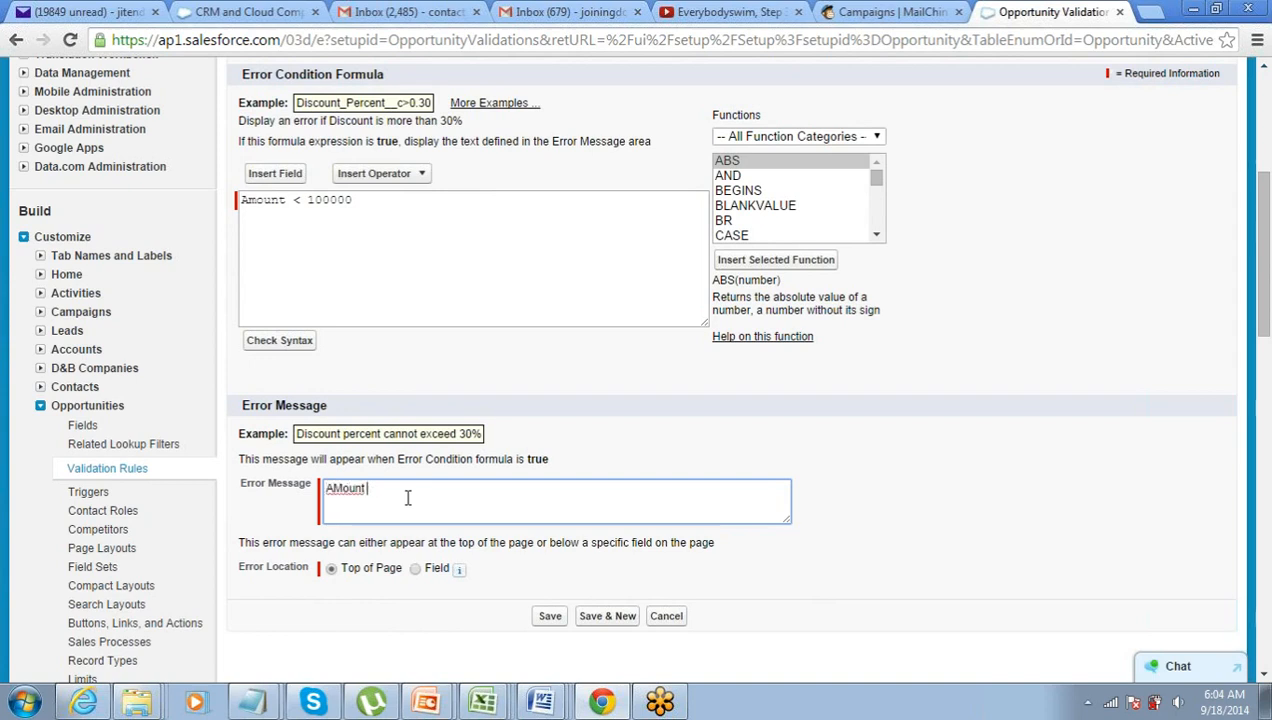
key("BackSpace")
key("BackSpace")
key("BackSpace")
key("BackSpace")
type("mount can not be less than 100")
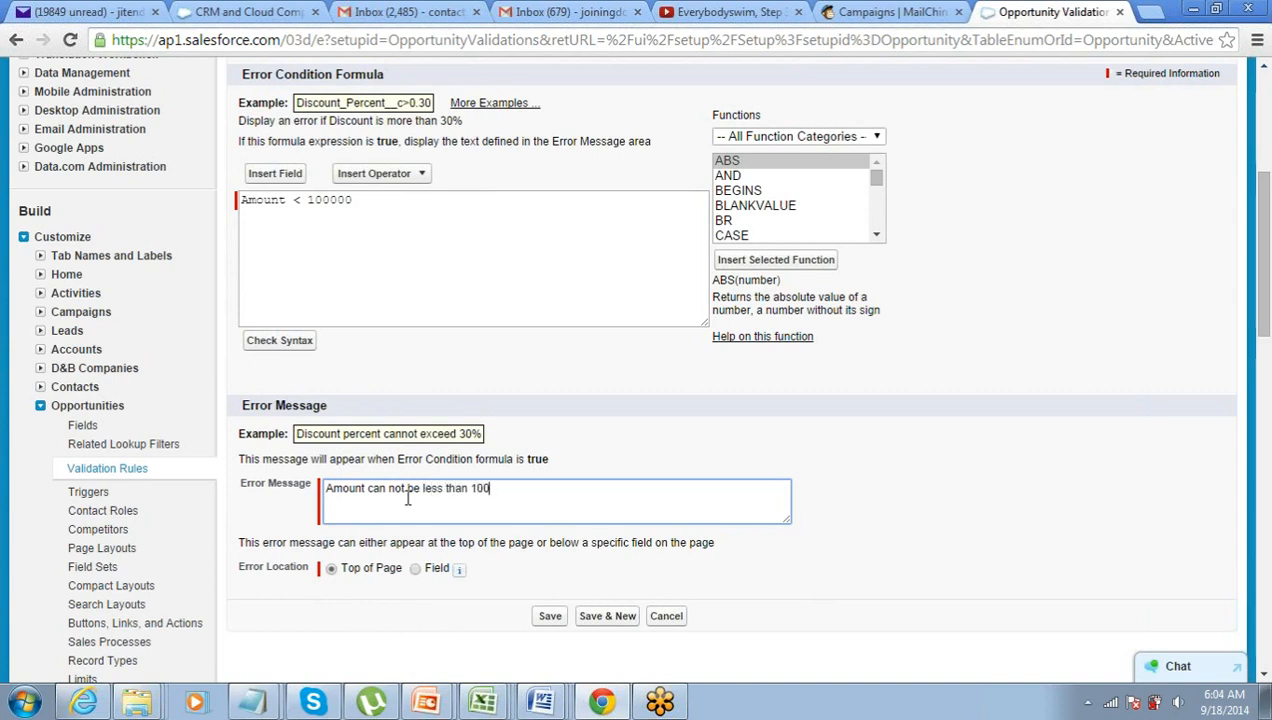
key("BackSpace")
type("K")
- Lower the formula threshold so it reads Amount < 10000
left_click(363, 199)
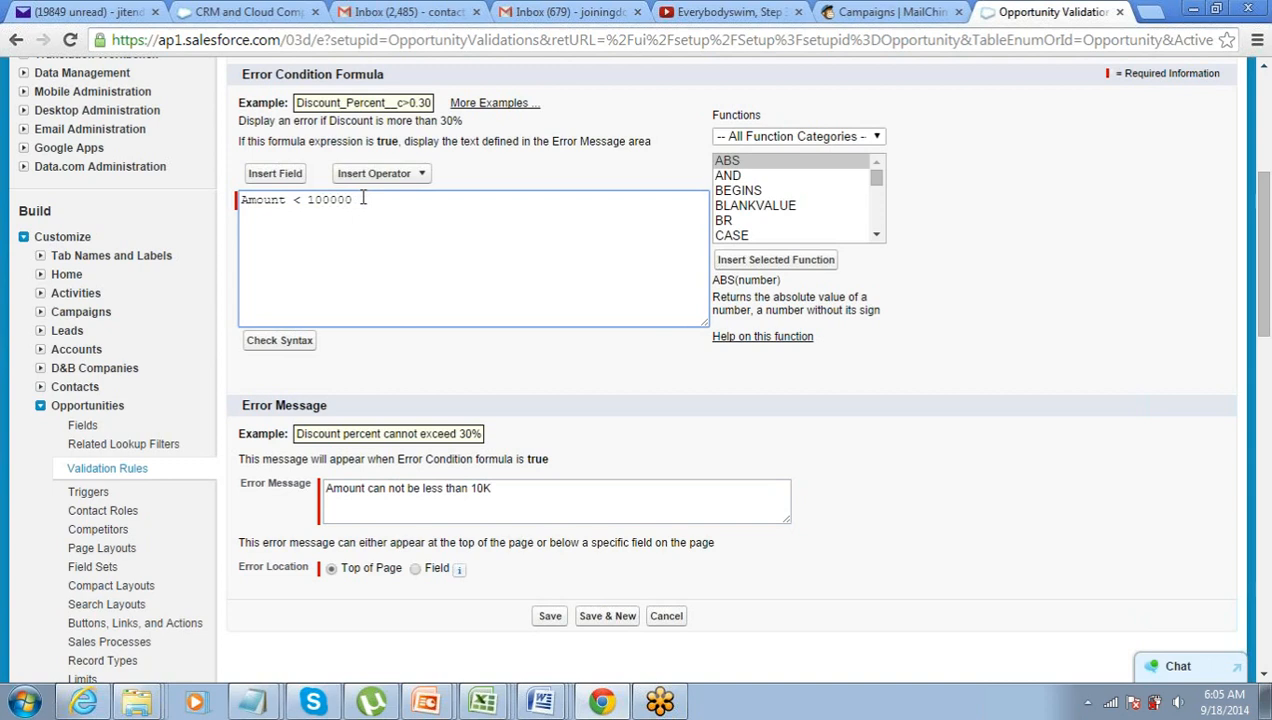
key("shift+Left")
key("shift+Left")
key("Left")
key("BackSpace")
key("End")
key("shift+Left")
key("shift+Left")
key("shift+Left")
key("shift+Left")
key("Left")
key("shift+End")
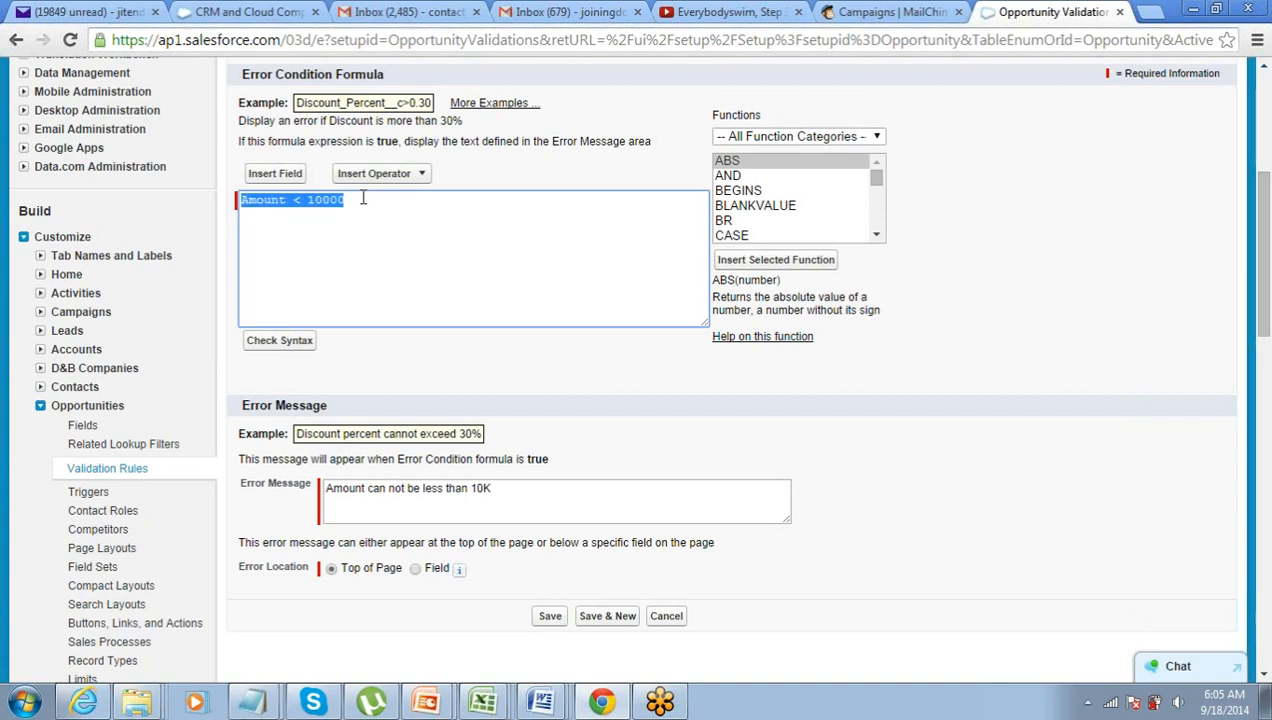
left_click(505, 497)
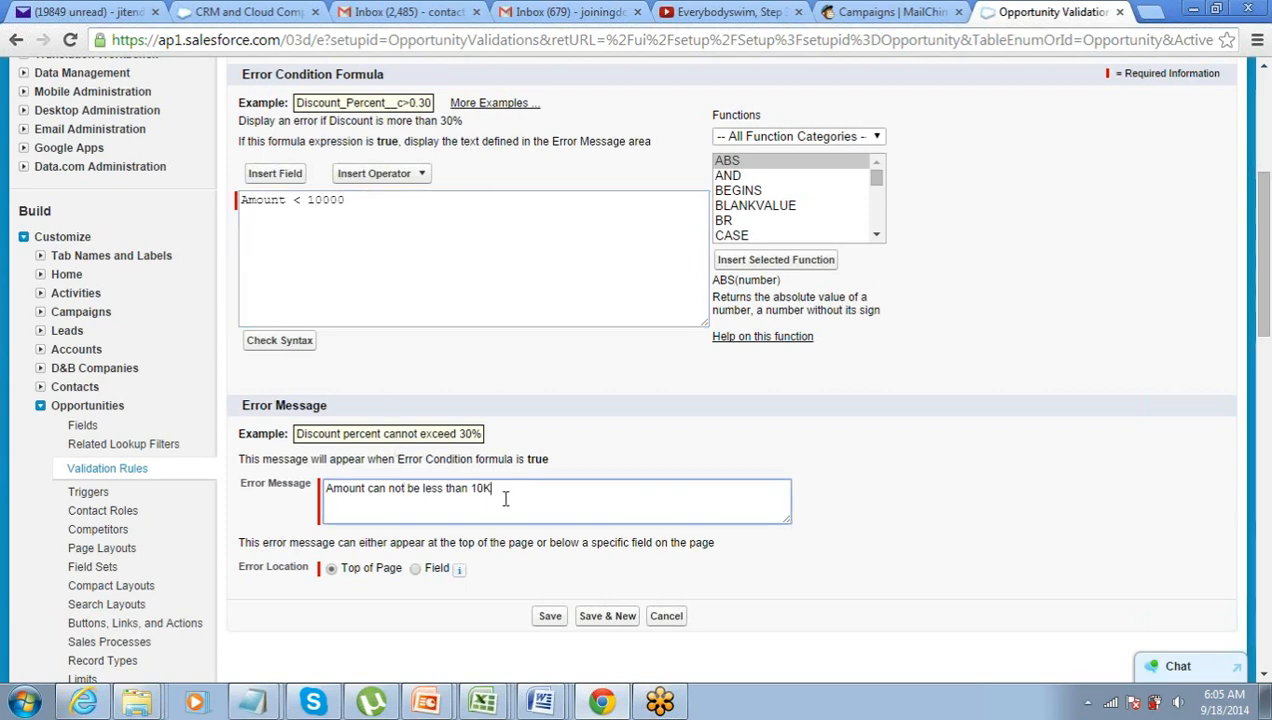
scroll(507, 498, "down", 1)
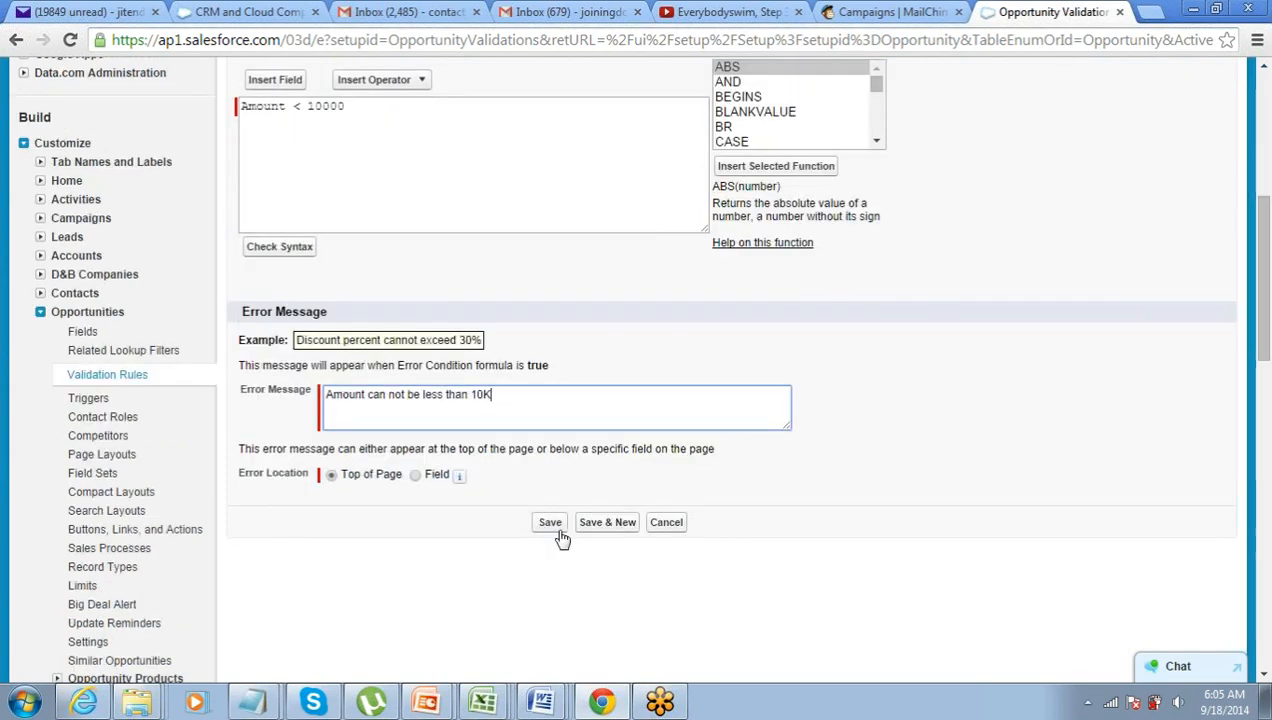
- Save the rule, reopen it to tick Active, and save it again
left_click(553, 524)
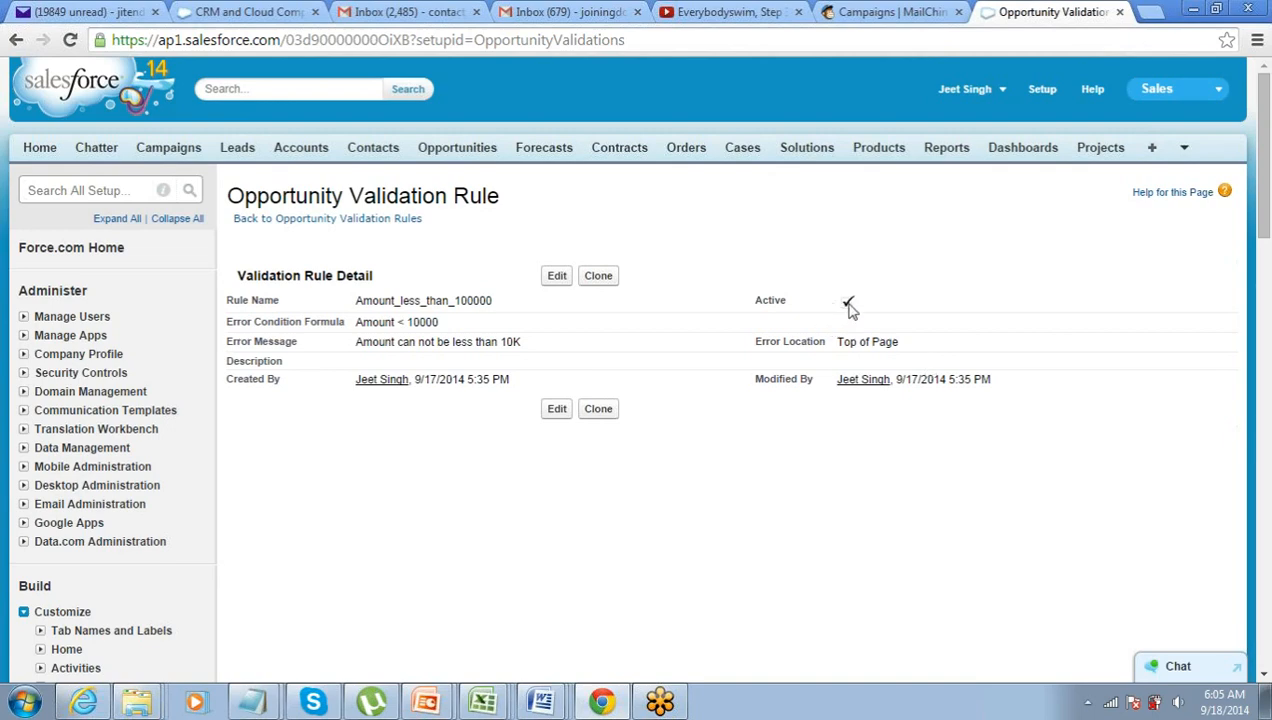
left_click(555, 278)
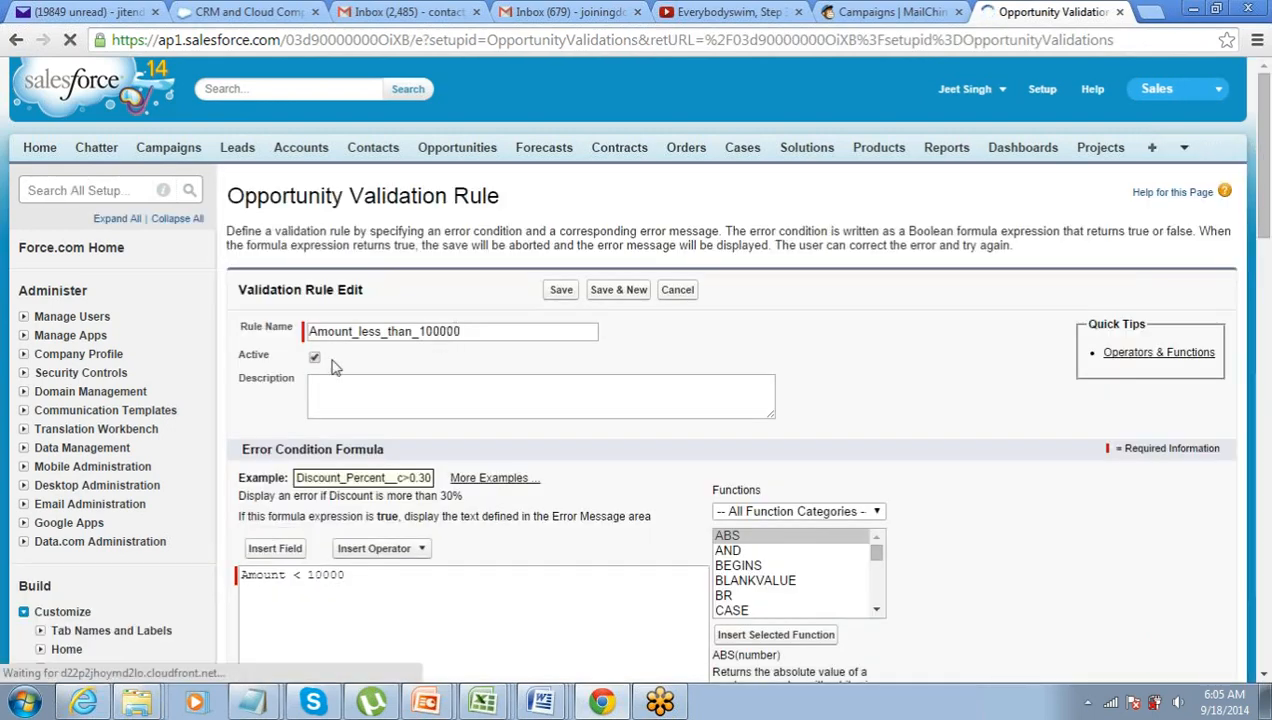
left_click(315, 360)
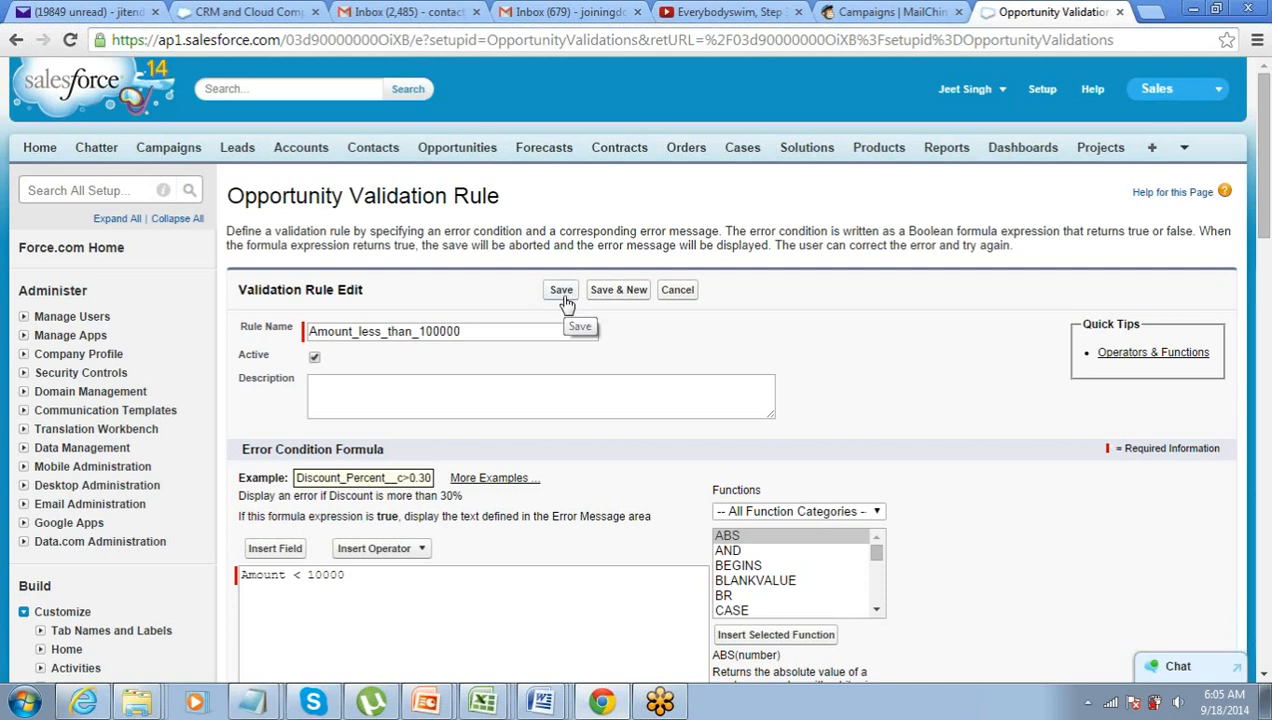
left_click(561, 291)
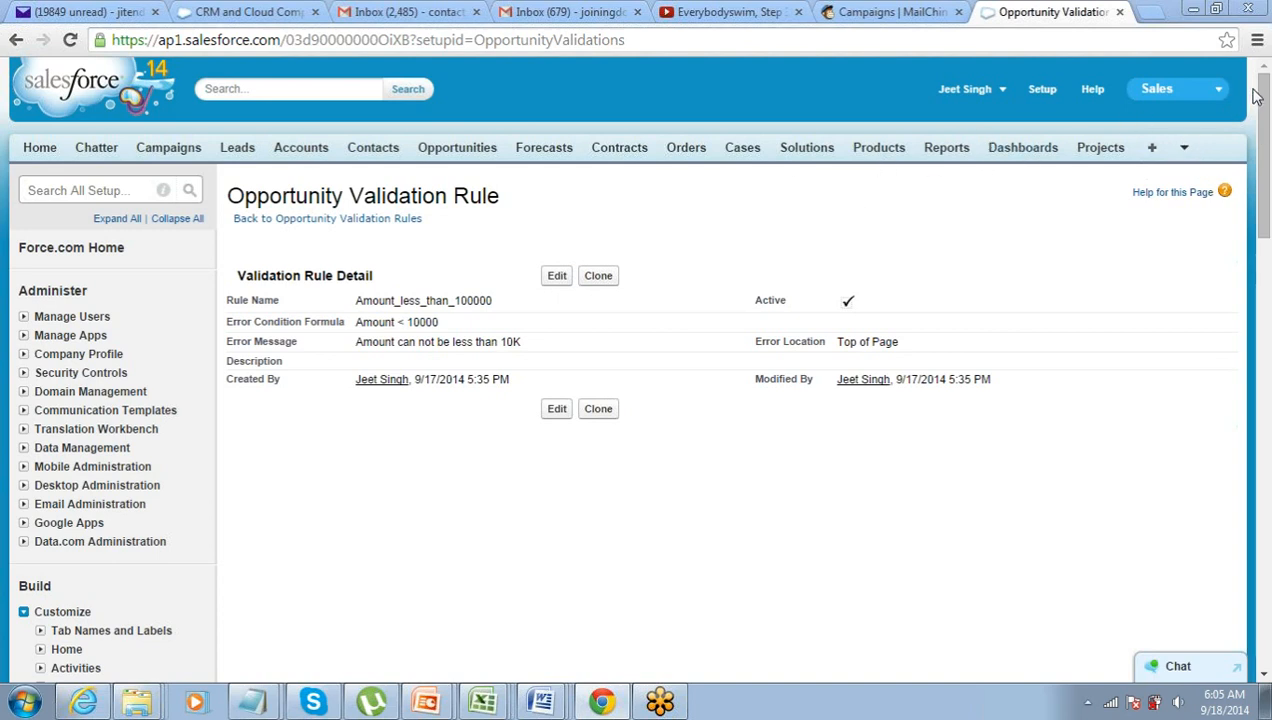
- Start a new opportunity named Op 789 with Amount 8000
left_click(450, 150)
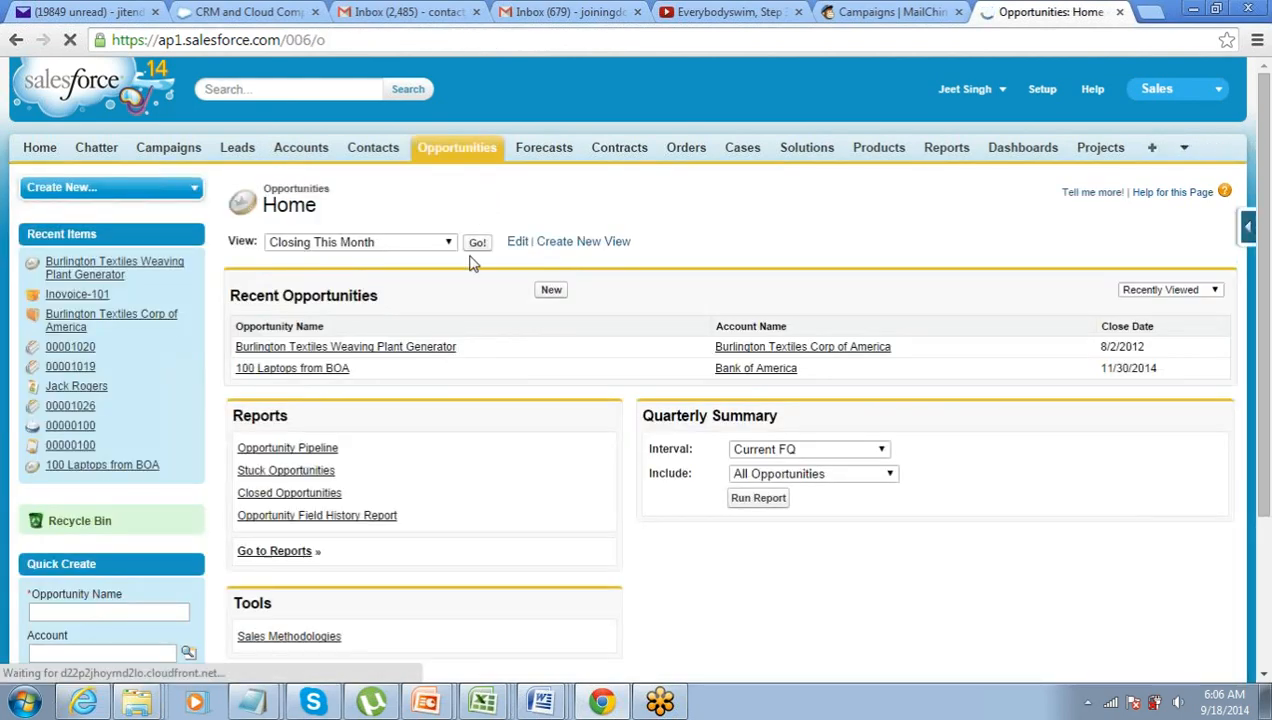
scroll(548, 276, "down", 1)
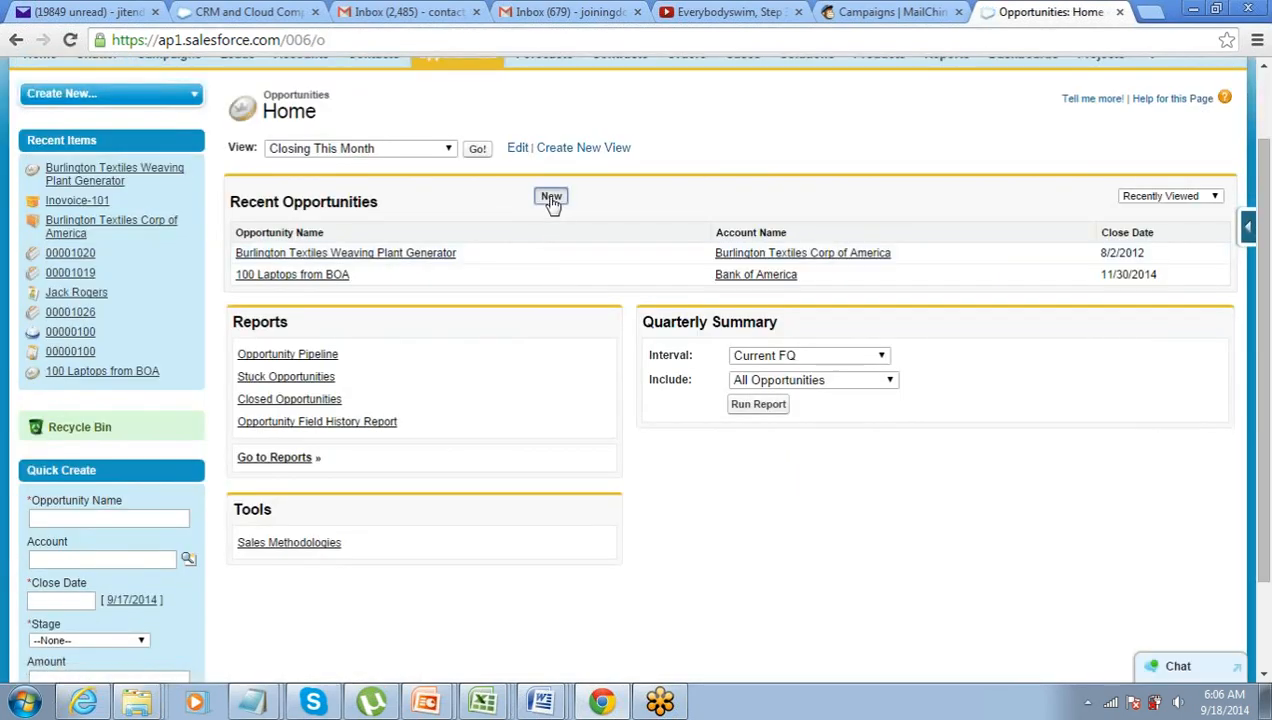
left_click(551, 197)
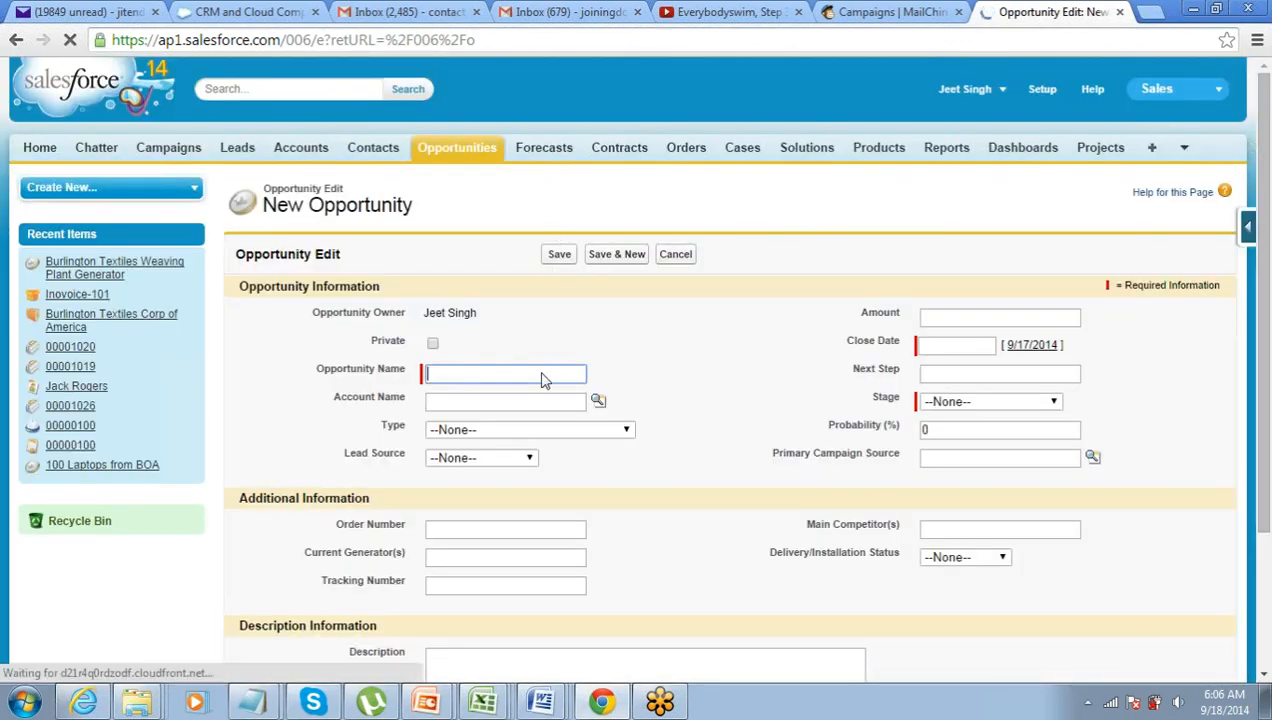
left_click(543, 373)
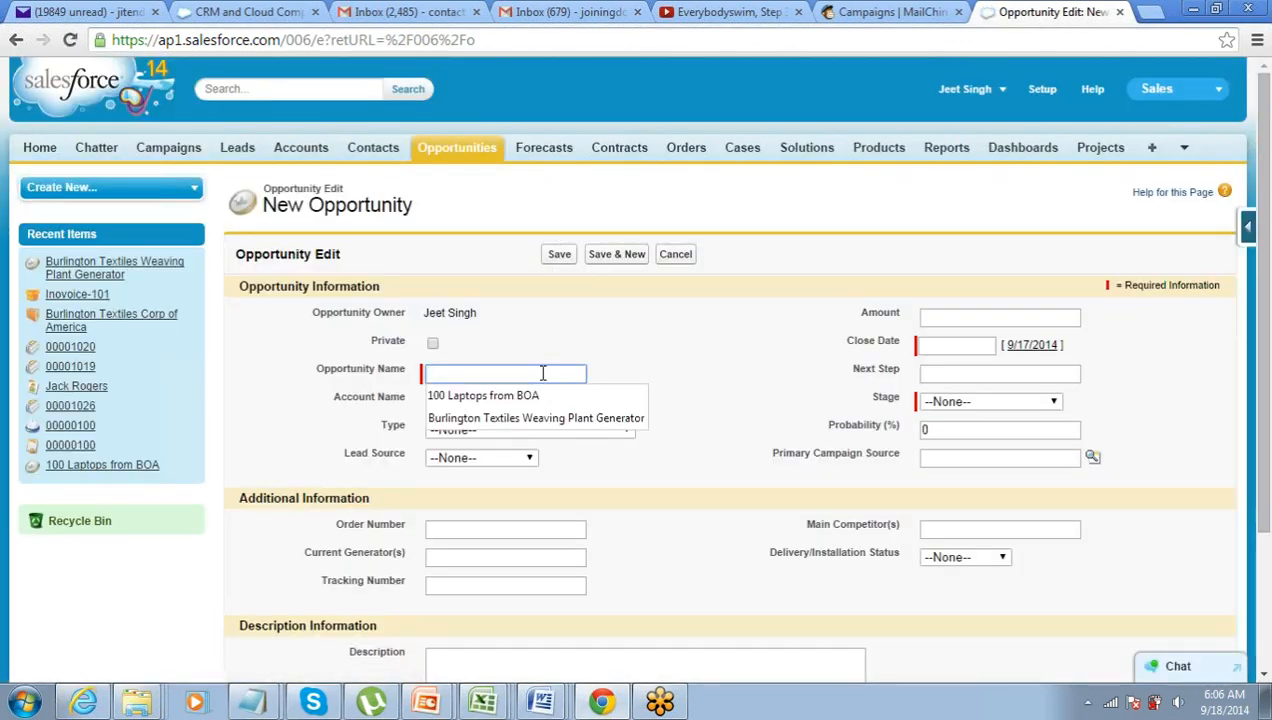
type("O")
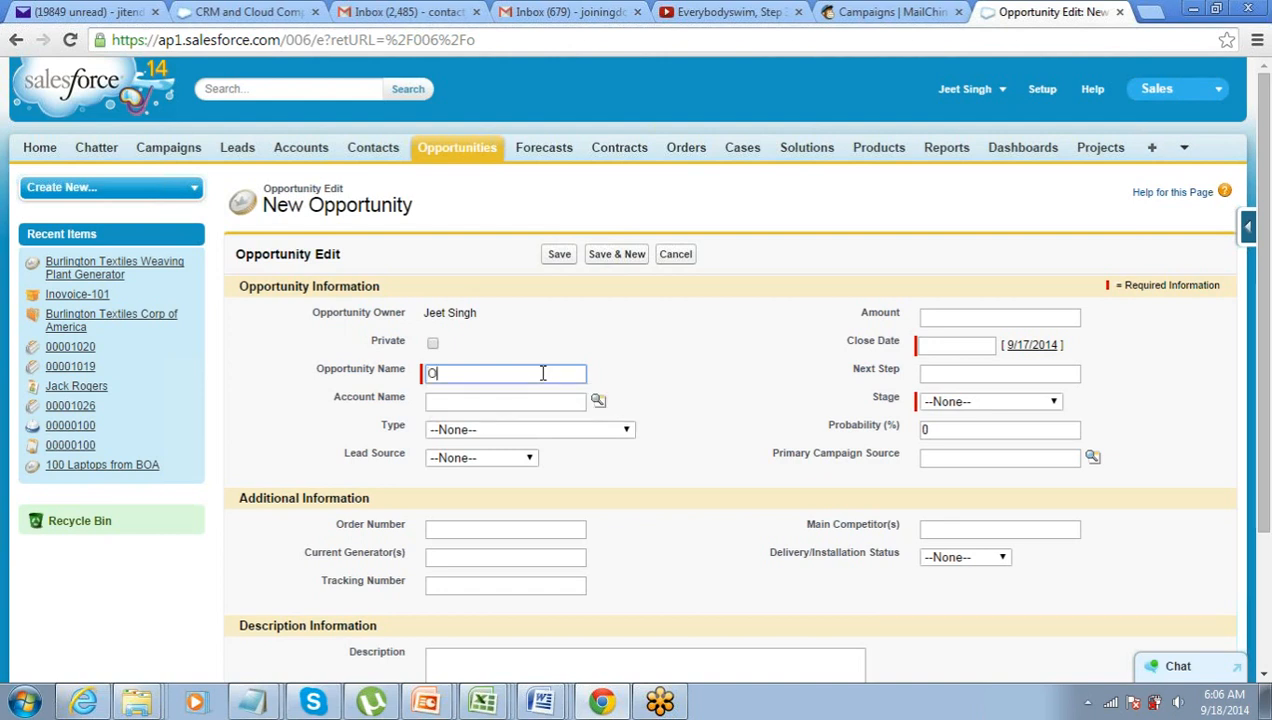
type("p 789")
key("Tab")
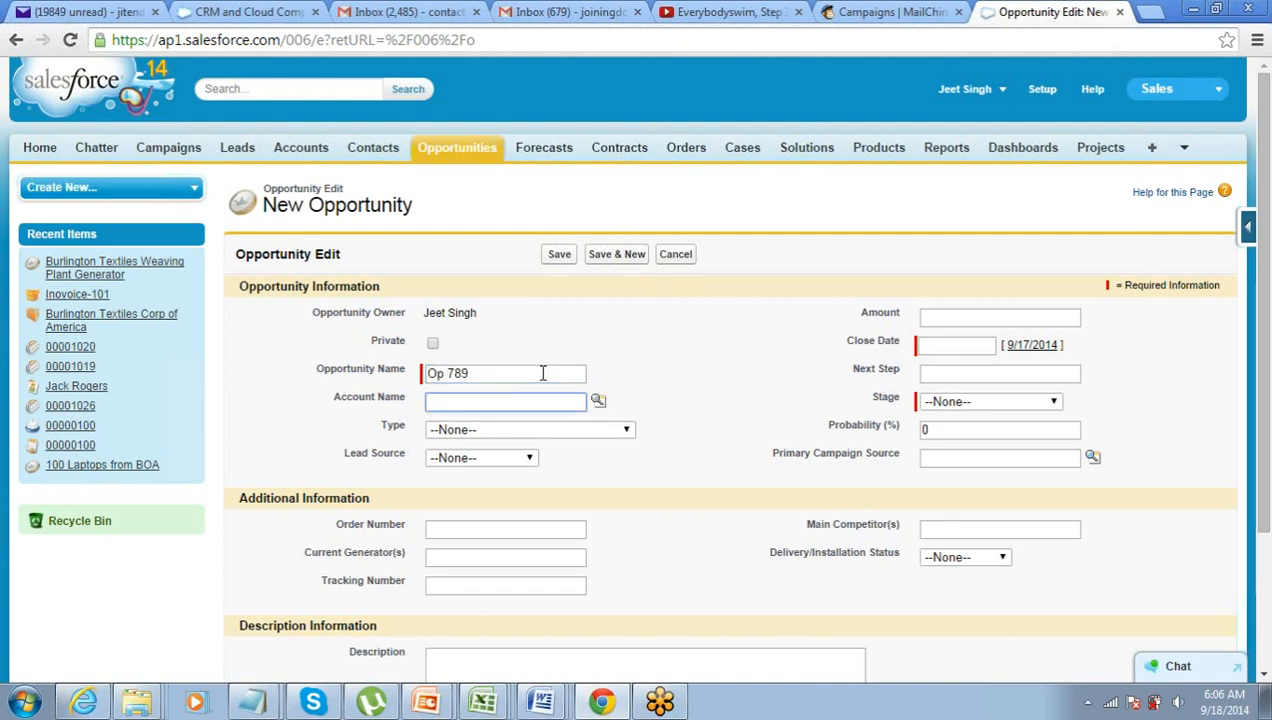
left_click(1016, 320)
type("8000")
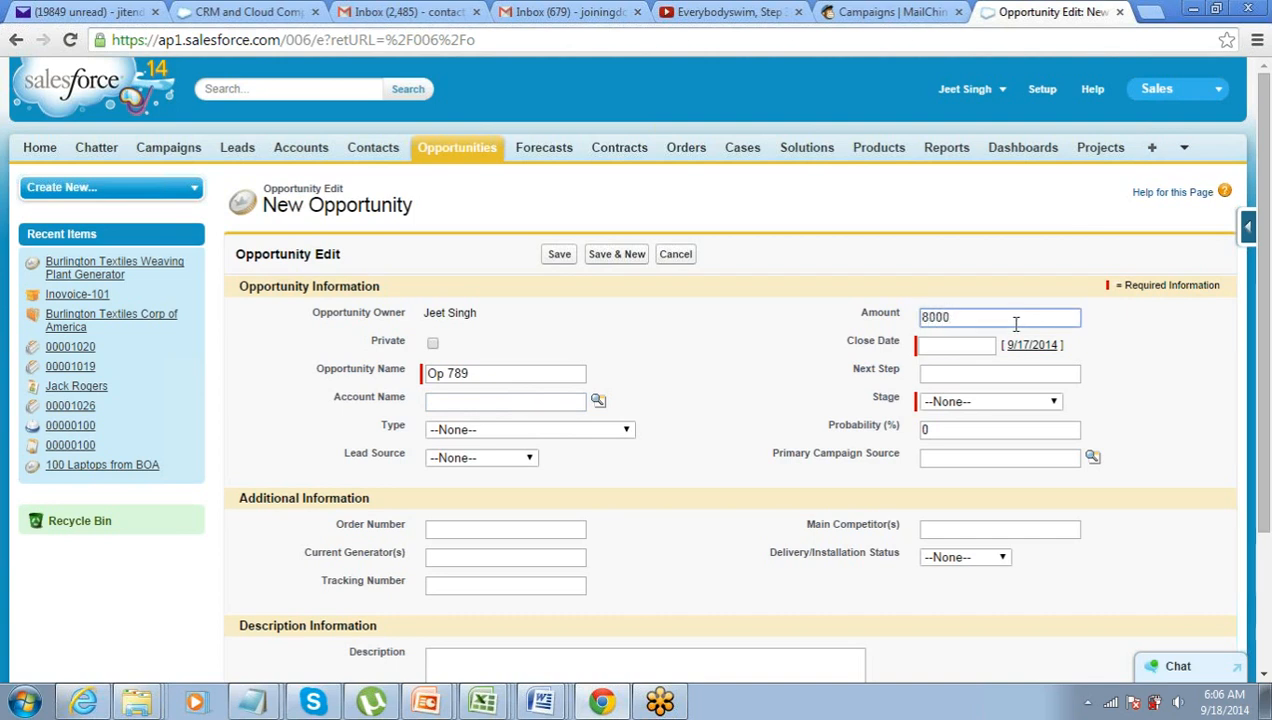
- Link Bank of America, set close date 9/23/2014 and stage Id. Decision Makers, then save
left_click(598, 400)
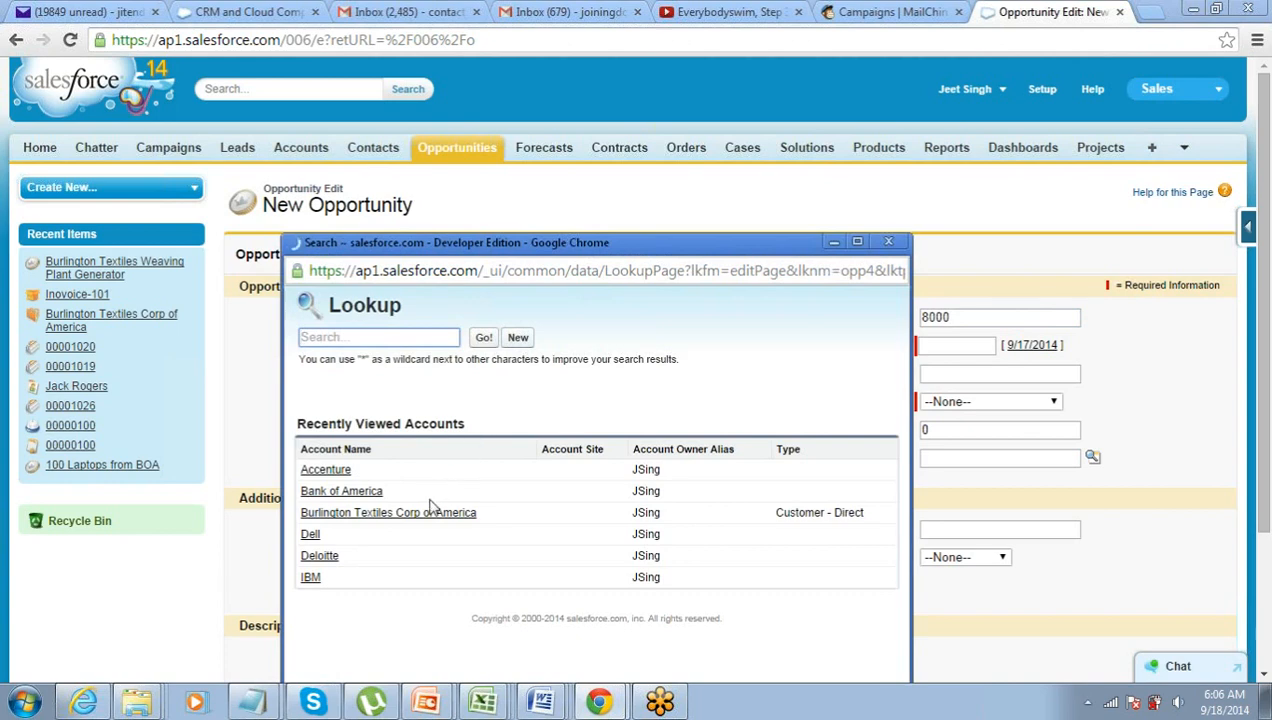
left_click(343, 492)
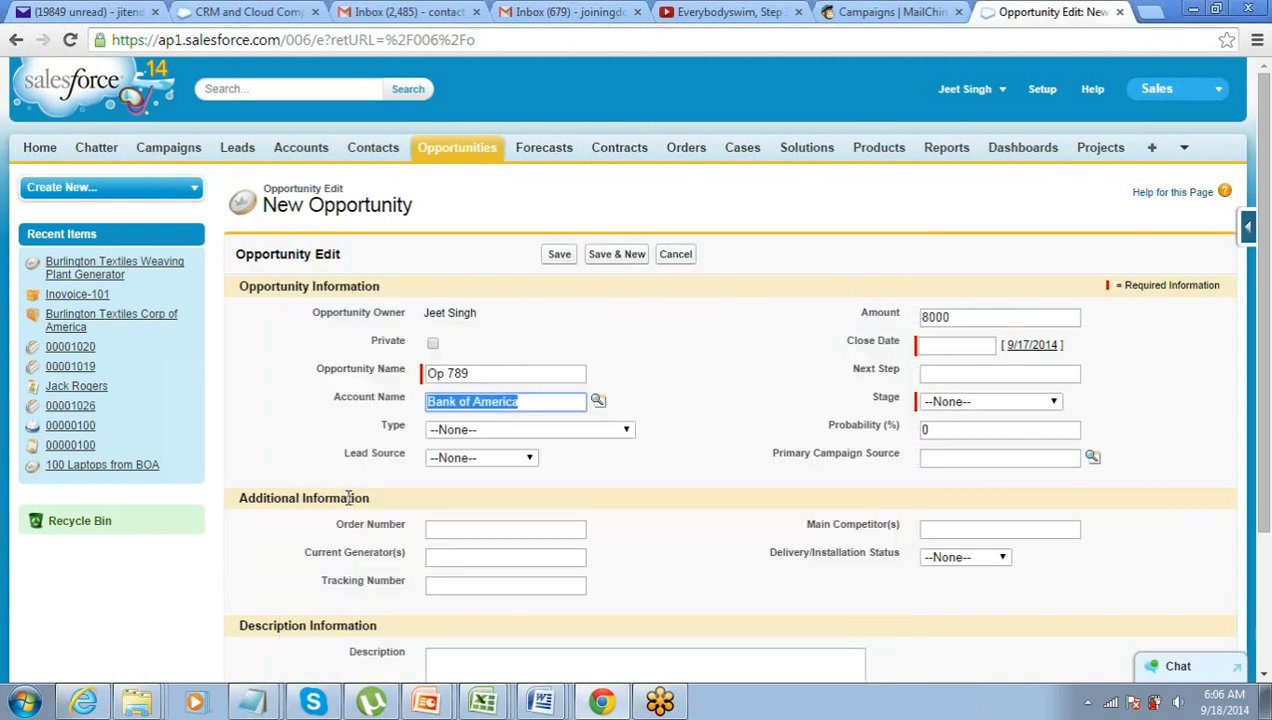
left_click(962, 346)
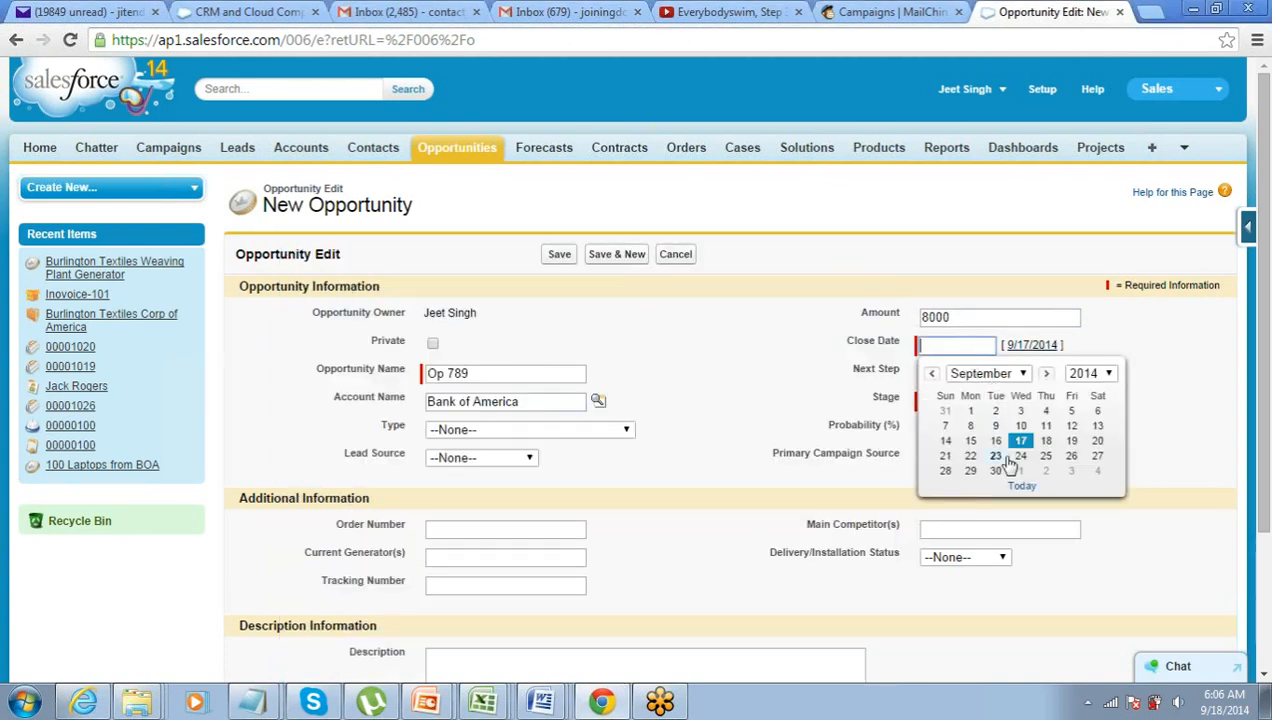
left_click(1005, 459)
left_click(974, 405)
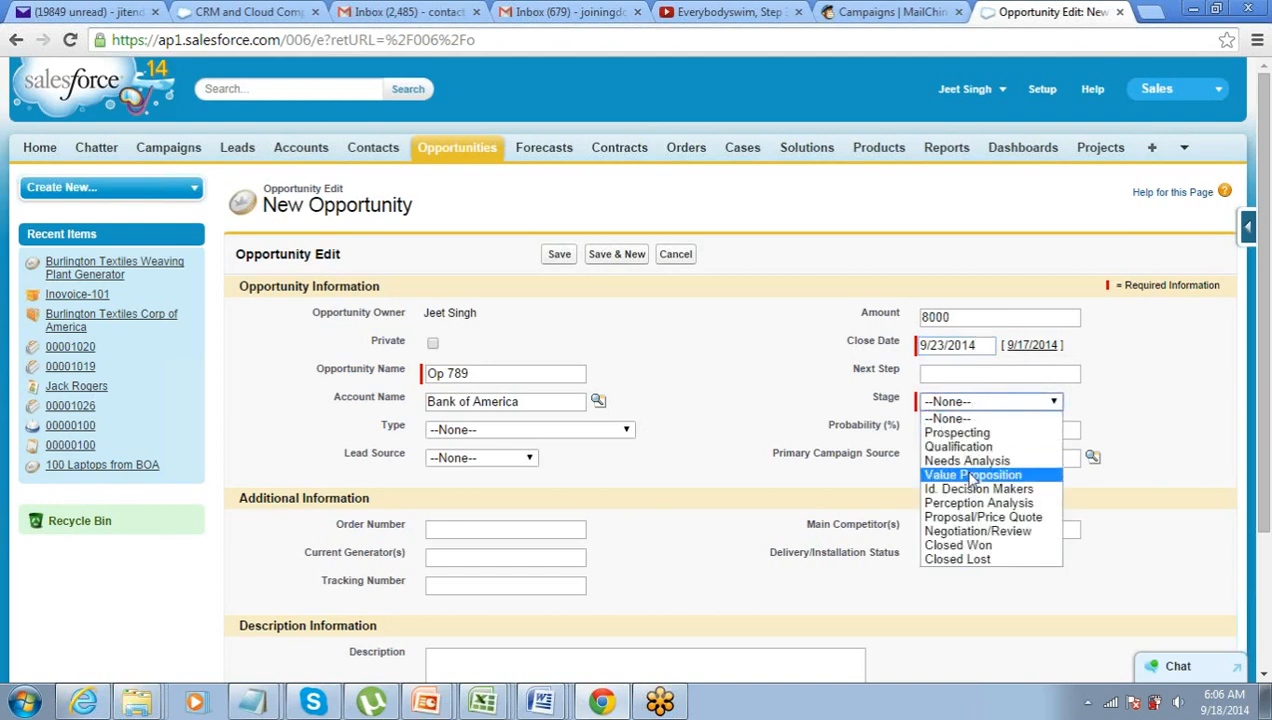
left_click(968, 489)
left_click(560, 256)
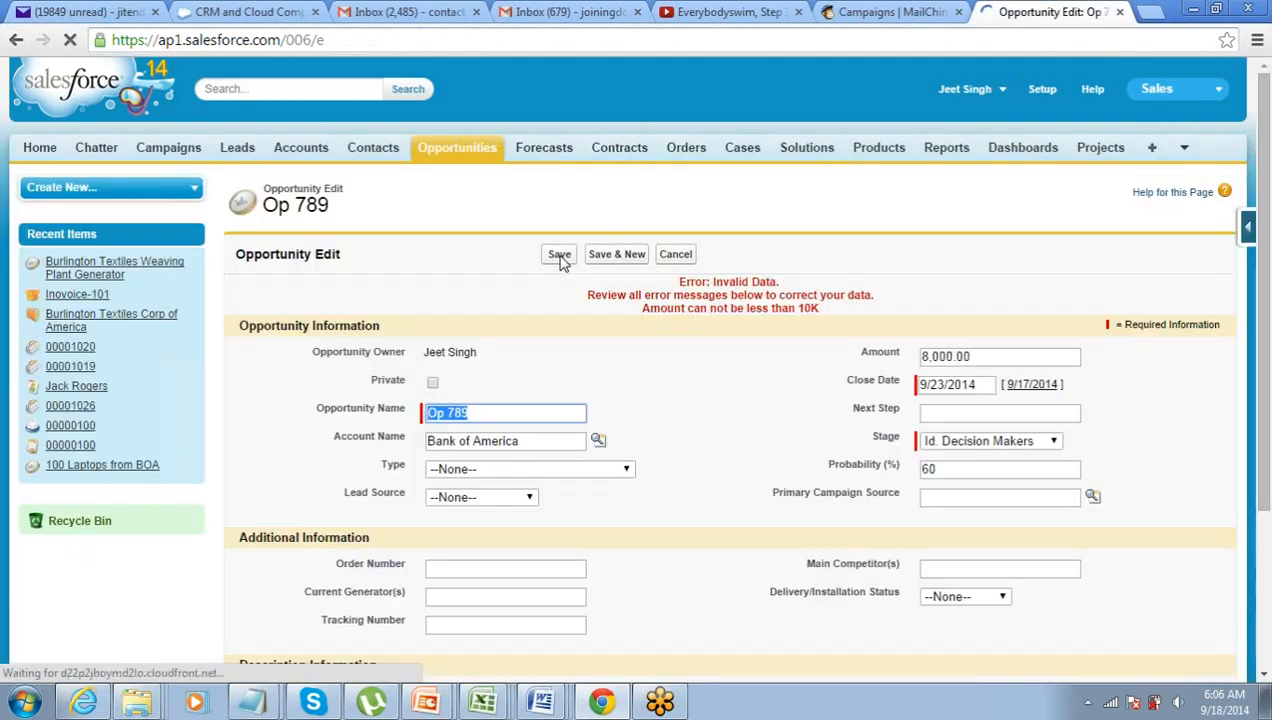
left_click_drag(1043, 360, 862, 362)
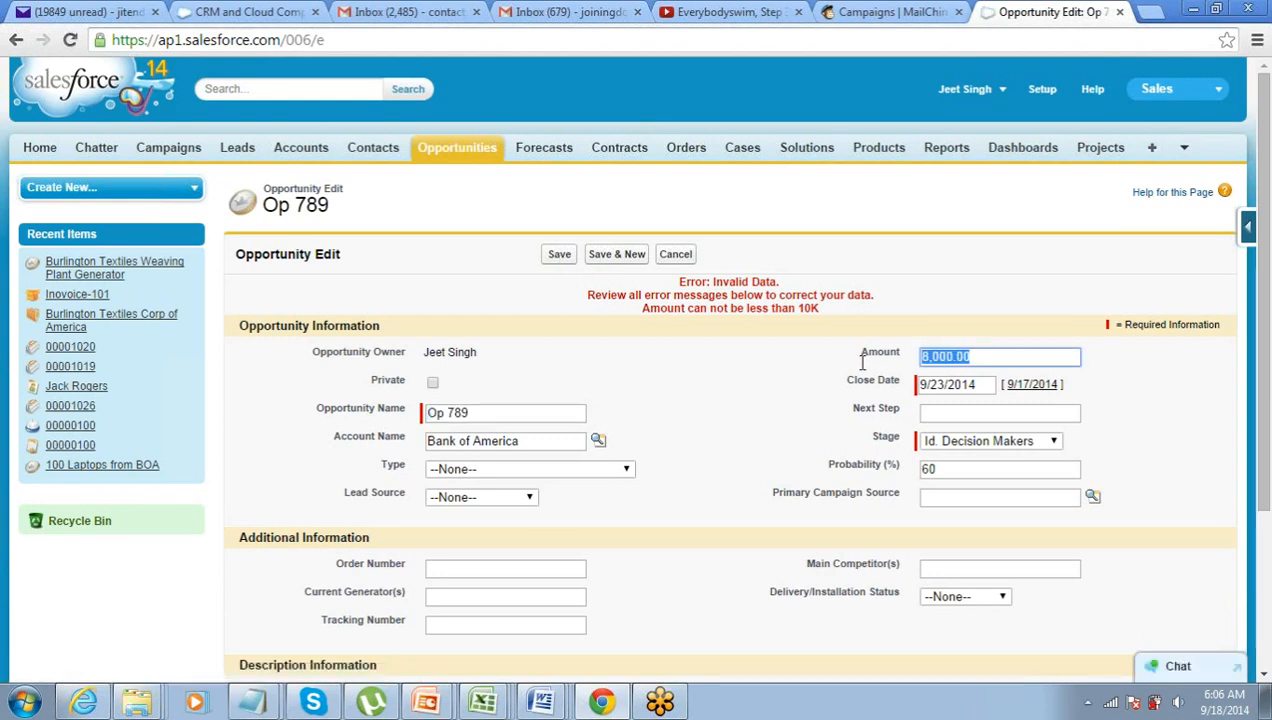
left_click_drag(1064, 362, 914, 354)
left_click(958, 362)
left_click_drag(1006, 358, 848, 358)
left_click_drag(646, 311, 810, 311)
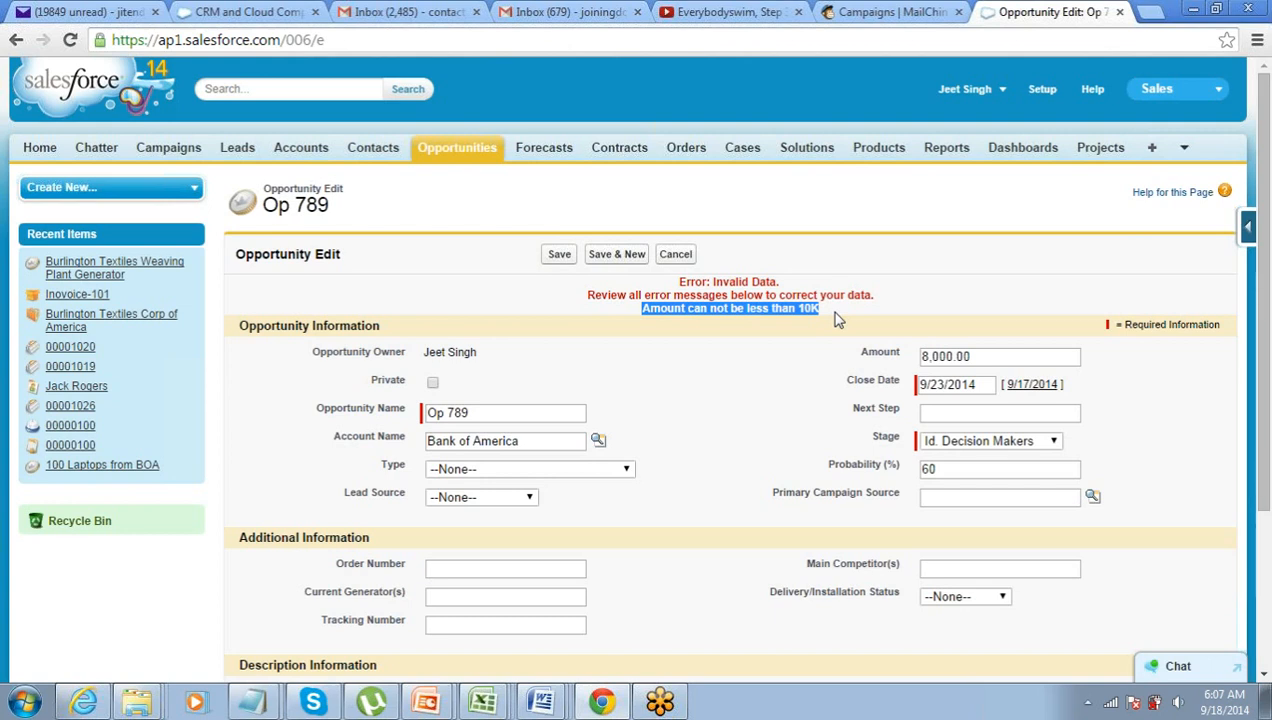
left_click(1265, 118)
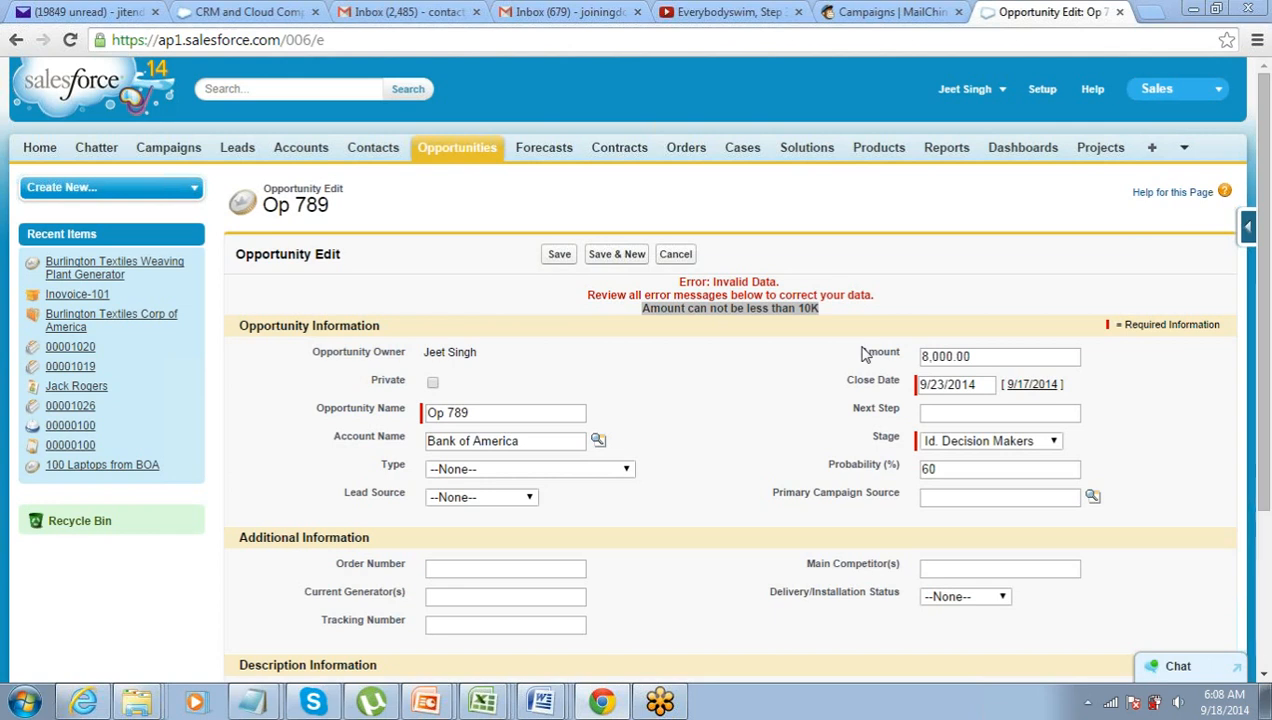
left_click(610, 472)
left_click(606, 470)
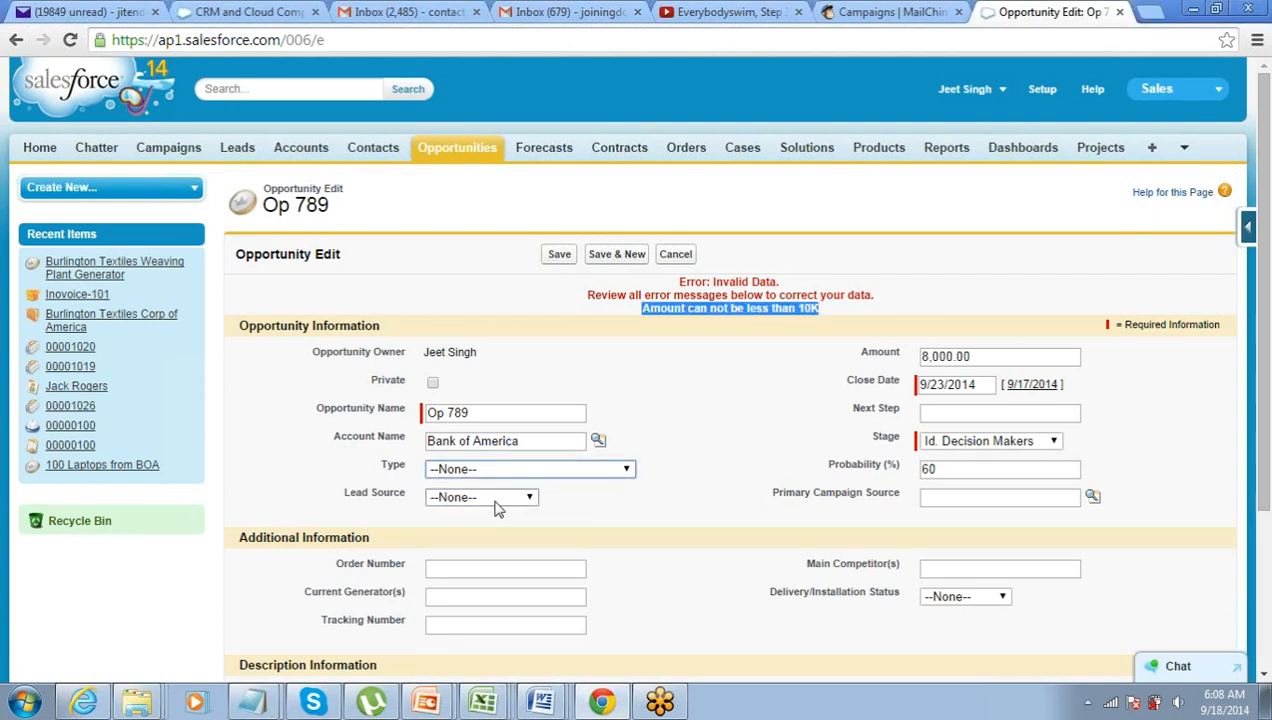
left_click(497, 500)
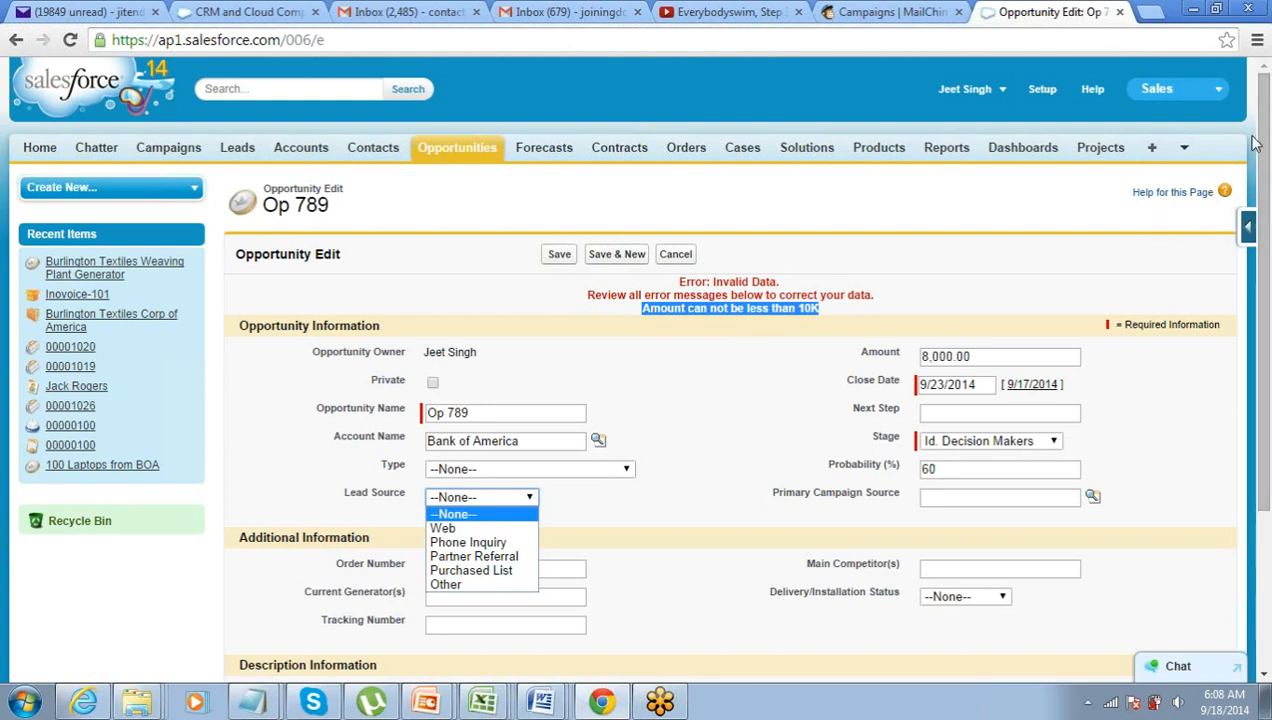
left_click(1260, 84)
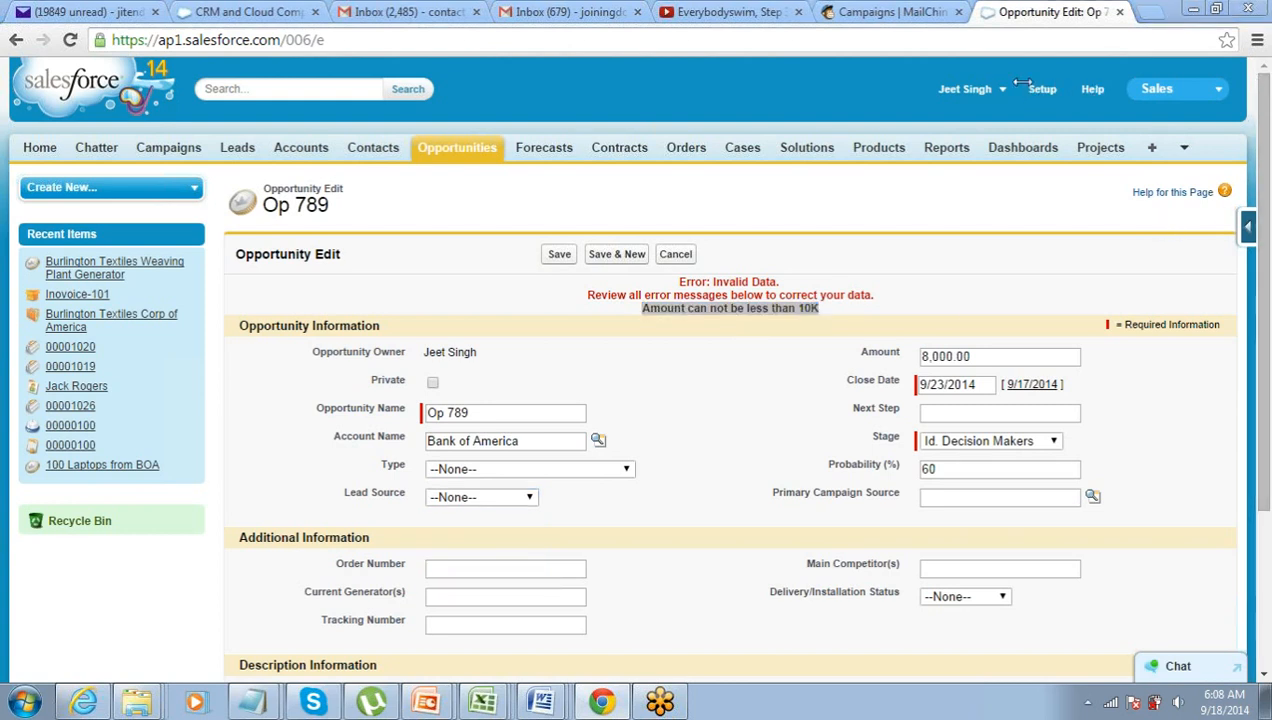
double_click(999, 357)
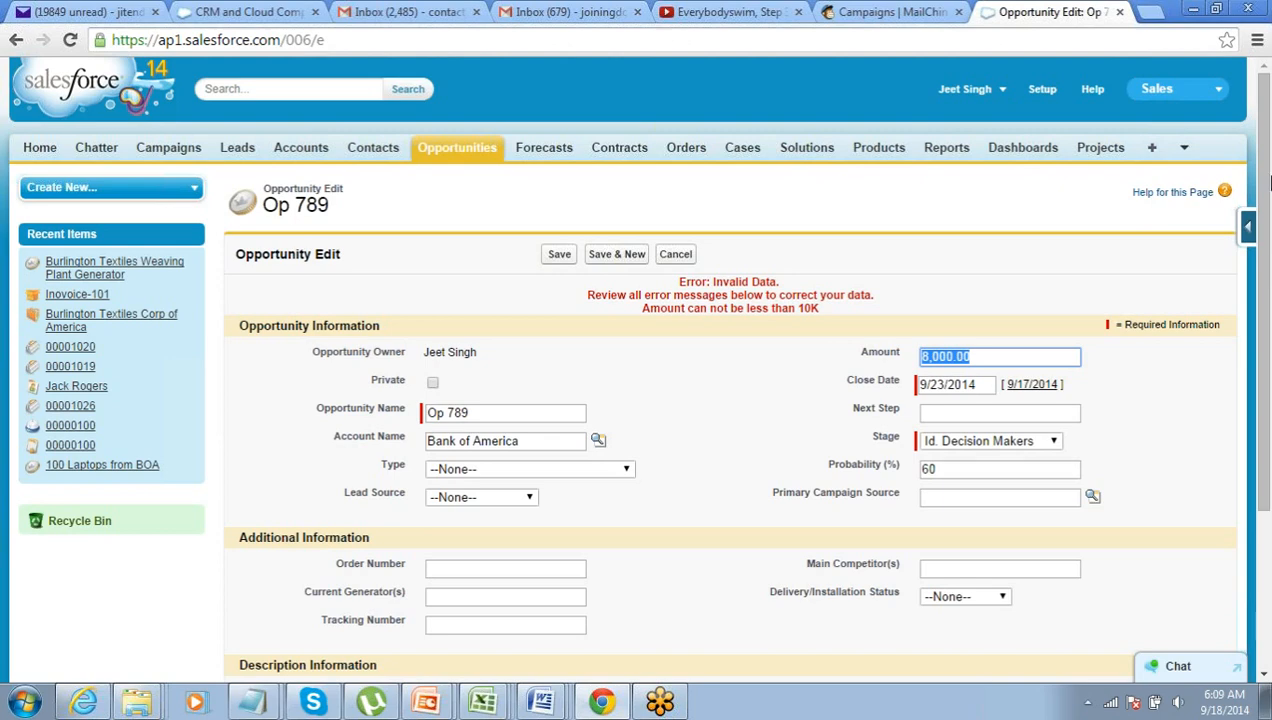
left_click(906, 210)
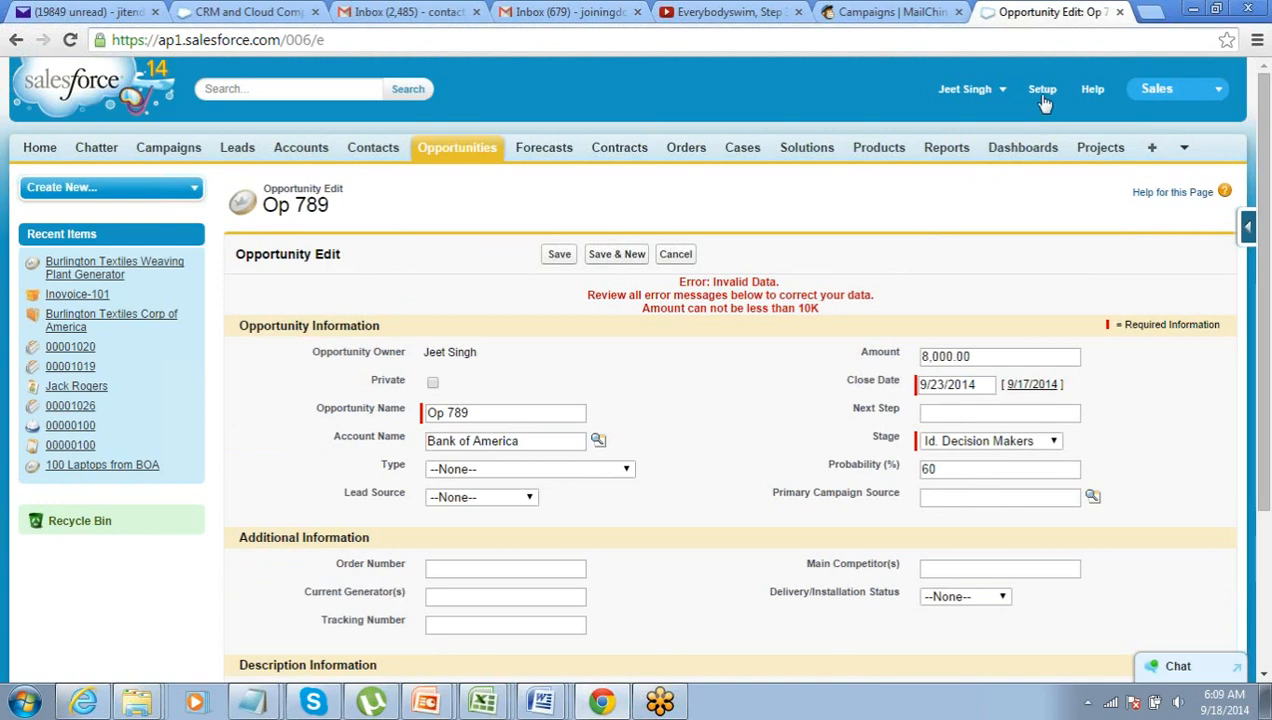
- From Setup, expand Build > Customize > Opportunities and open Validation Rules
left_click(1042, 95)
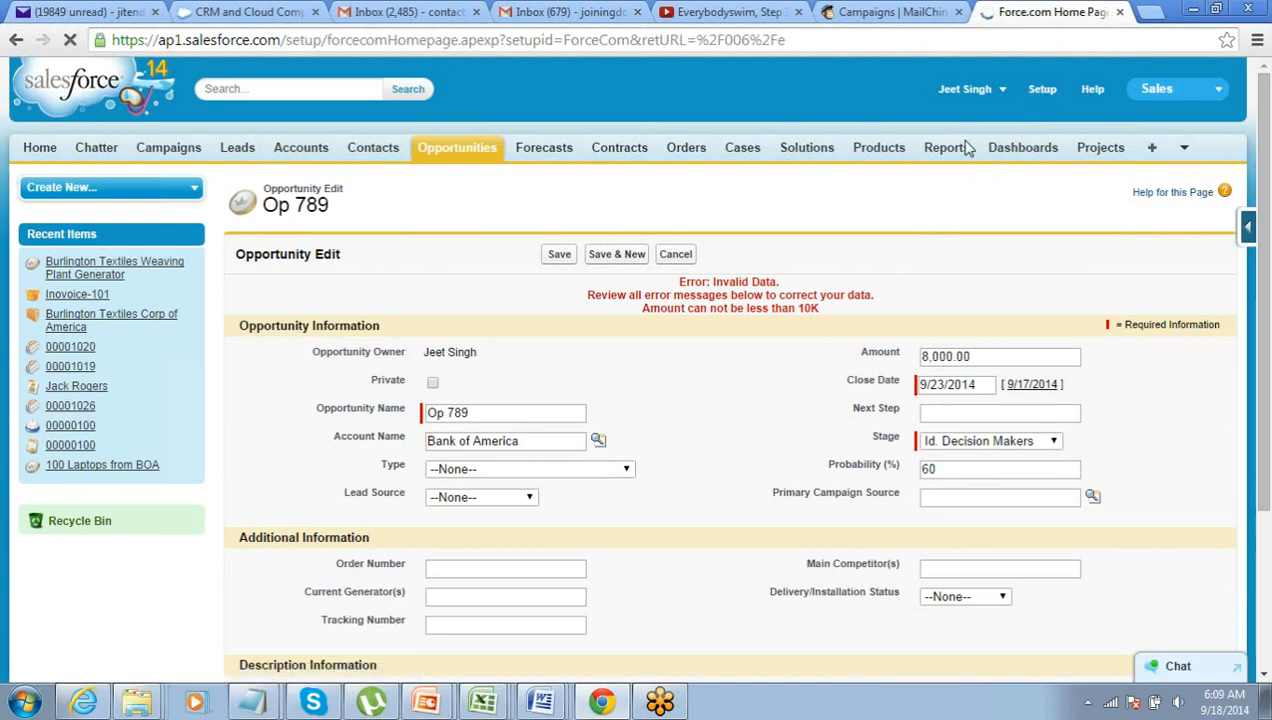
scroll(620, 308, "down", 3)
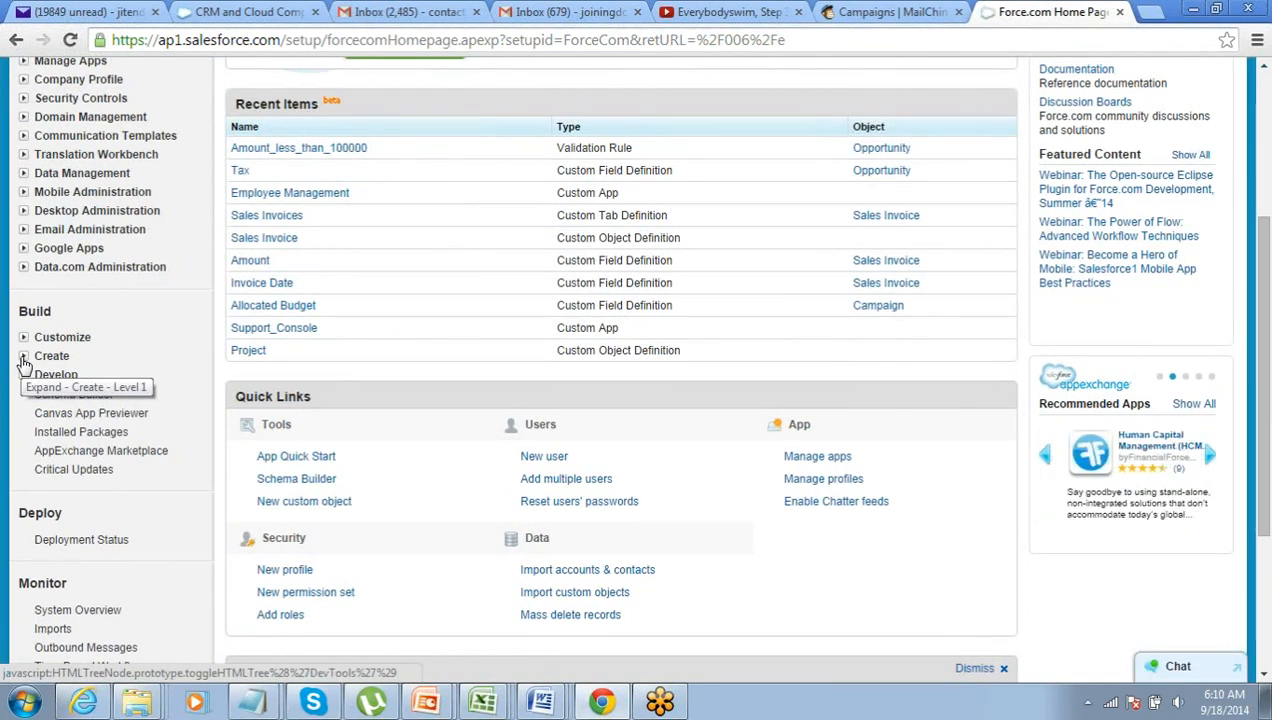
left_click(23, 357)
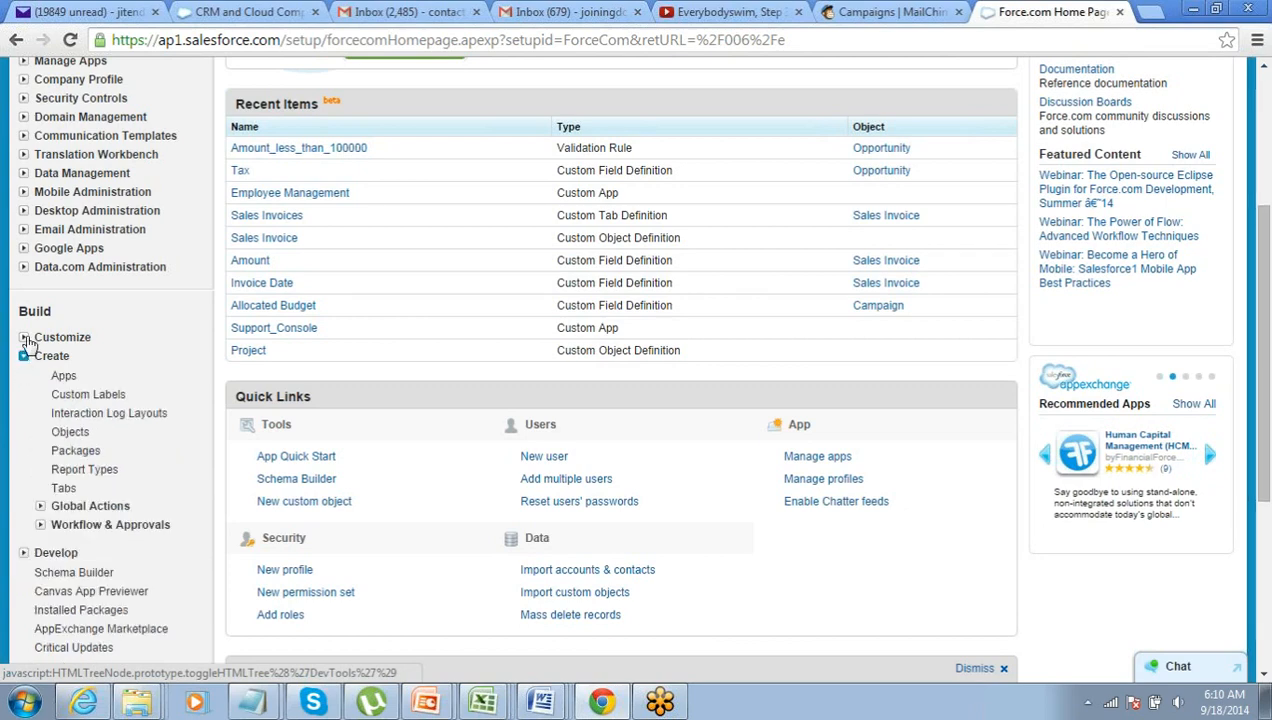
left_click(24, 338)
scroll(38, 380, "down", 1)
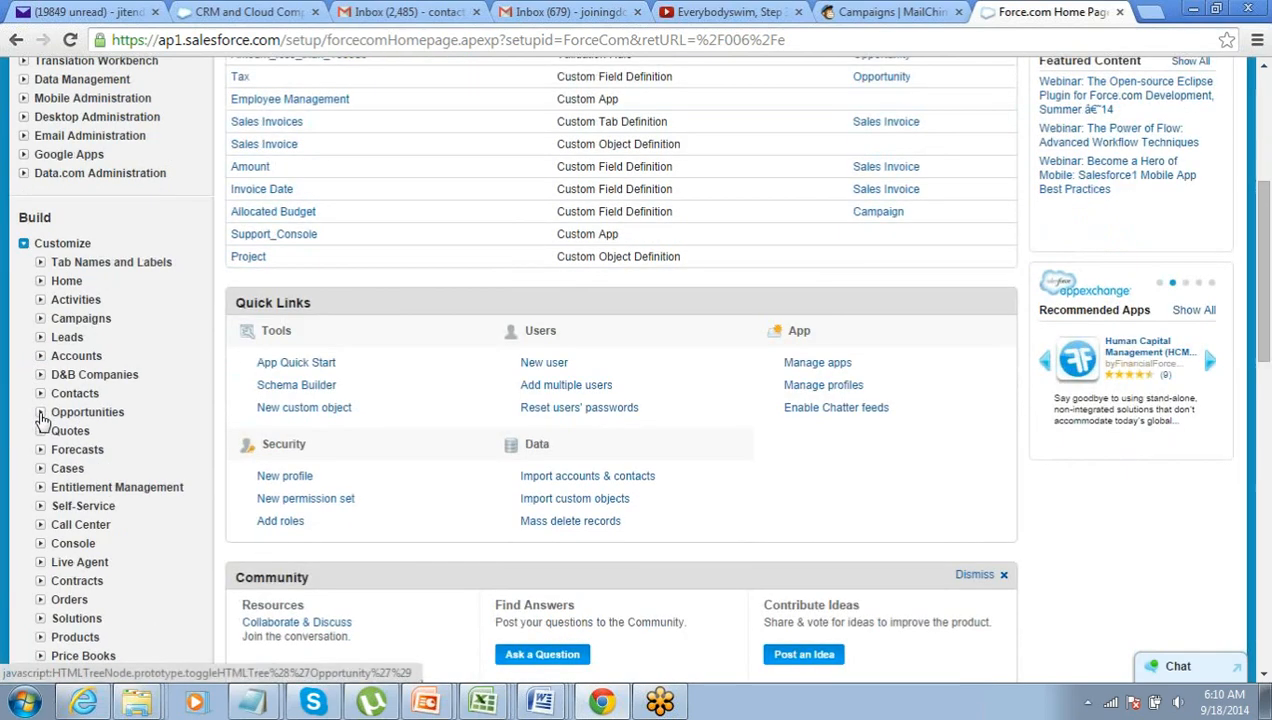
left_click(40, 413)
scroll(57, 418, "down", 1)
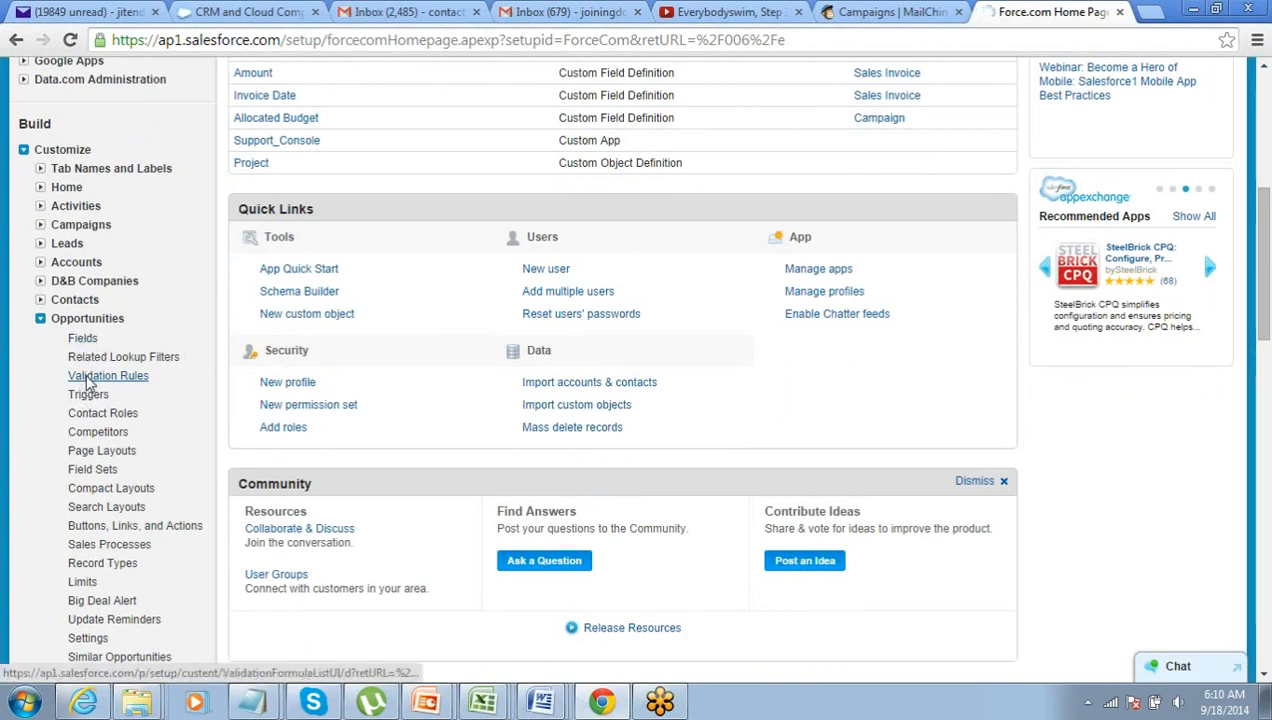
left_click(89, 377)
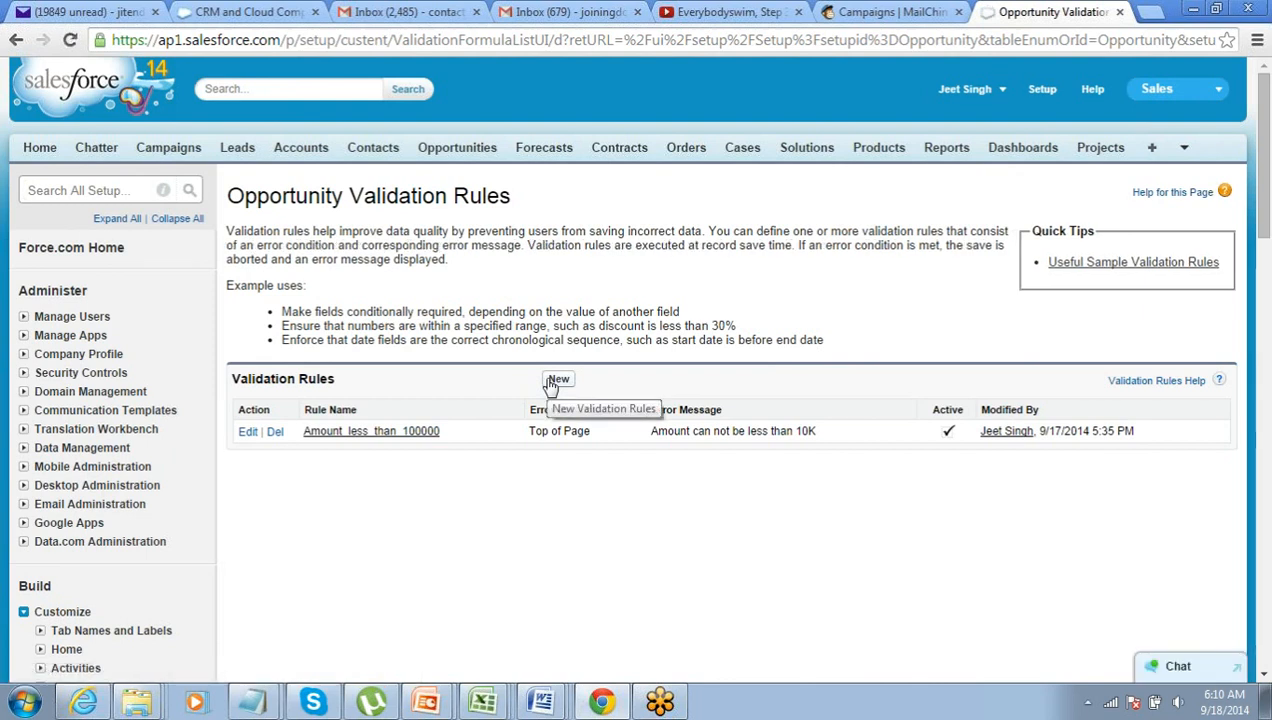
- Start a new validation rule and name it Enenrgy_Industry_Minimum_Amount
left_click(552, 382)
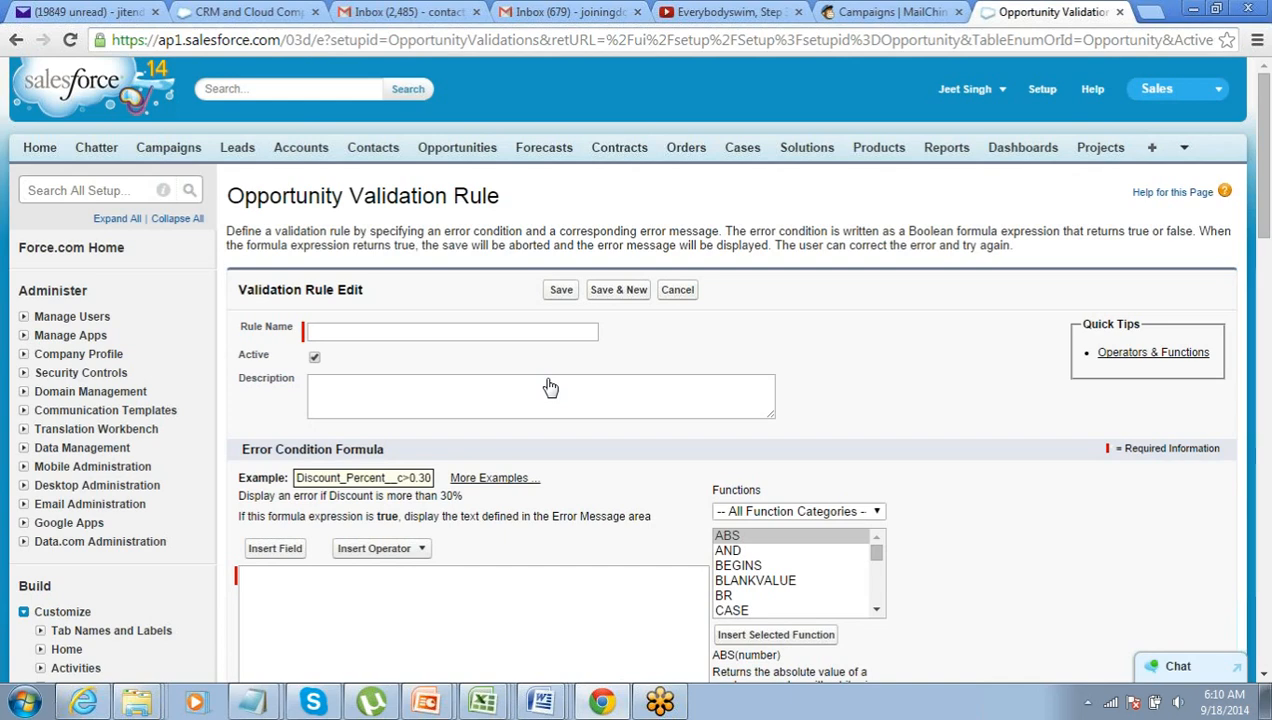
left_click(385, 333)
scroll(385, 335, "down", 4)
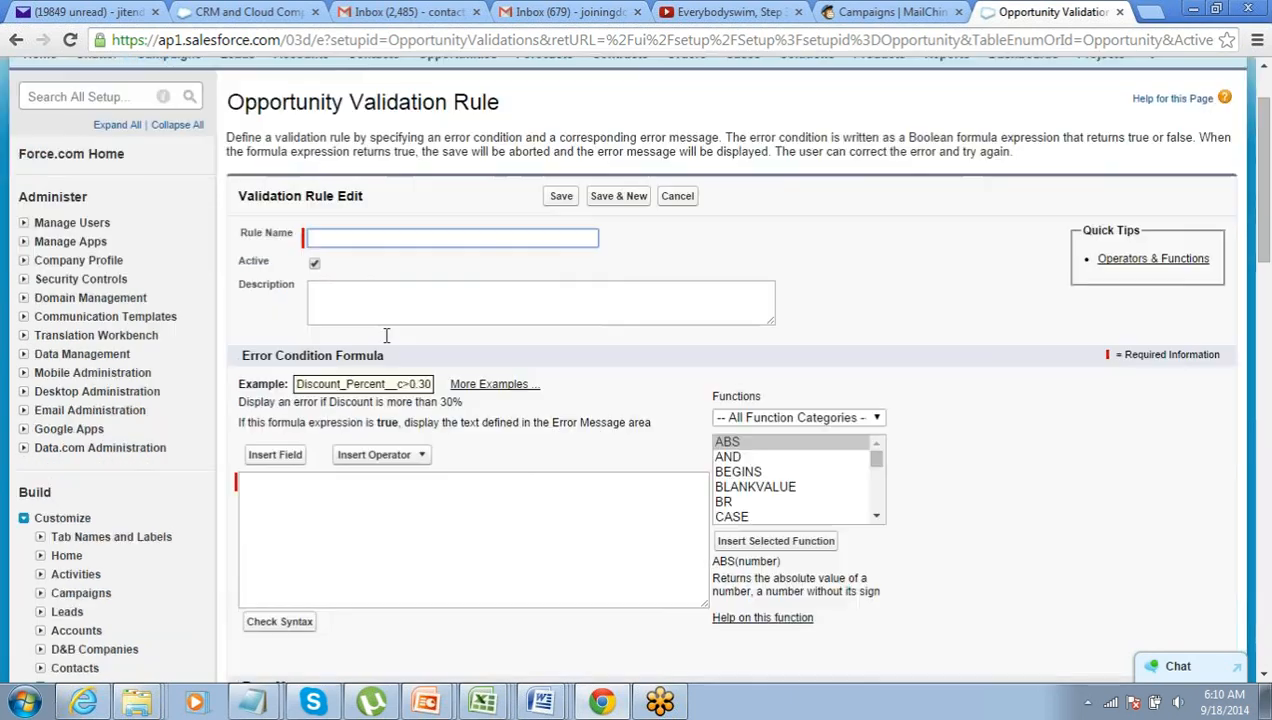
scroll(385, 335, "up", 1)
left_click(385, 335)
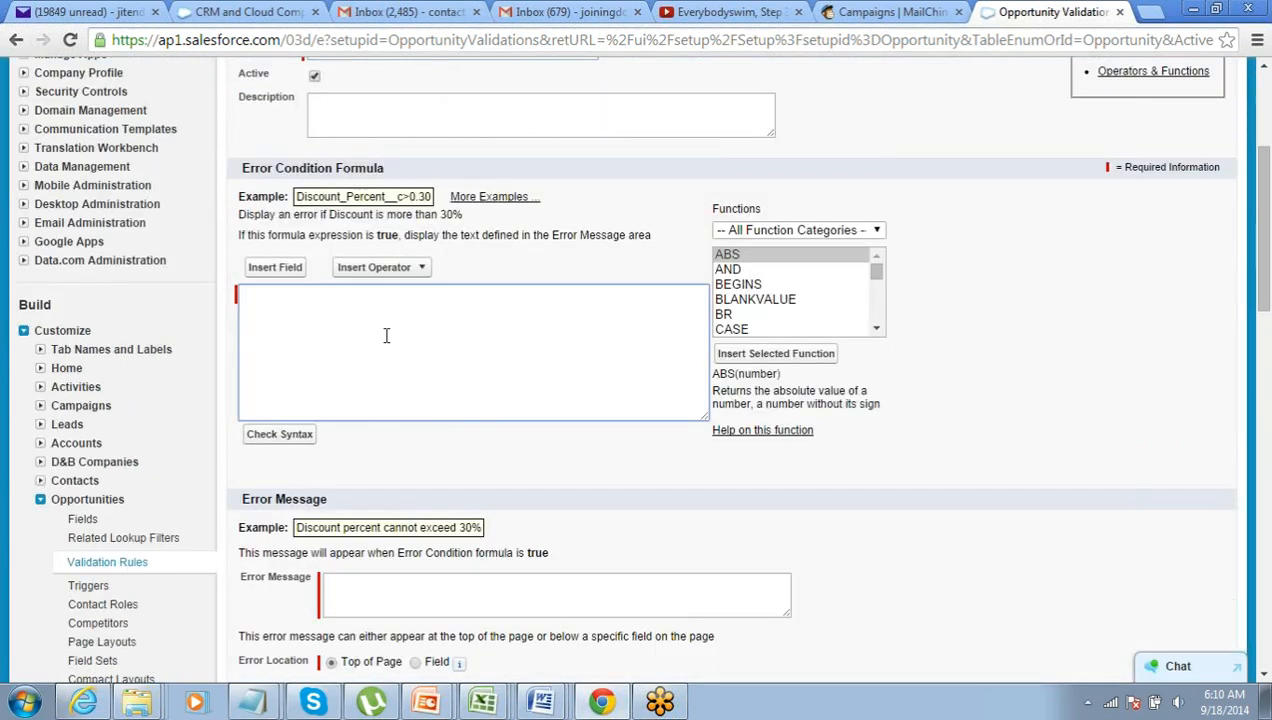
scroll(385, 335, "up", 2)
left_click(395, 234)
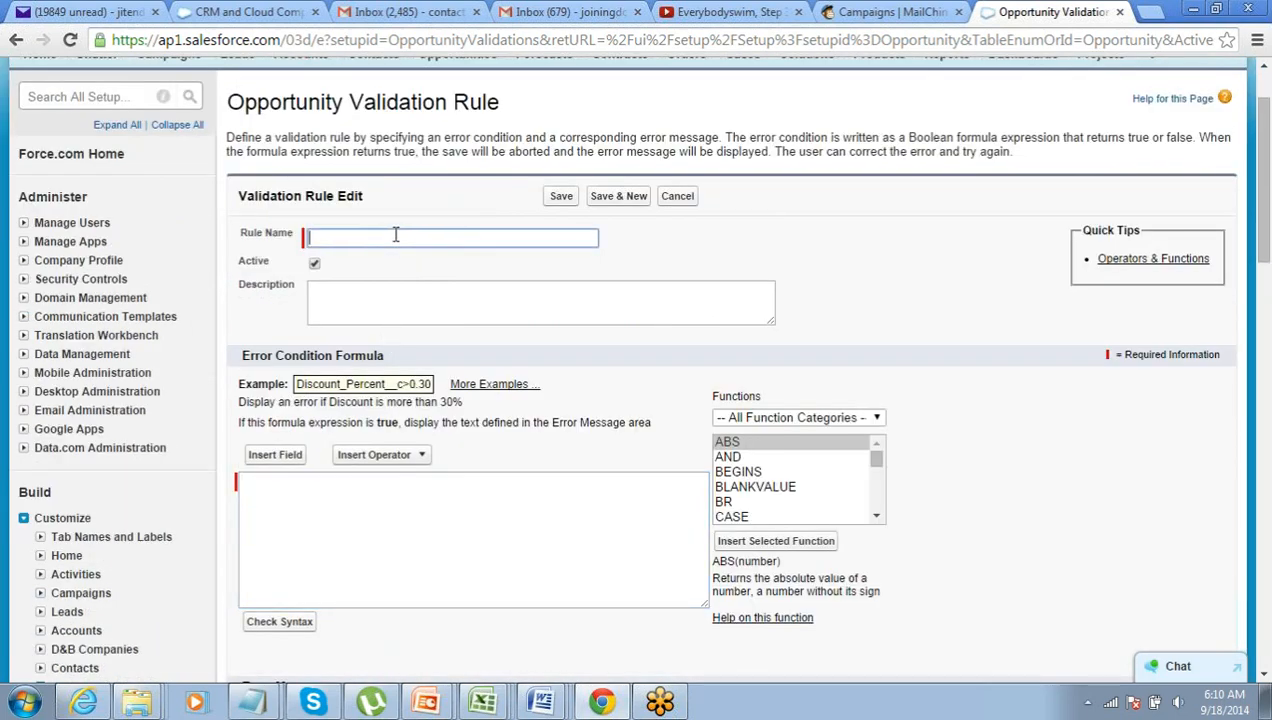
type("Enenrgy")
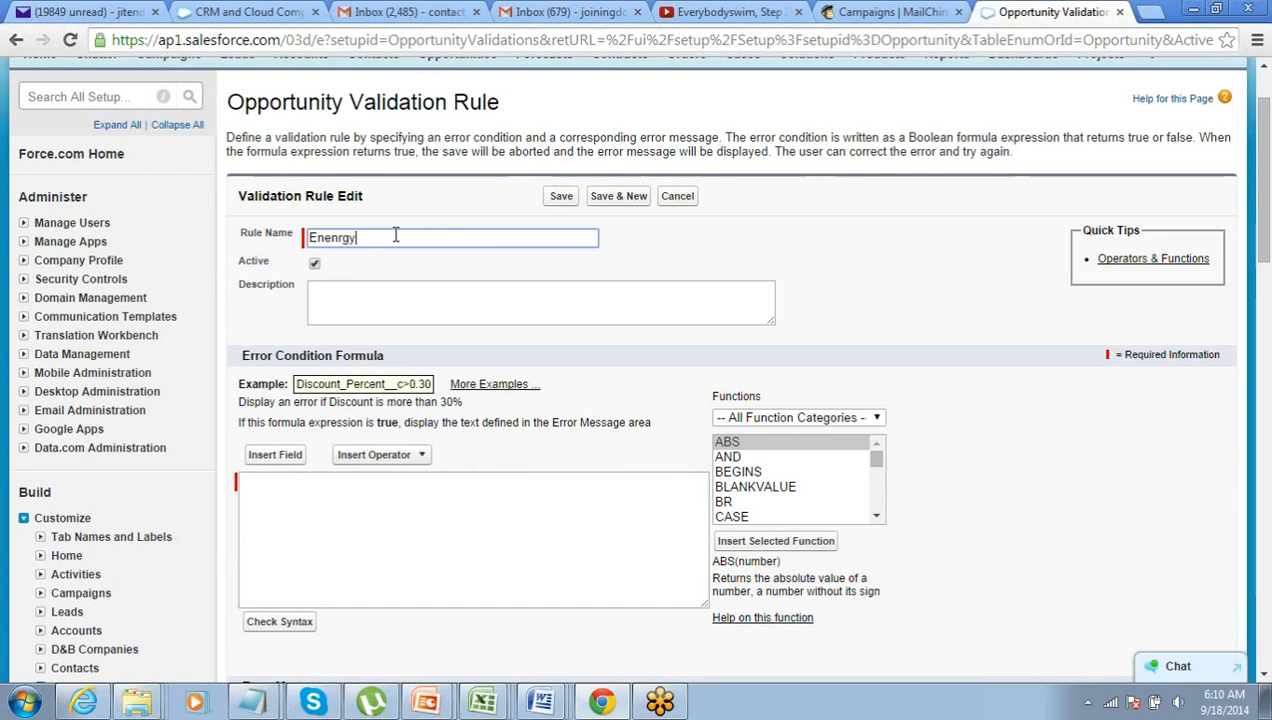
type(" Indus")
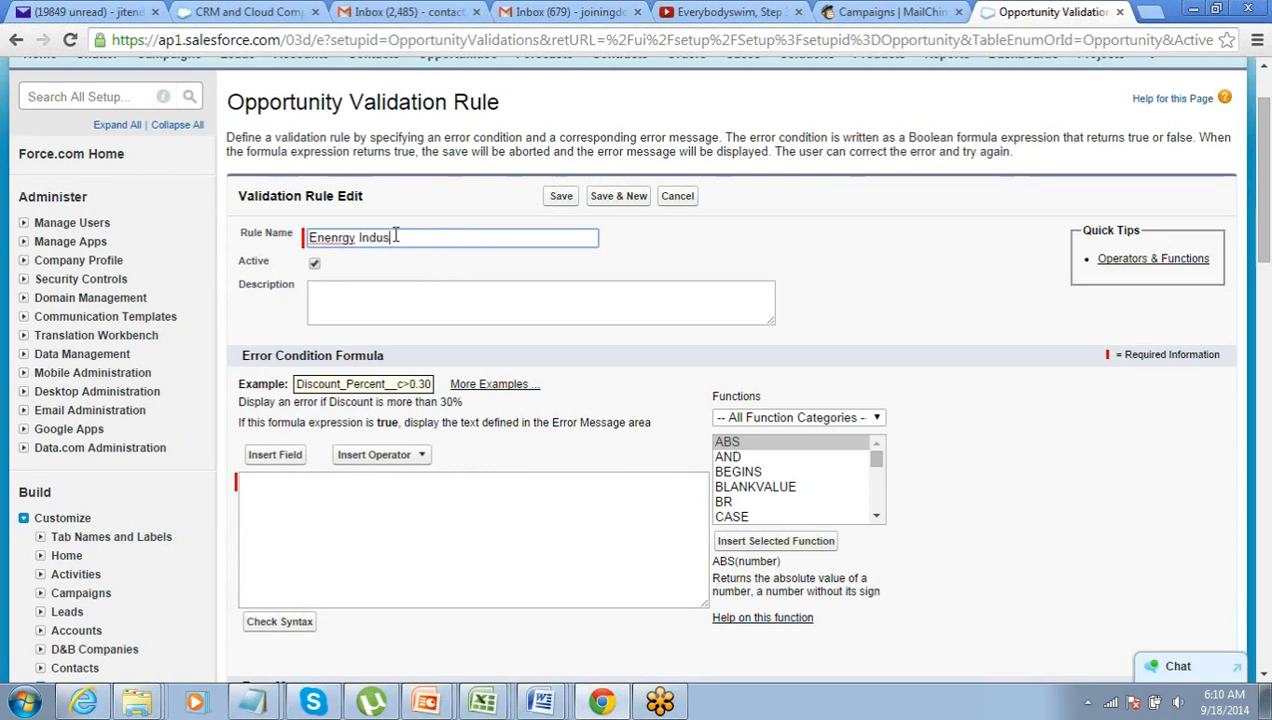
type("try Minimum AMo")
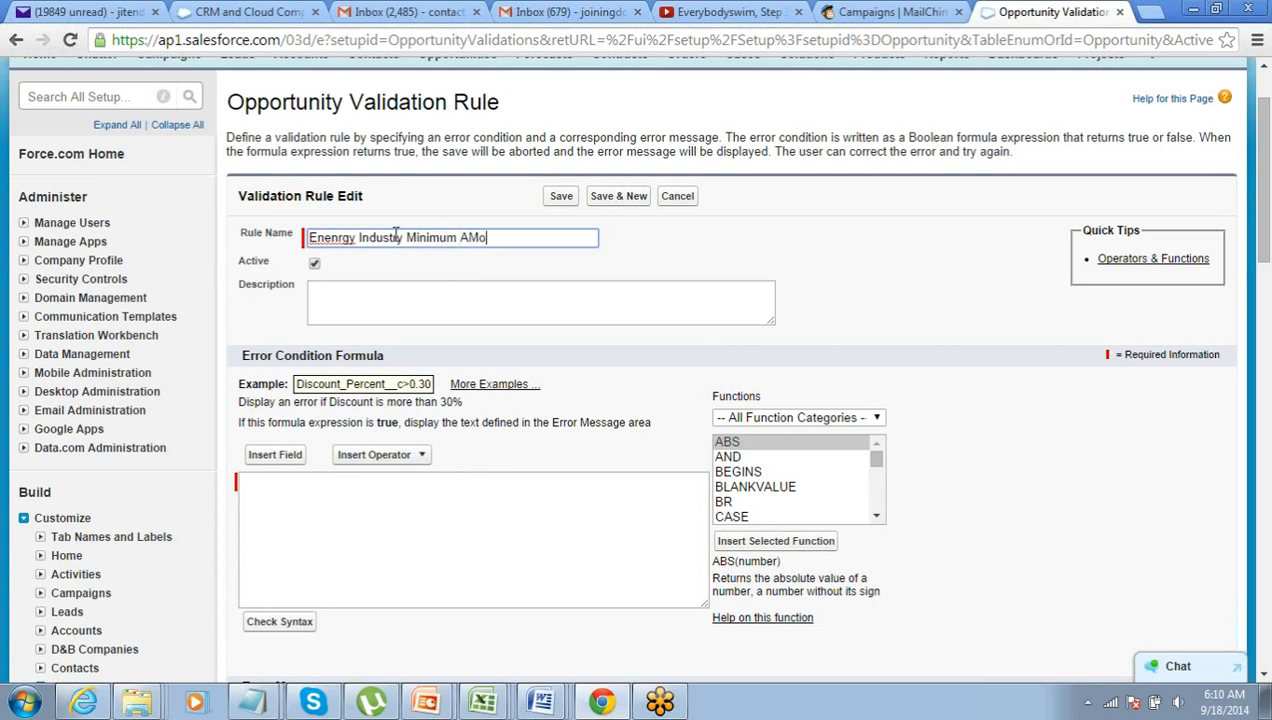
key("BackSpace")
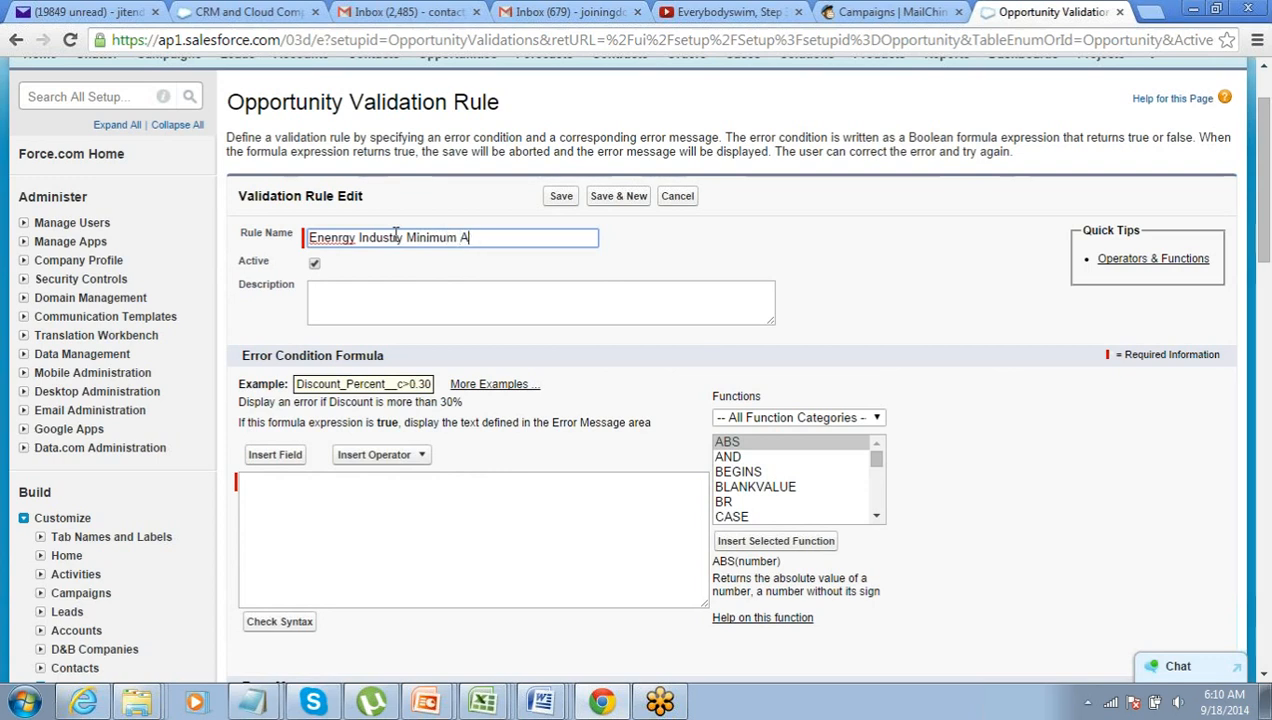
type("mount")
key("Tab")
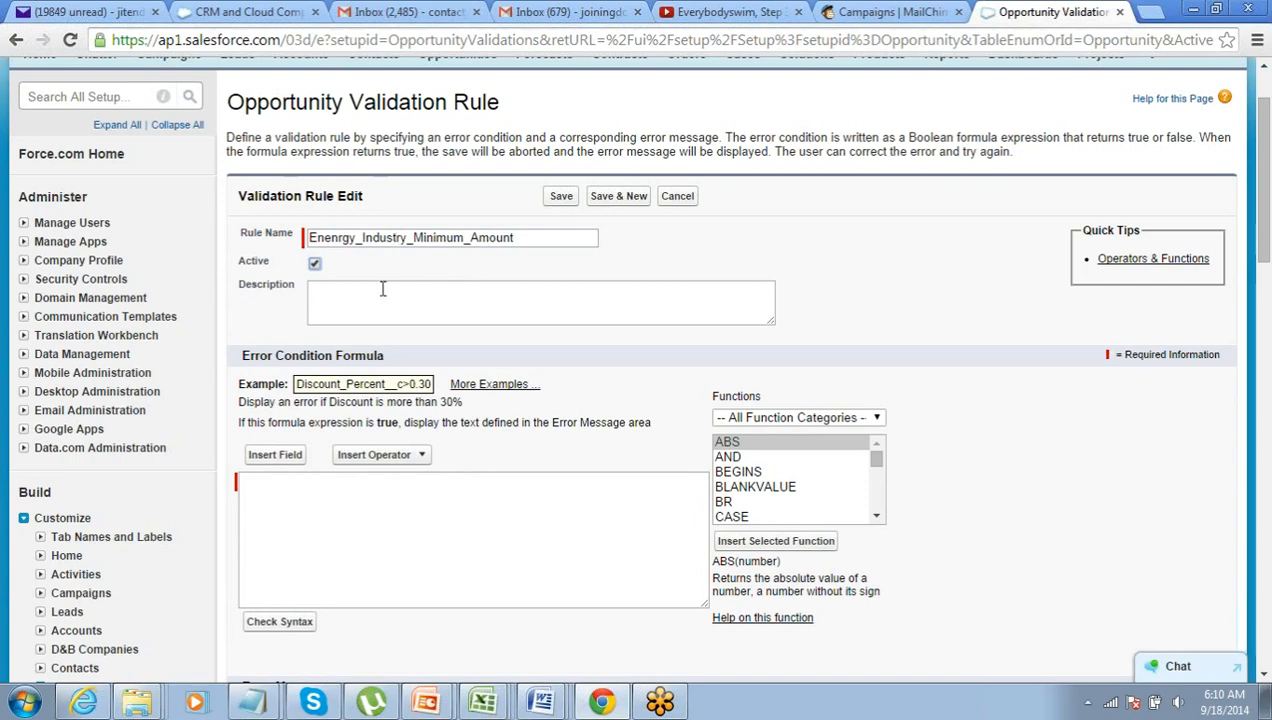
scroll(337, 443, "down", 1)
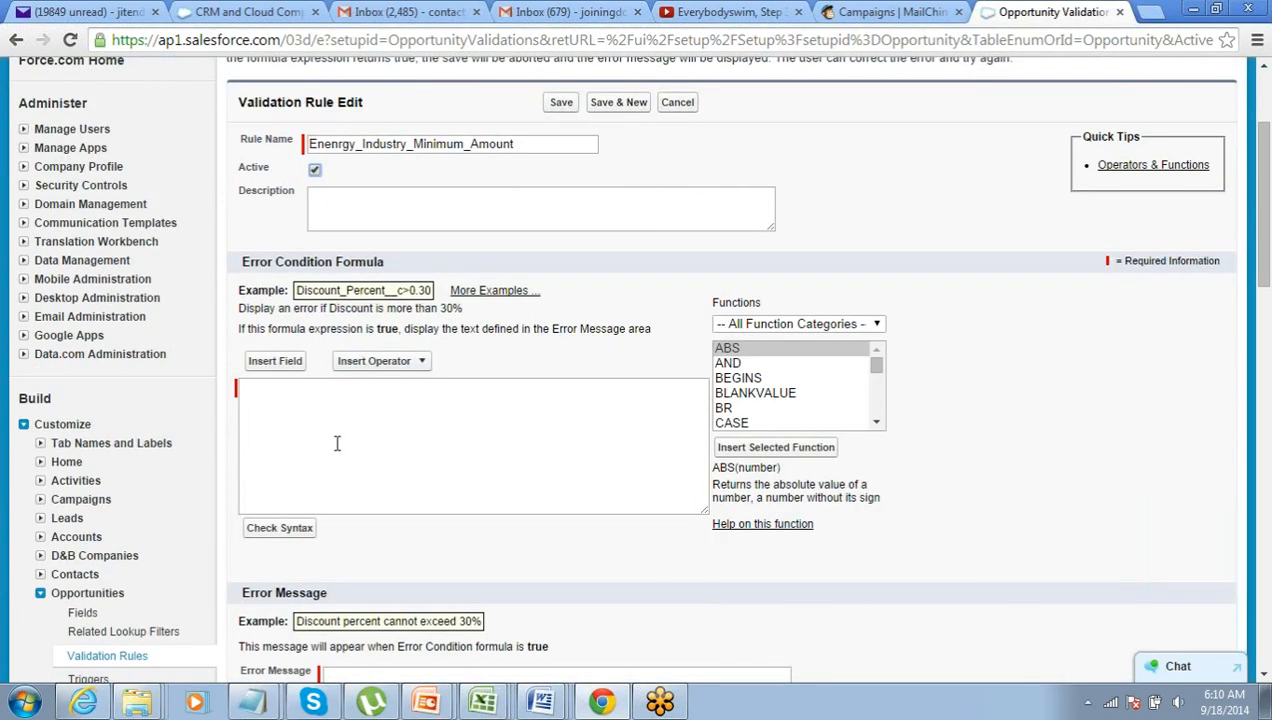
- Open the Insert Field list and browse the Account and Contract fields
left_click(290, 366)
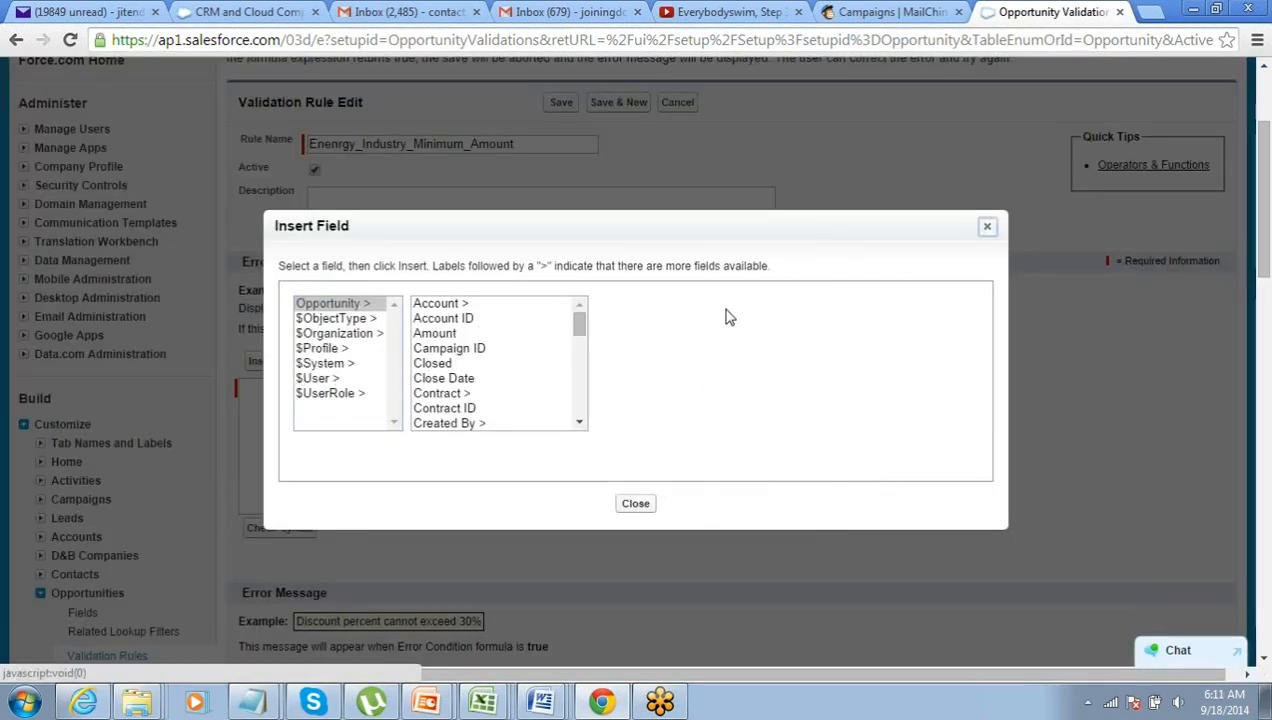
left_click(430, 304)
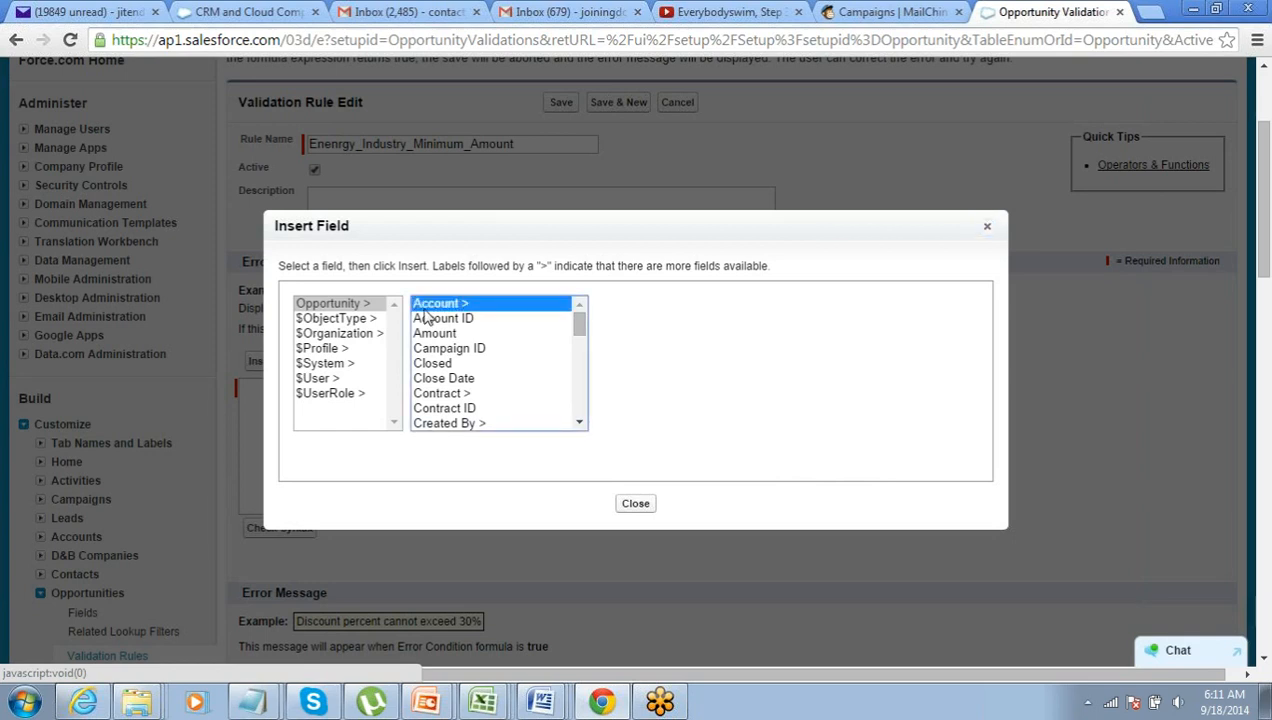
left_click(367, 305)
left_click(457, 310)
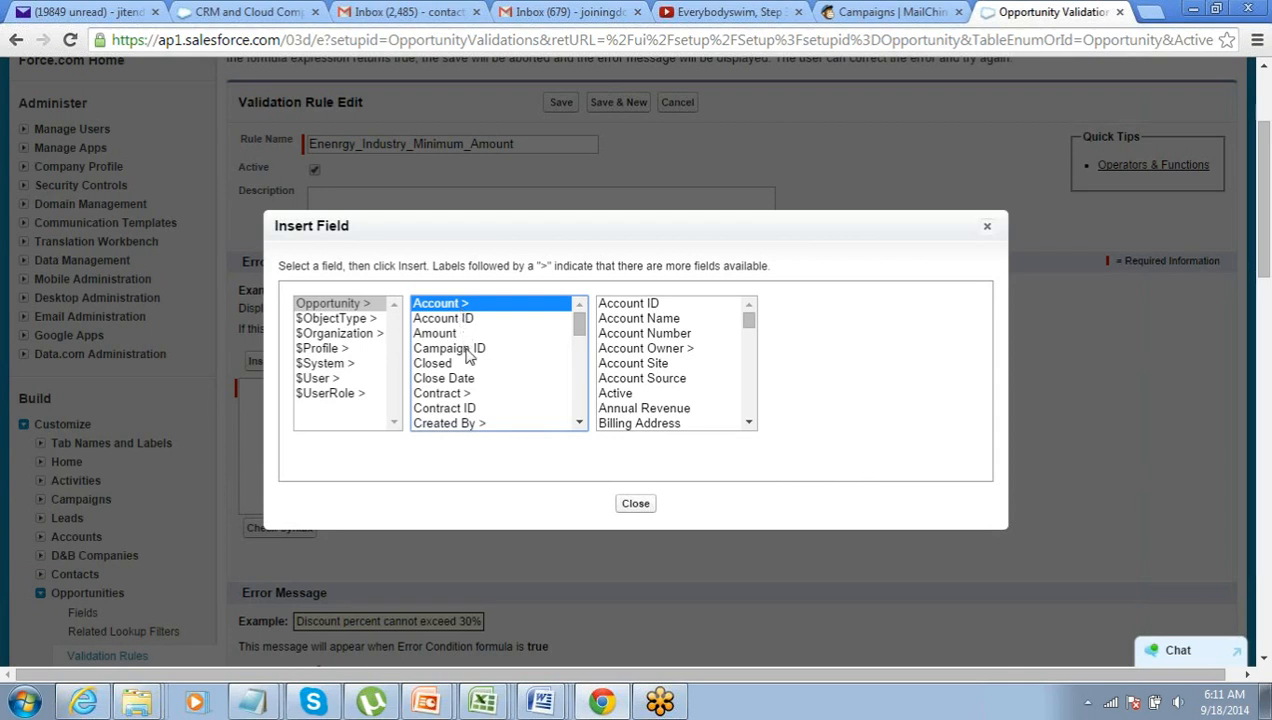
left_click(476, 399)
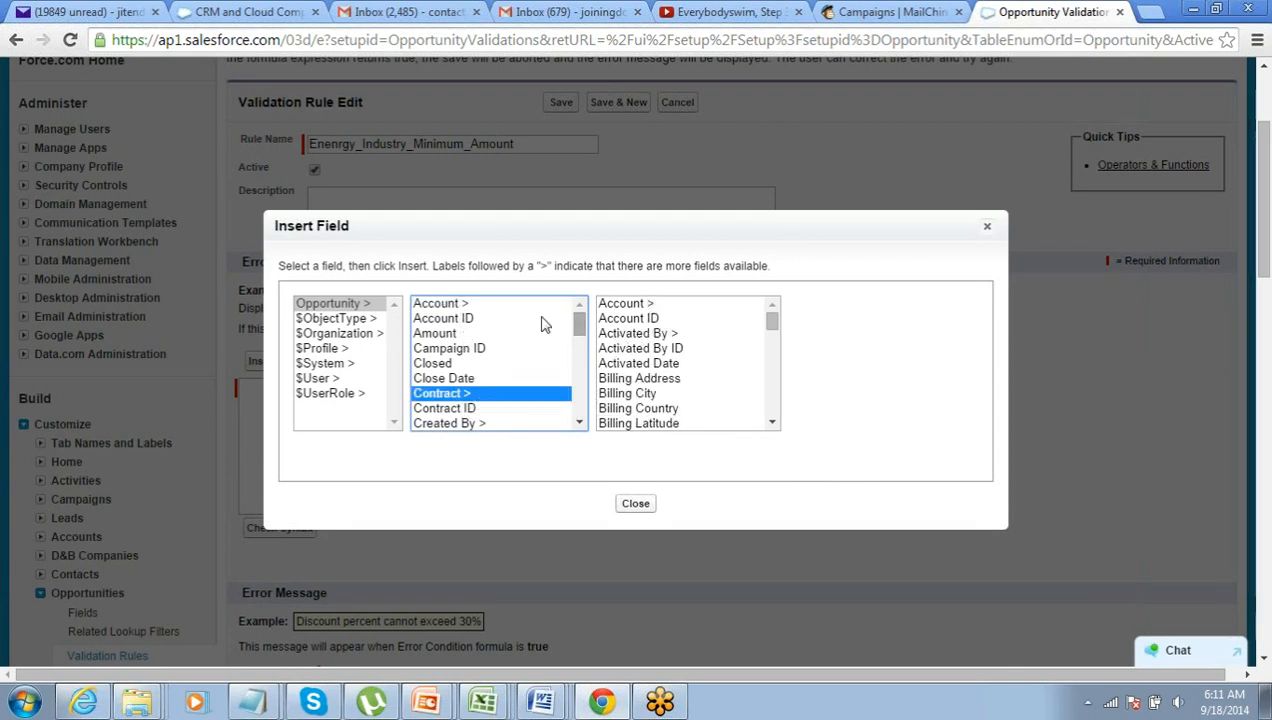
left_click(465, 305)
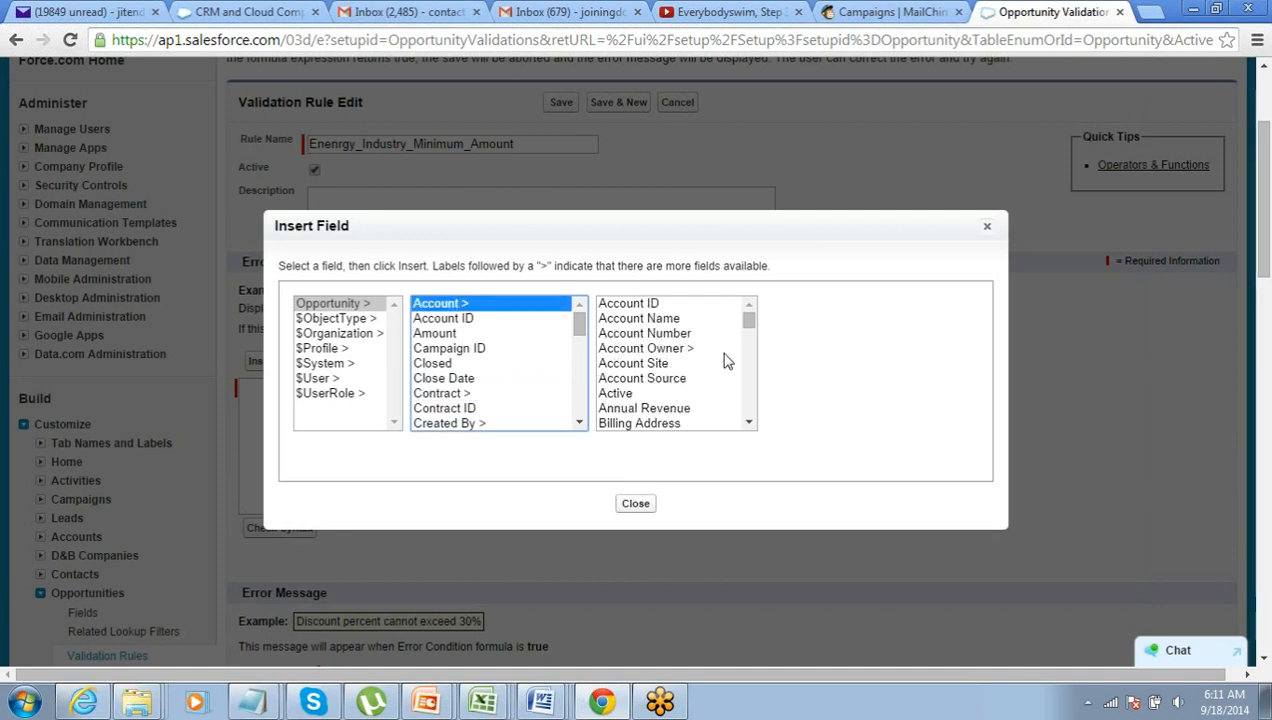
- Pick the Account Industry field and insert Account.Industry into the formula
scroll(727, 361, "down", 10)
scroll(727, 361, "up", 4)
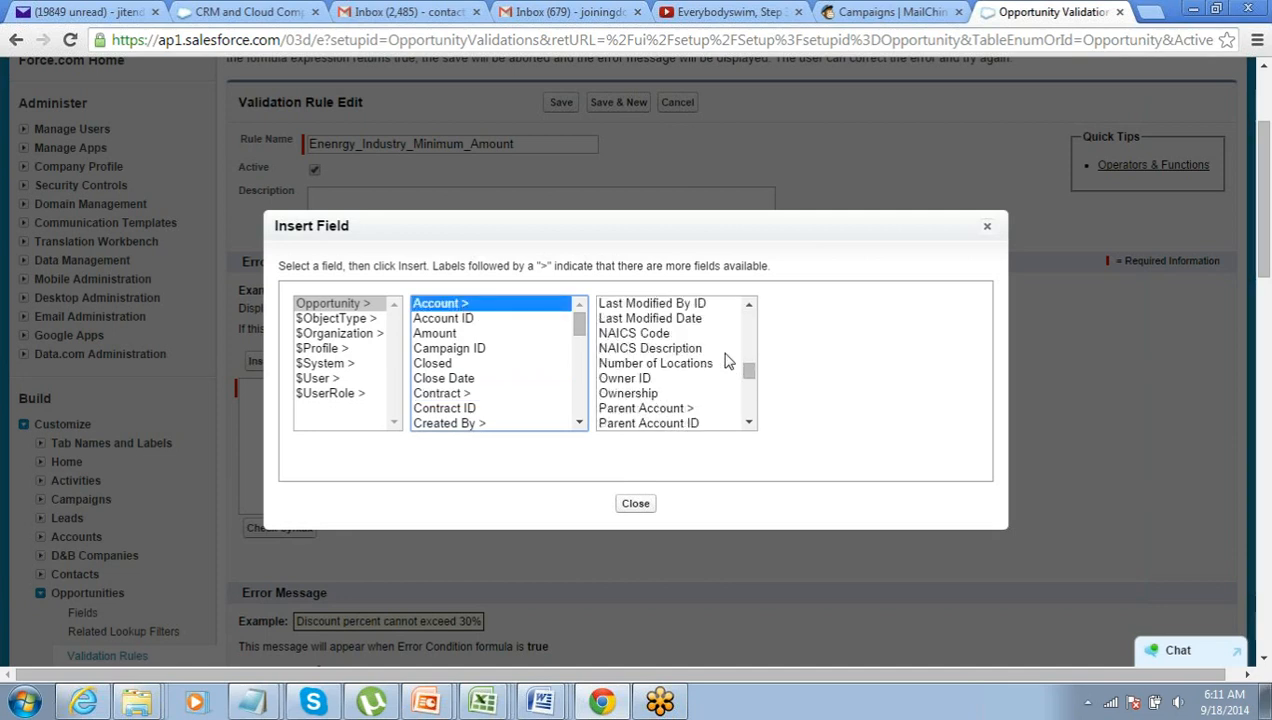
scroll(727, 361, "down", 2)
scroll(727, 361, "down", 8)
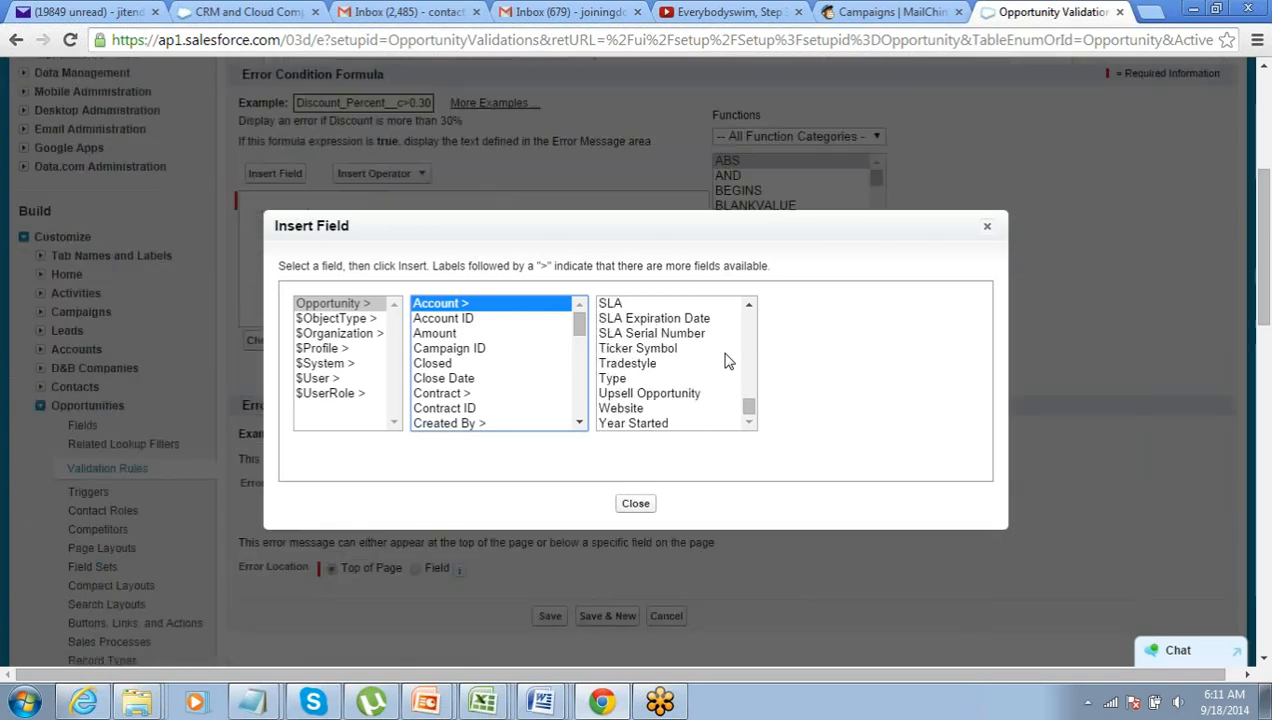
scroll(727, 361, "up", 5)
scroll(727, 361, "up", 6)
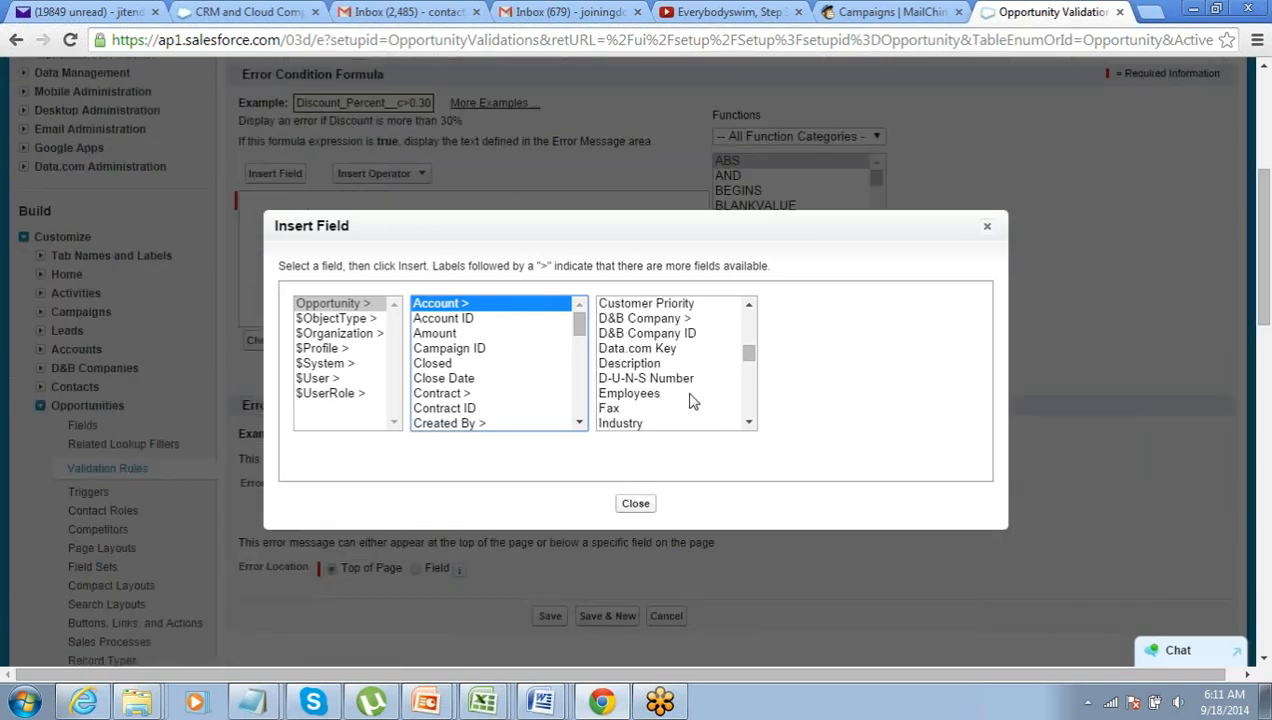
left_click(679, 428)
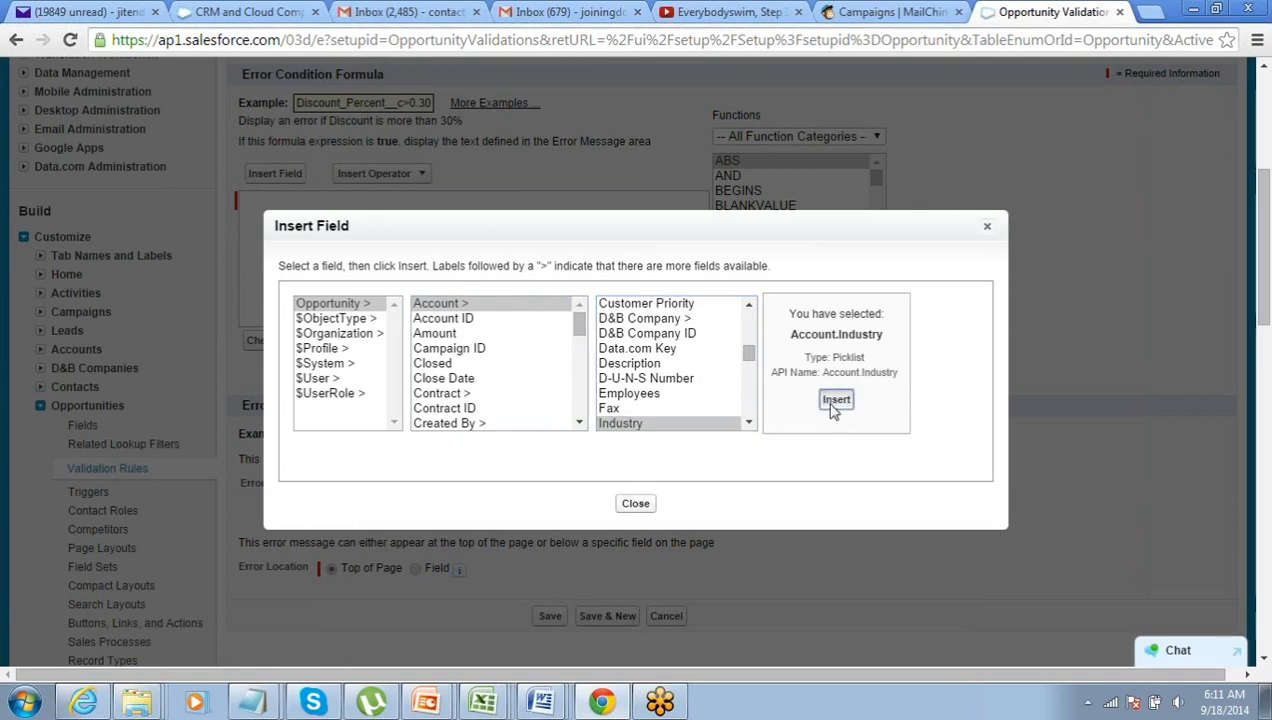
left_click(832, 400)
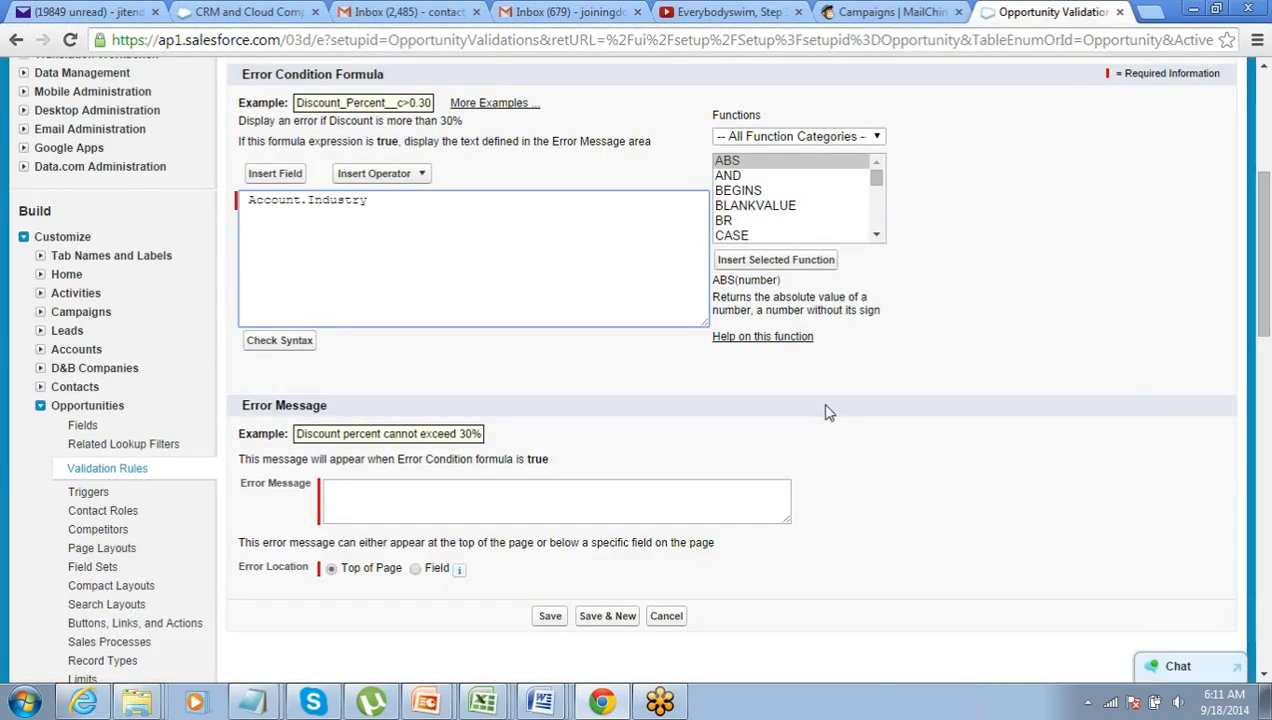
- Build the formula AND(Account.Industry = 'Energy', Amount < 20000), fixing the Enenrgy typo
key("BackSpace")
type("AND(")
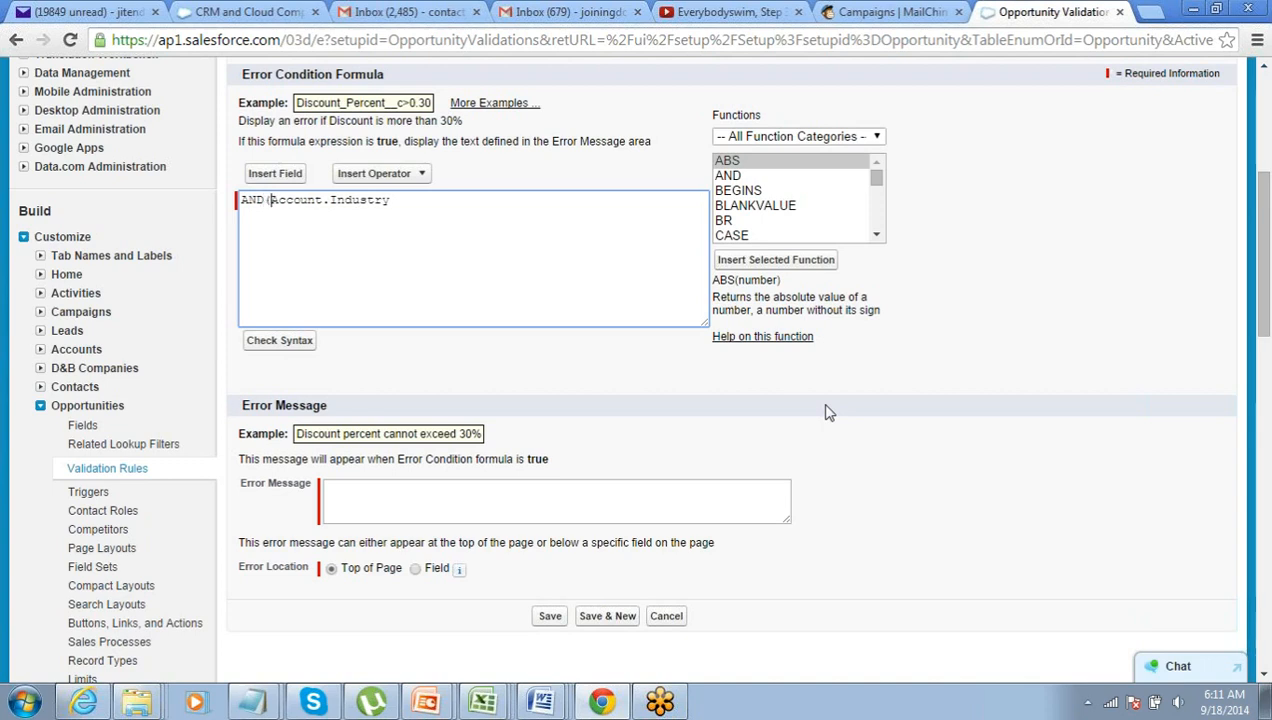
key("End")
type(")")
key("Left")
type("= 'Enenrgy")
key("Right")
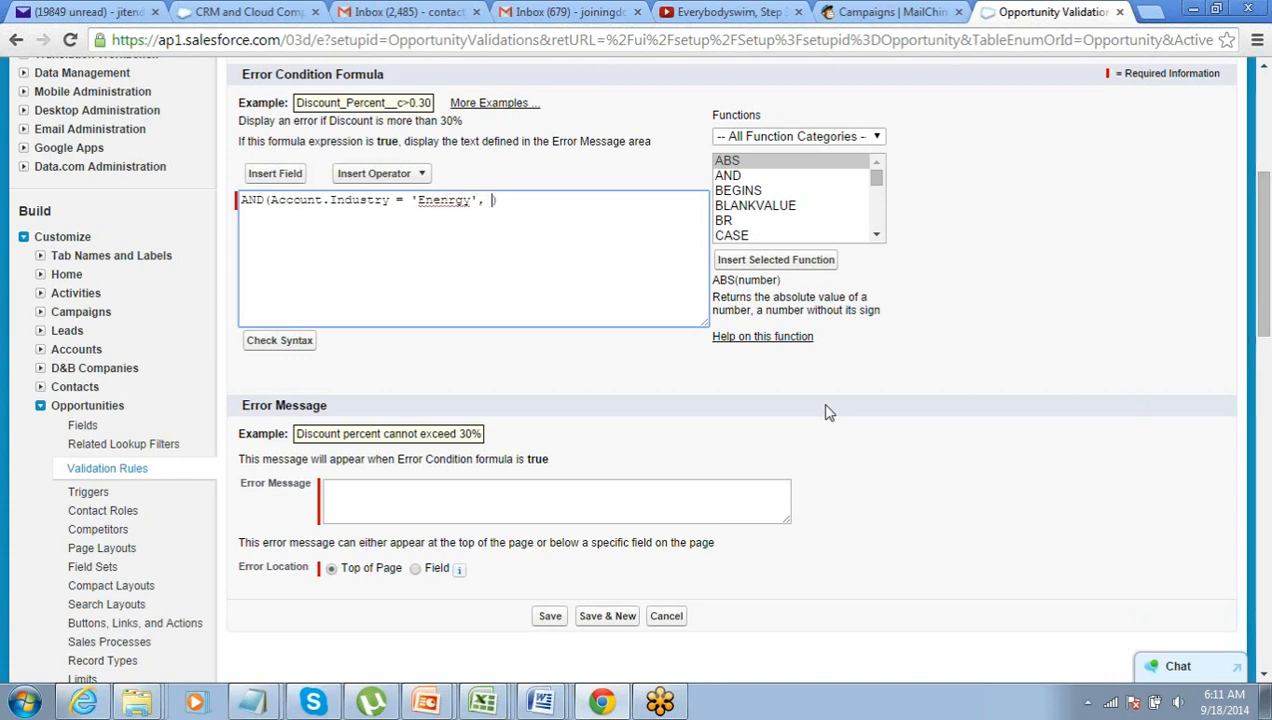
key("Left")
key("Left")
key("Left")
key("Left")
key("Left")
key("BackSpace")
key("End")
type("Amount")
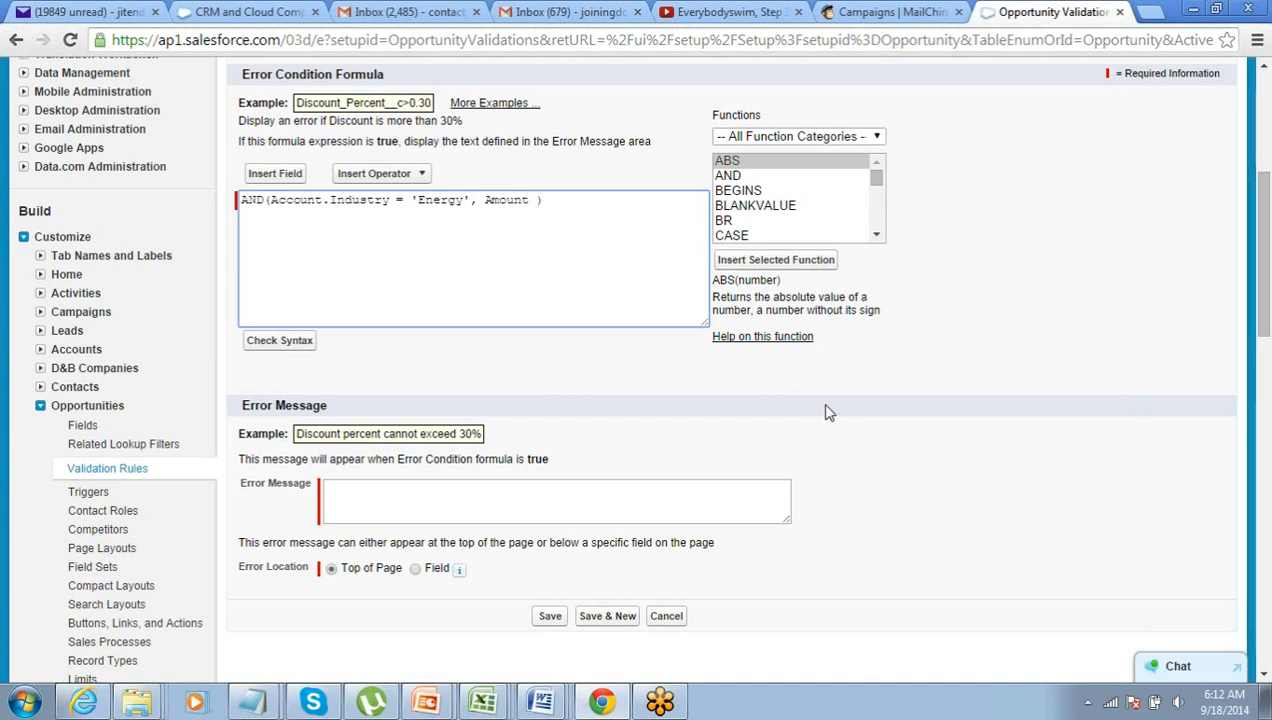
type(" < 2")
type("0")
type("000")
key("End")
- Enter the message 'For any Opportunity from Energy Industry, AMount can not be less than 20K' and check syntax
left_click(565, 501)
type("For ")
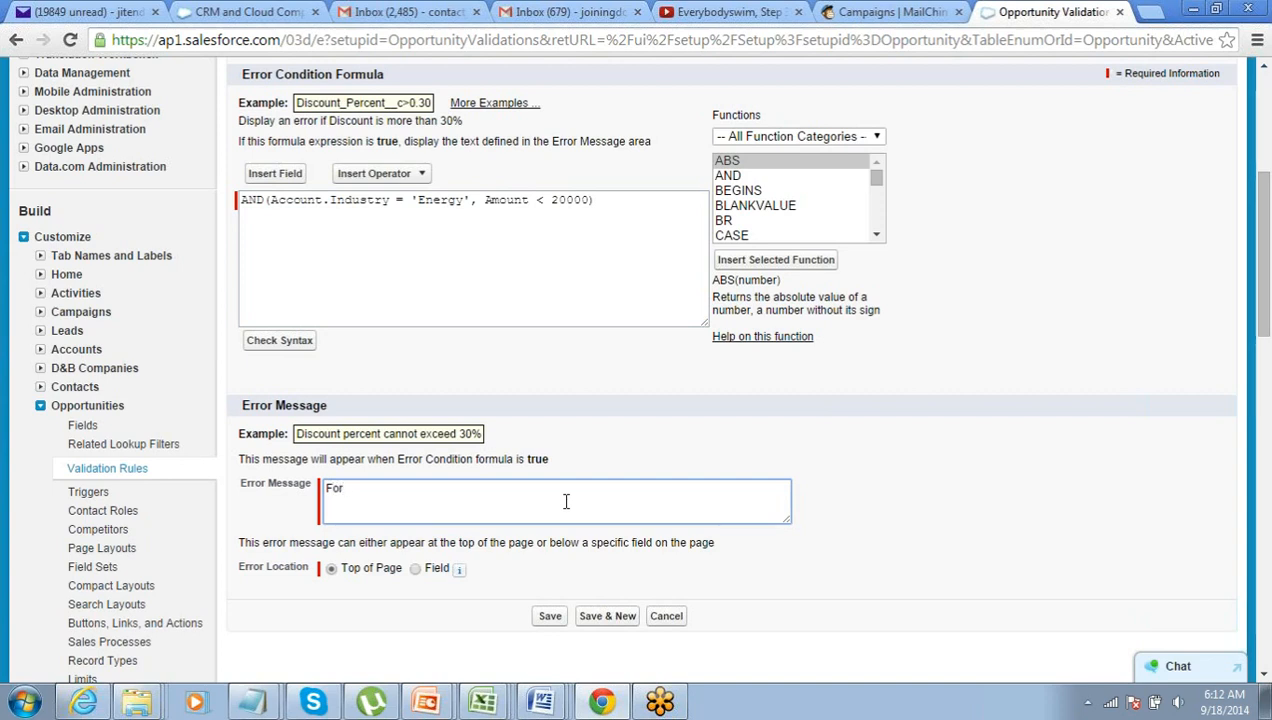
type("any Opportunit")
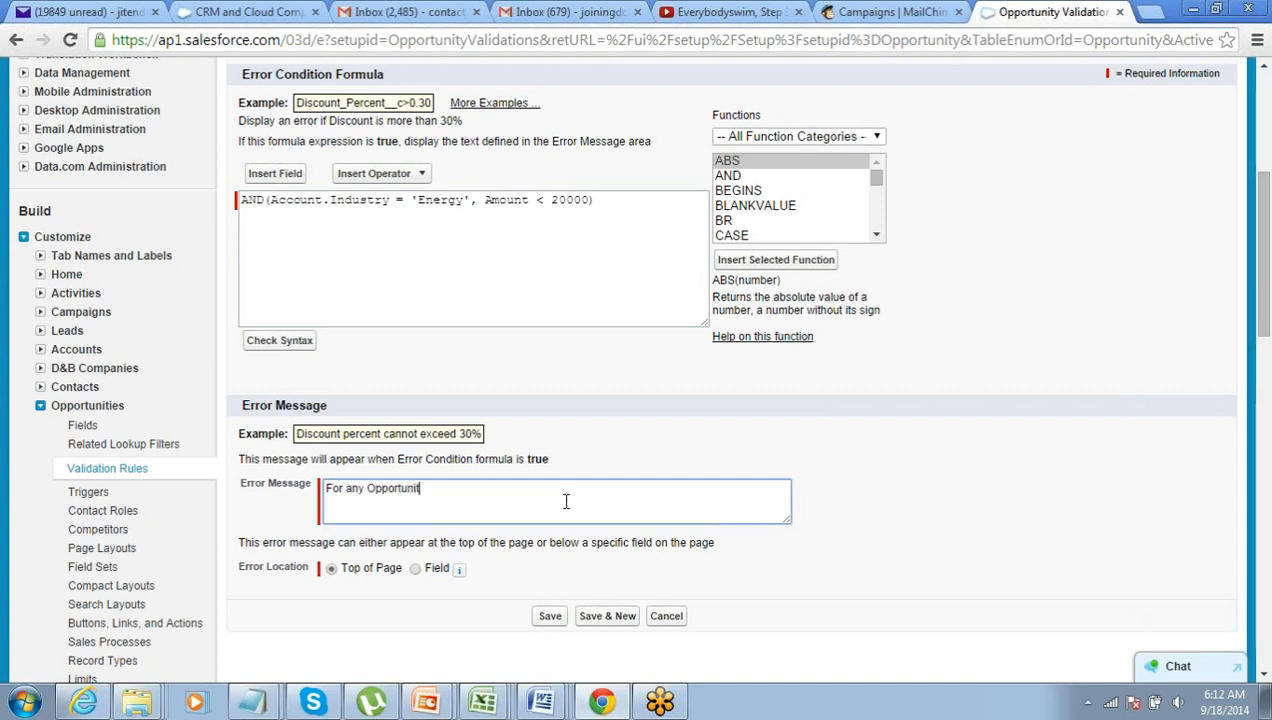
type("y from Ene")
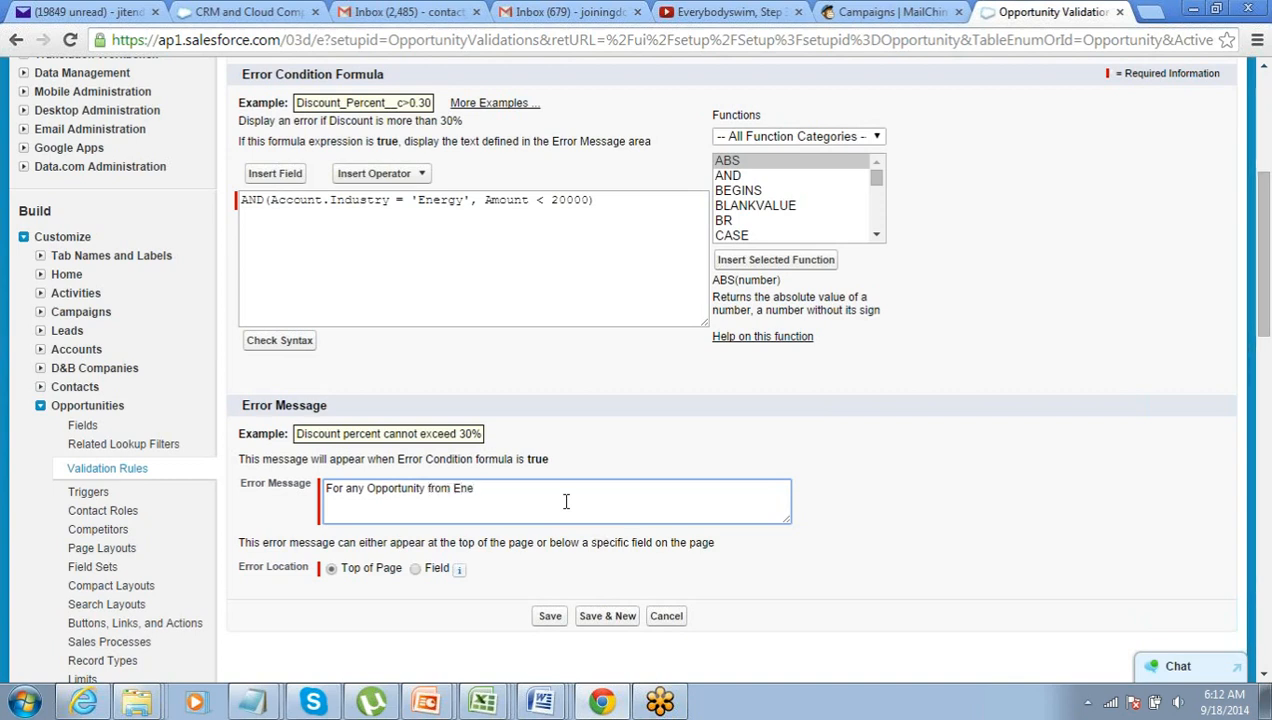
type("rgy Industry")
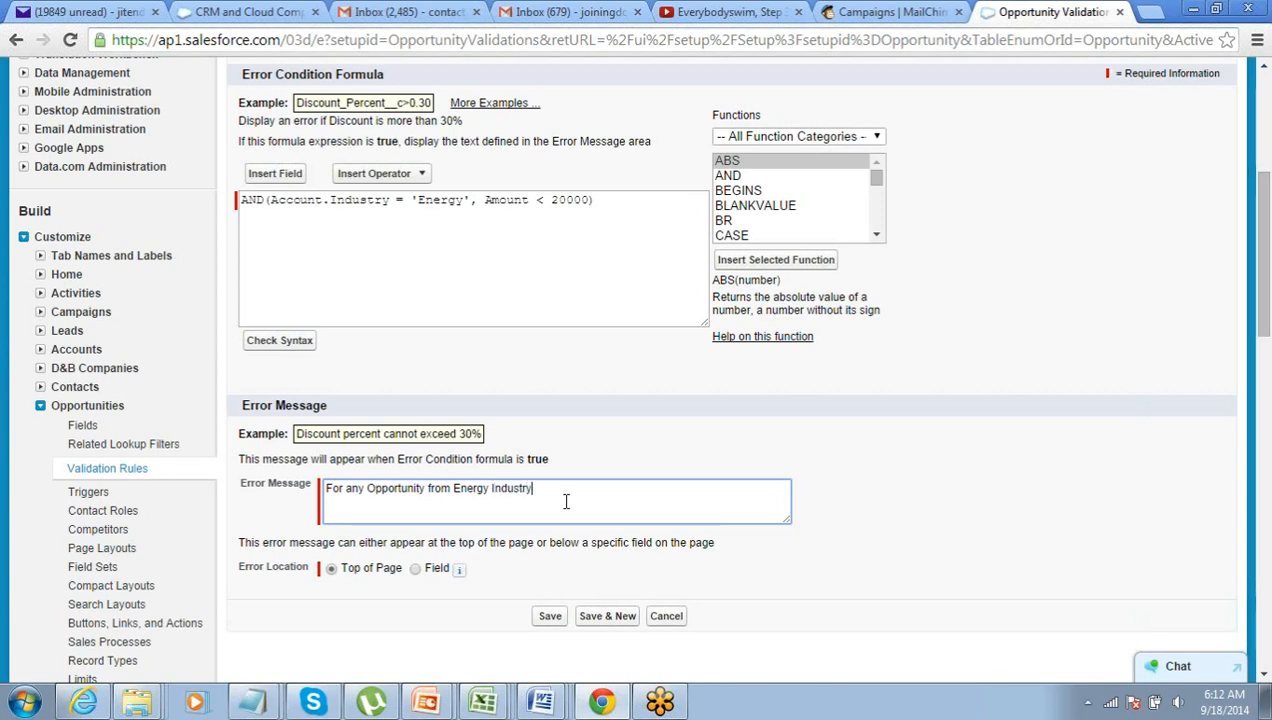
type(", AMount can nto")
key("BackSpace")
type("ot be less than 20K")
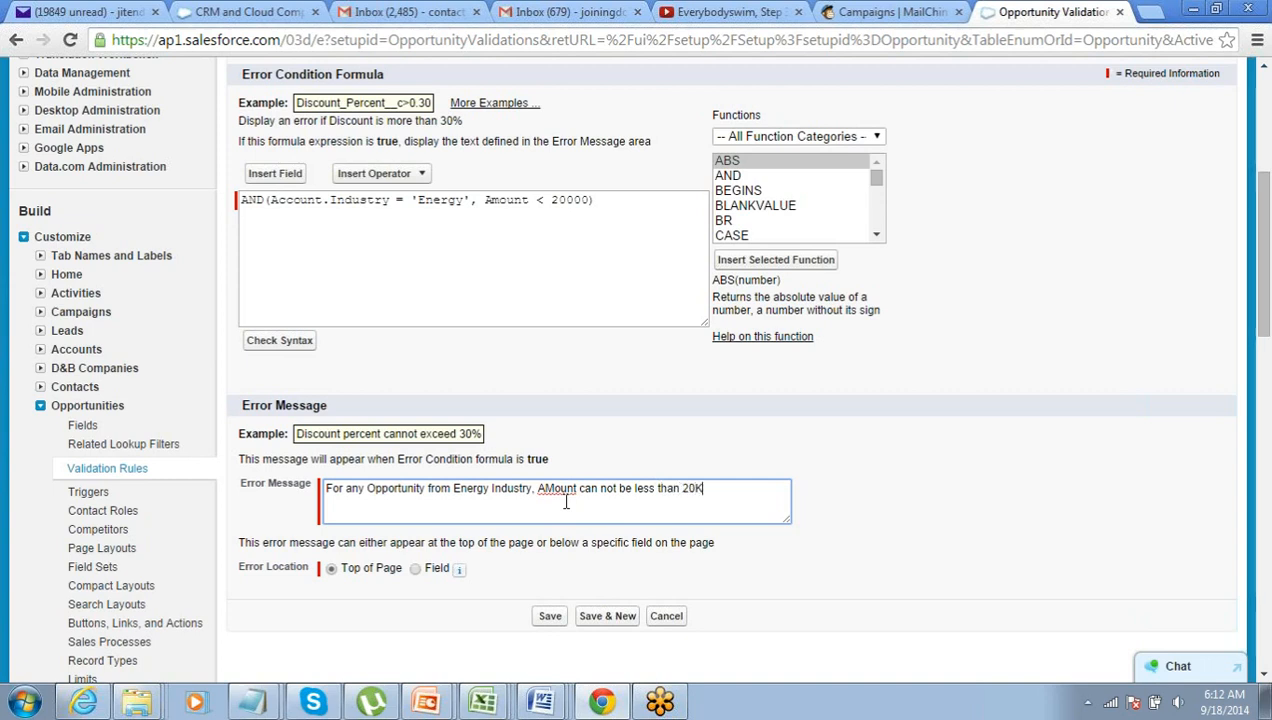
left_click(296, 344)
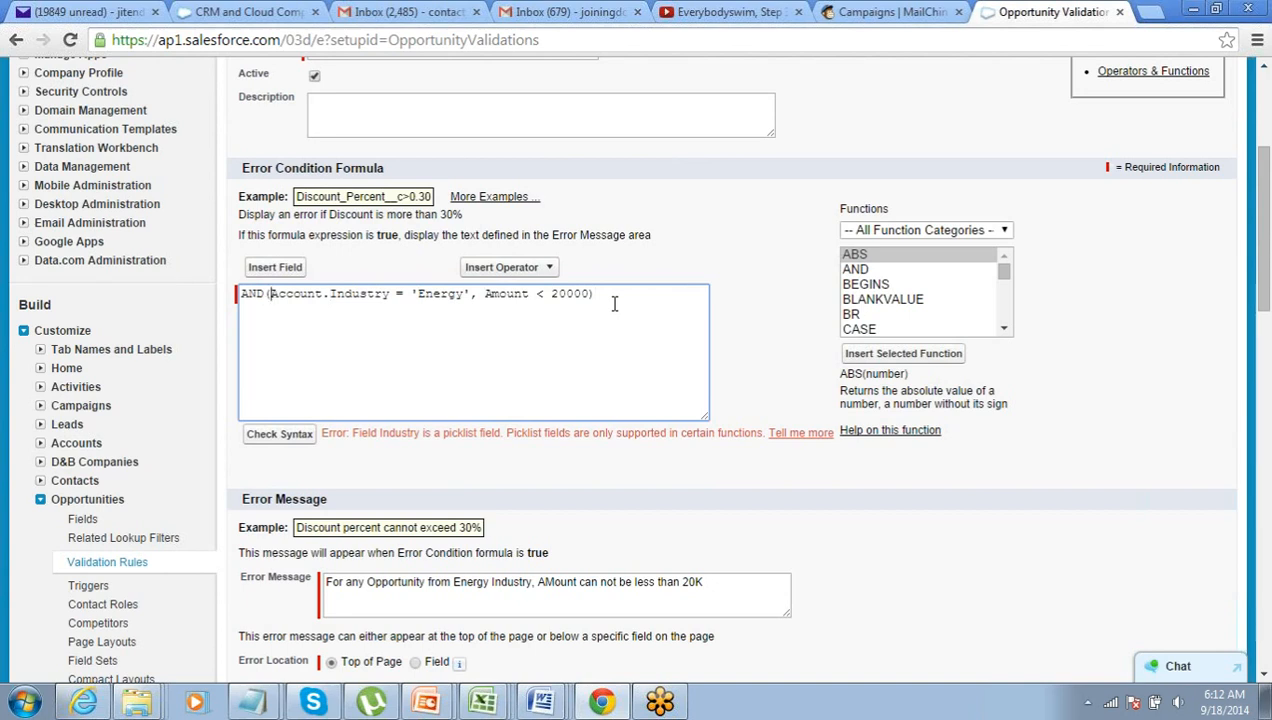
- Wrap the picklist as Text(Account.Industry) and recheck syntax, confirming no errors
type("Text")
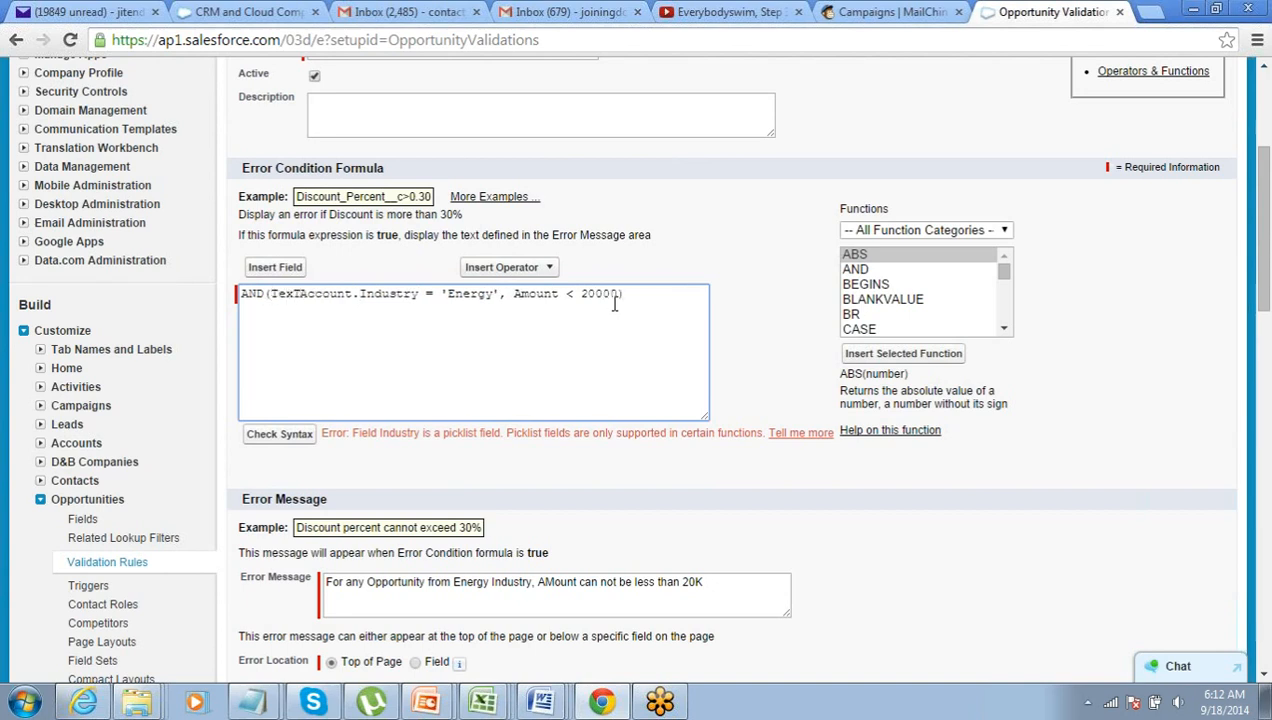
type("(")
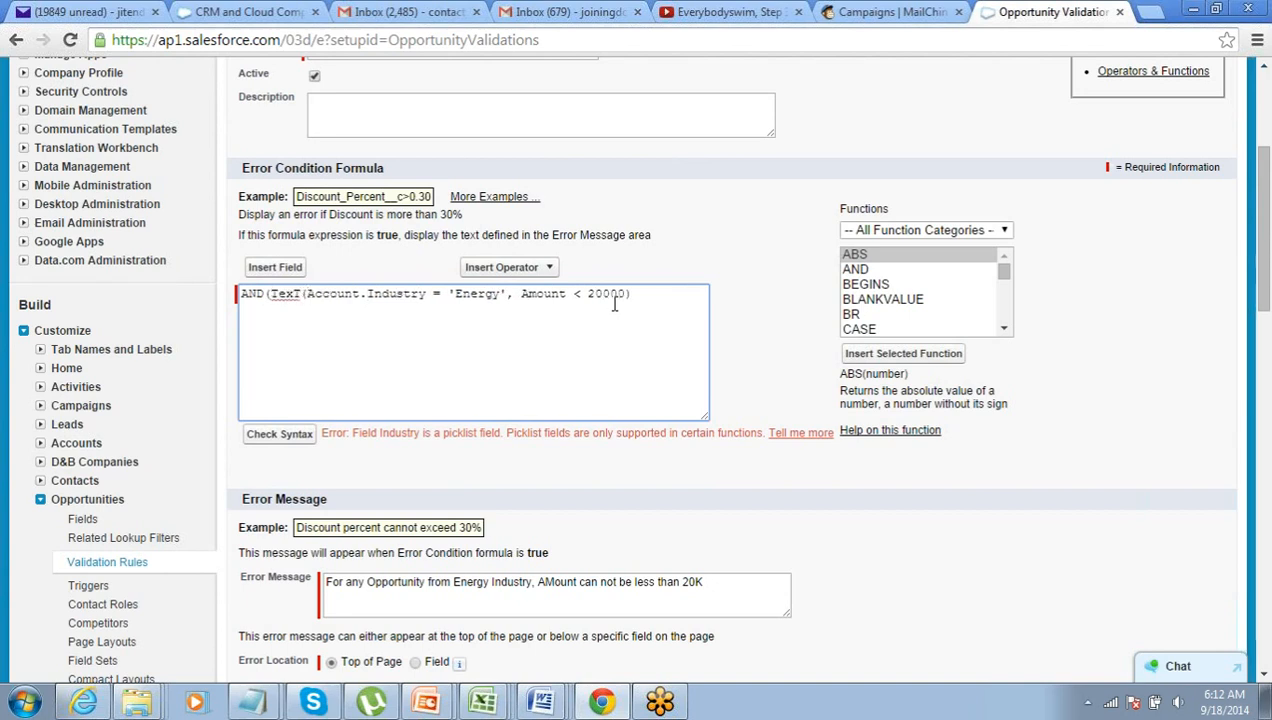
key("Left")
key("shift+Left")
key("Right")
key("Right")
key("Right")
key("Right")
key("Right")
key("Right")
key("Right")
key("Right")
key("Right")
key("Right")
key("Right")
key("Right")
key("Left")
key("Left")
key("Left")
key("Left")
type(")")
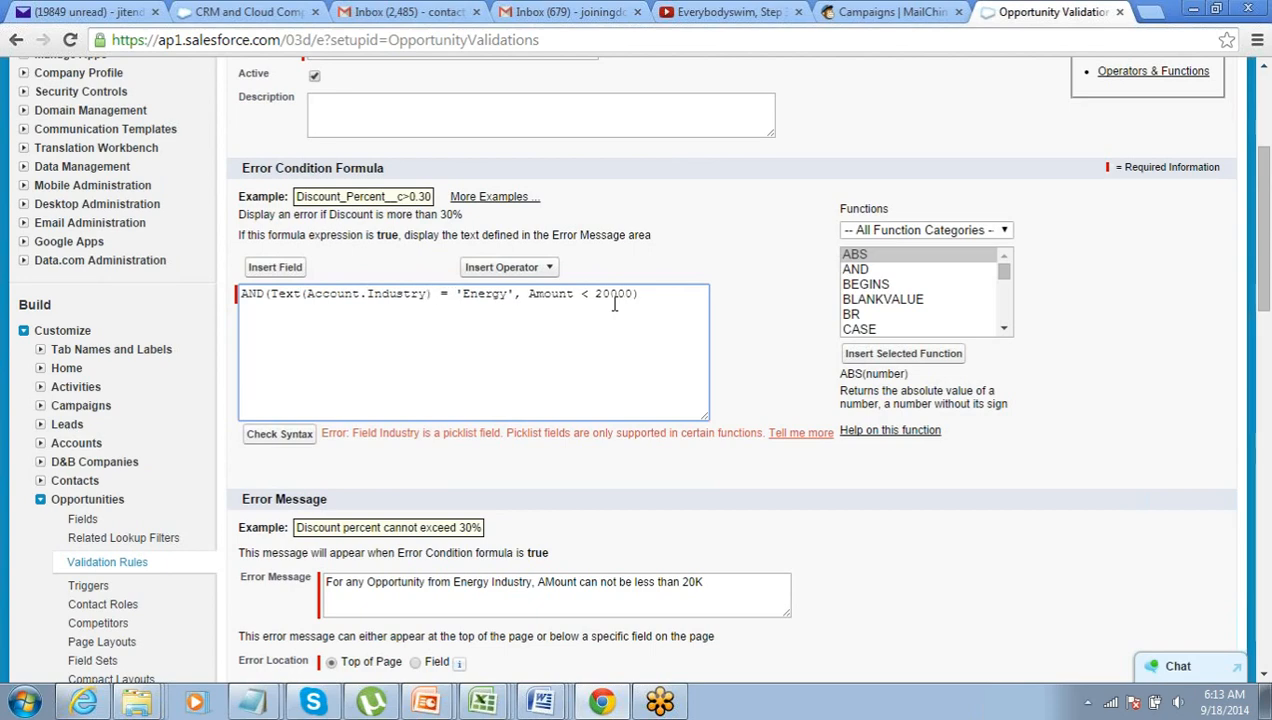
left_click(279, 437)
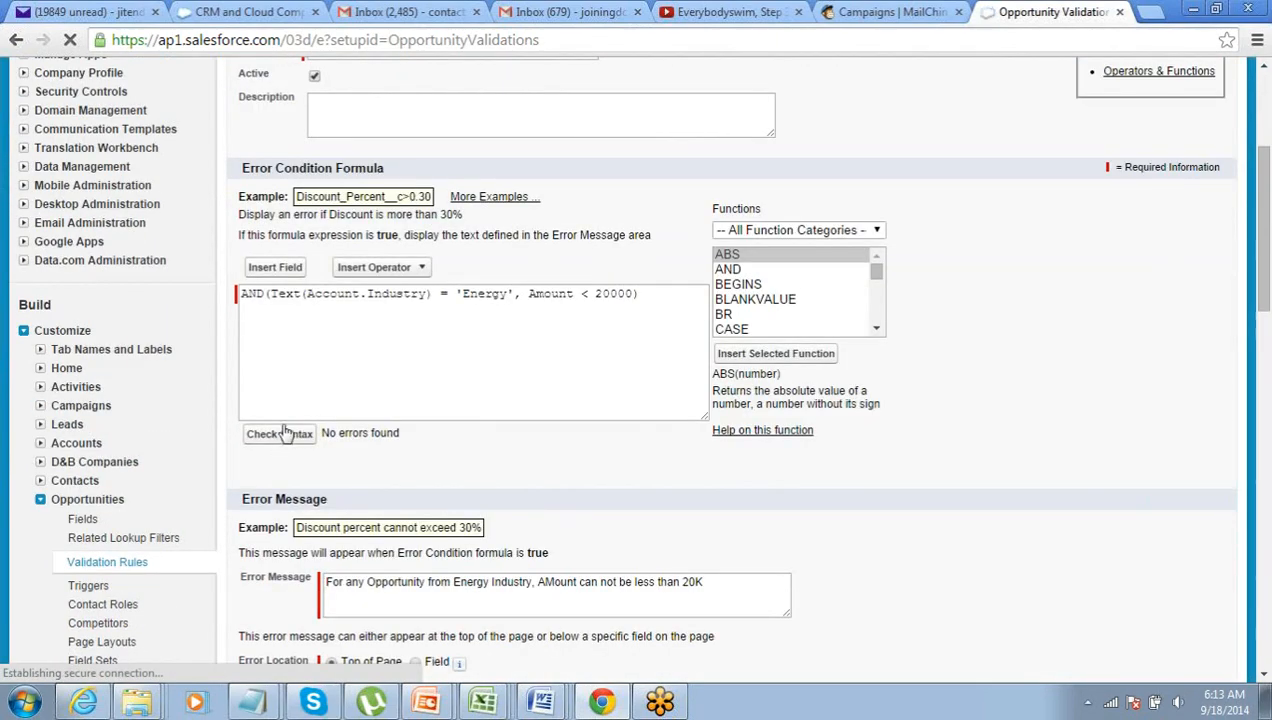
left_click(274, 297)
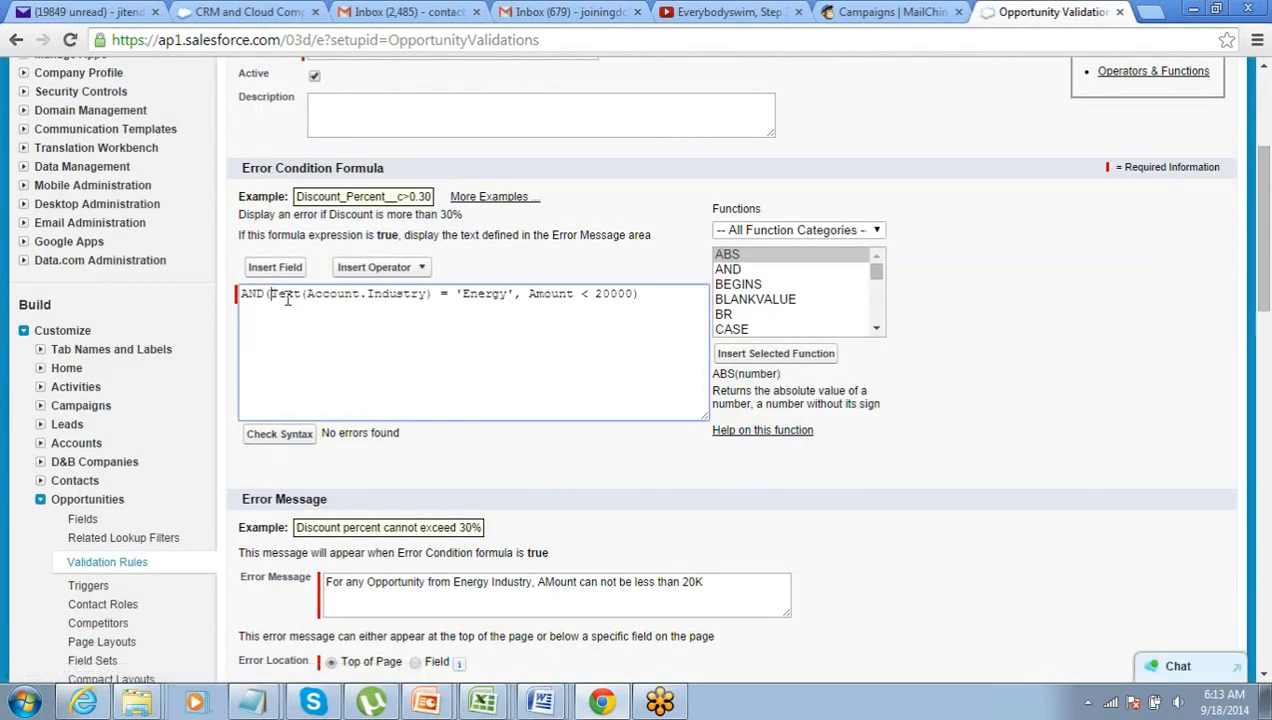
key("Return")
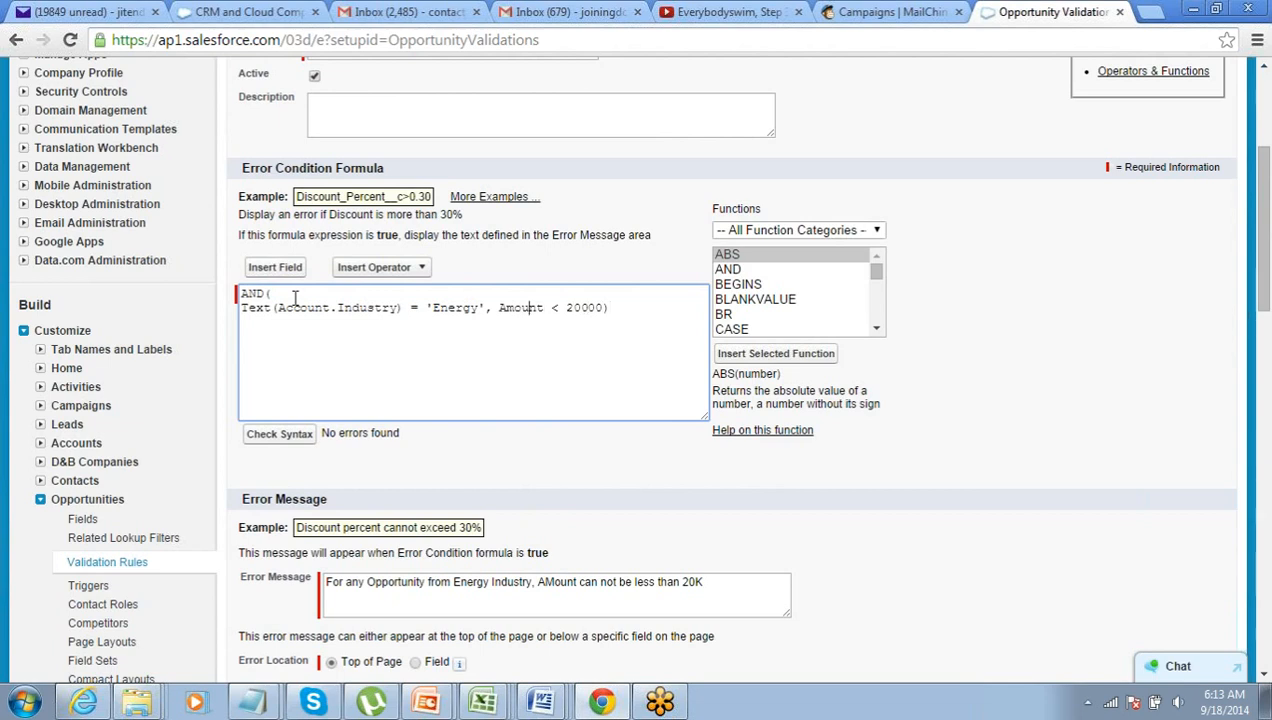
key("Return")
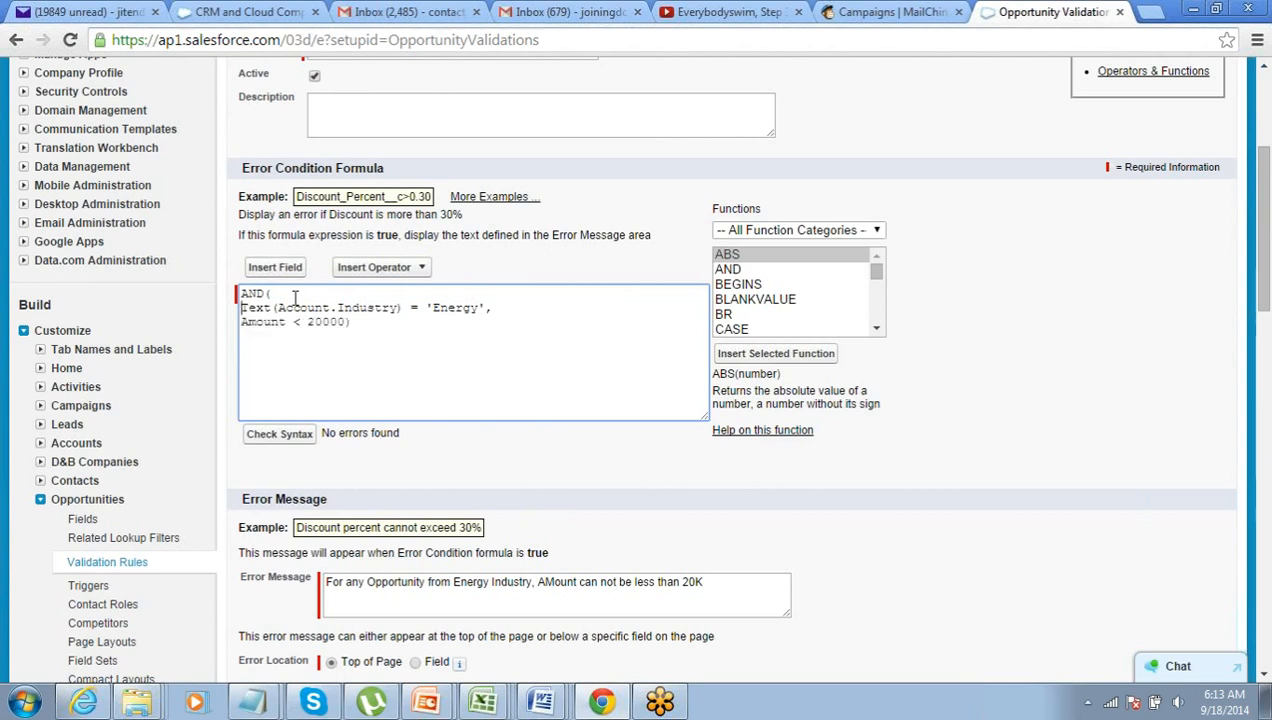
key("shift+Down")
key("shift+Left")
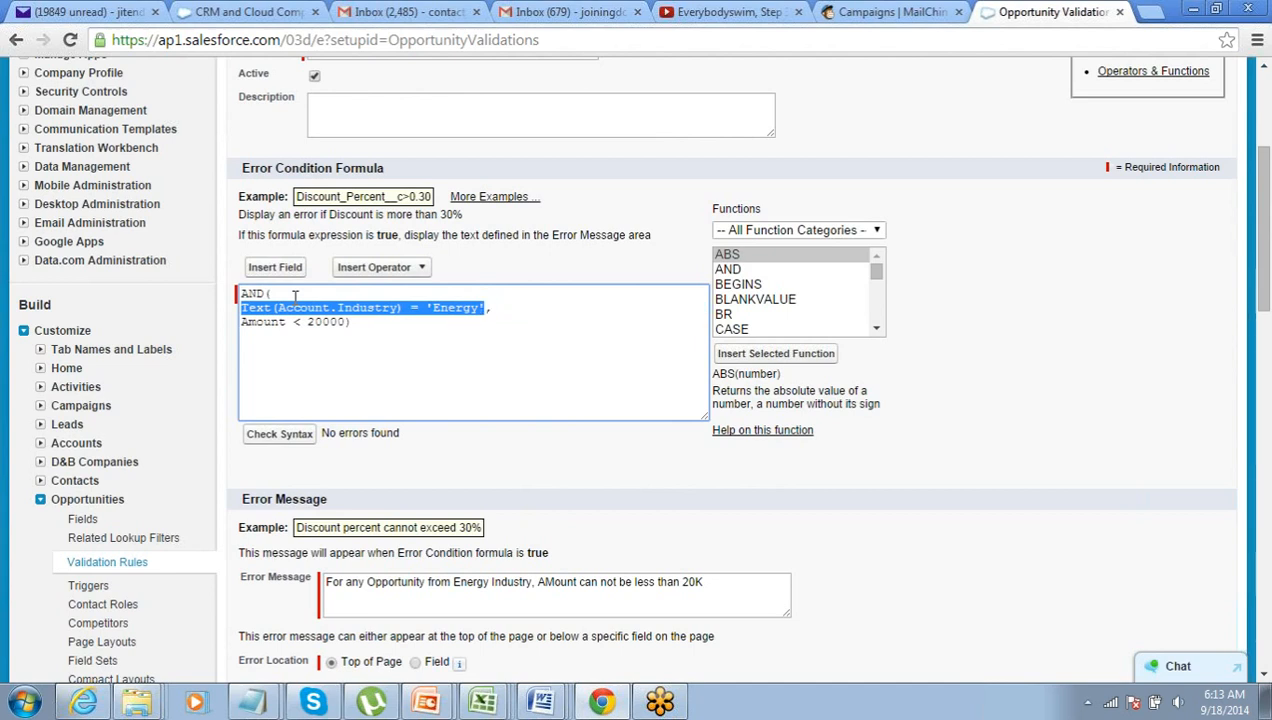
key("Right")
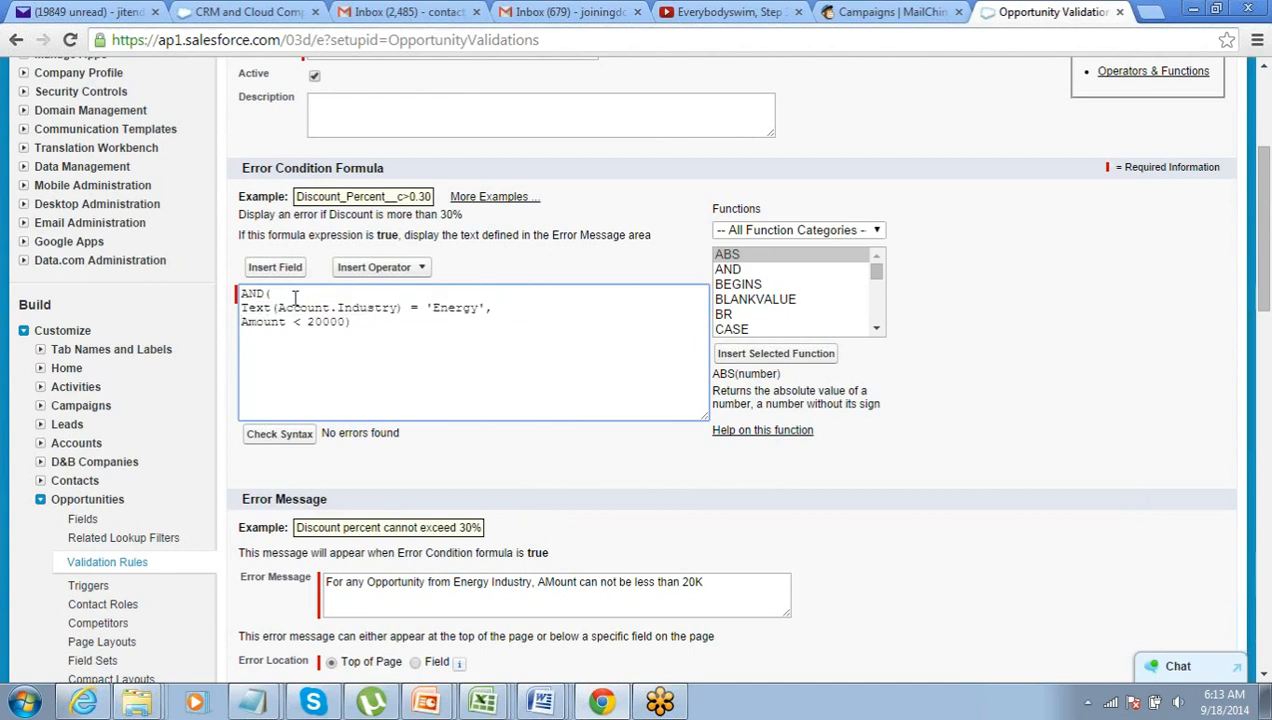
key("shift+End")
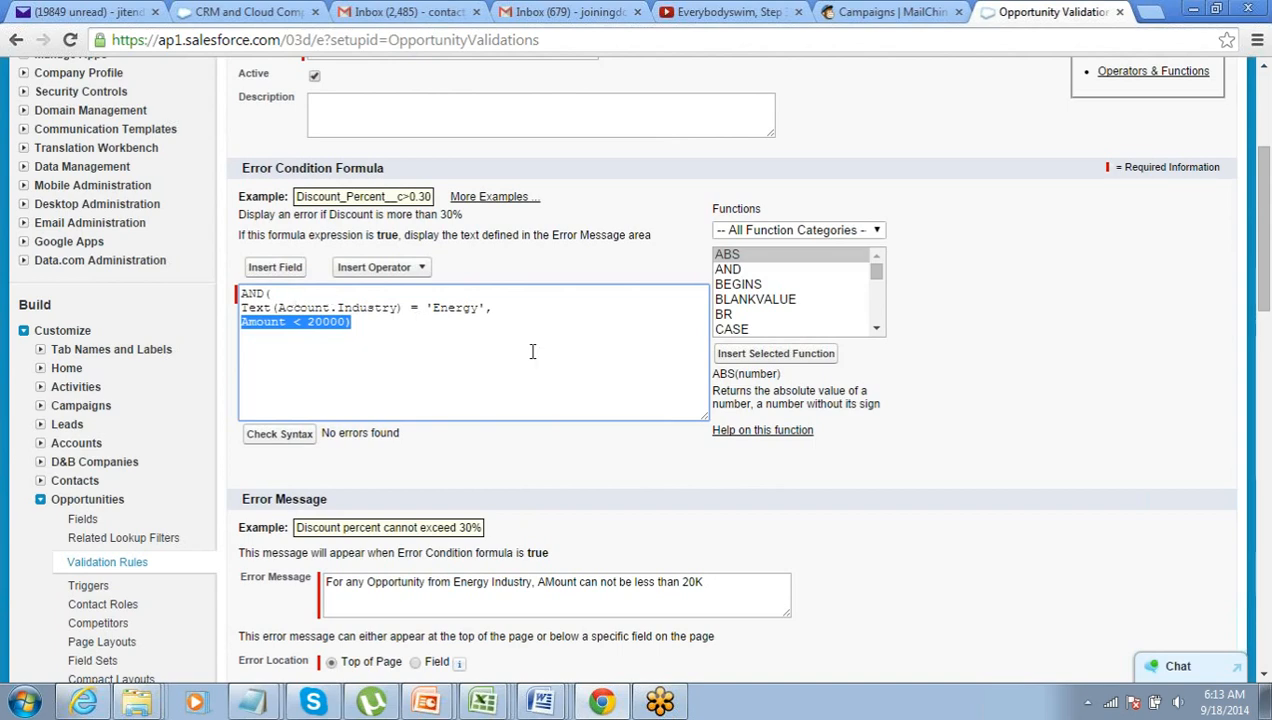
scroll(563, 427, "up", 3)
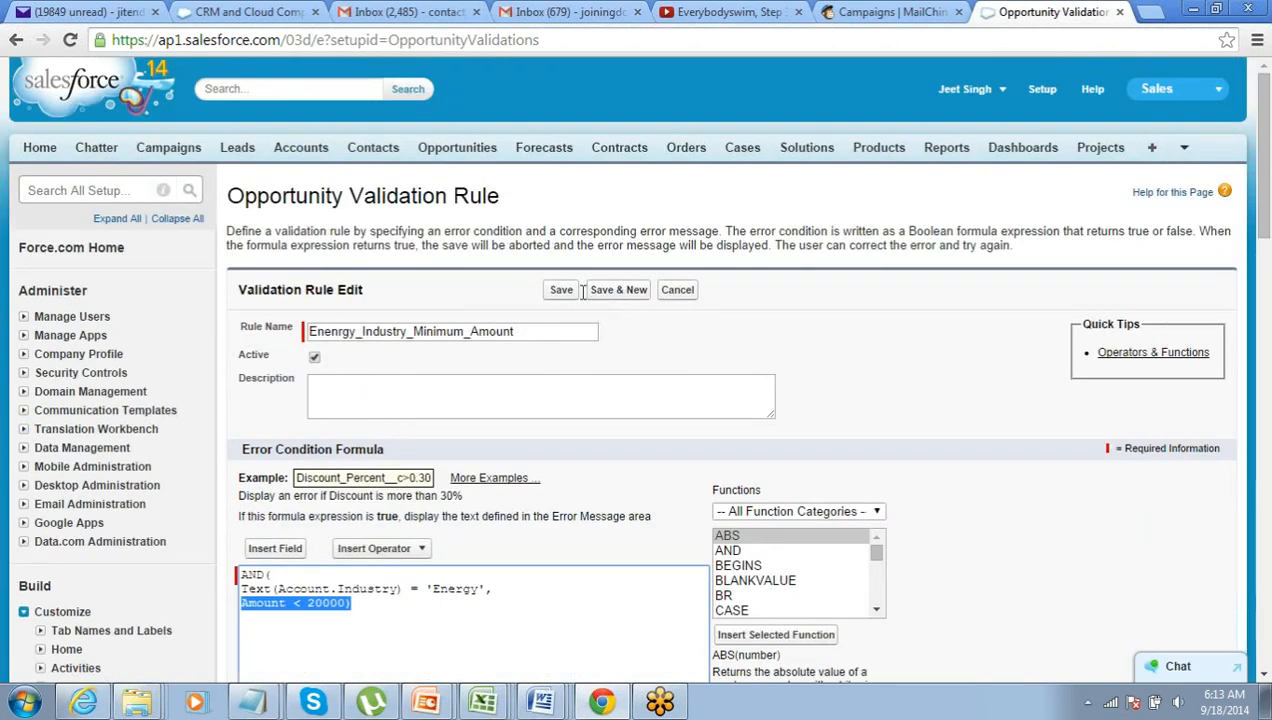
- Save the Energy industry minimum-amount validation rule and go to the Opportunities home page
left_click(563, 296)
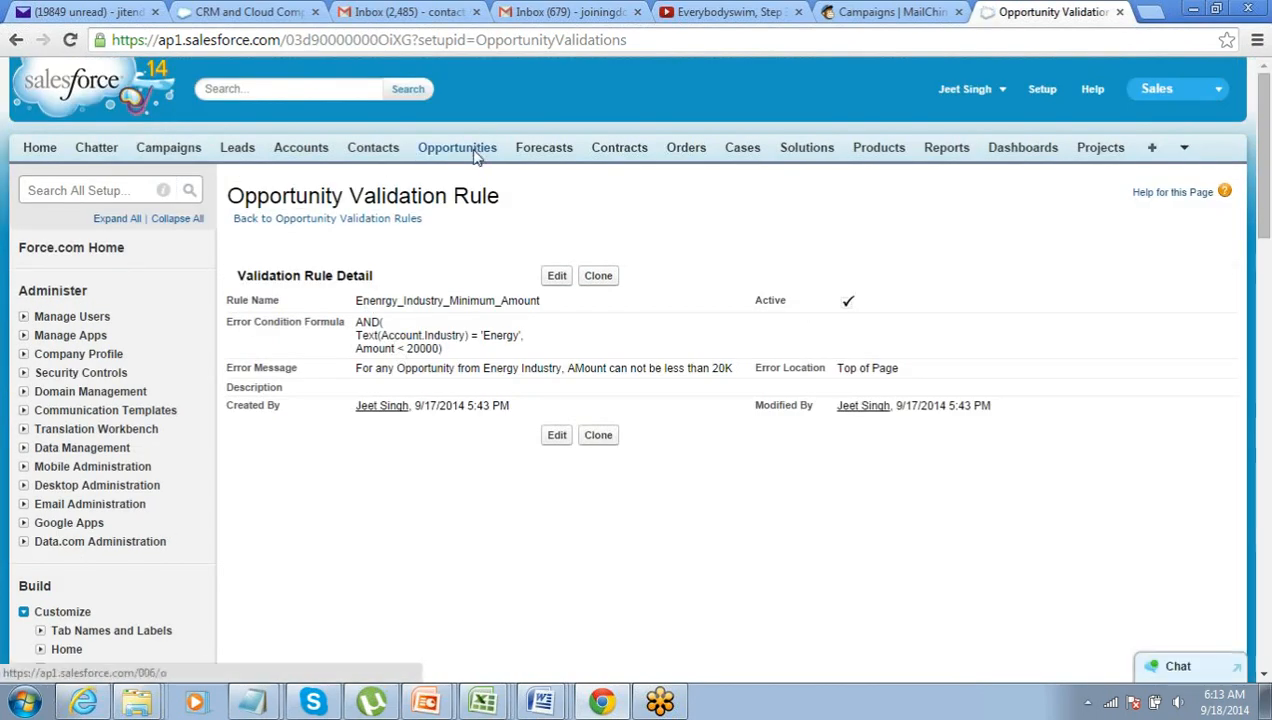
left_click(477, 155)
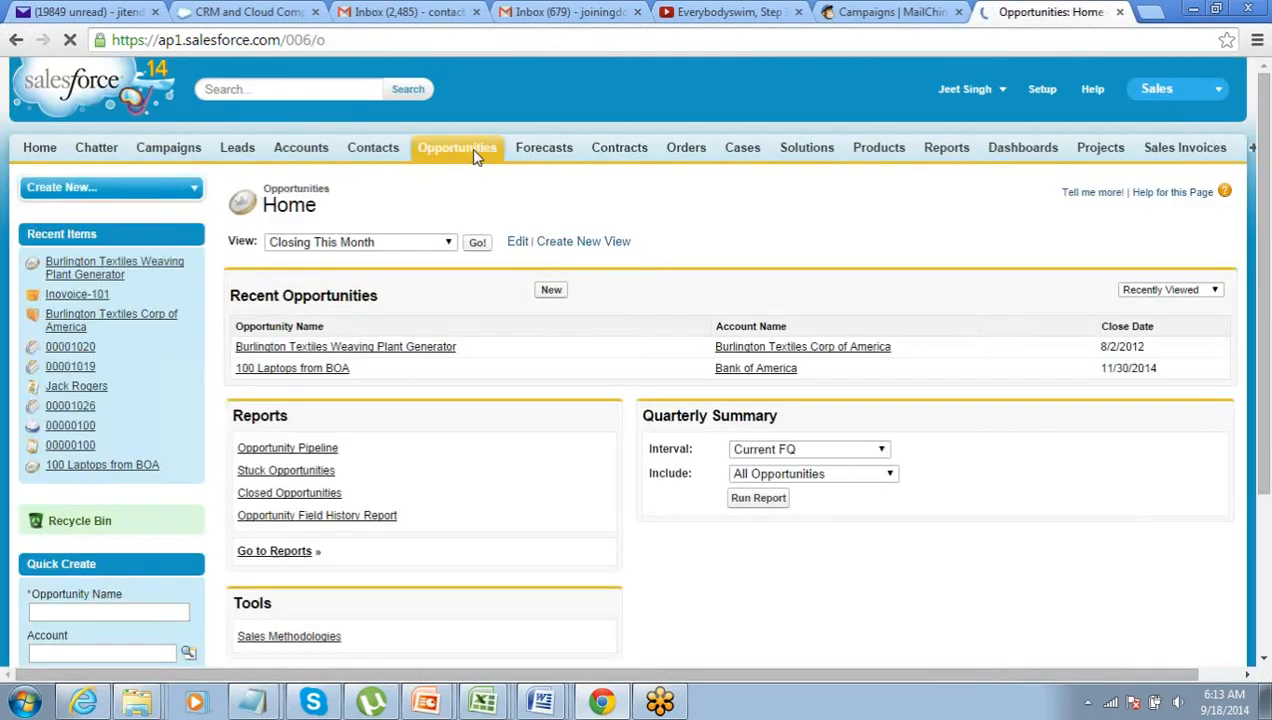
- Create a new opportunity, searching 'united' to set its account to United Oil & Gas Corp
left_click(549, 291)
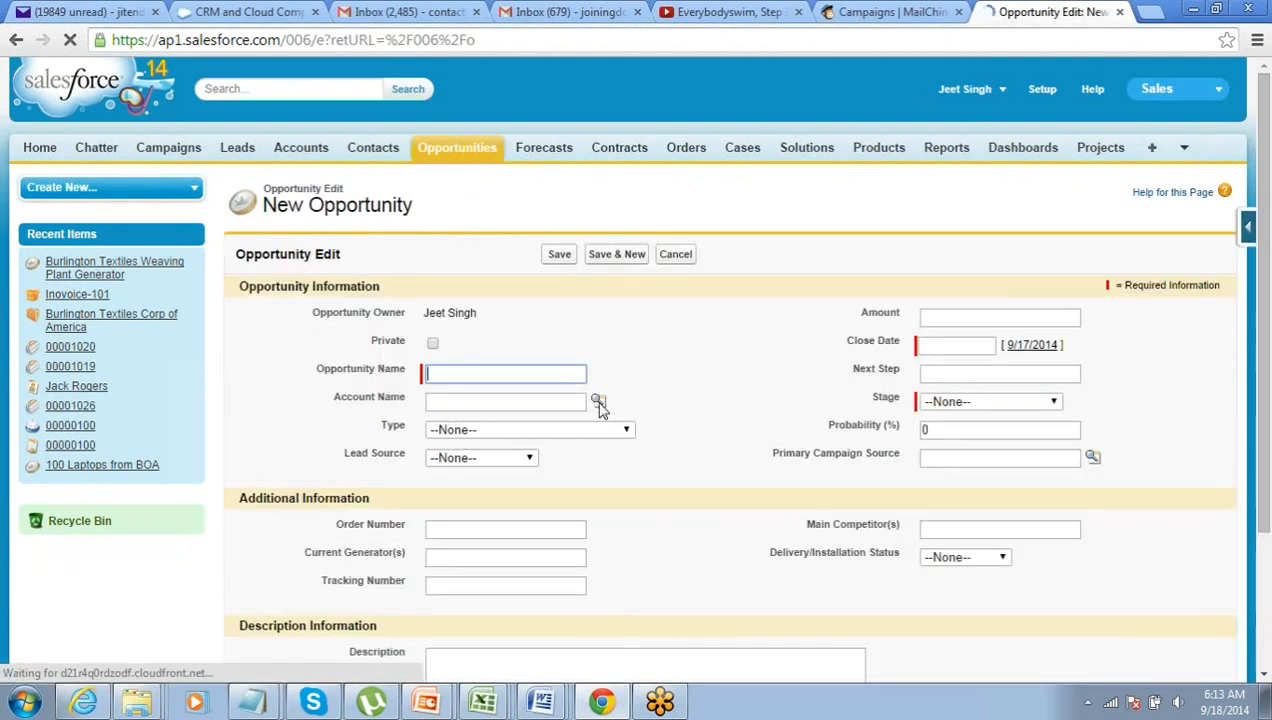
left_click(597, 401)
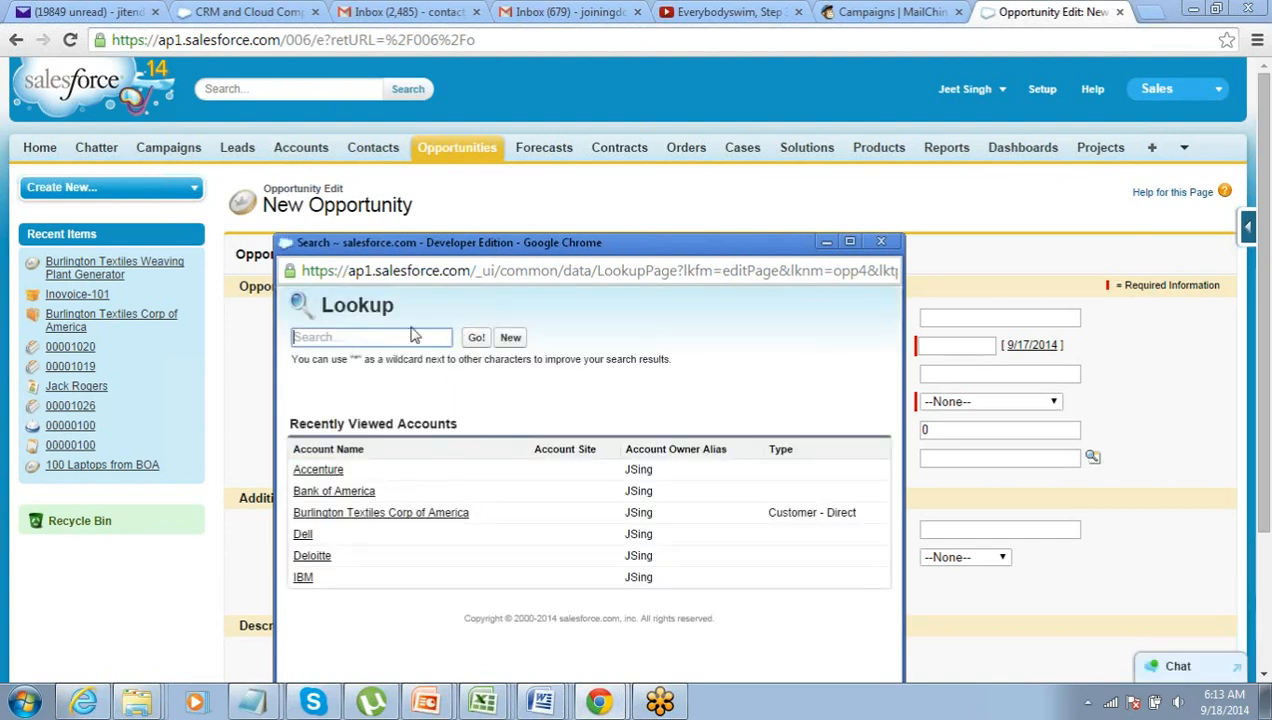
type("oi")
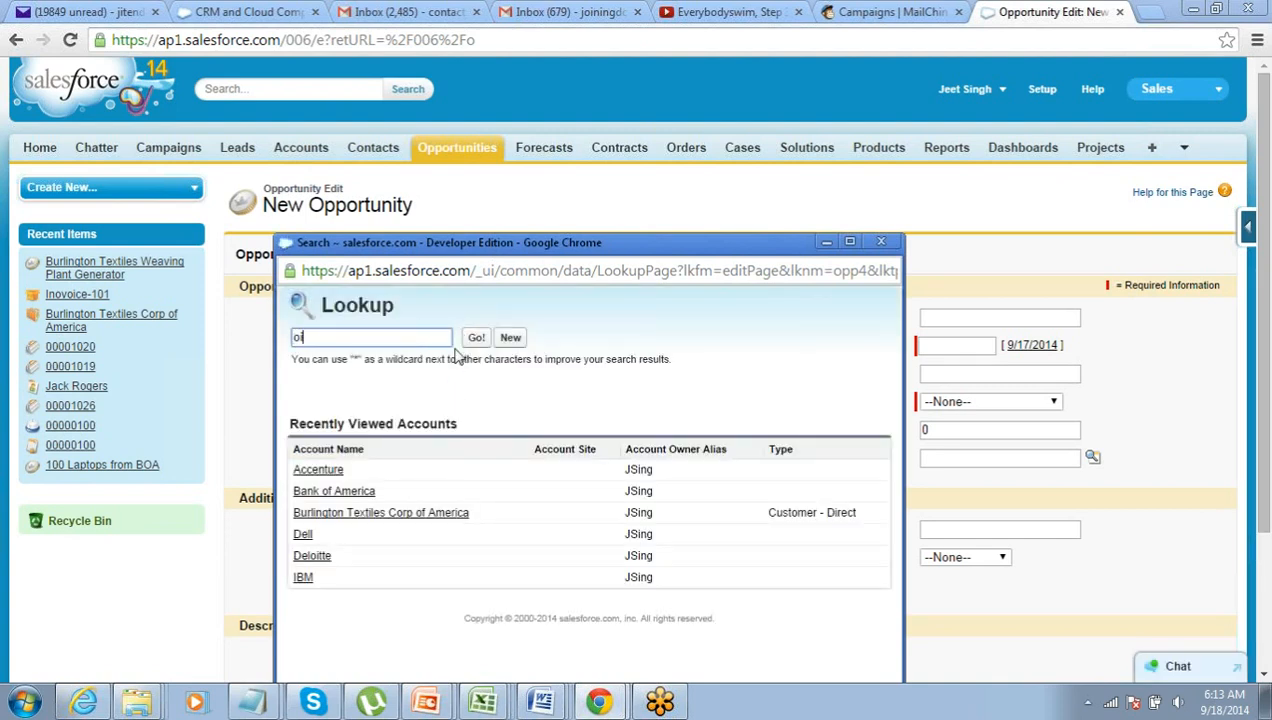
type("l")
left_click(476, 339)
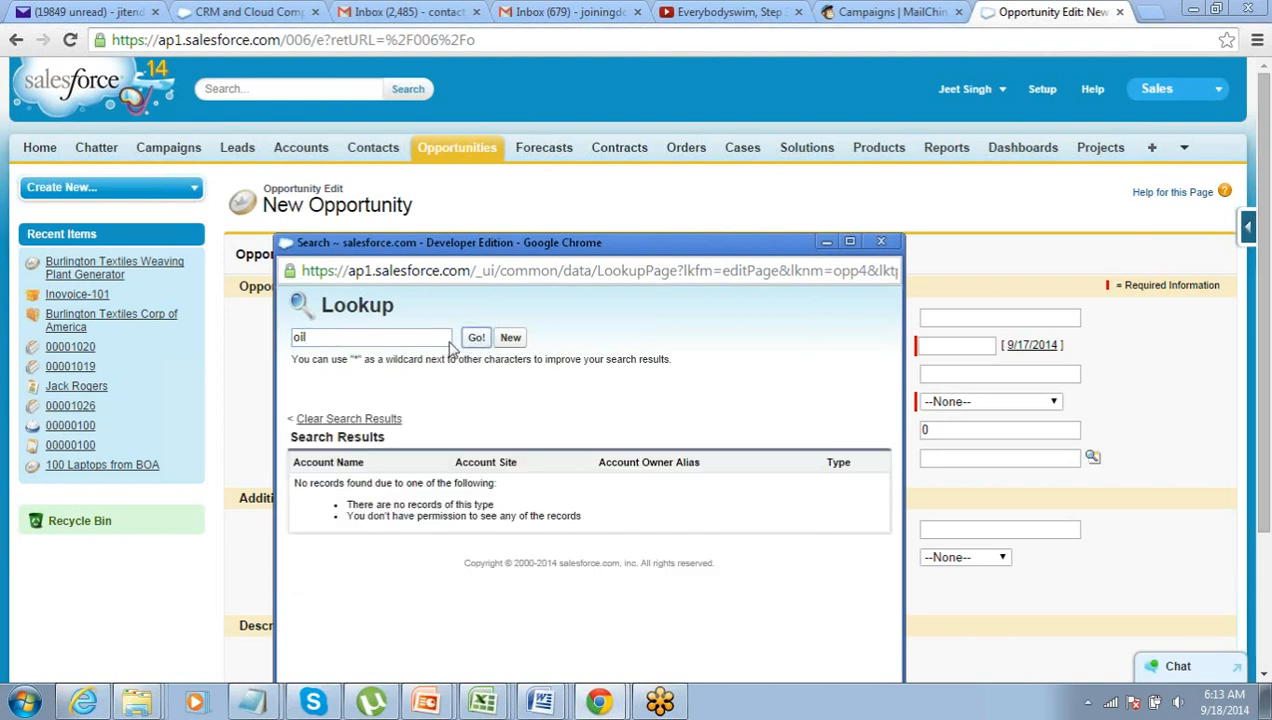
type("uni")
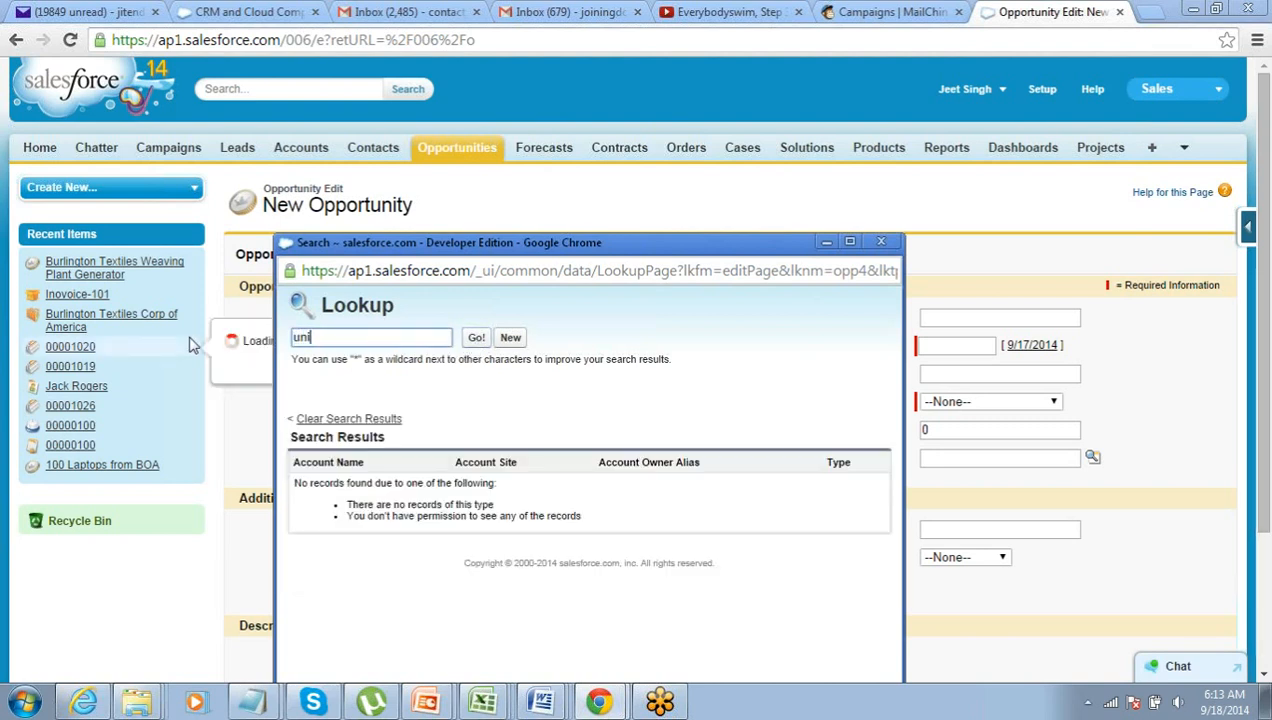
type("ted")
key("Return")
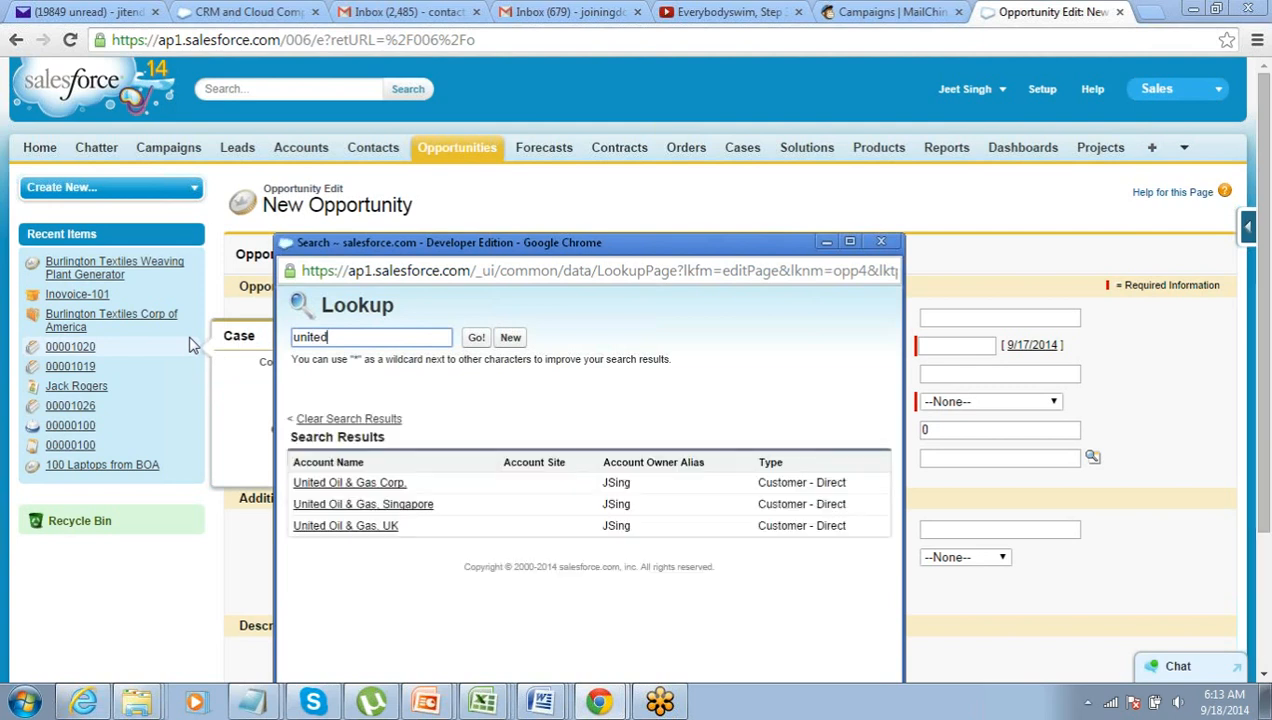
left_click(366, 482)
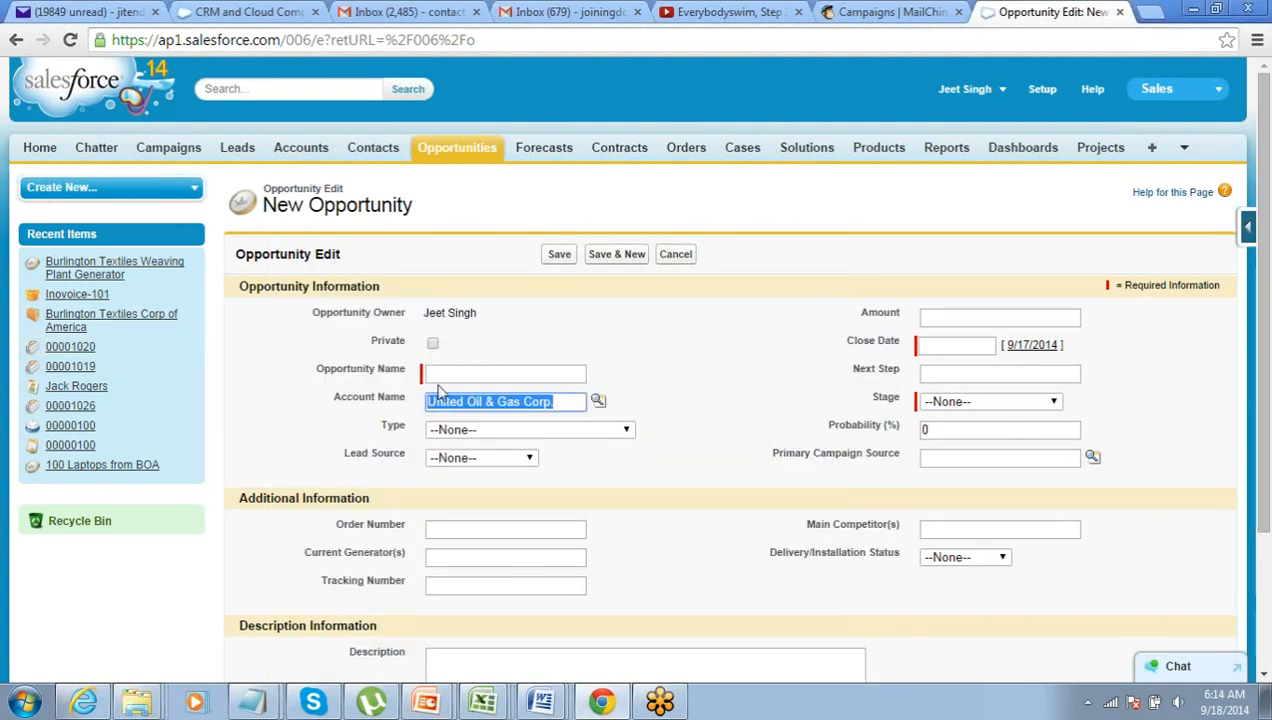
- Save opportunity op89 with amount 18000, close date 9/29/2014 and stage Needs Analysis
left_click(438, 373)
type("op89")
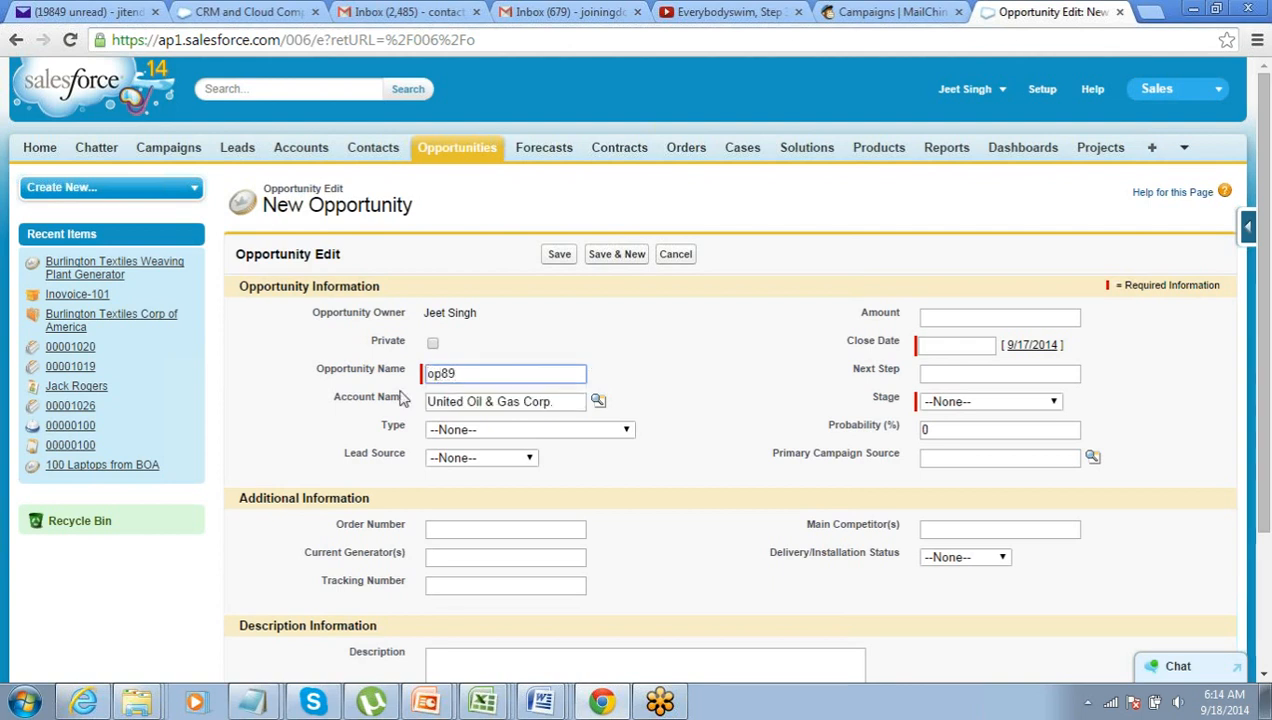
left_click(310, 418)
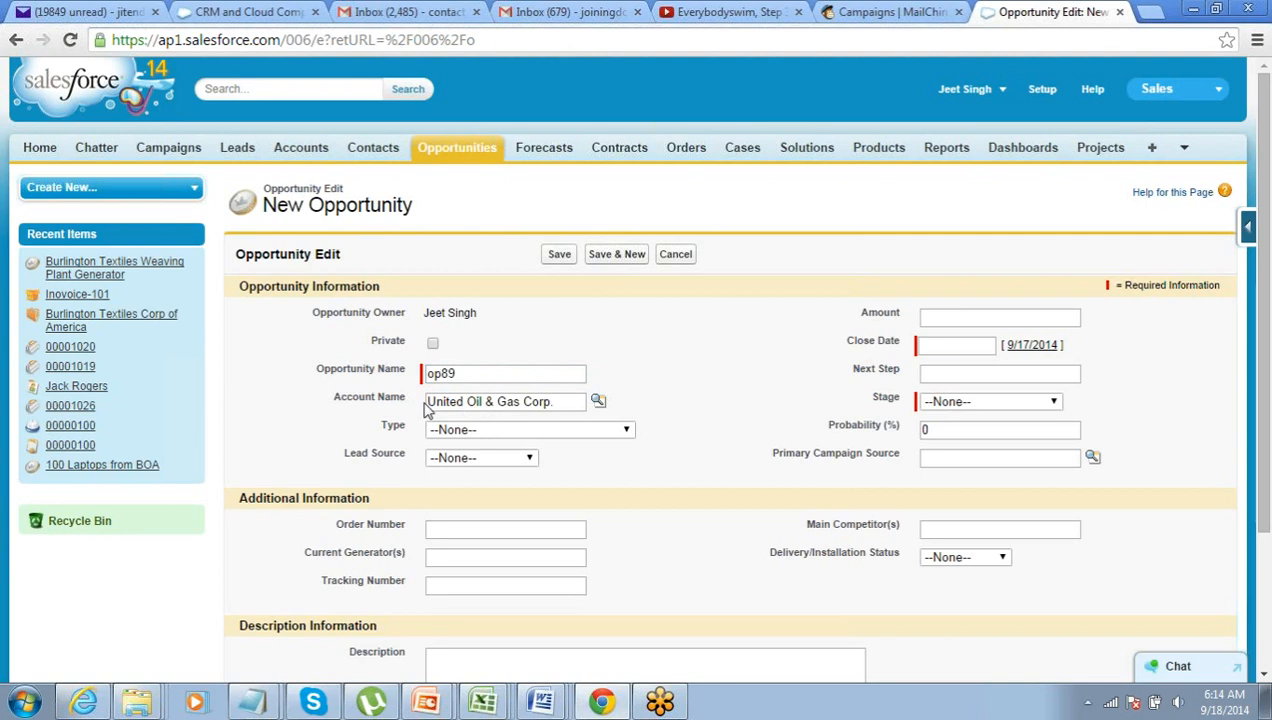
left_click(948, 318)
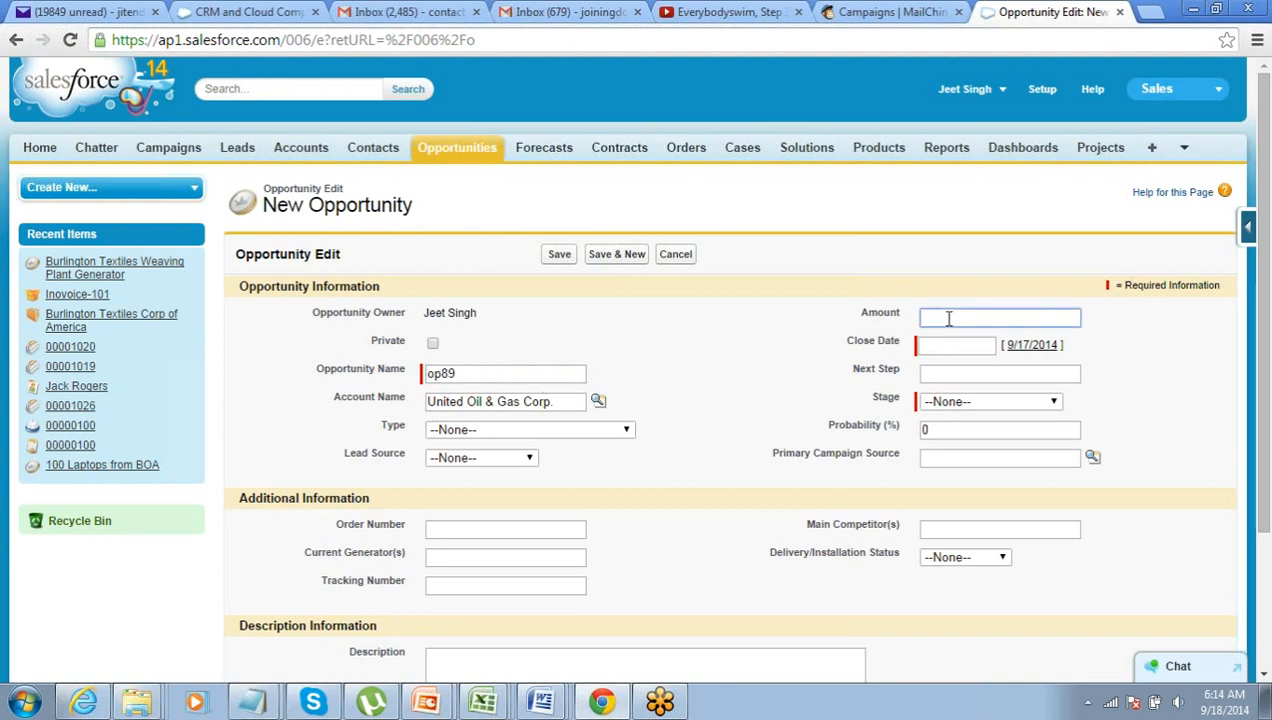
type("18000")
left_click(950, 345)
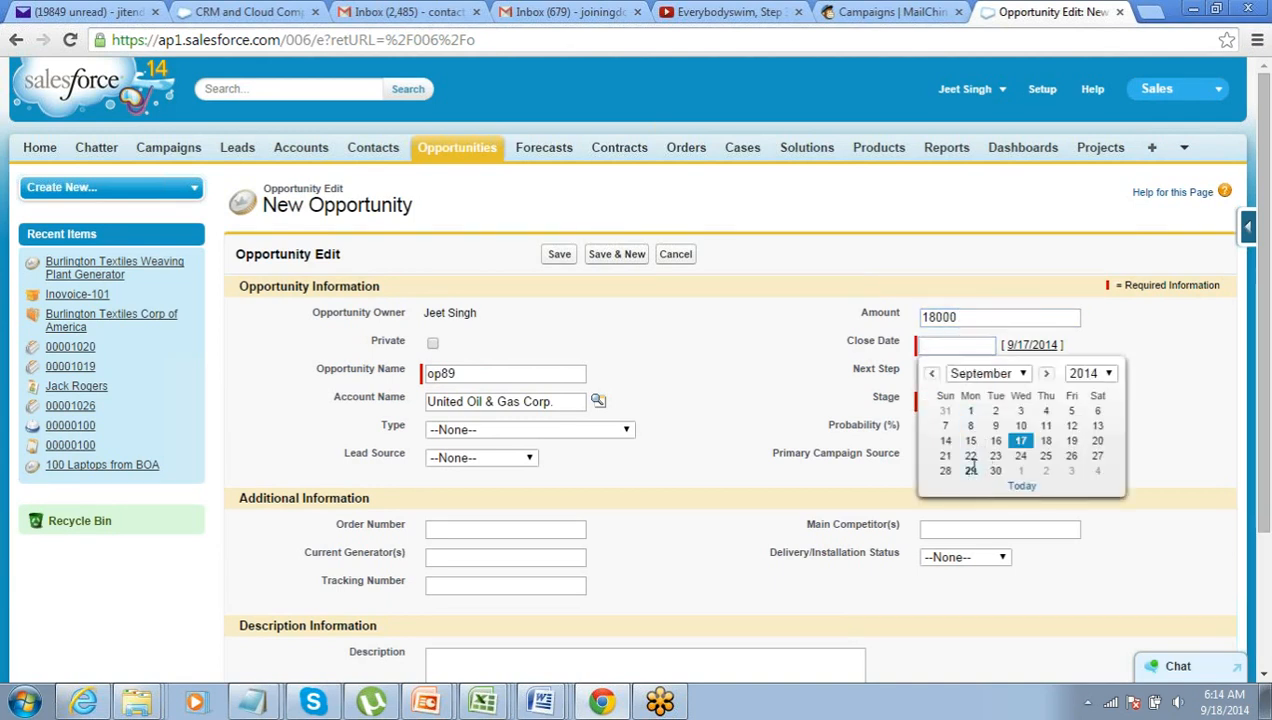
left_click(970, 471)
left_click(956, 401)
left_click(955, 462)
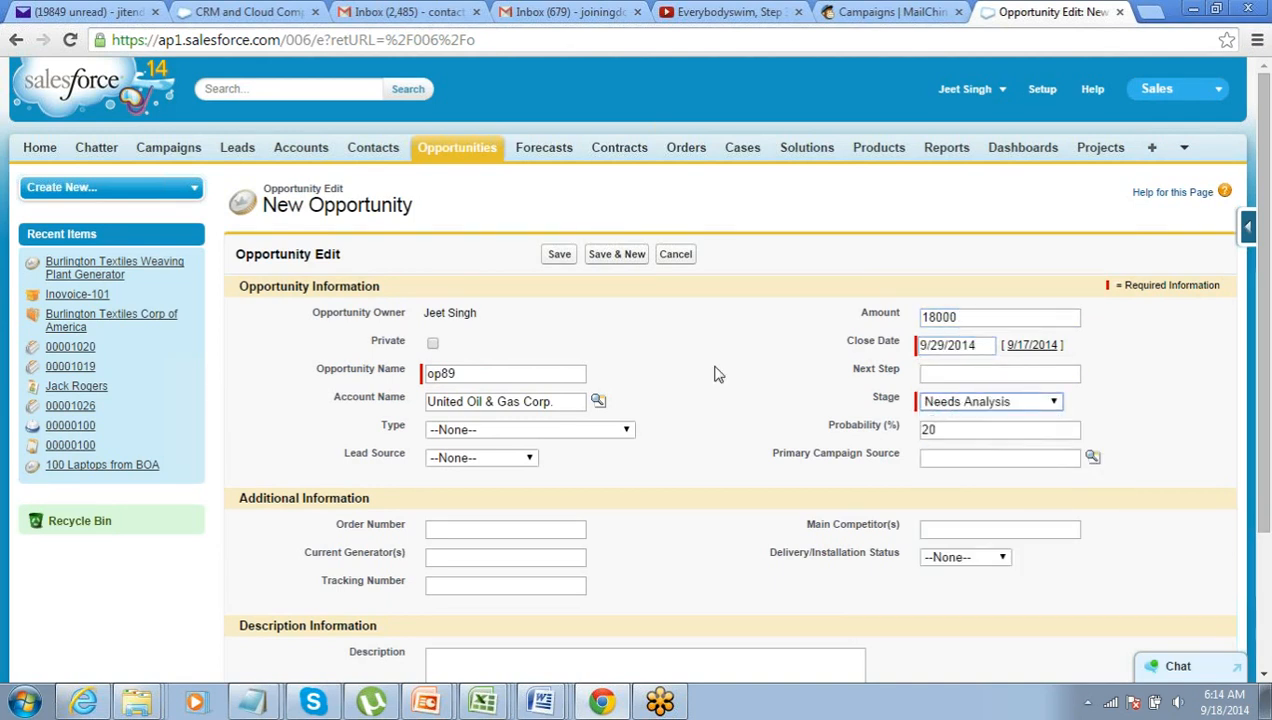
left_click(558, 255)
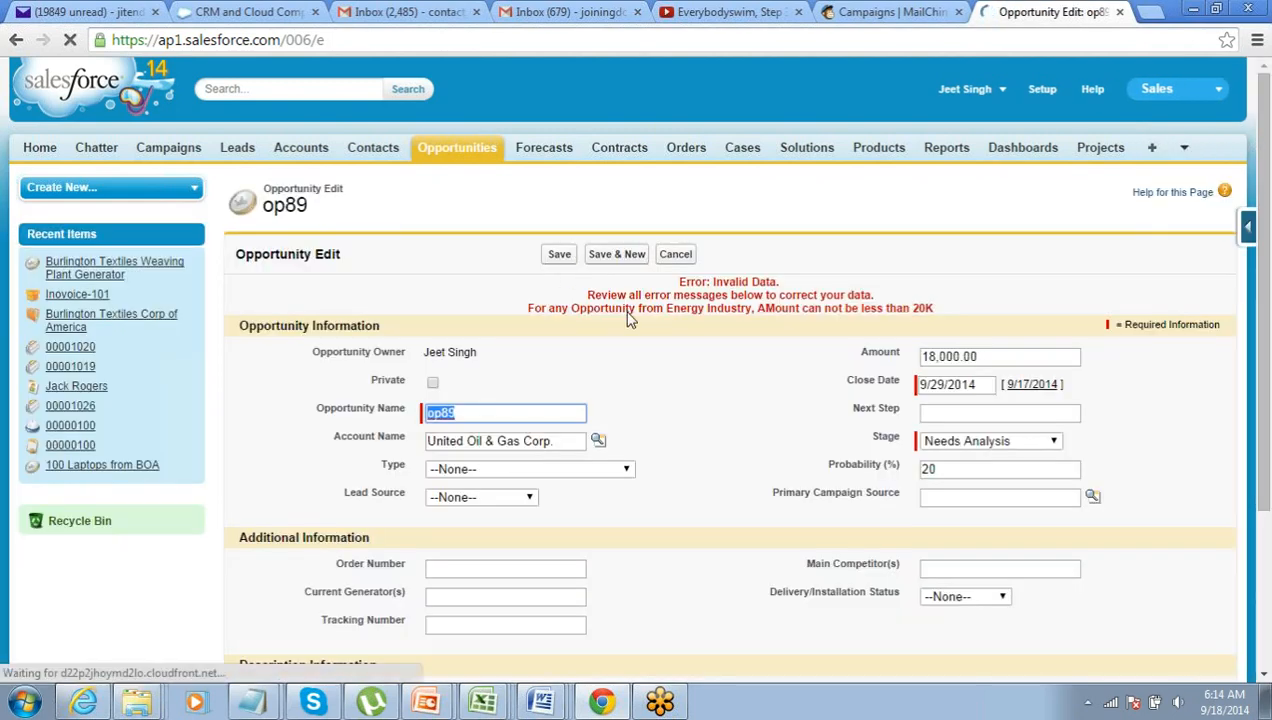
left_click_drag(529, 307, 937, 306)
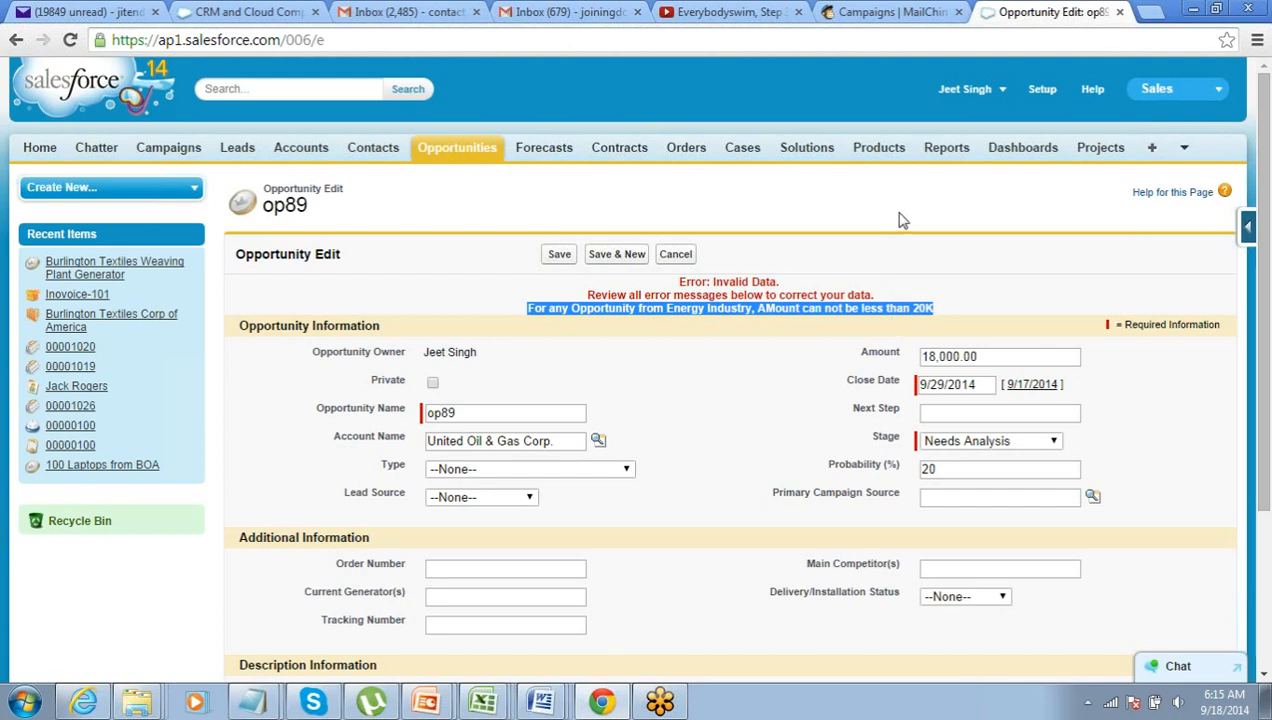
left_click(1246, 85)
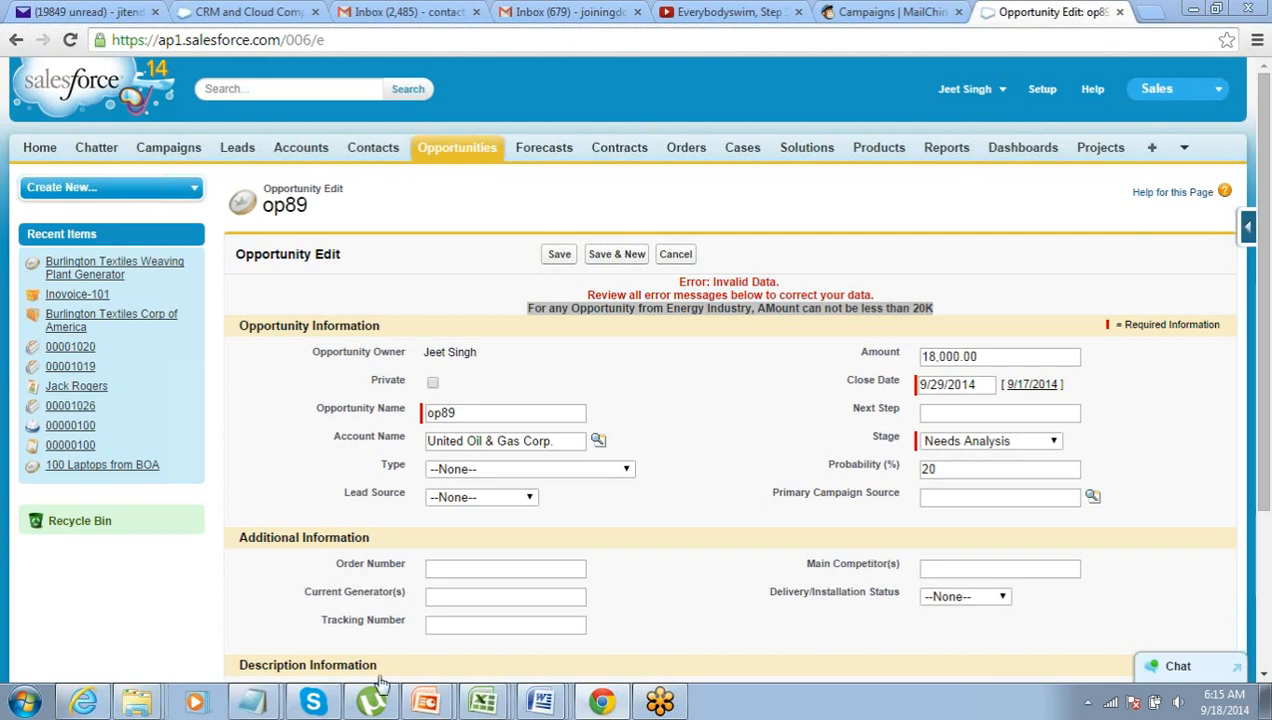
mouse_move(423, 705)
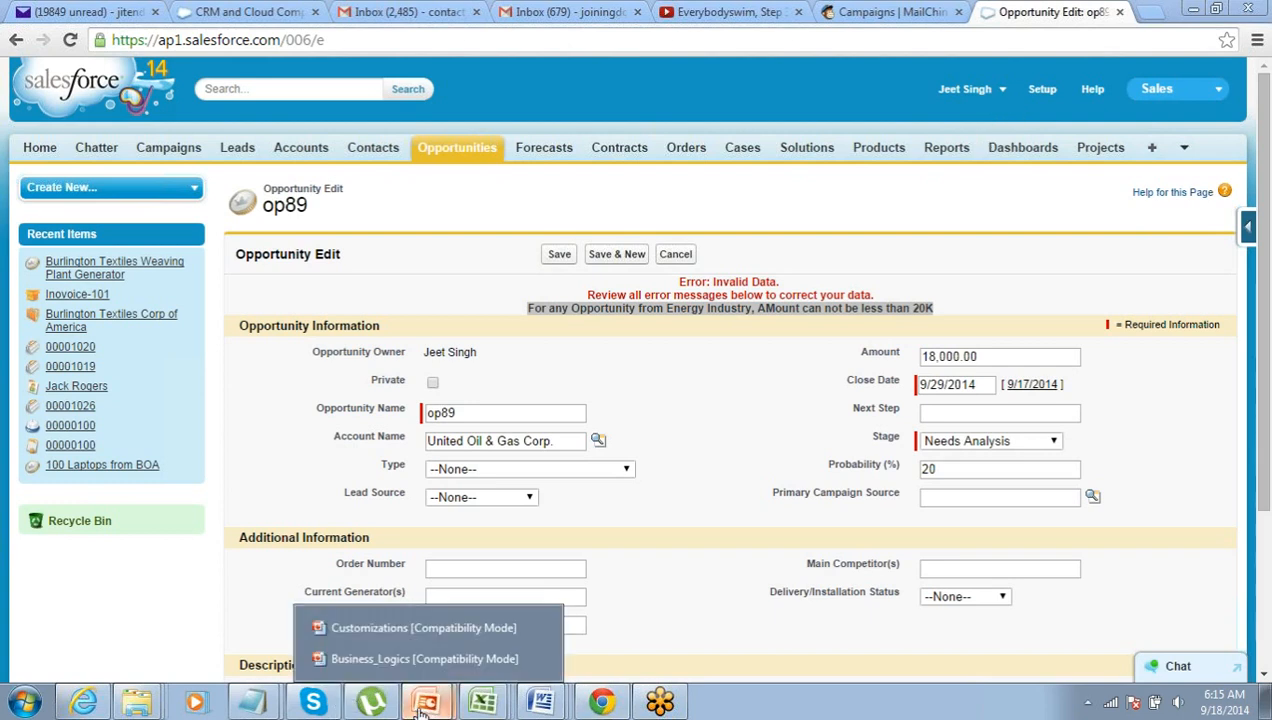
- Run the Business_Logics deck as a slide show, stopping at slide 7, Sample Validation Rules
left_click(428, 655)
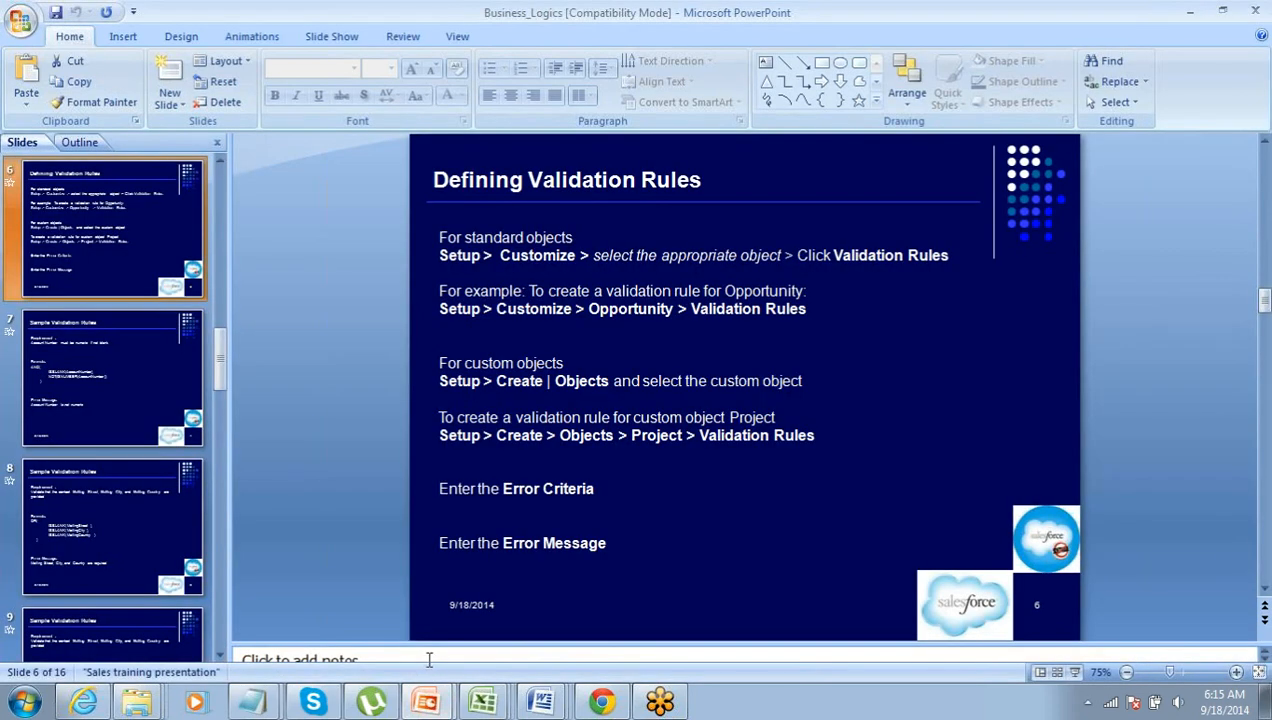
left_click(1074, 672)
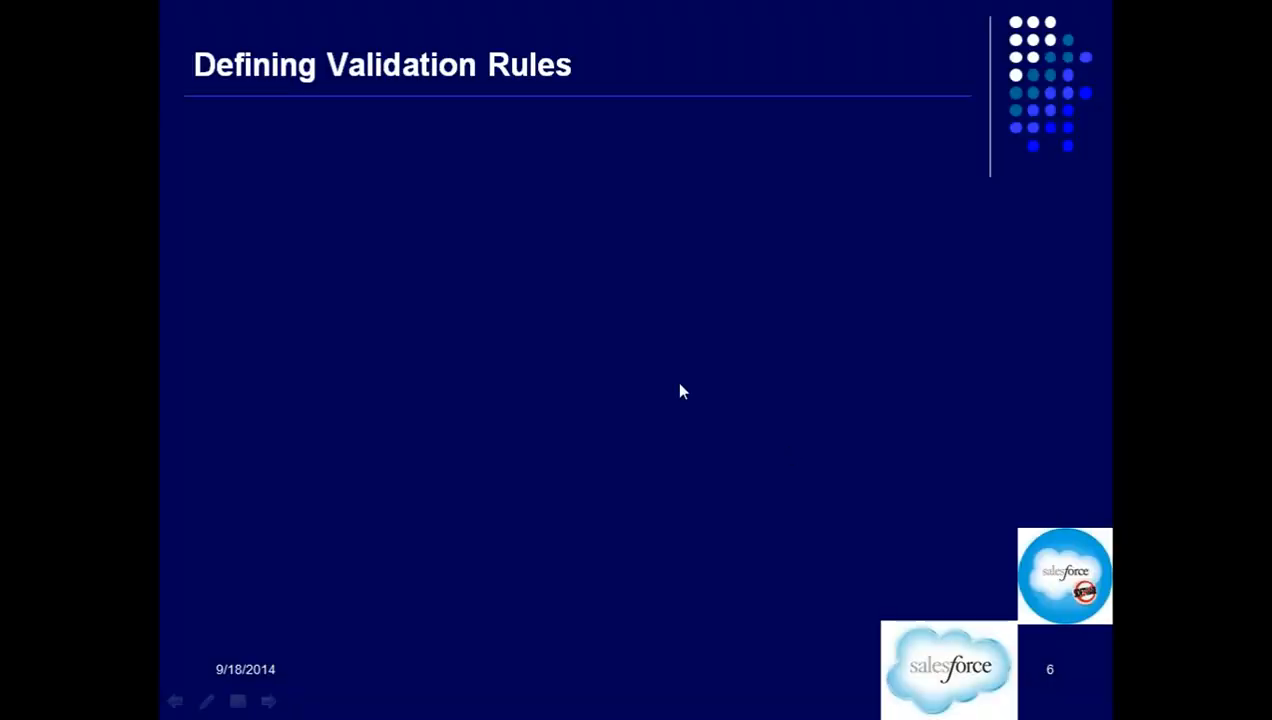
scroll(680, 390, "down", 10)
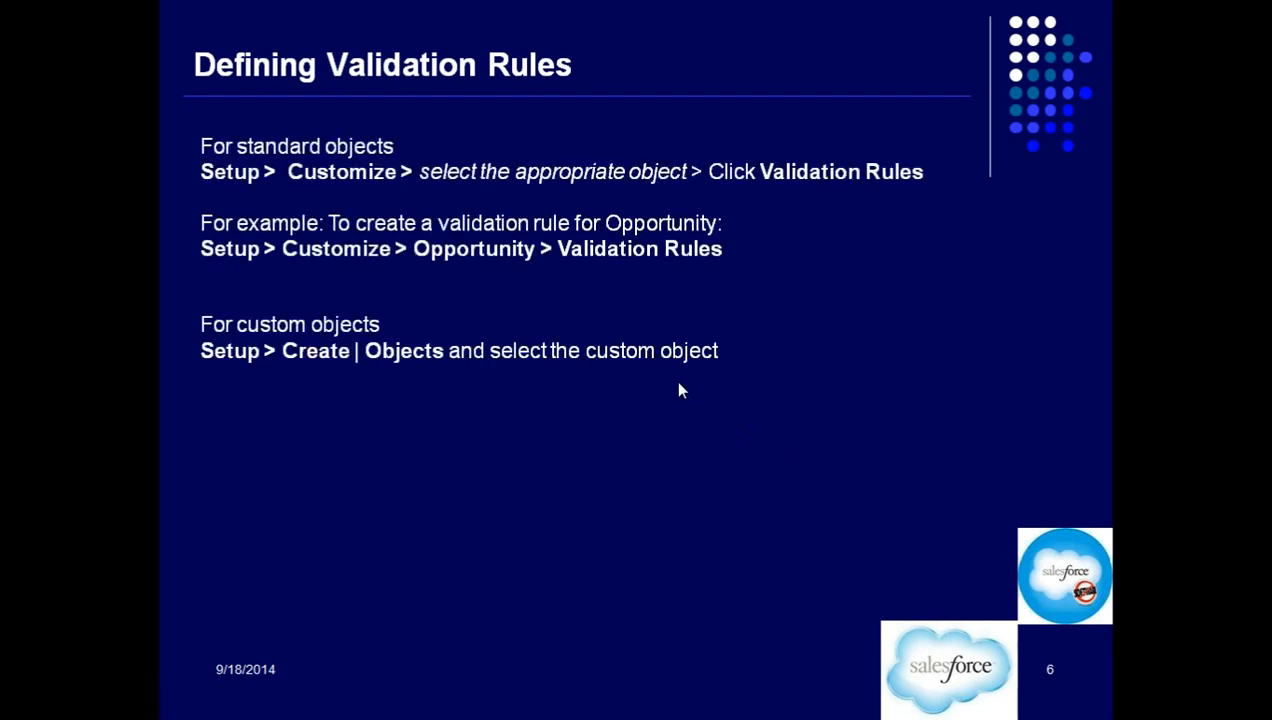
scroll(680, 390, "down", 6)
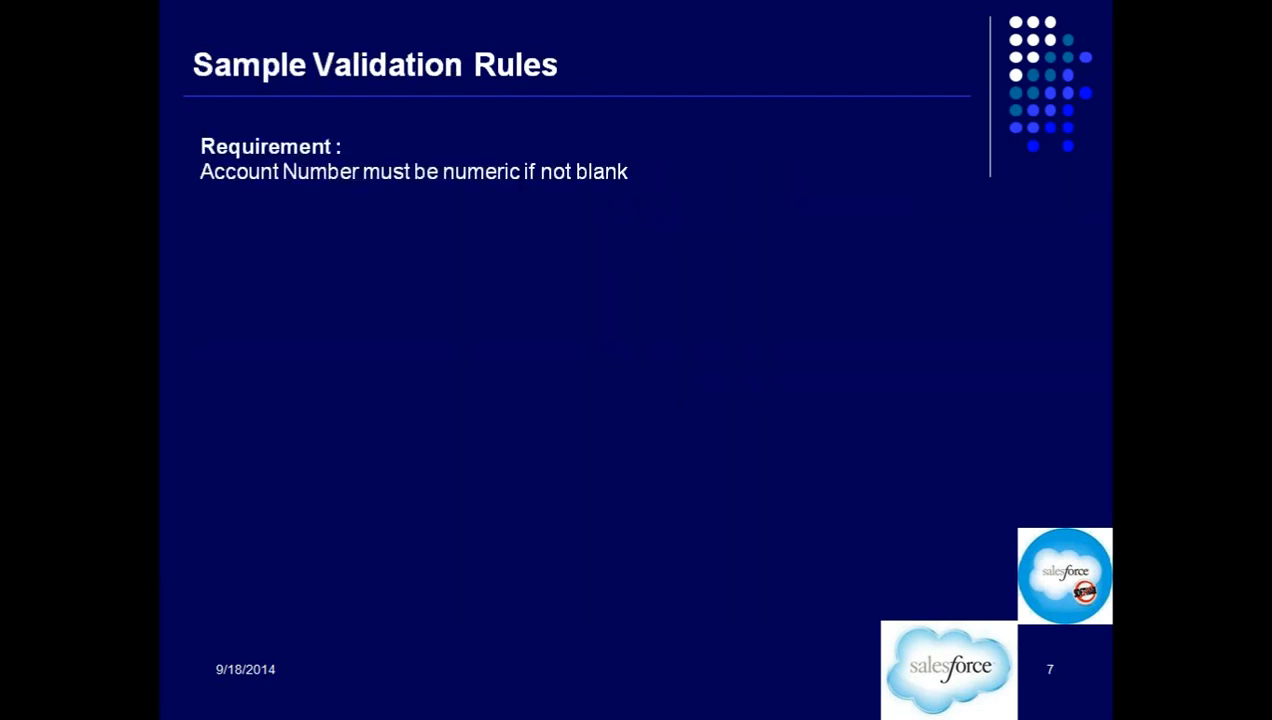
scroll(680, 390, "up", 7)
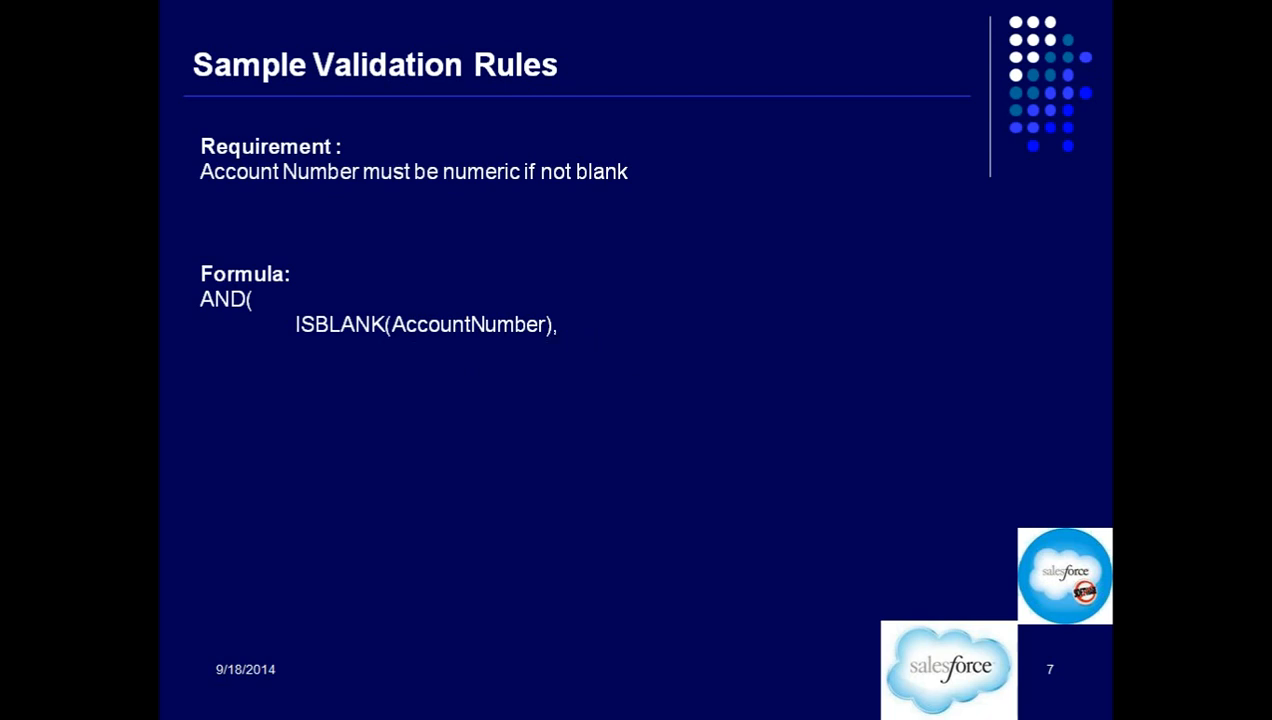
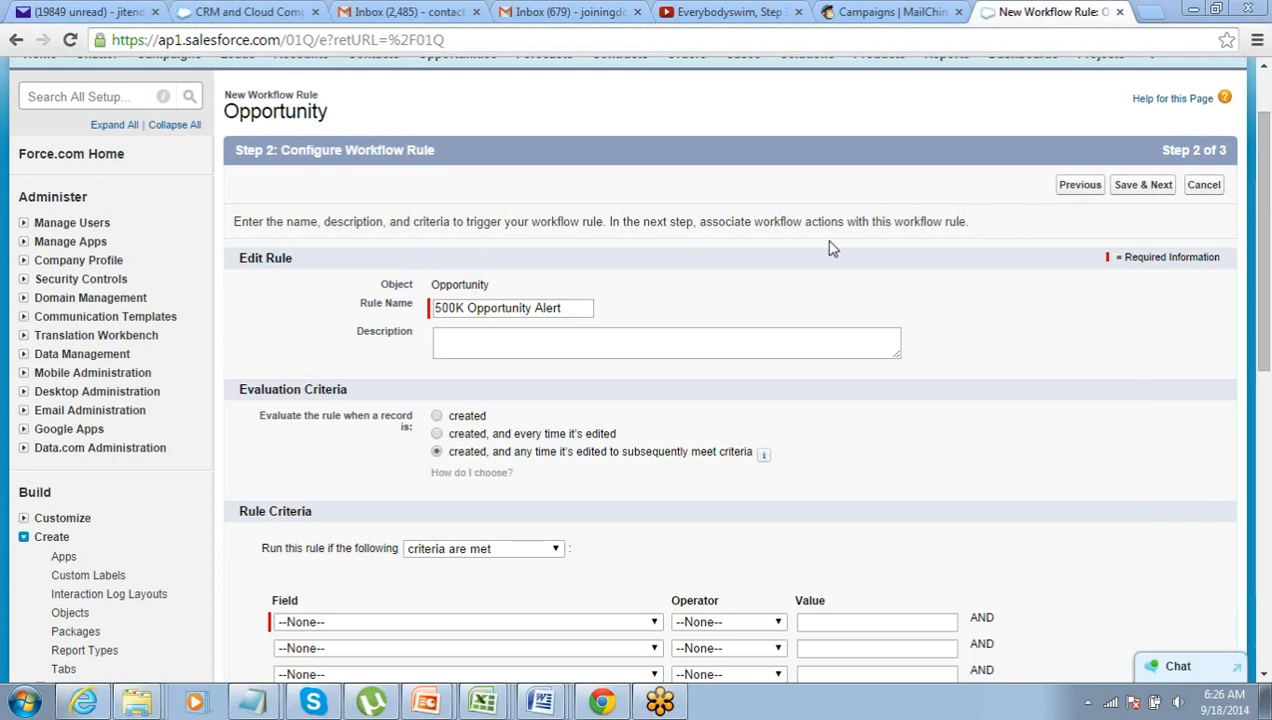
- Scroll through the 500K Opportunity Alert rule form to review the evaluation criteria
scroll(883, 219, "up", 1)
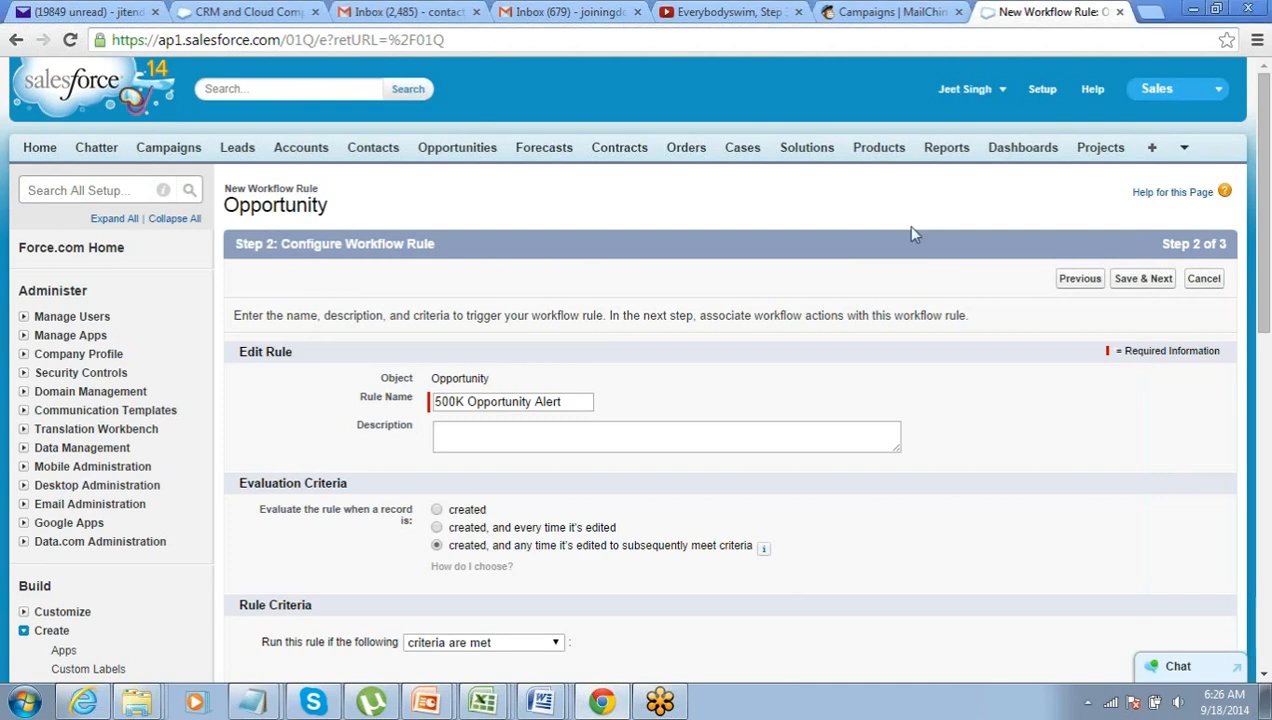
scroll(907, 226, "down", 1)
scroll(912, 228, "up", 1)
- Go to Setup > Create > Workflow & Approvals > Workflow Rules, past the introduction page
left_click(1042, 90)
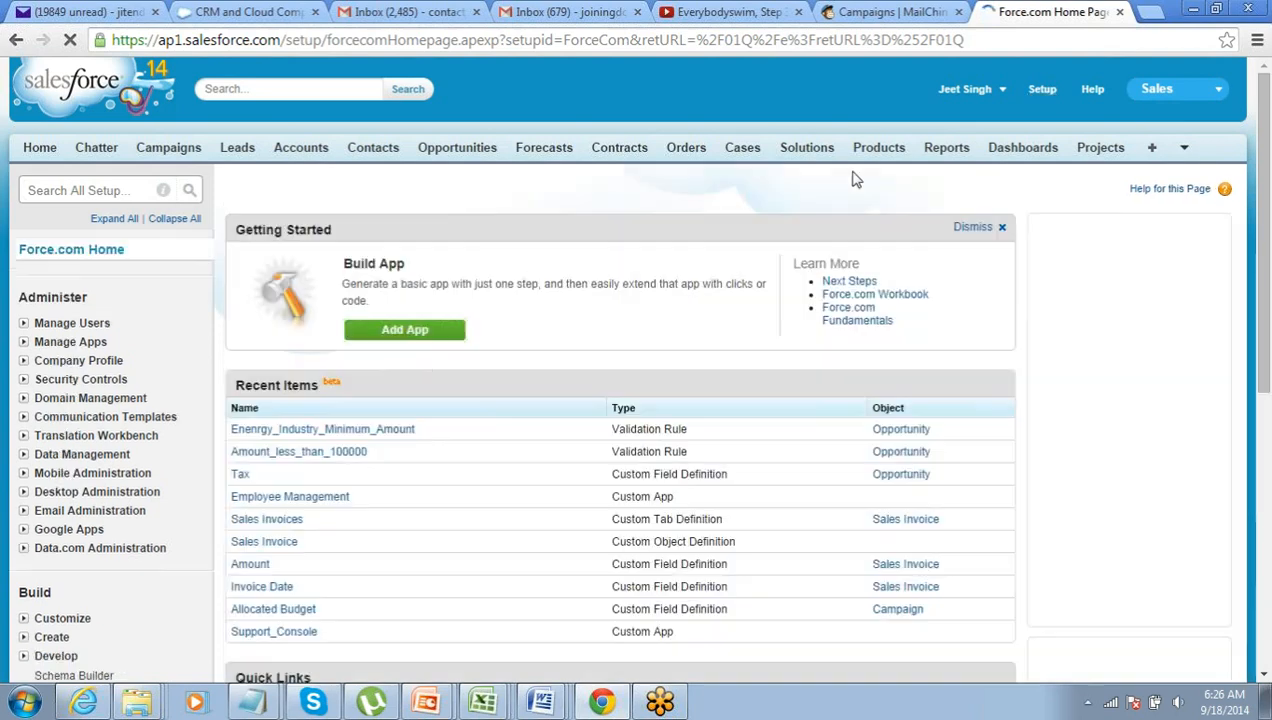
scroll(524, 259, "down", 3)
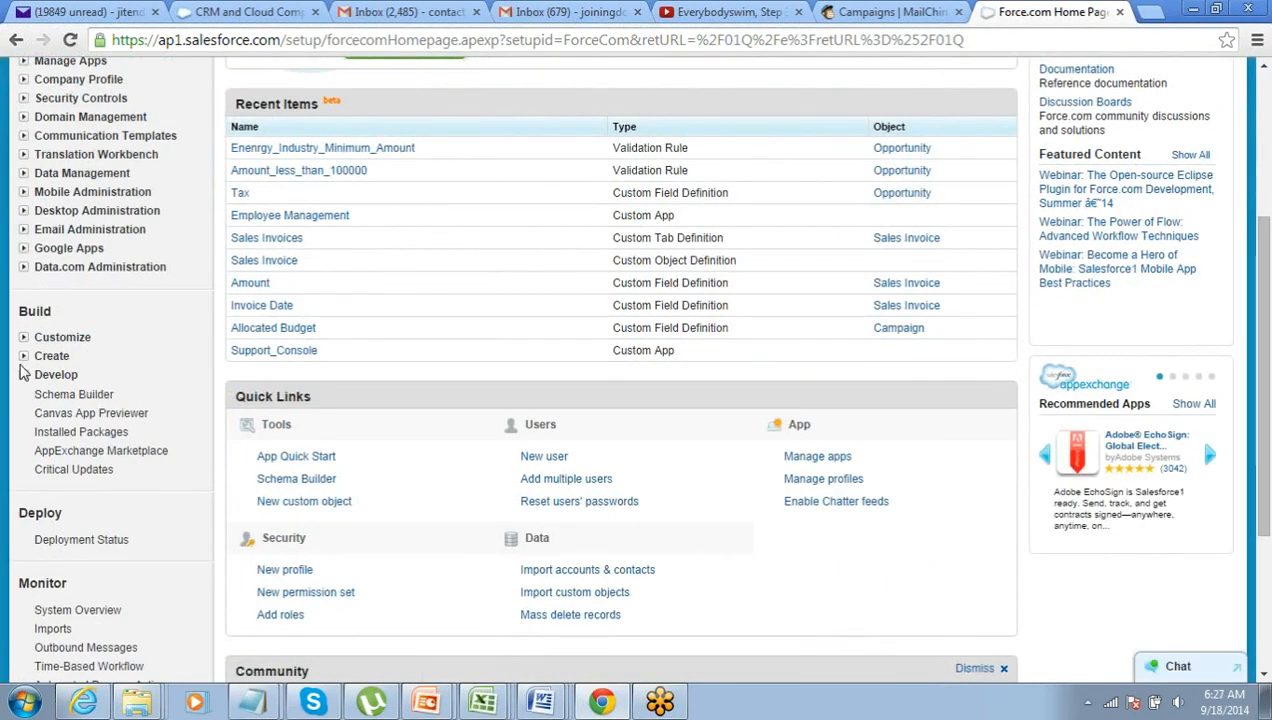
left_click(24, 356)
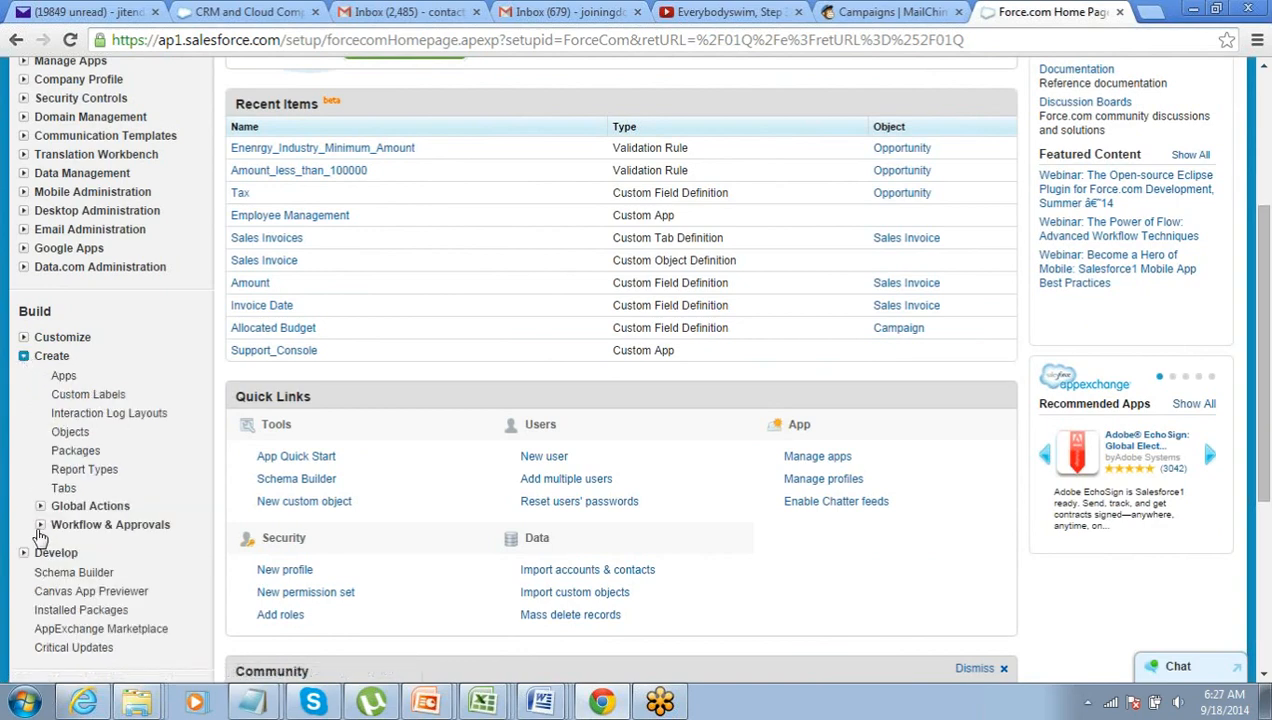
left_click(40, 525)
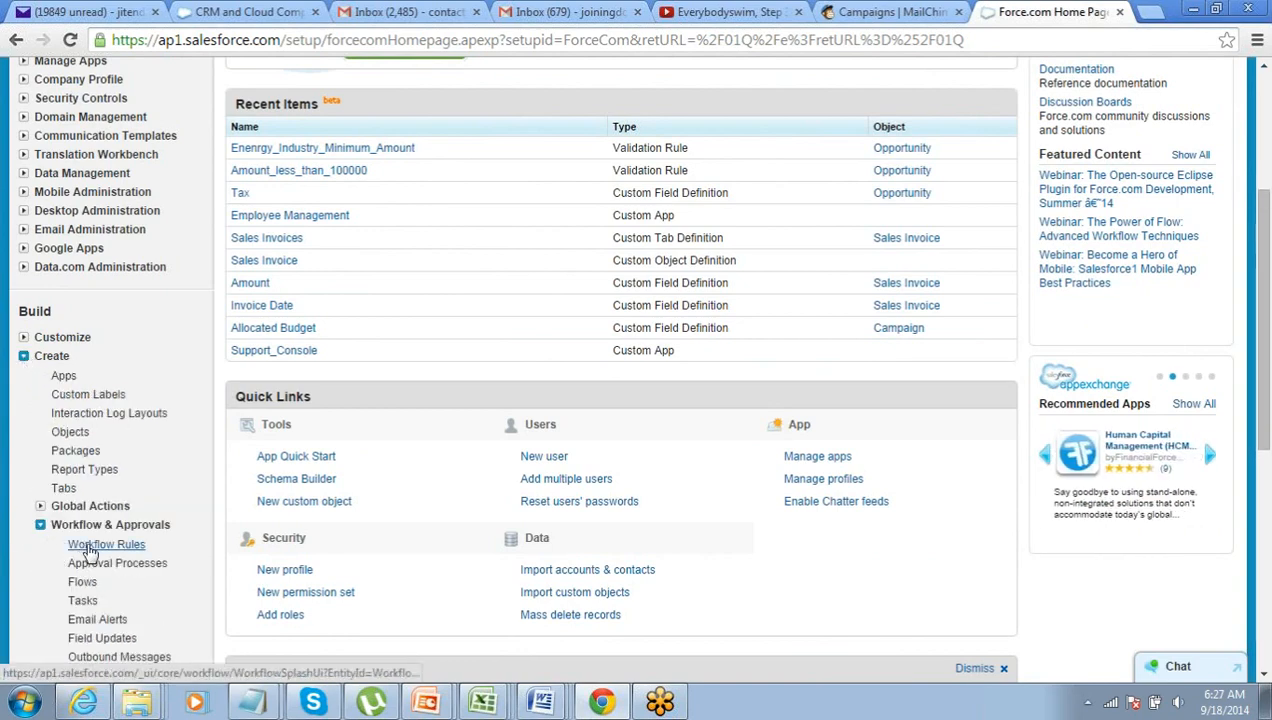
left_click(92, 546)
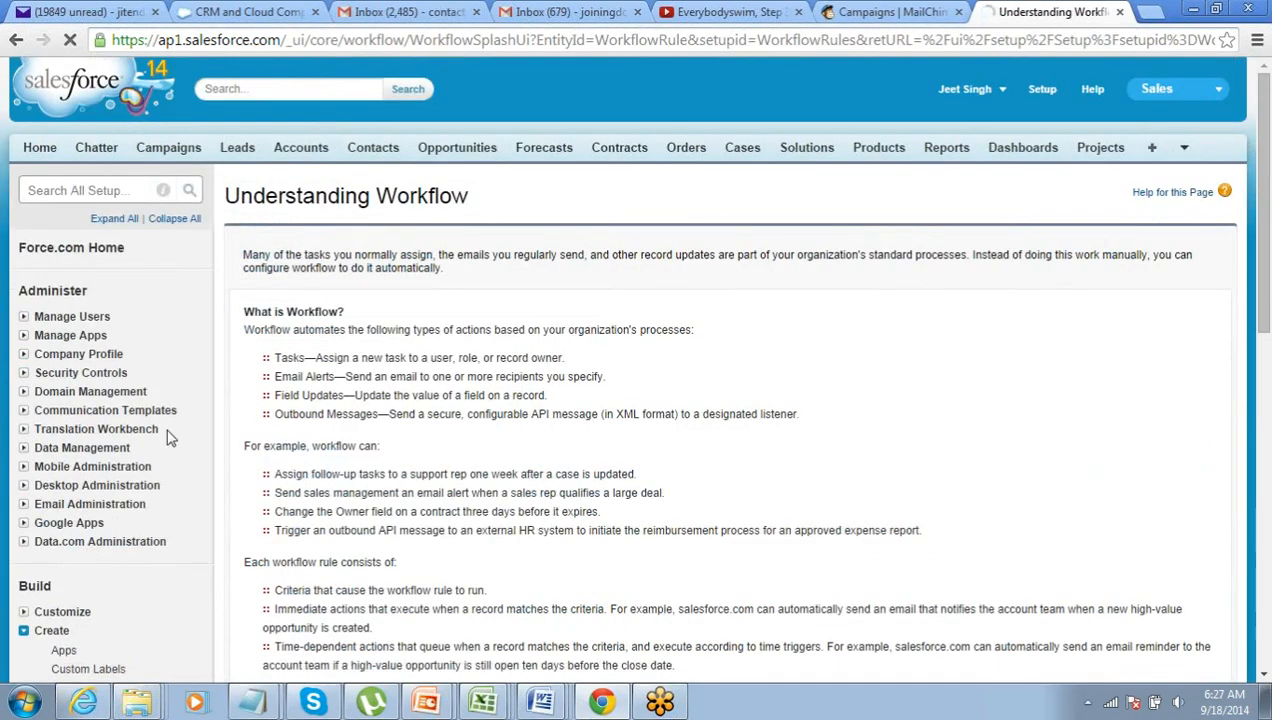
scroll(282, 390, "down", 2)
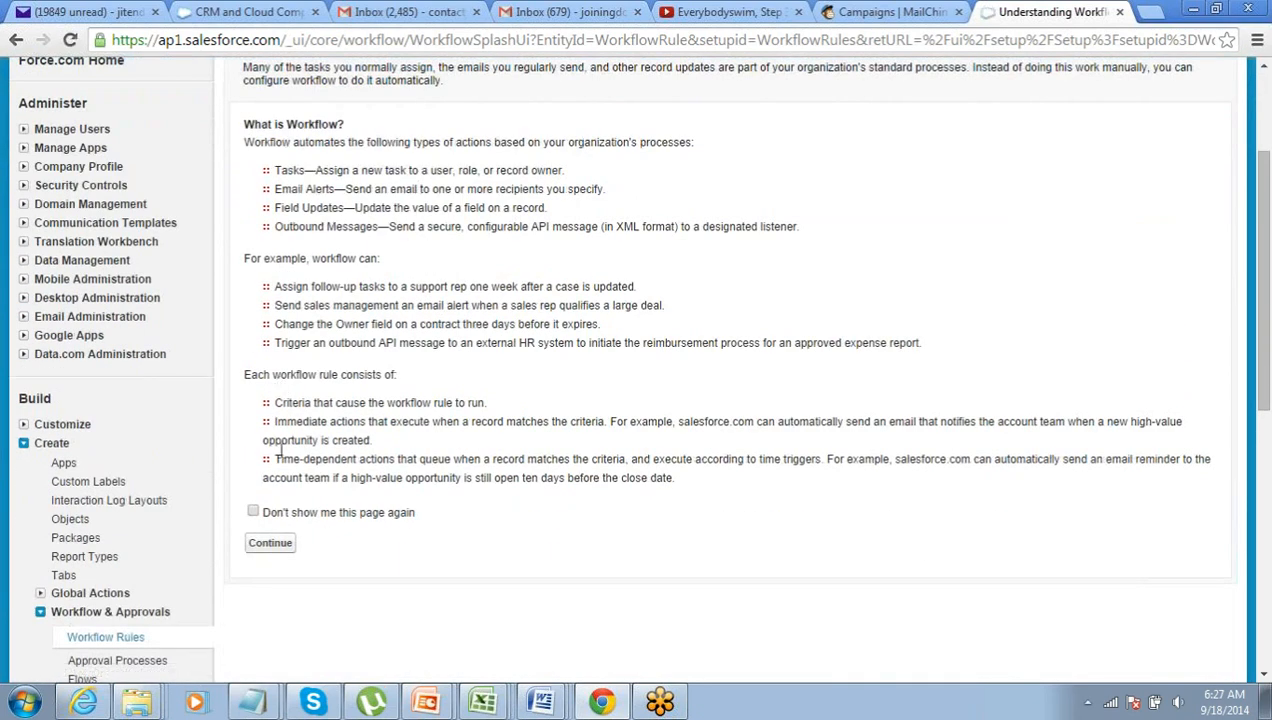
left_click(276, 546)
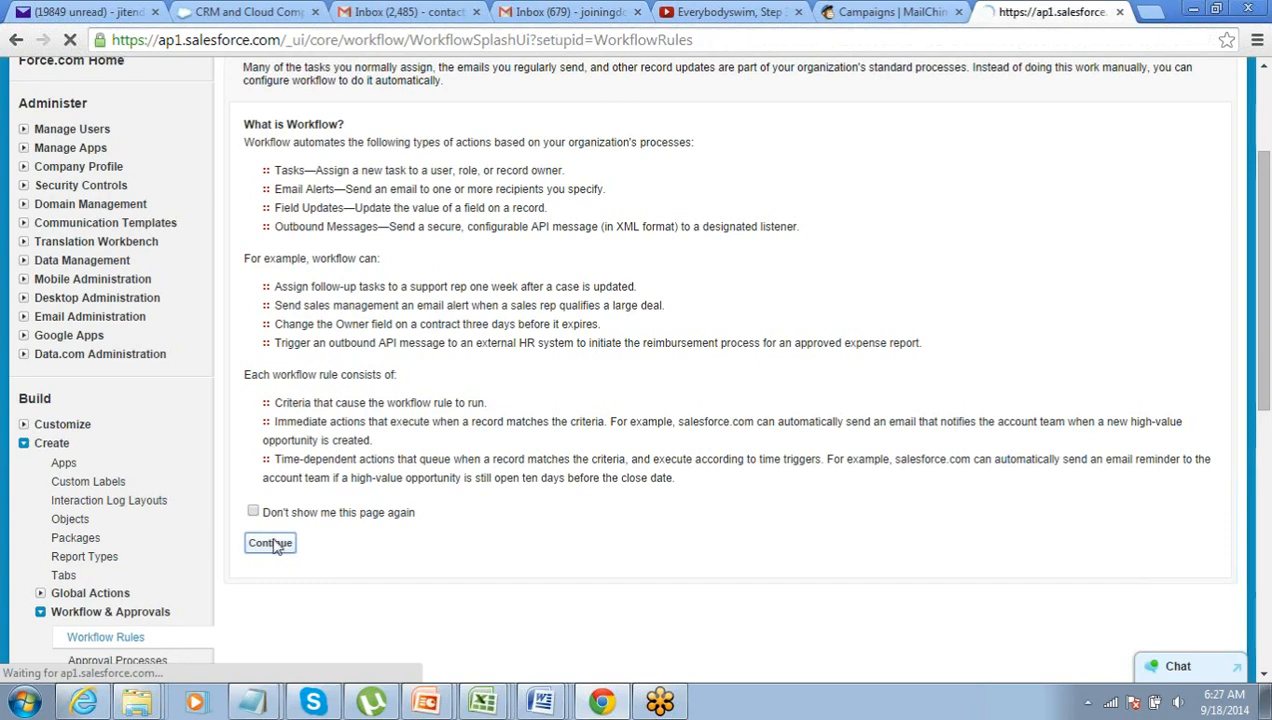
- Start a new workflow rule on the Opportunity object and advance to Step 2
scroll(343, 445, "down", 1)
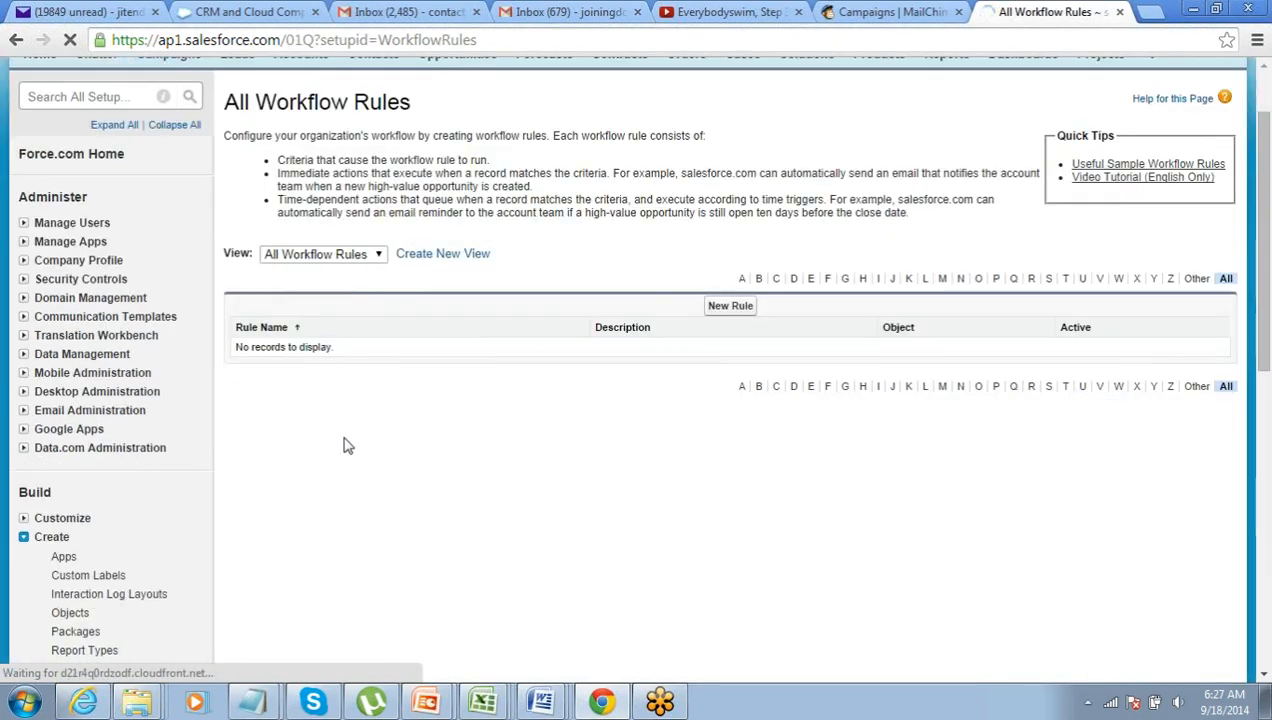
left_click(738, 311)
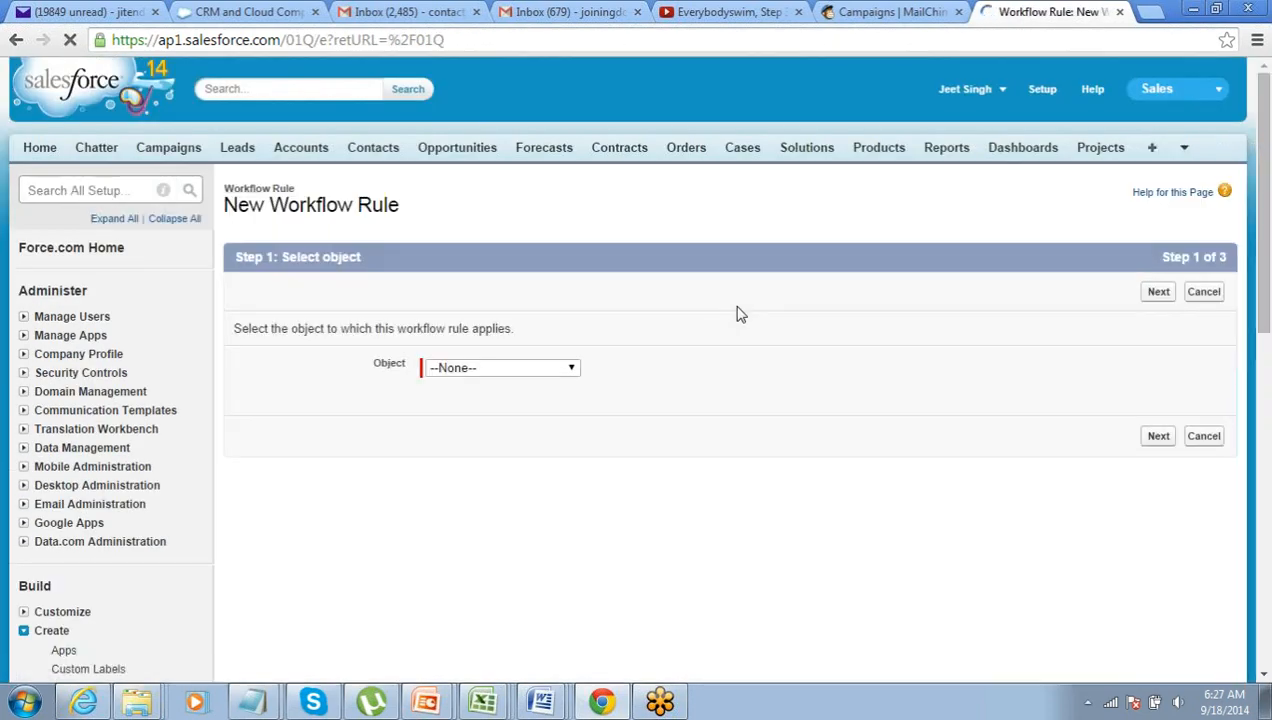
left_click(444, 370)
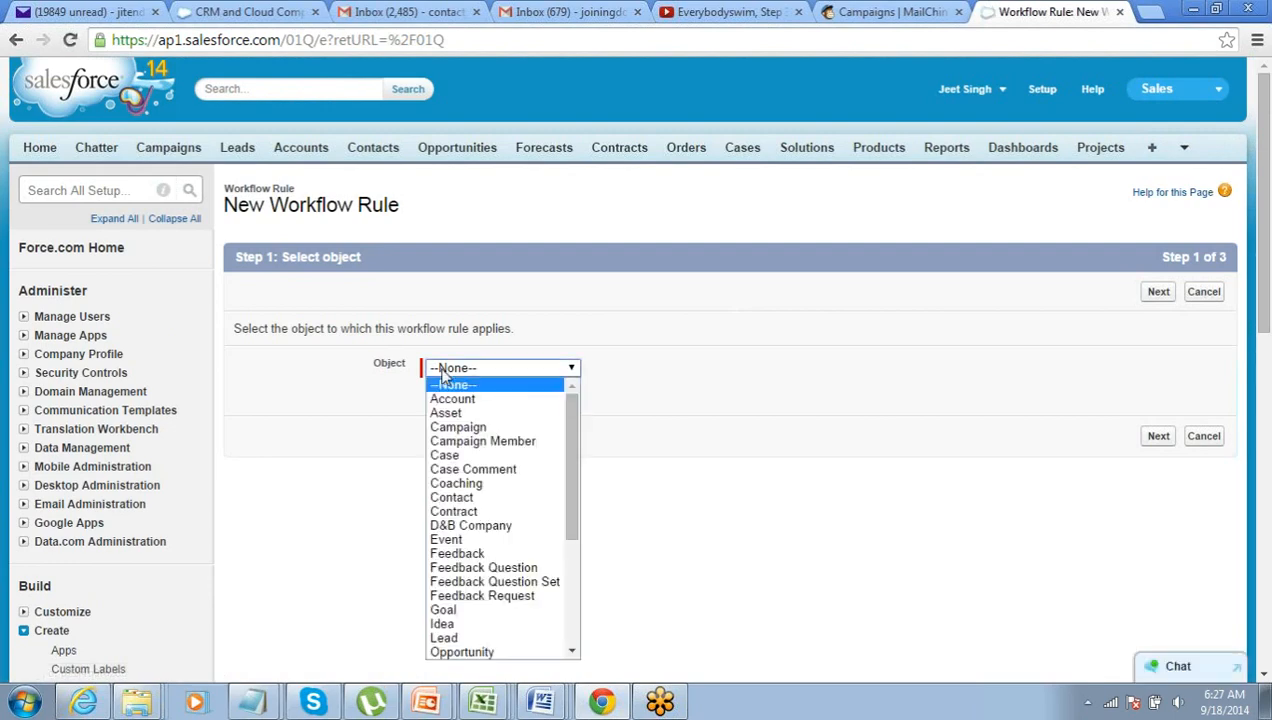
scroll(444, 372, "down", 2)
left_click(536, 184)
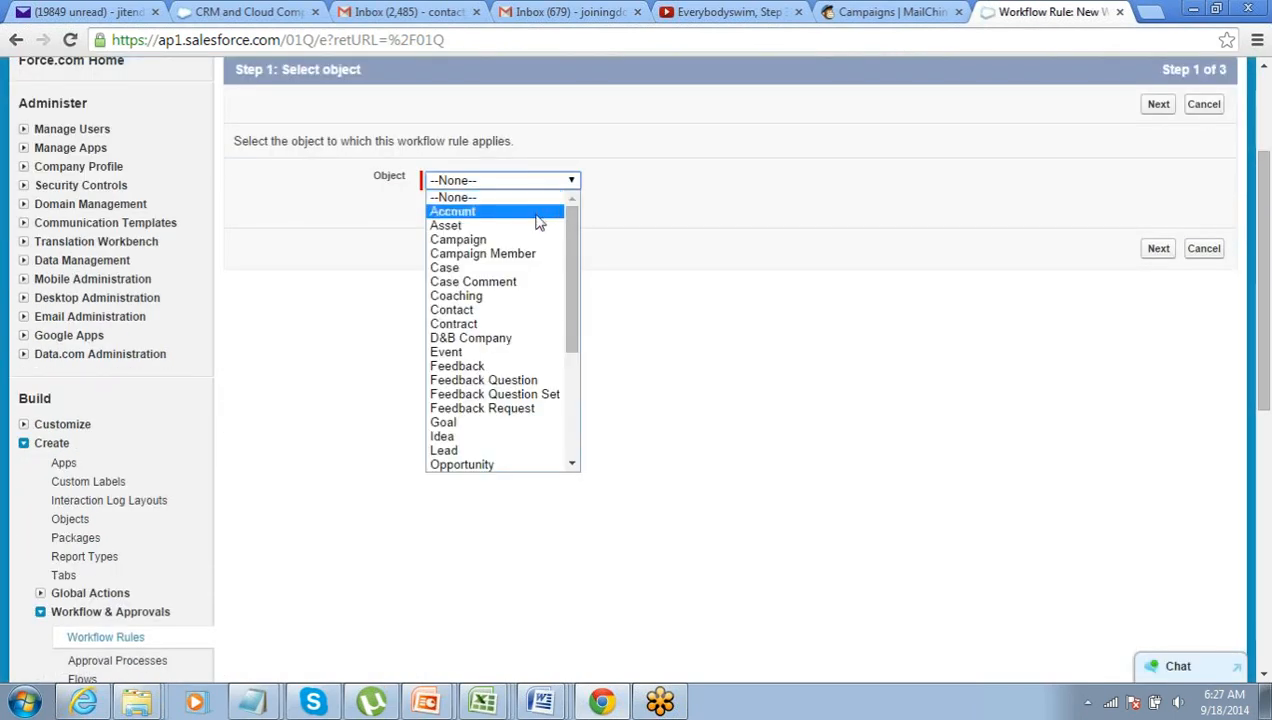
scroll(533, 310, "down", 2)
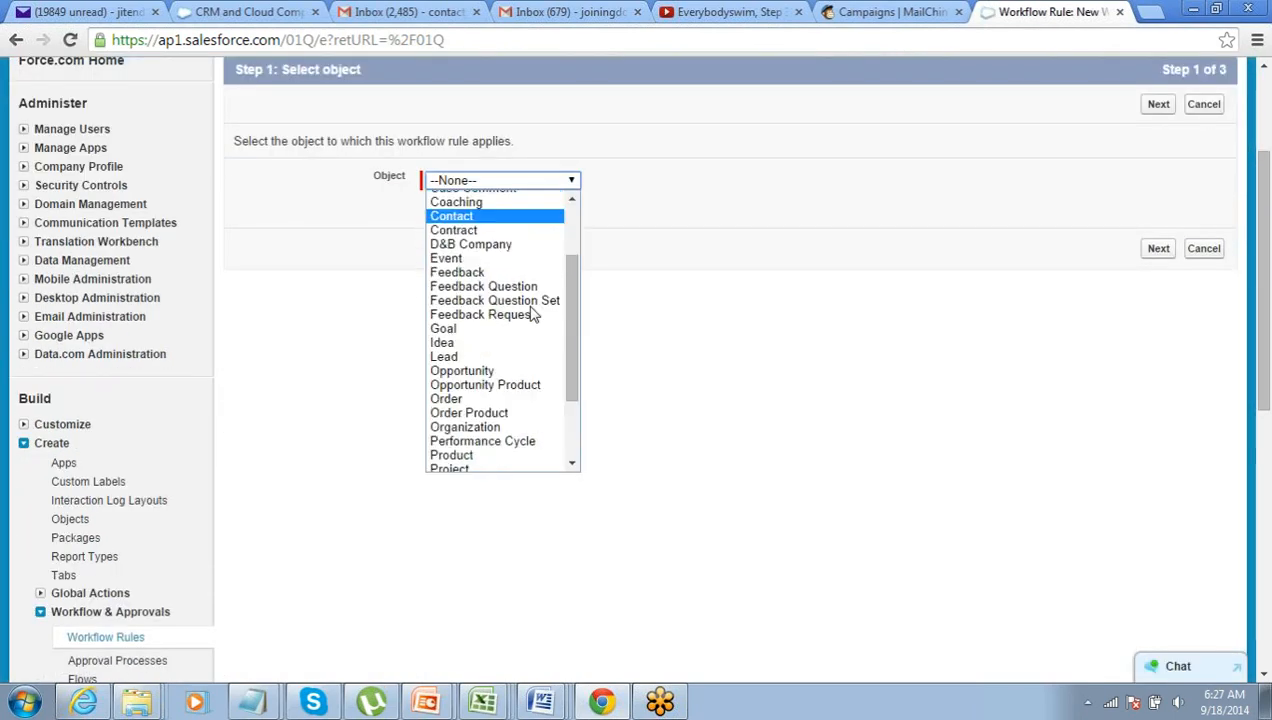
left_click(520, 370)
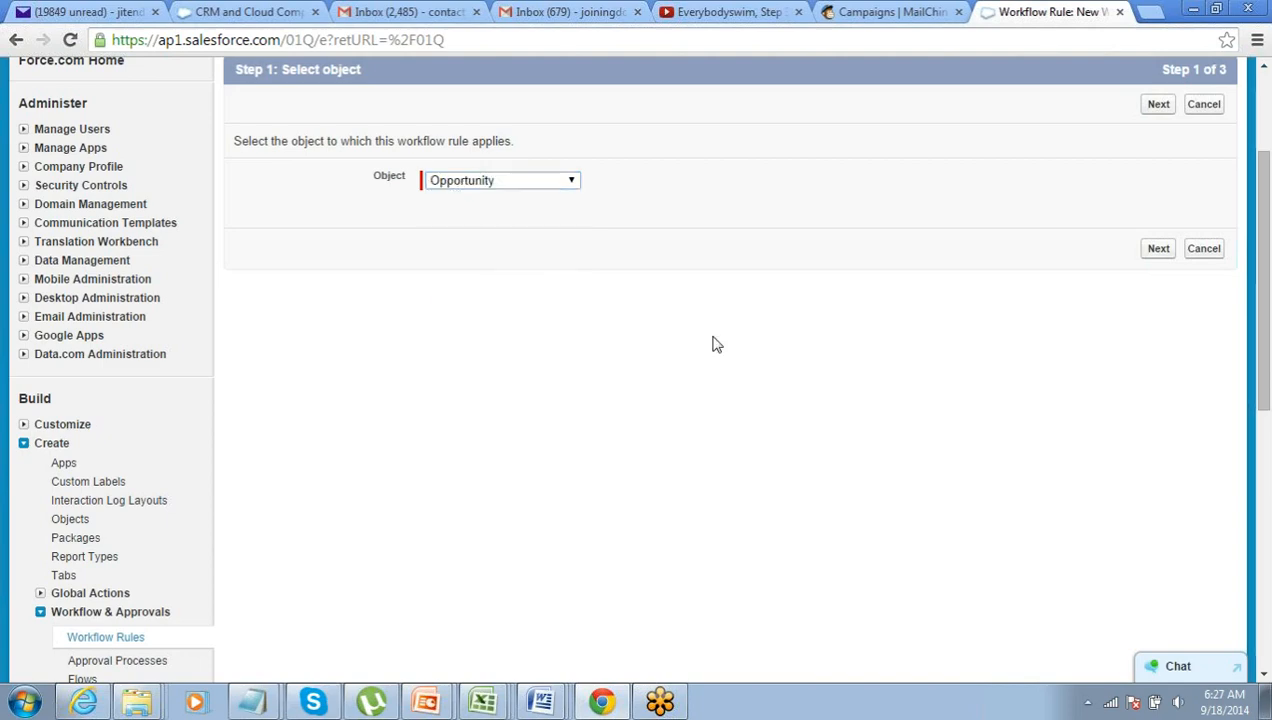
left_click(1160, 106)
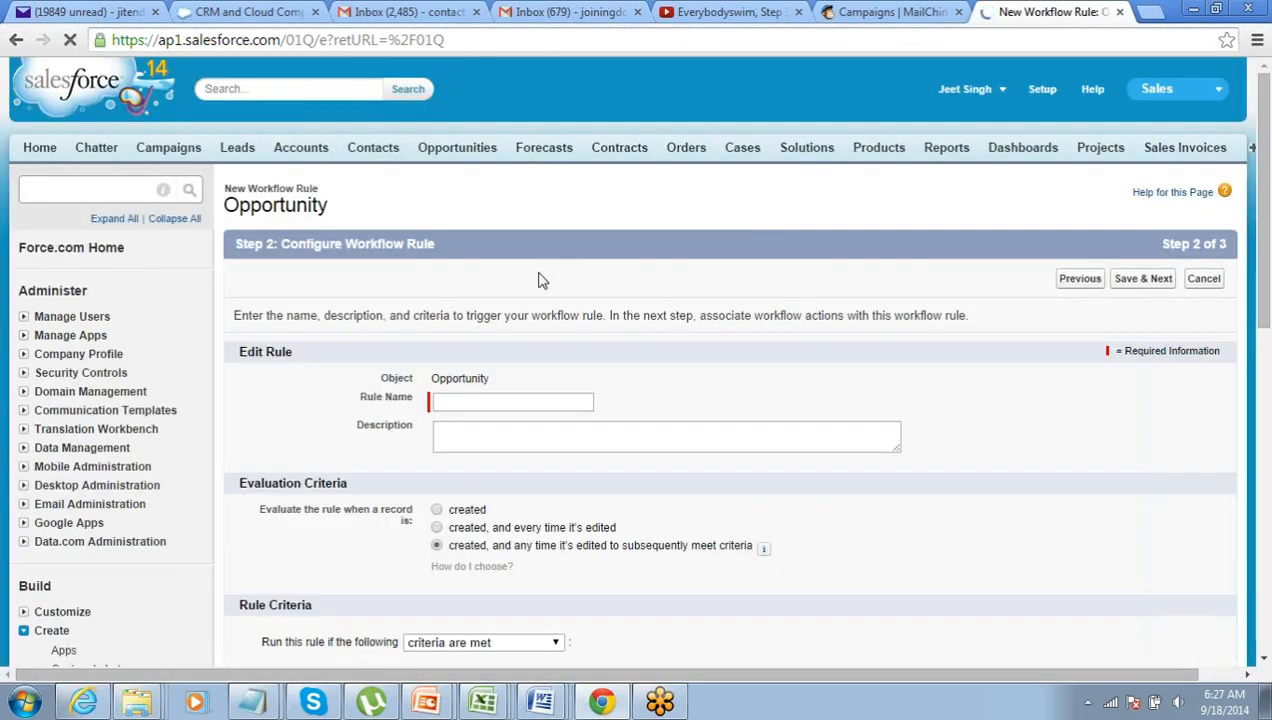
scroll(530, 250, "down", 2)
- Name the rule '500K Opprtunity Alert', leaving the description empty
left_click(508, 213)
left_click(508, 213)
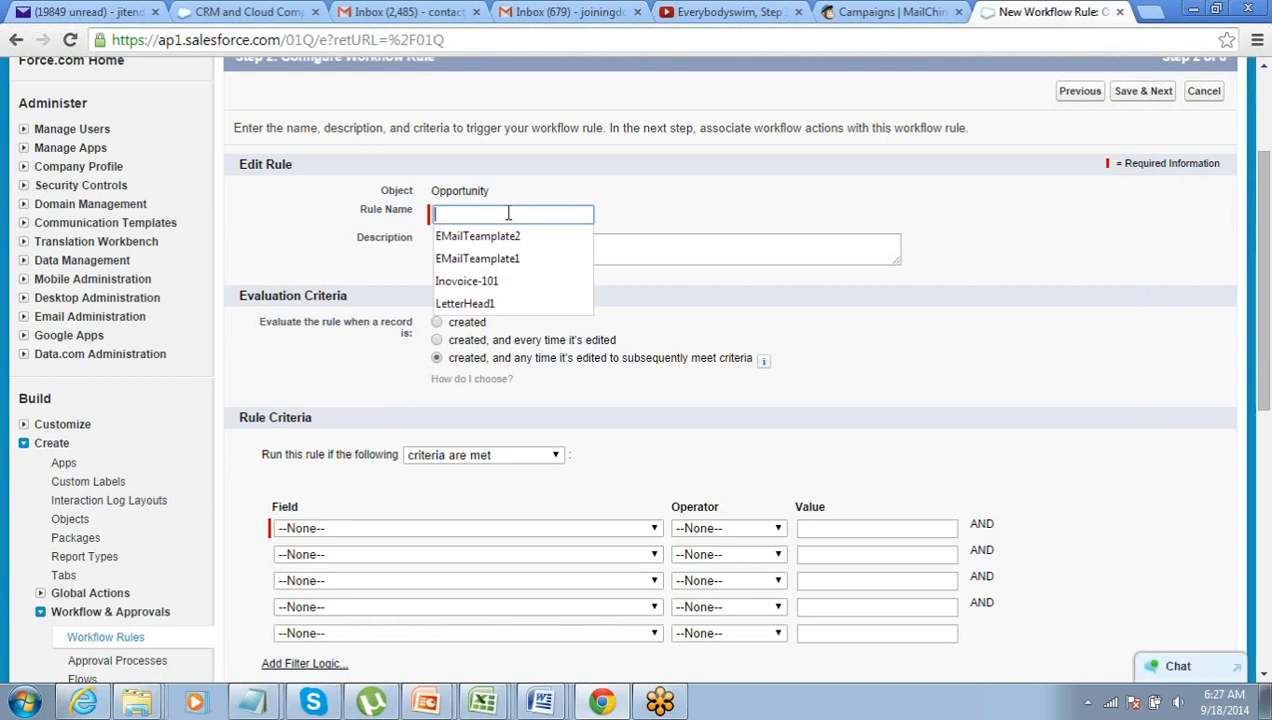
type("5")
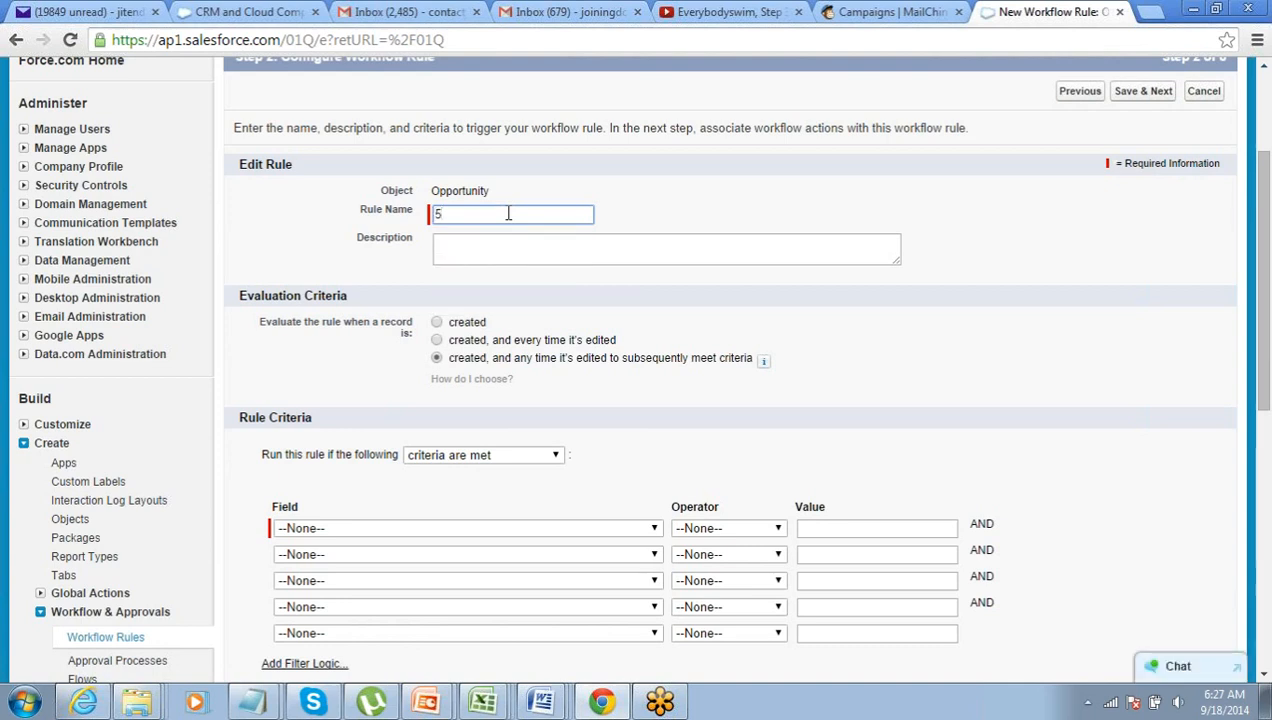
type("00")
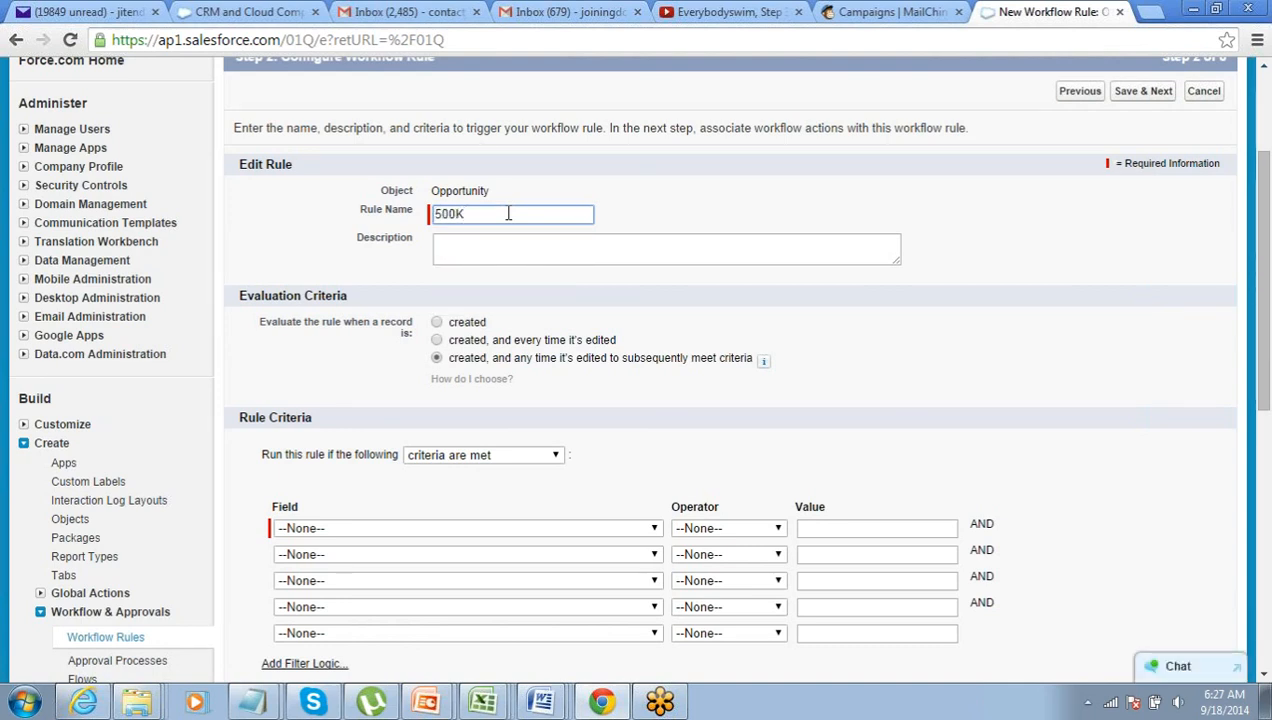
type("K Opprtunity Alert")
key("Tab")
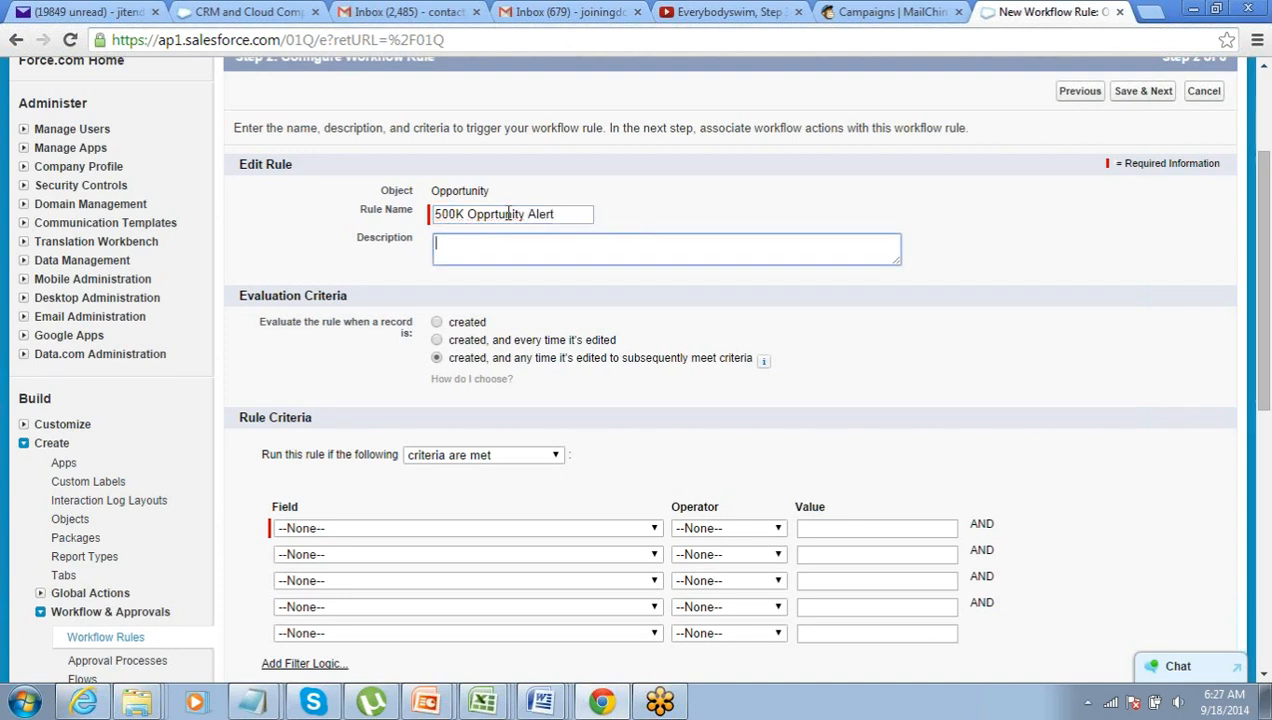
left_click(240, 303)
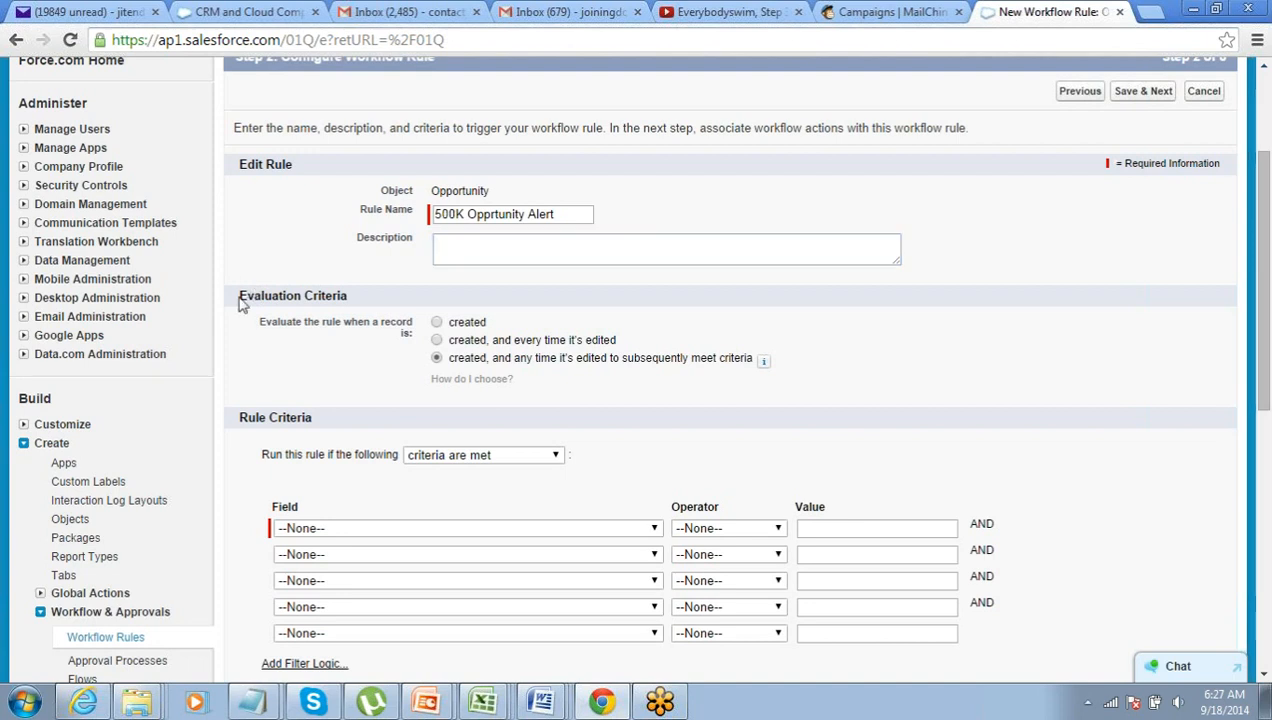
left_click_drag(241, 304, 393, 297)
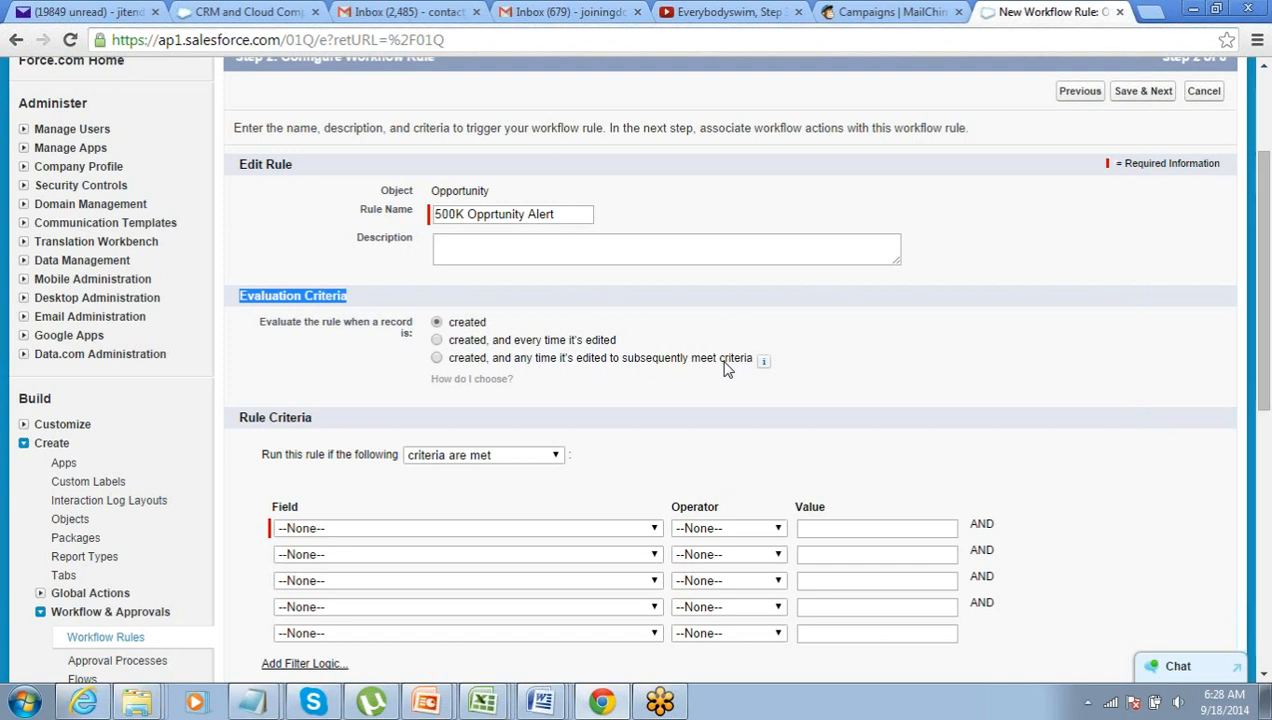
- Set evaluation to 'created, and any time it's edited to subsequently meet criteria'
left_click(436, 358)
left_click_drag(457, 360, 654, 362)
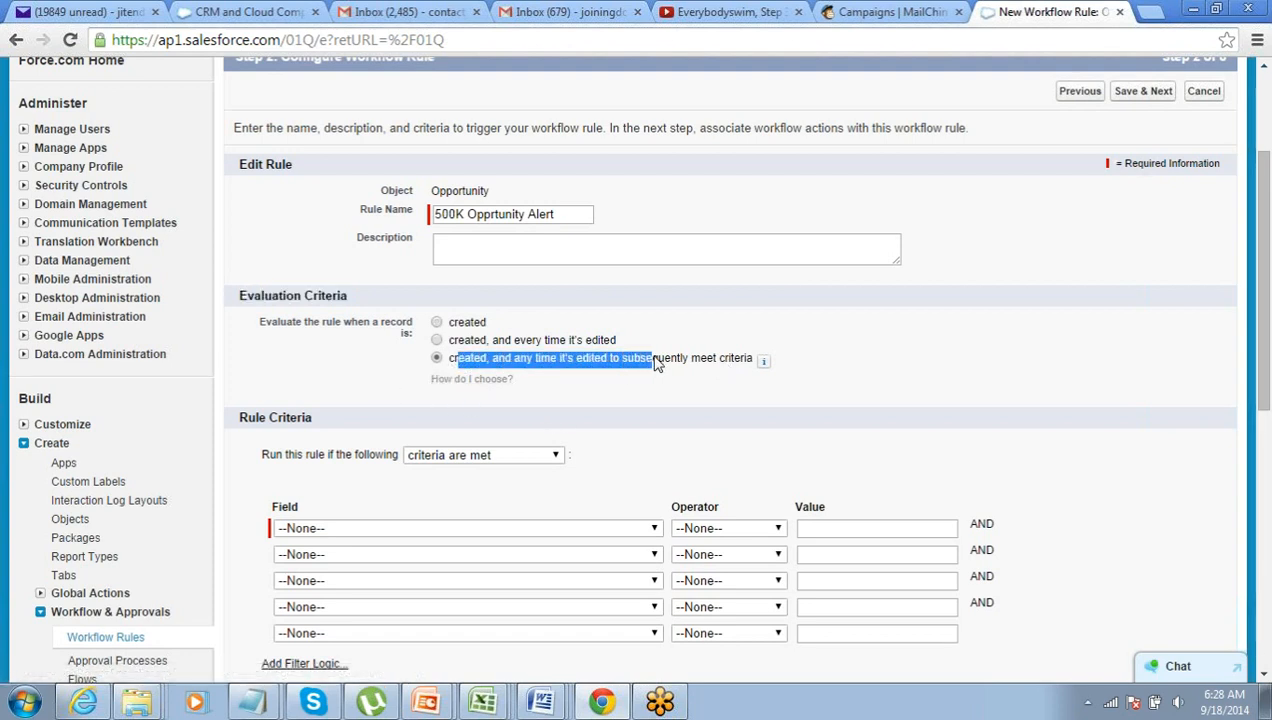
left_click(1247, 98)
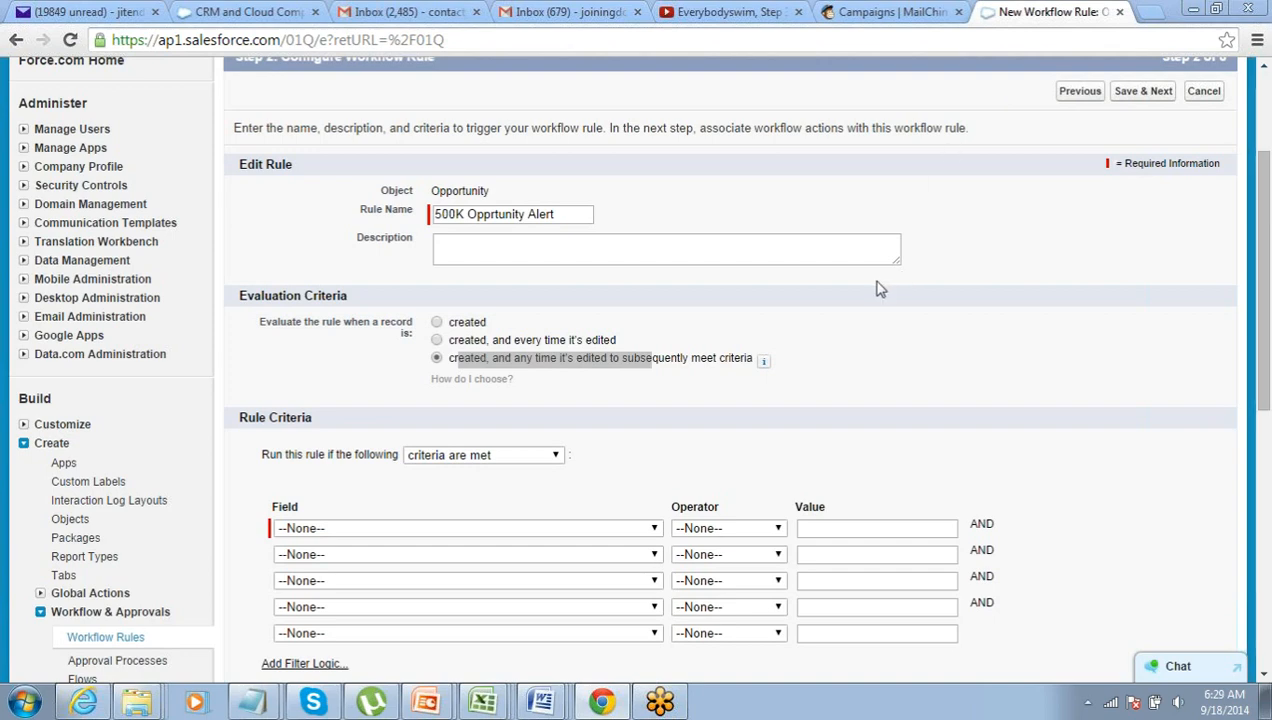
scroll(879, 289, "down", 1)
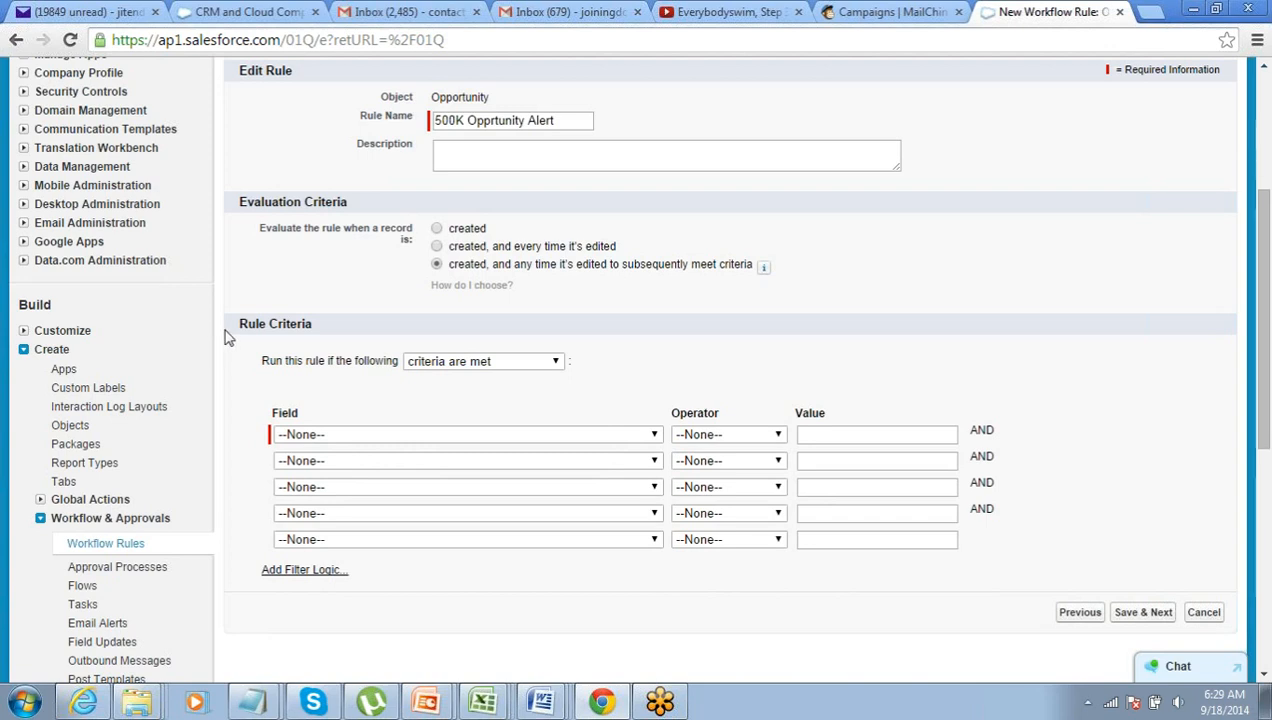
left_click_drag(241, 325, 307, 322)
- Set rule criteria Opportunity: Amount greater than 500000 and save to the actions step
left_click(495, 435)
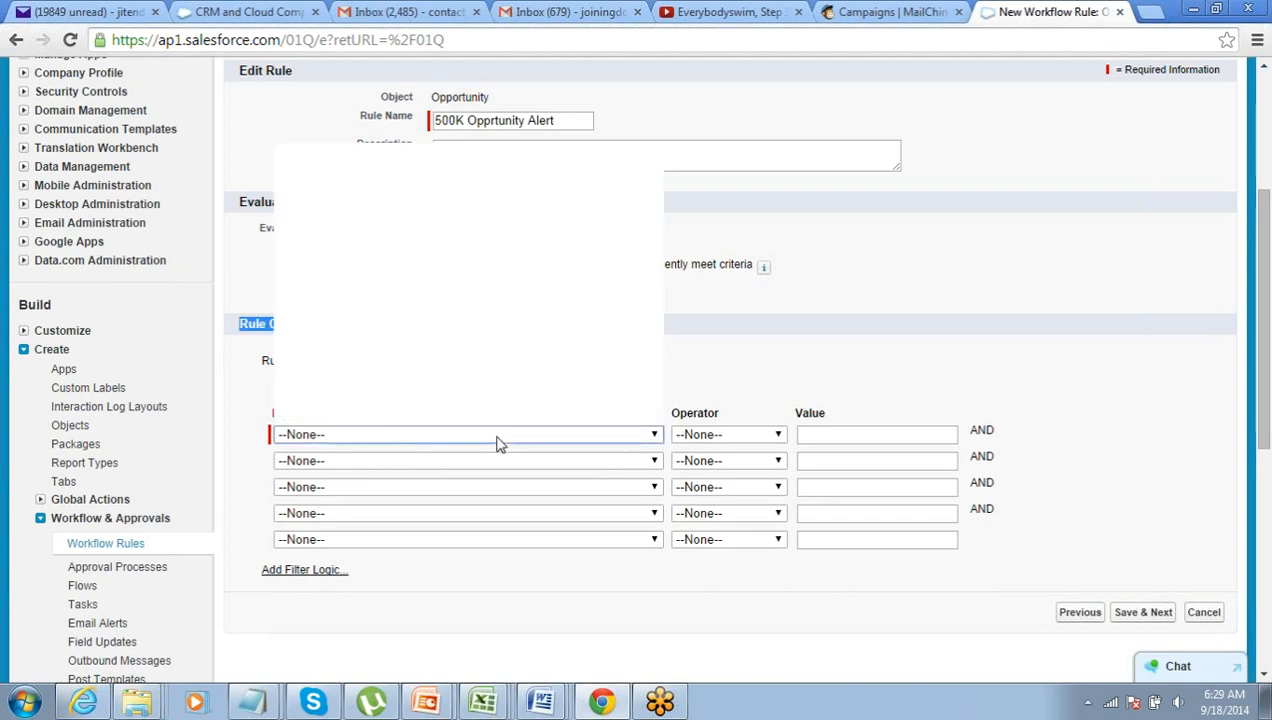
left_click(484, 165)
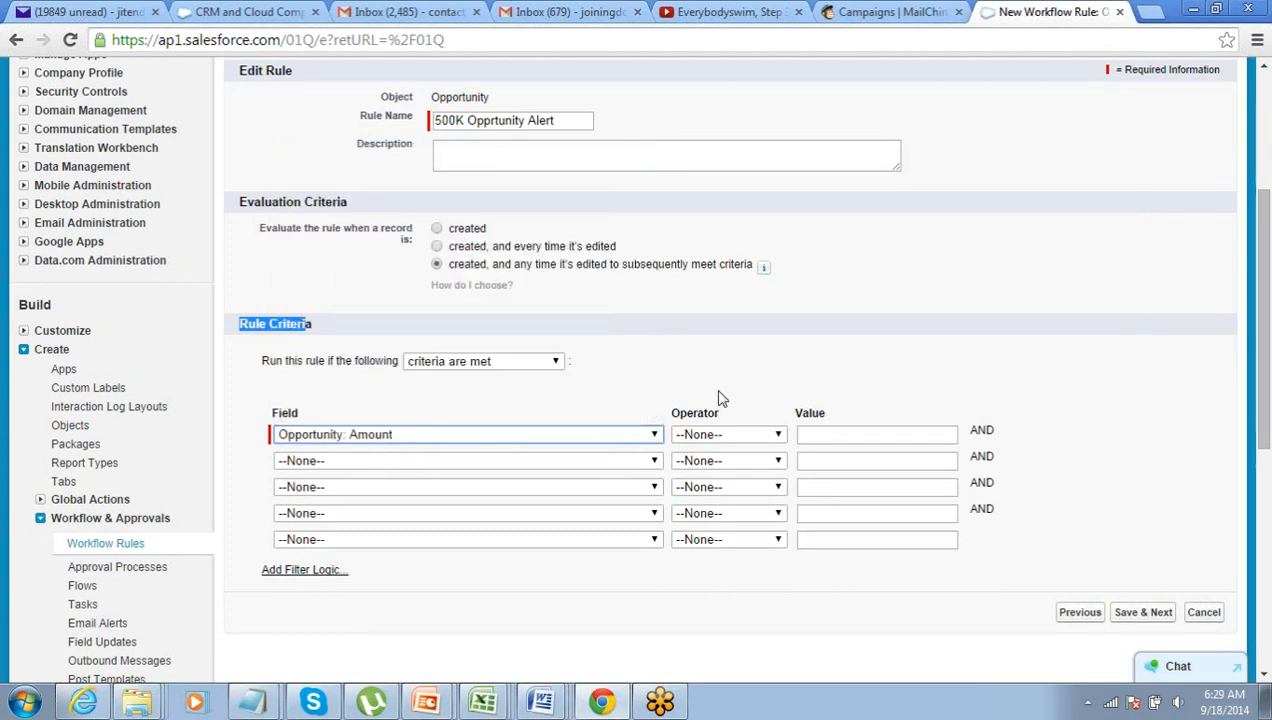
left_click(733, 435)
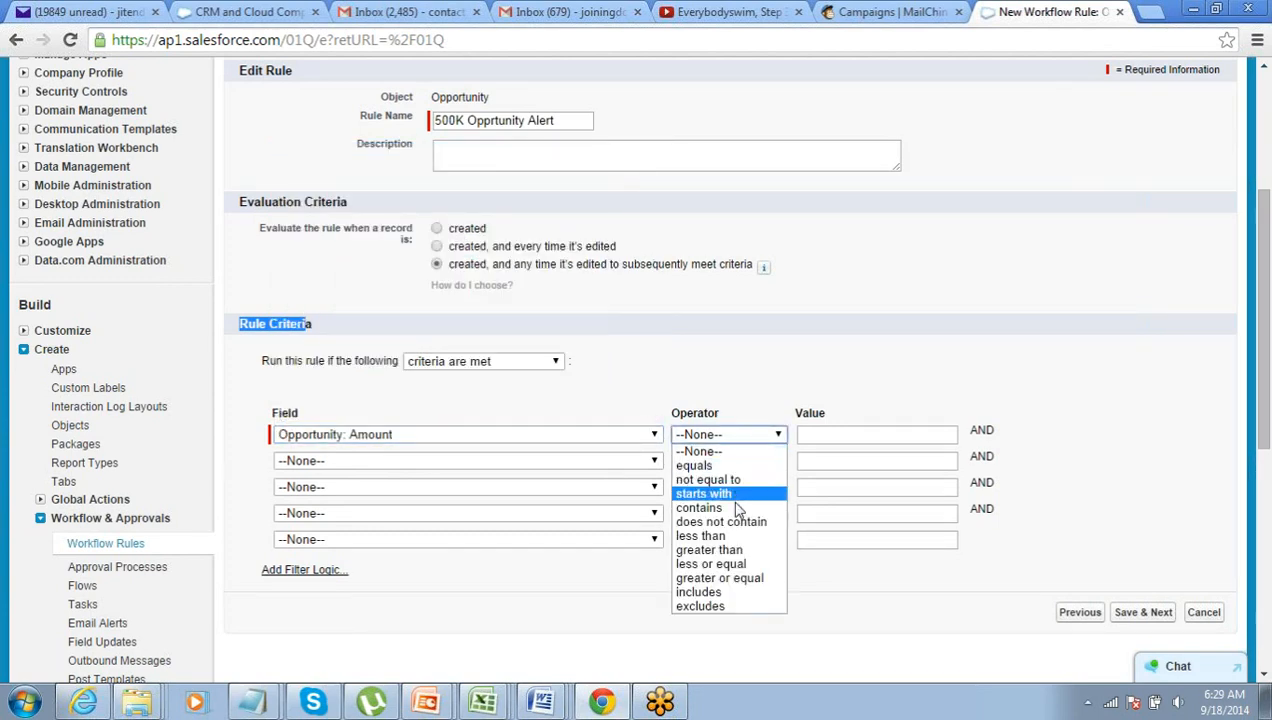
left_click(740, 550)
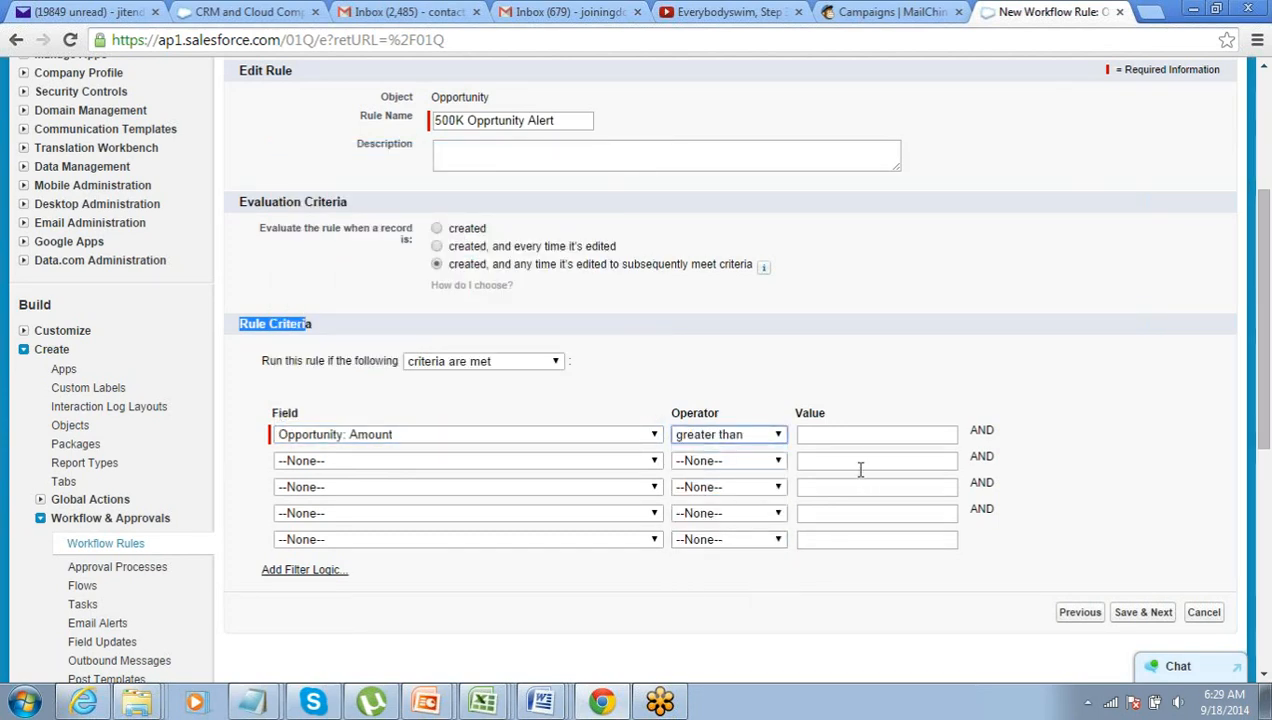
left_click(860, 438)
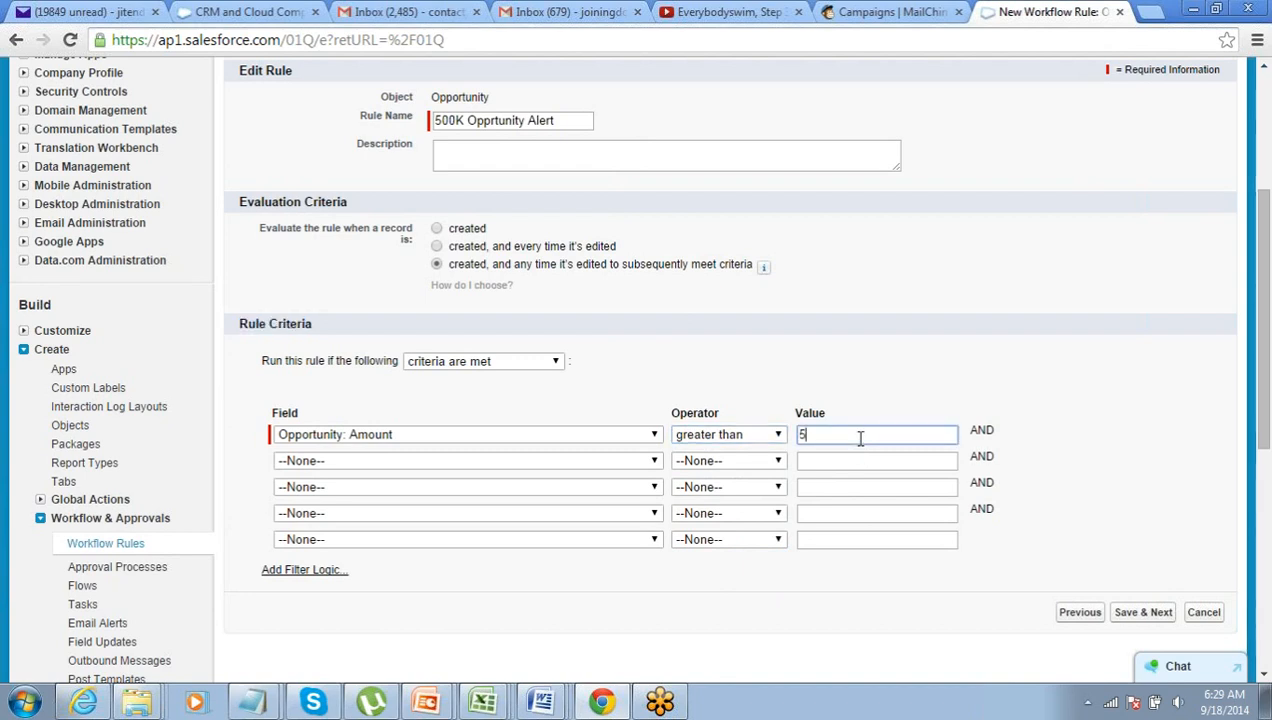
type("500000")
scroll(895, 400, "down", 1)
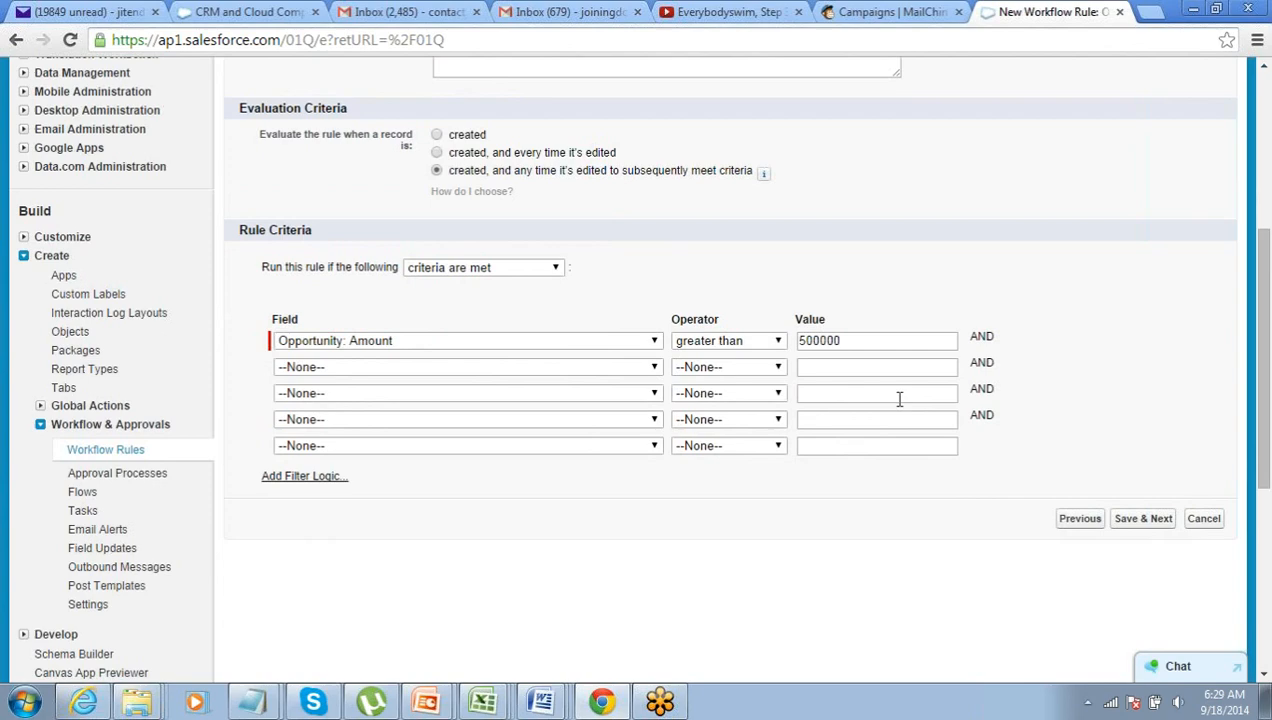
left_click(1148, 521)
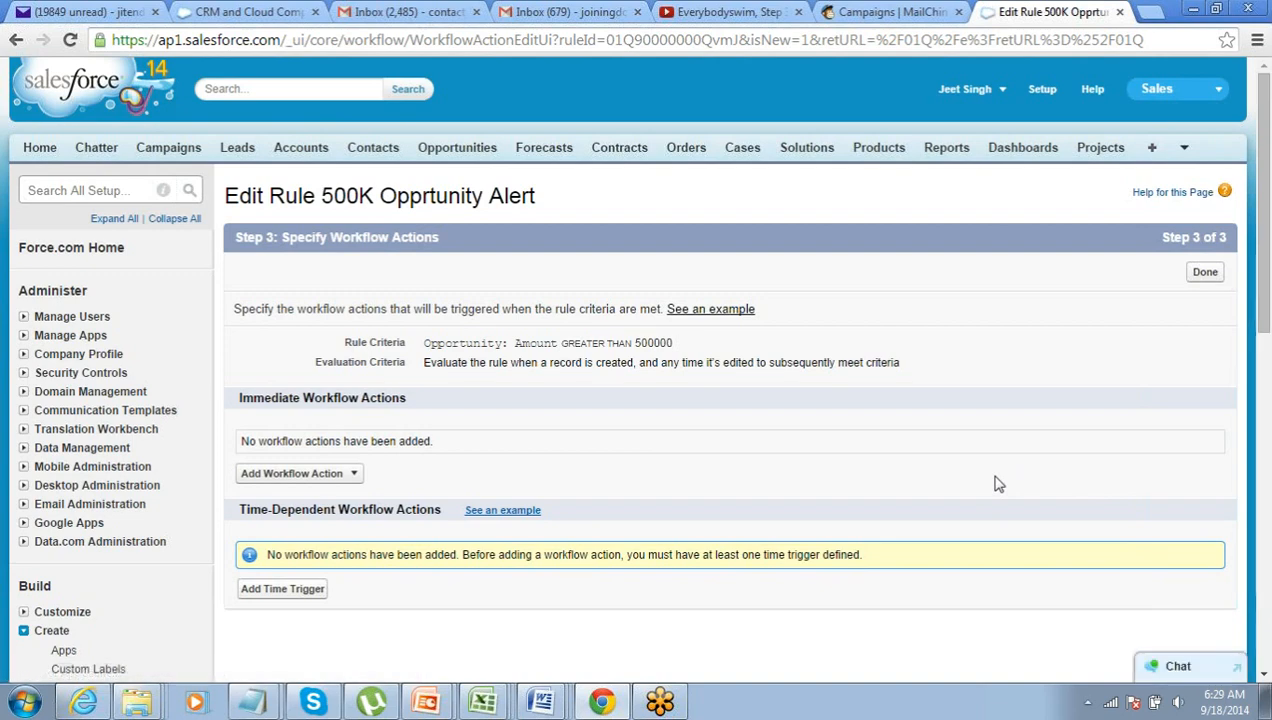
scroll(997, 484, "down", 1)
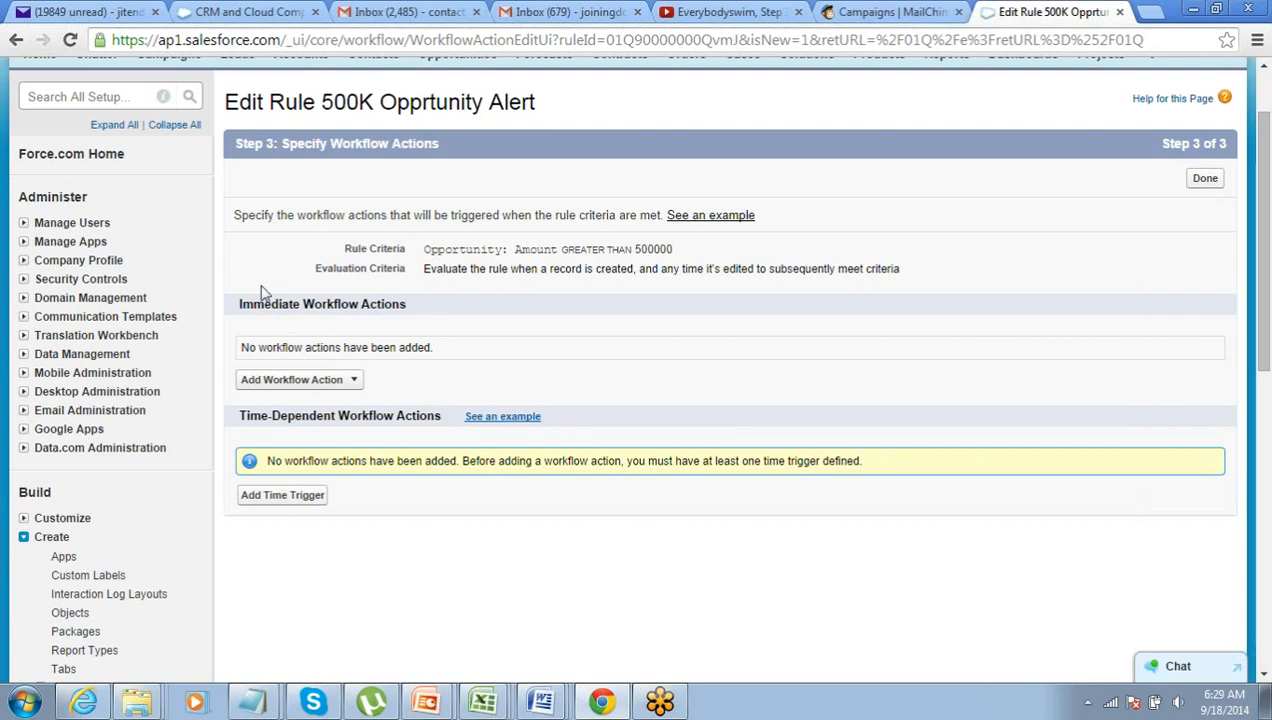
left_click_drag(237, 312, 293, 352)
left_click_drag(240, 420, 297, 424)
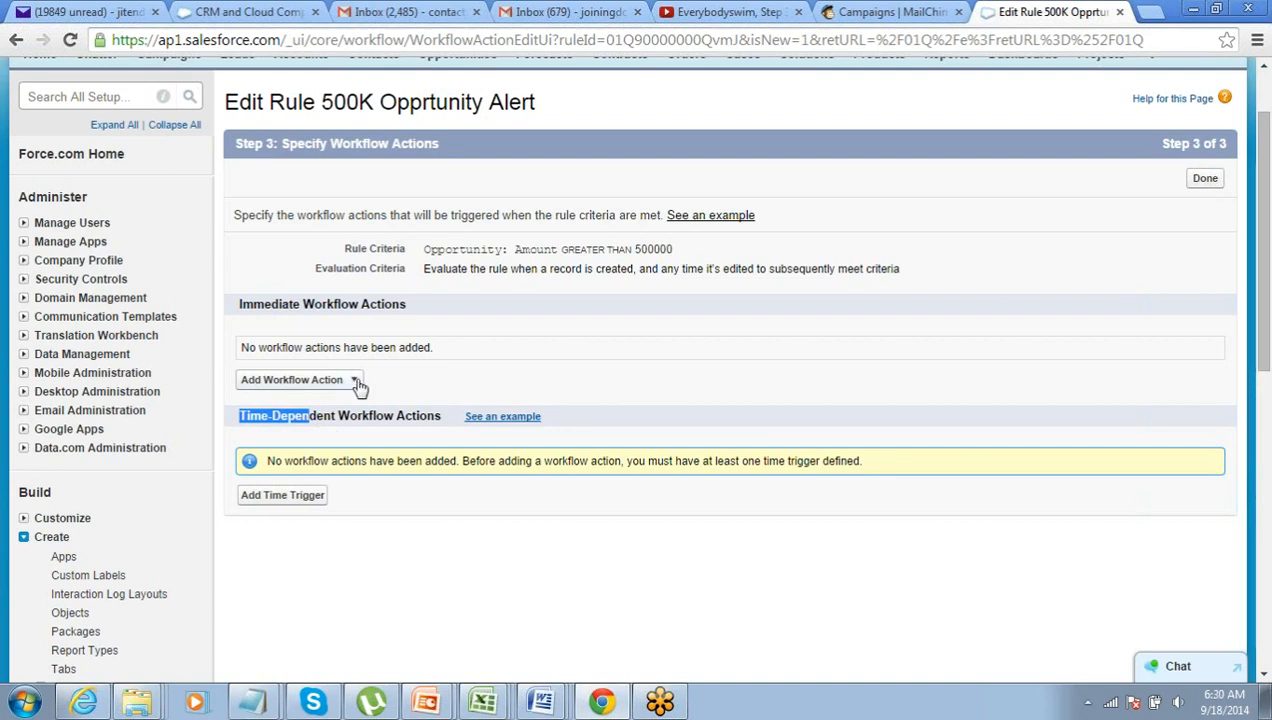
- Add a time trigger of 2 Days After Rule Trigger Date to the rule
left_click(283, 507)
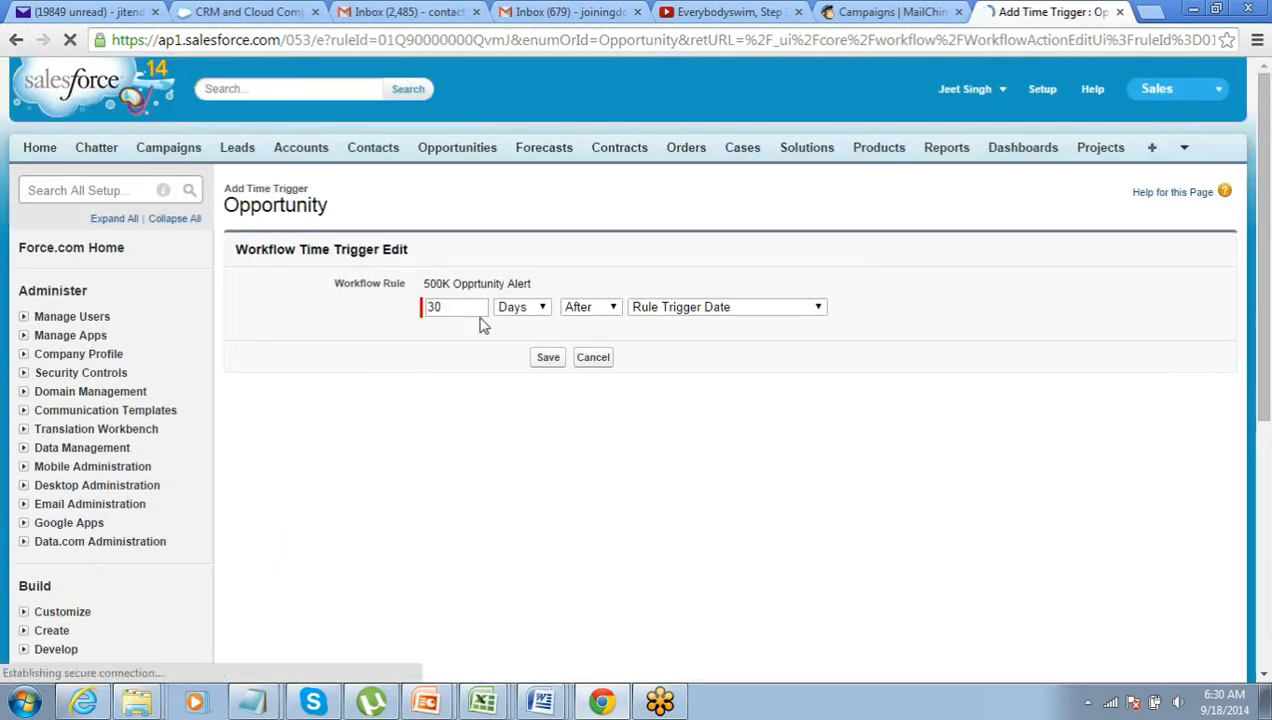
double_click(440, 315)
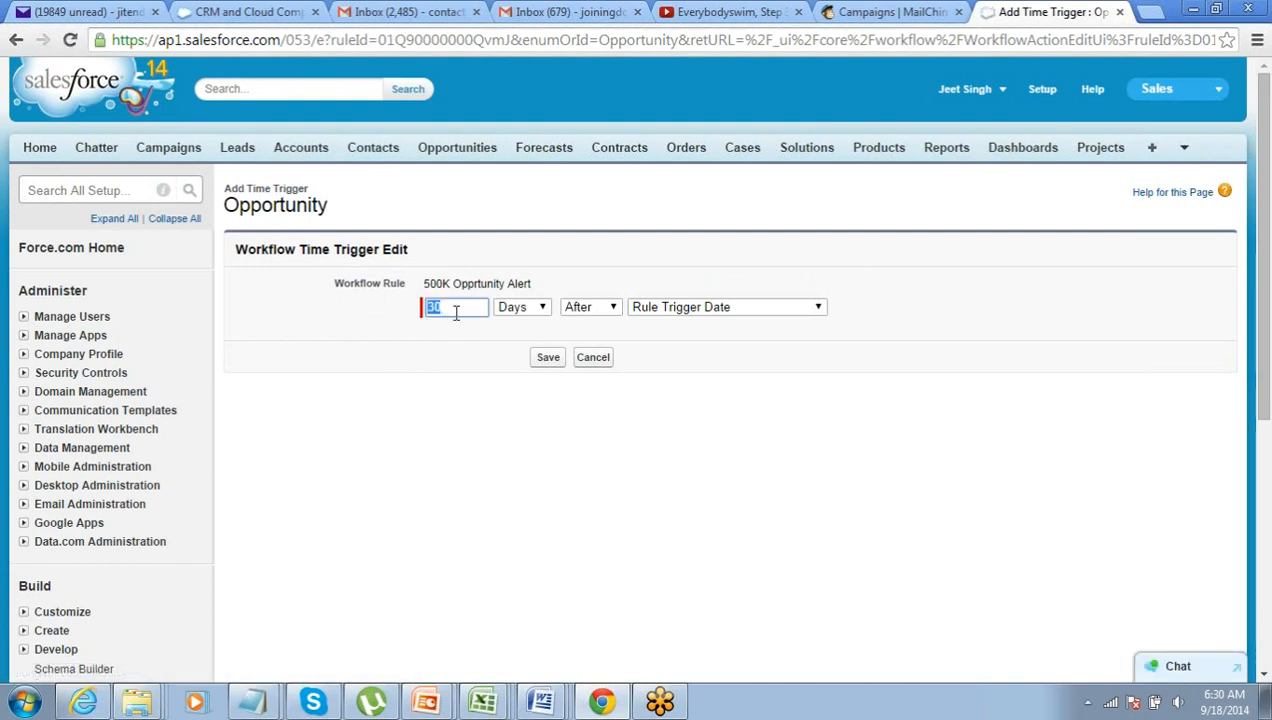
left_click(550, 358)
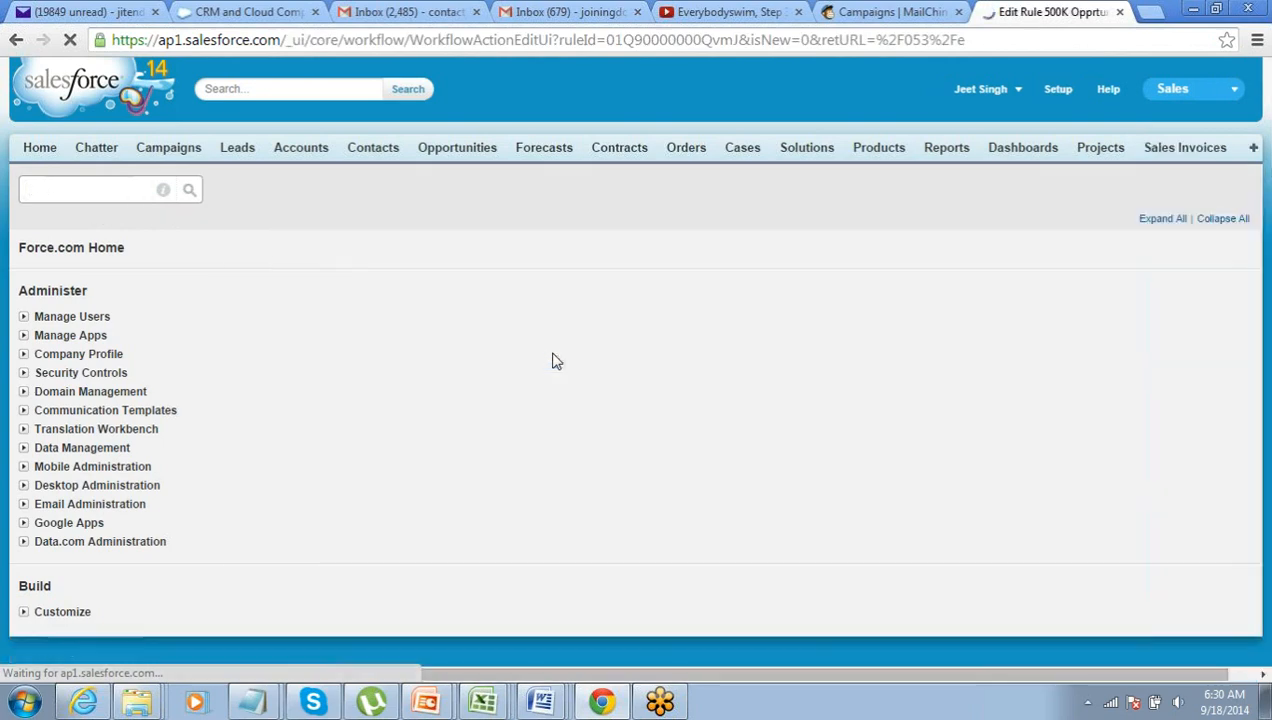
scroll(556, 360, "down", 1)
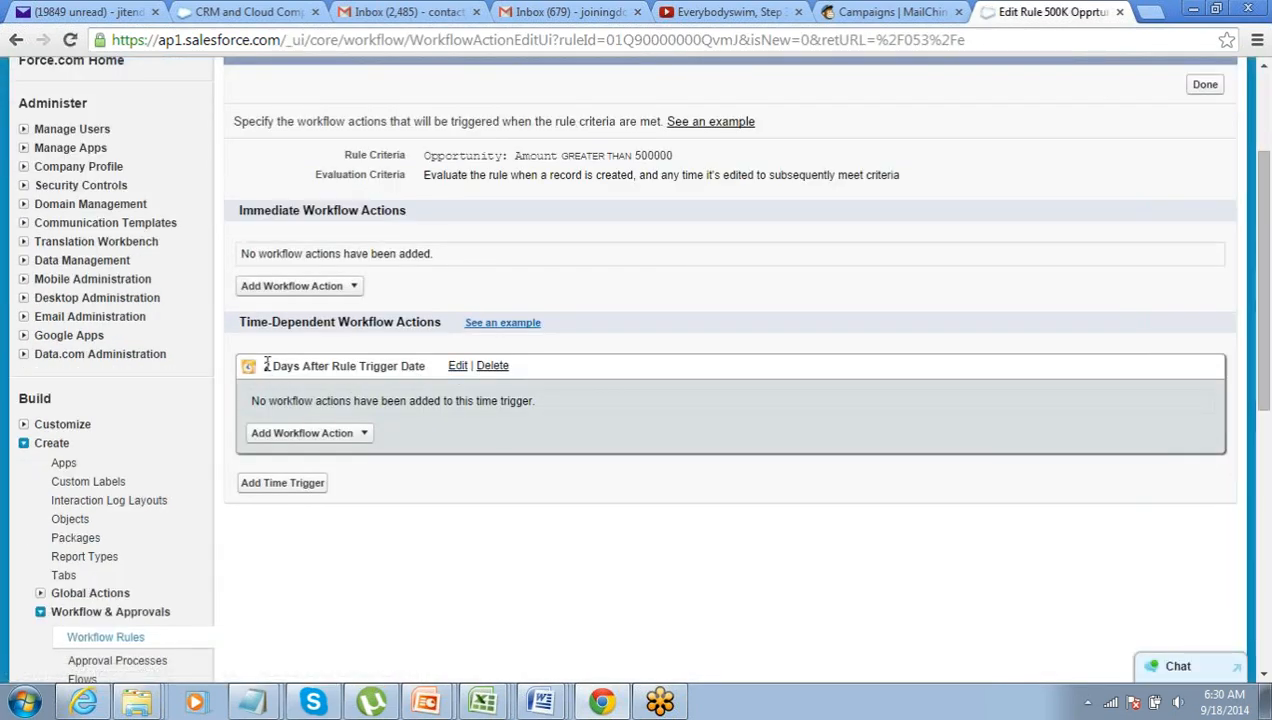
left_click_drag(266, 366, 440, 367)
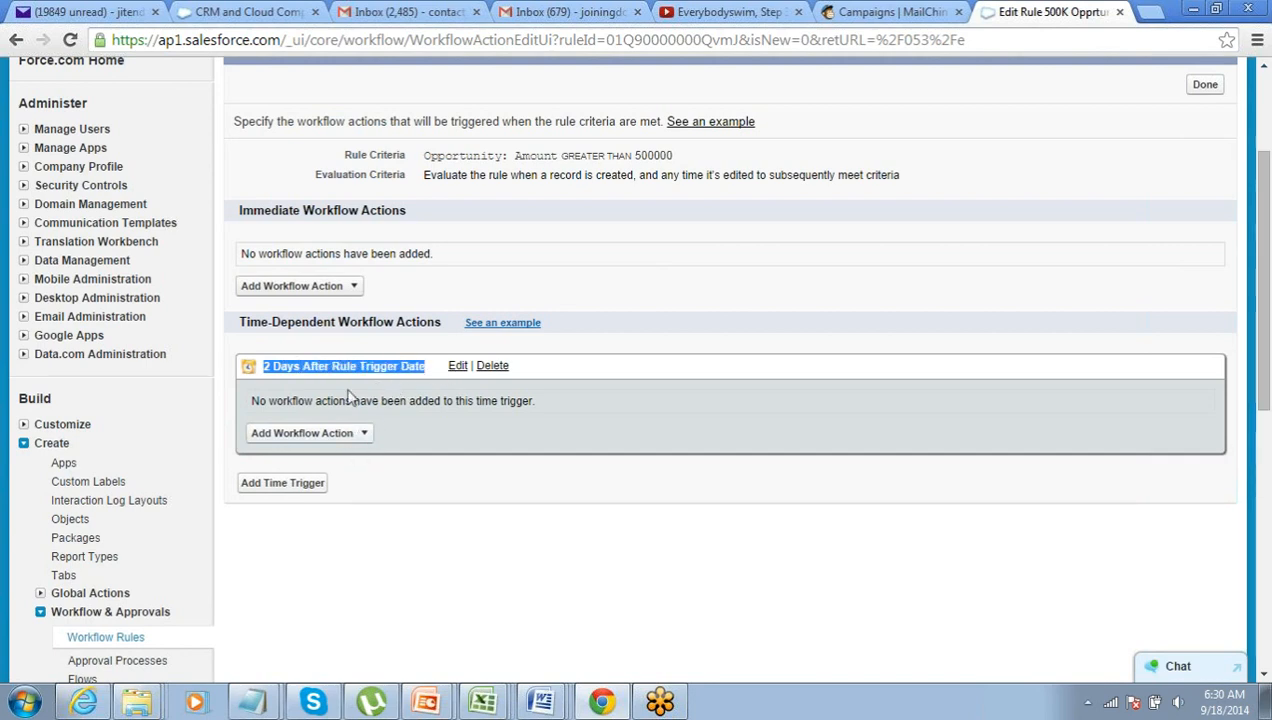
left_click(345, 288)
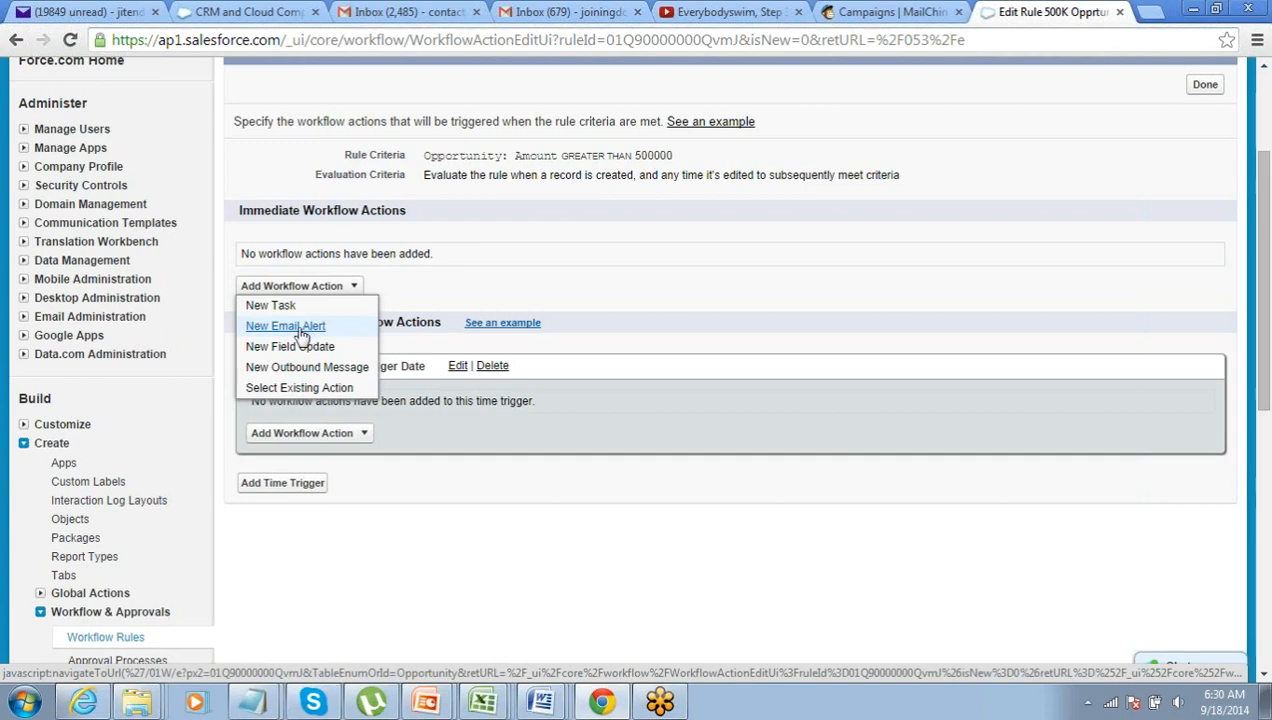
- Start a new email alert described 'Opportunity Email for 50K Opportunity' and look up its template
left_click(301, 328)
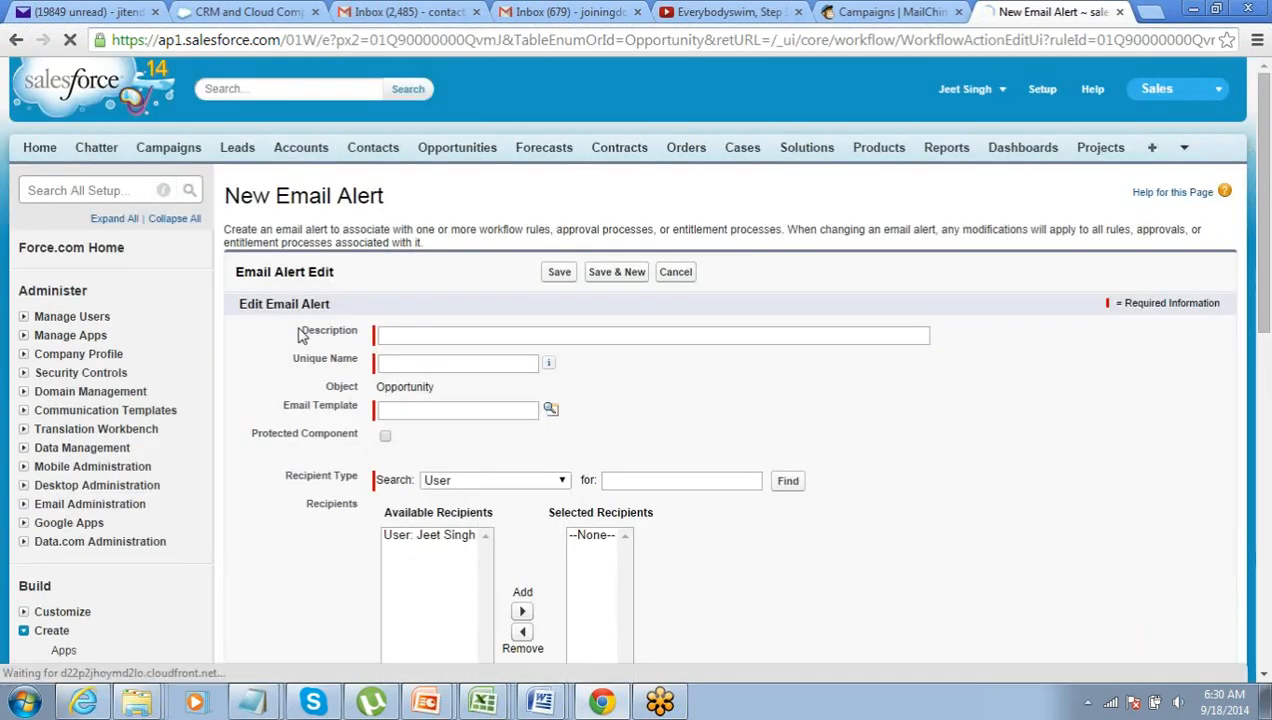
left_click(420, 337)
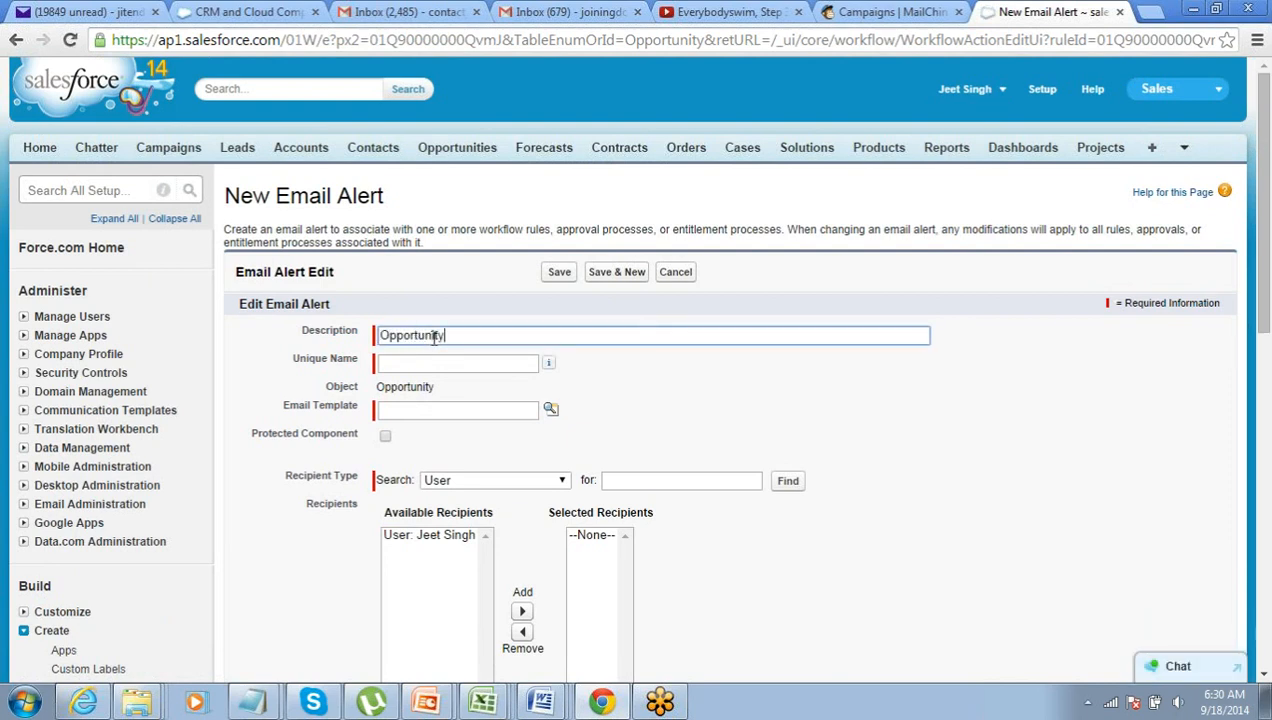
type("Opportunity Email for")
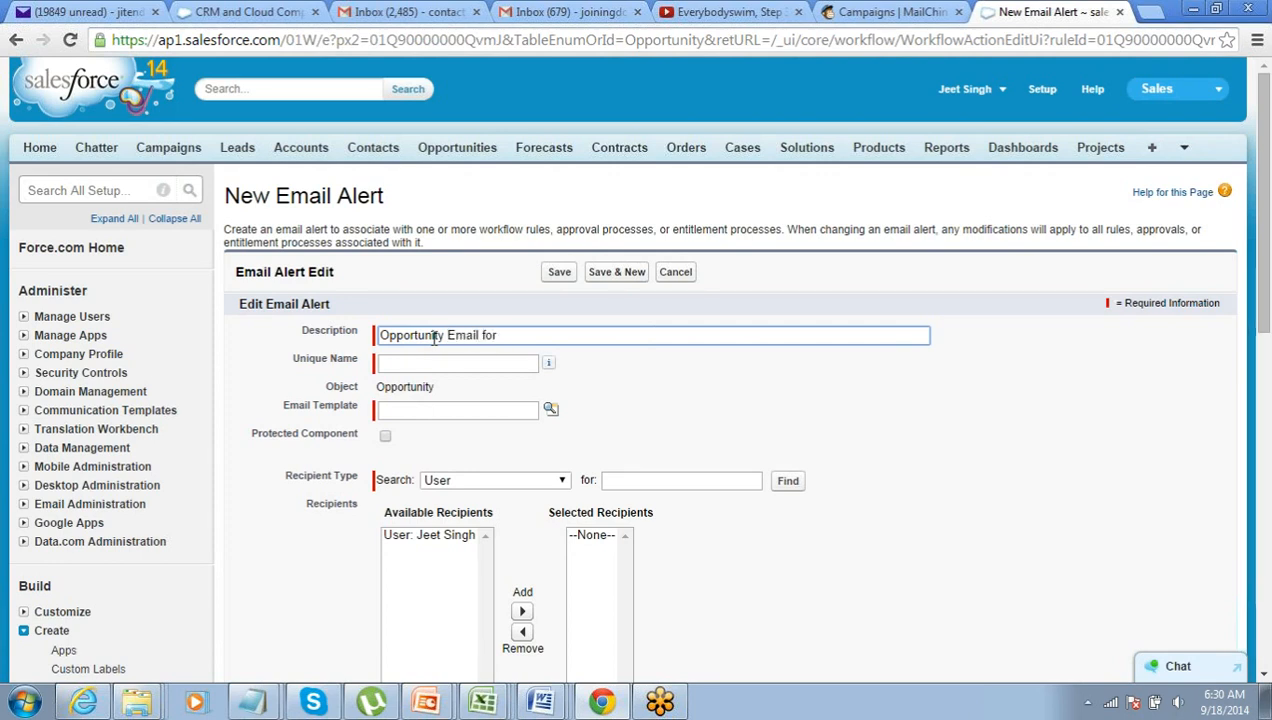
type(" 50K Opportunity")
key("Tab")
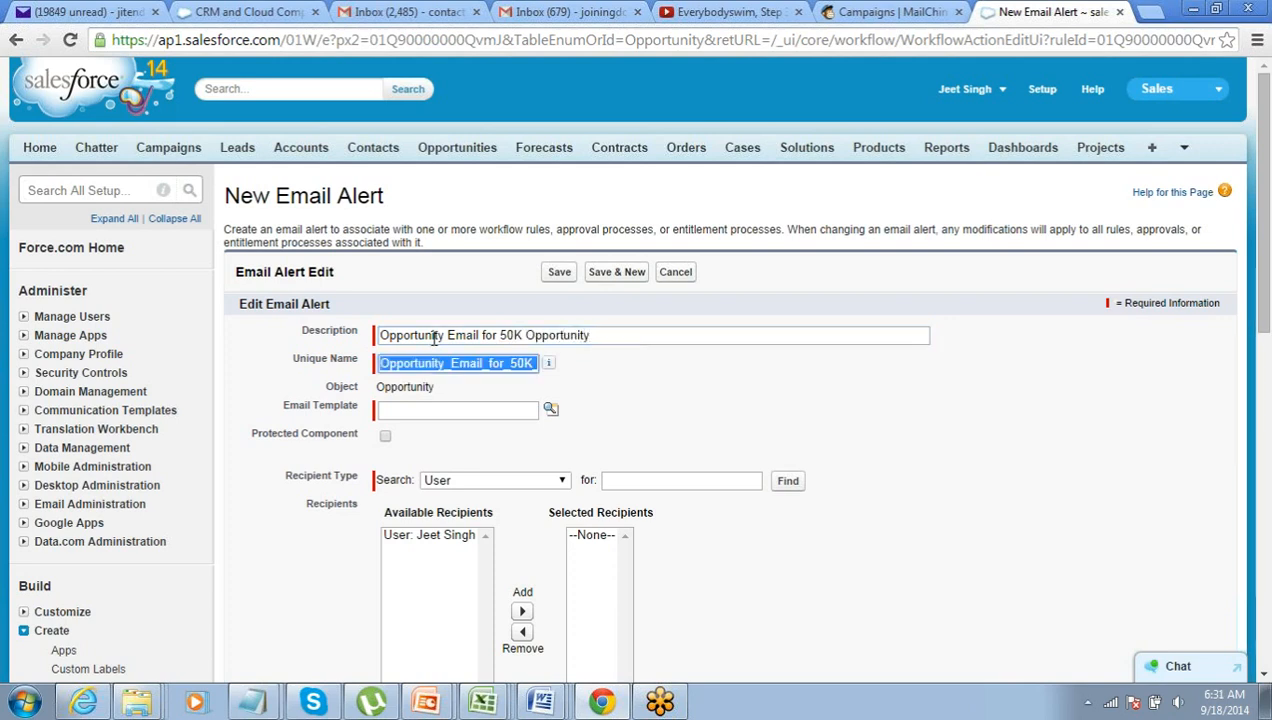
scroll(428, 362, "down", 1)
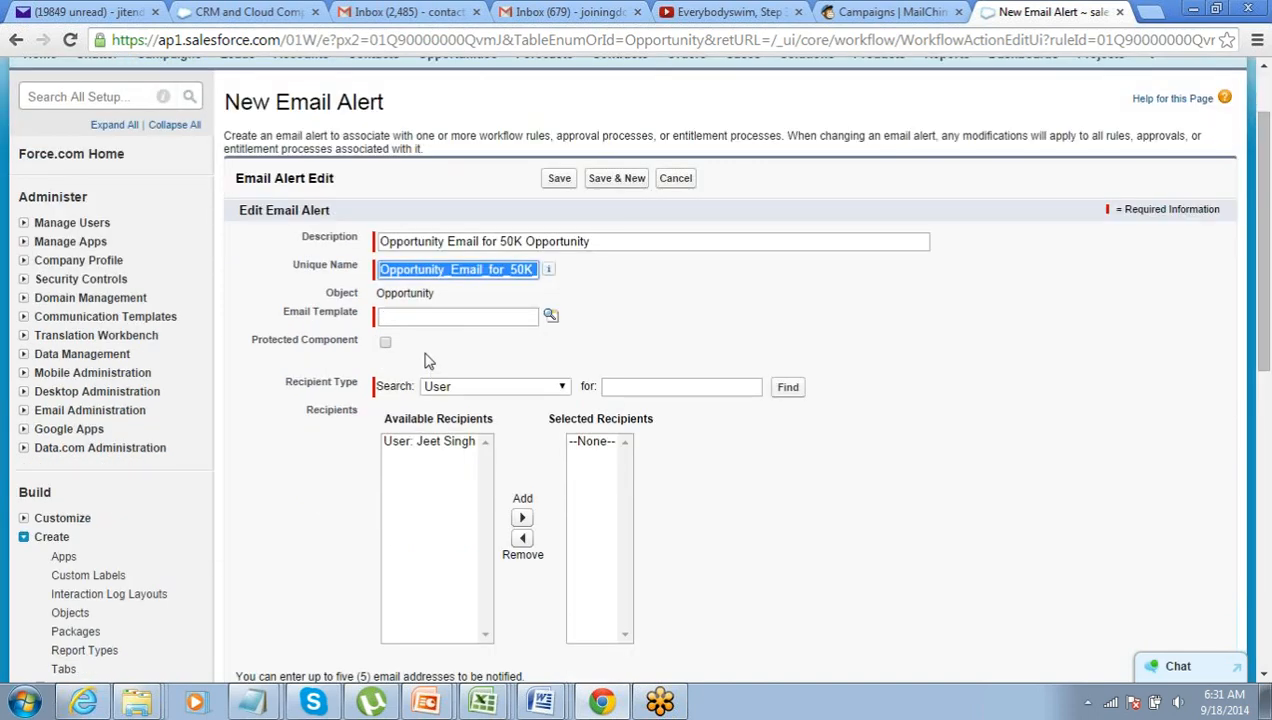
left_click(551, 316)
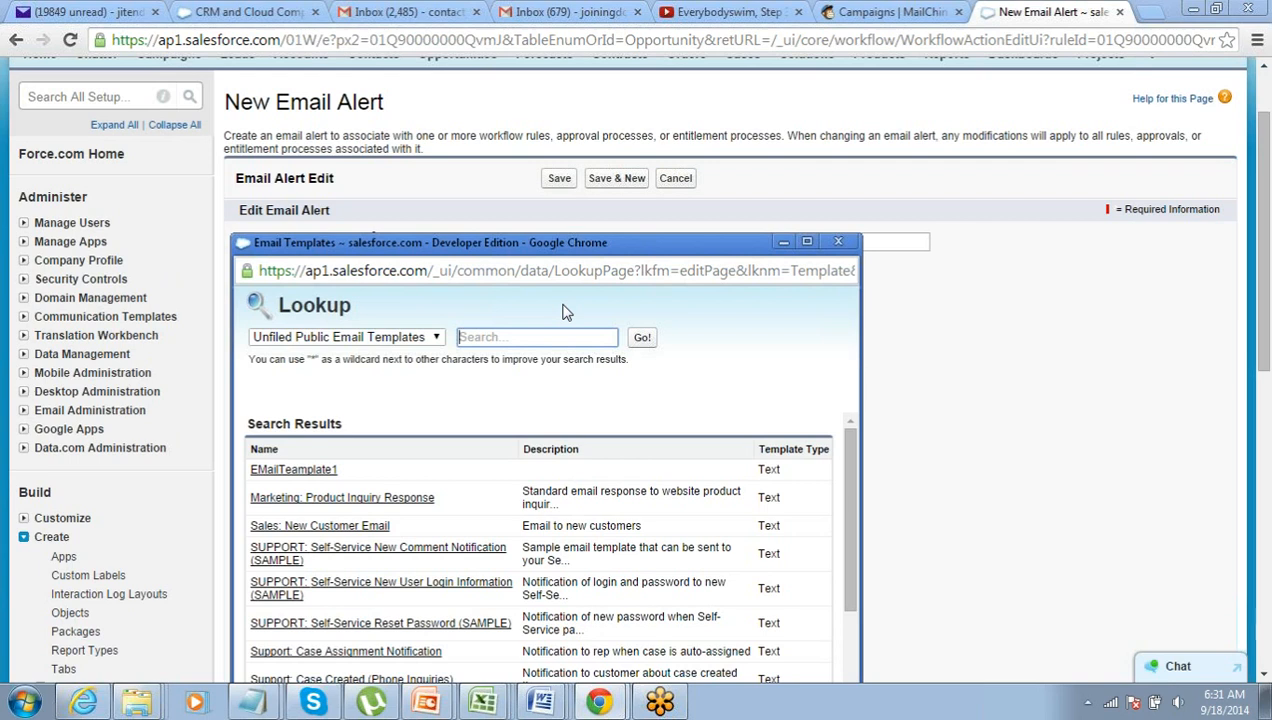
- Choose the Marketing: Product Inquiry Response email template for the alert
left_click(398, 508)
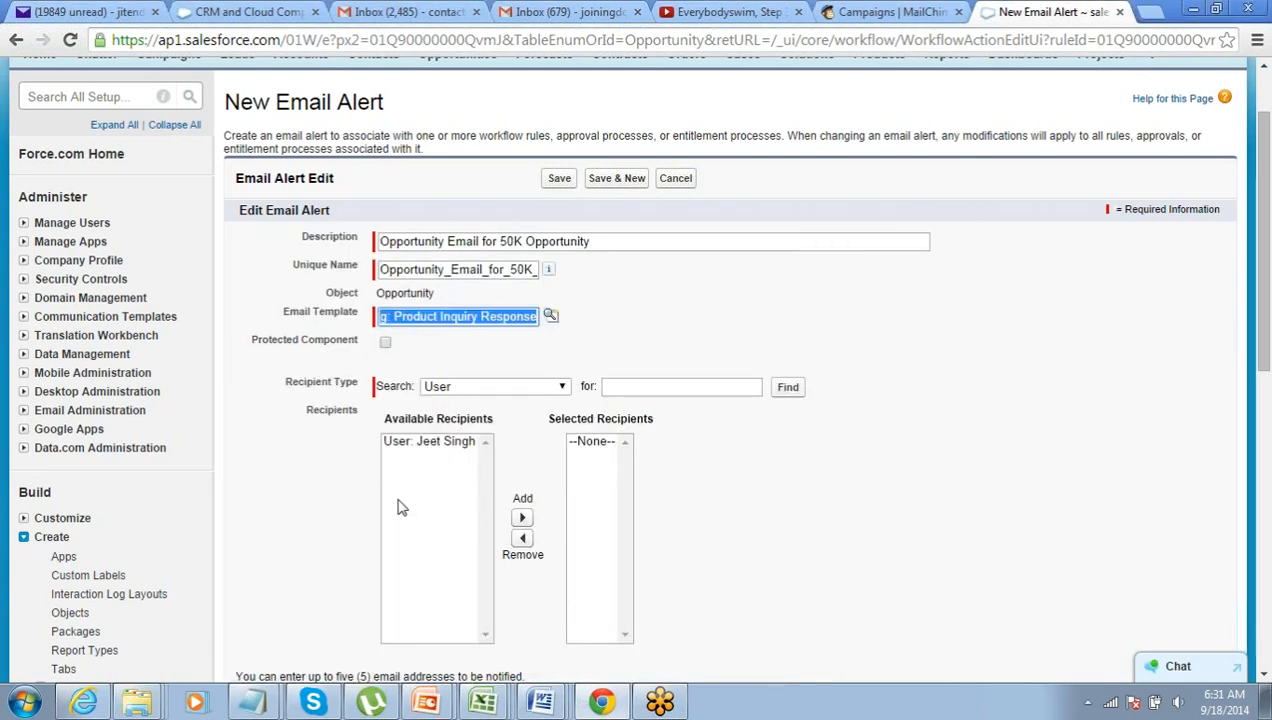
left_click(327, 477)
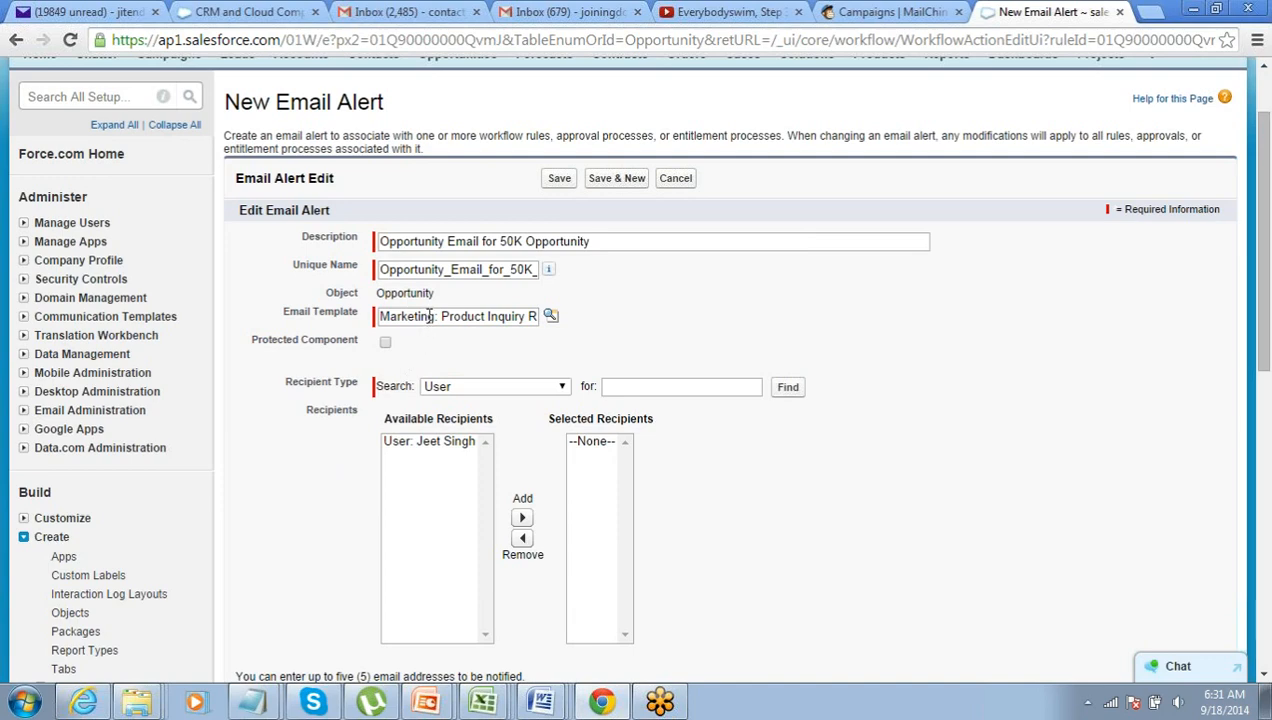
scroll(284, 420, "down", 1)
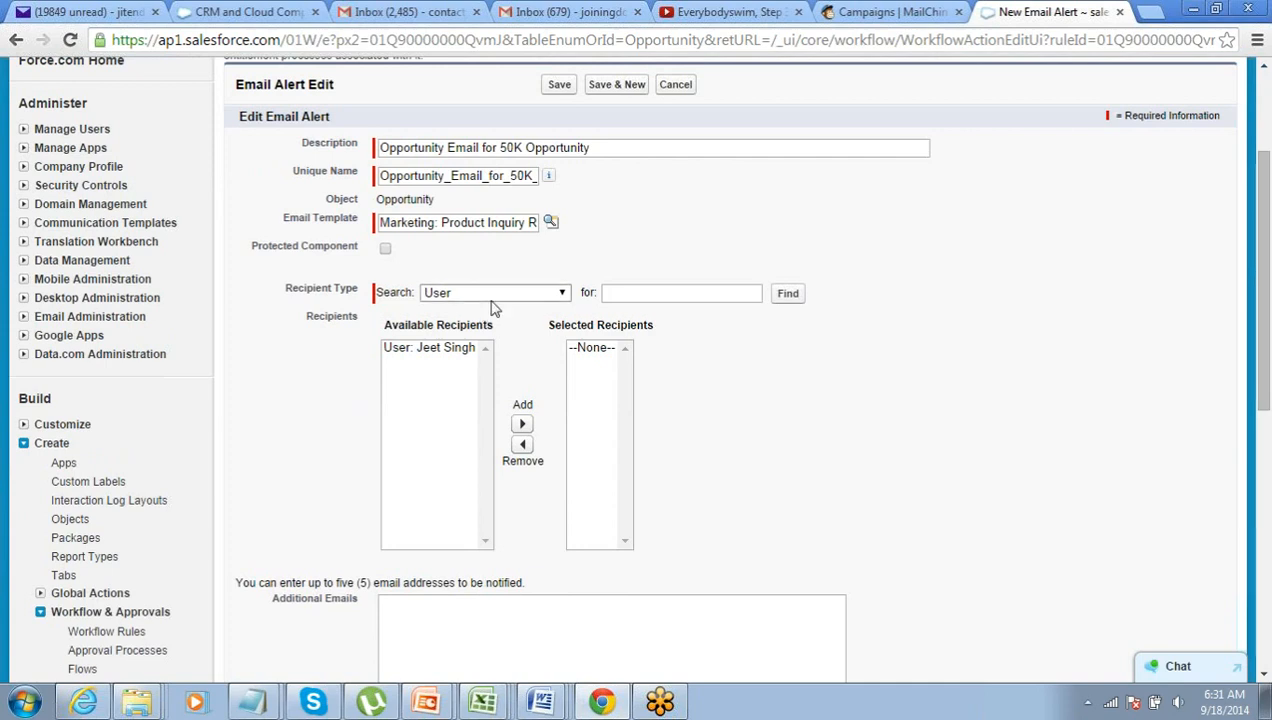
- Add Opportunity Owner from the Owner recipient type to the alert's selected recipients
left_click(493, 296)
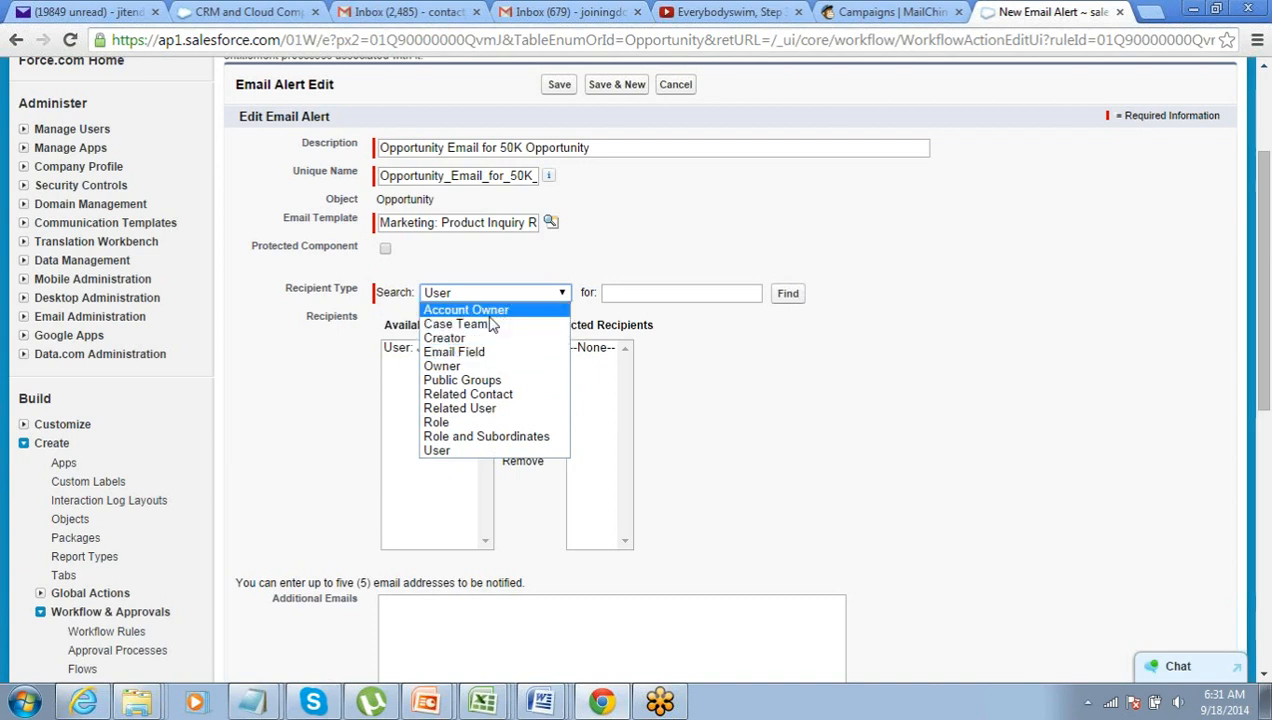
left_click(463, 366)
left_click(455, 350)
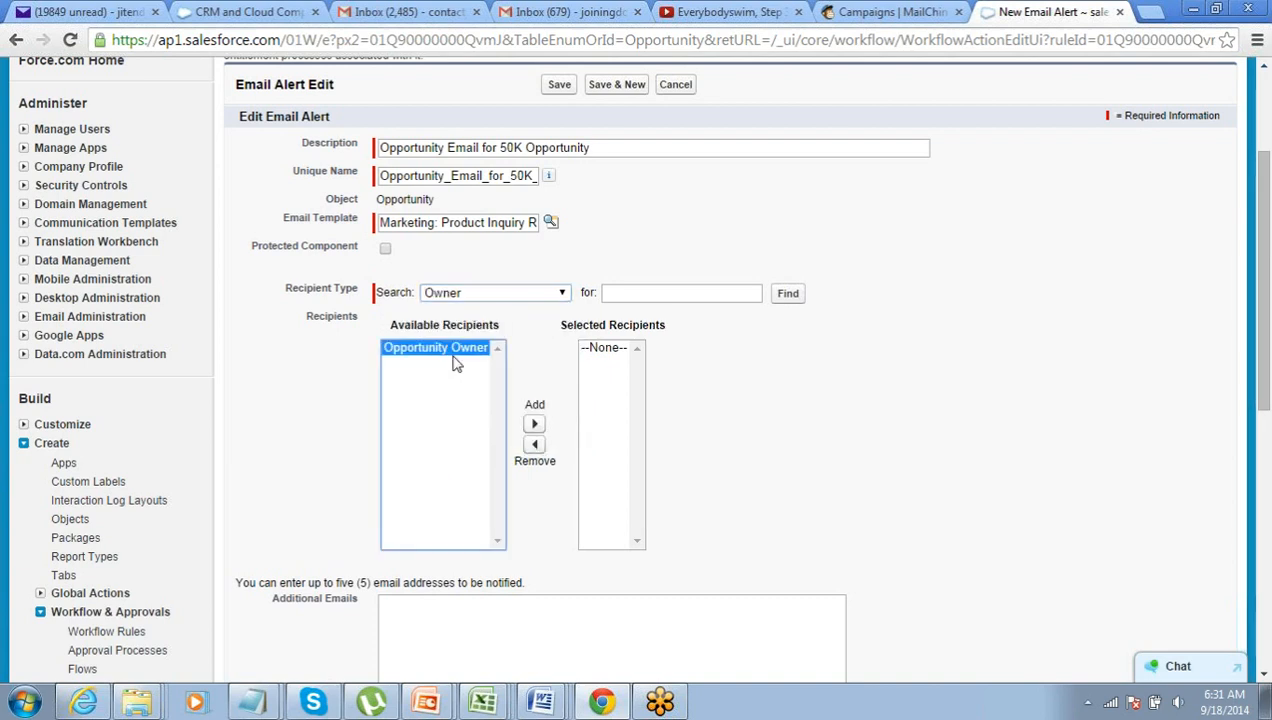
left_click(534, 424)
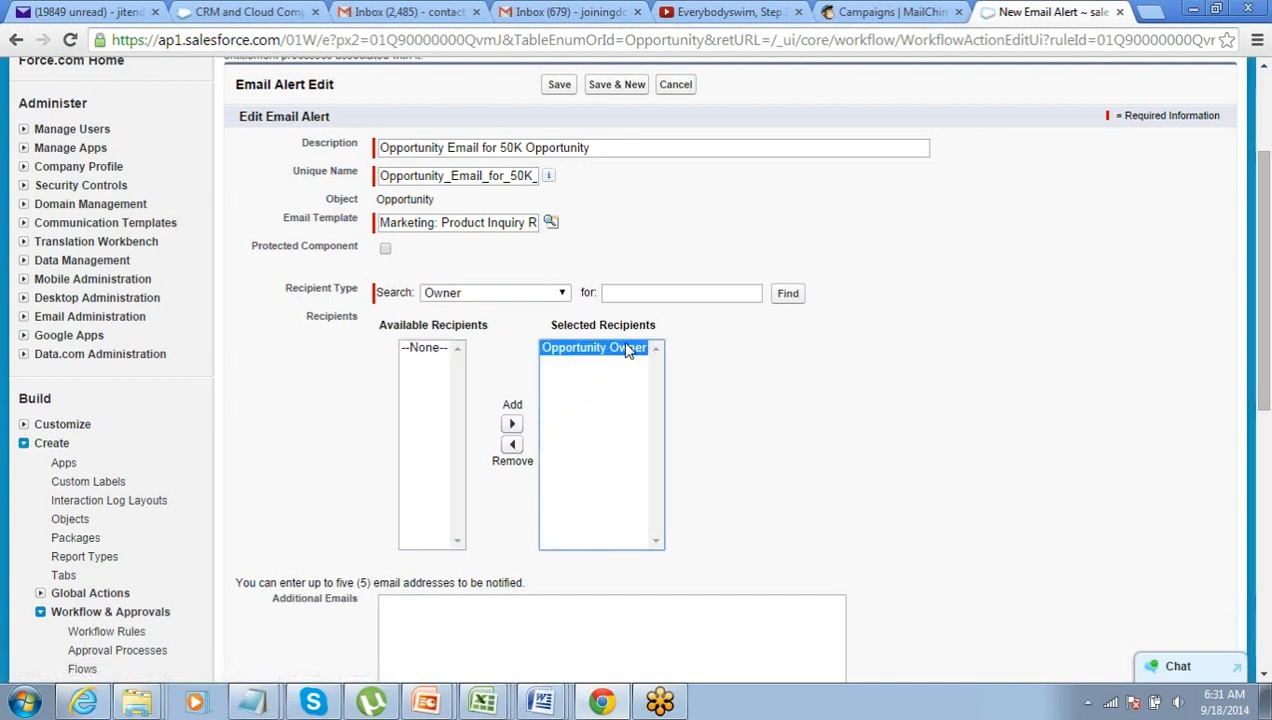
left_click(520, 295)
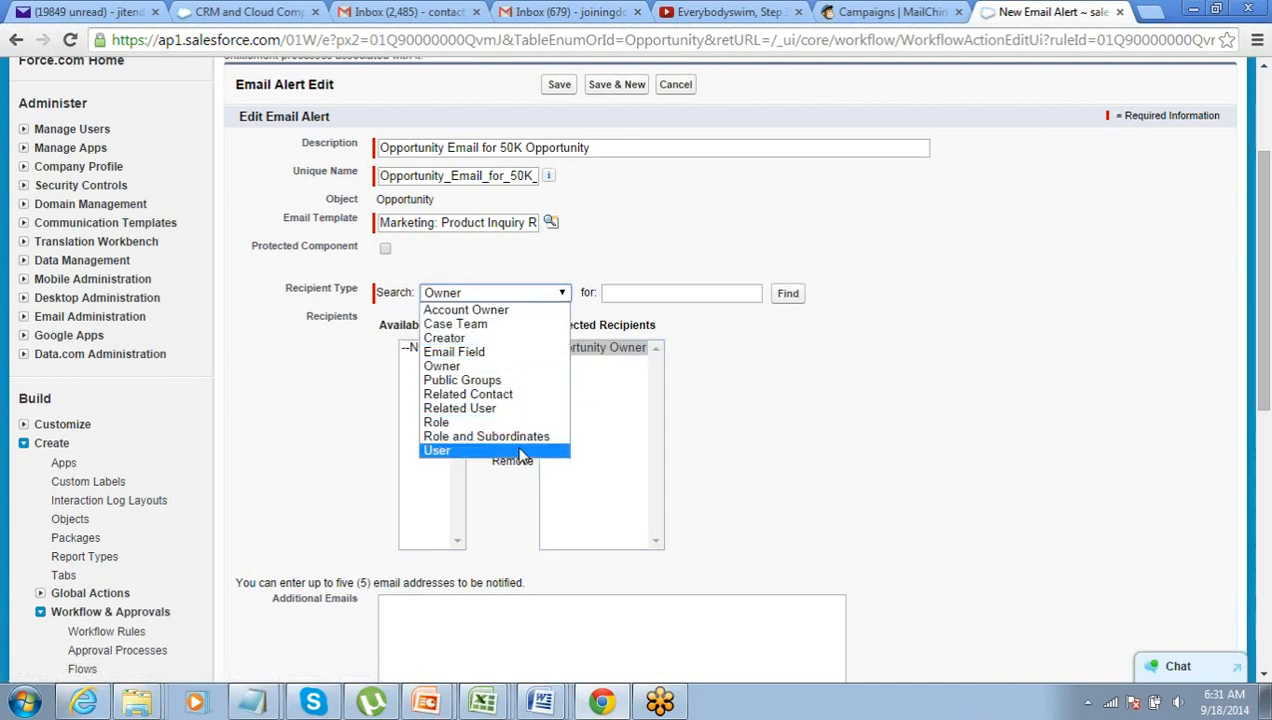
left_click(518, 456)
left_click(511, 293)
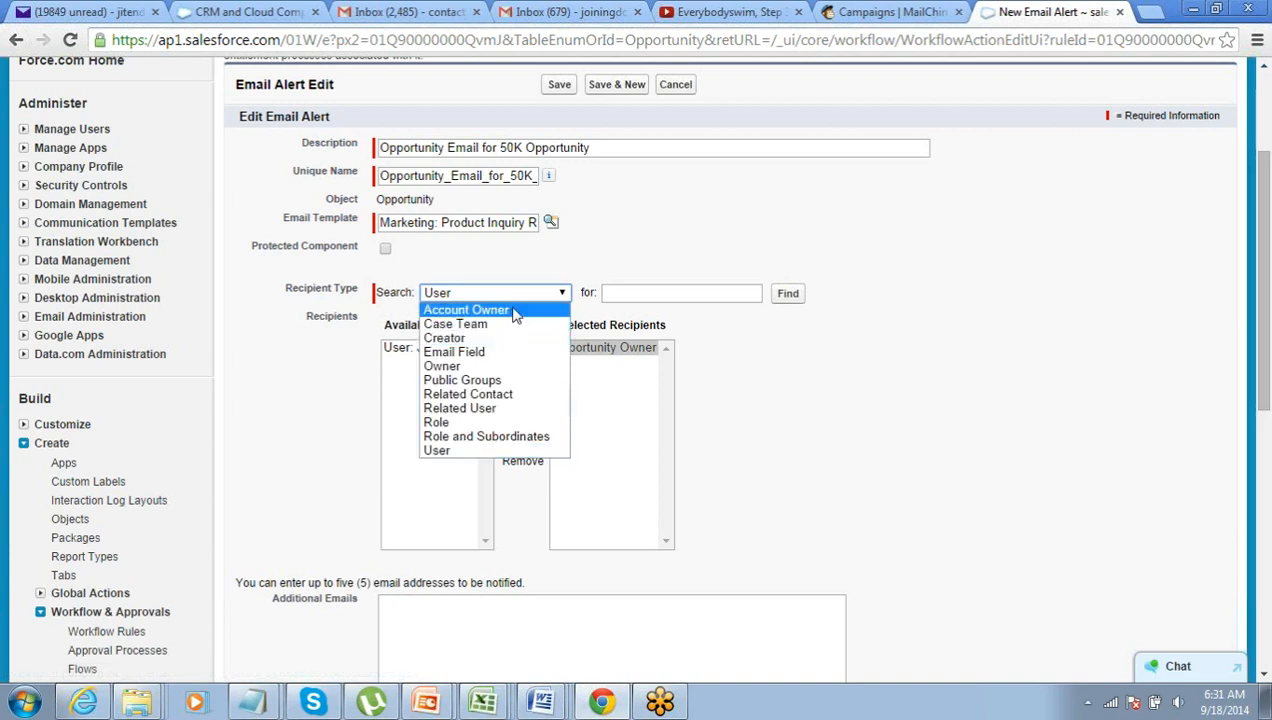
left_click(515, 311)
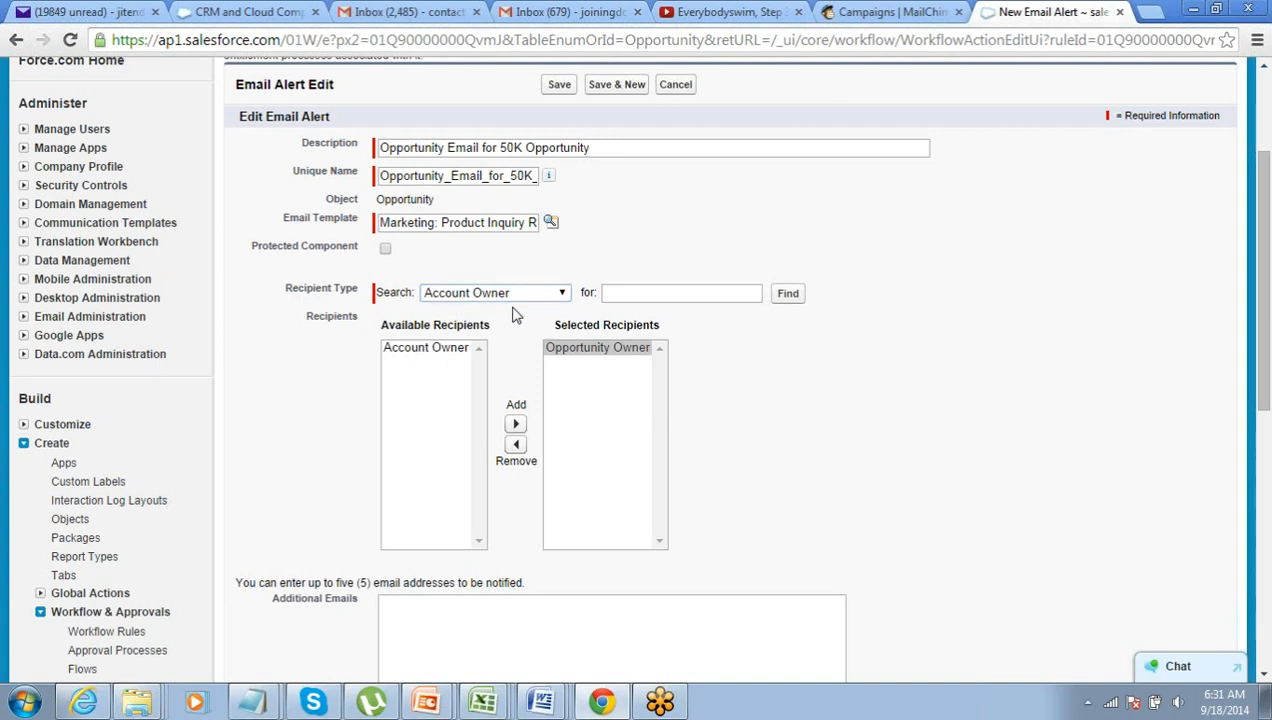
left_click(577, 358)
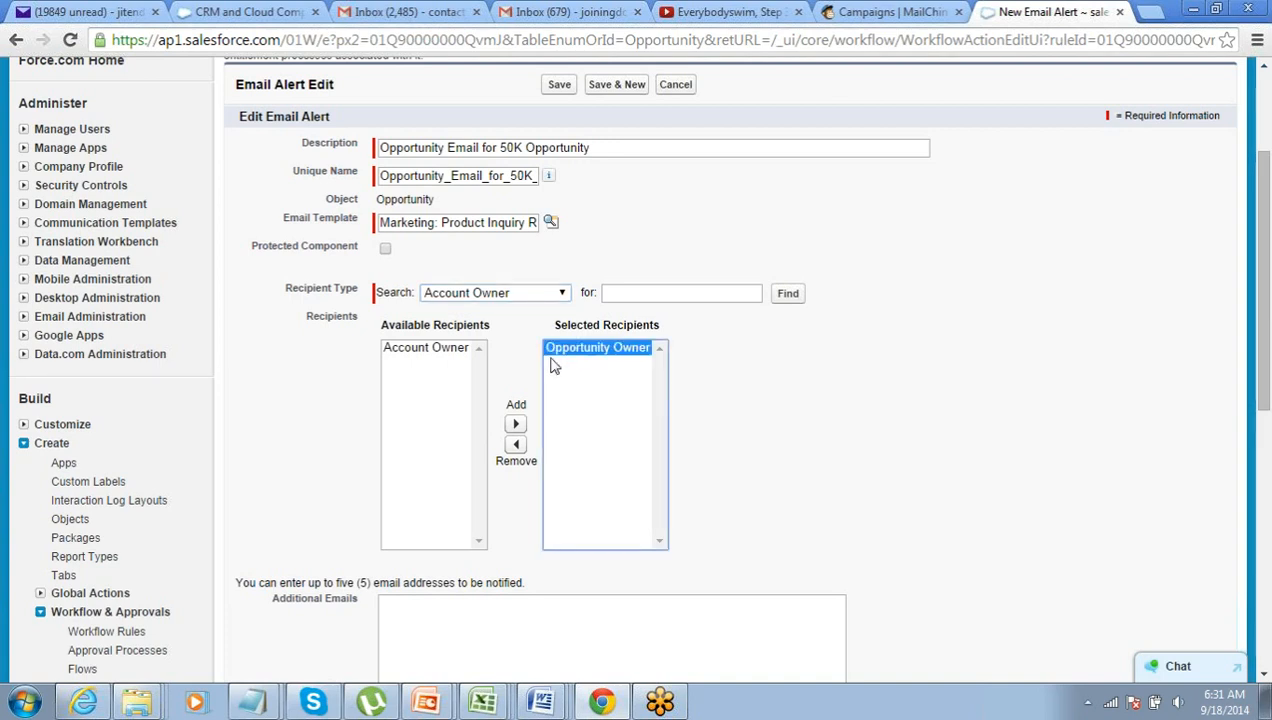
left_click(700, 372)
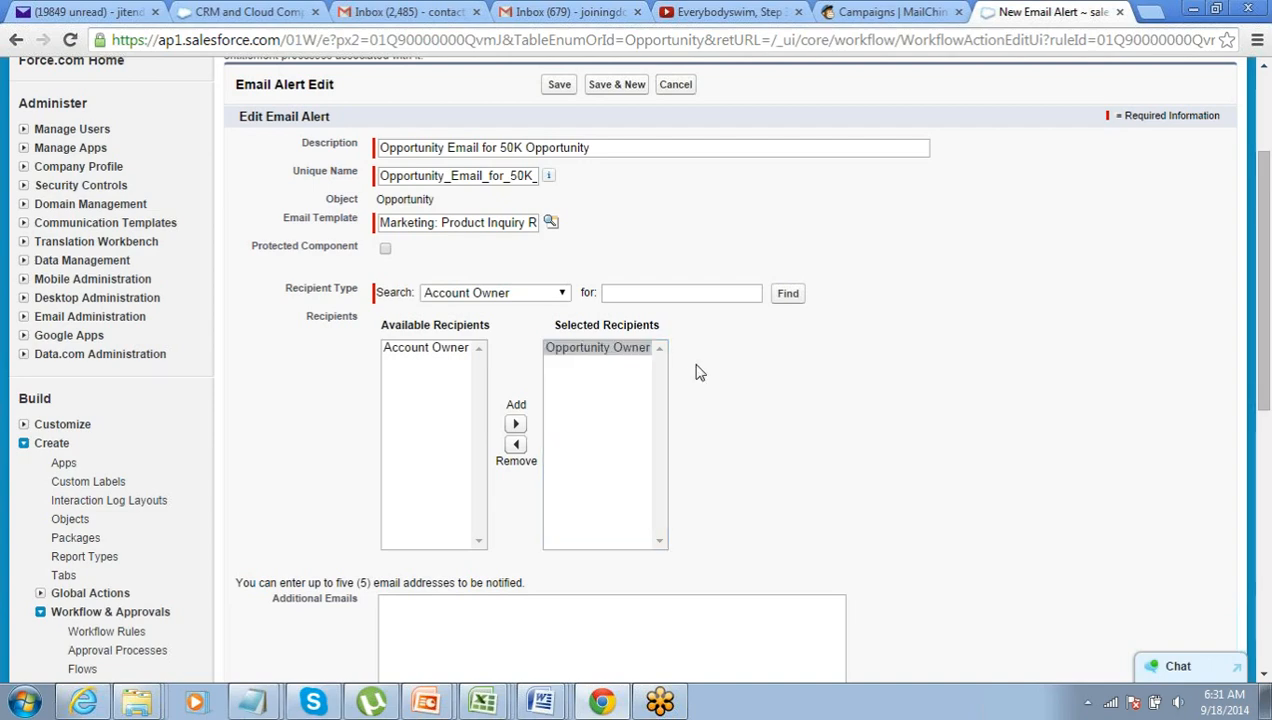
scroll(700, 372, "down", 2)
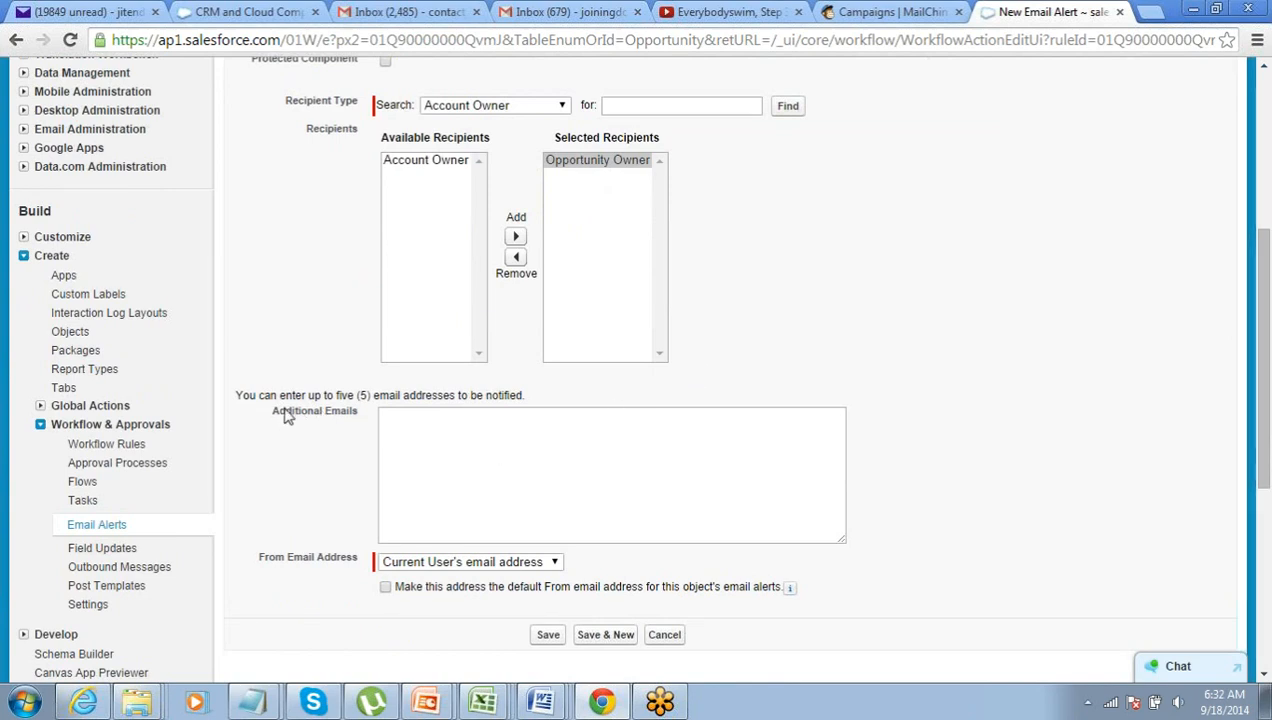
- Enter an additional recipient e-mail address and save the email alert
left_click_drag(236, 398, 396, 424)
left_click(397, 424)
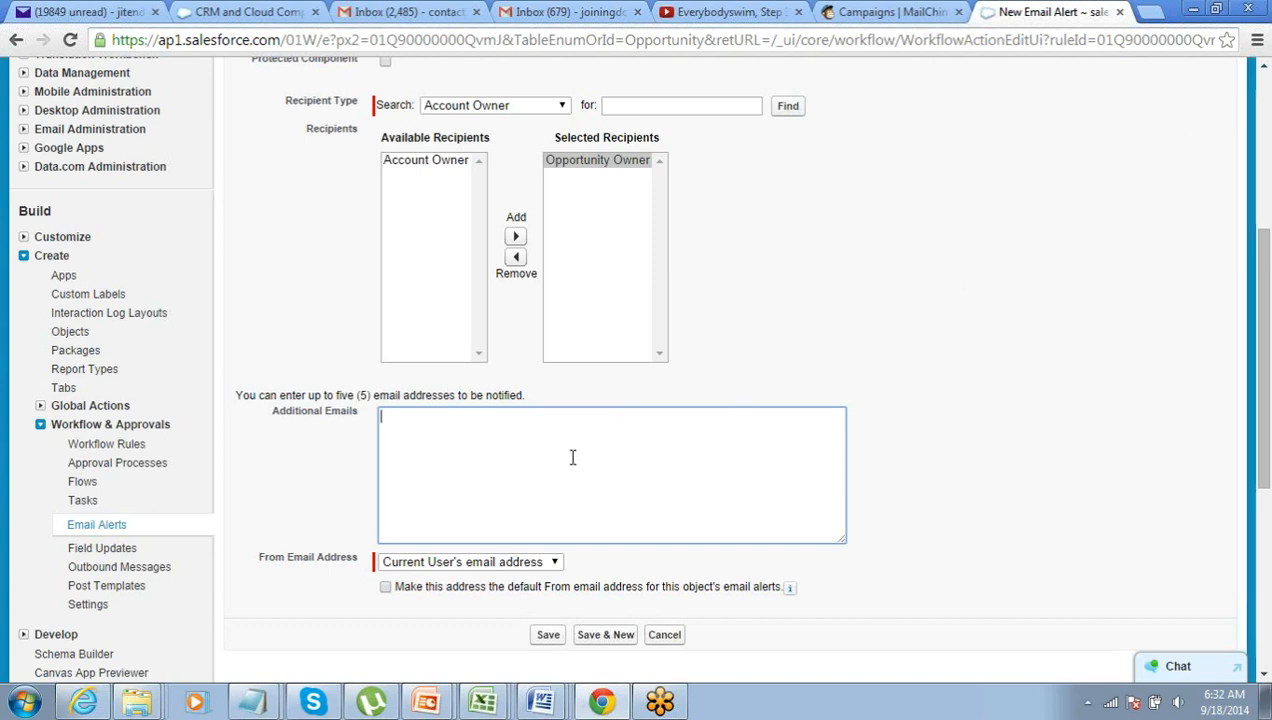
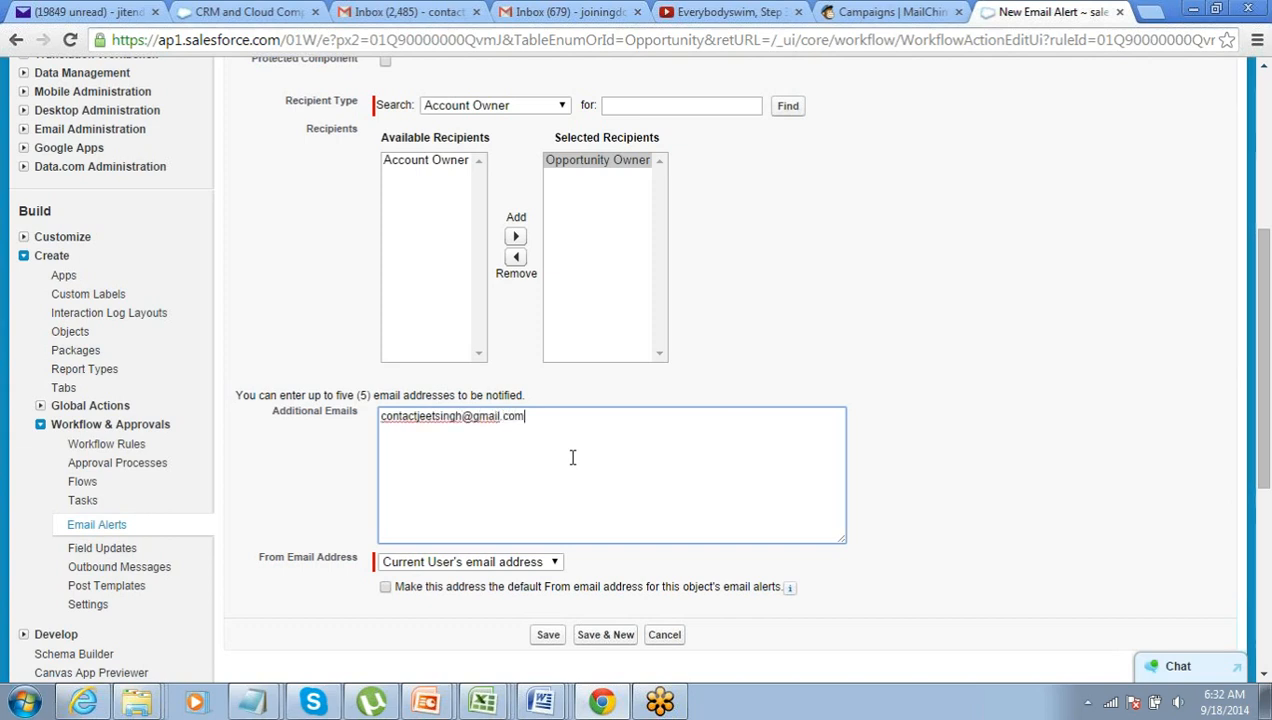
left_click(862, 372)
scroll(838, 378, "down", 2)
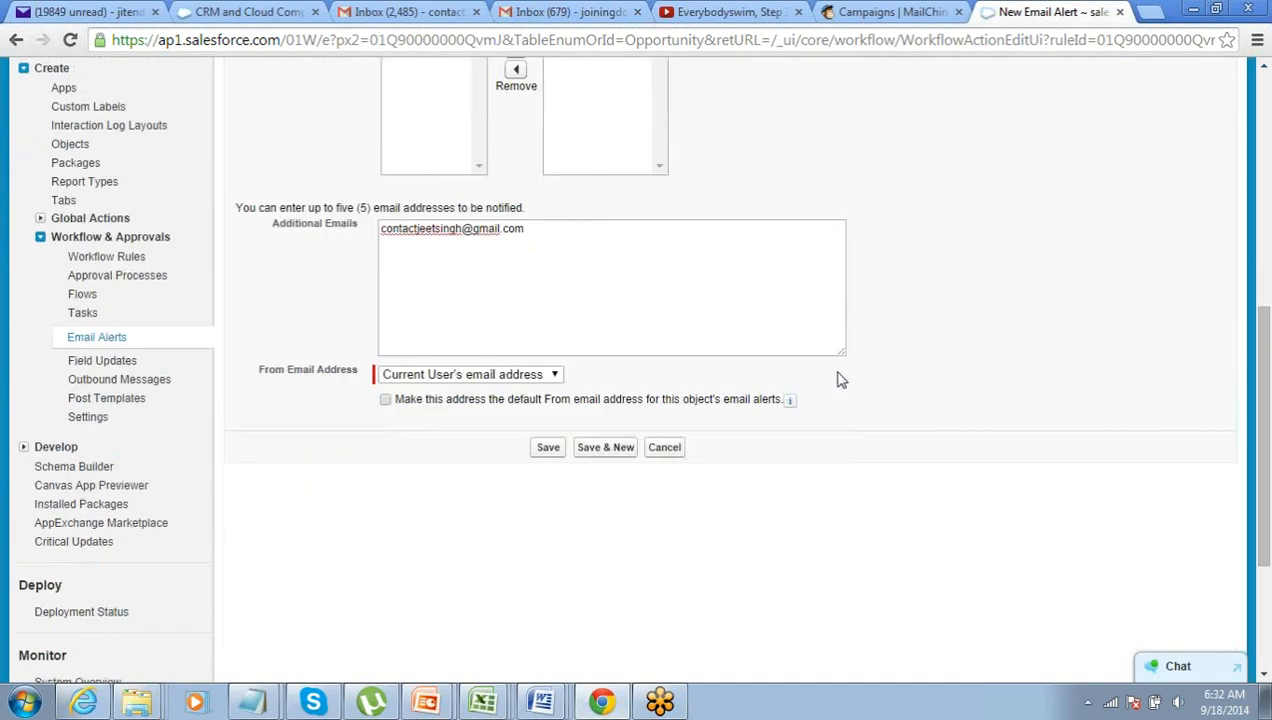
left_click(548, 448)
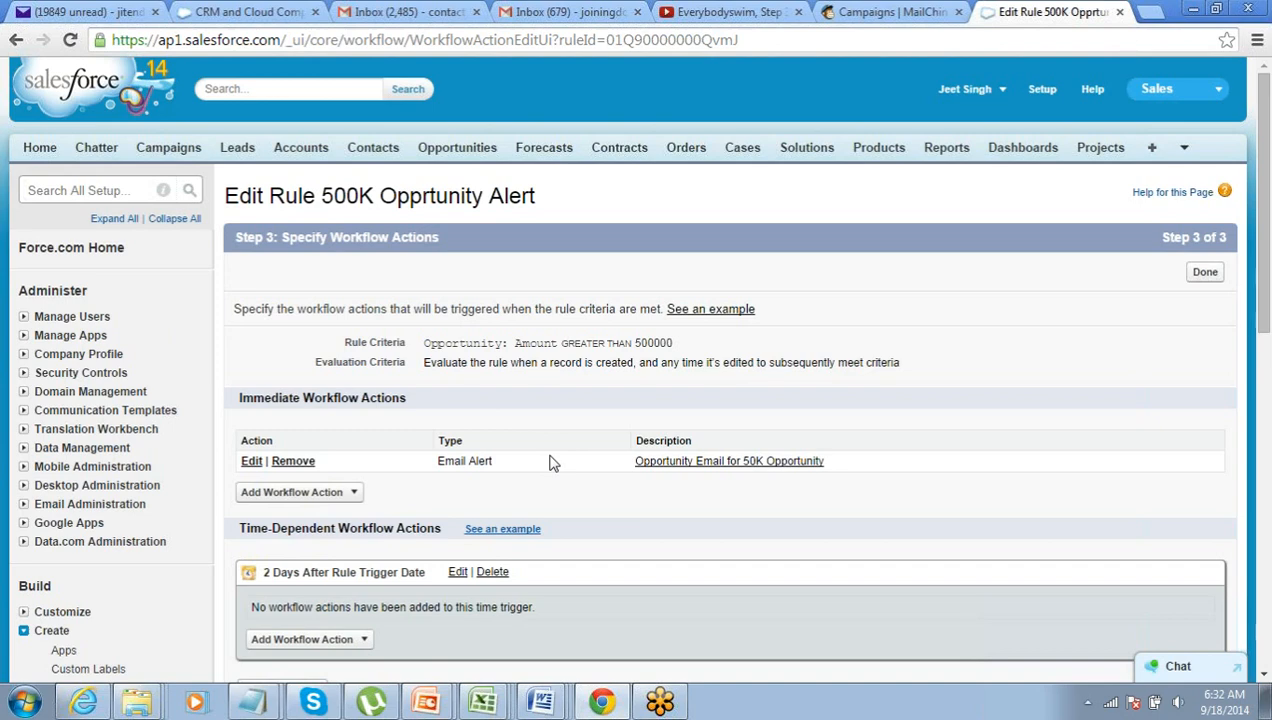
- Finish Step 3 workflow actions, returning to the 500K Opprtunity Alert rule detail page
scroll(548, 463, "down", 3)
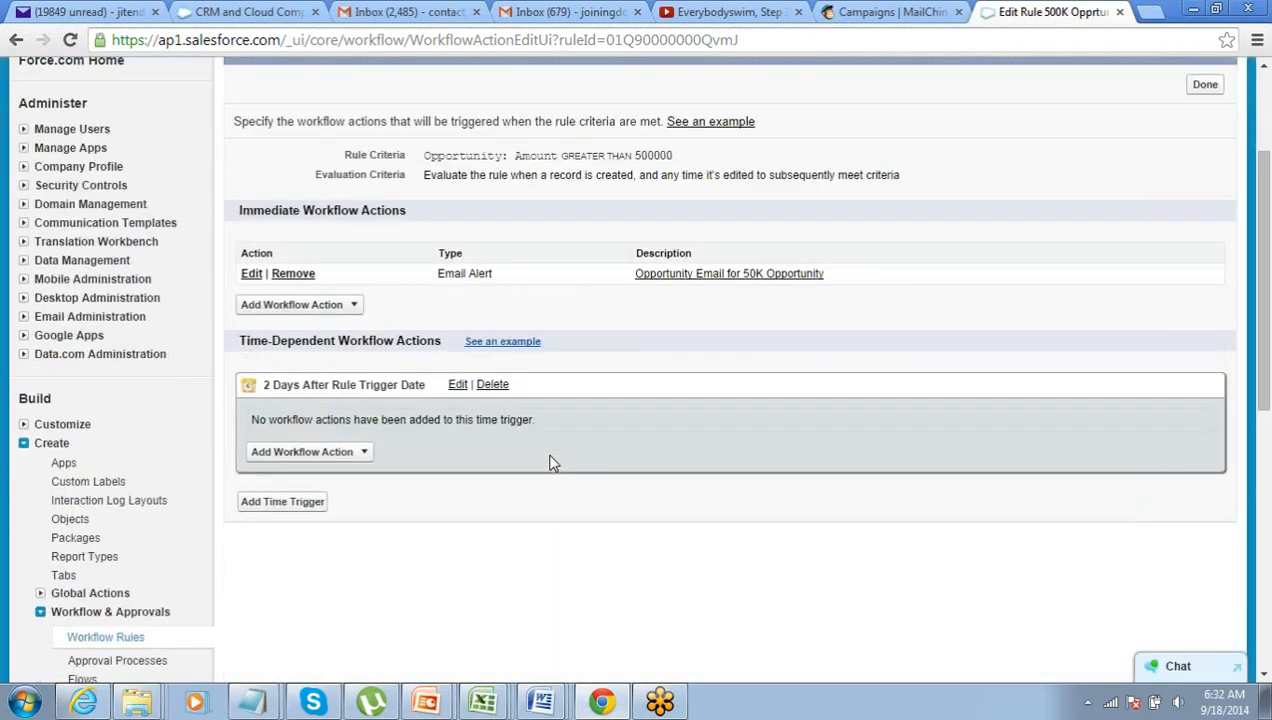
scroll(548, 463, "up", 3)
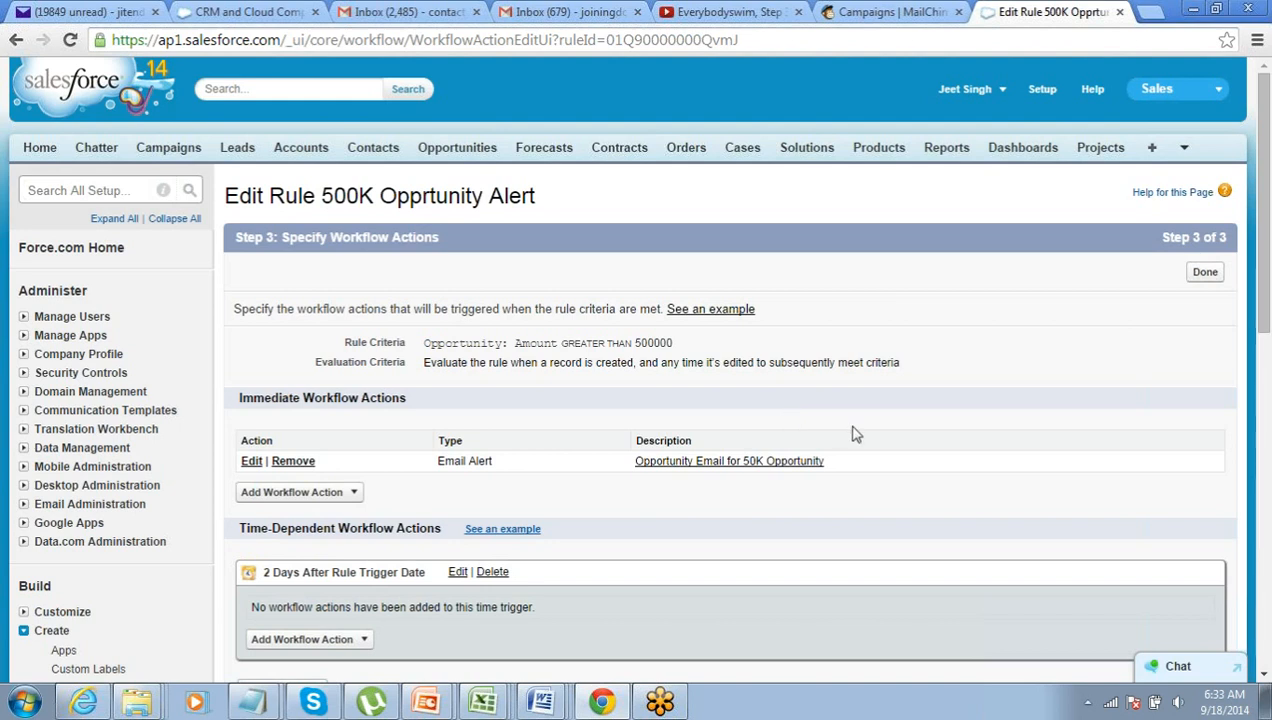
left_click(1203, 274)
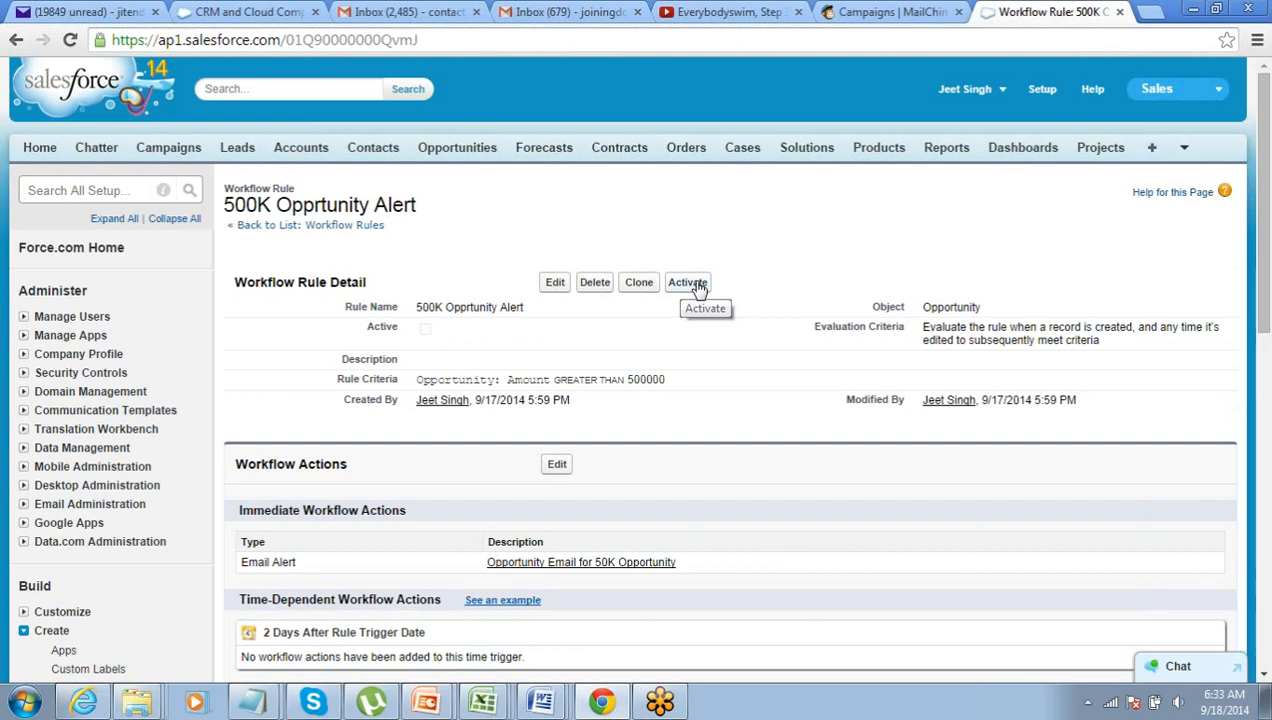
- Try activating the 500K Opprtunity Alert rule, dismiss the missing default-user warning, then return to Setup home
left_click(690, 283)
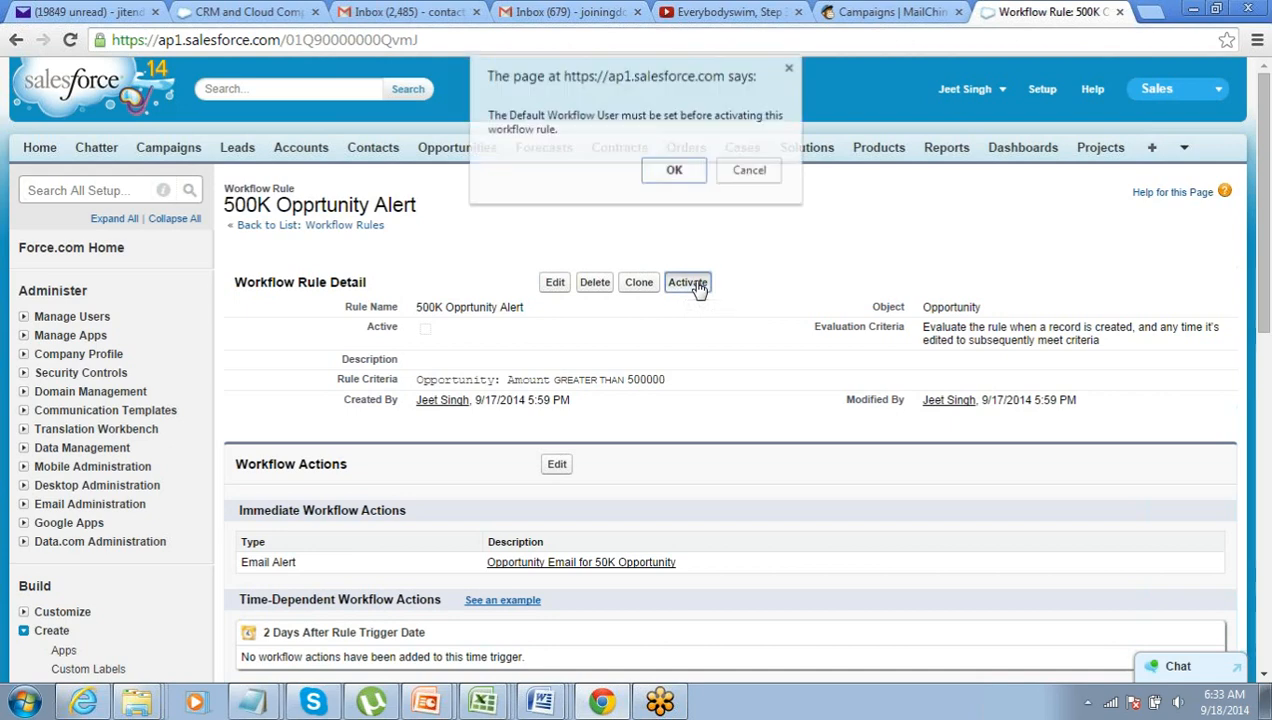
left_click(676, 172)
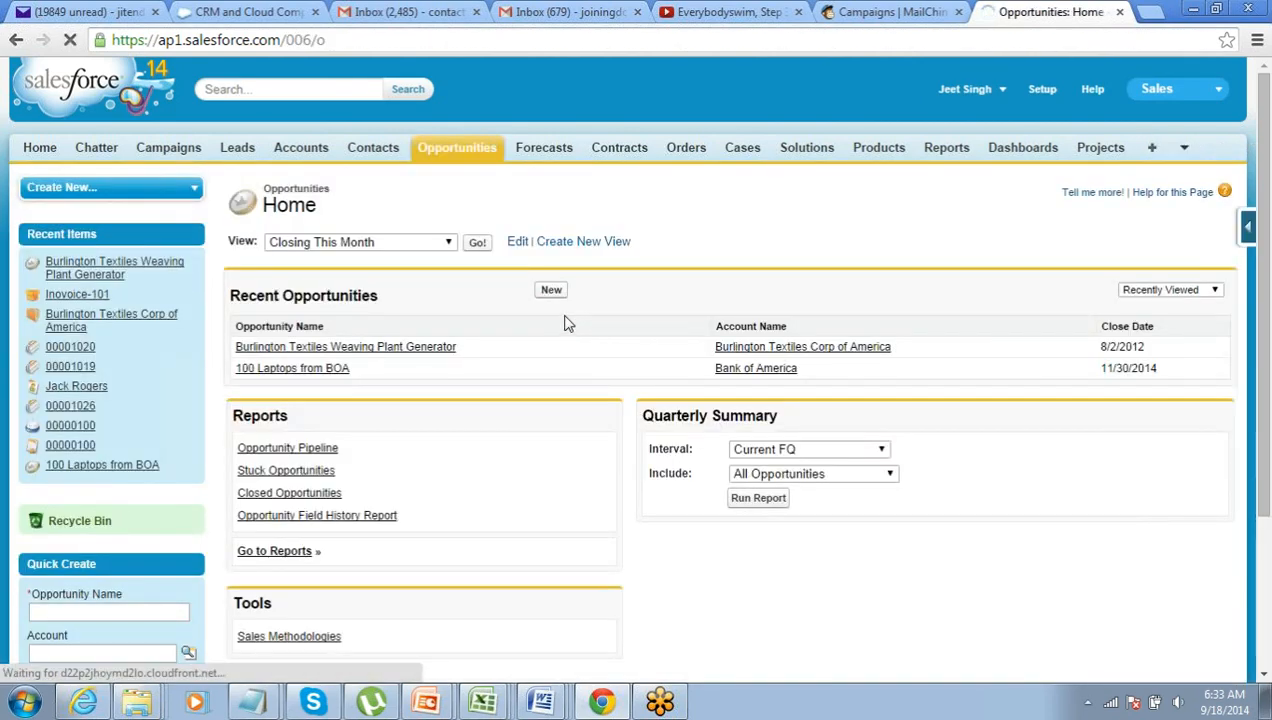
left_click(552, 292)
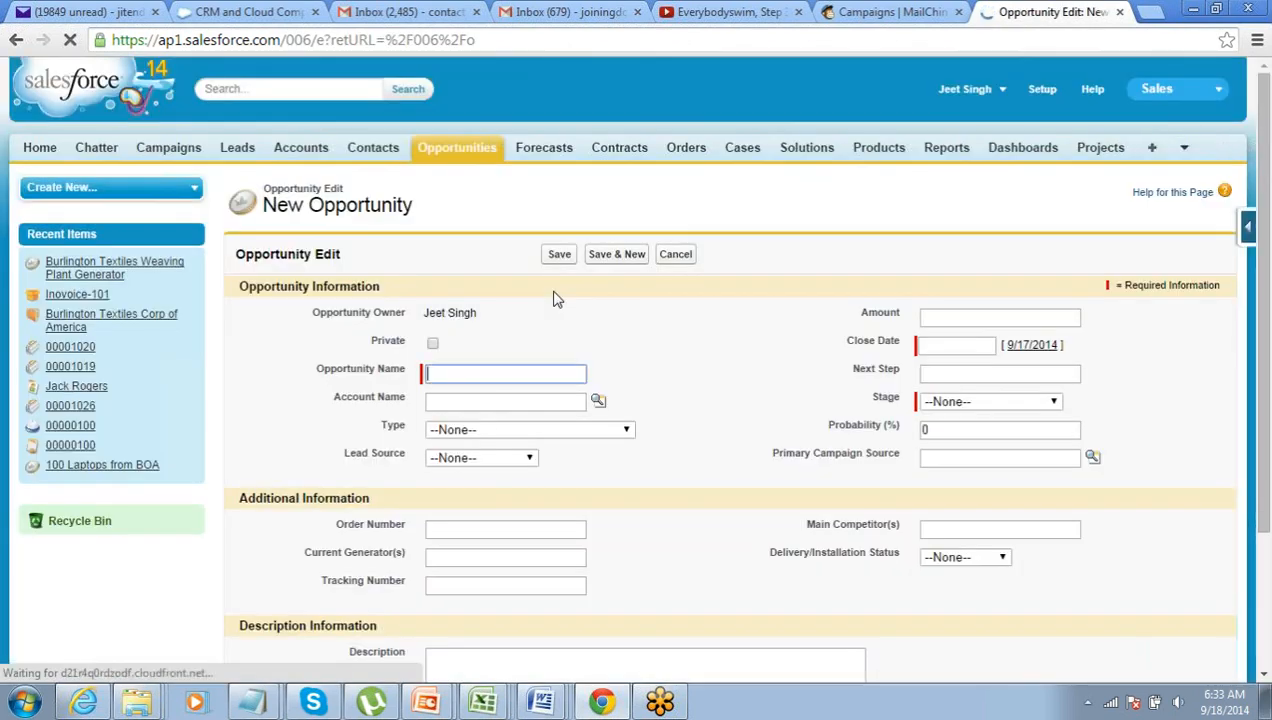
left_click(541, 375)
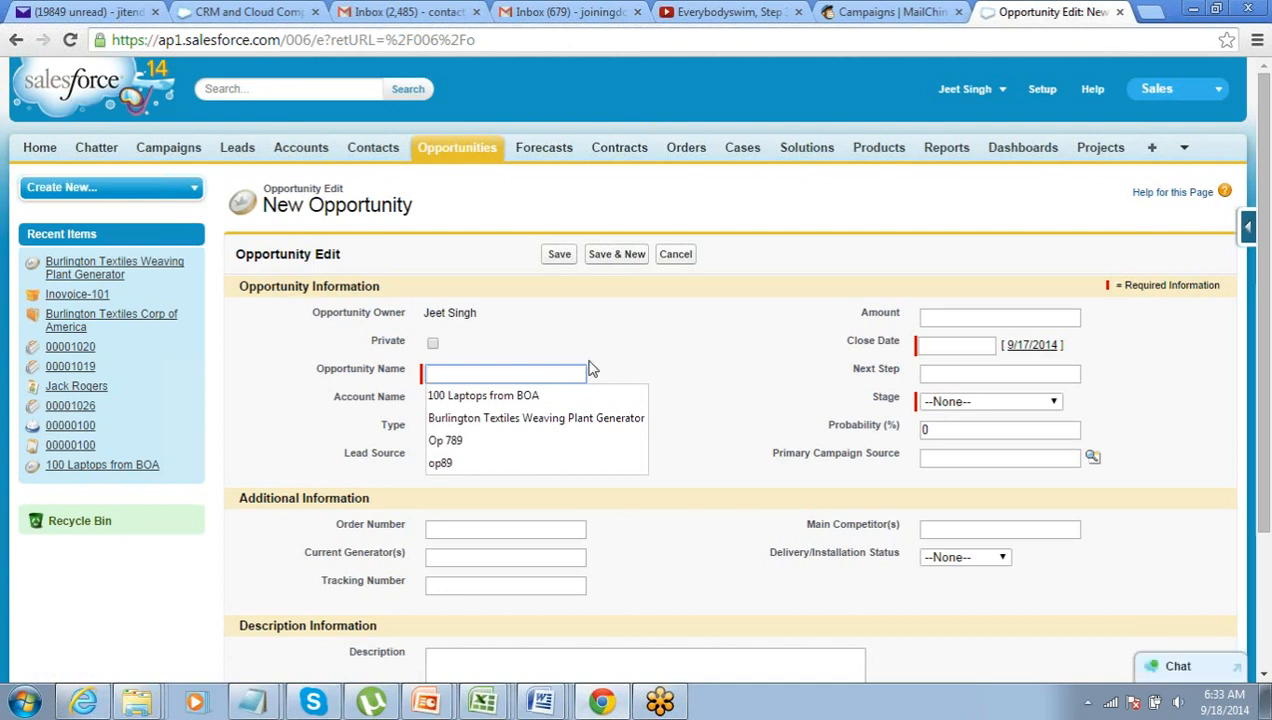
left_click(1040, 89)
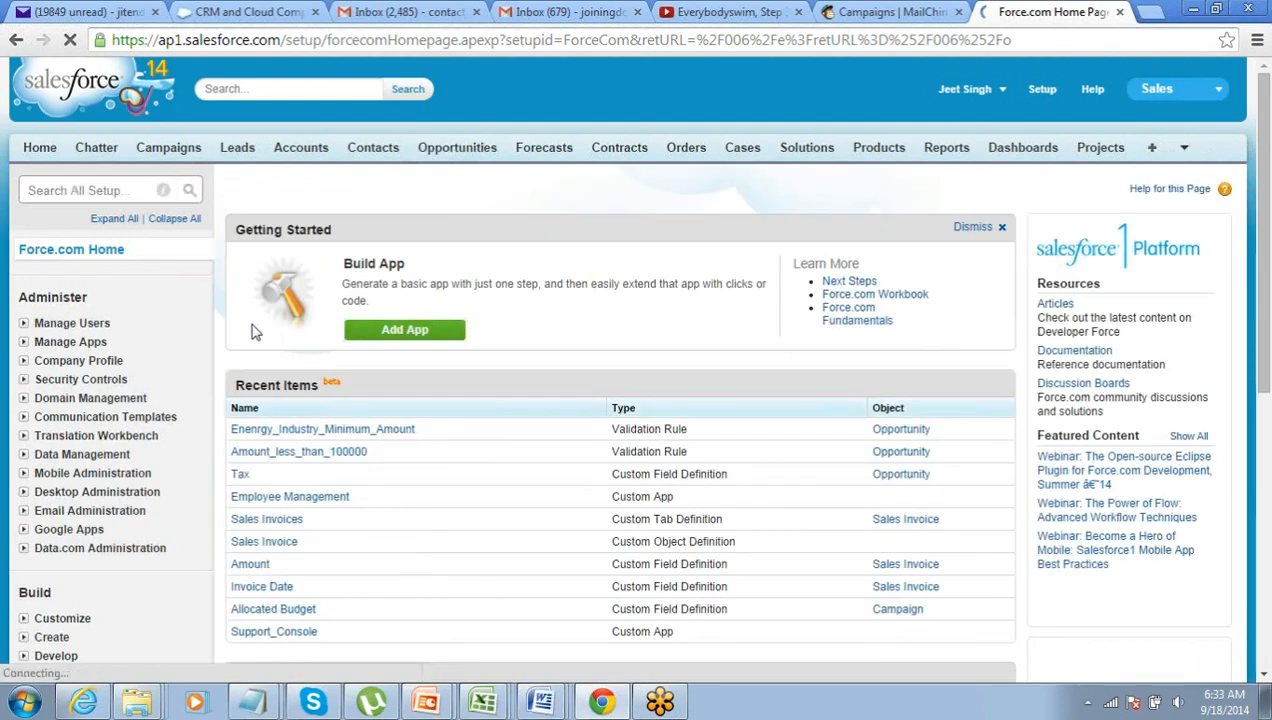
- Open Workflow Rules under Create > Workflow & Approvals and activate the 500K Opprtunity Alert rule
scroll(5, 490, "down", 2)
left_click(23, 449)
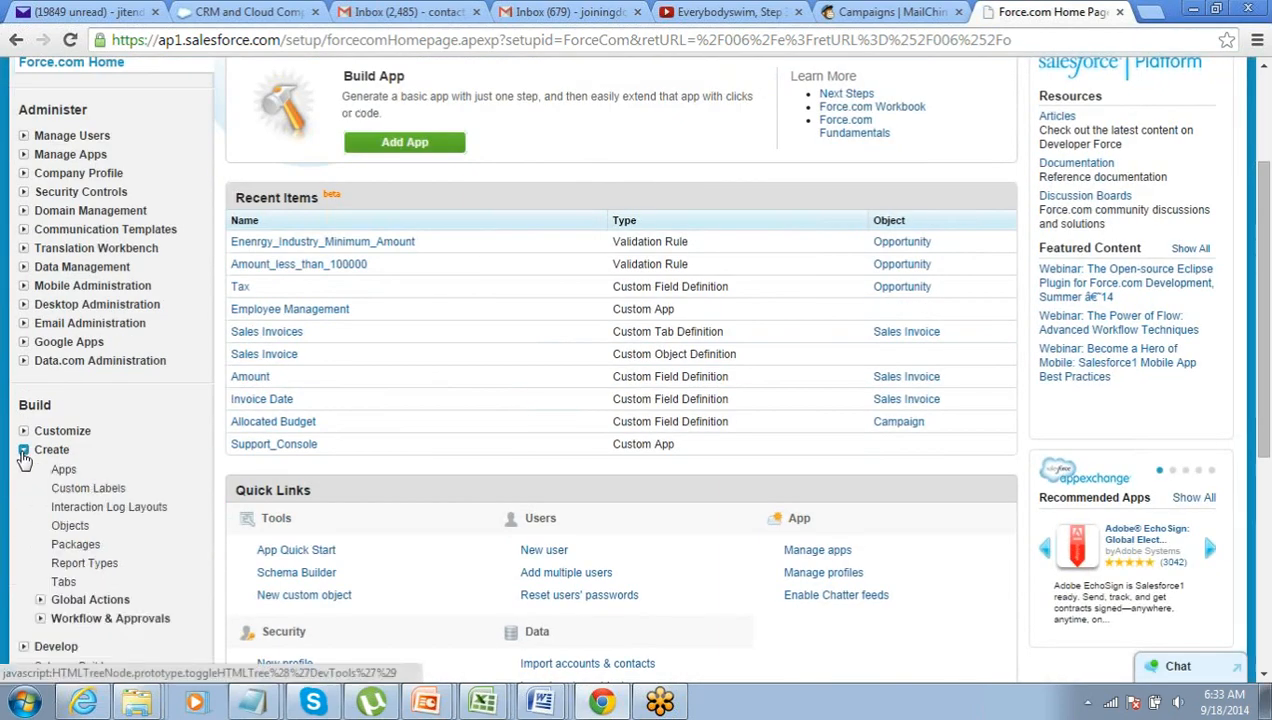
left_click(41, 619)
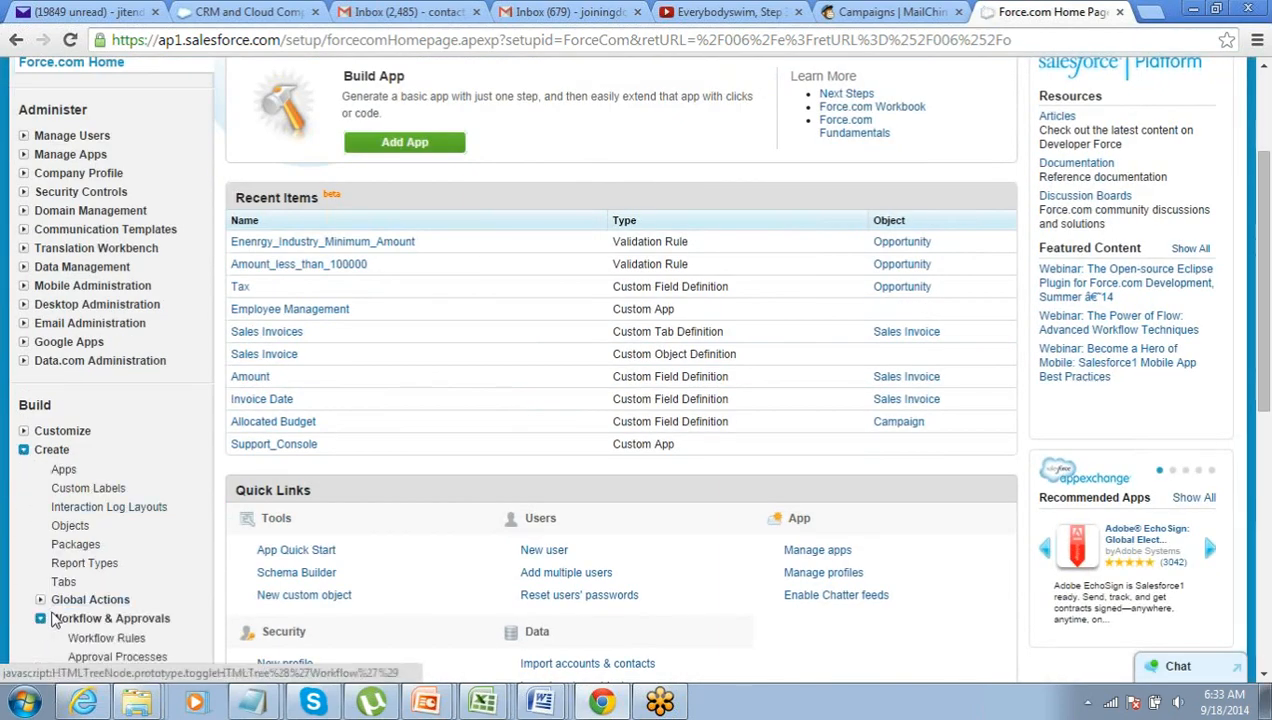
scroll(97, 458, "down", 2)
left_click(97, 454)
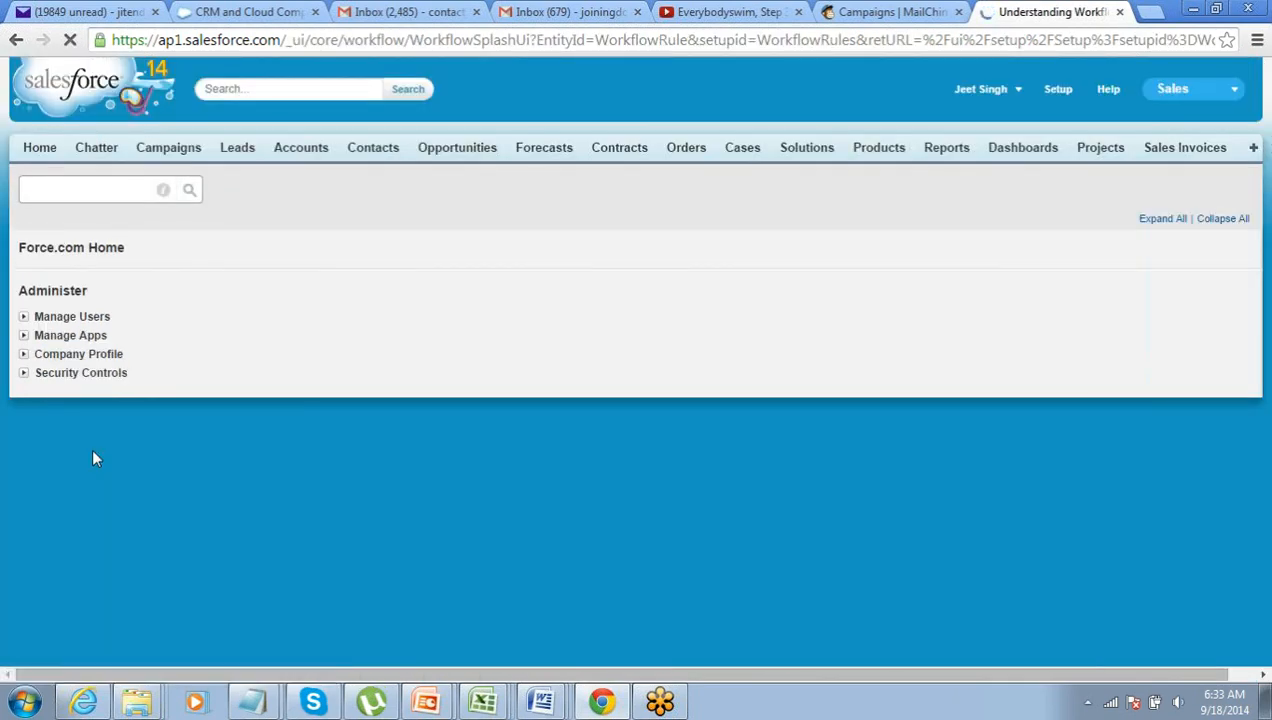
scroll(270, 458, "down", 3)
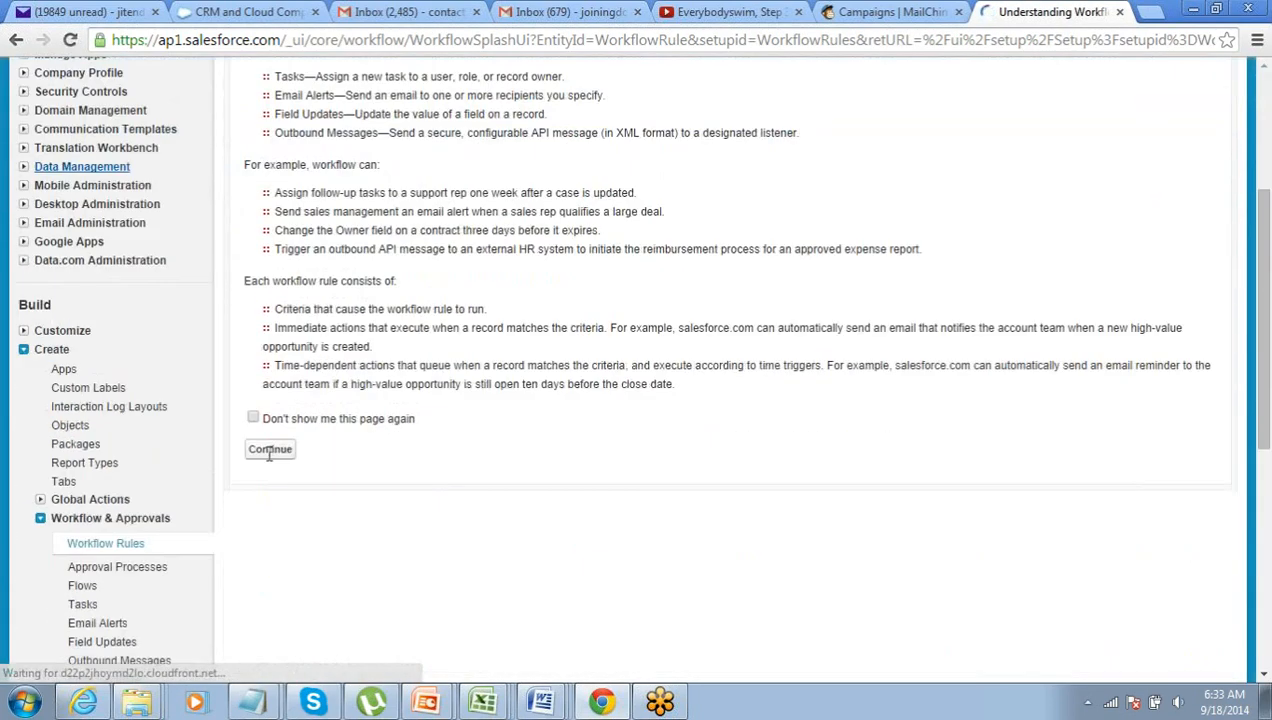
left_click(268, 452)
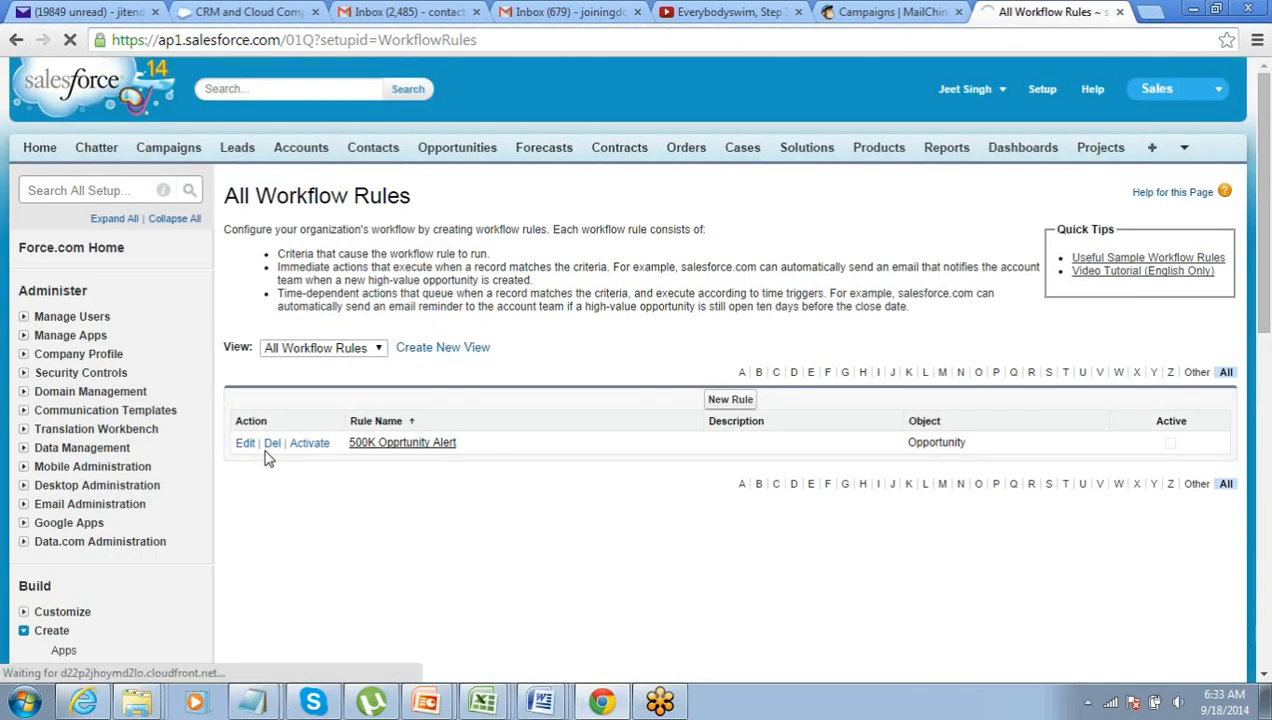
left_click(310, 444)
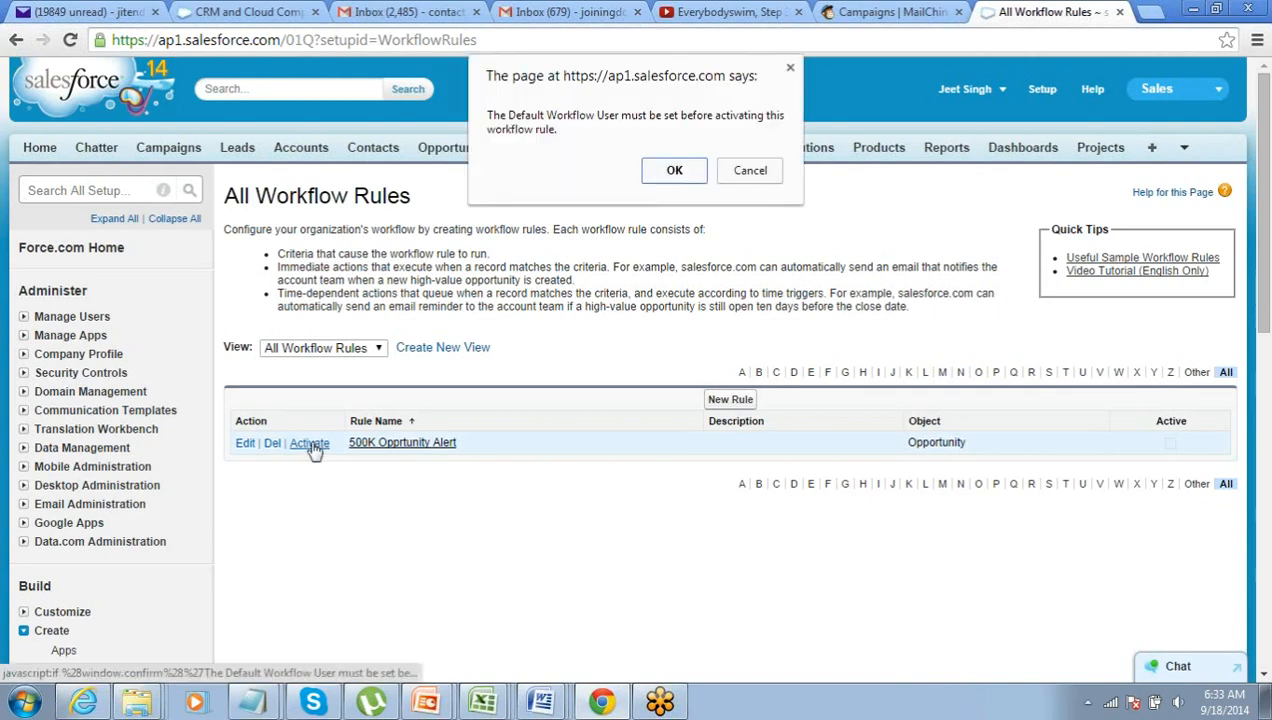
- Choose a user as the Default Workflow User via lookup and save the workflow settings
left_click(675, 171)
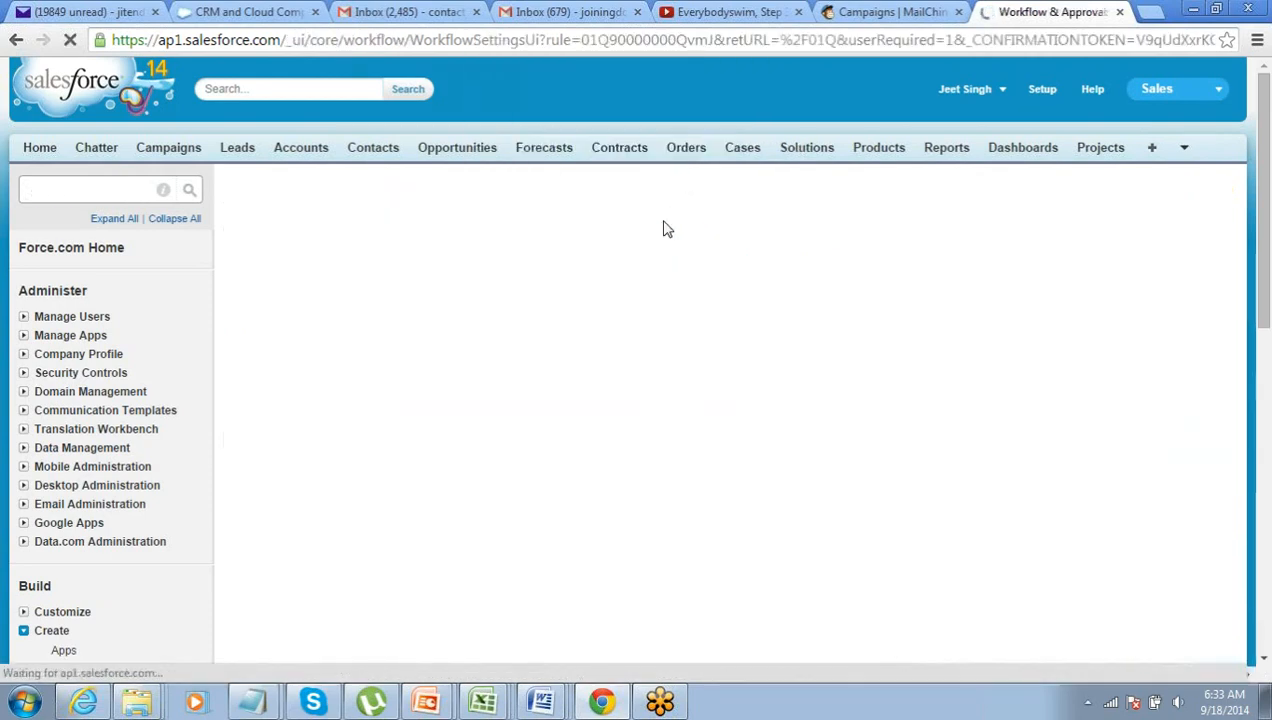
left_click(595, 320)
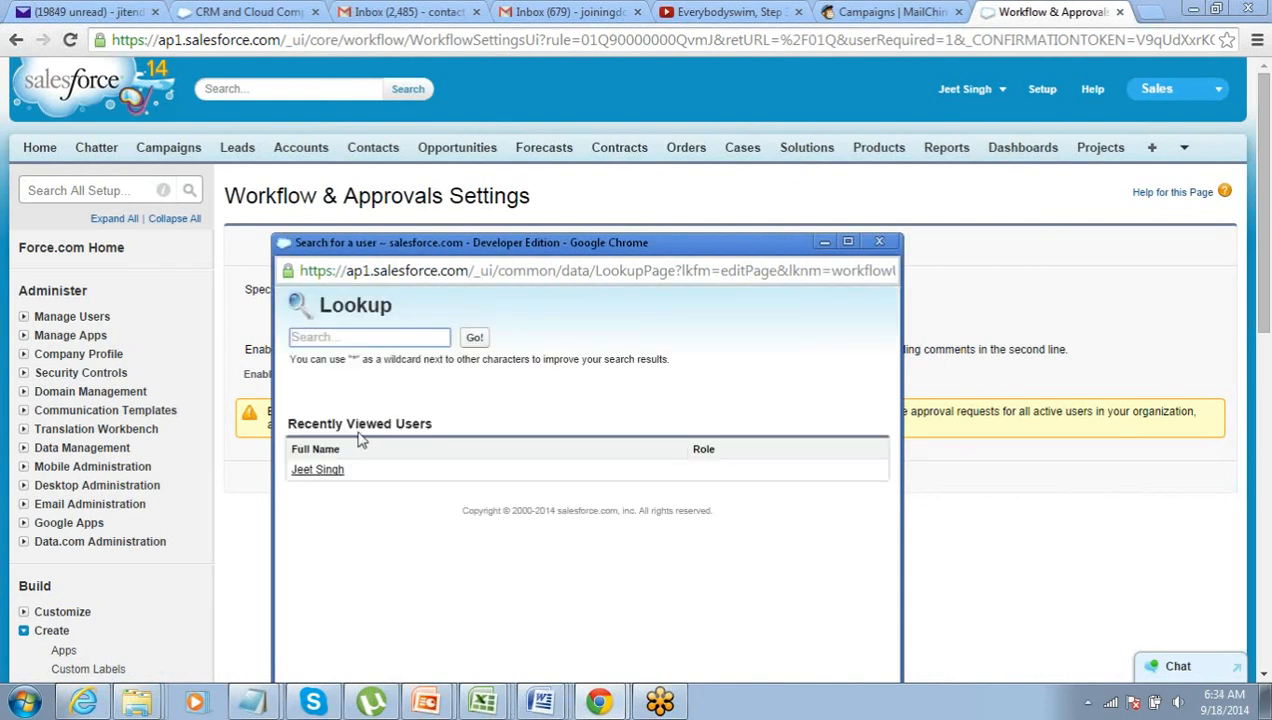
left_click(320, 470)
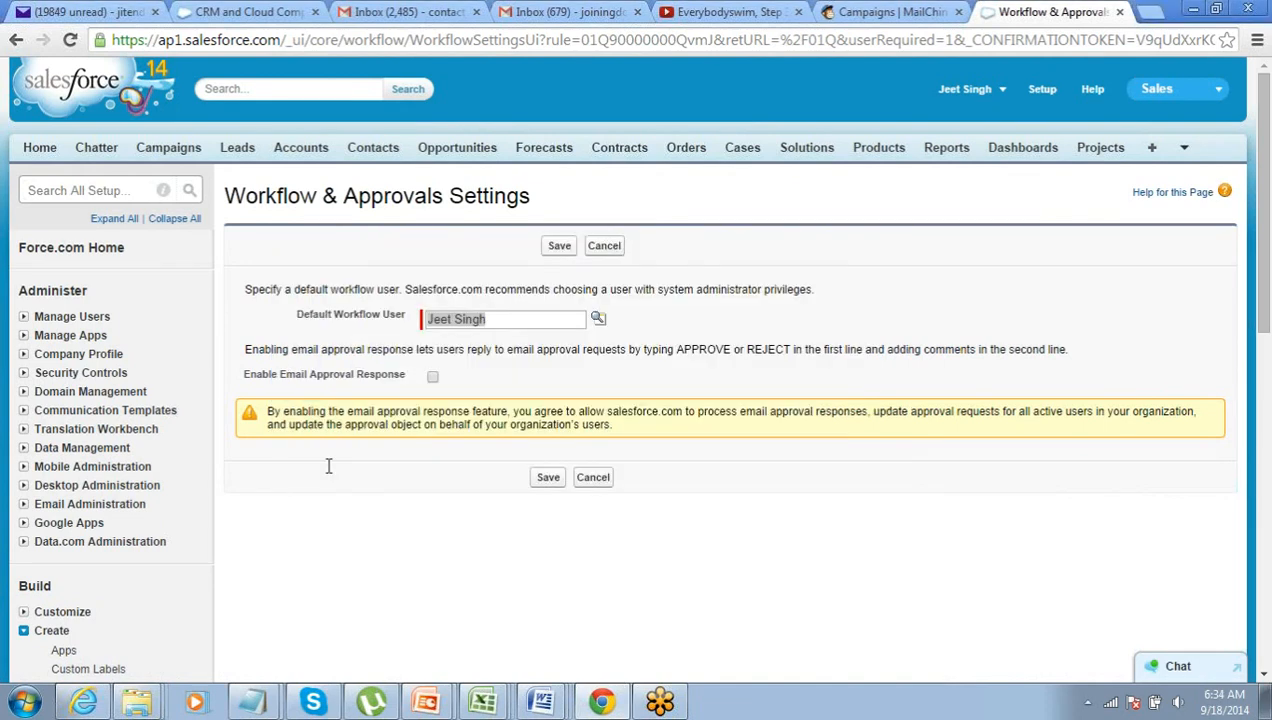
left_click(549, 478)
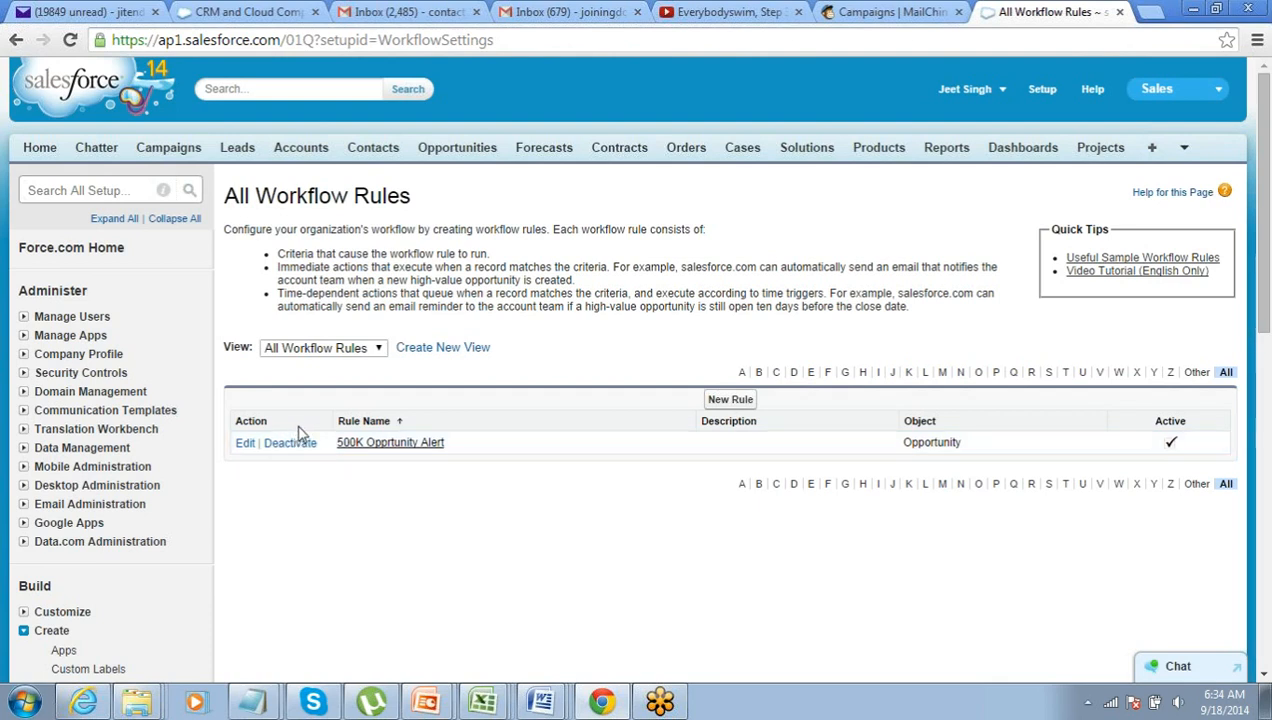
- Open the Opportunities tab and display the All Opportunities list view
left_click(455, 150)
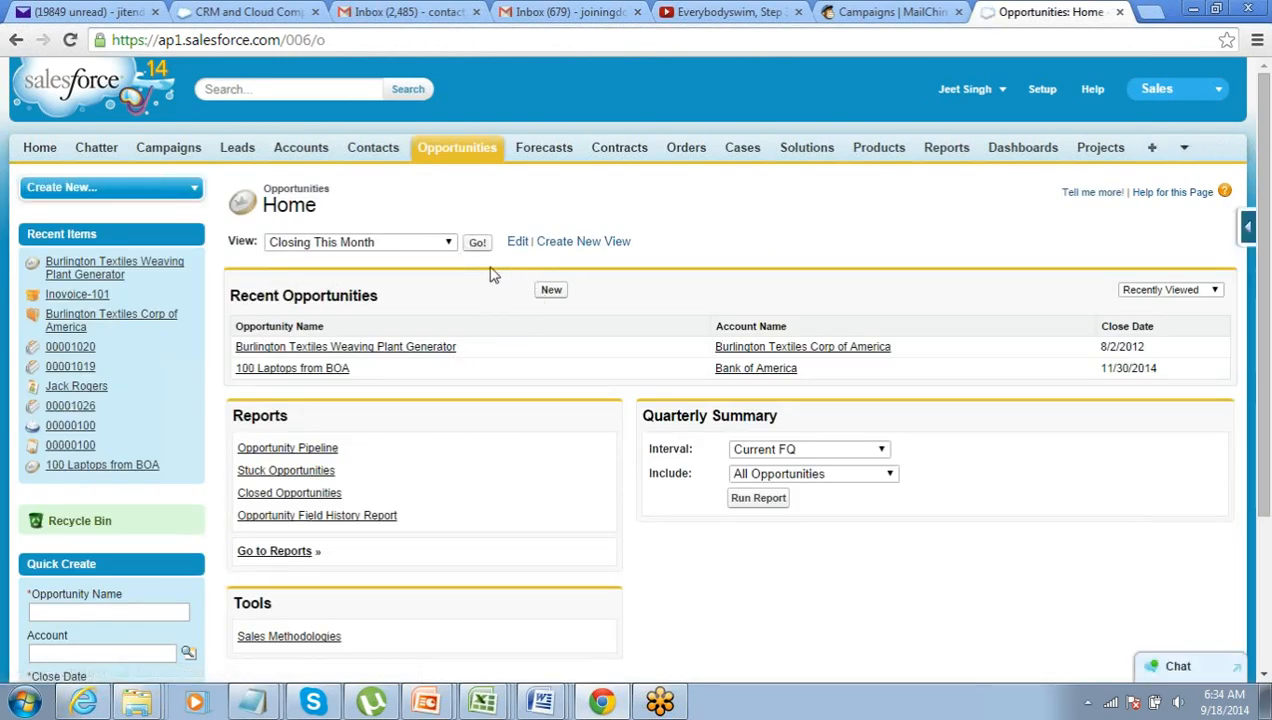
left_click(449, 246)
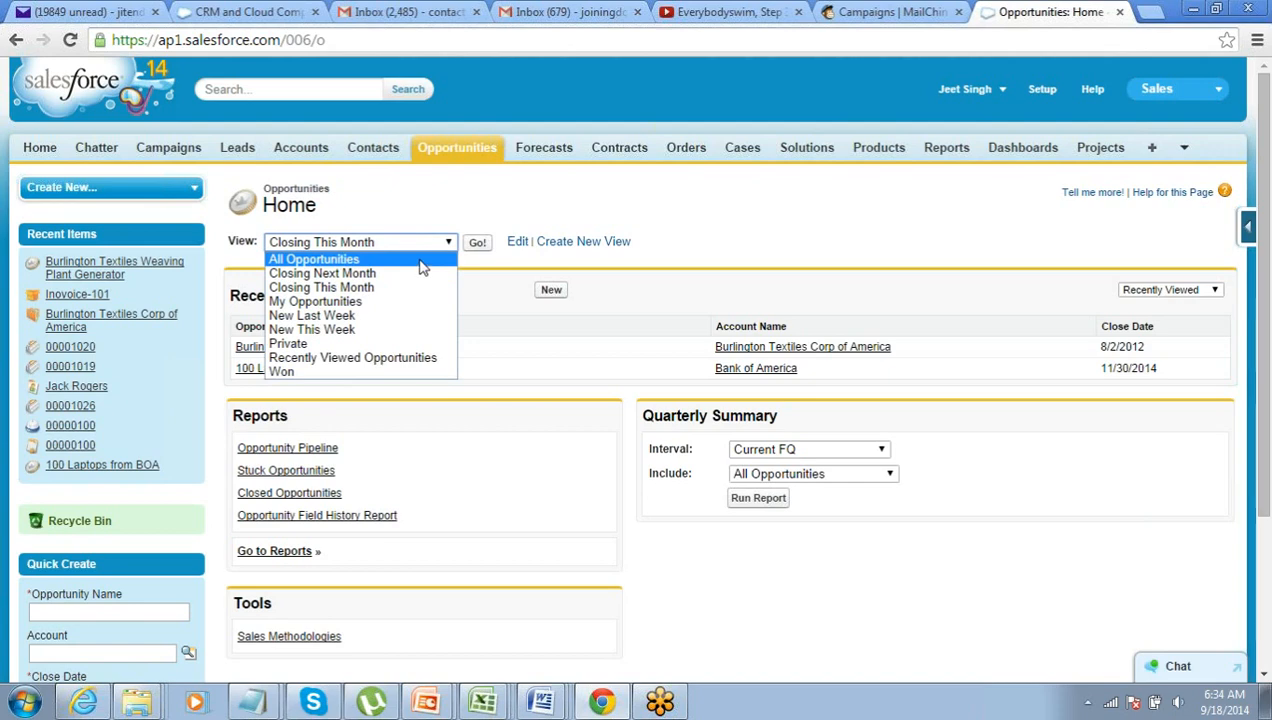
left_click(420, 262)
left_click(474, 246)
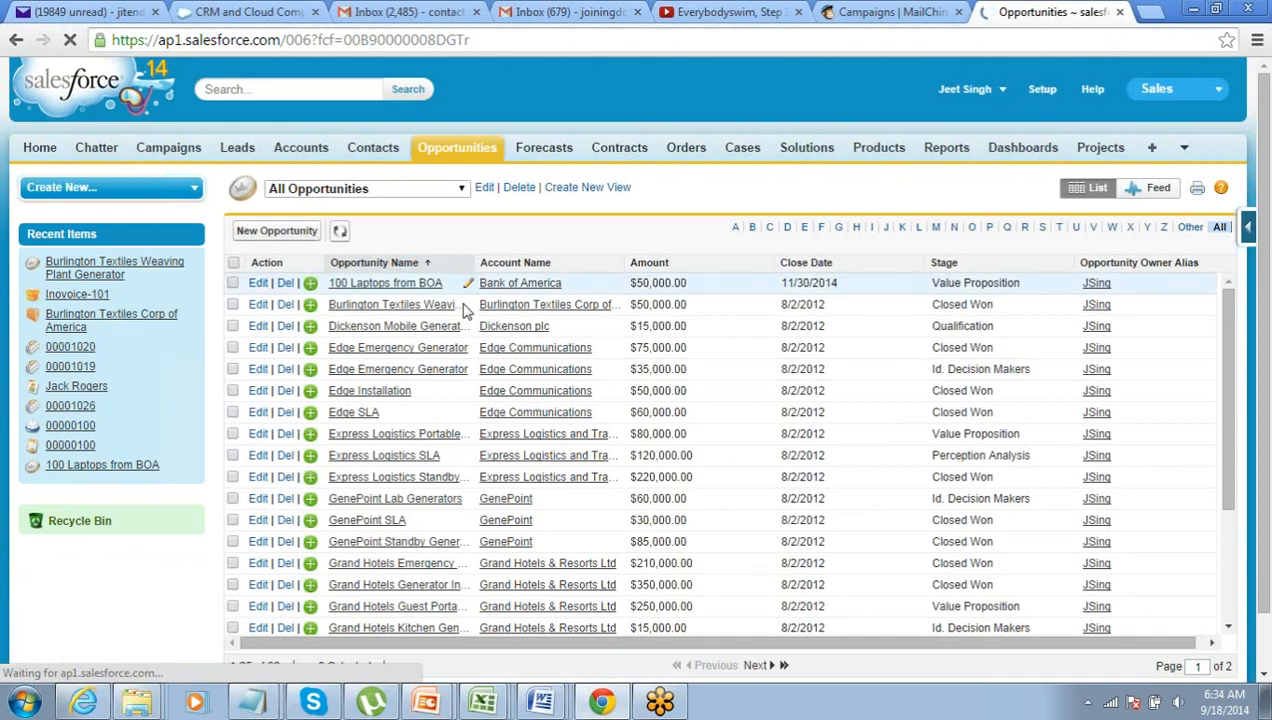
scroll(463, 347, "down", 5)
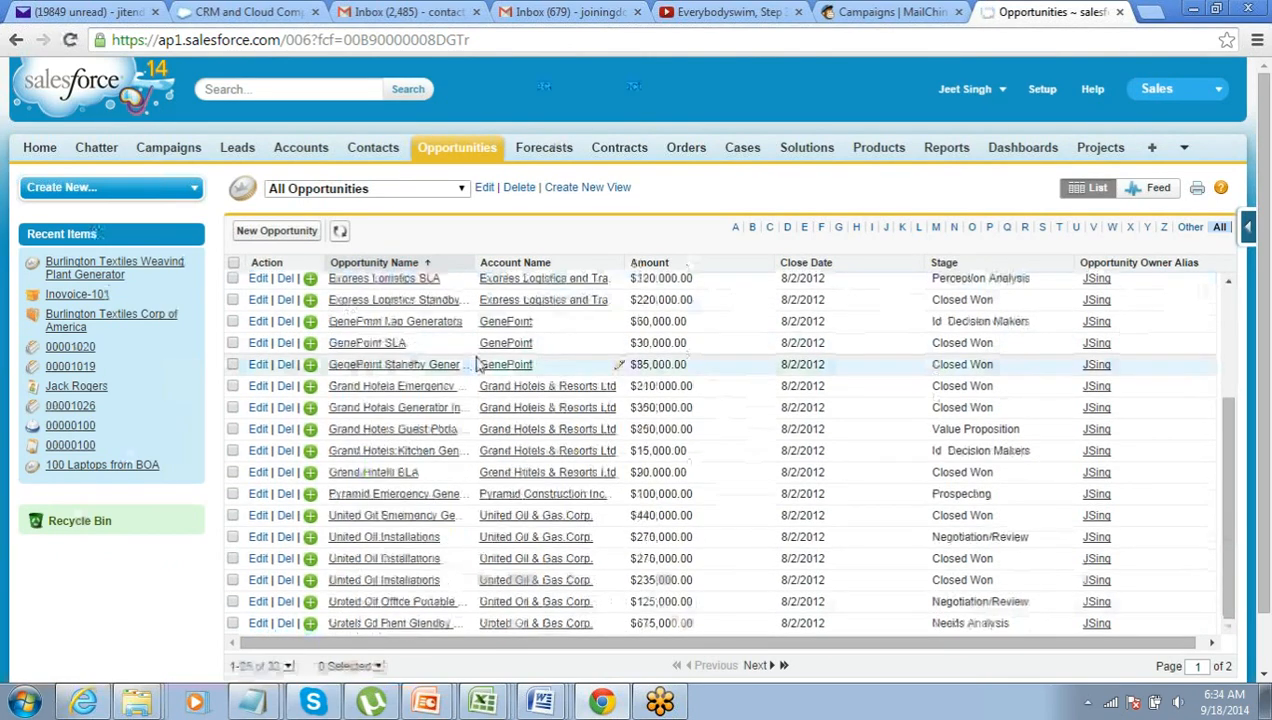
scroll(478, 365, "up", 6)
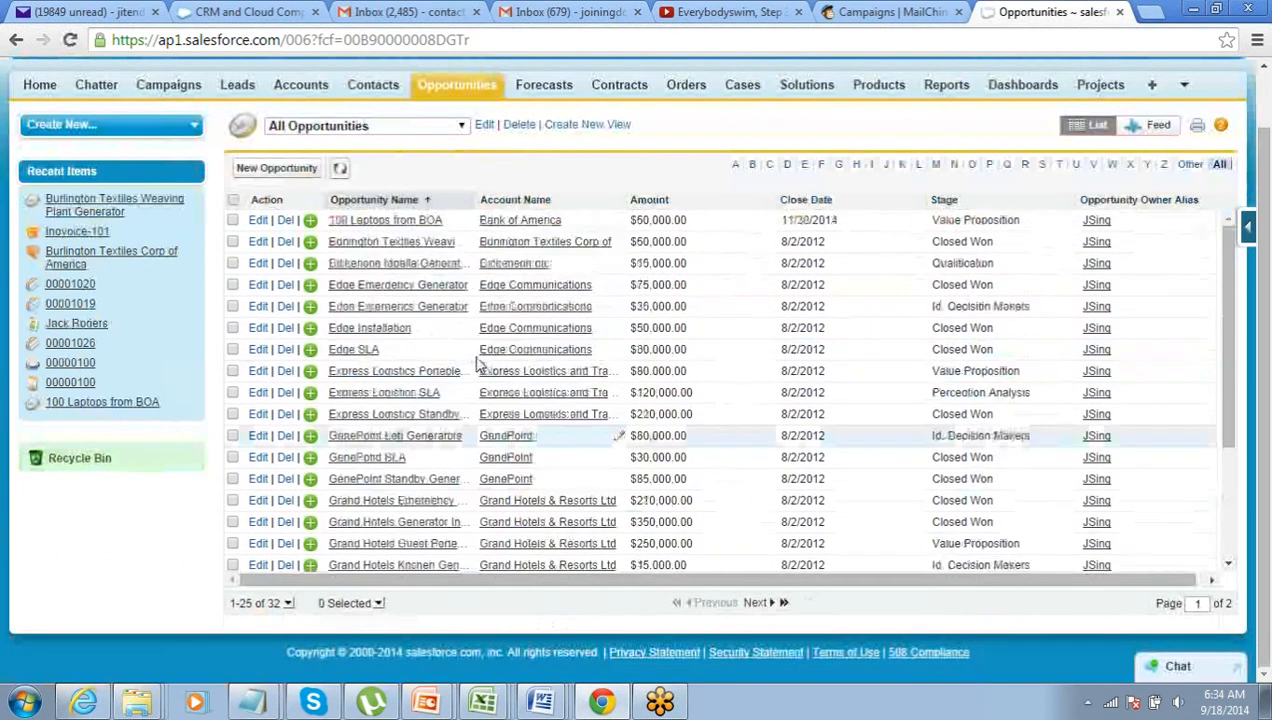
scroll(478, 365, "down", 2)
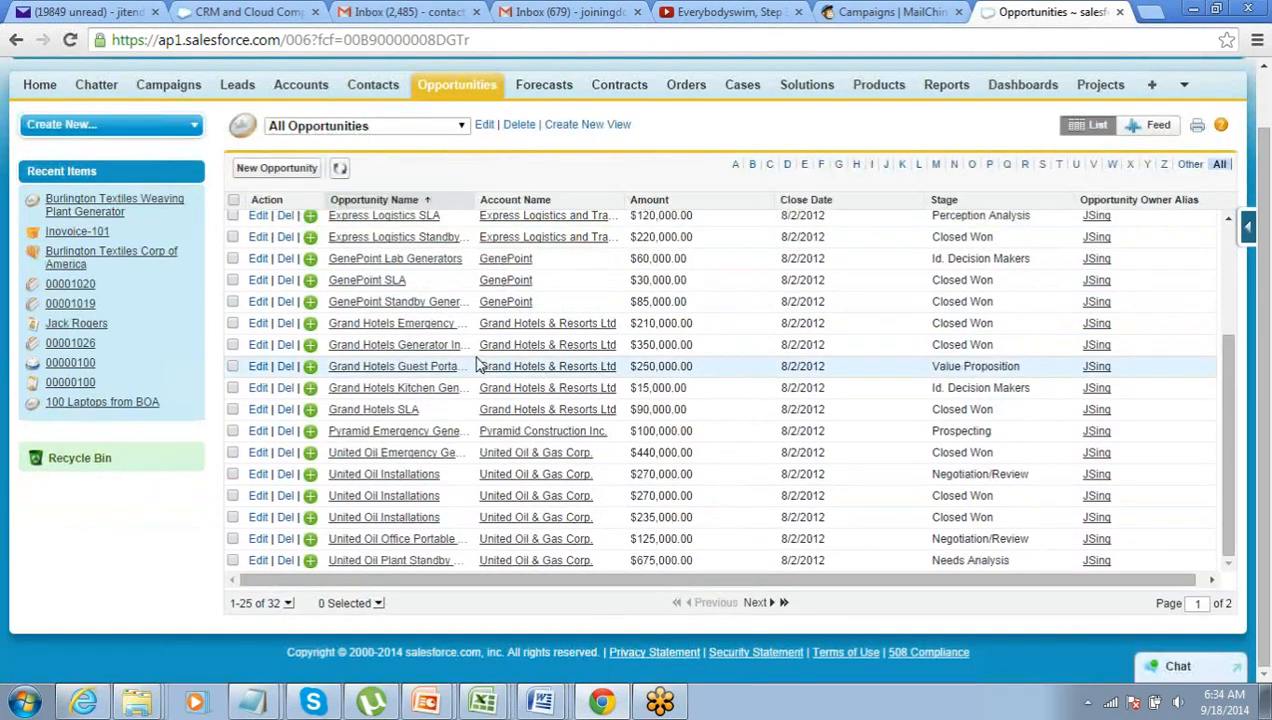
scroll(478, 365, "up", 5)
scroll(478, 365, "down", 2)
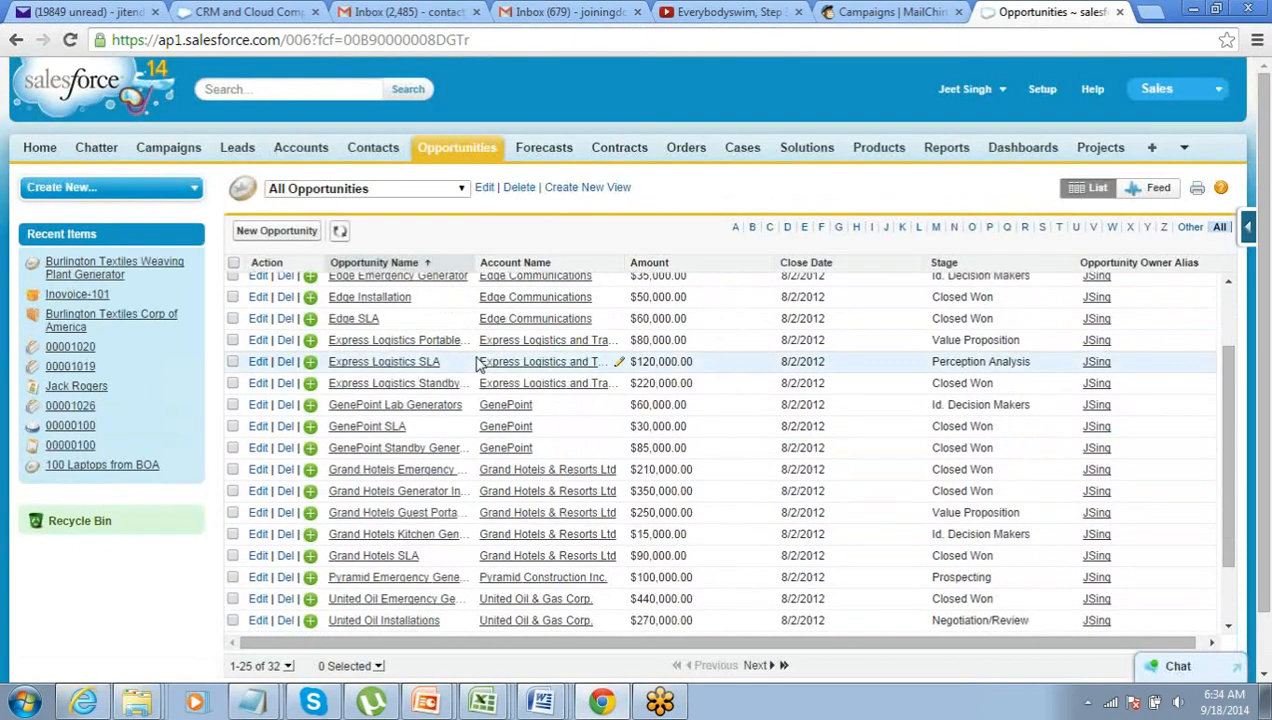
- Filter the list to letter O, then go back to the Opportunities home page
left_click(972, 228)
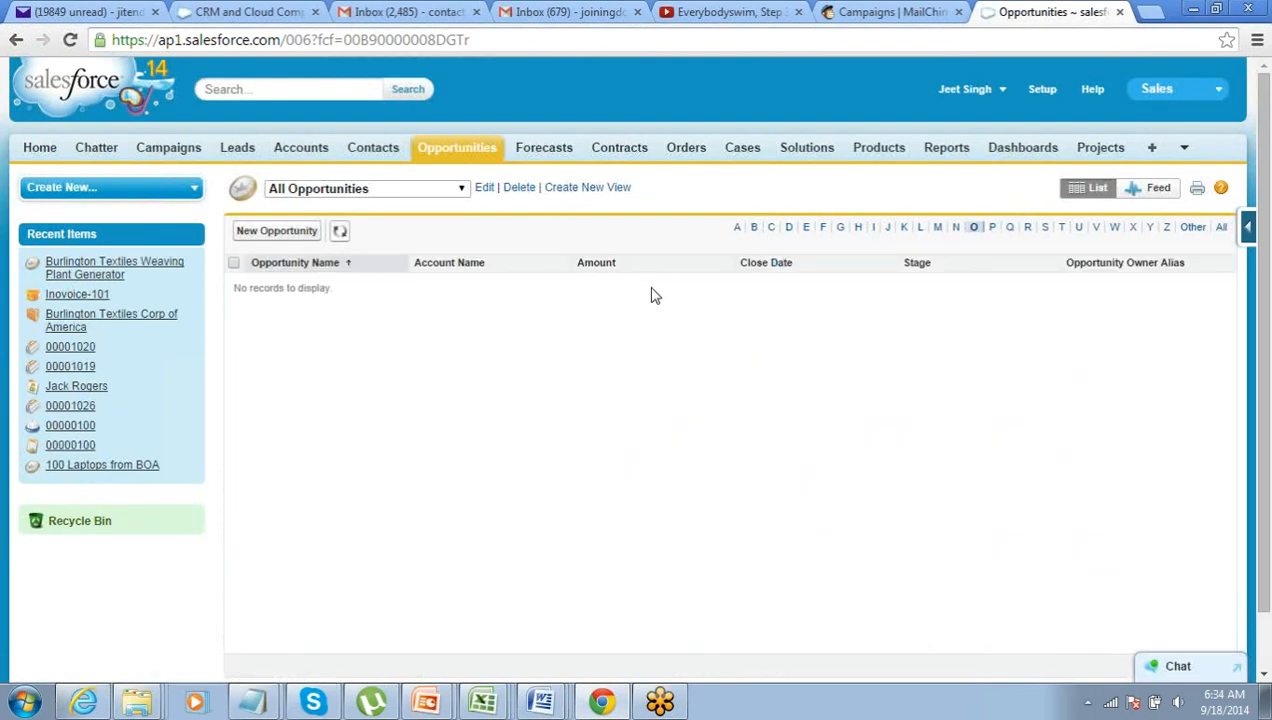
left_click(418, 200)
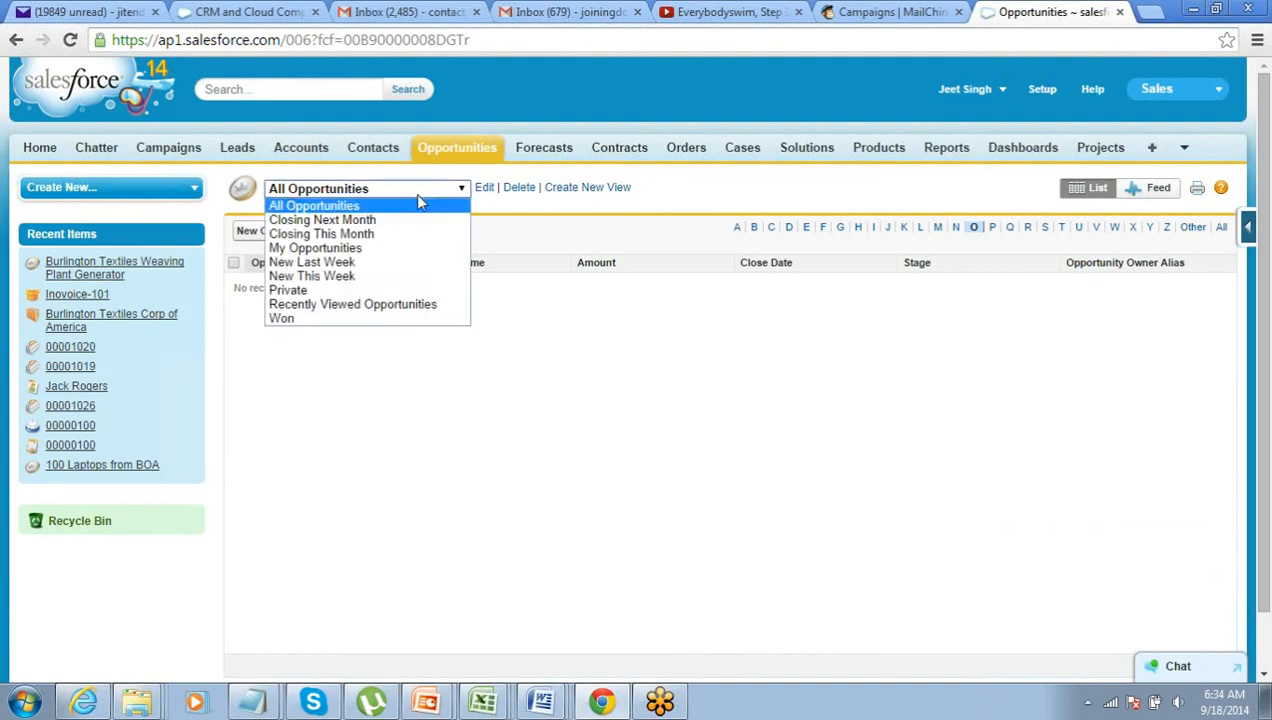
left_click(660, 205)
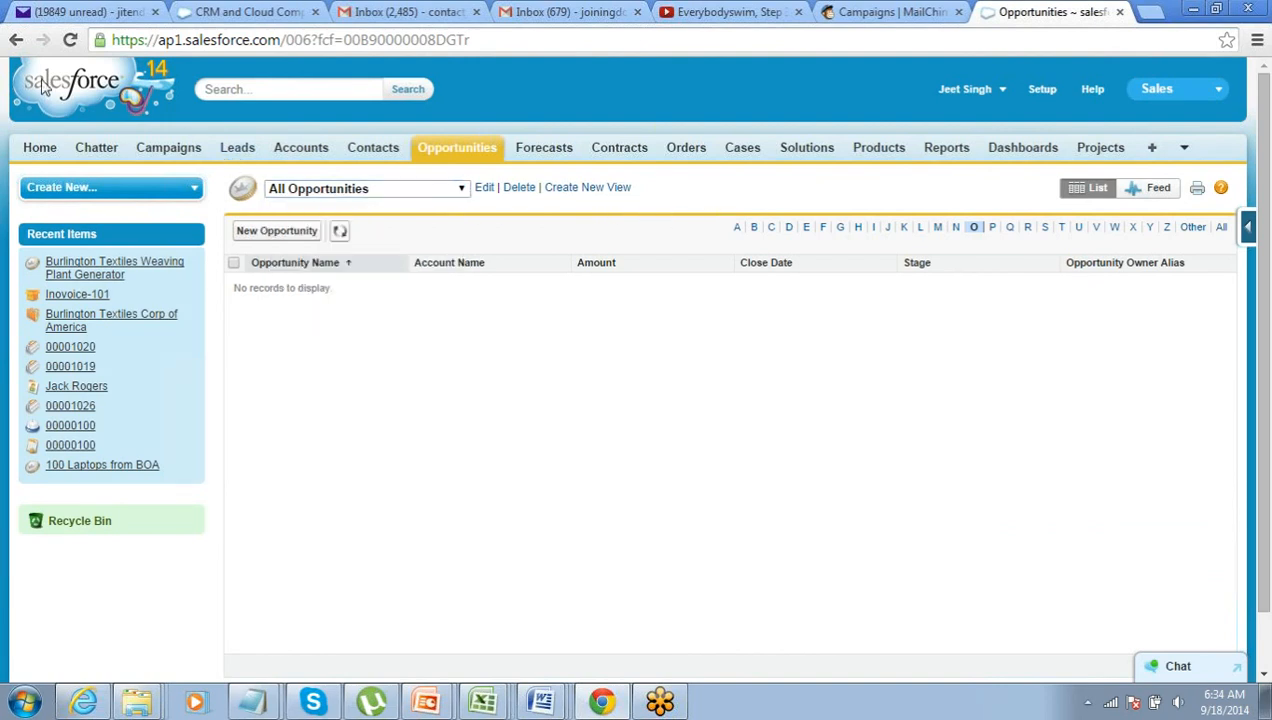
left_click(16, 40)
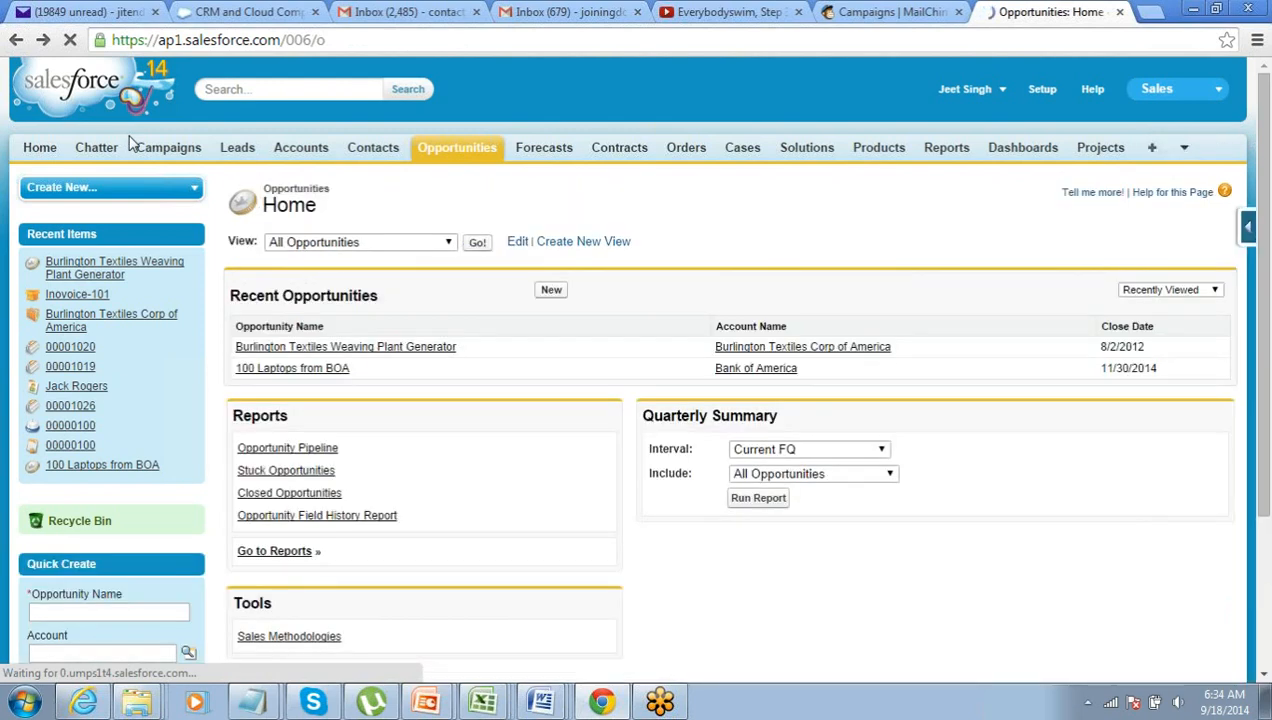
- Start new opportunity OP23 for Burlington Textiles Corp of America with amount 600000
left_click(552, 291)
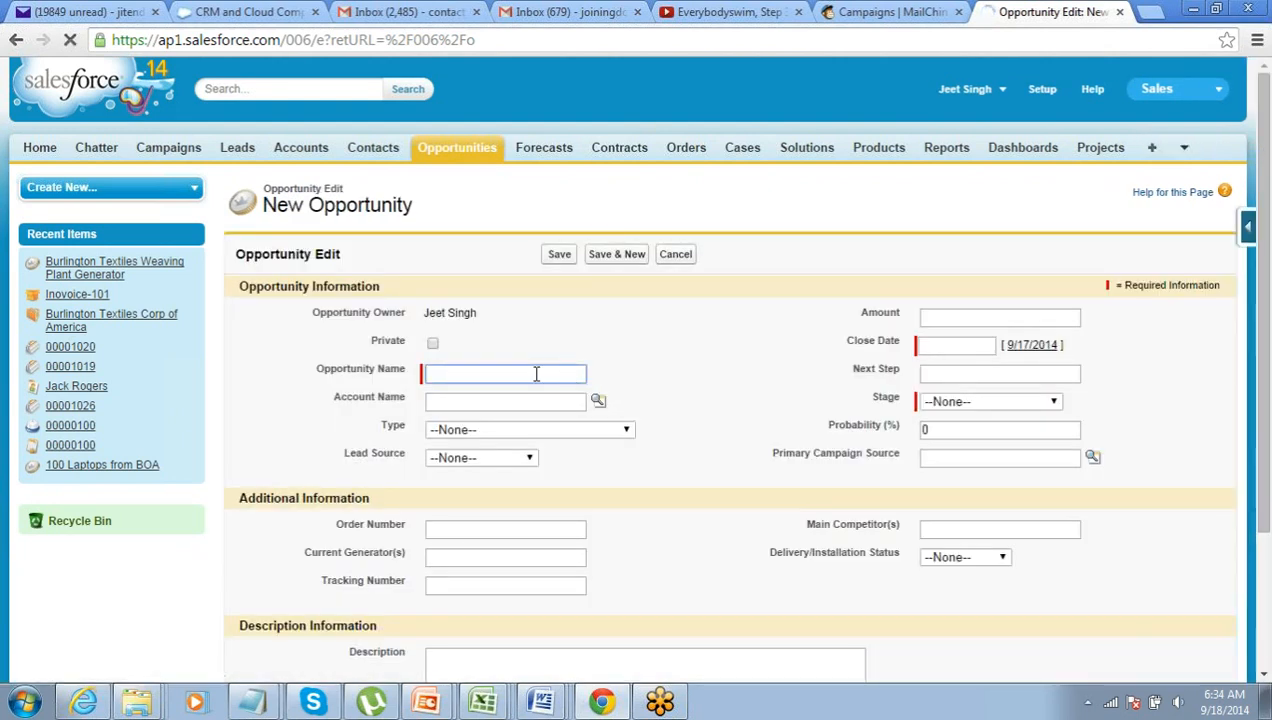
type("OP23")
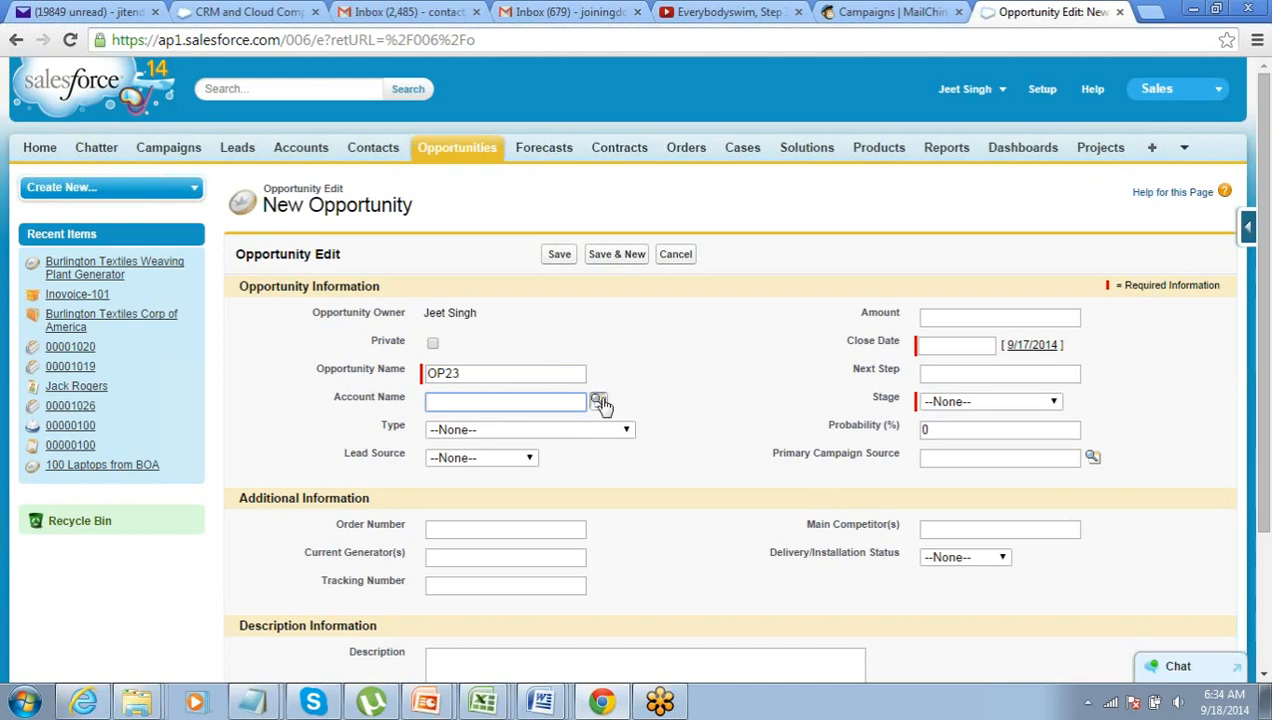
left_click(598, 400)
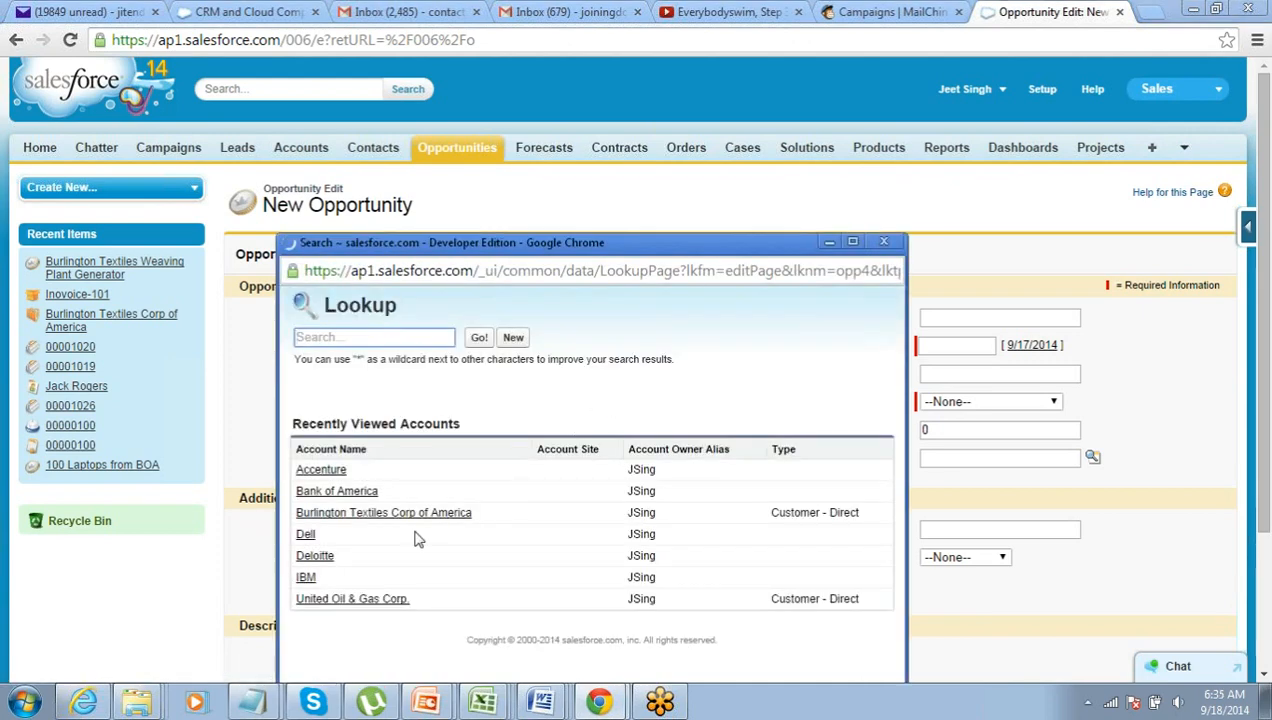
left_click(402, 523)
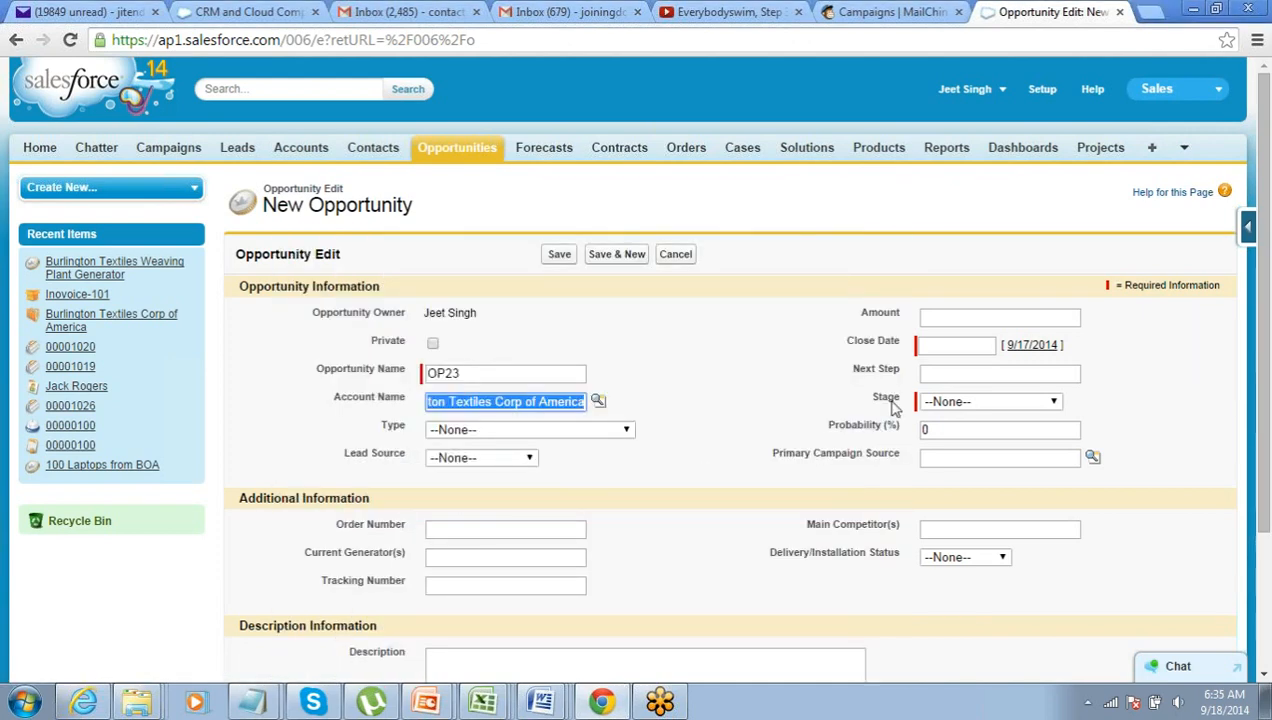
left_click(950, 317)
type("6")
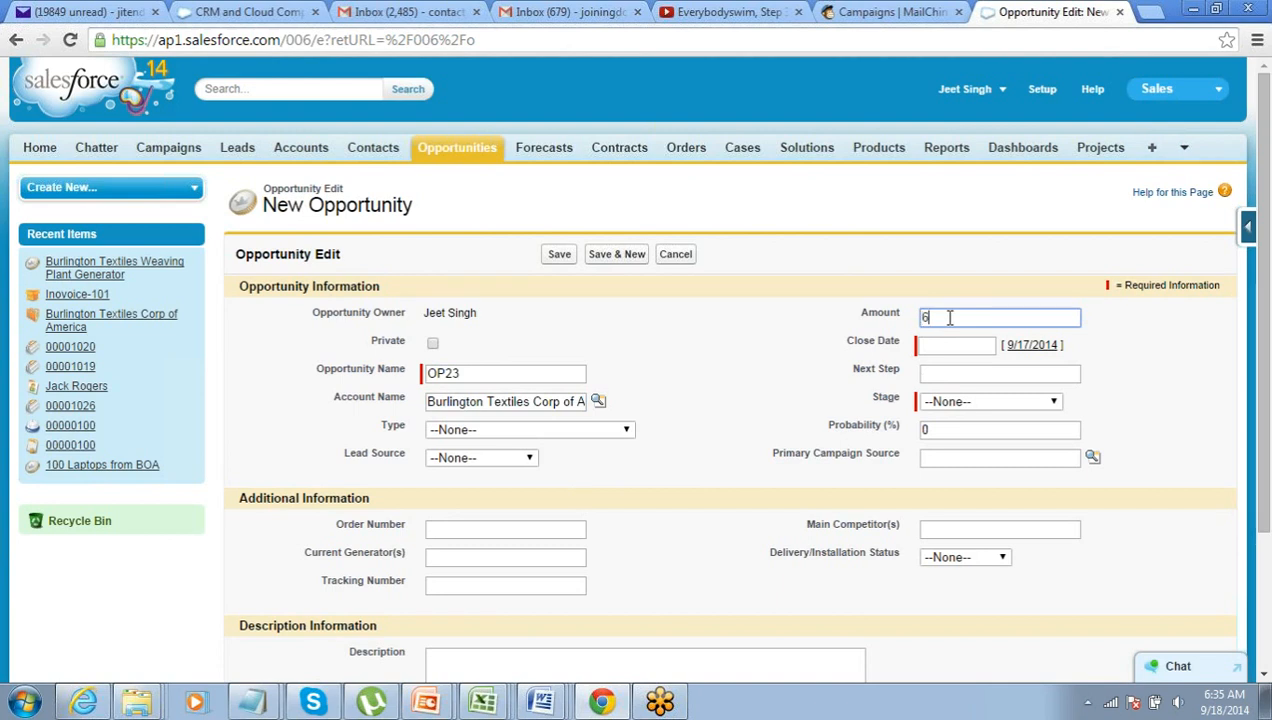
type("00000")
key("Tab")
- Set close date 9/18/2014 and stage Id. Decision Makers, save, then select the $600,000 amount
left_click(1046, 441)
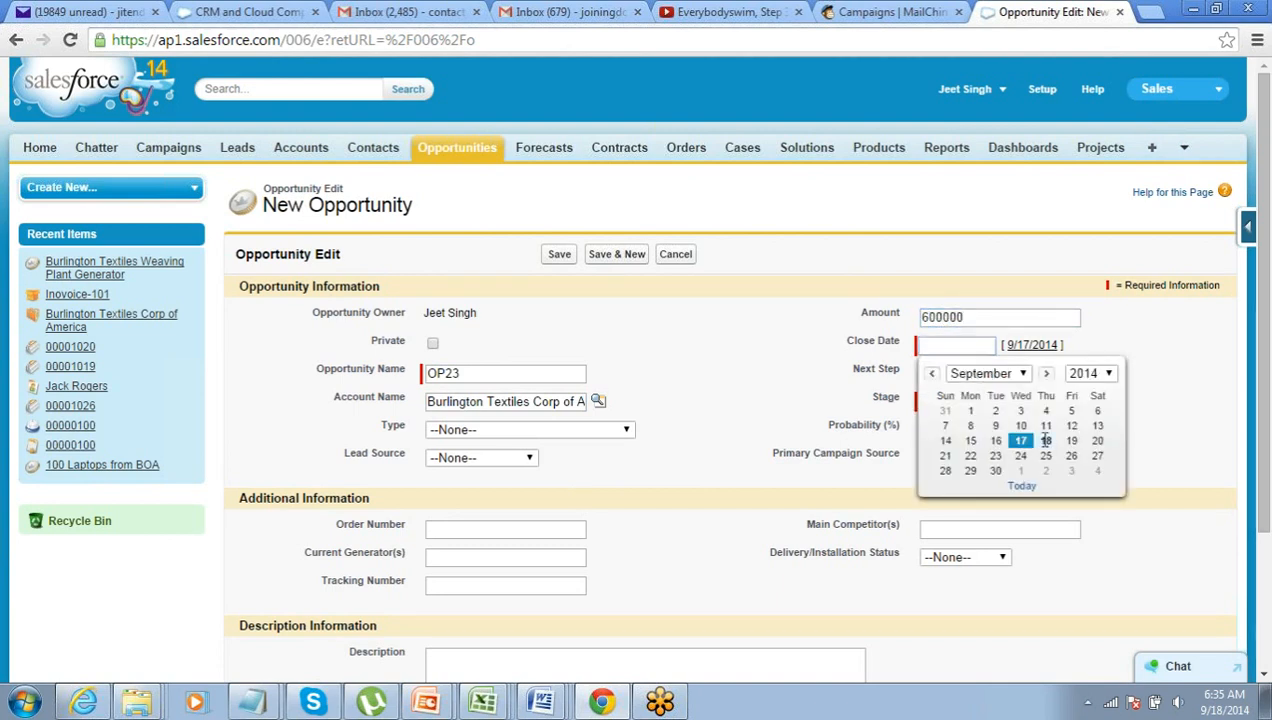
left_click(985, 400)
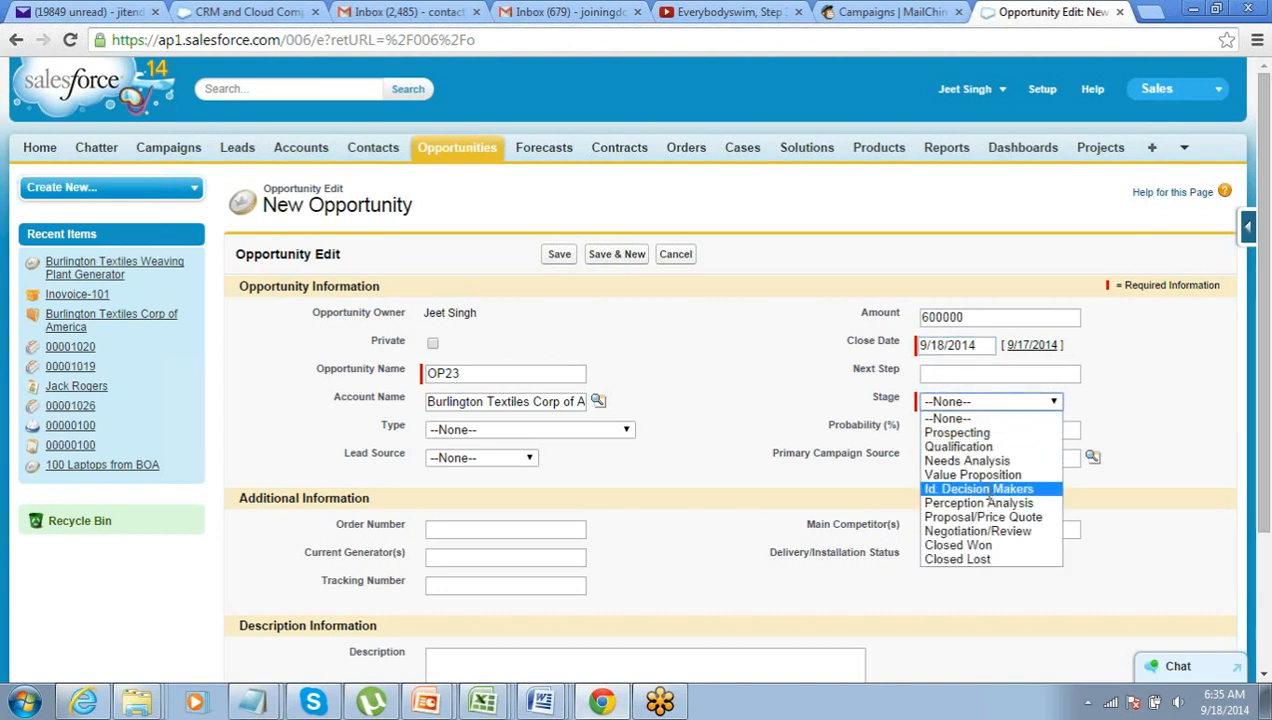
left_click(987, 490)
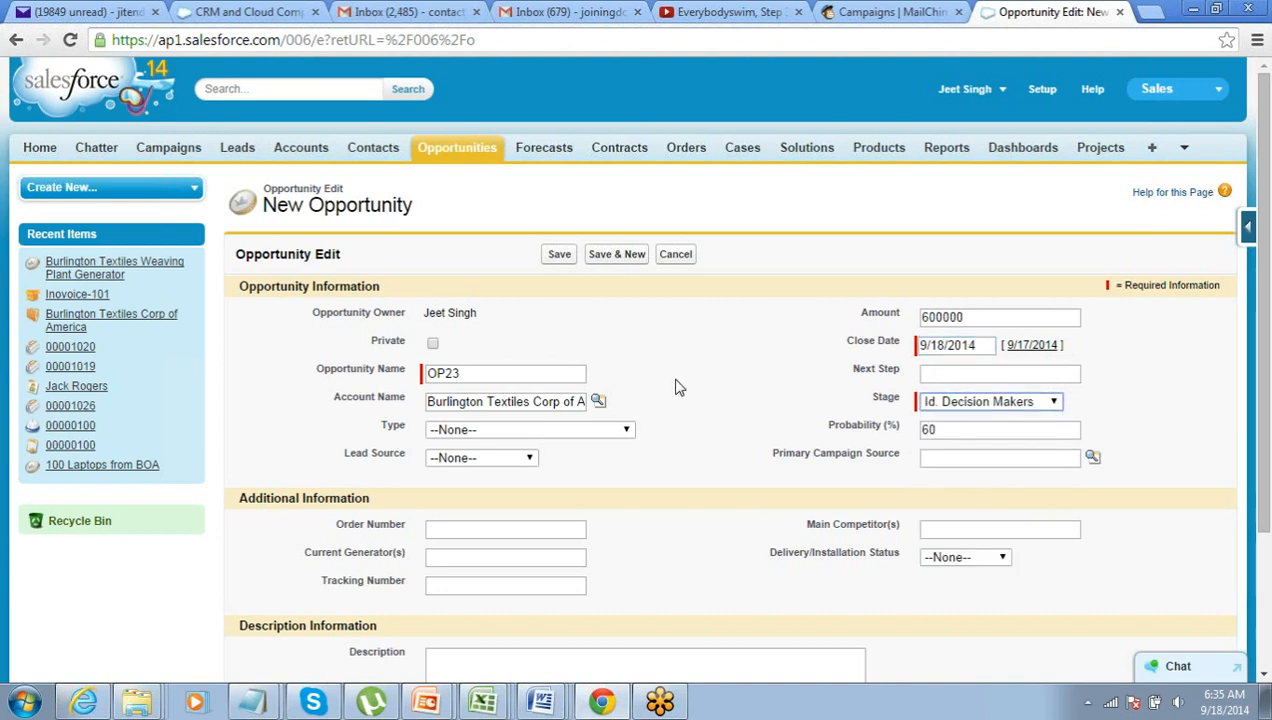
left_click(562, 256)
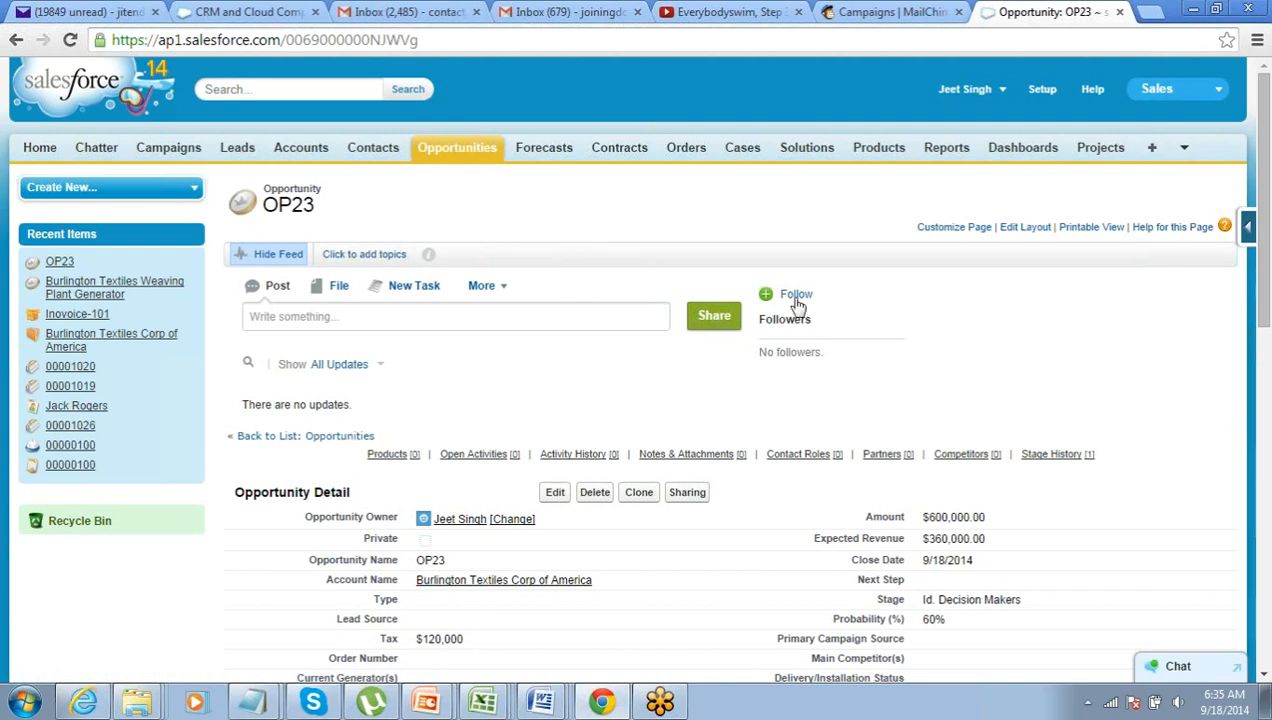
double_click(930, 517)
left_click_drag(930, 517, 975, 517)
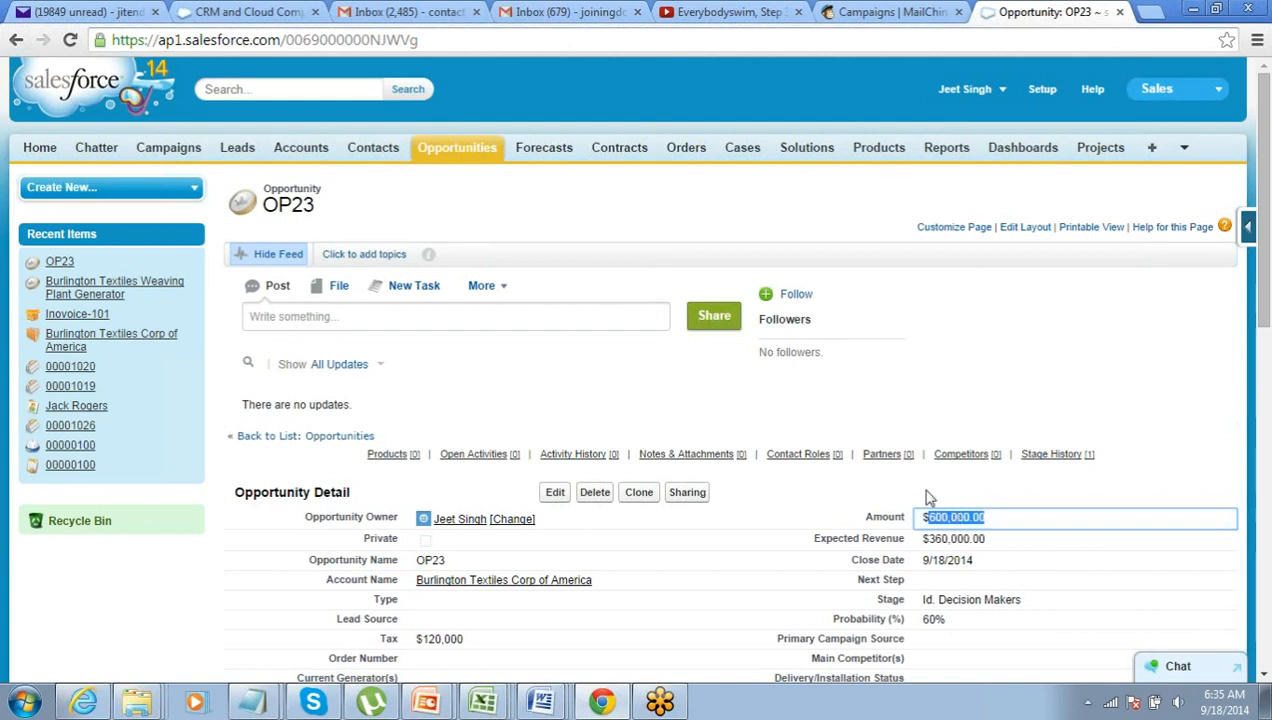
mouse_move(460, 528)
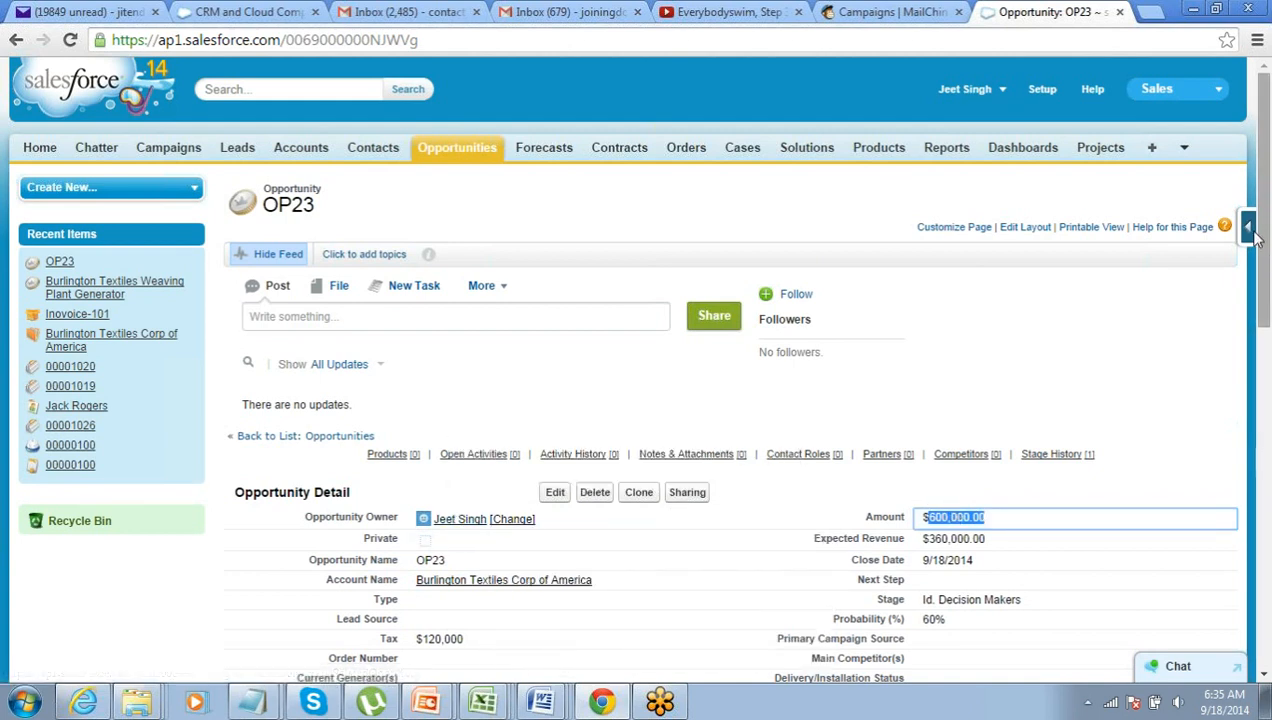
- Review the 'GenWatt: Thanks for your inquiry' alert email and its recipient details, then switch to salesforce.com
left_click(1254, 91)
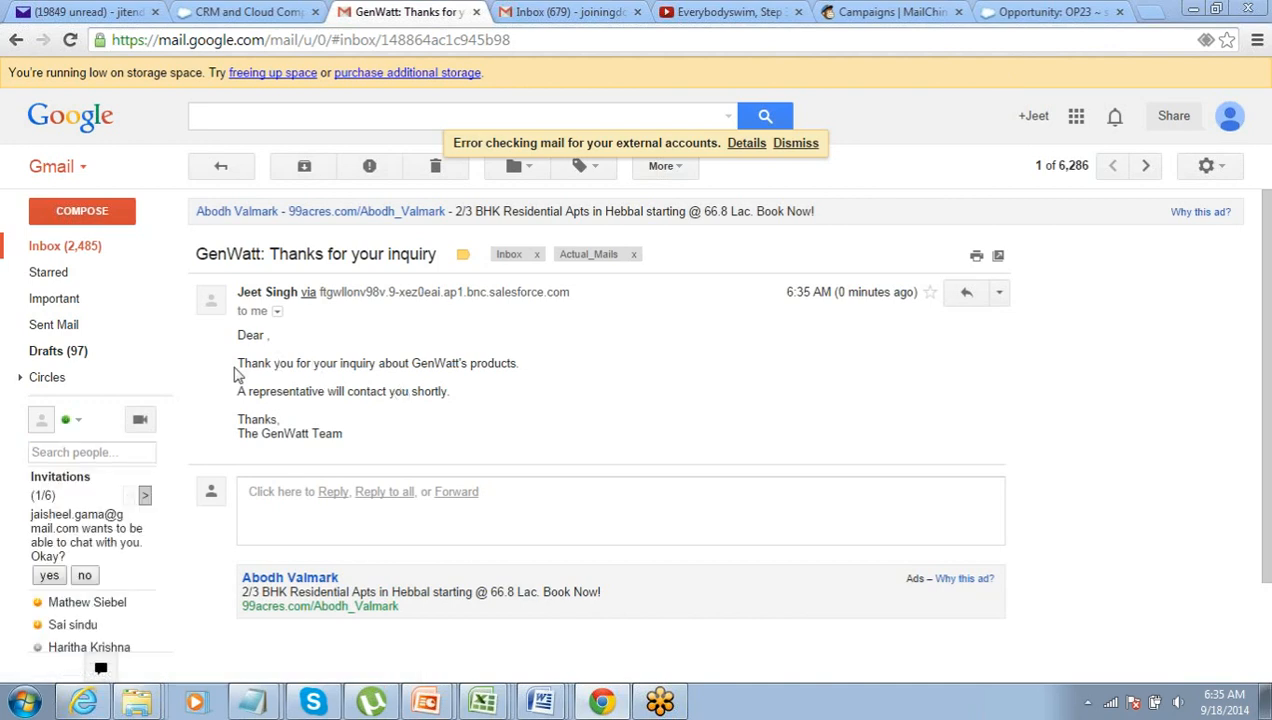
left_click_drag(238, 363, 359, 421)
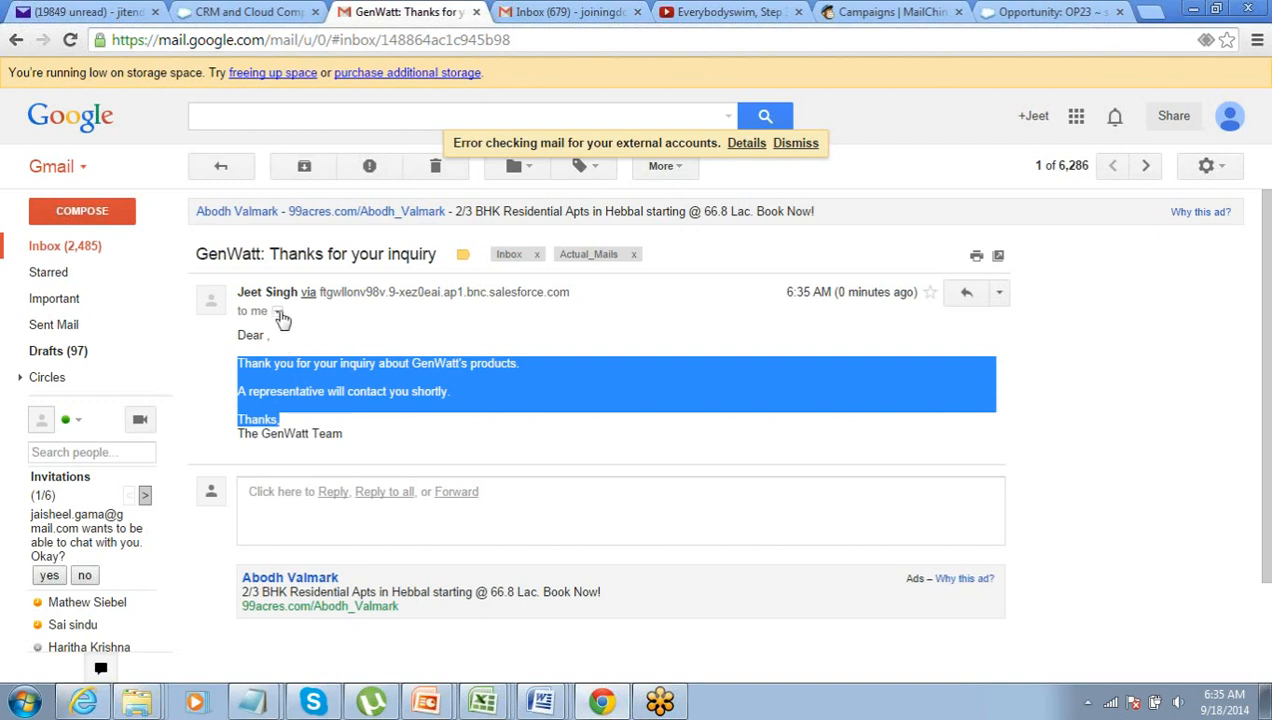
left_click(279, 313)
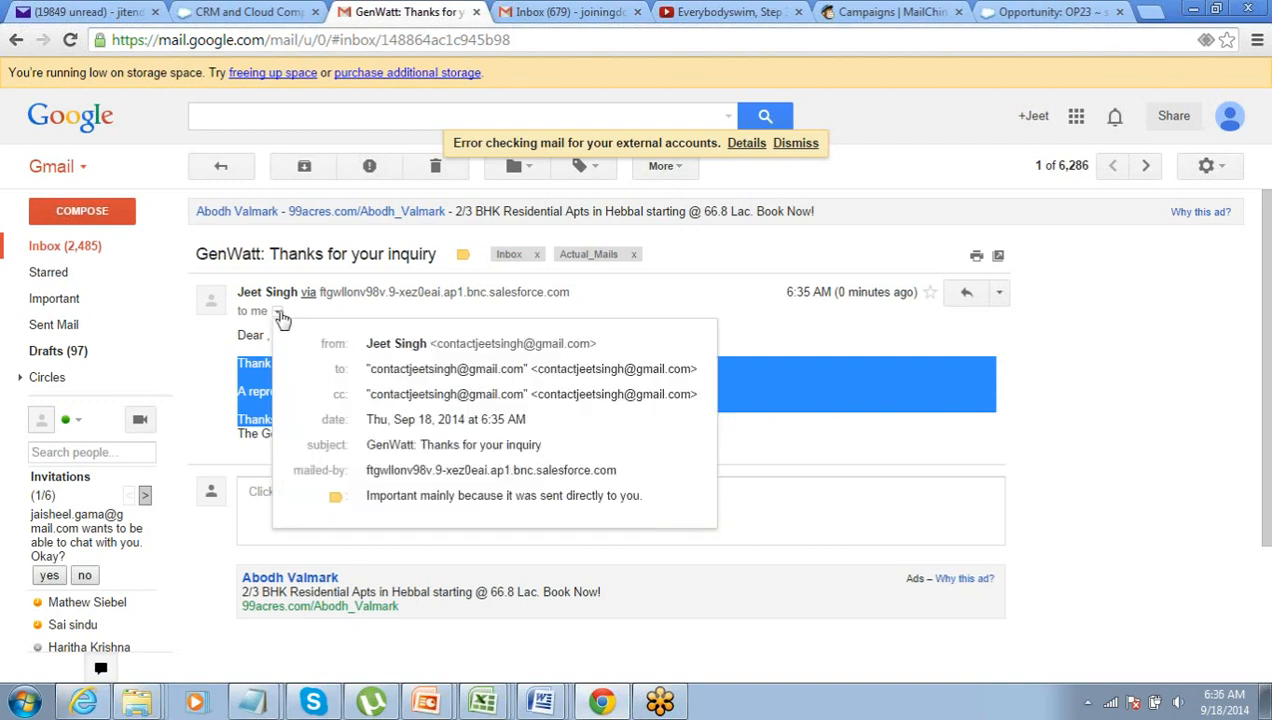
left_click(589, 308)
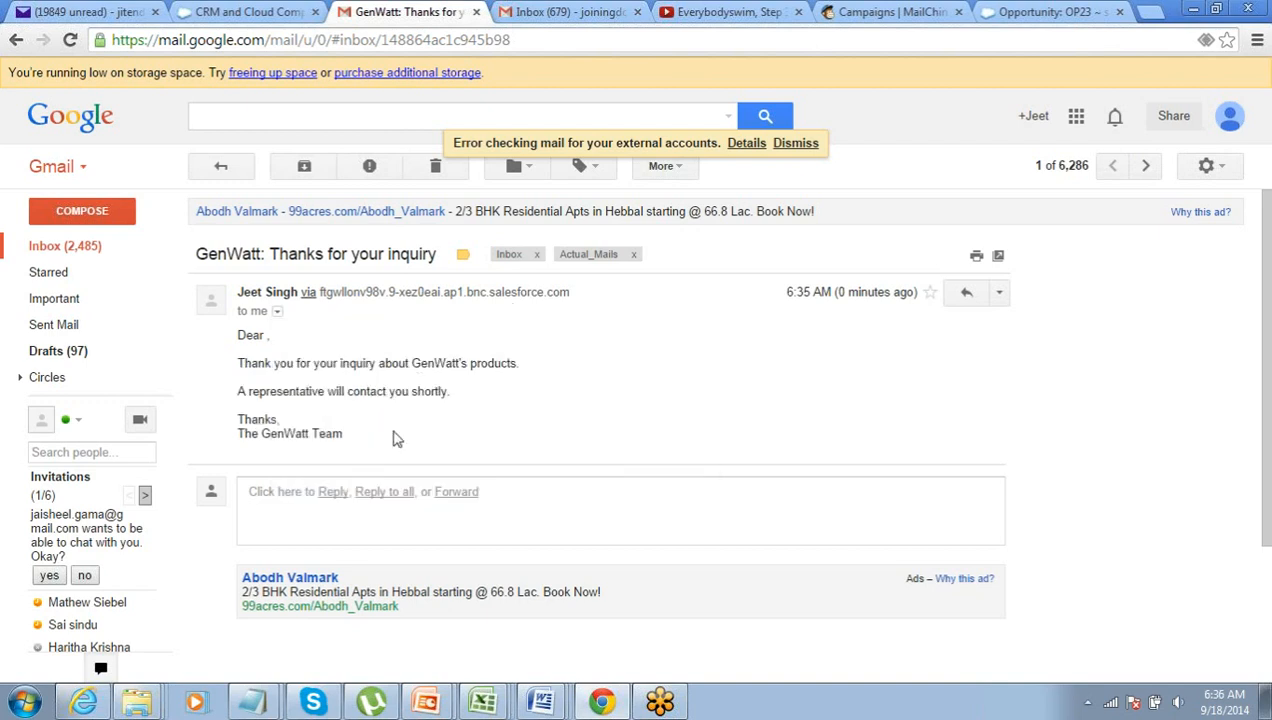
left_click_drag(407, 433, 378, 434)
left_click(241, 335)
left_click(378, 440)
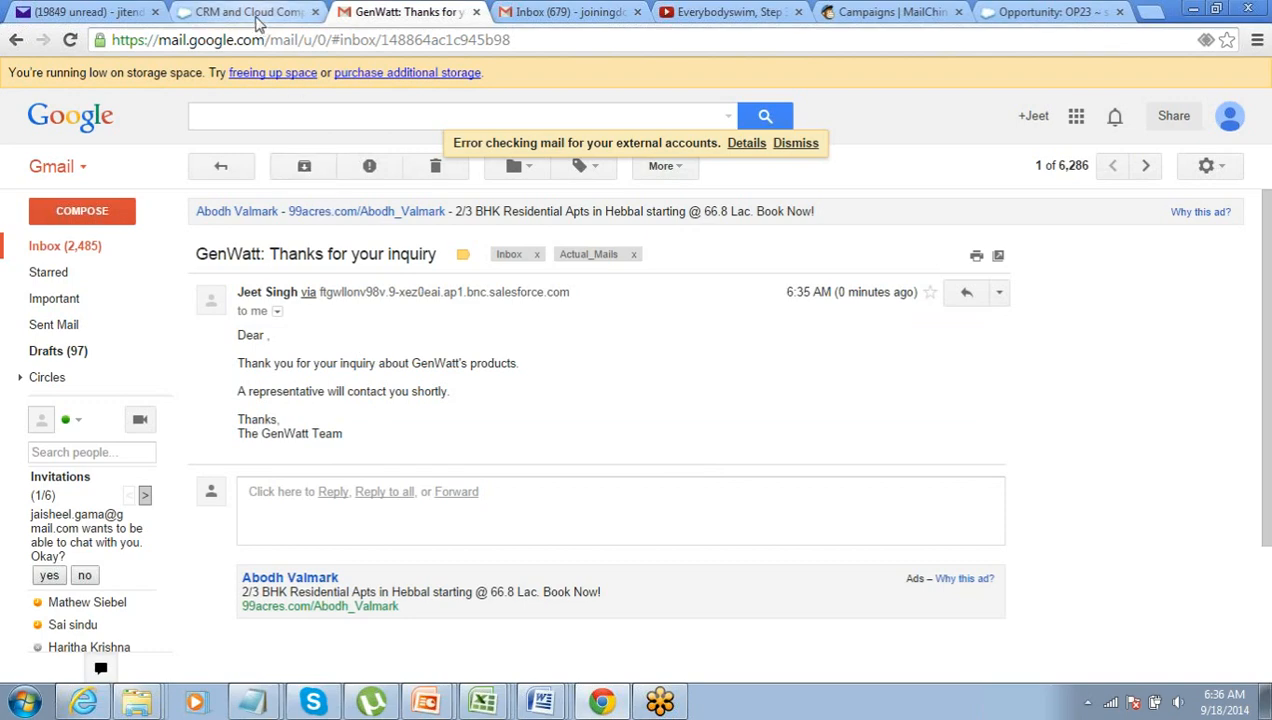
left_click(252, 12)
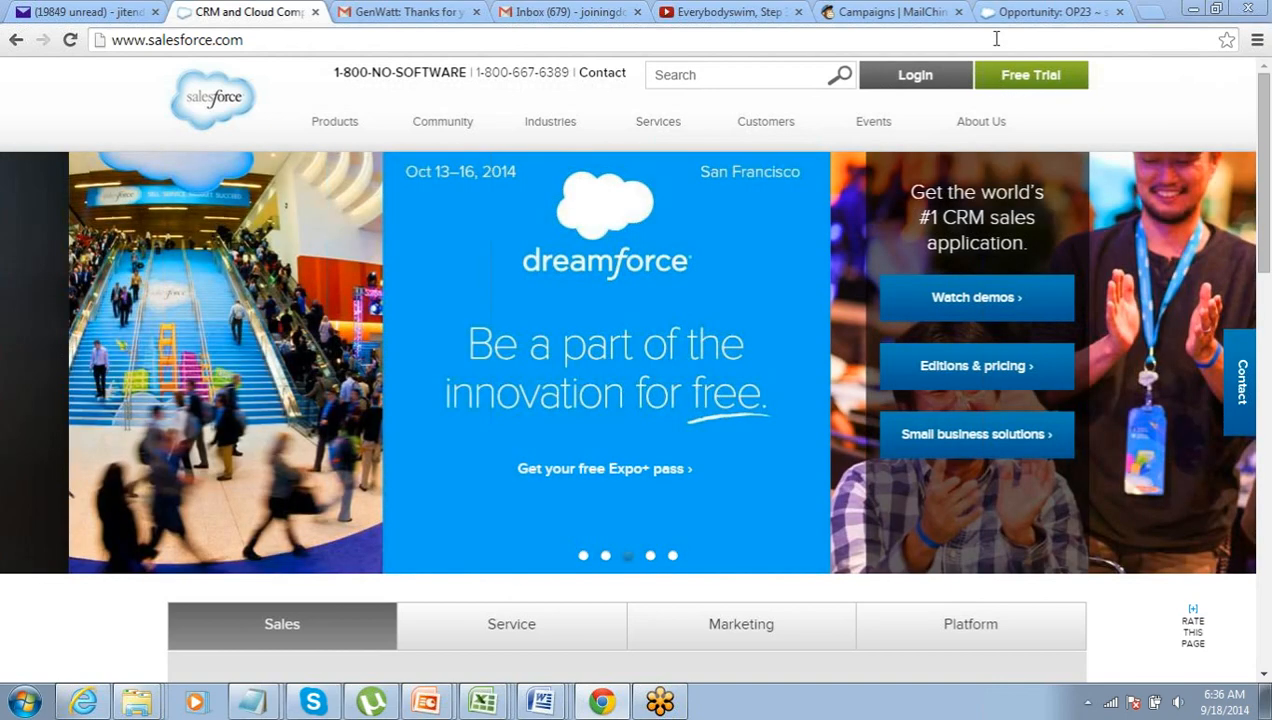
- Return to the Opportunity: OP23 browser tab
left_click(1002, 16)
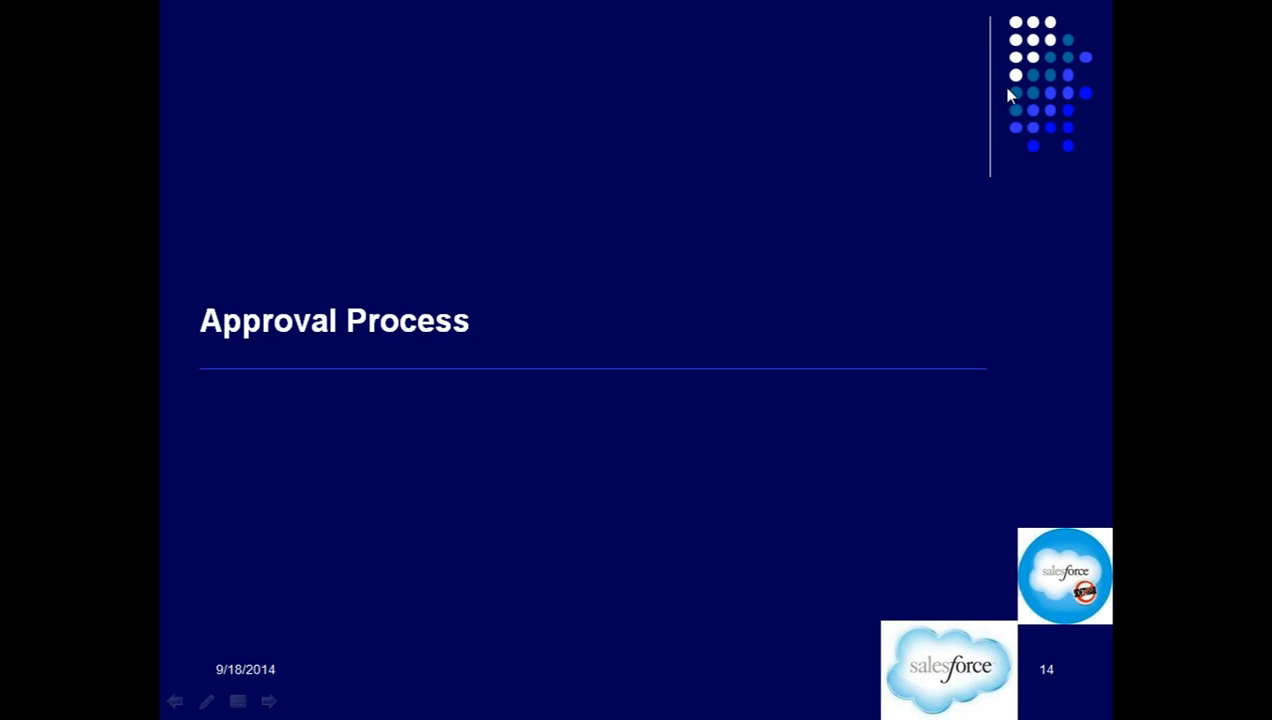
- Advance the slide show to slide 15, Approval Process, revealing its first bullet point
left_click(1255, 92)
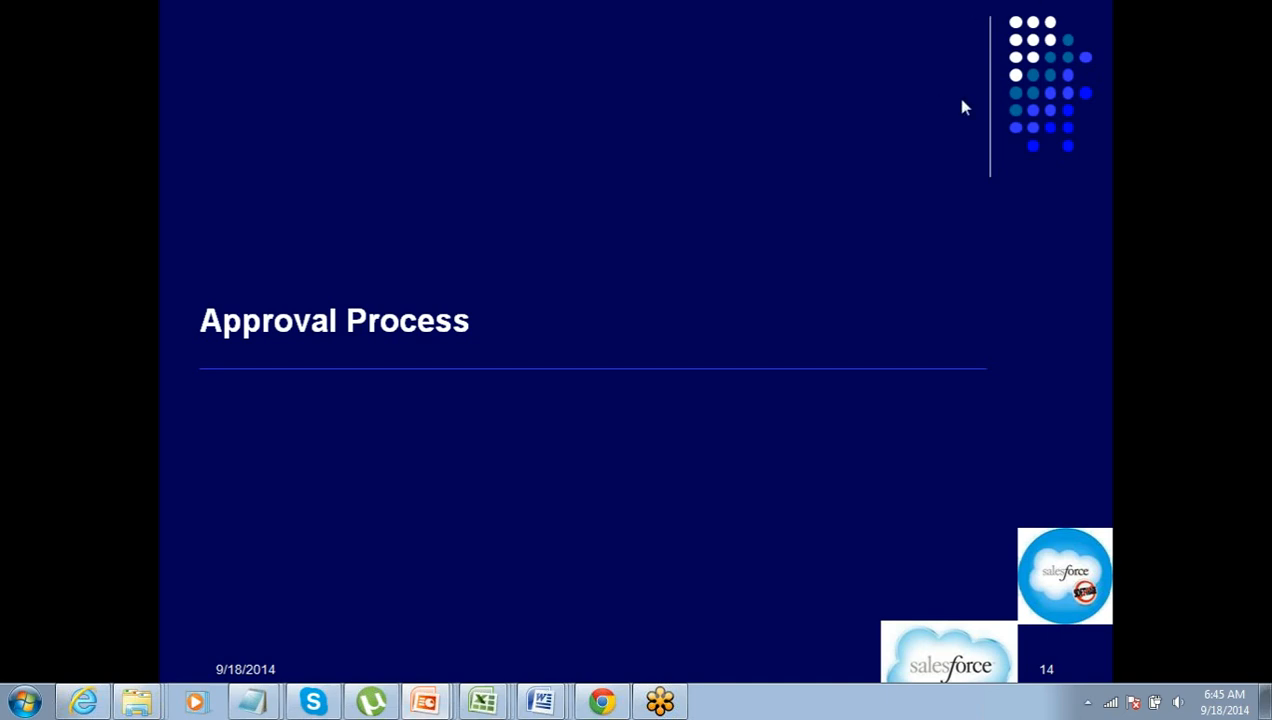
left_click(871, 219)
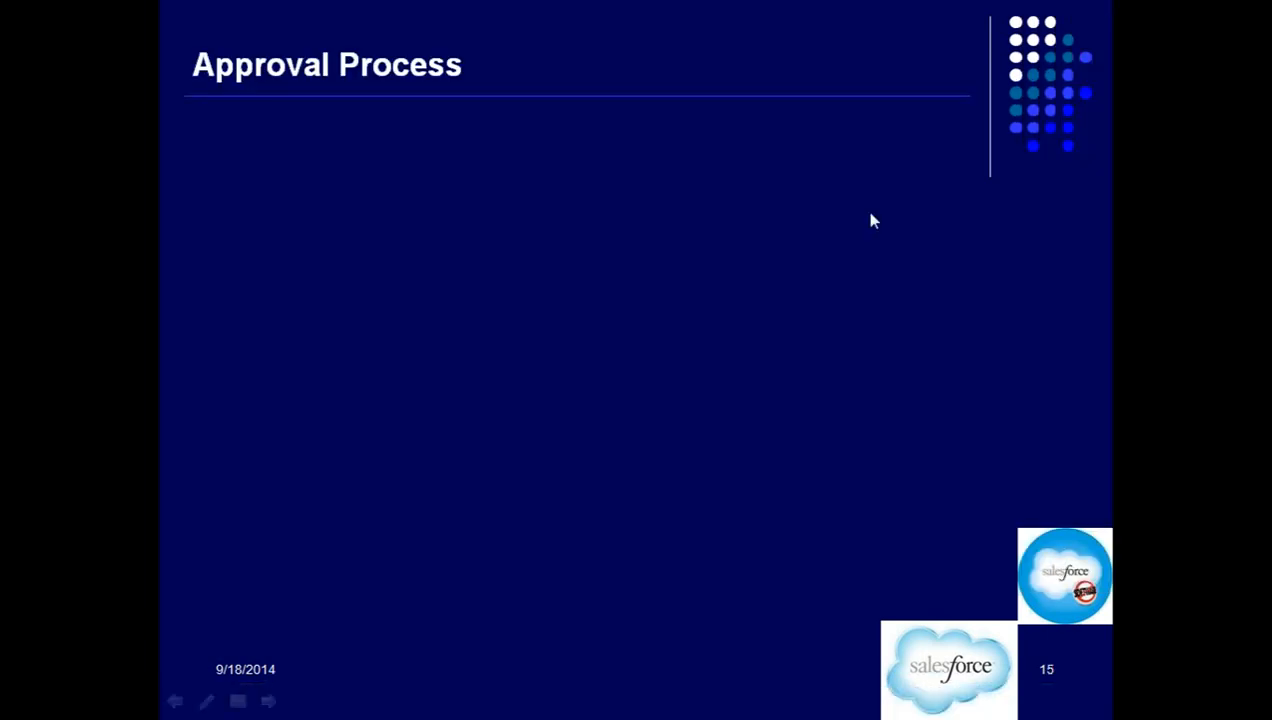
key("Left")
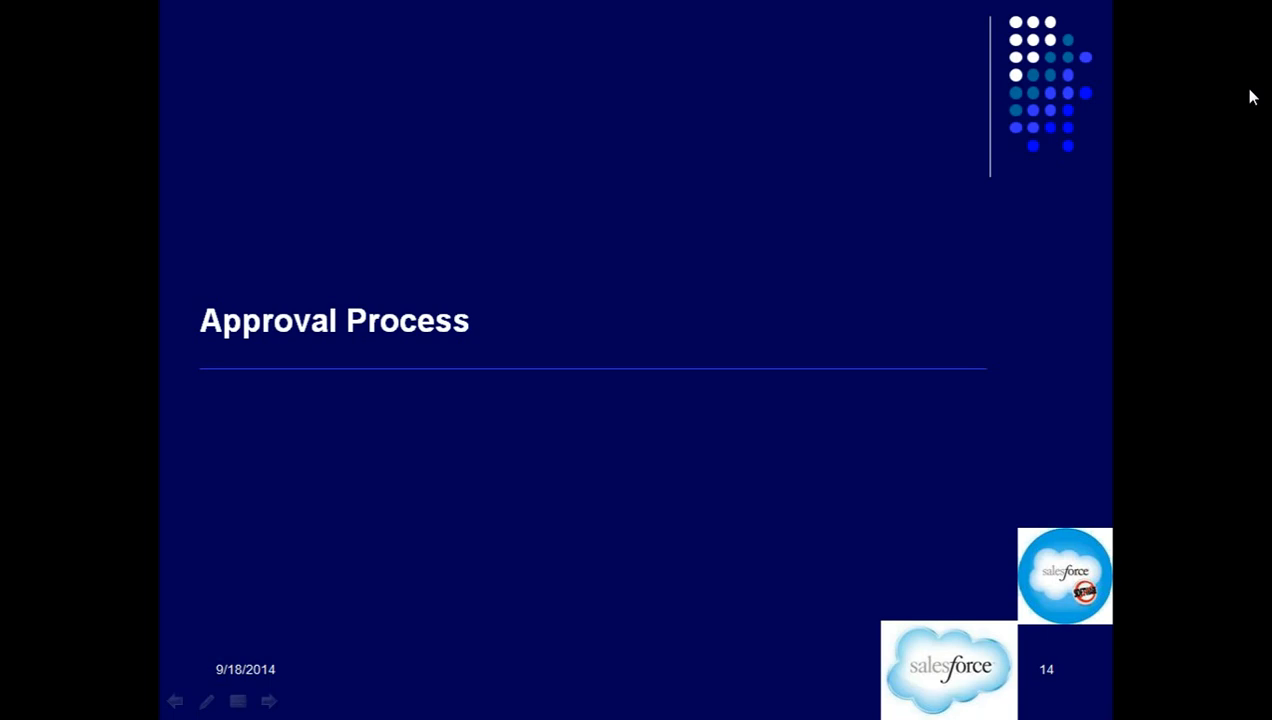
left_click(1253, 97)
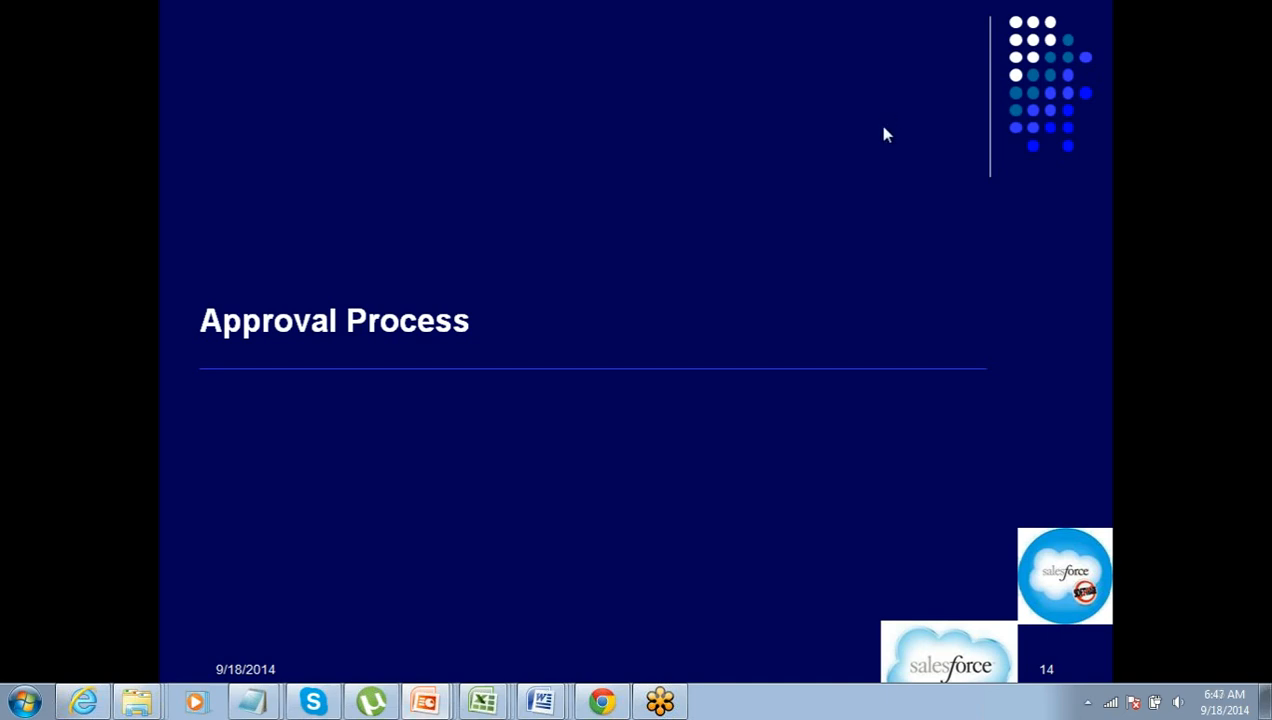
left_click(806, 226)
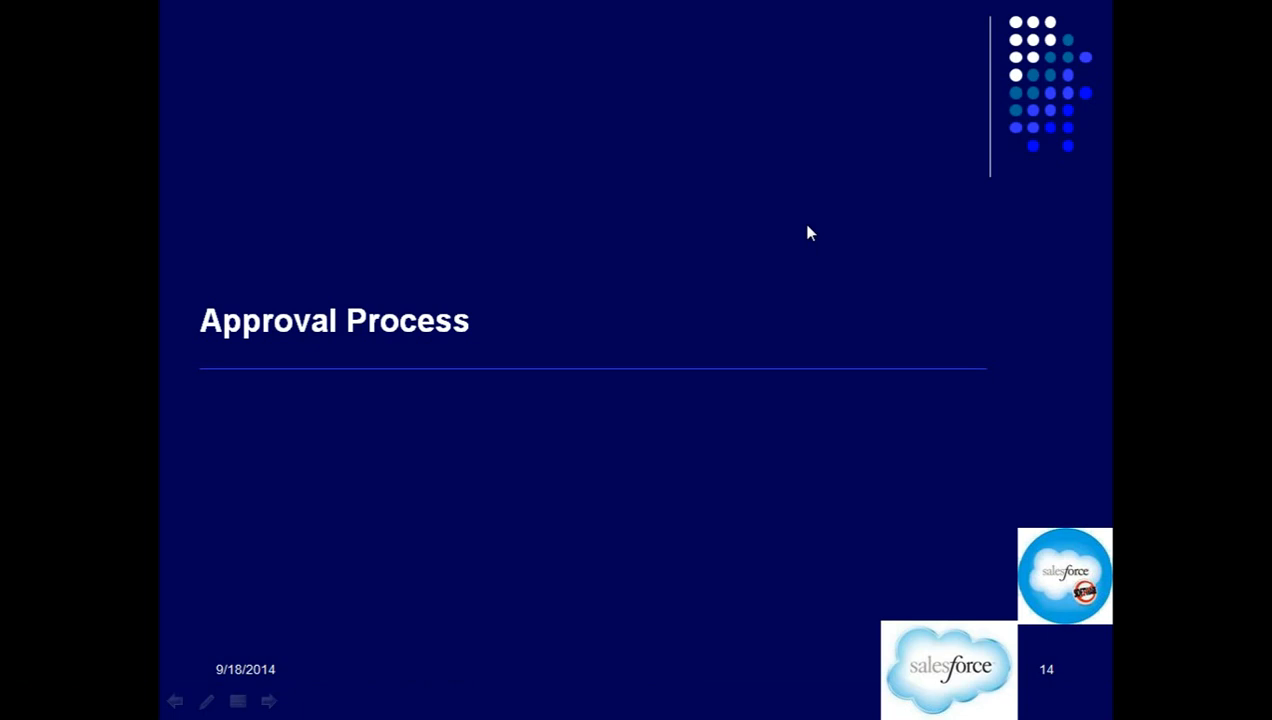
left_click(808, 232)
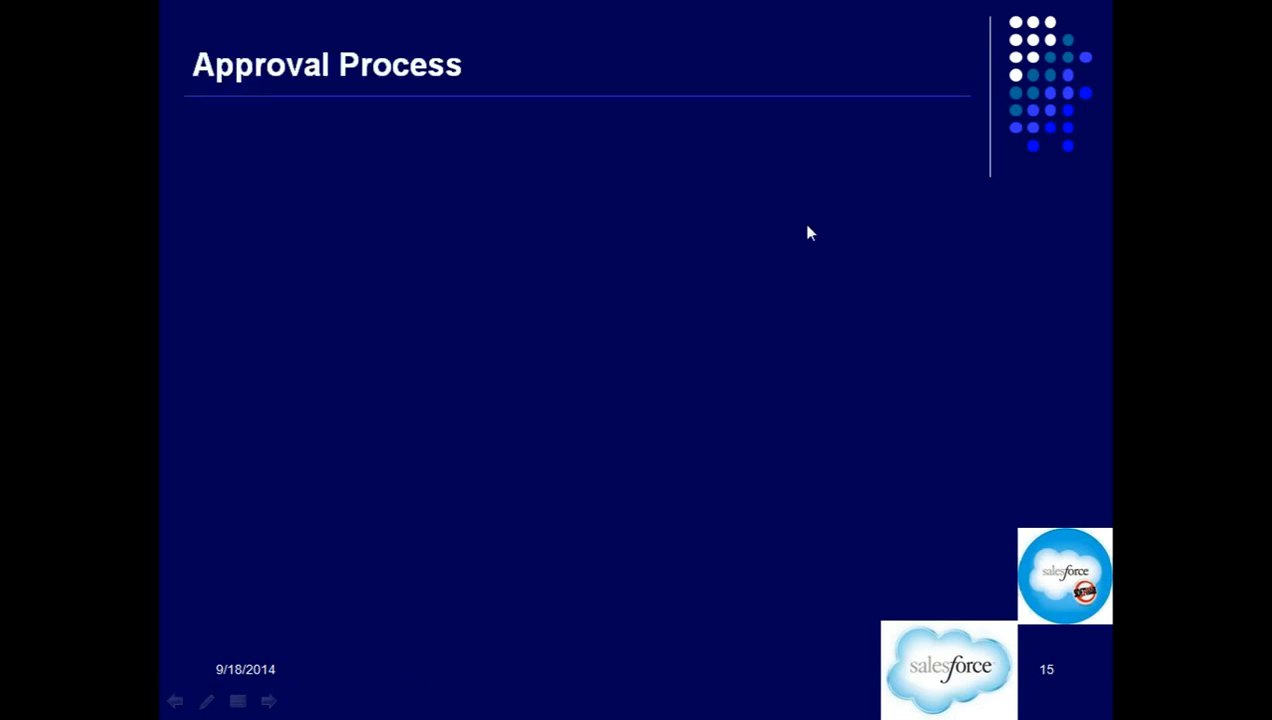
left_click(808, 228)
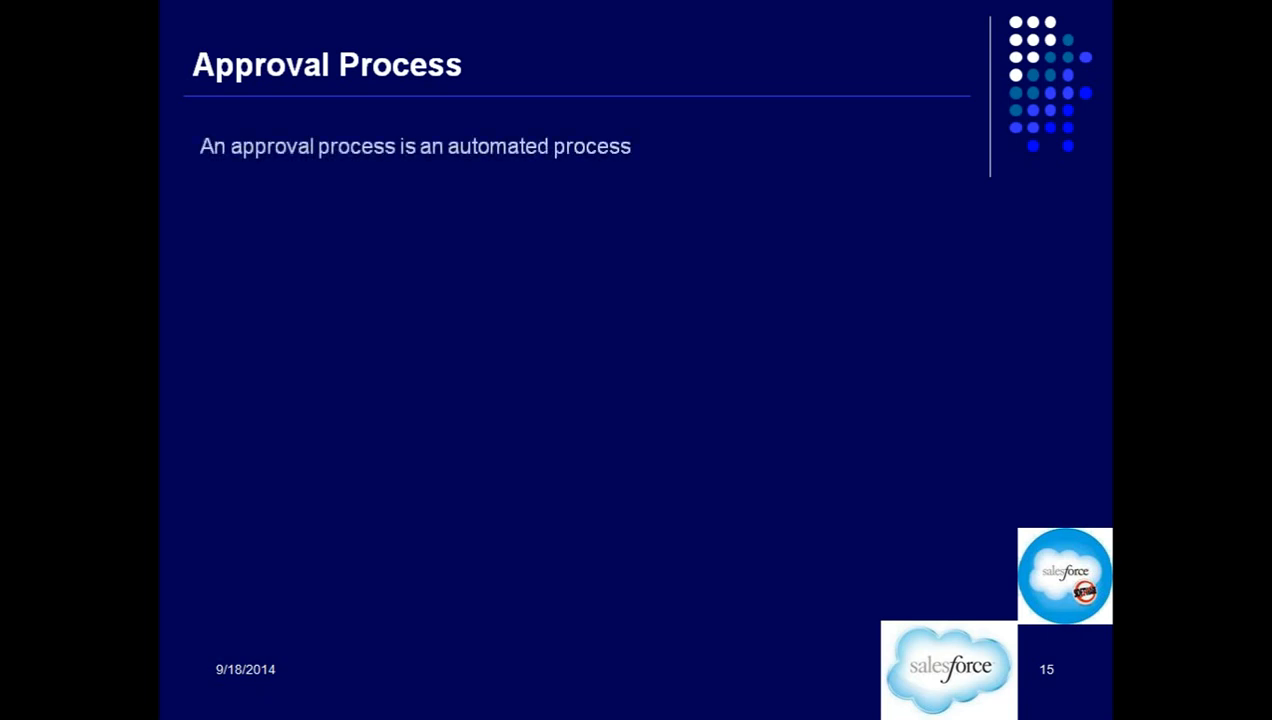
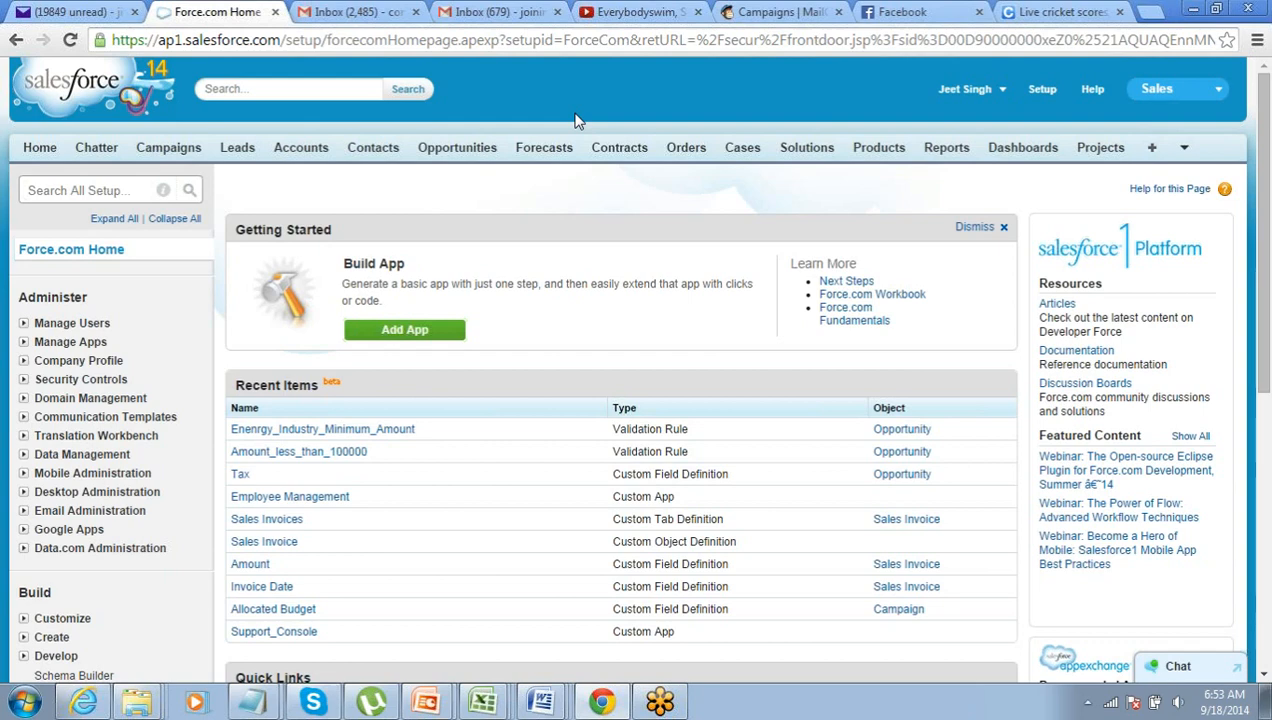
- Open the Opportunity Fields list under Build > Customize > Opportunities in Setup
scroll(576, 121, "down", 3)
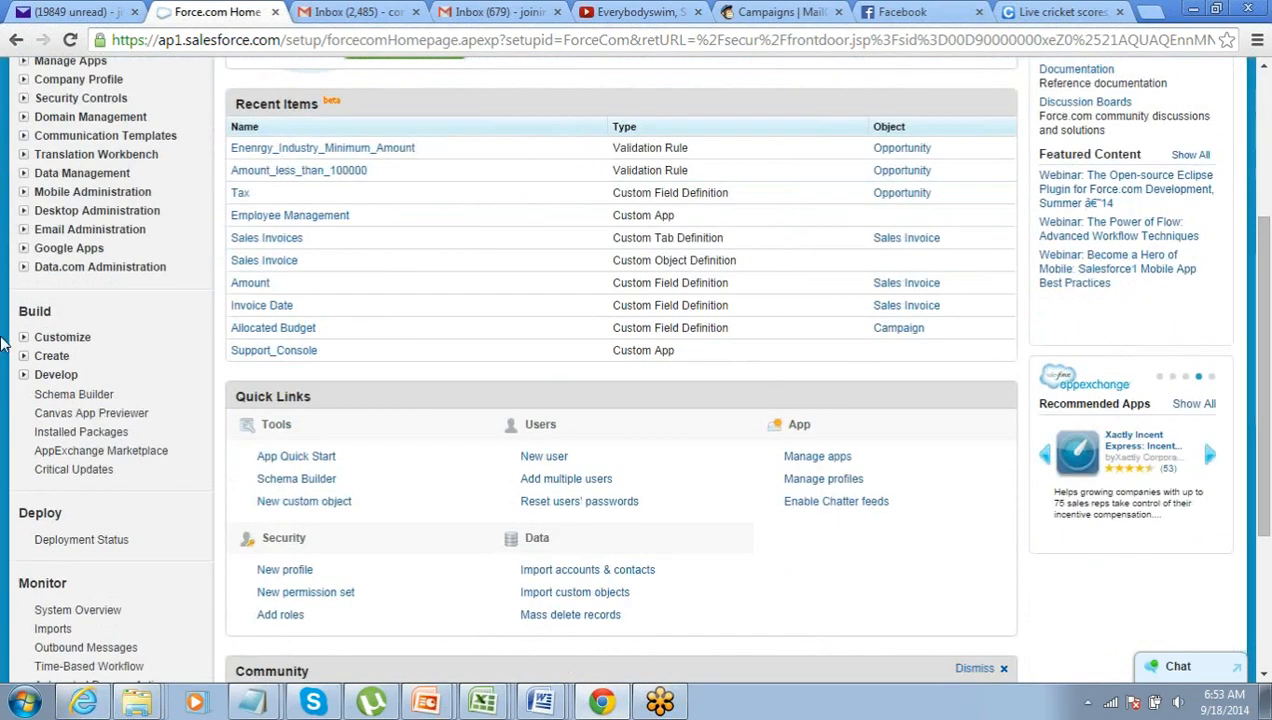
left_click(23, 337)
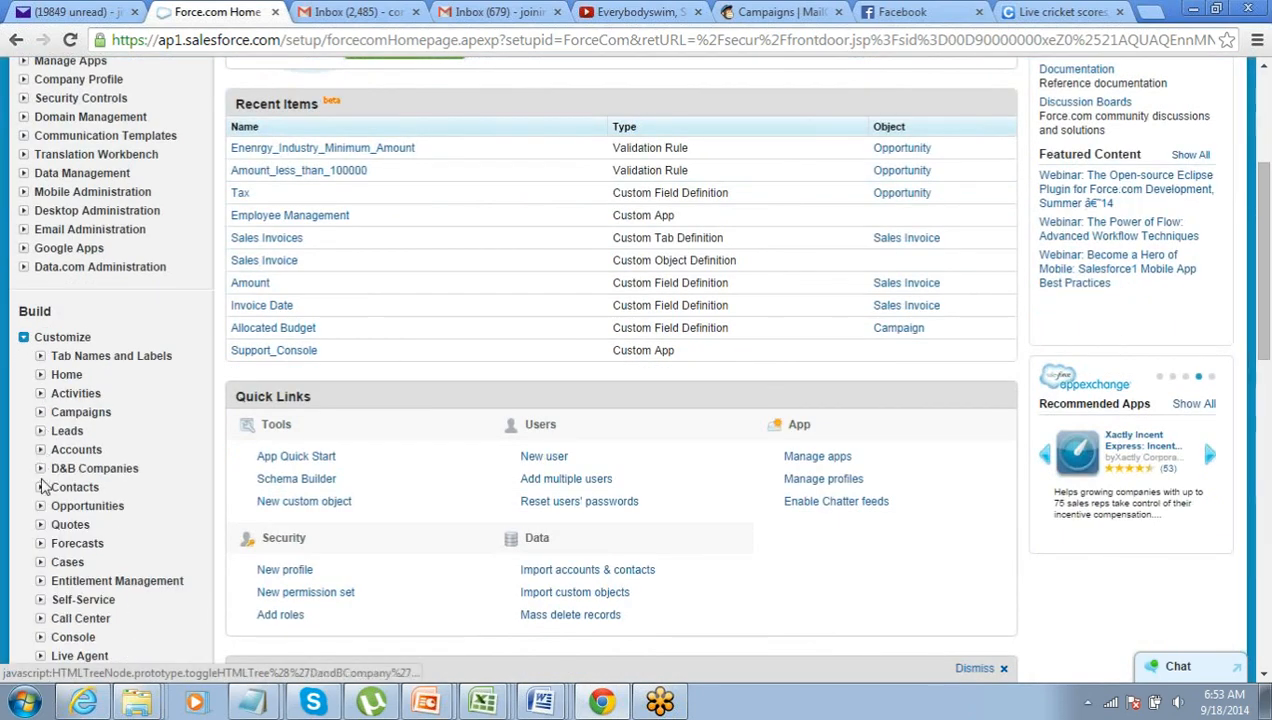
left_click(40, 506)
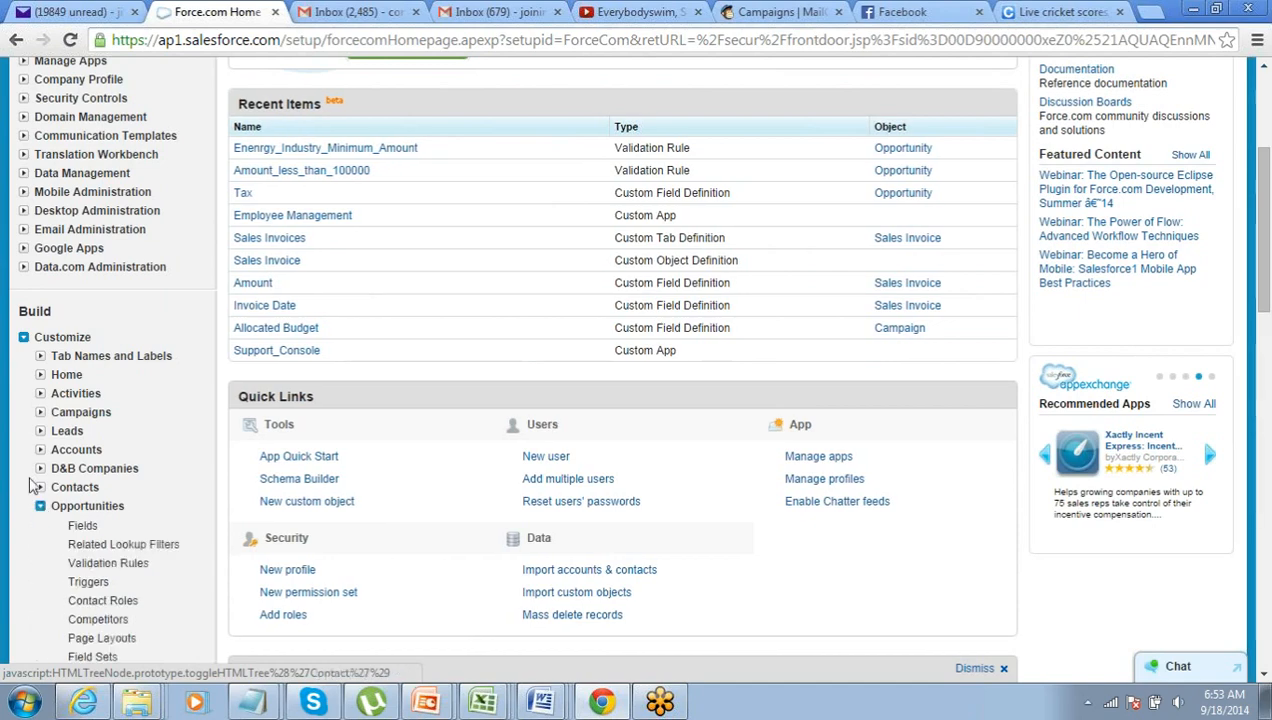
scroll(30, 487, "down", 2)
left_click(82, 339)
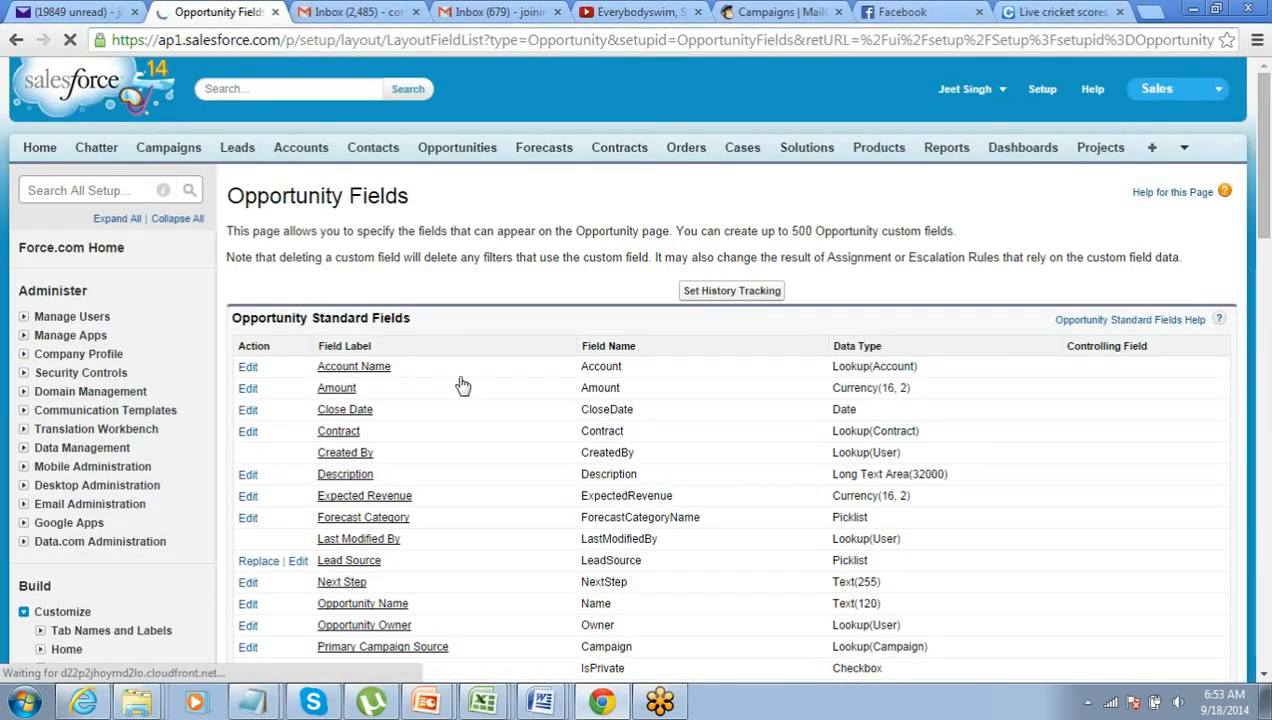
- Start a new Opportunity custom field of type Picklist and reach its details form
scroll(463, 380, "down", 3)
scroll(570, 355, "down", 2)
left_click(558, 333)
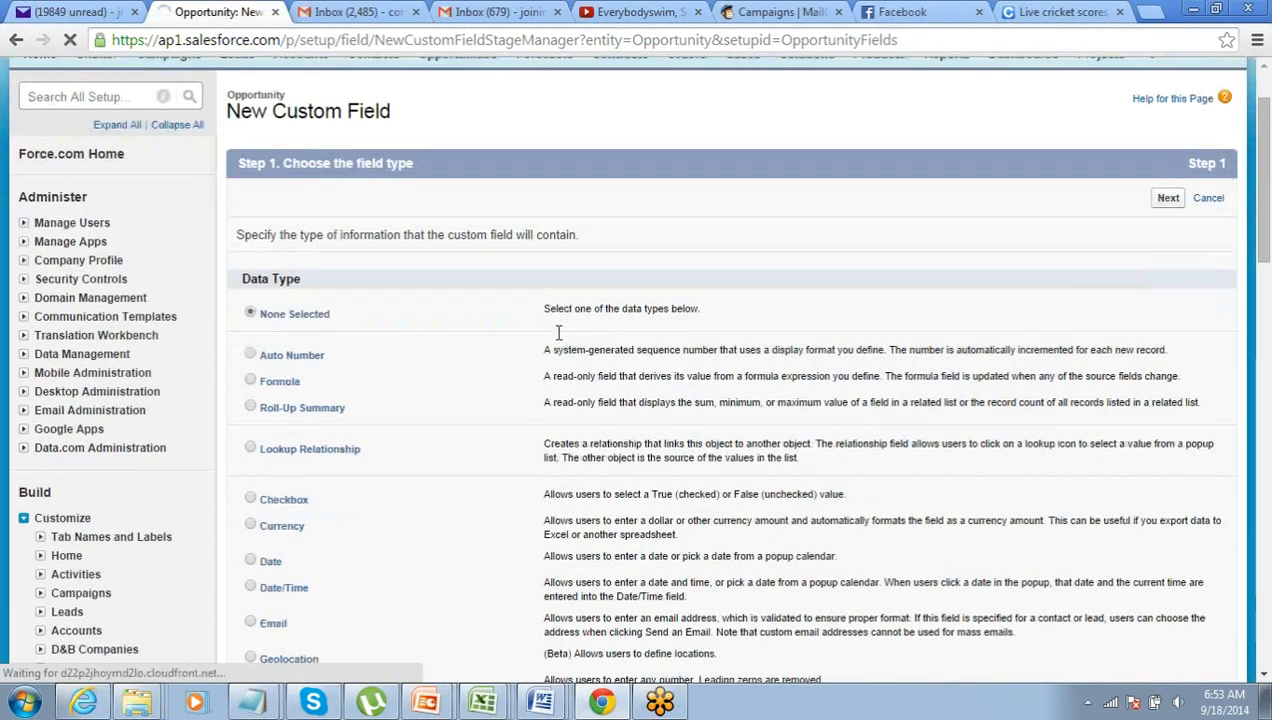
scroll(558, 333, "down", 2)
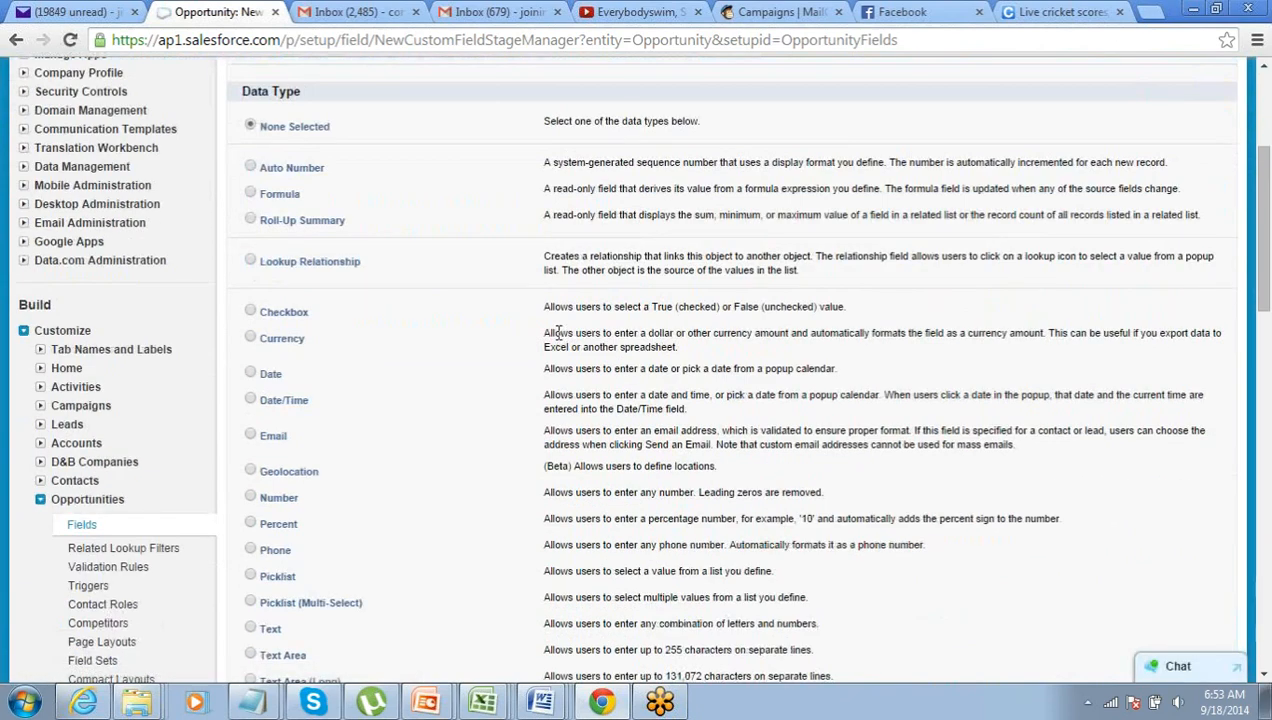
scroll(558, 333, "down", 2)
left_click(251, 389)
scroll(412, 420, "down", 2)
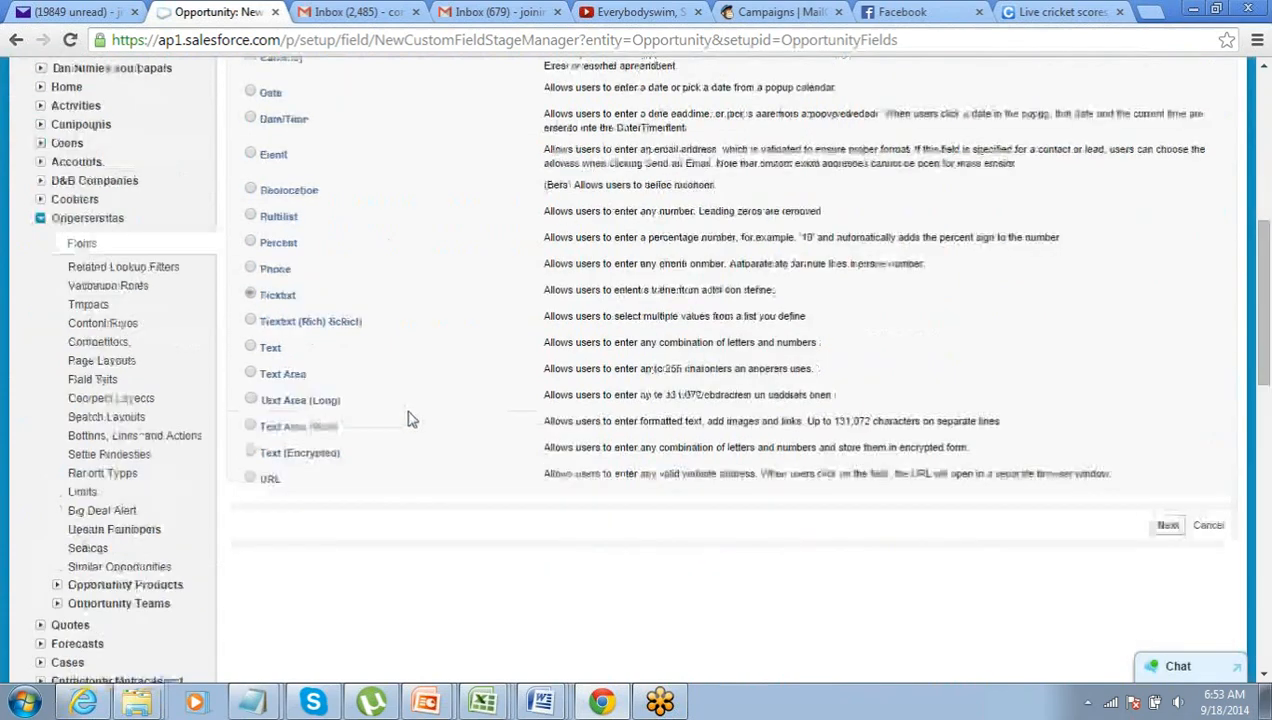
left_click(1172, 434)
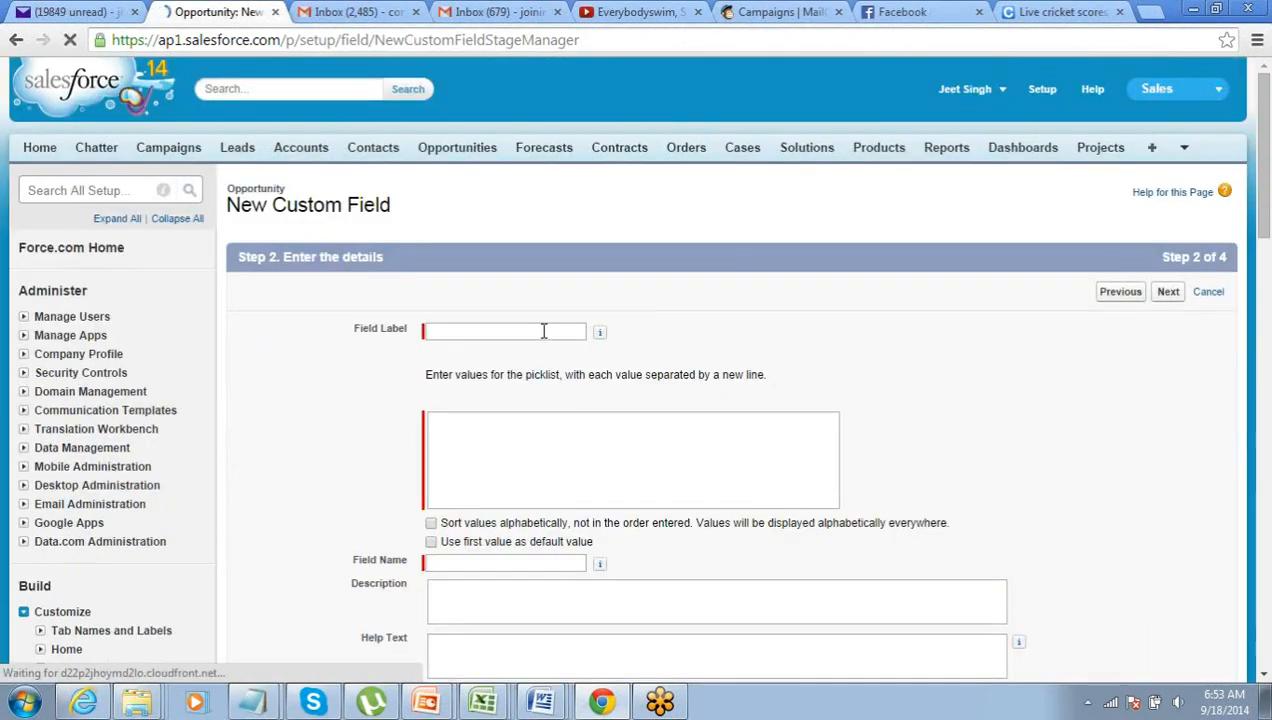
left_click(543, 330)
- Label the field 'Approval Status' and enter picklist values Pending for Approval, Approved and Rejected
type("Approval")
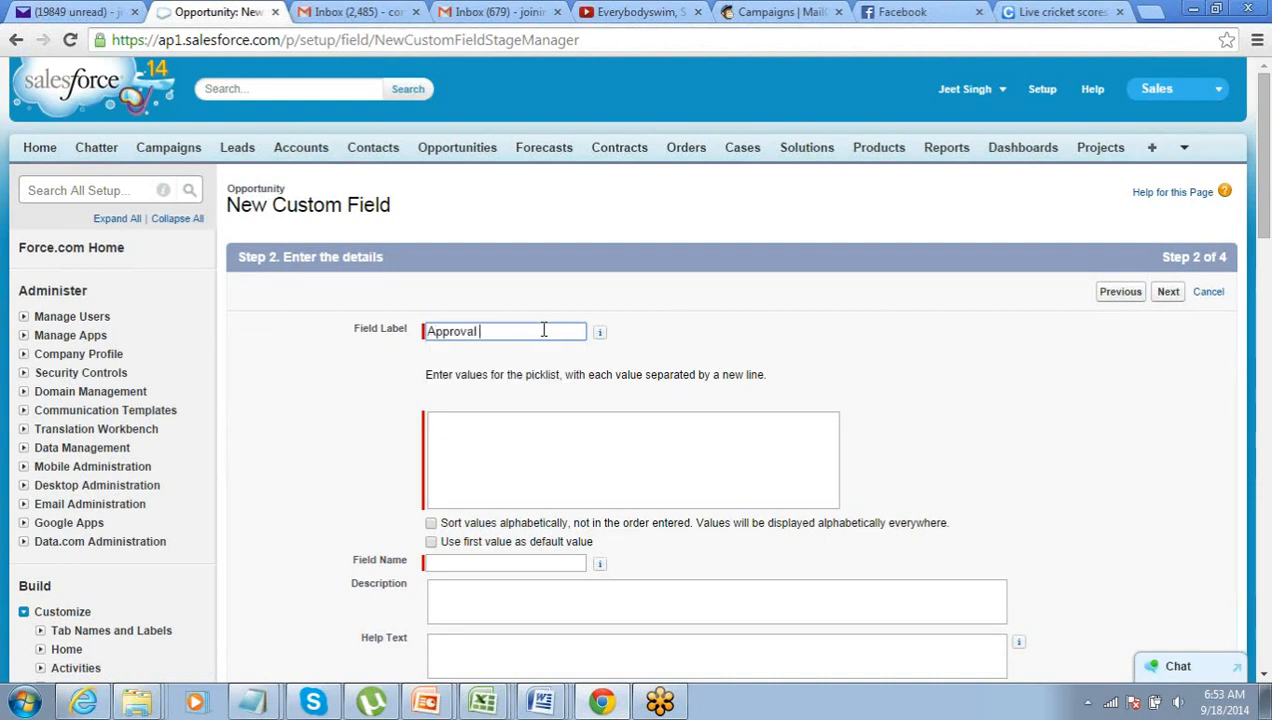
type(" Status")
key("Tab")
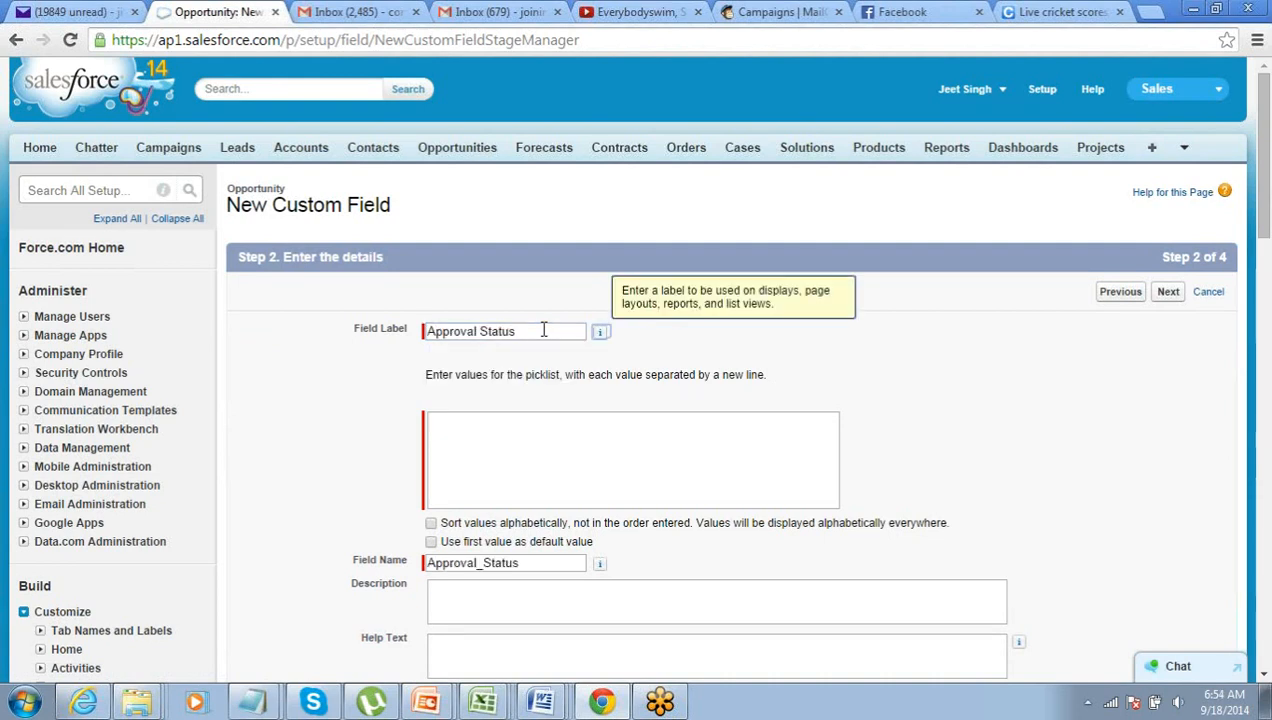
left_click(534, 438)
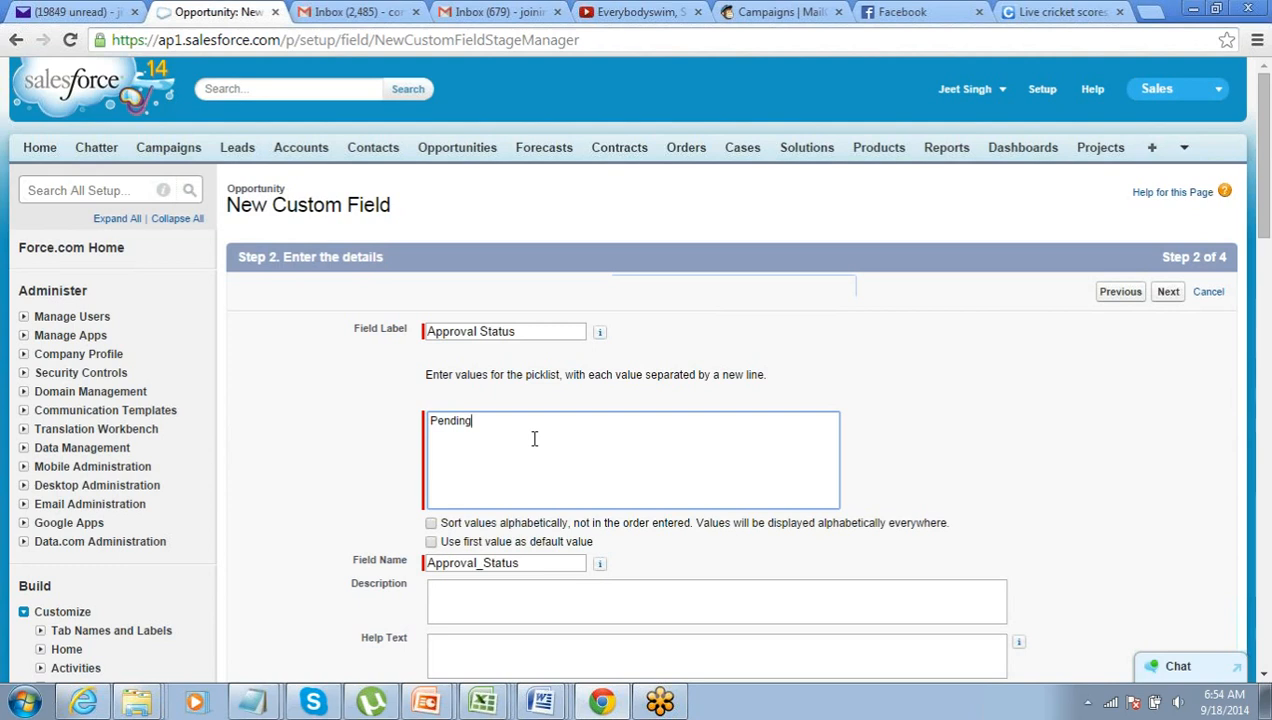
type("for Approval")
key("Return")
type("S")
type("ppro")
type("ved")
key("Return")
type("Rejected")
key("Return")
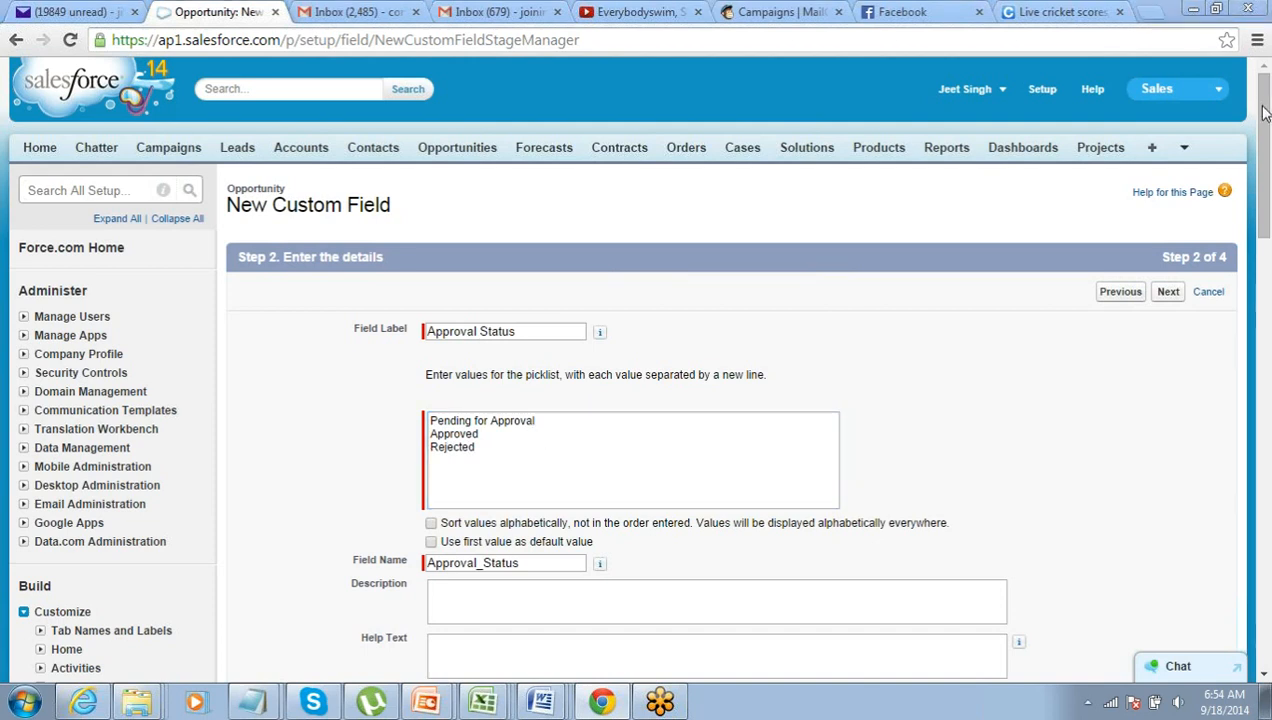
- Add Recalled as the fourth value, review the list, and continue to field-level security
left_click(502, 446)
type("Recalled")
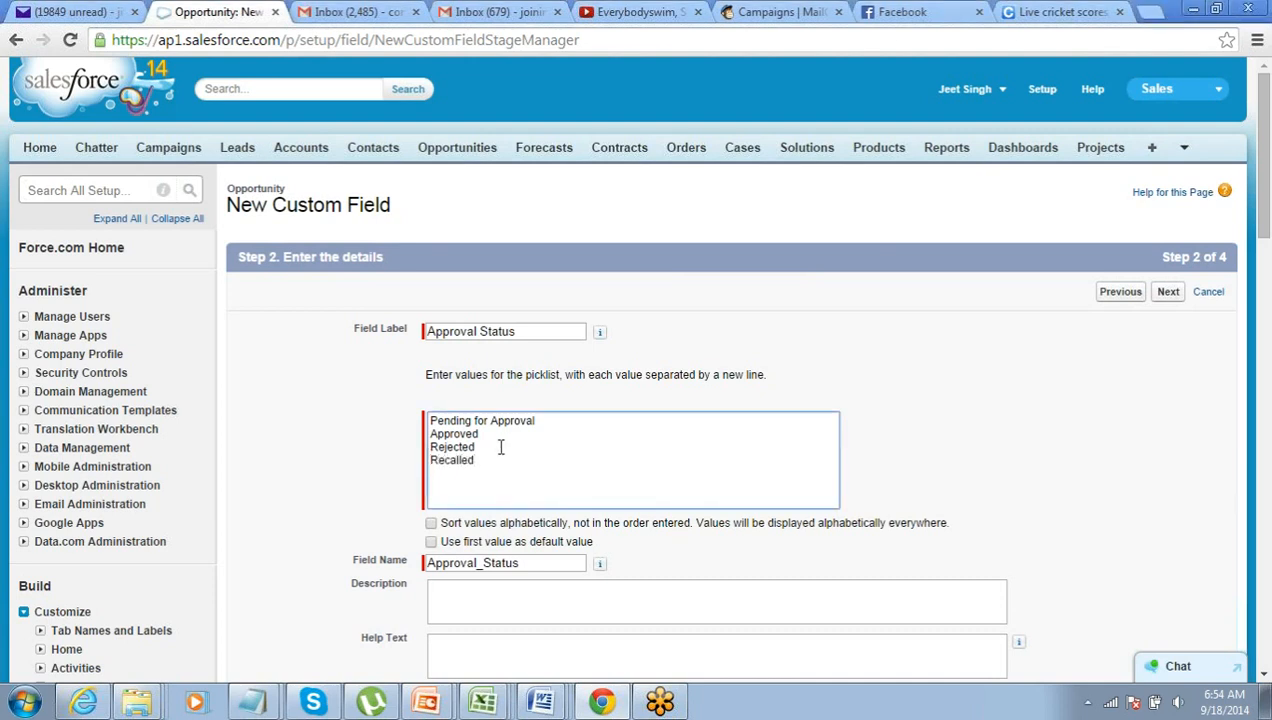
left_click(855, 418)
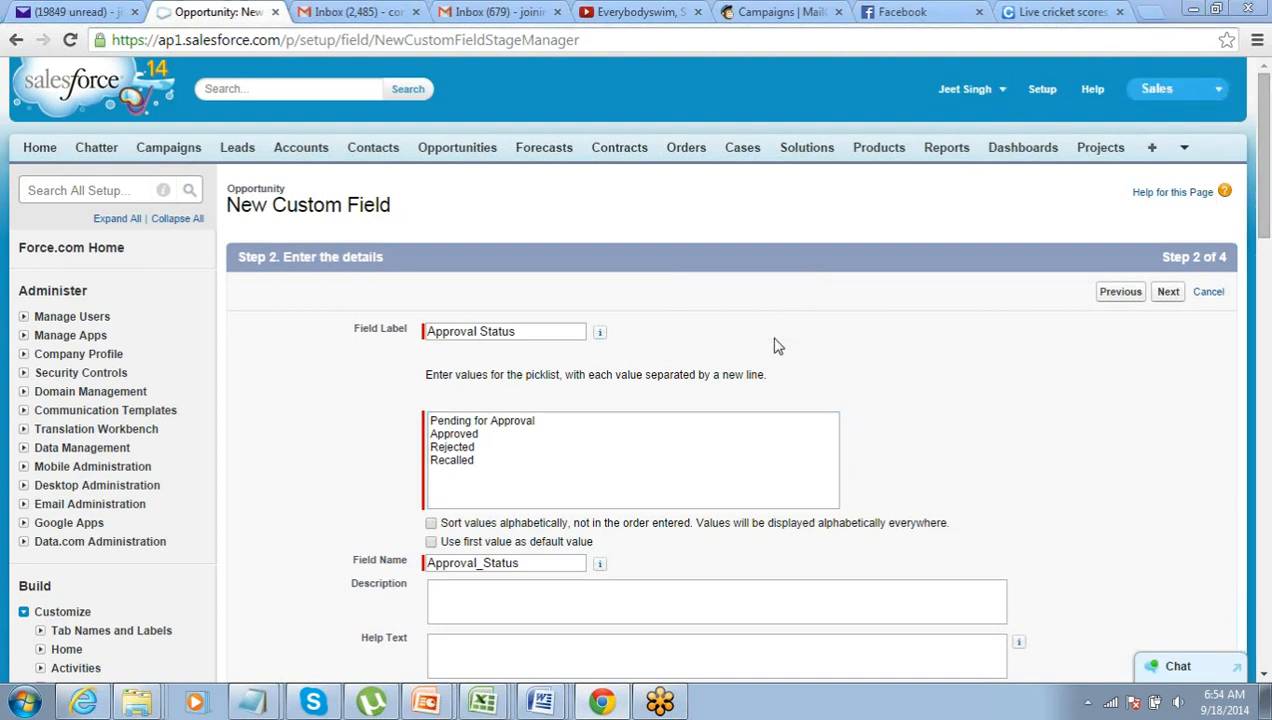
left_click_drag(484, 466, 414, 419)
left_click(478, 434)
left_click_drag(548, 420, 343, 428)
left_click_drag(553, 433, 416, 465)
left_click(477, 448)
left_click(718, 351)
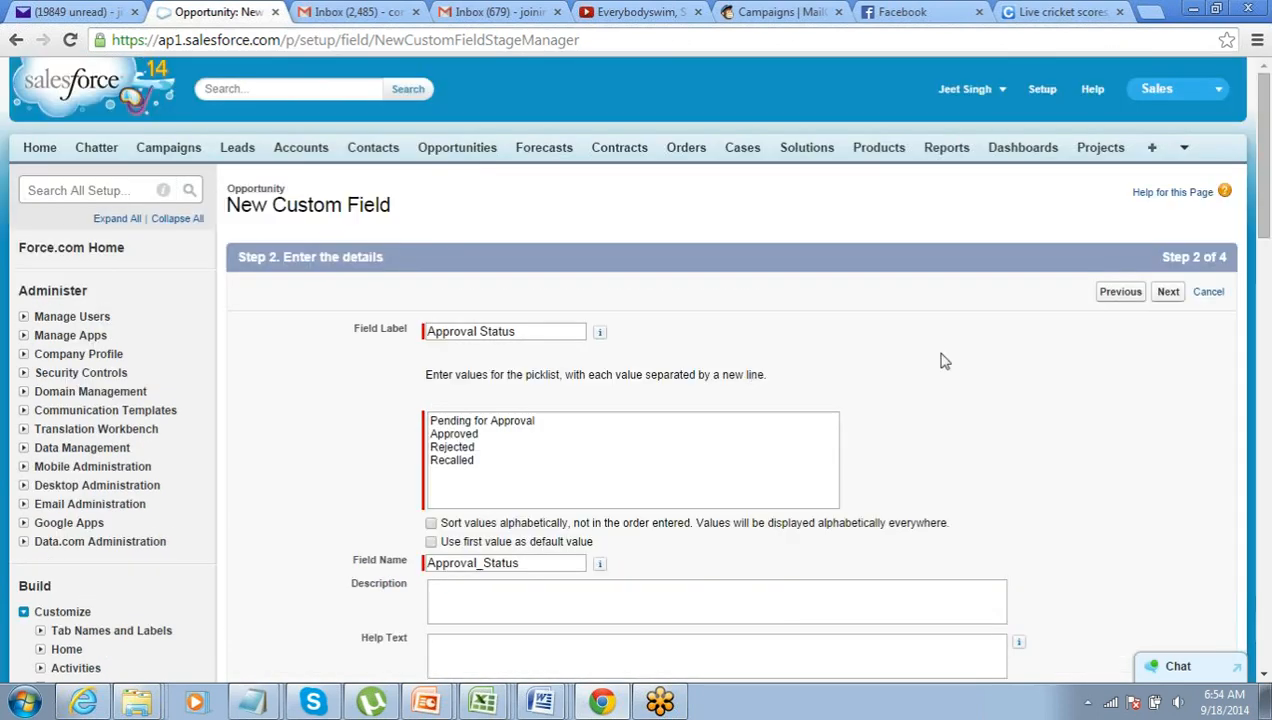
left_click(1160, 296)
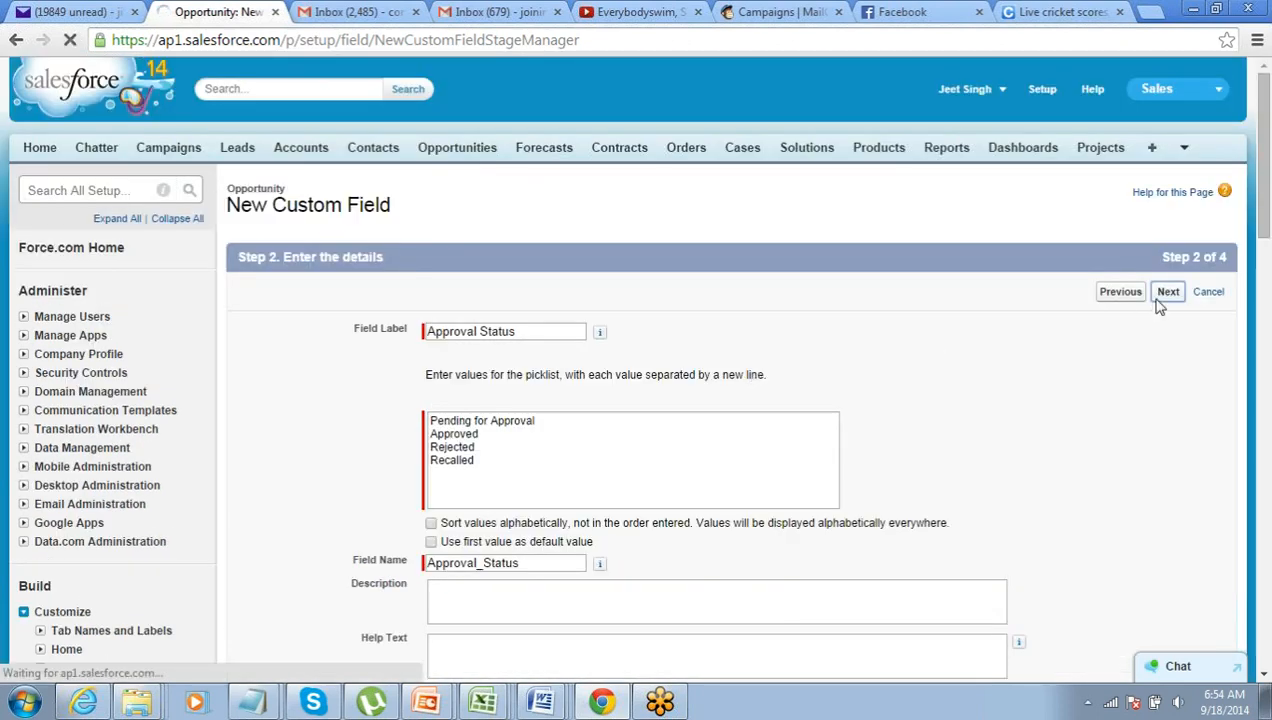
- Make Approval Status visible to every profile, keep page layouts selected, and save the field
scroll(868, 437, "down", 1)
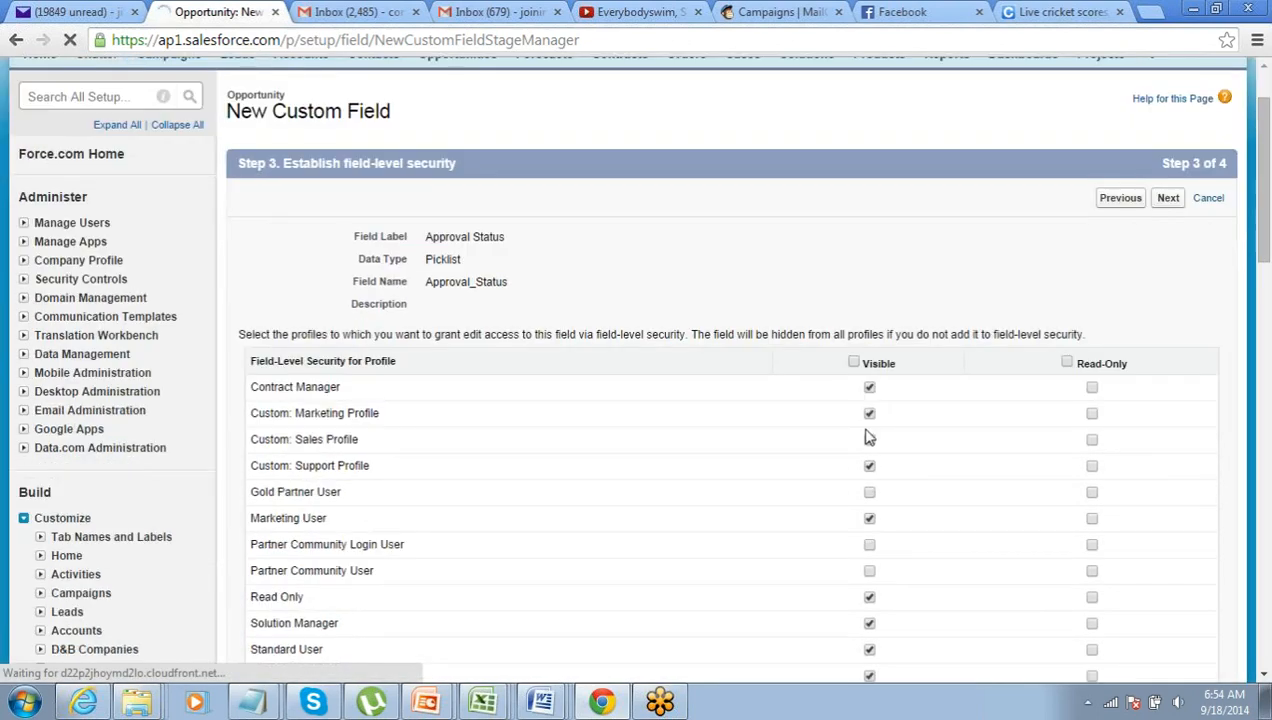
left_click(853, 362)
scroll(880, 362, "up", 1)
left_click(1166, 298)
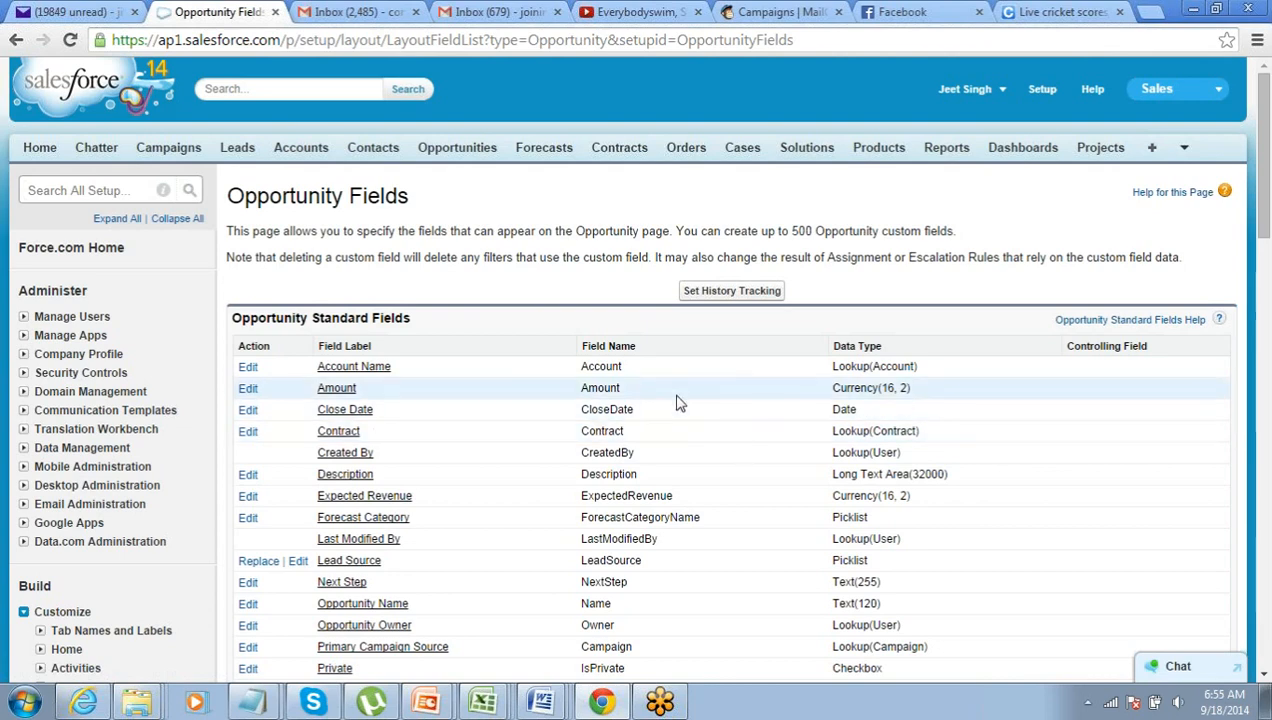
scroll(676, 400, "down", 2)
scroll(676, 400, "up", 2)
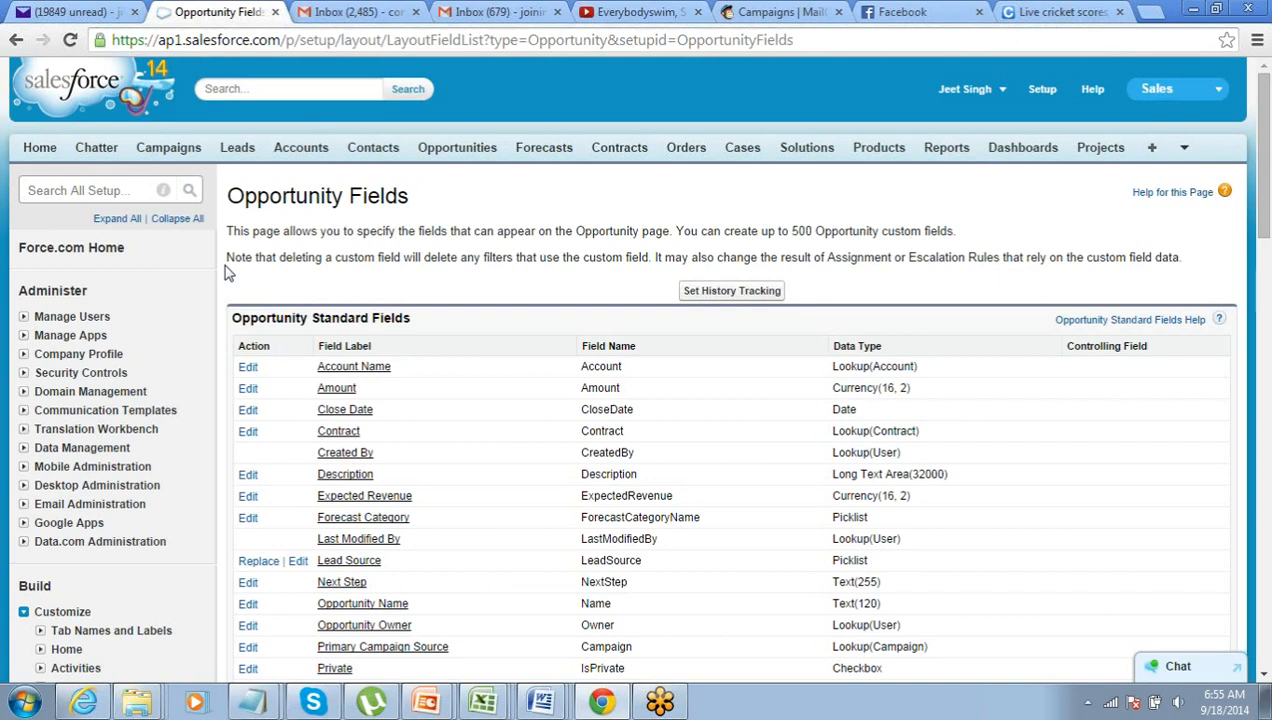
scroll(258, 346, "down", 1)
scroll(258, 346, "up", 1)
scroll(40, 390, "down", 3)
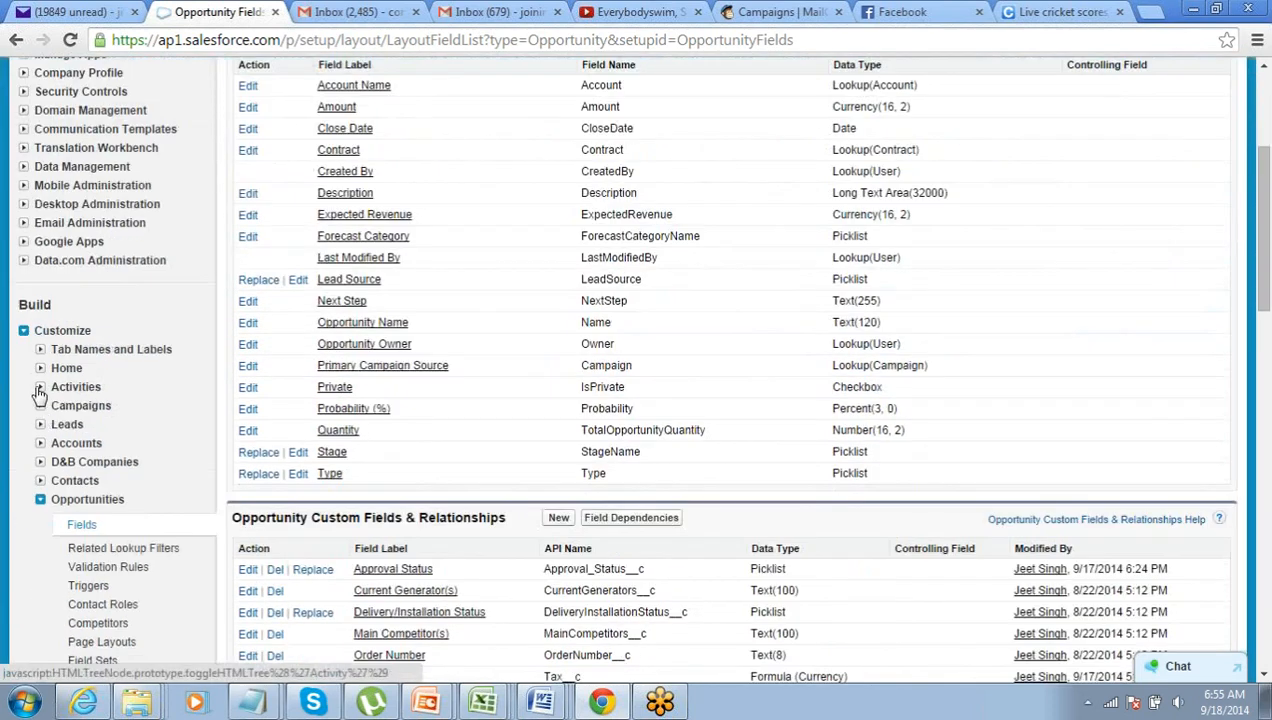
- Go to Approval Processes under Build > Create > Workflow & Approvals
left_click(23, 330)
left_click(23, 349)
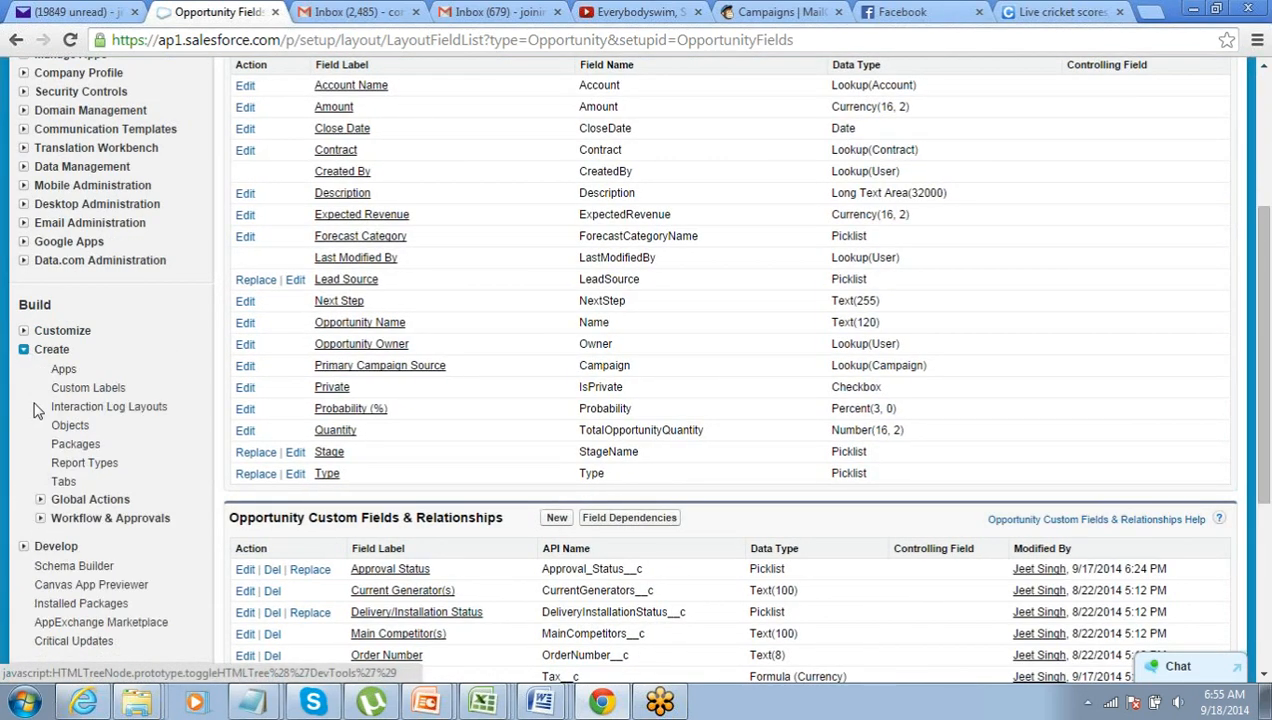
left_click(40, 518)
scroll(42, 515, "down", 1)
left_click(99, 465)
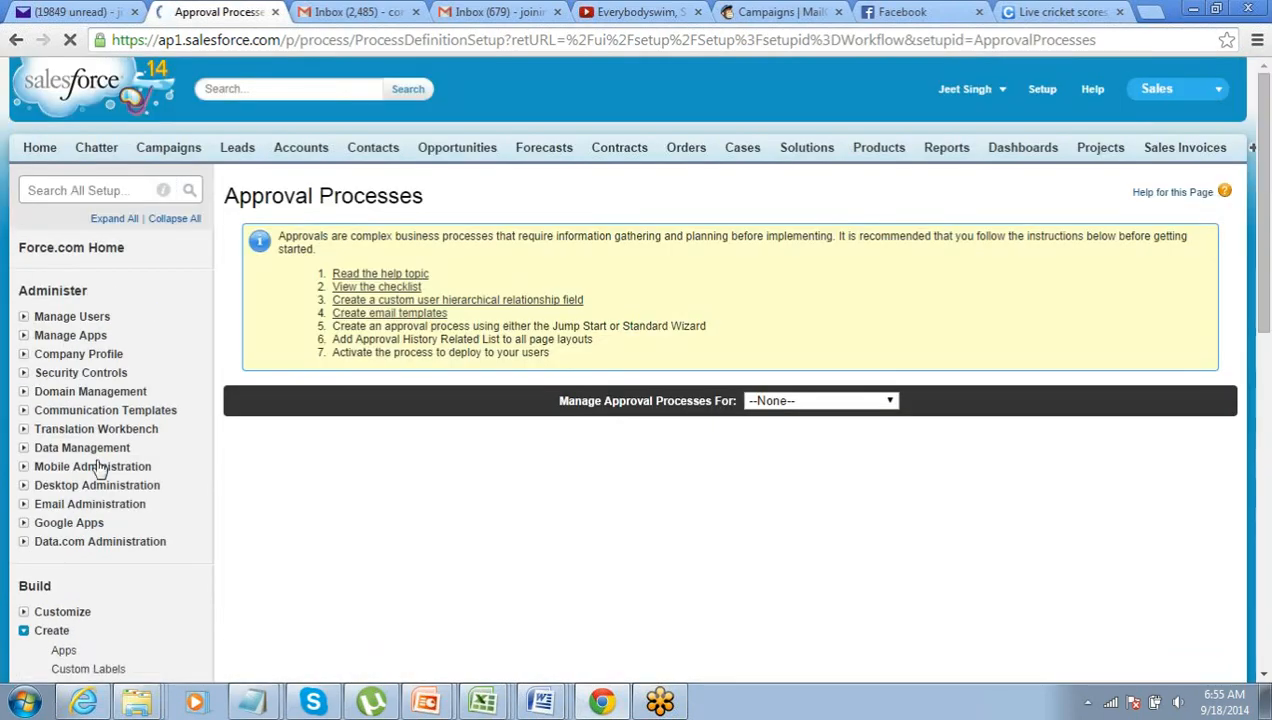
- Choose Opportunity and start a new approval process with the Jump Start Wizard
left_click(800, 405)
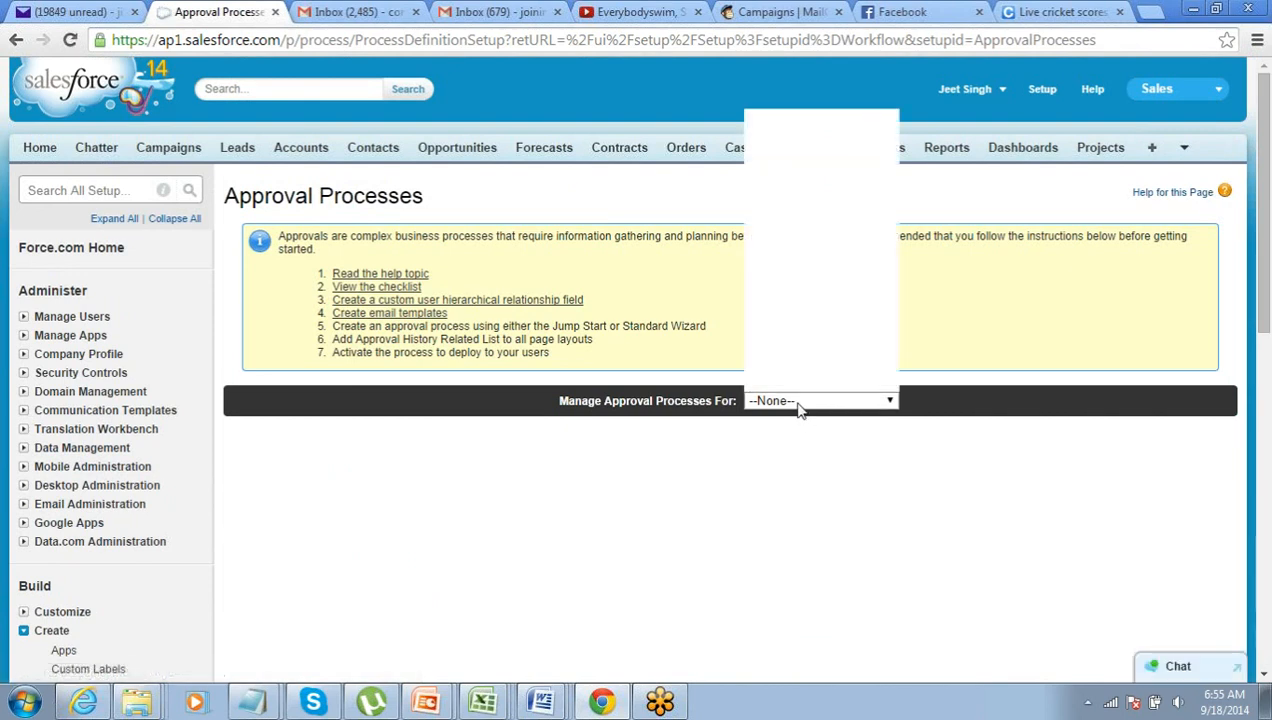
mouse_move(888, 299)
left_mouse_down()
mouse_move(889, 319)
mouse_move(892, 306)
left_mouse_up()
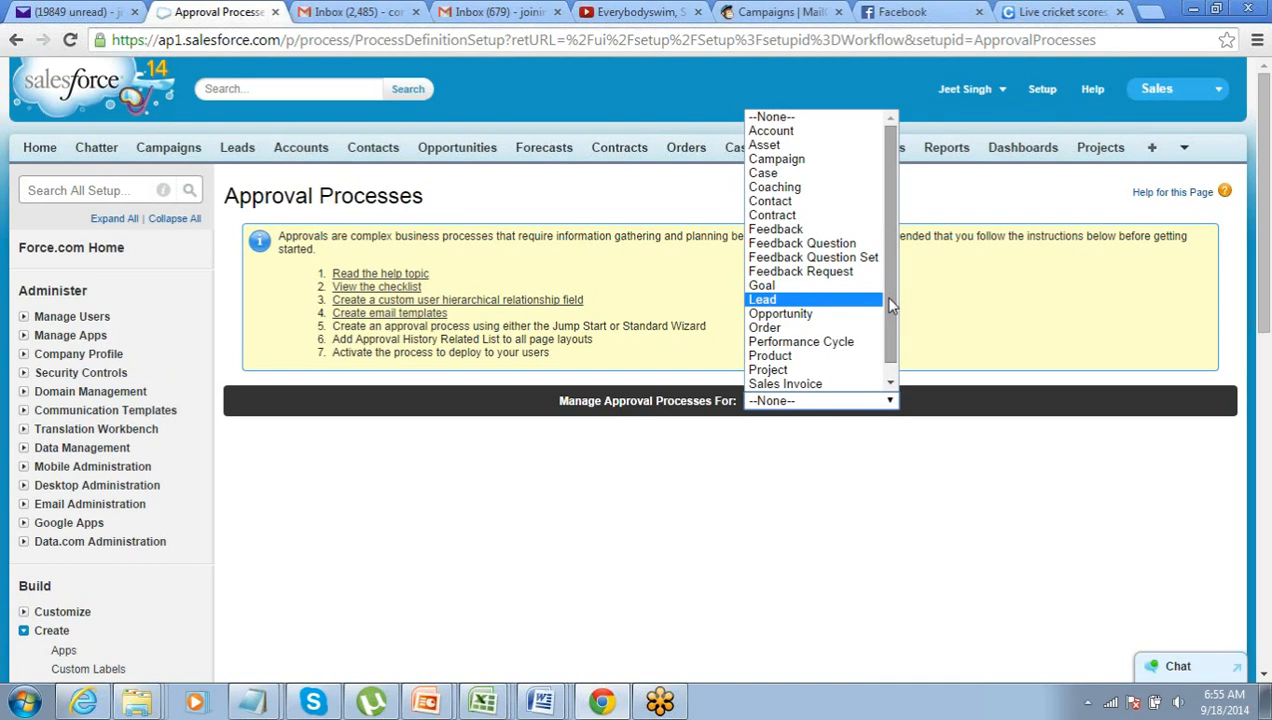
left_click_drag(889, 299, 889, 297)
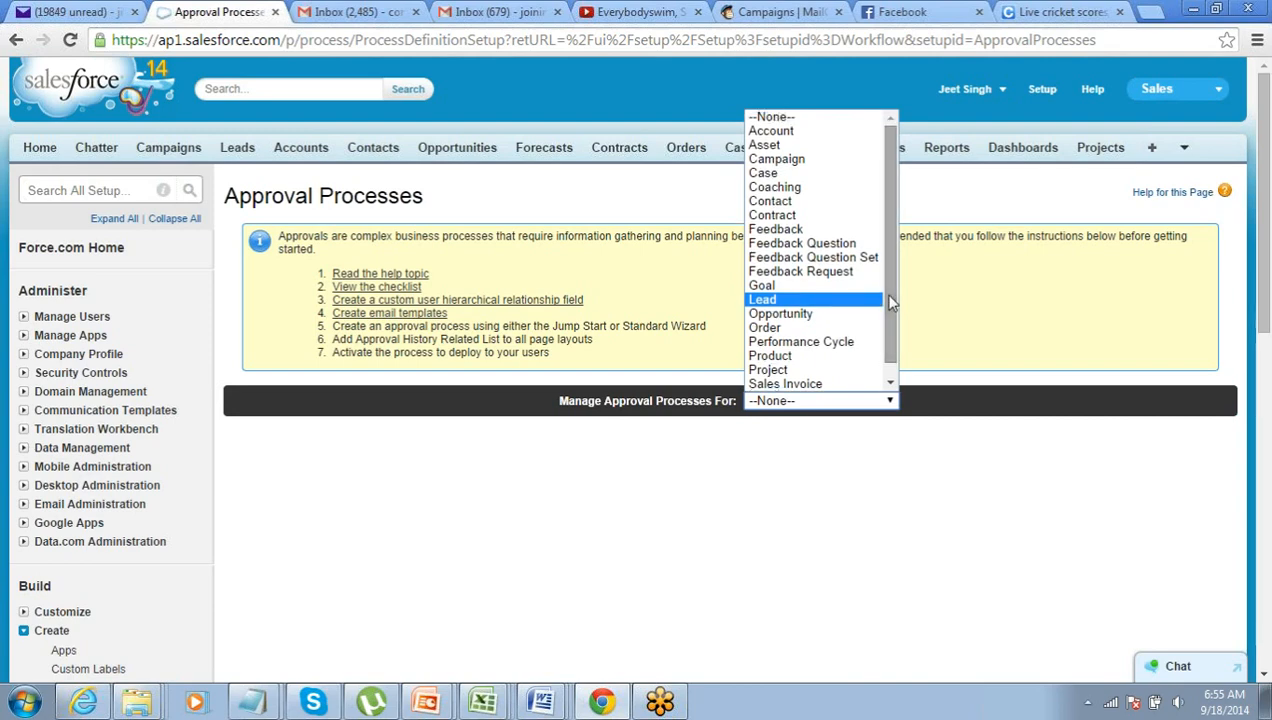
left_click(840, 314)
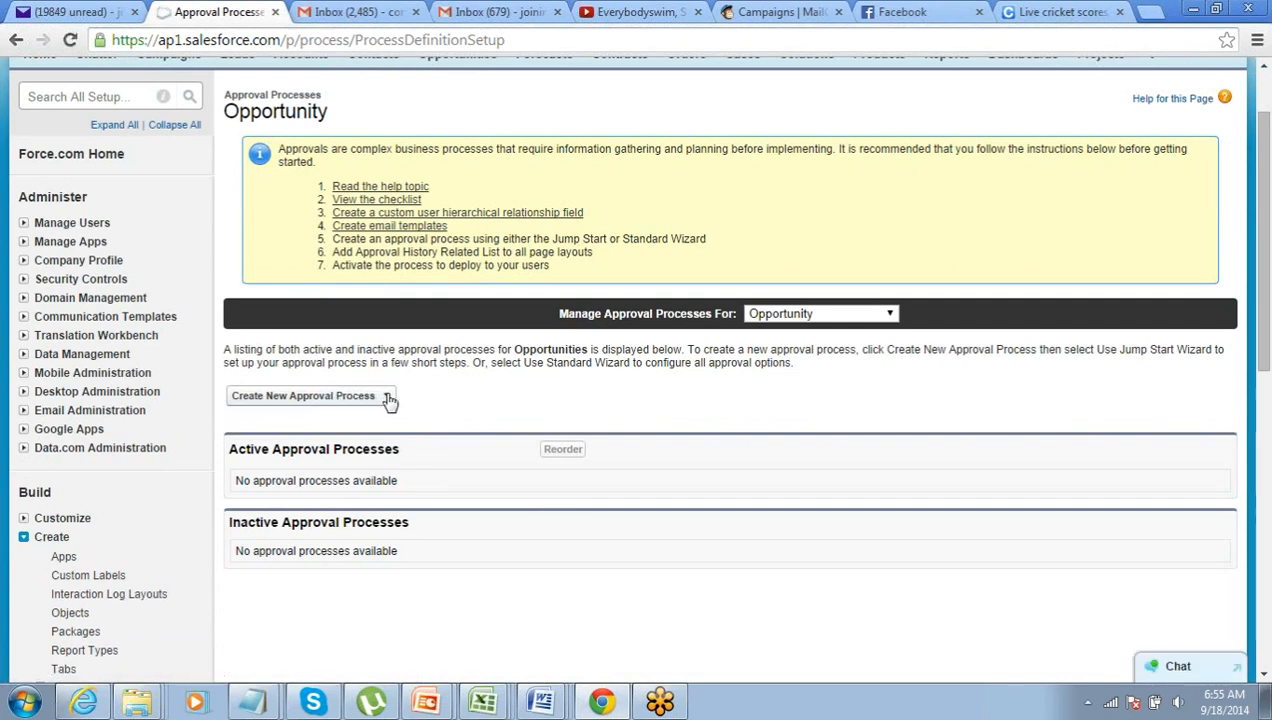
left_click(389, 400)
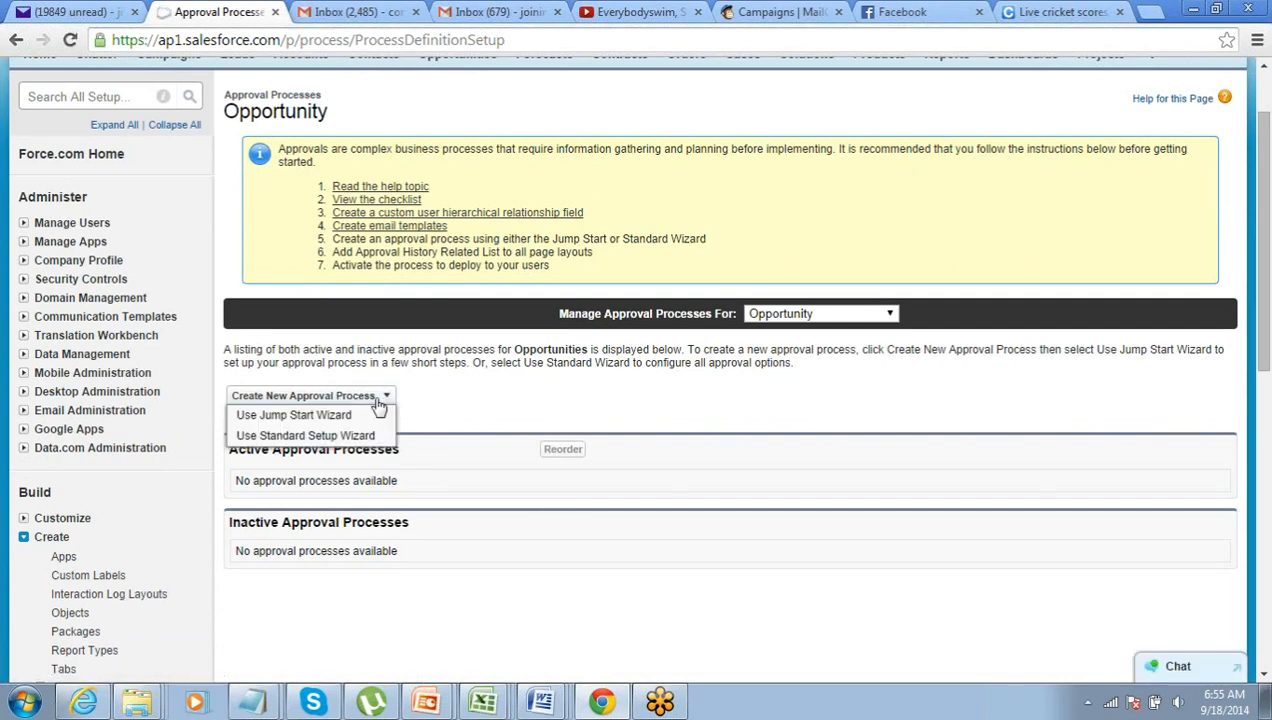
left_click(258, 418)
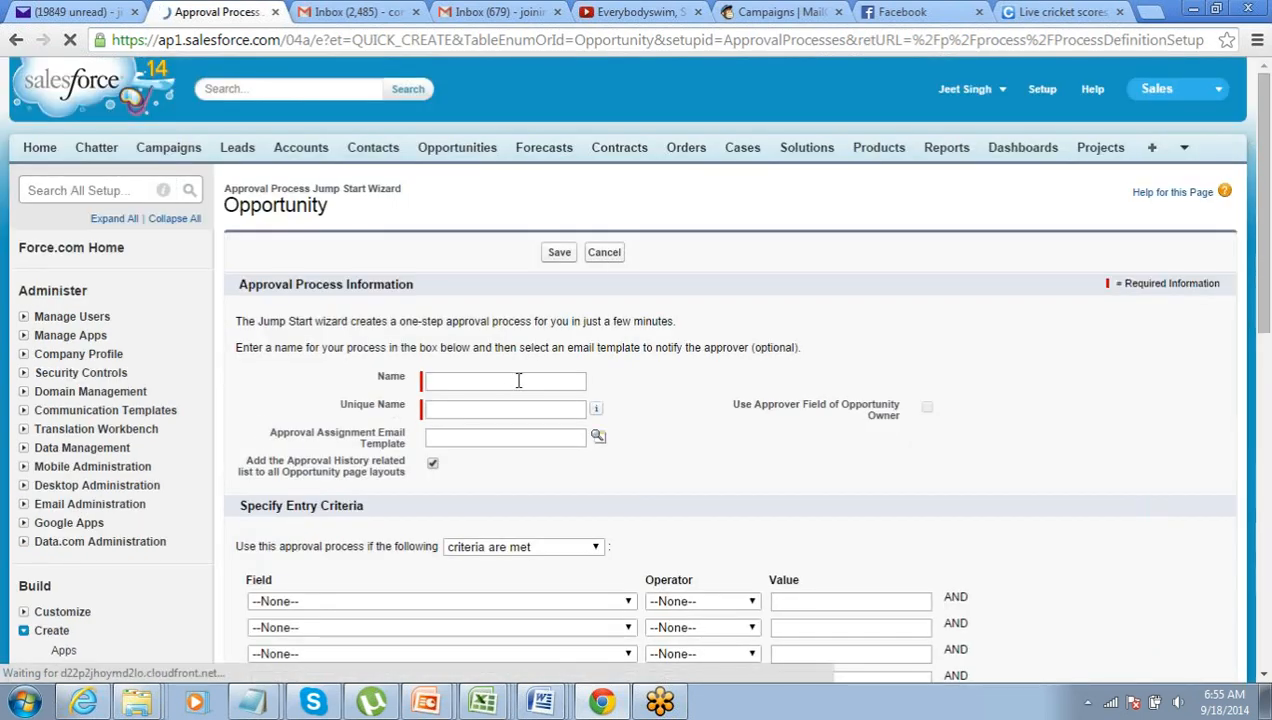
- Name the approval process 'Approval for Small Opportunities' so its unique name fills in automatically
left_click(518, 380)
type("Appr")
type("oval for ")
type("Small Op")
type("portunities")
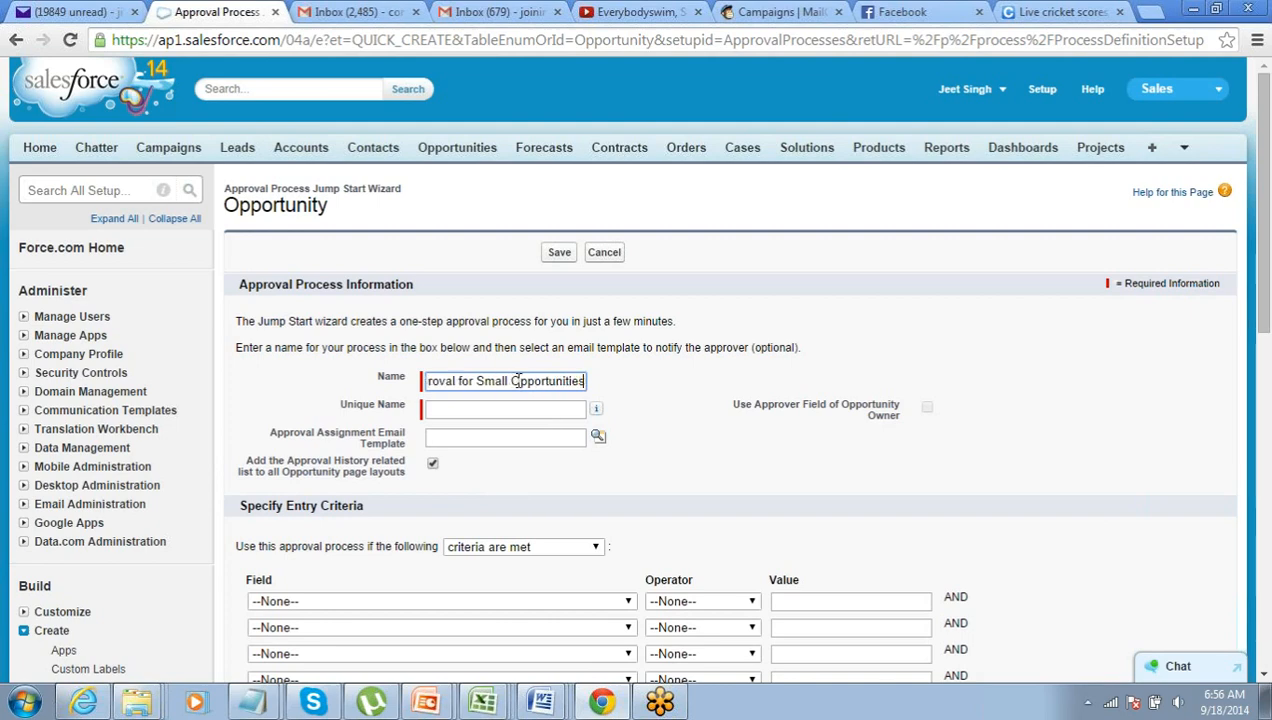
key("Tab")
- Highlight the Approval Assignment Email Template setting while explaining it
scroll(518, 380, "down", 1)
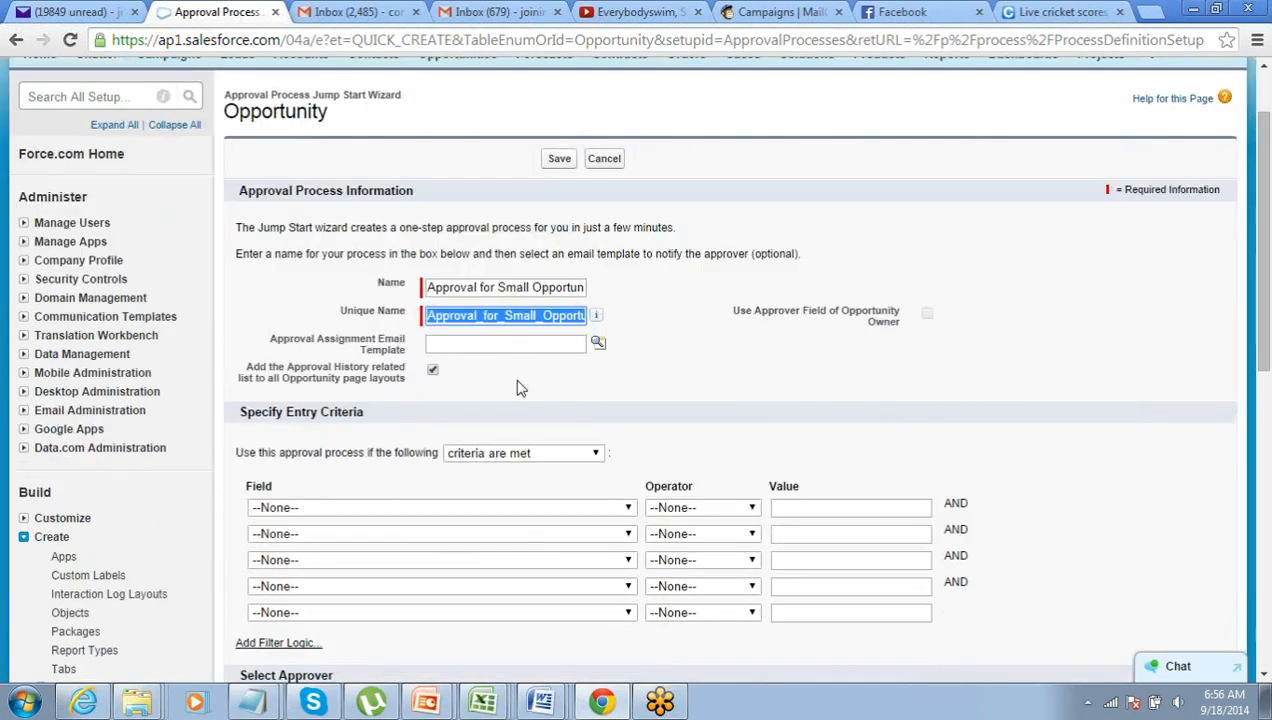
left_click_drag(268, 340, 386, 356)
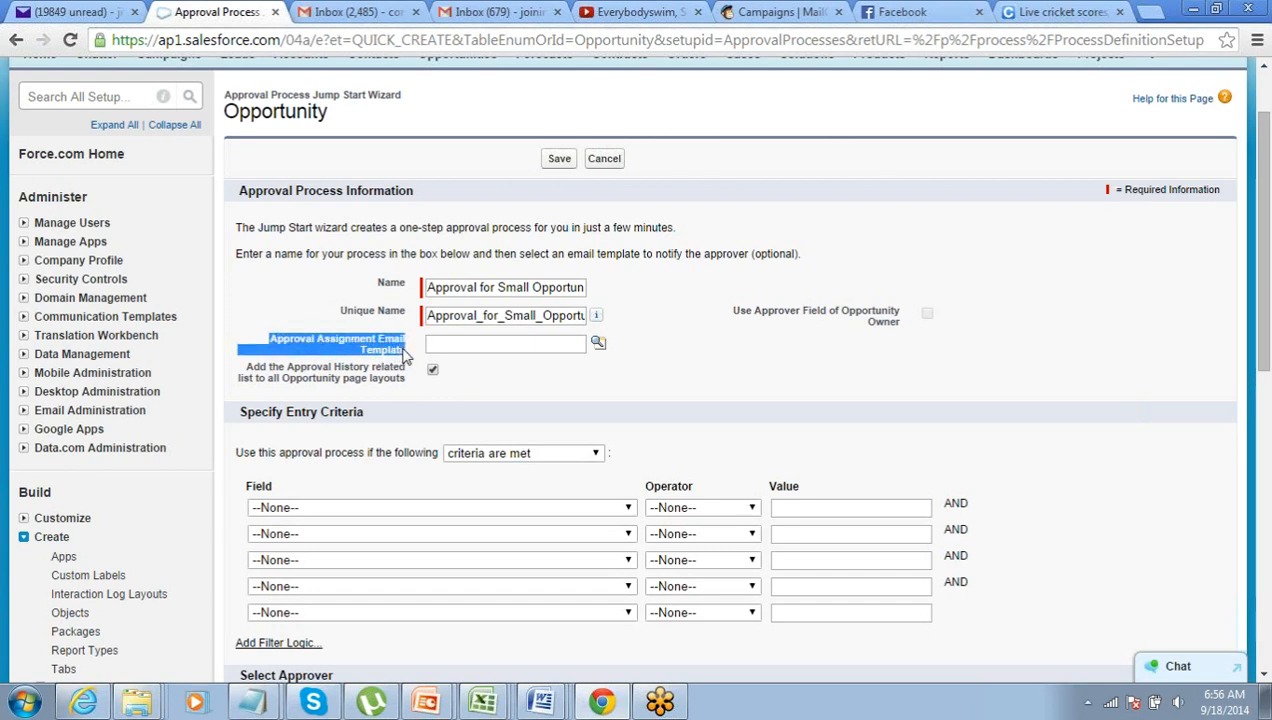
left_click(408, 356)
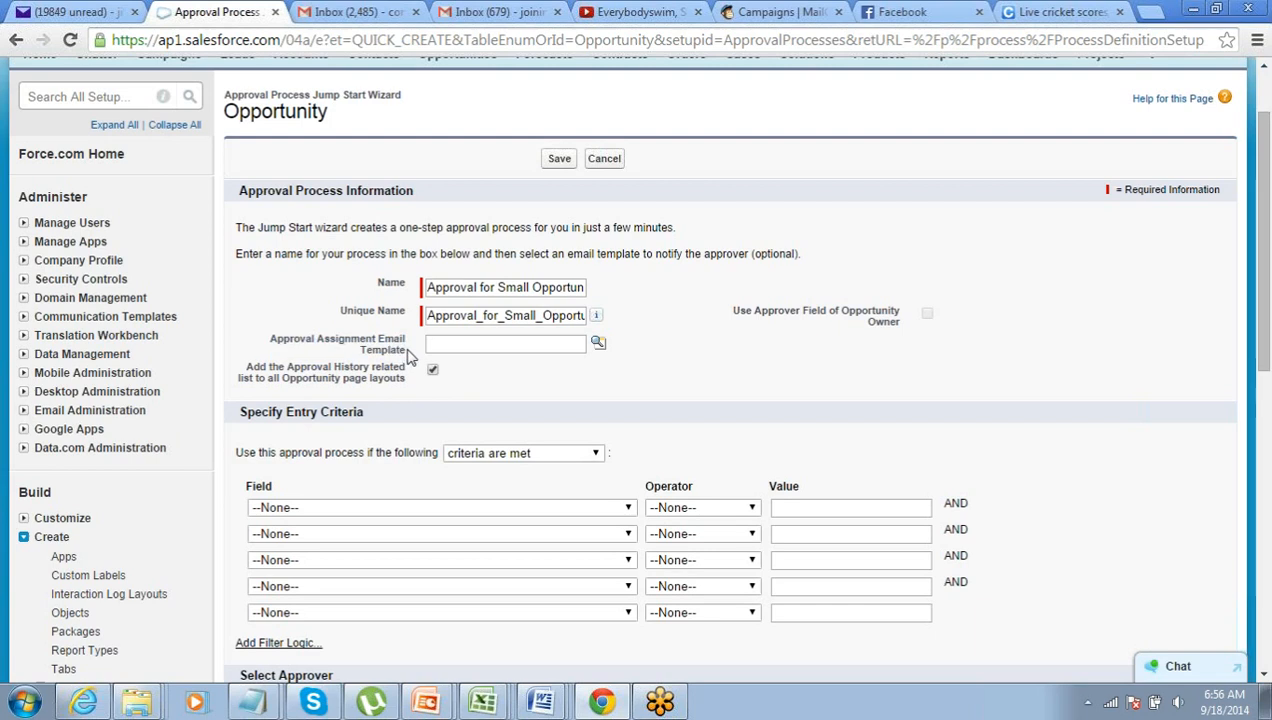
left_click_drag(408, 356, 240, 345)
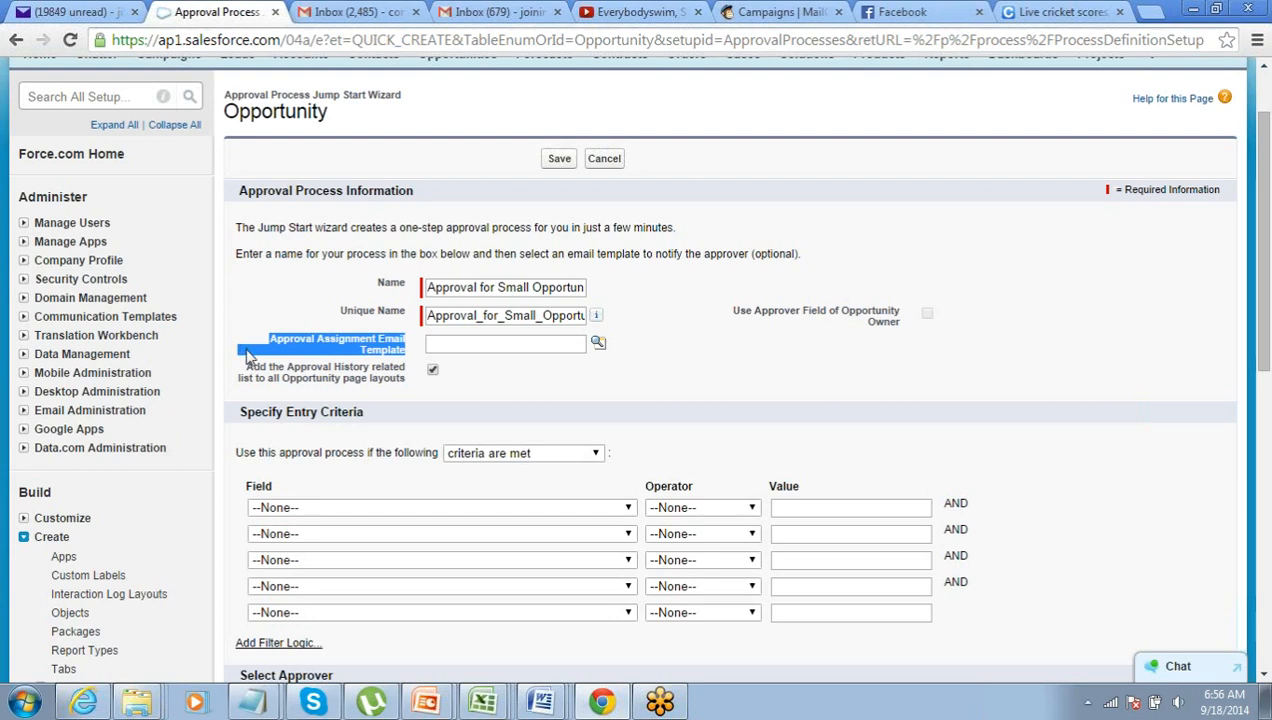
left_click(249, 357)
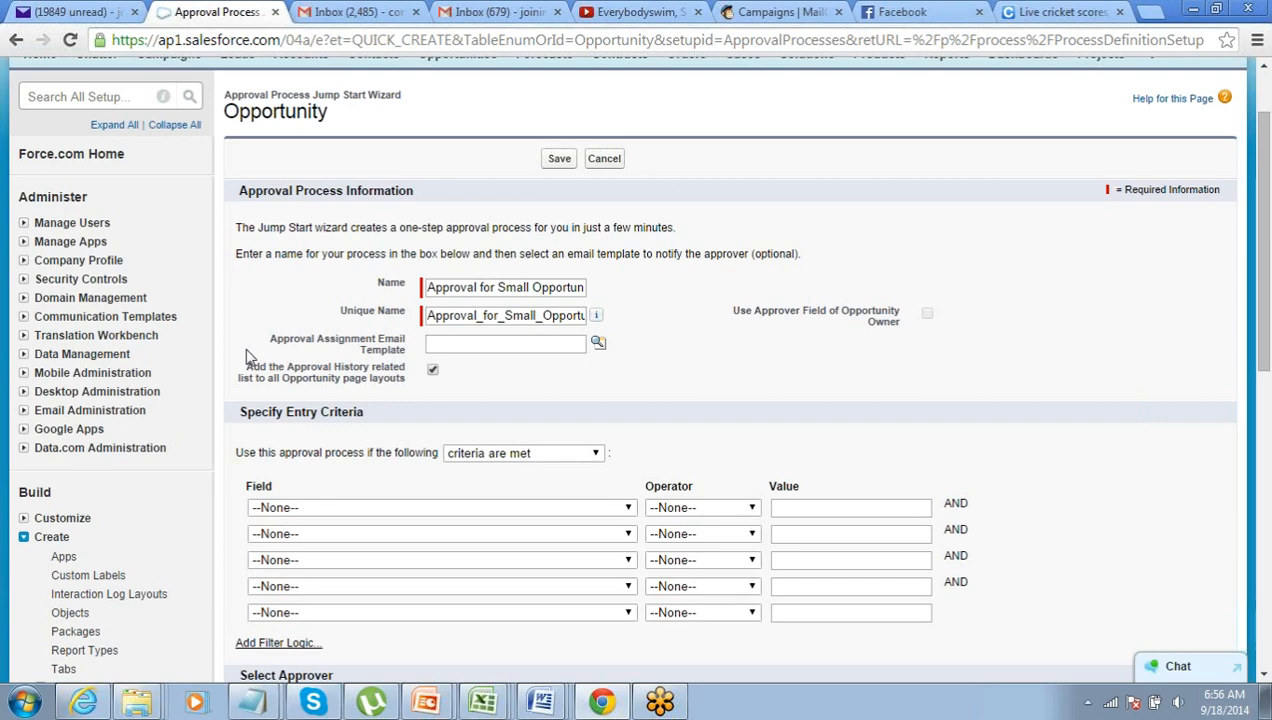
scroll(249, 357, "down", 1)
- Set the entry criterion to Opportunity: Amount less than 500000
scroll(249, 357, "down", 1)
left_click(392, 322)
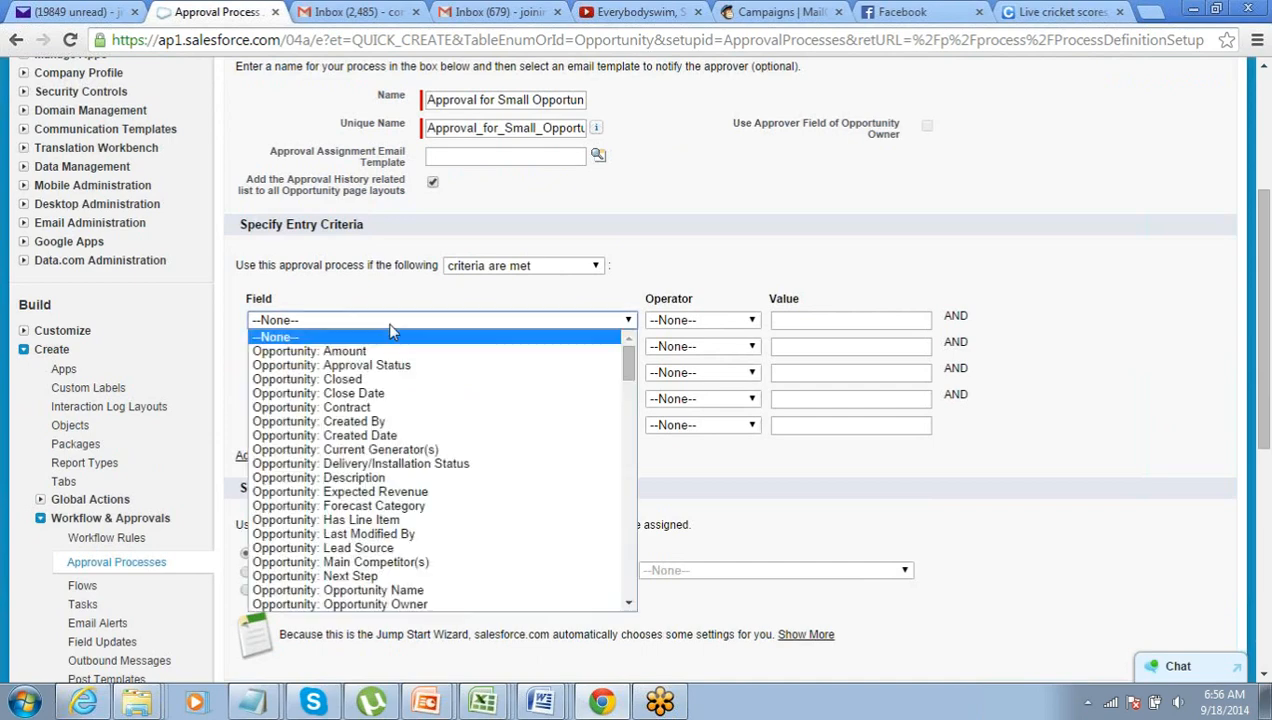
left_click(340, 351)
left_click(742, 321)
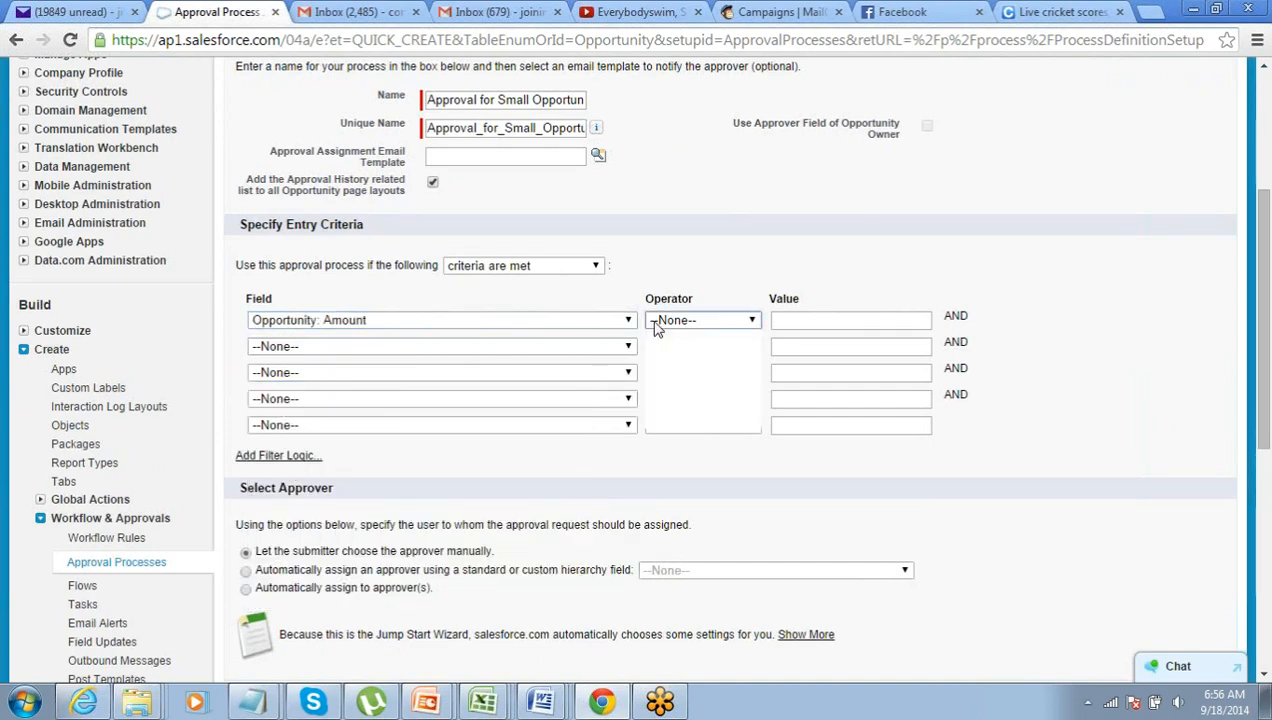
left_click(686, 380)
left_click(810, 320)
type("50000")
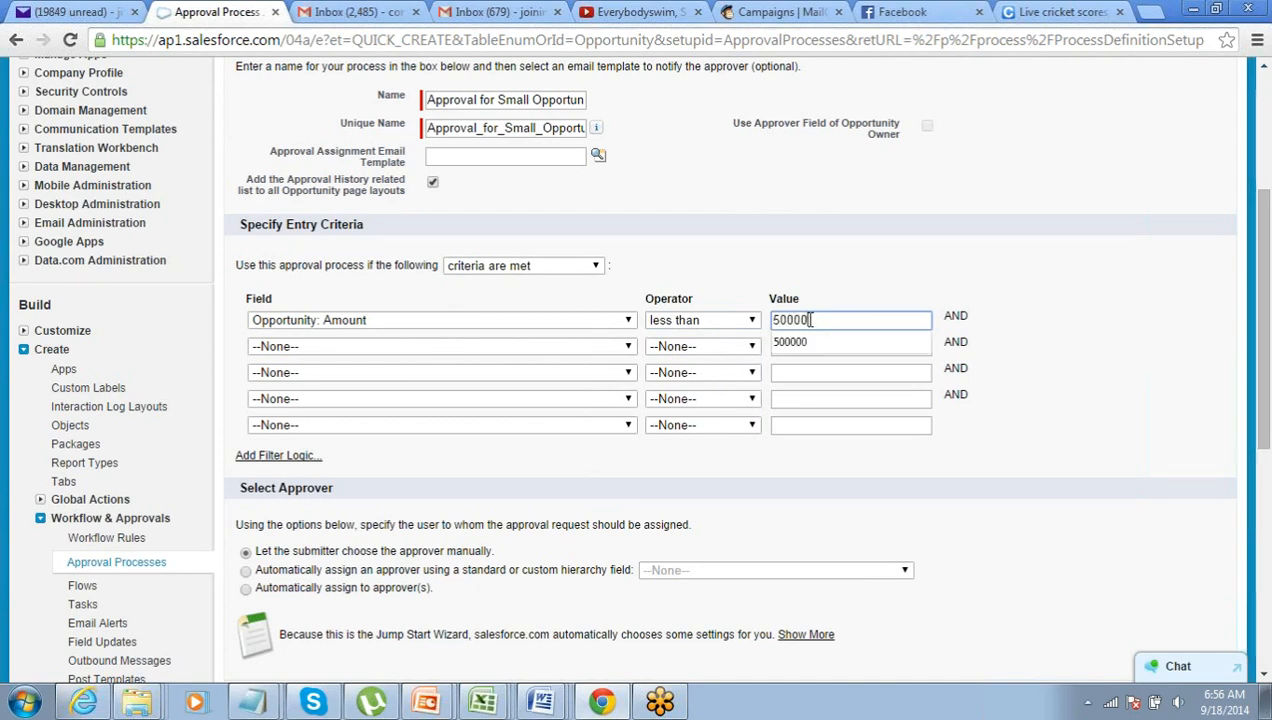
key("Left")
key("Left")
key("Left")
key("Left")
key("Right")
key("Right")
key("Right")
key("Right")
key("Right")
left_click(816, 344)
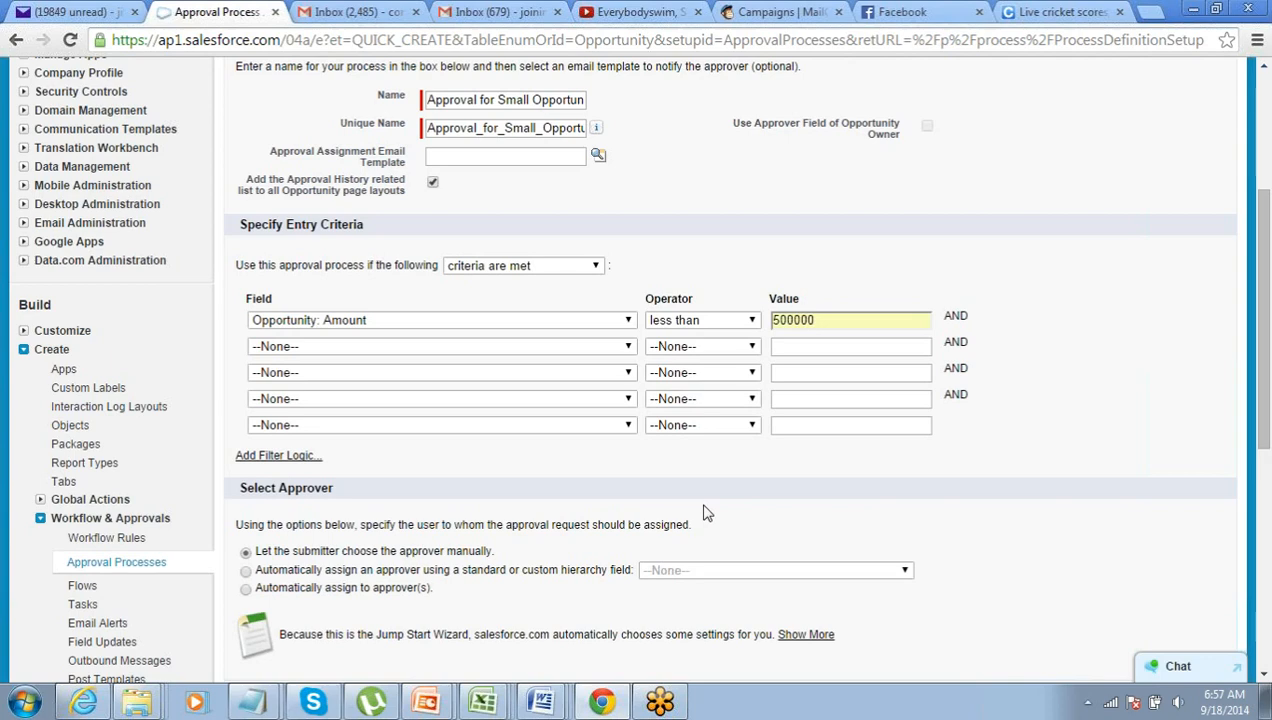
- Highlight the 500000 threshold, Entry Criteria and Select Approver headings while explaining them
scroll(704, 512, "down", 1)
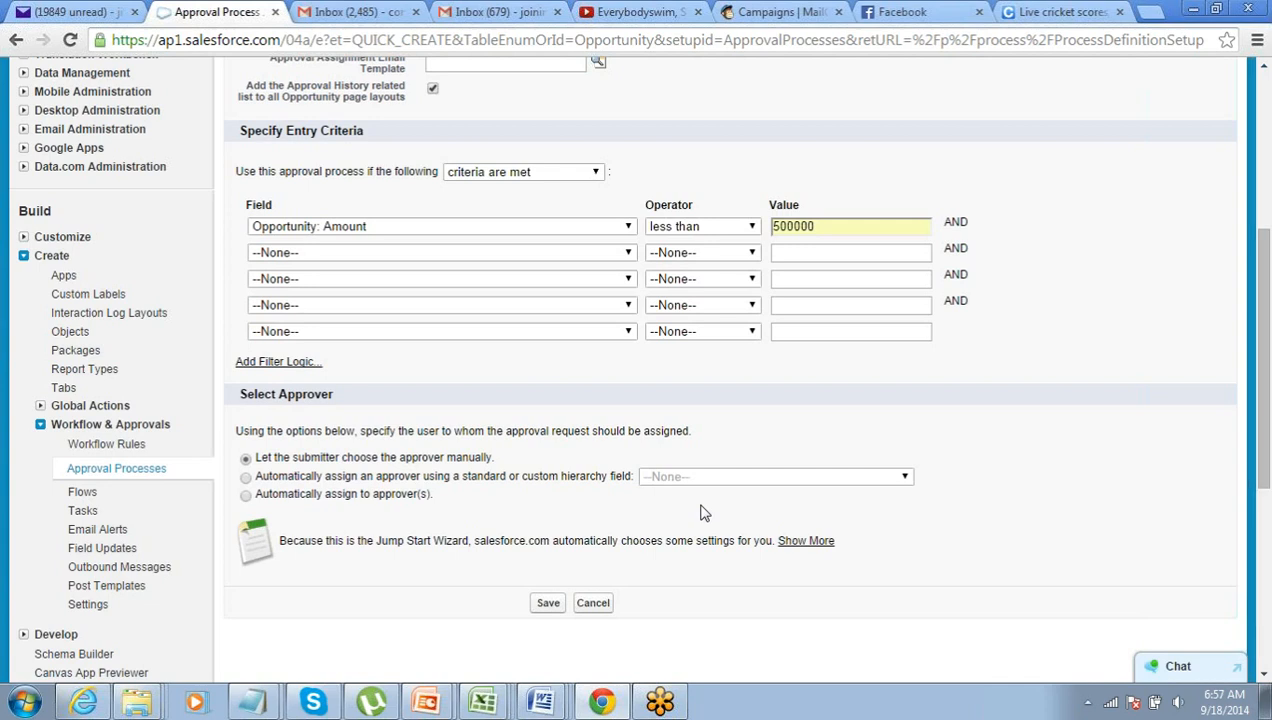
scroll(755, 425, "up", 1)
scroll(755, 425, "down", 1)
scroll(418, 370, "up", 1)
double_click(855, 318)
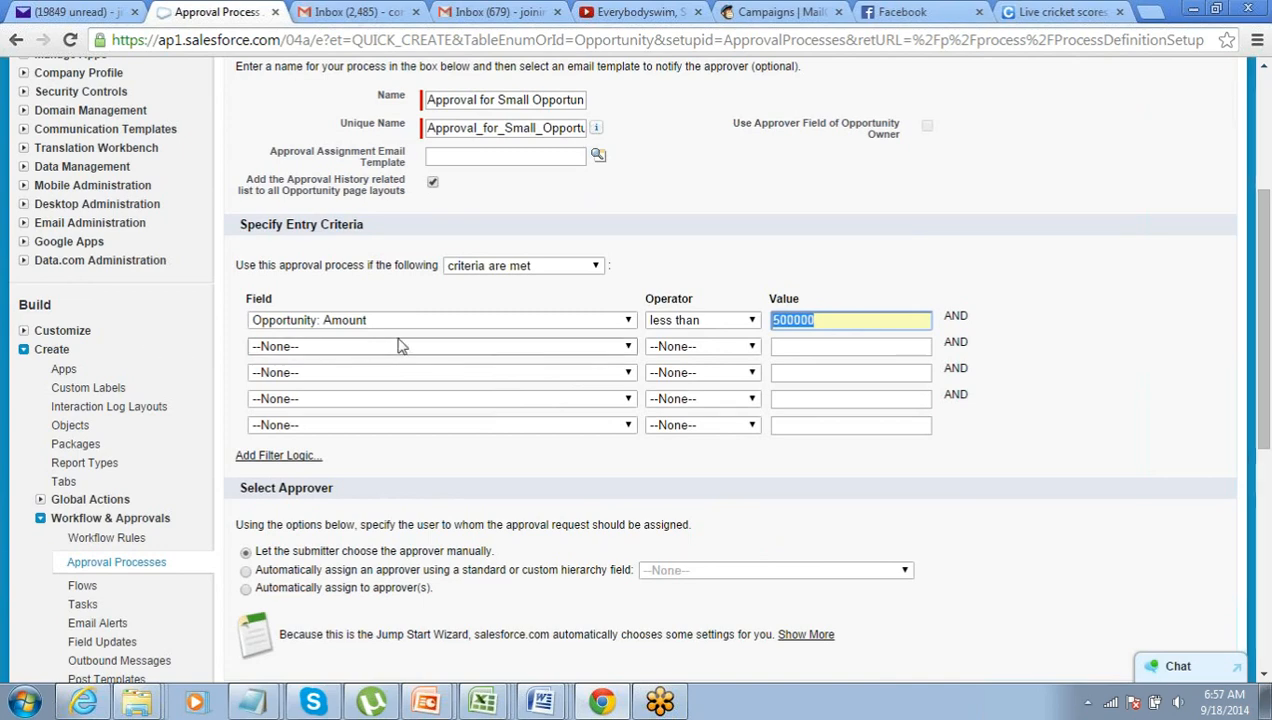
scroll(400, 344, "up", 1)
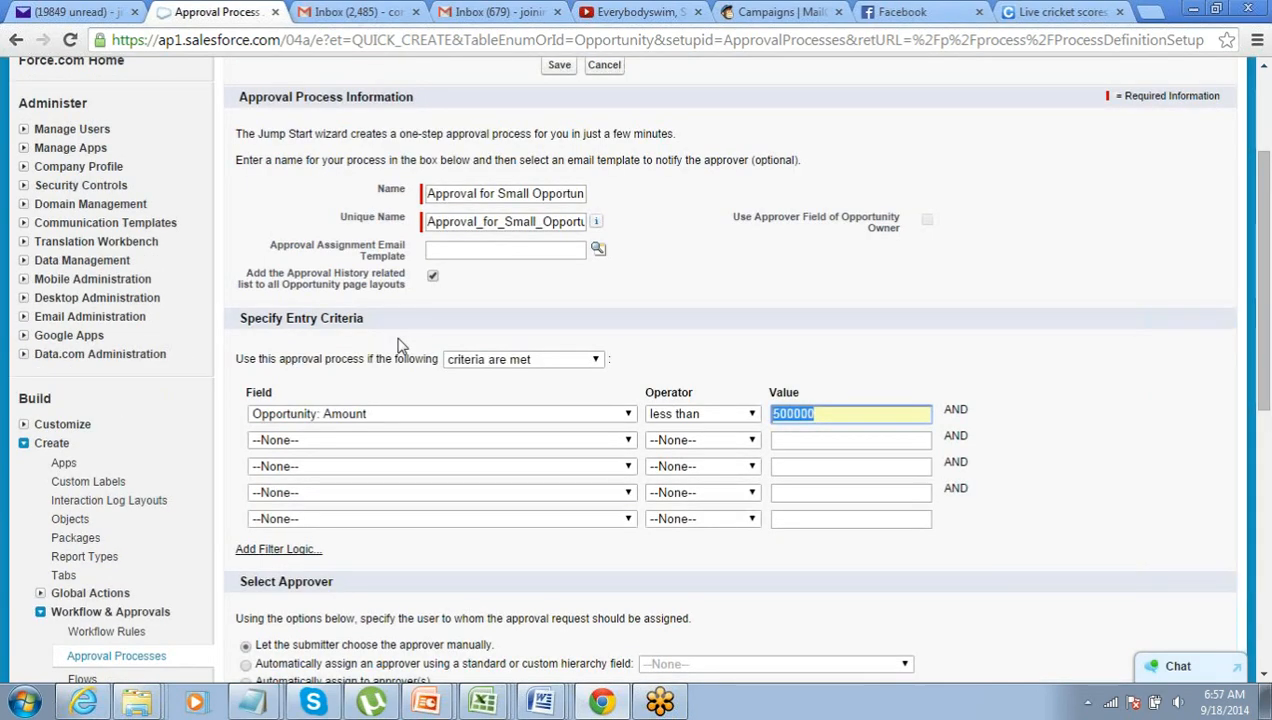
scroll(400, 344, "down", 1)
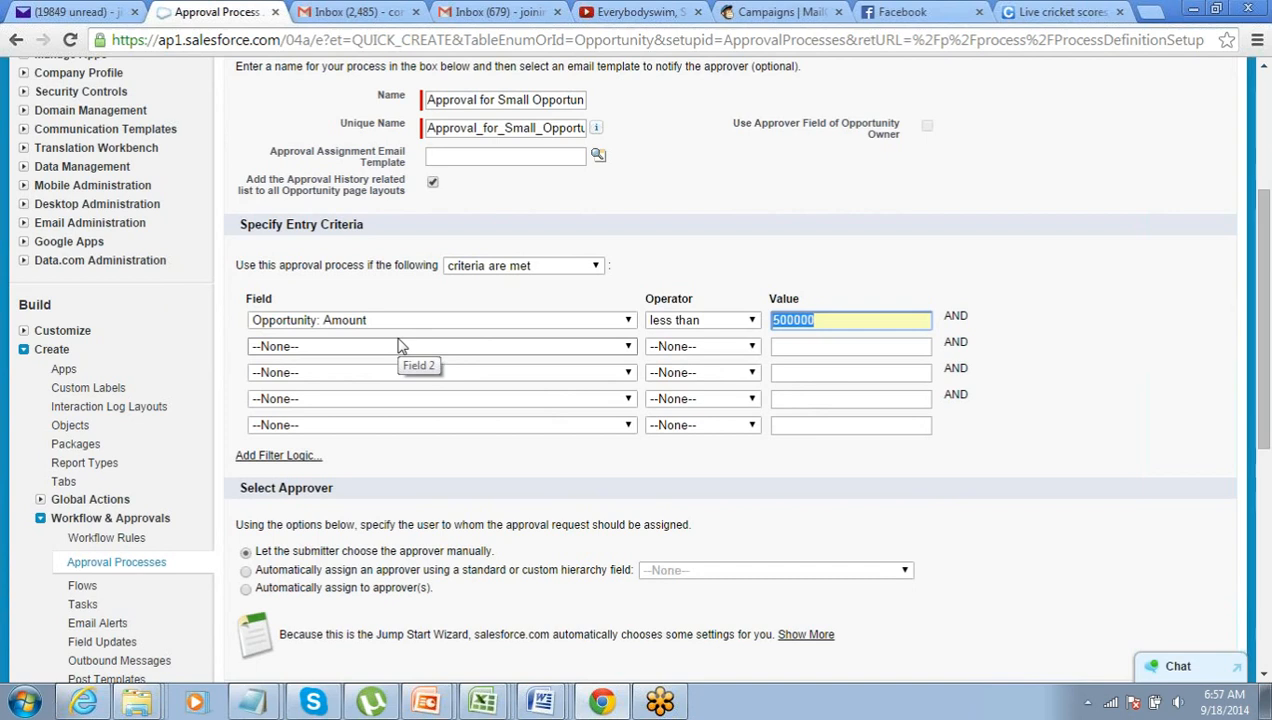
left_click_drag(286, 225, 361, 226)
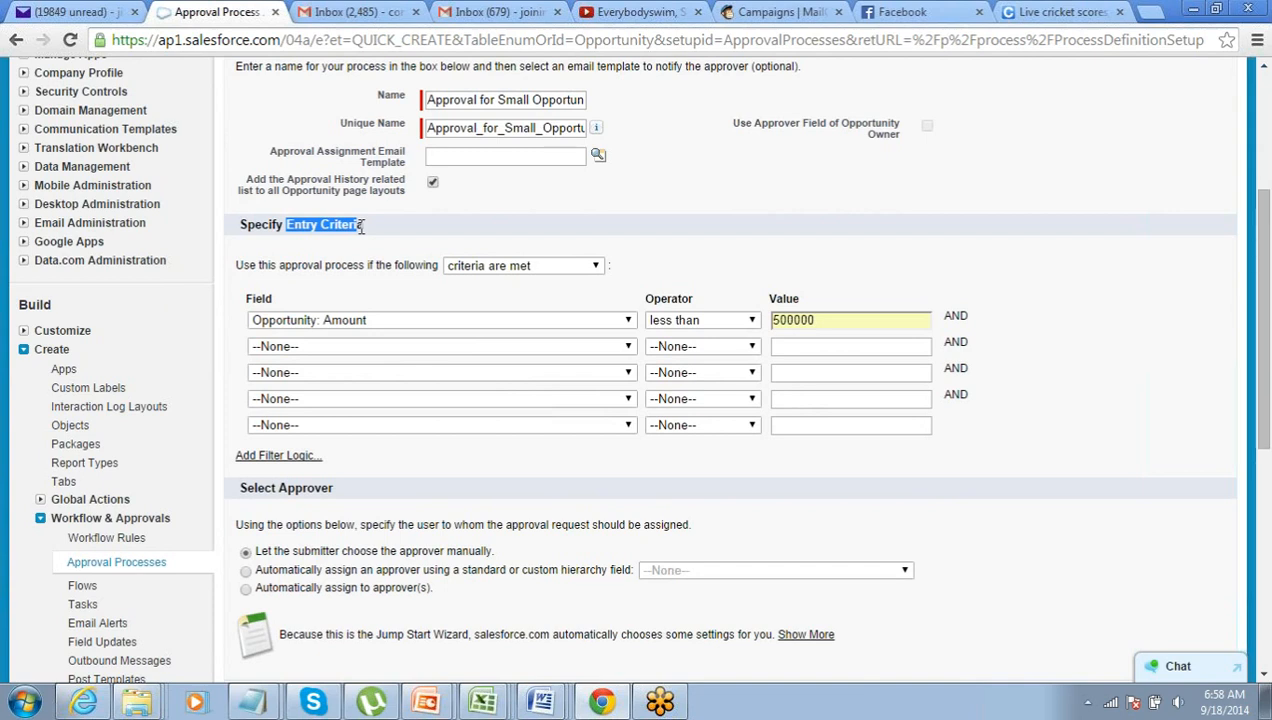
left_click_drag(818, 320, 779, 320)
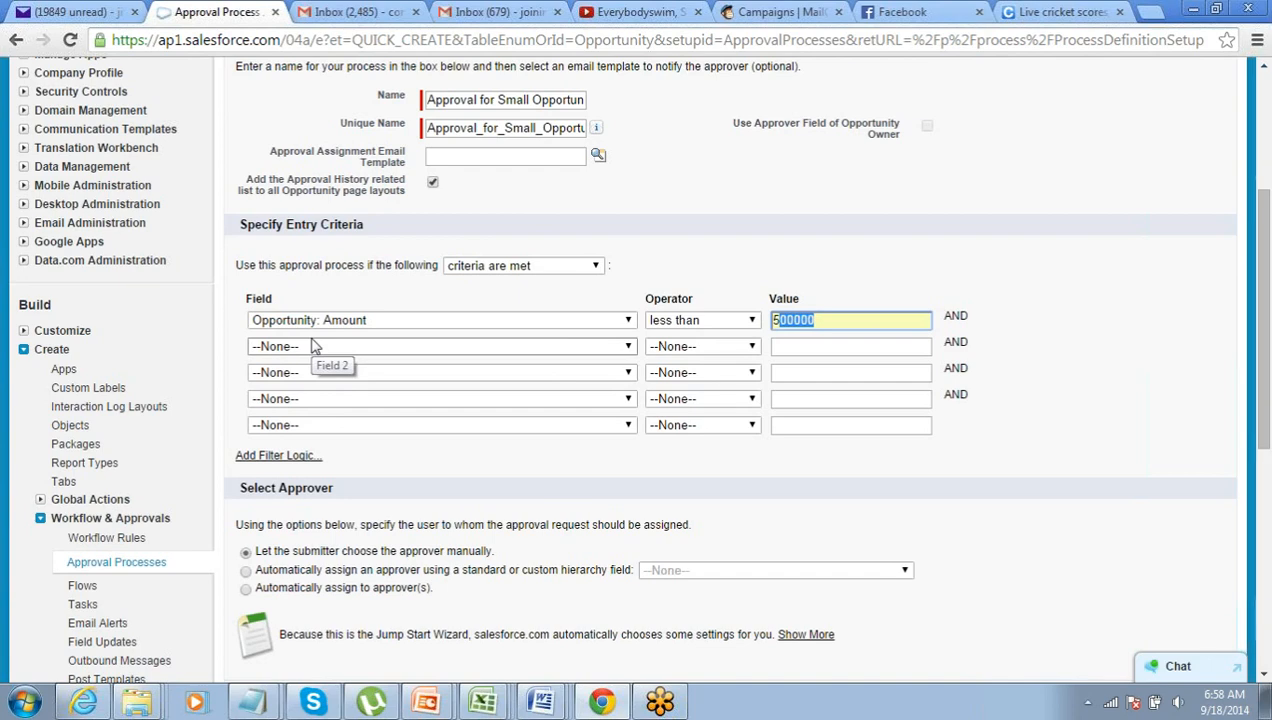
scroll(313, 345, "down", 1)
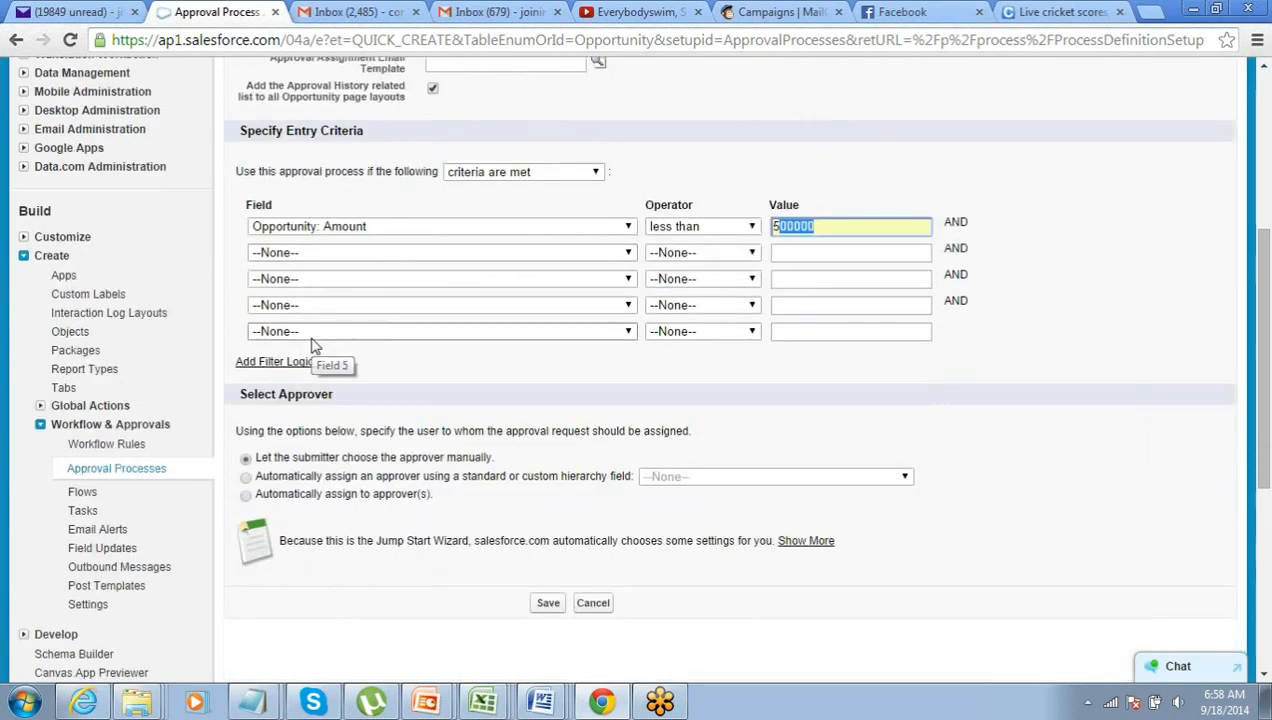
left_click(449, 381)
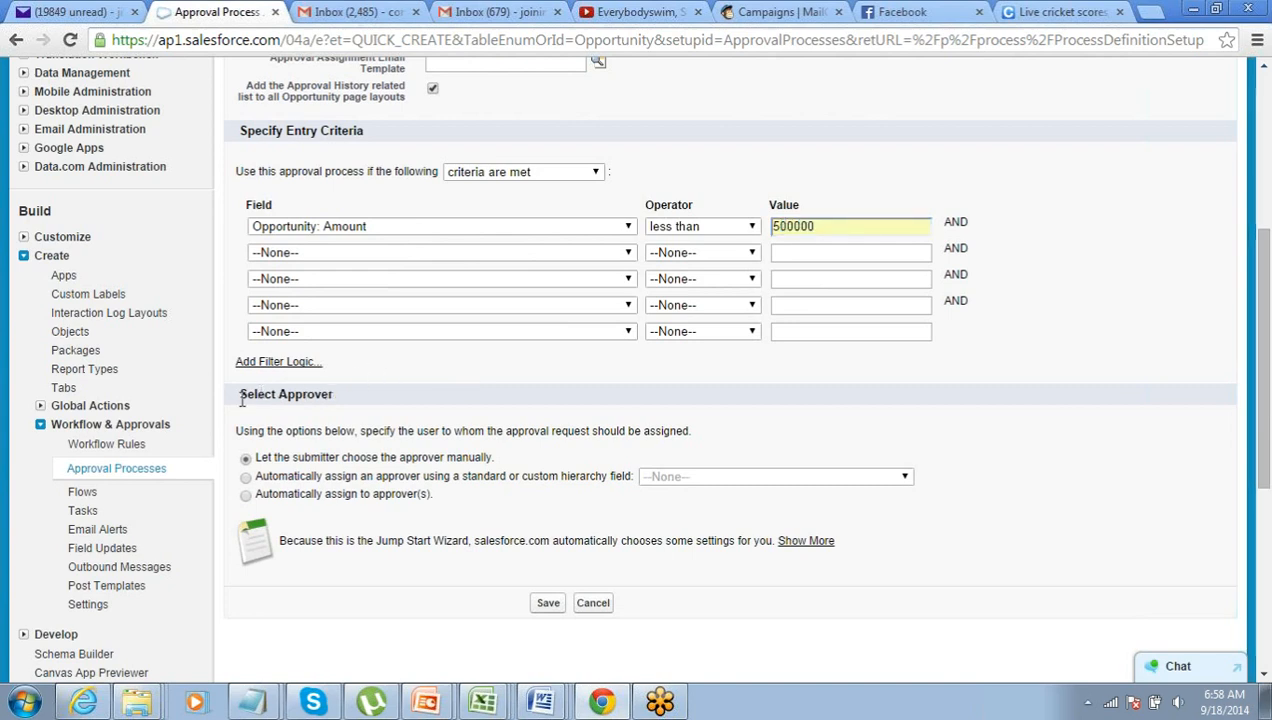
left_click_drag(241, 397, 371, 397)
left_click(371, 402)
scroll(371, 402, "down", 1)
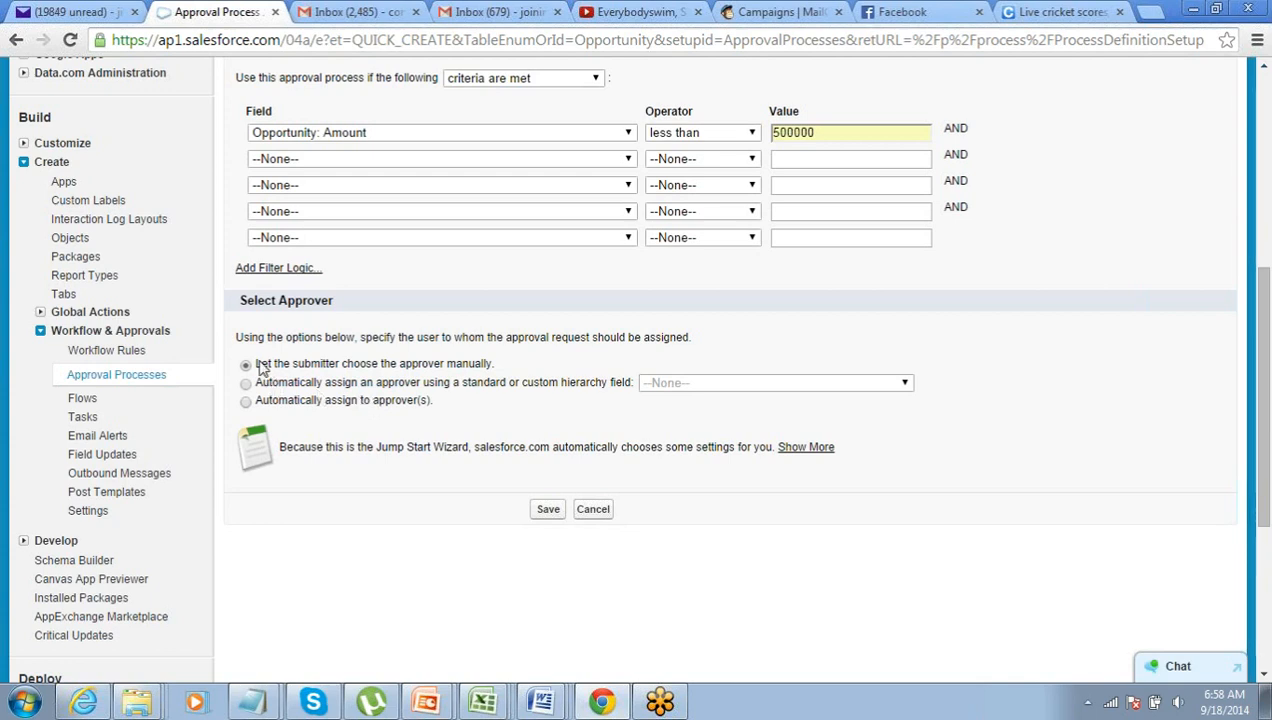
- Point out the manual approver option and preview the hierarchy-field approver choice
left_click_drag(268, 362, 297, 364)
left_click(328, 365)
left_click_drag(255, 364, 492, 370)
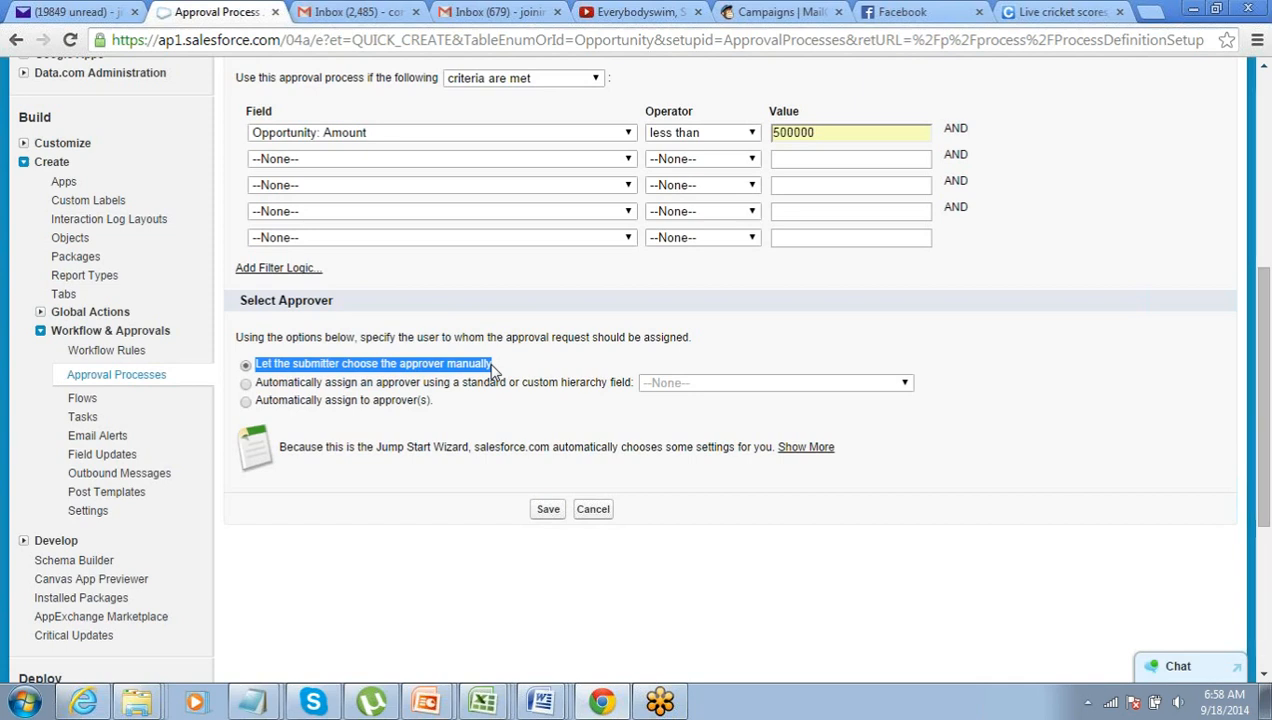
left_click(245, 383)
left_click(653, 390)
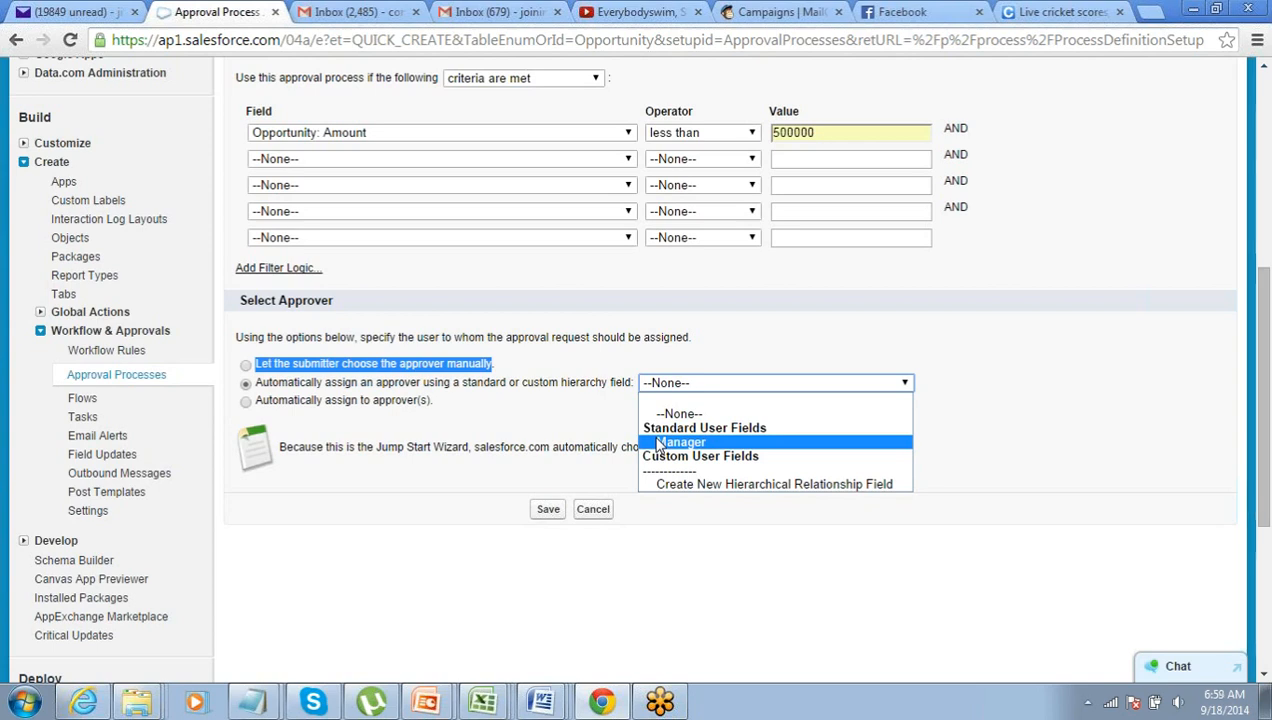
left_click(536, 437)
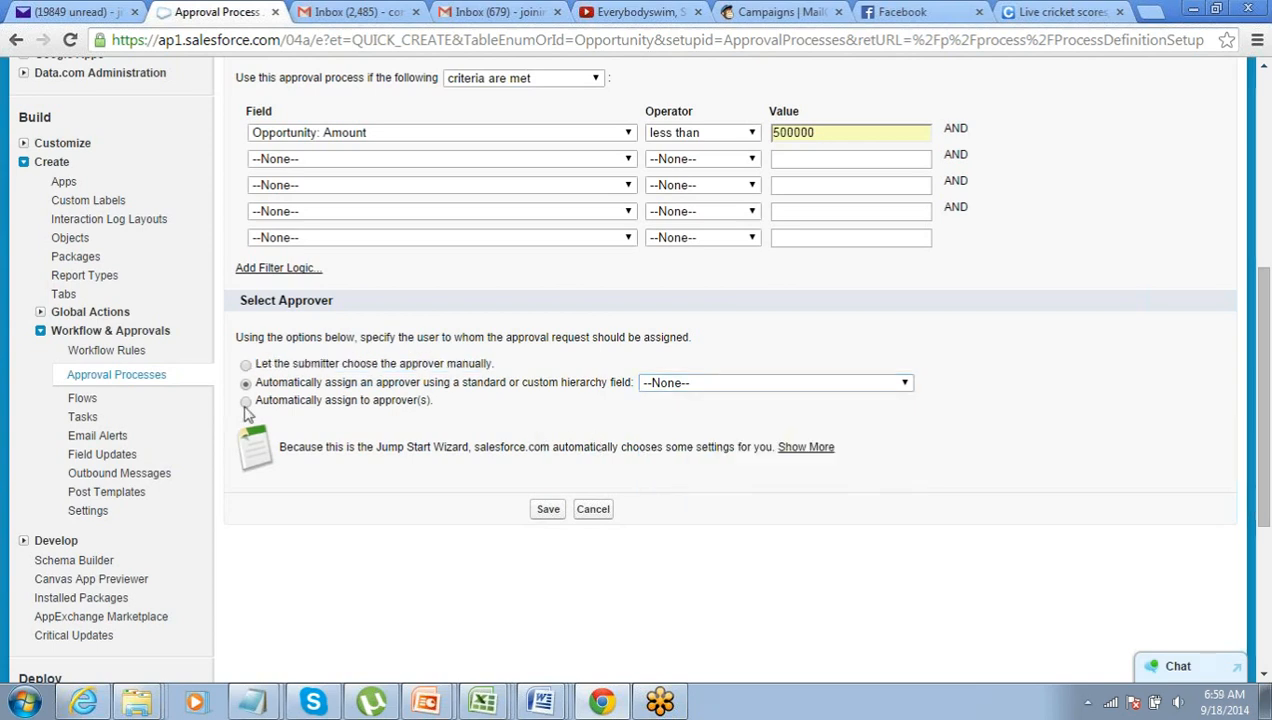
- Automatically assign approvals to a chosen User via lookup, then save the approval process
left_click(245, 401)
left_click(354, 432)
left_click(356, 436)
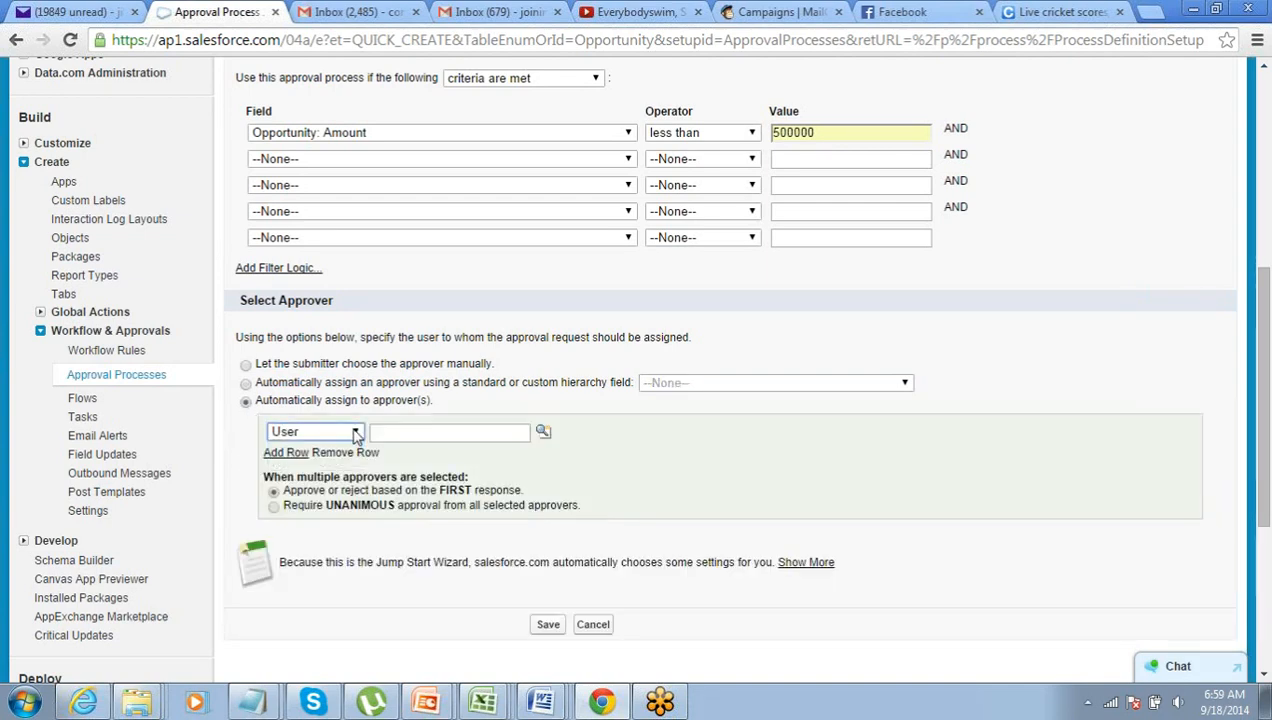
left_click(540, 434)
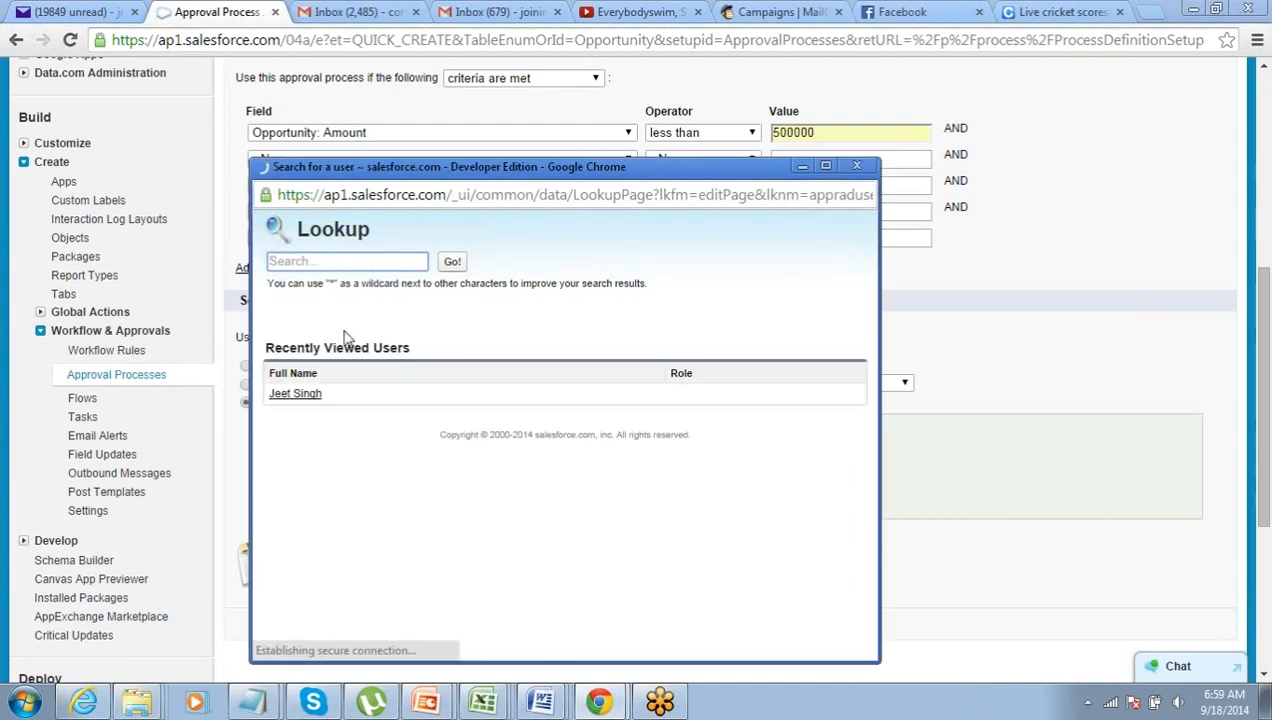
left_click(296, 393)
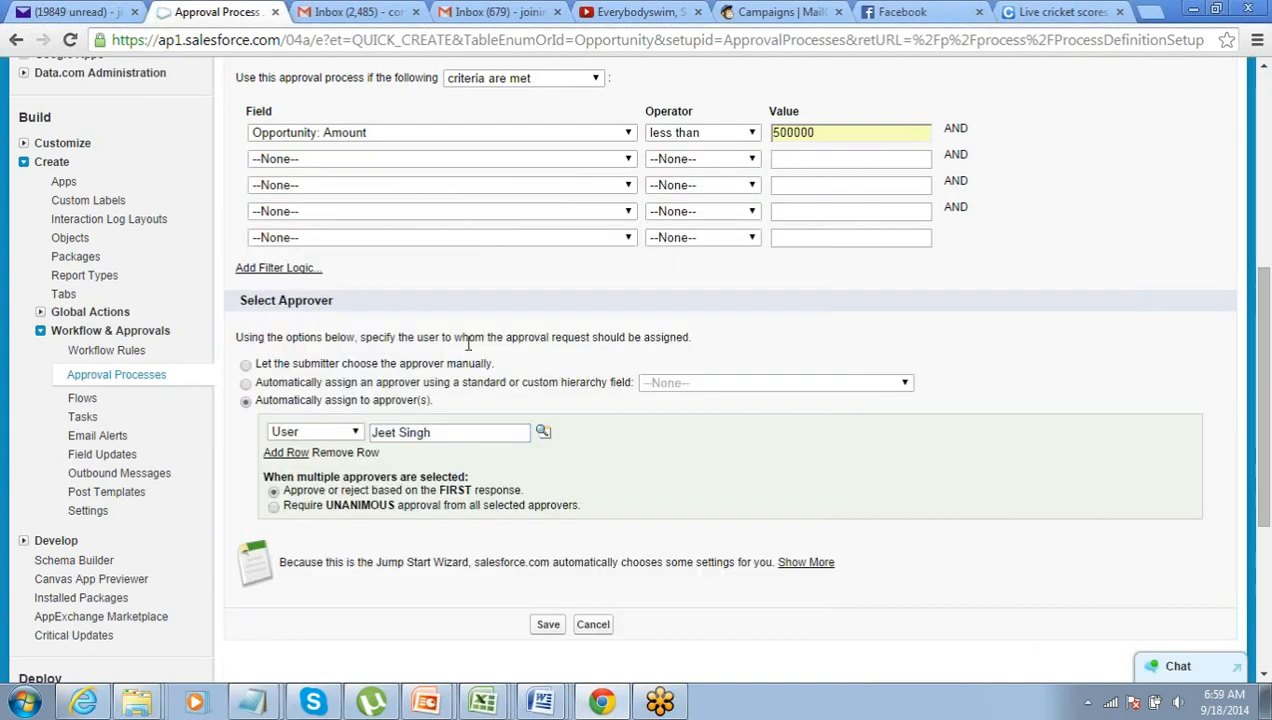
scroll(467, 343, "down", 1)
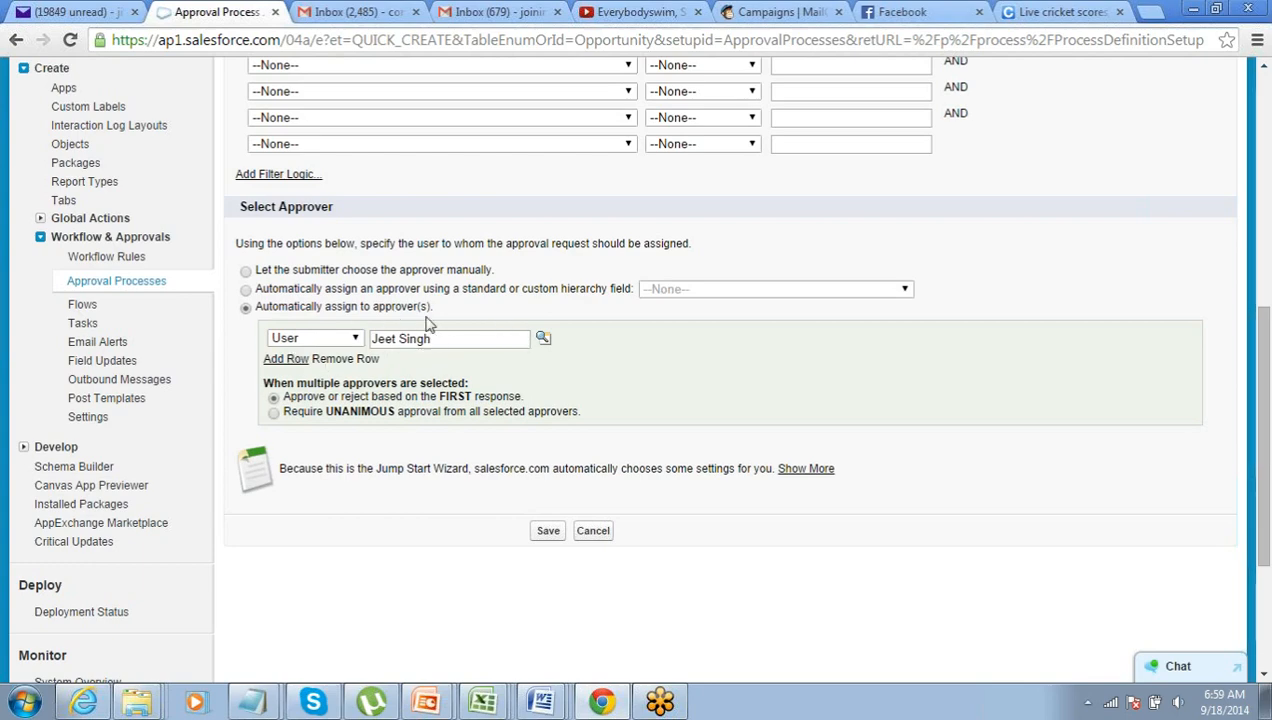
scroll(533, 408, "down", 1)
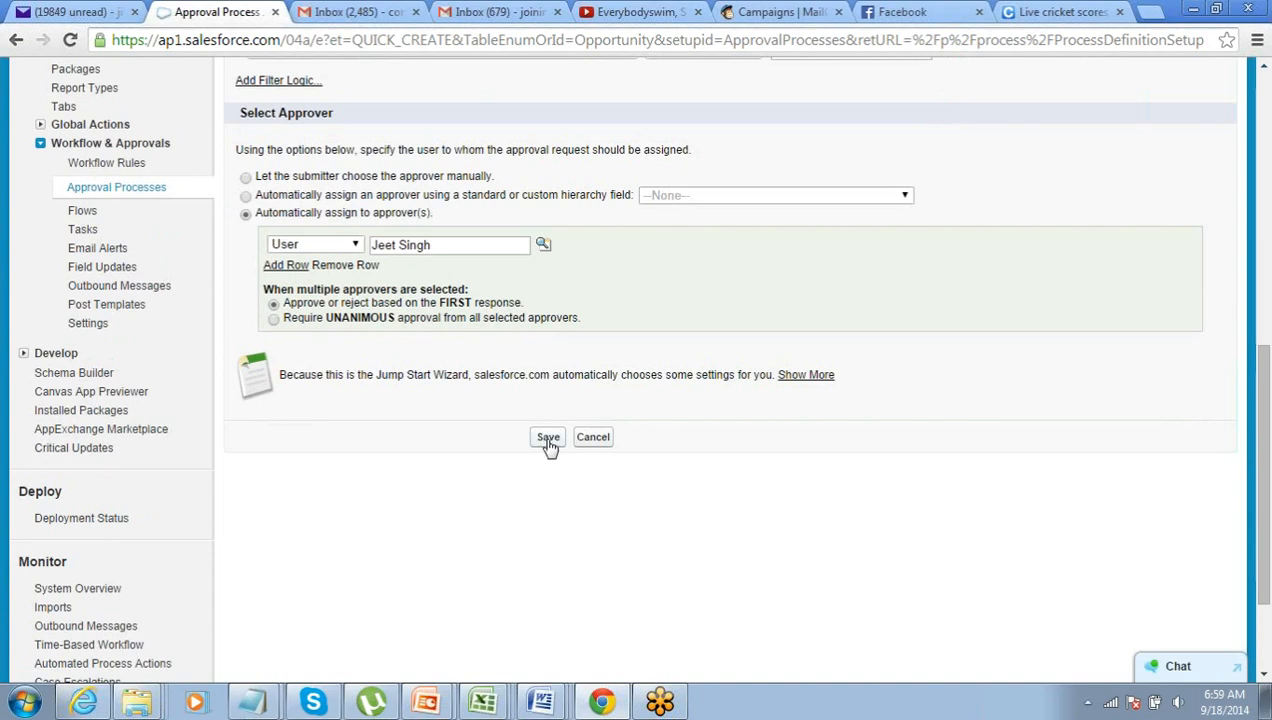
left_click(548, 437)
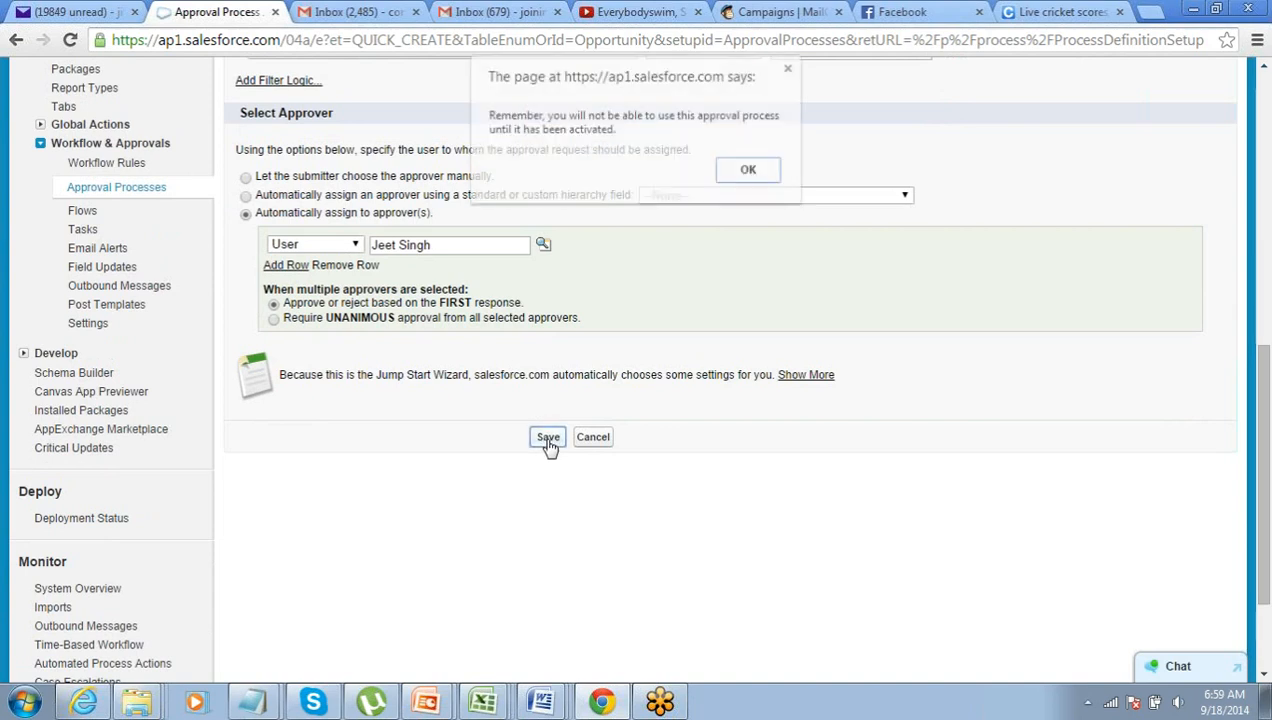
- Dismiss the activation reminder and open the approval process detail page
left_click(748, 170)
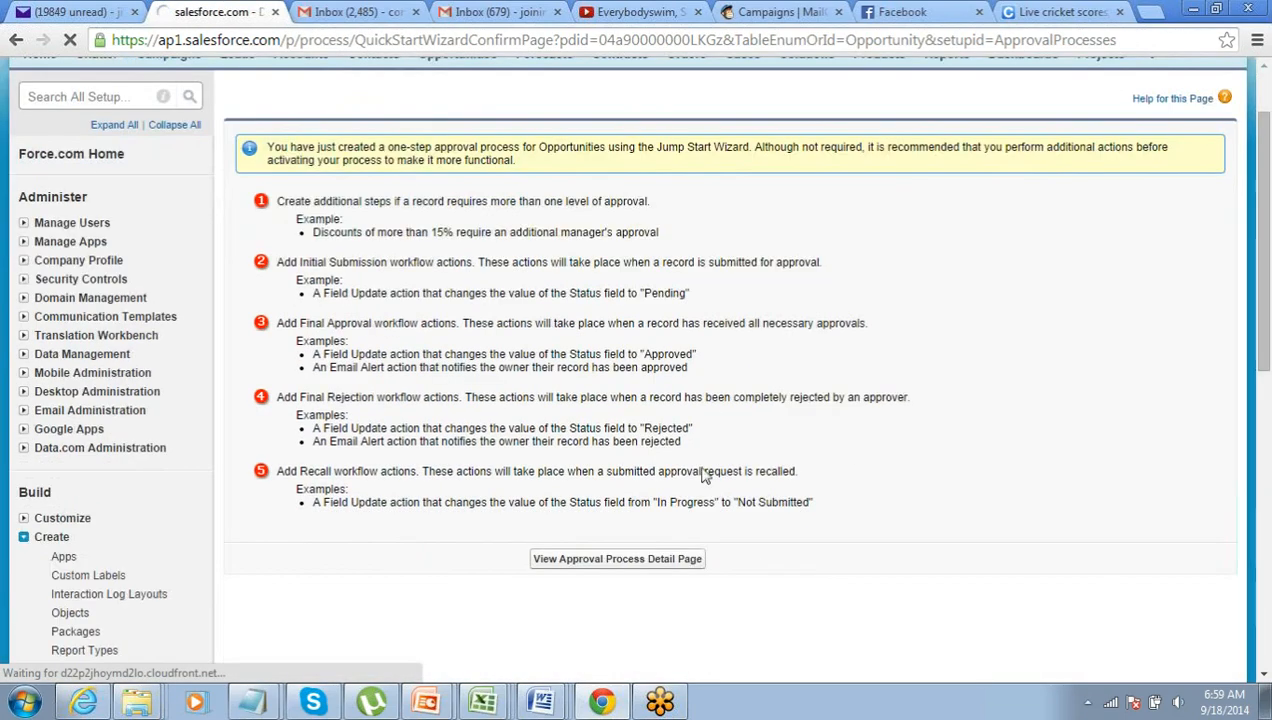
scroll(715, 330, "down", 1)
left_click(627, 566)
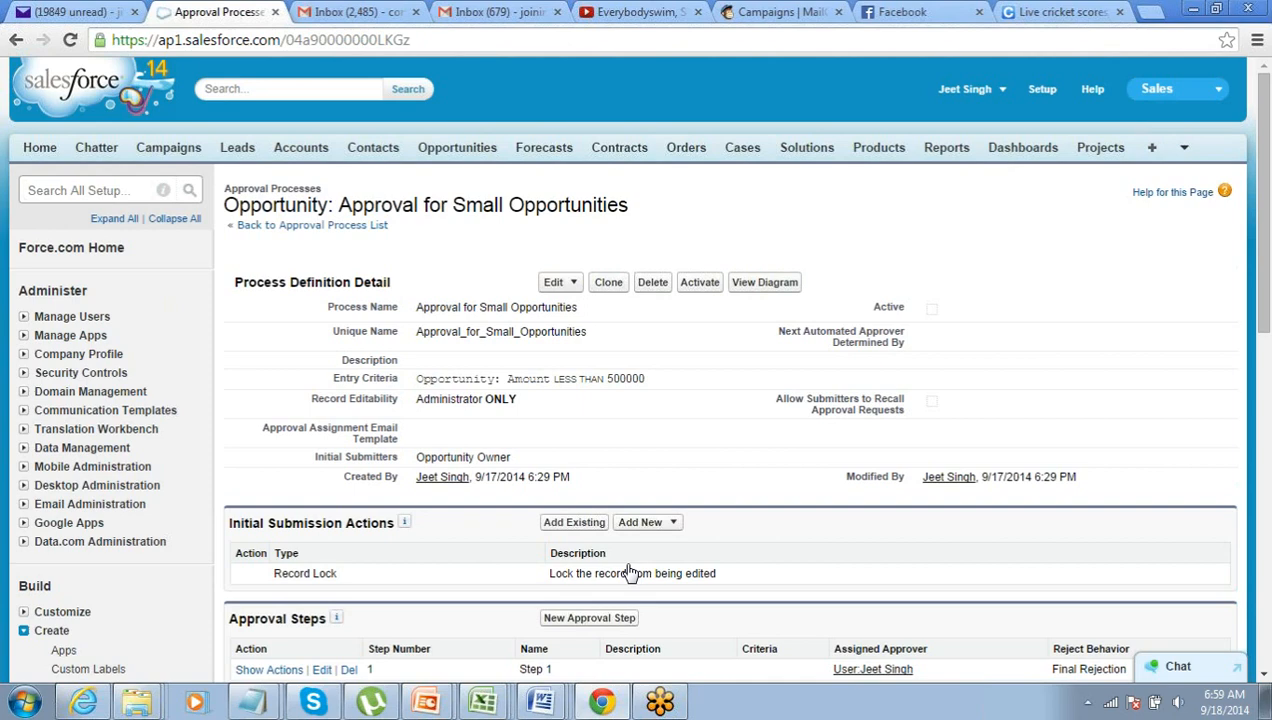
- Point out the Final Approval and Recall Actions sections, then list Initial Submission action types
scroll(652, 511, "down", 2)
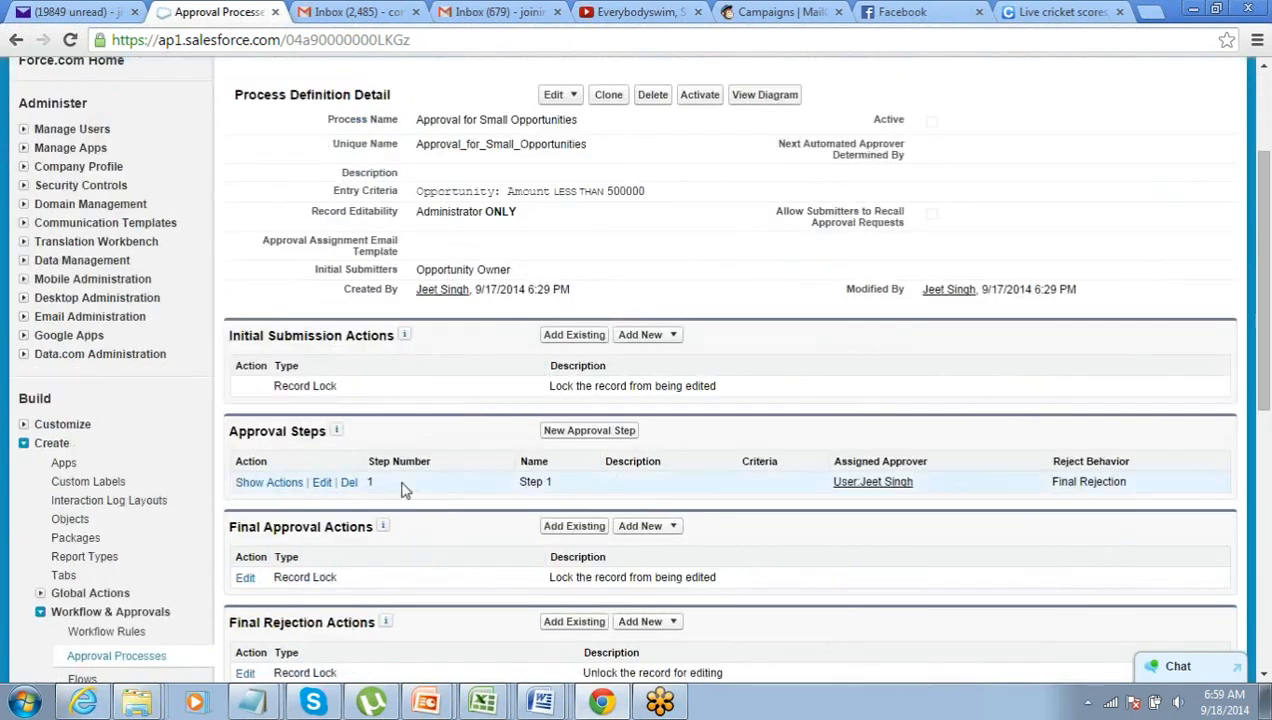
left_click_drag(230, 336, 393, 336)
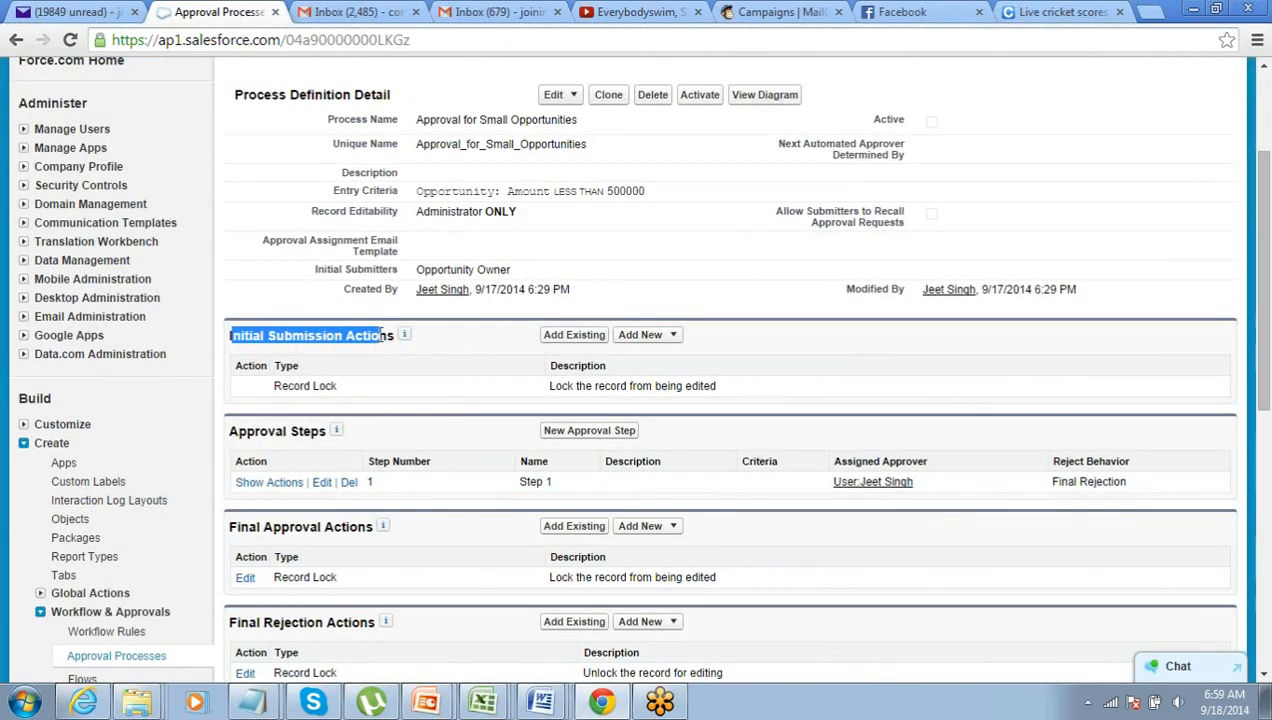
left_click_drag(231, 528, 346, 528)
scroll(252, 580, "down", 1)
left_click_drag(230, 528, 313, 528)
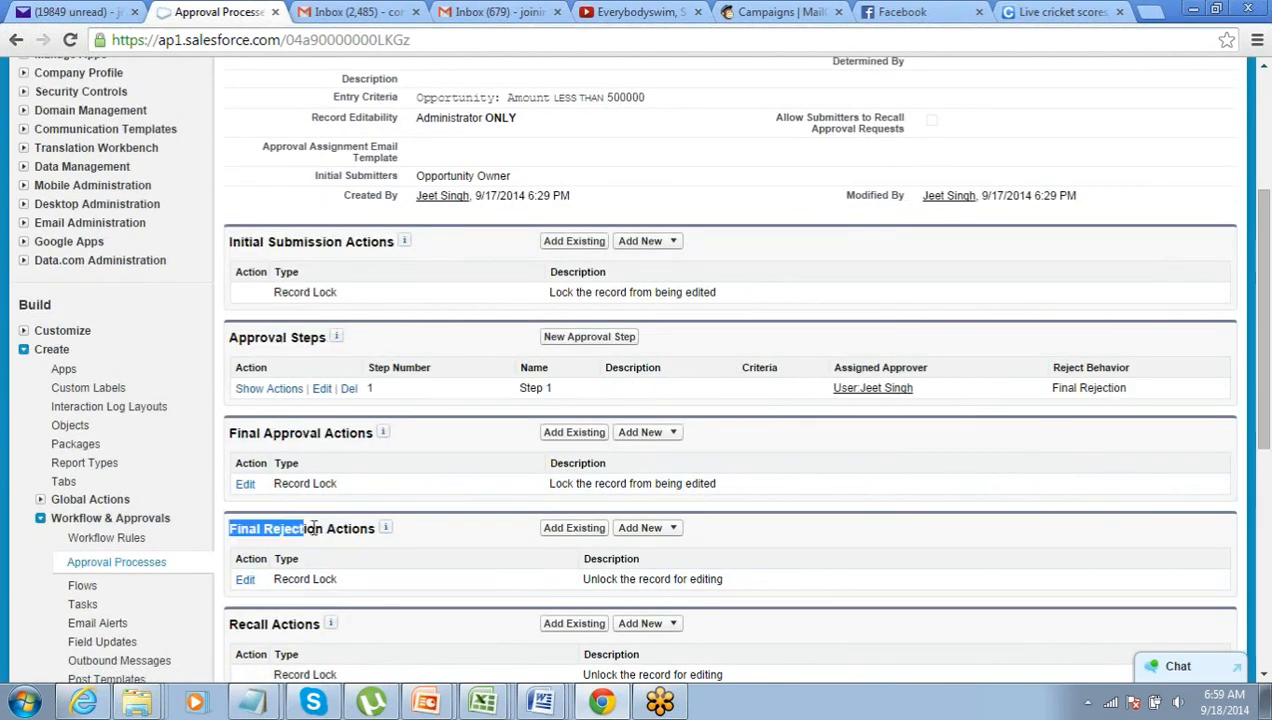
left_click_drag(230, 624, 282, 624)
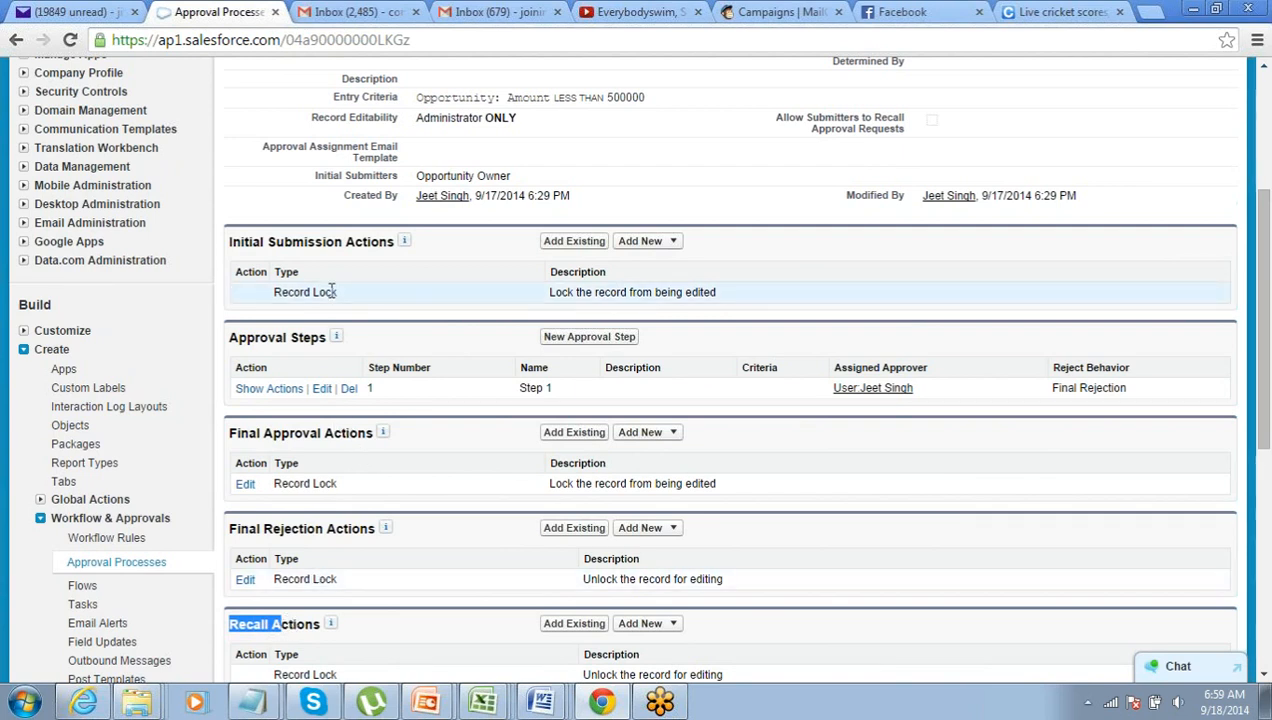
left_click(674, 244)
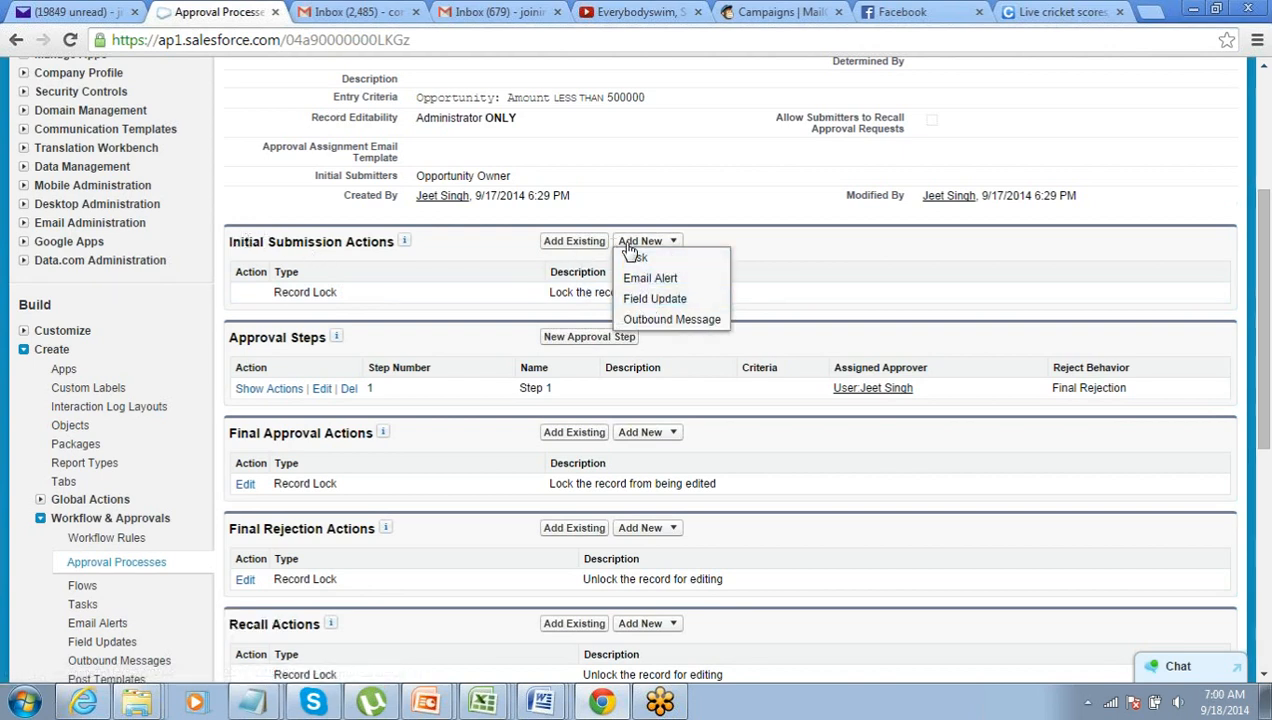
- Add initial submission field update Field_Update_1 setting Approval Status to Pending for Approval
left_click(645, 305)
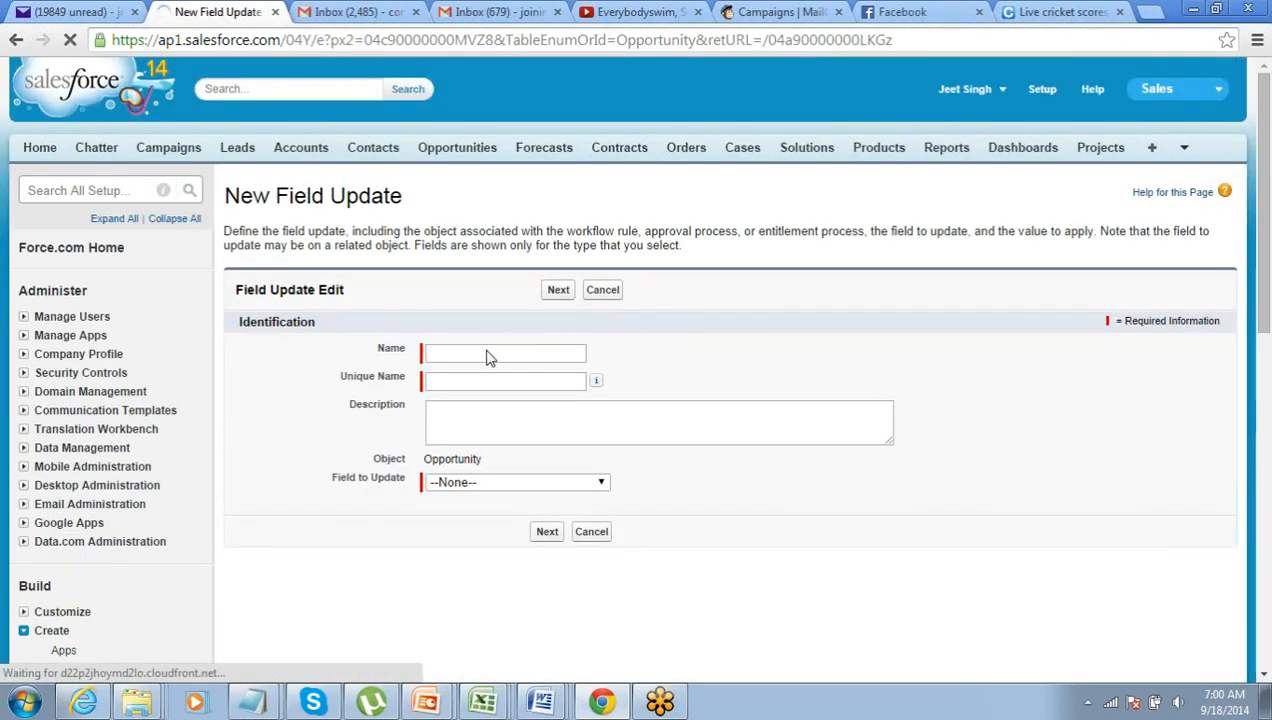
left_click(488, 356)
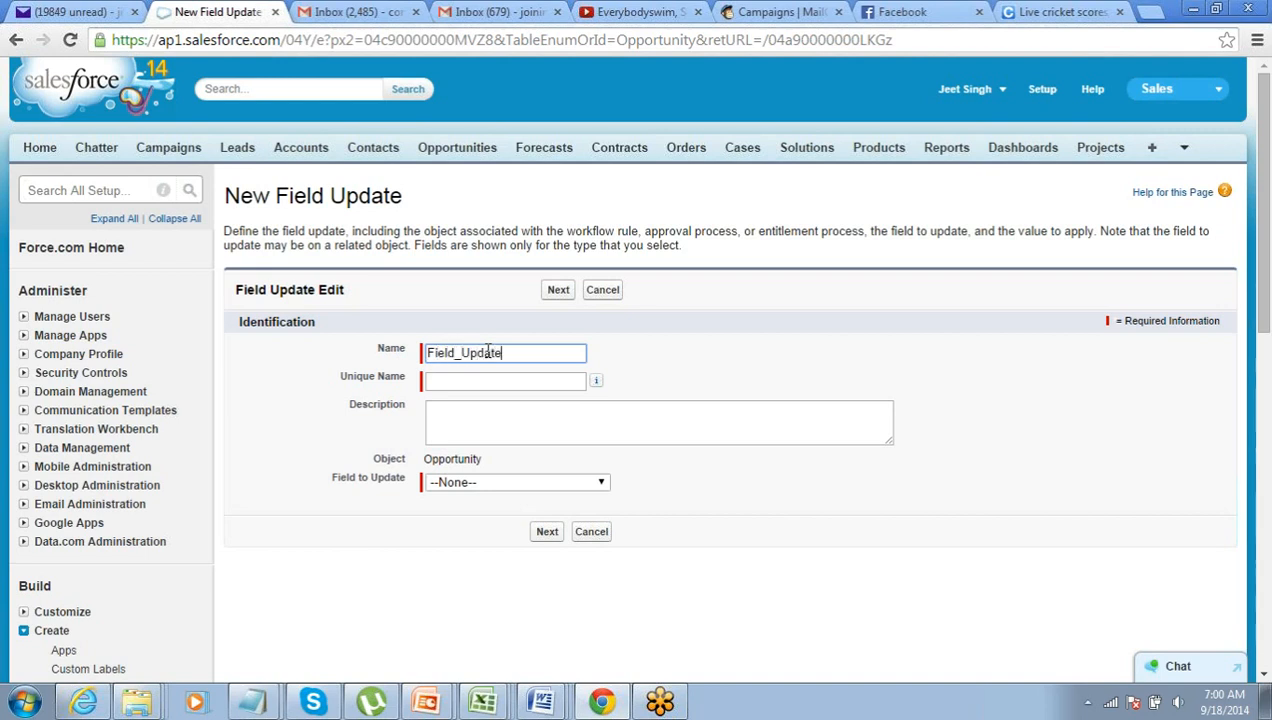
key("Tab")
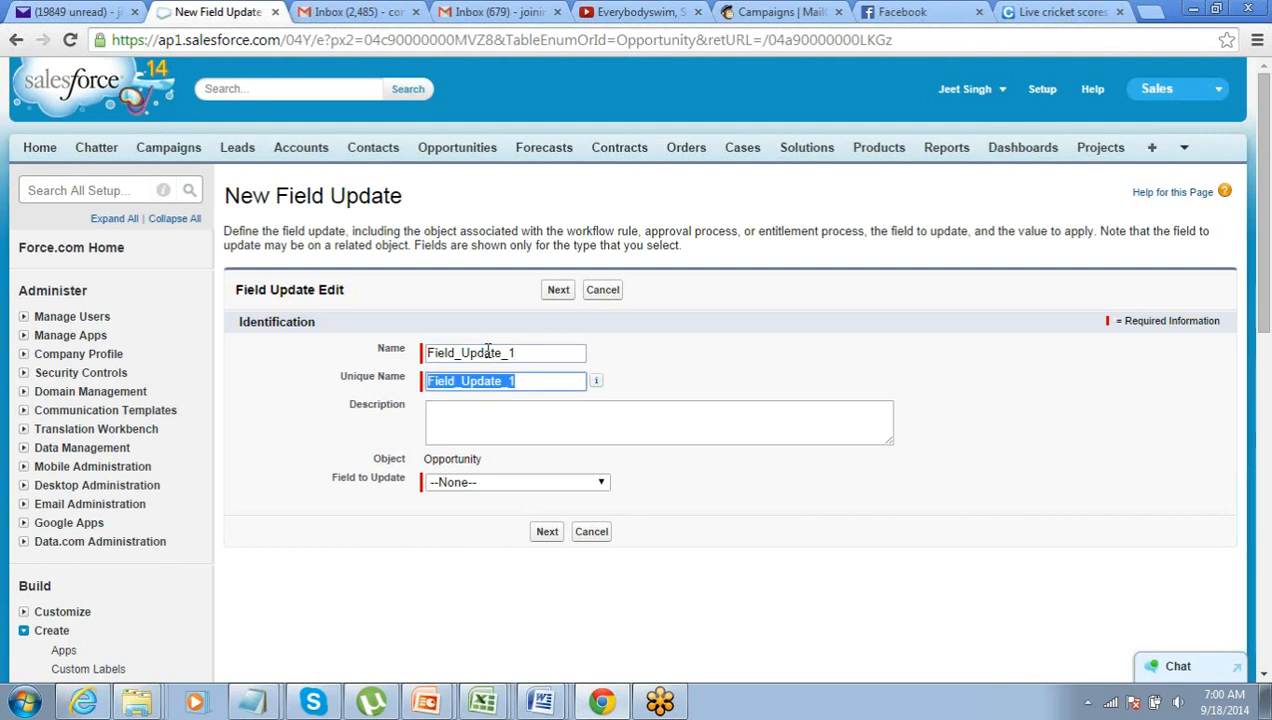
left_click(527, 484)
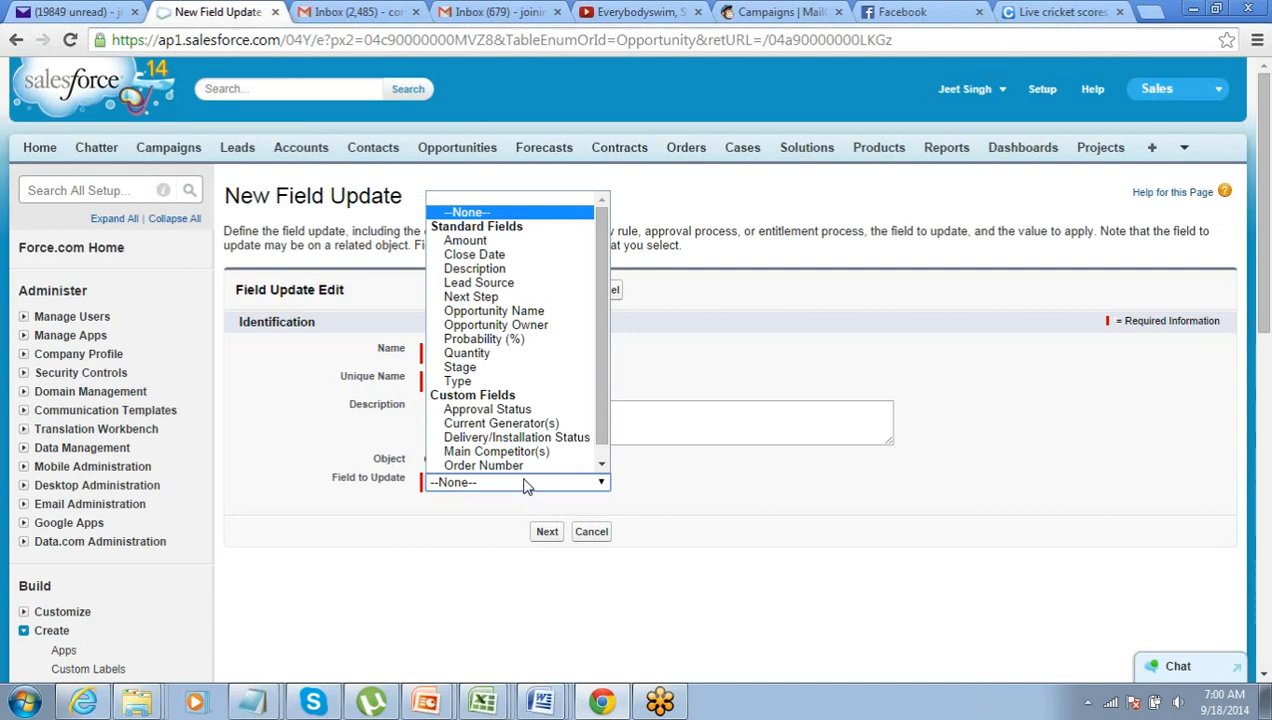
left_click(307, 486)
left_click(503, 486)
scroll(503, 486, "down", 2)
left_click(484, 297)
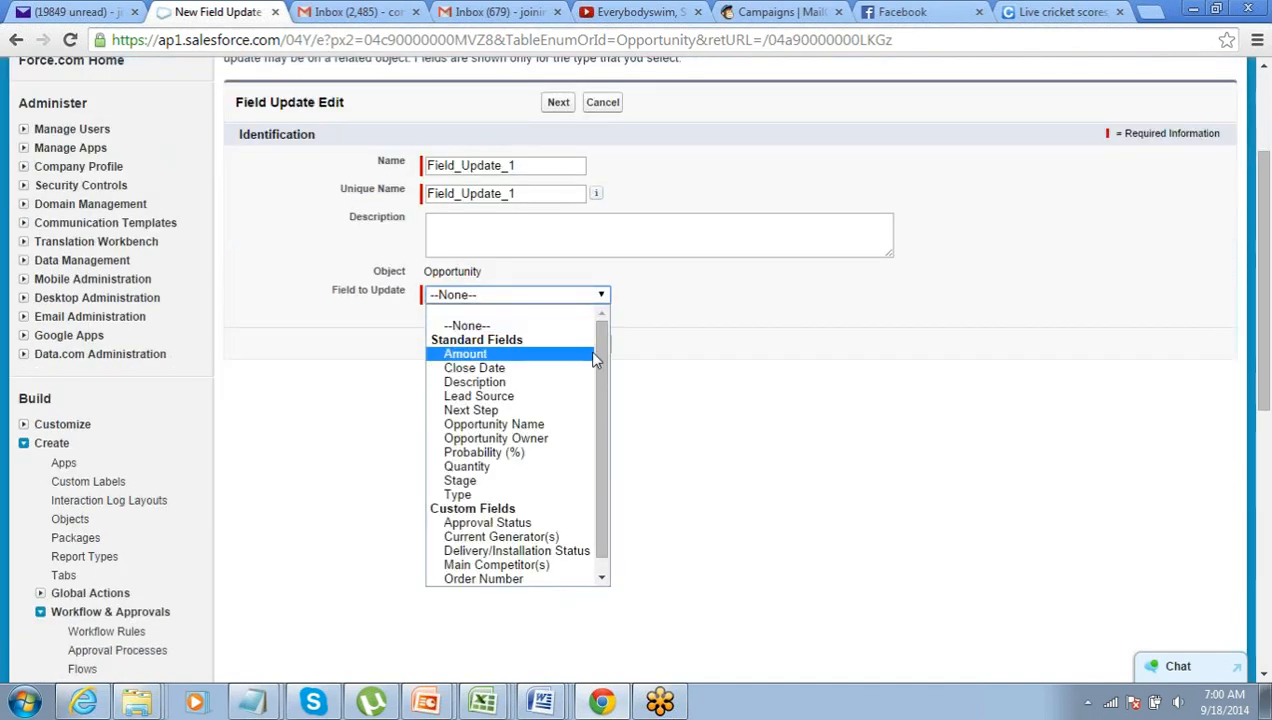
scroll(598, 400, "down", 1)
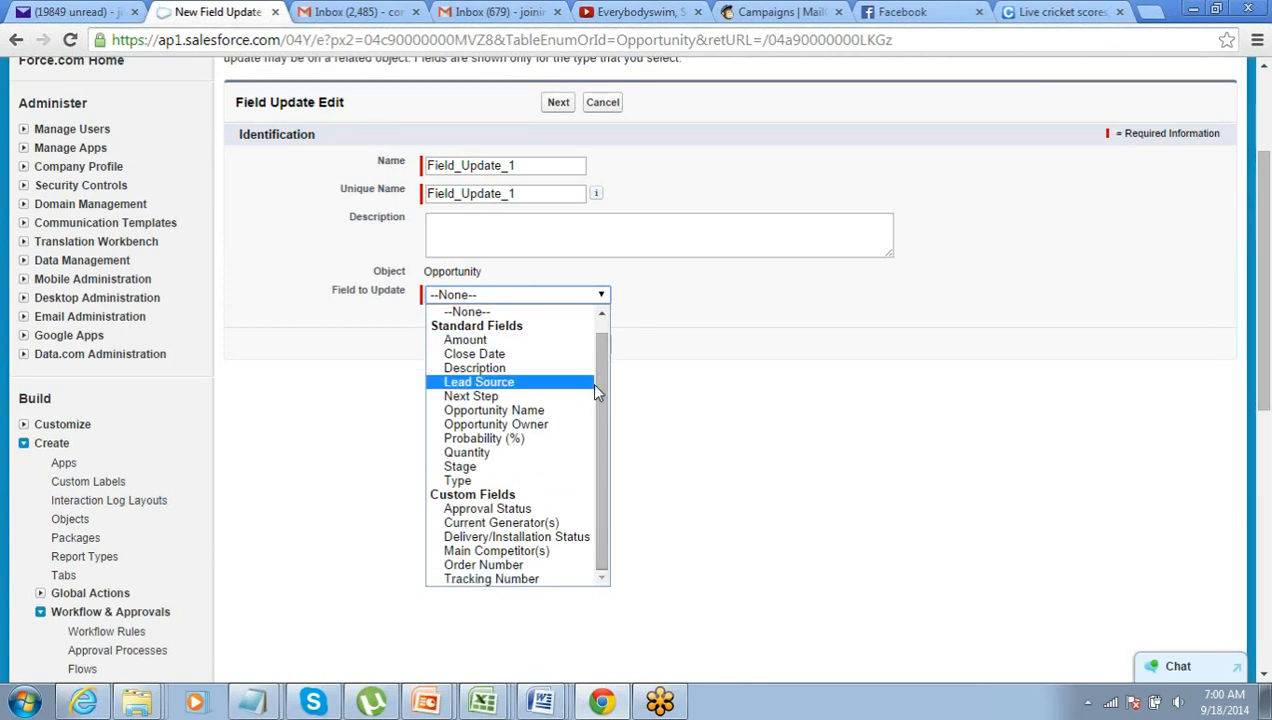
left_click(563, 510)
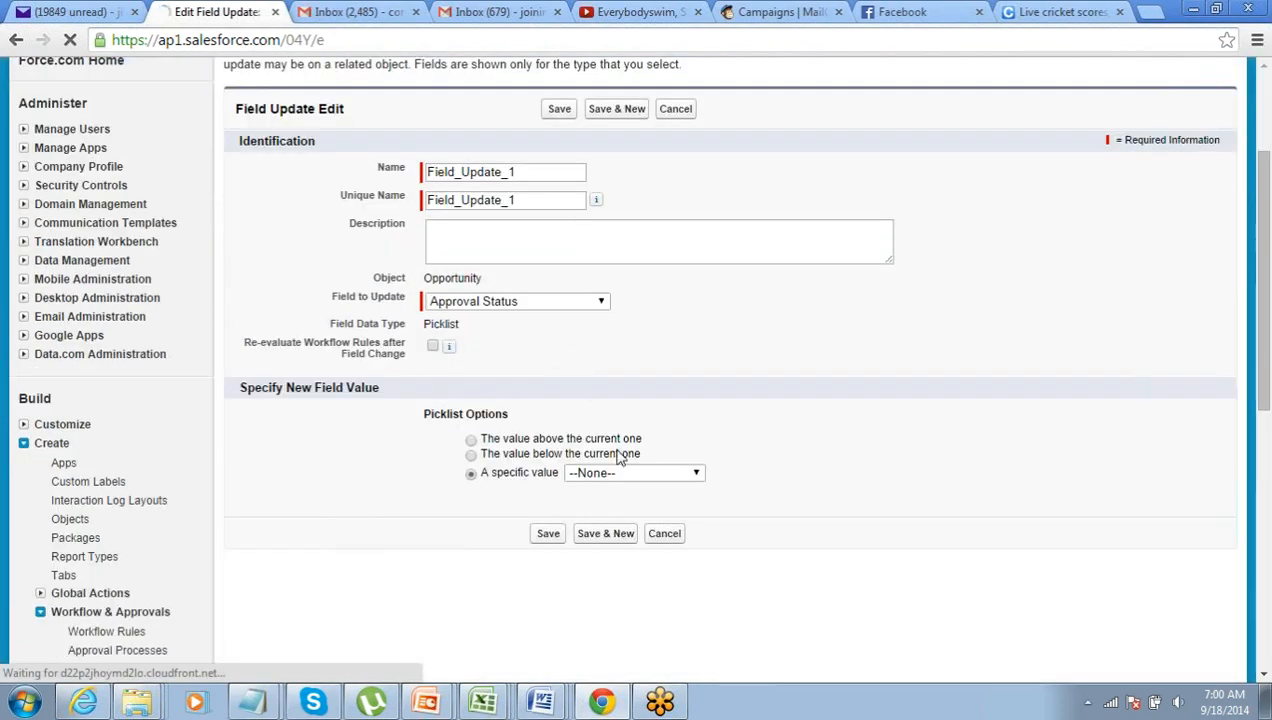
left_click(630, 473)
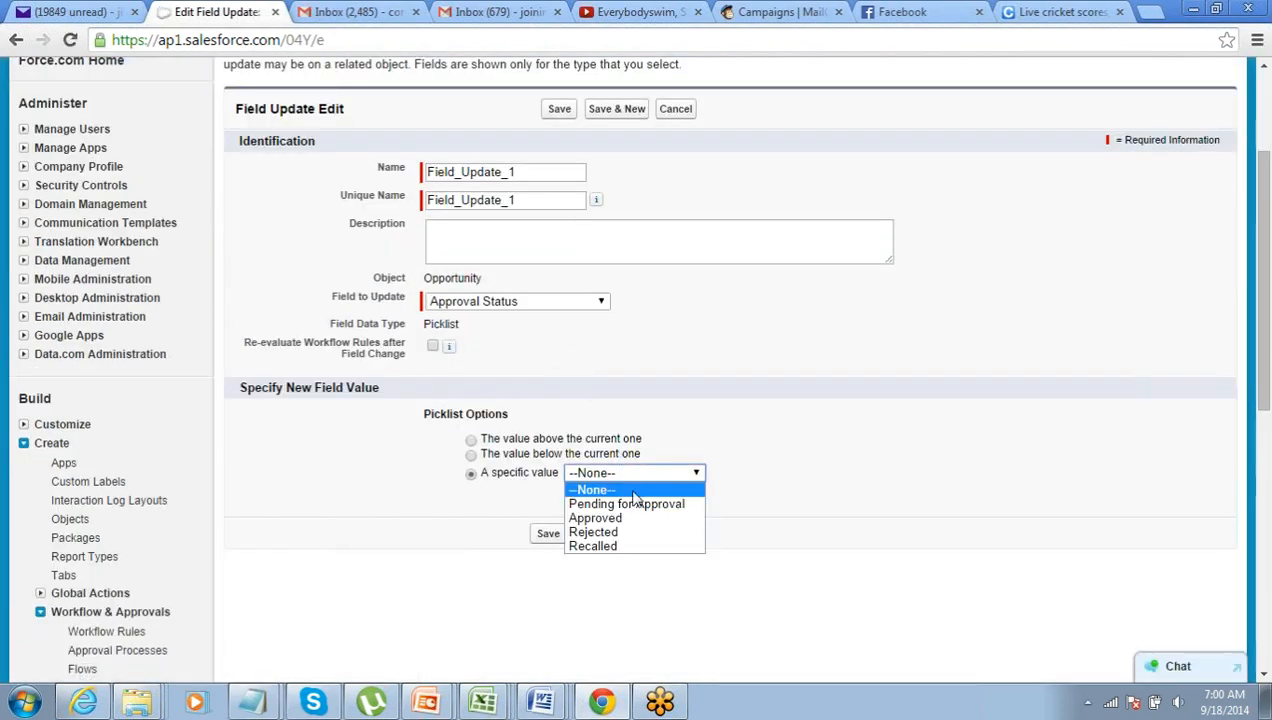
key("Down")
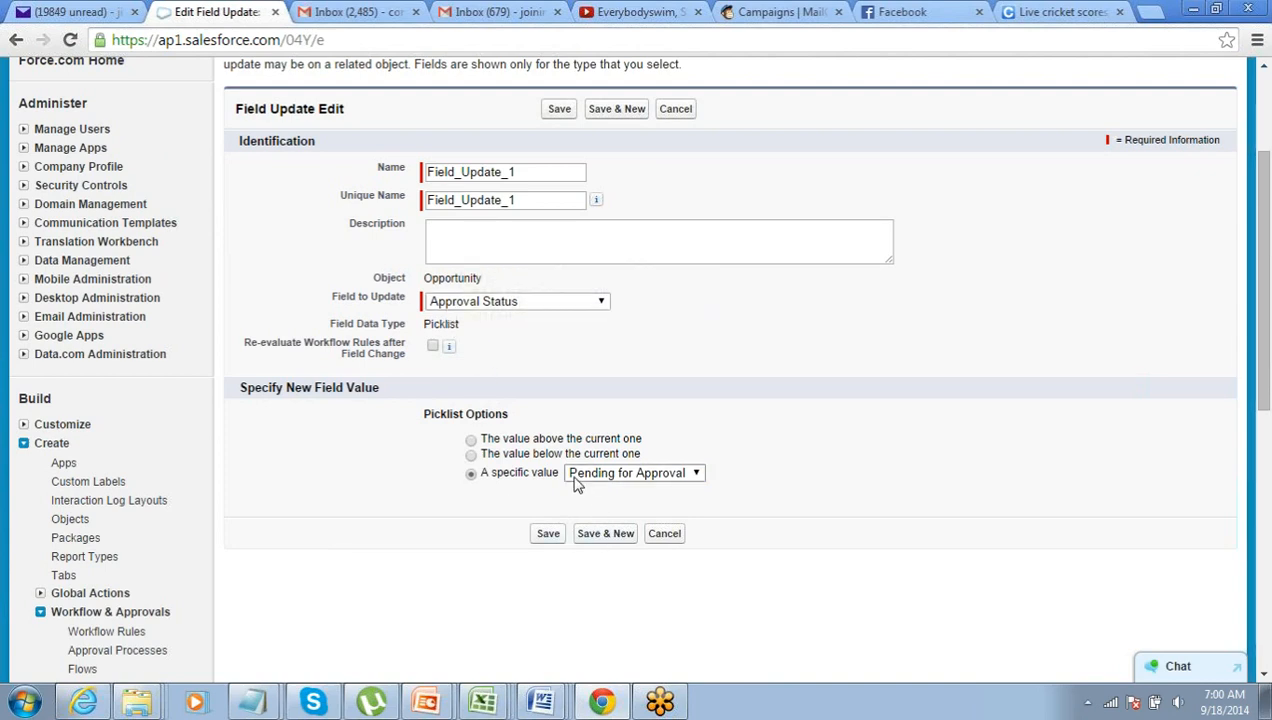
left_click(548, 536)
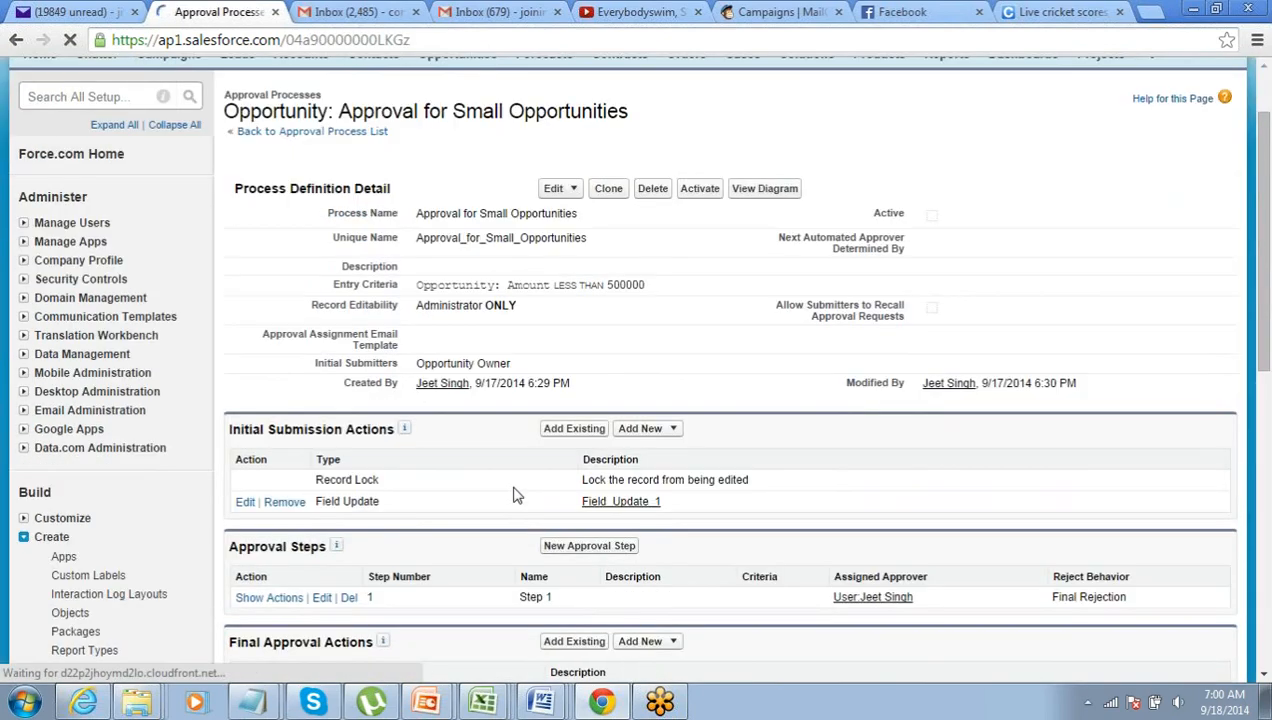
- Review the available action types and start a new field update under Final Approval Actions
left_click(673, 429)
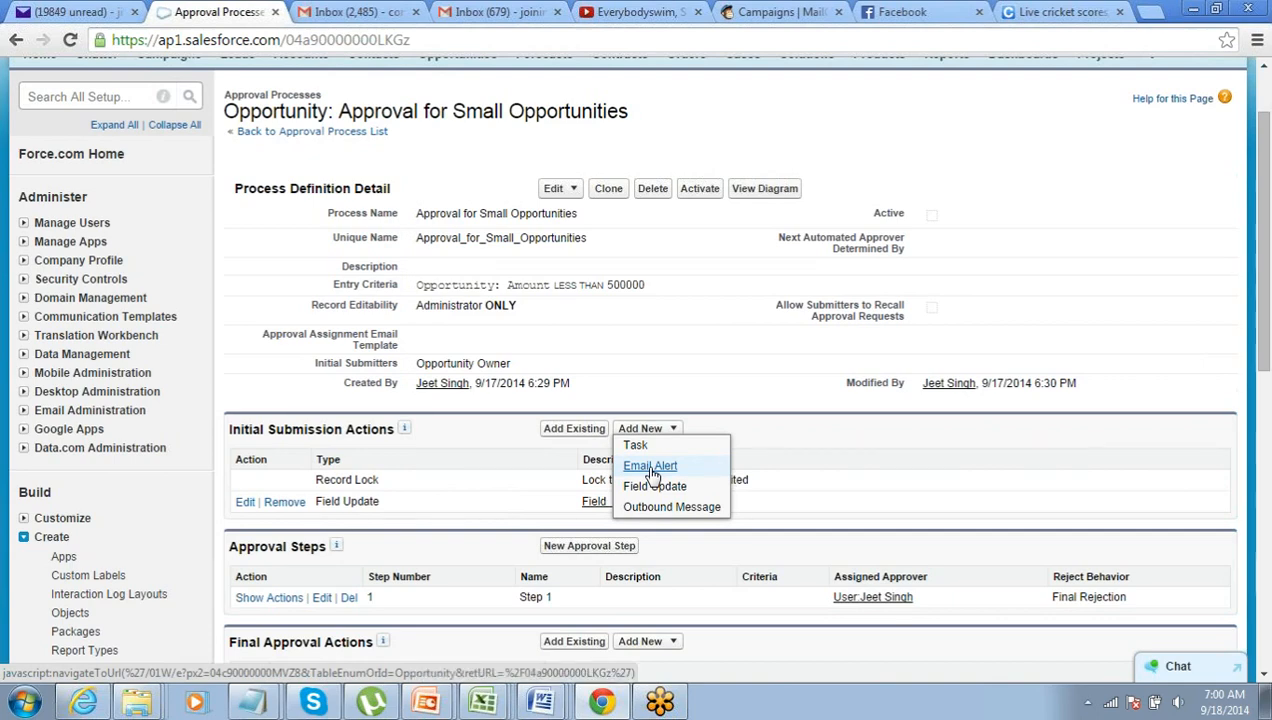
left_click(840, 430)
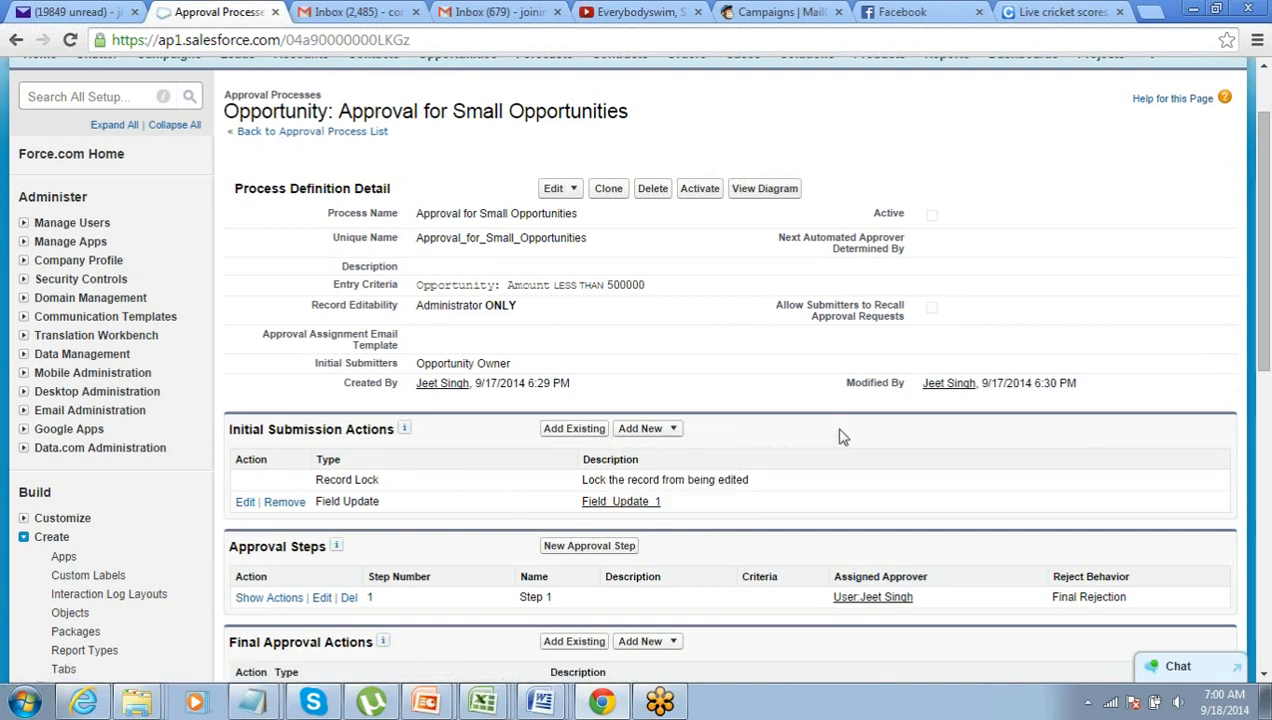
scroll(840, 437, "down", 1)
scroll(720, 450, "down", 1)
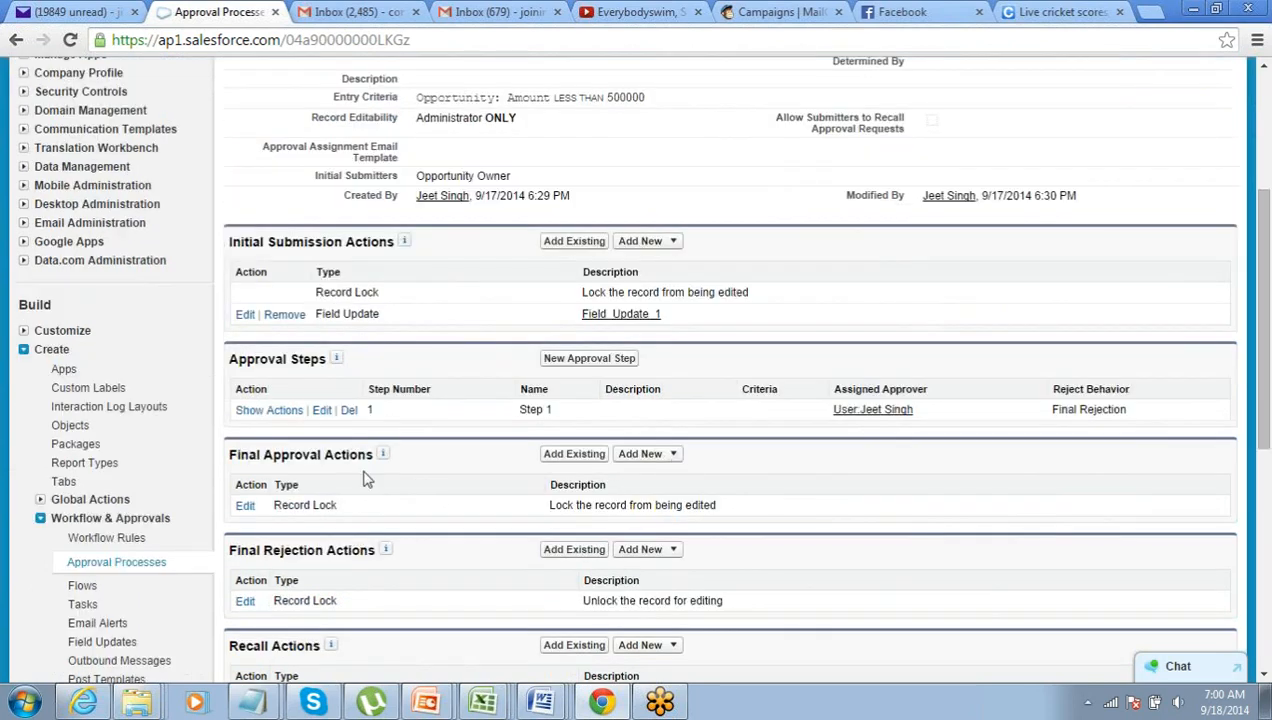
left_click_drag(230, 462, 363, 458)
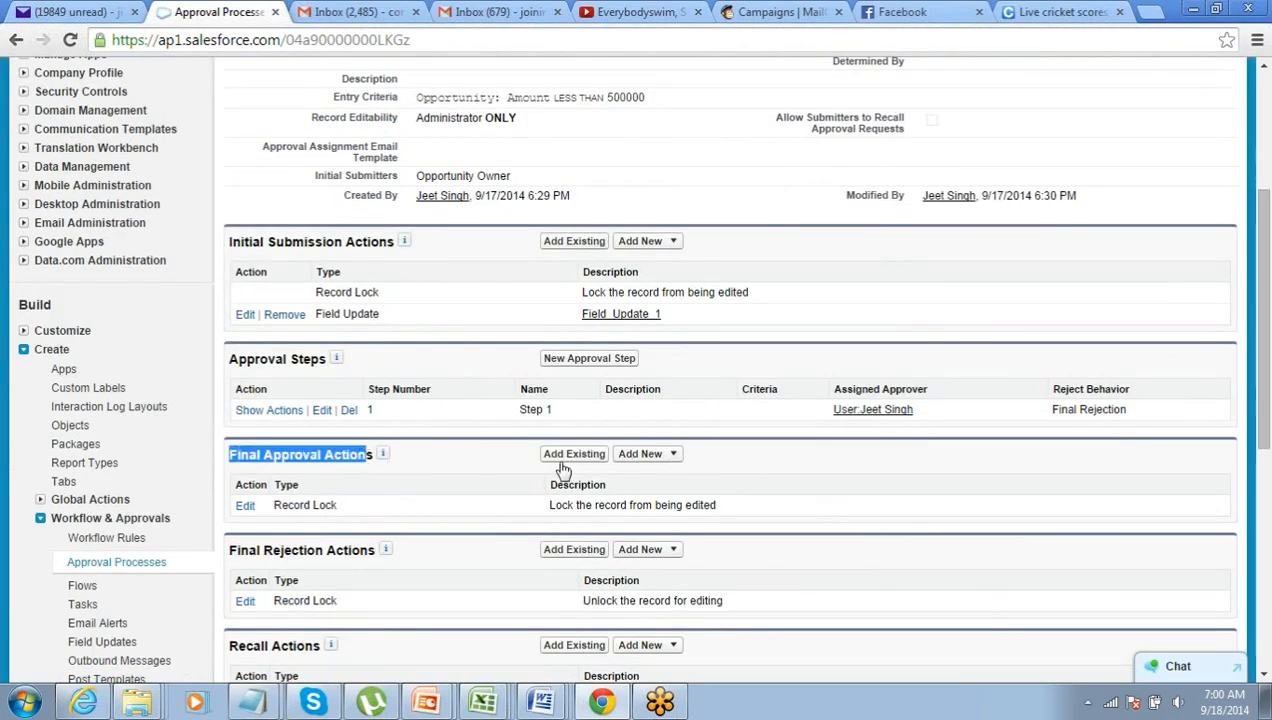
left_click(668, 454)
left_click(663, 490)
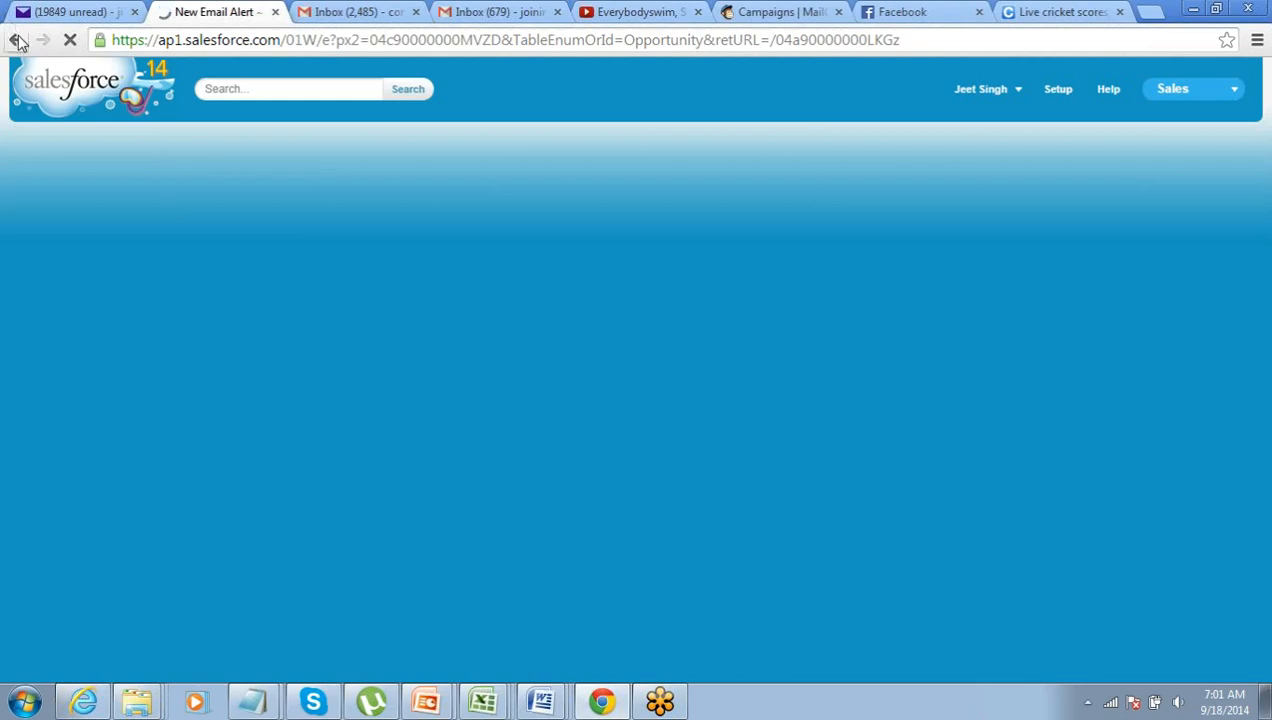
left_click(17, 40)
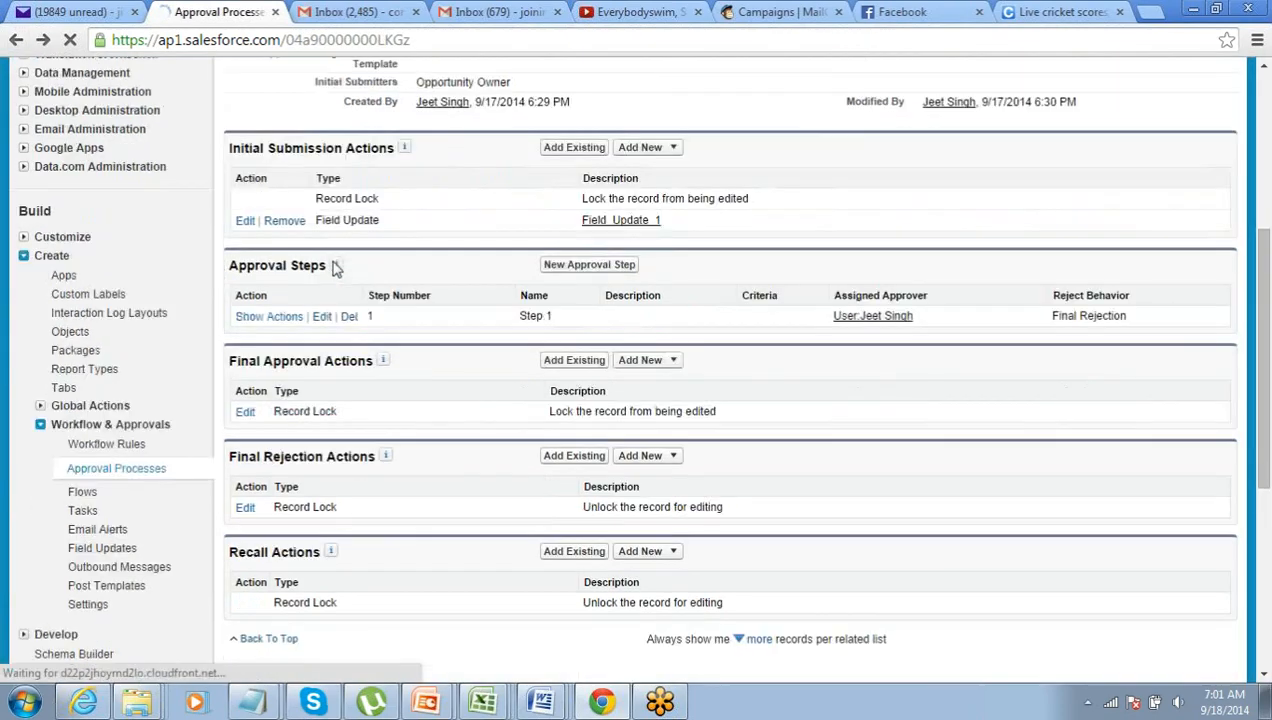
left_click(671, 266)
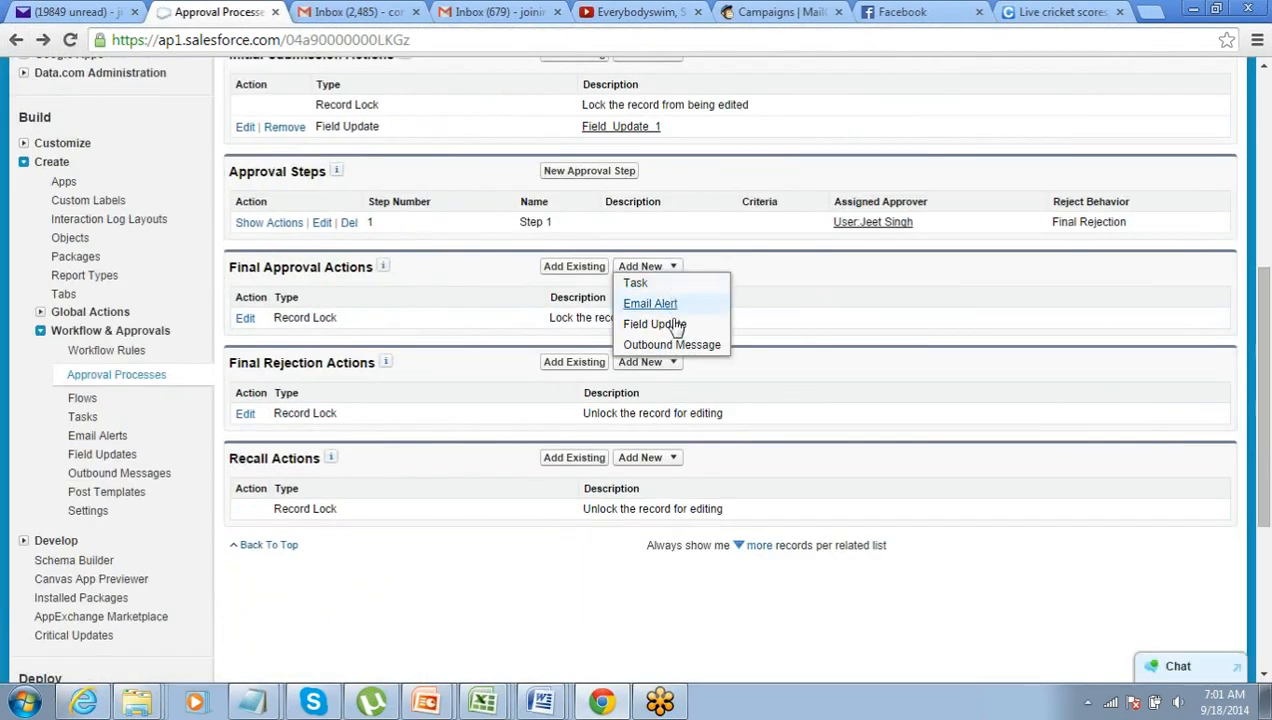
left_click(664, 330)
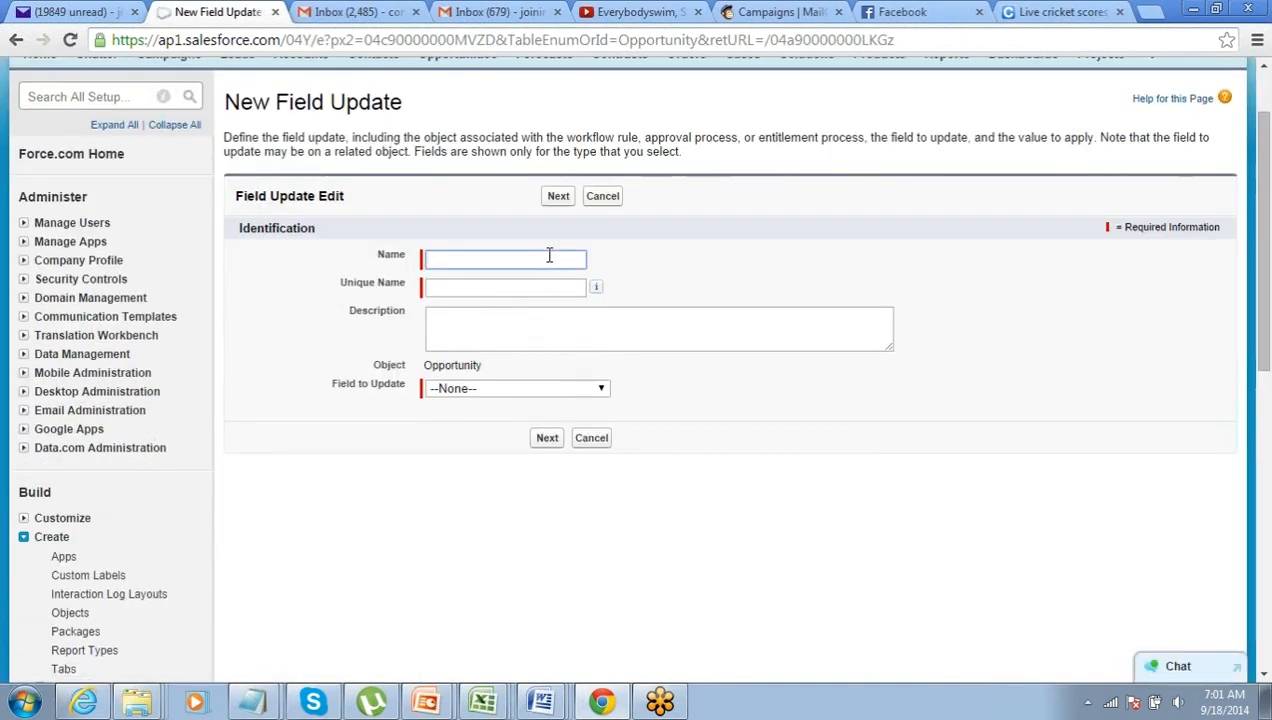
- Name the field update 'Approval Uppdate' and choose Approval Status as the field to update
type("Approval ")
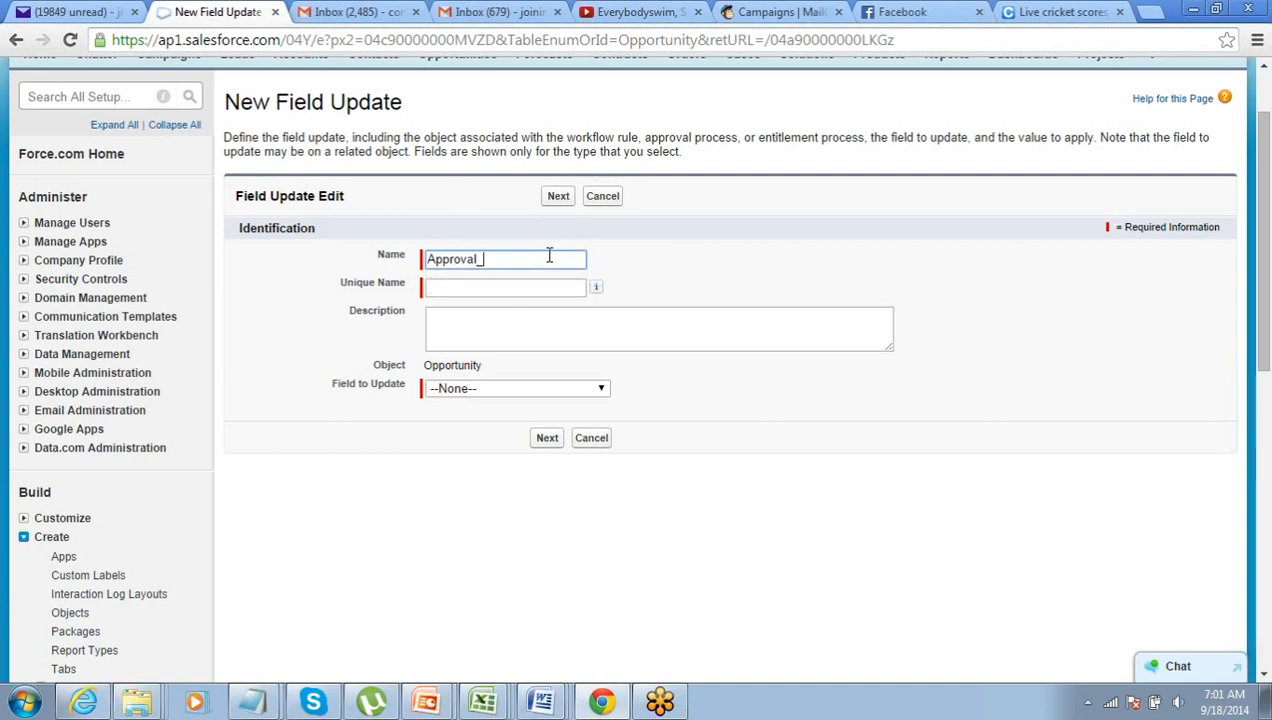
type("Uppdate")
key("Tab")
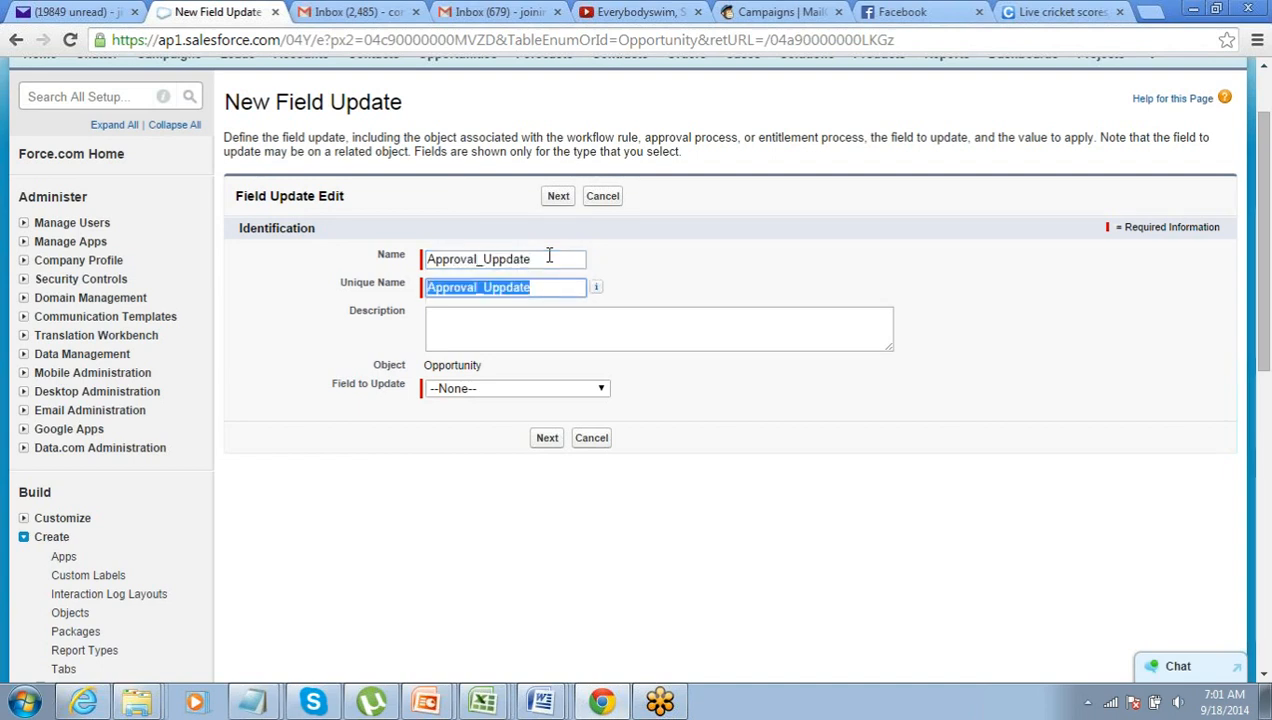
left_click(539, 389)
scroll(535, 394, "down", 1)
scroll(535, 394, "down", 2)
scroll(528, 375, "up", 2)
left_click(560, 294)
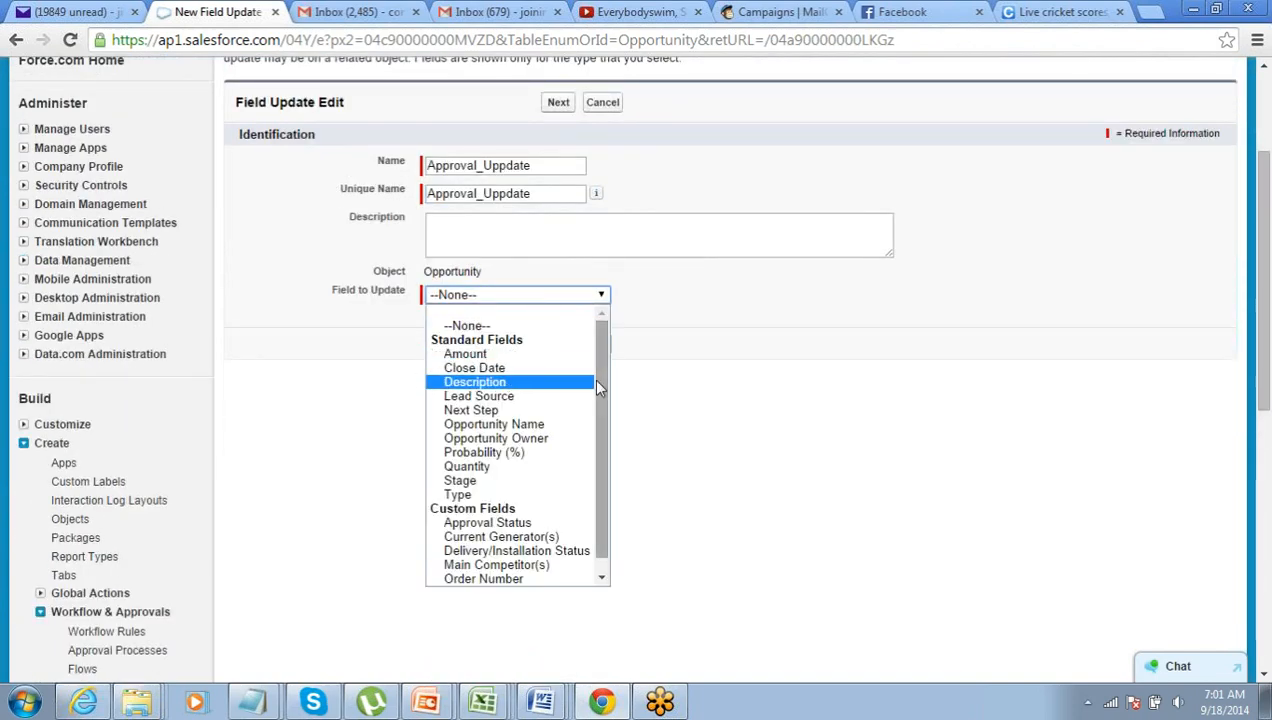
scroll(553, 553, "down", 1)
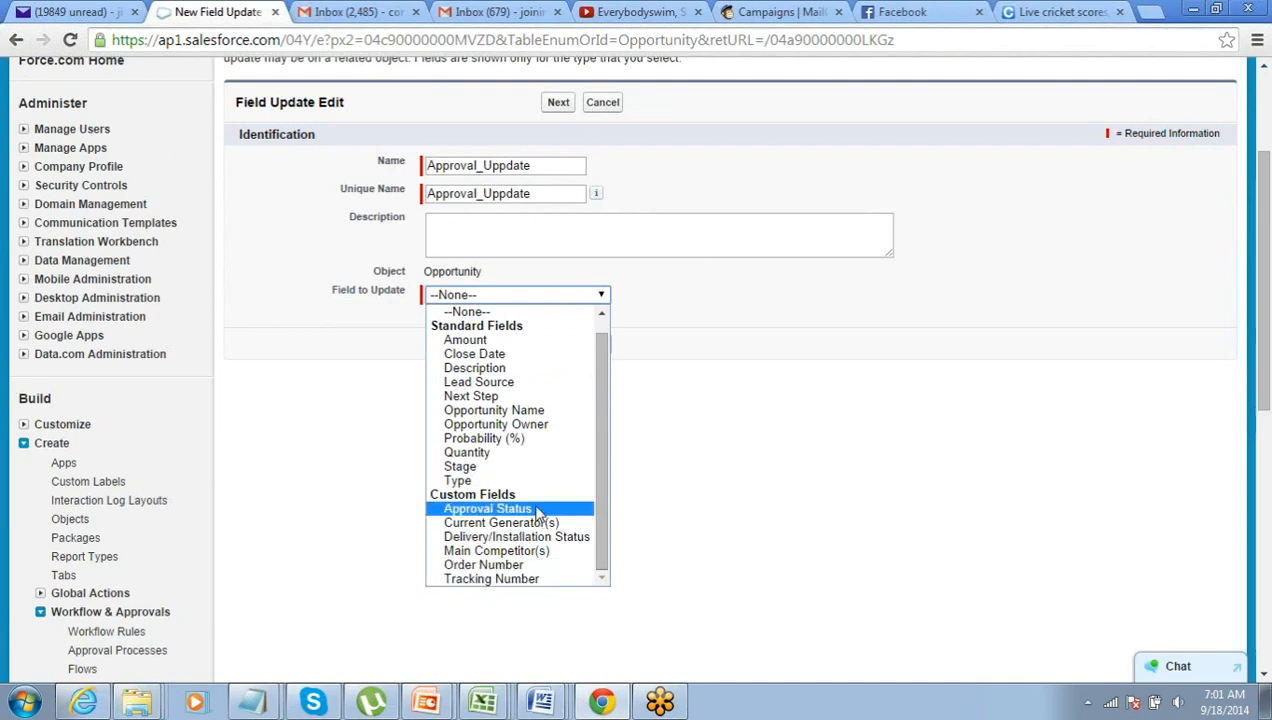
left_click(537, 512)
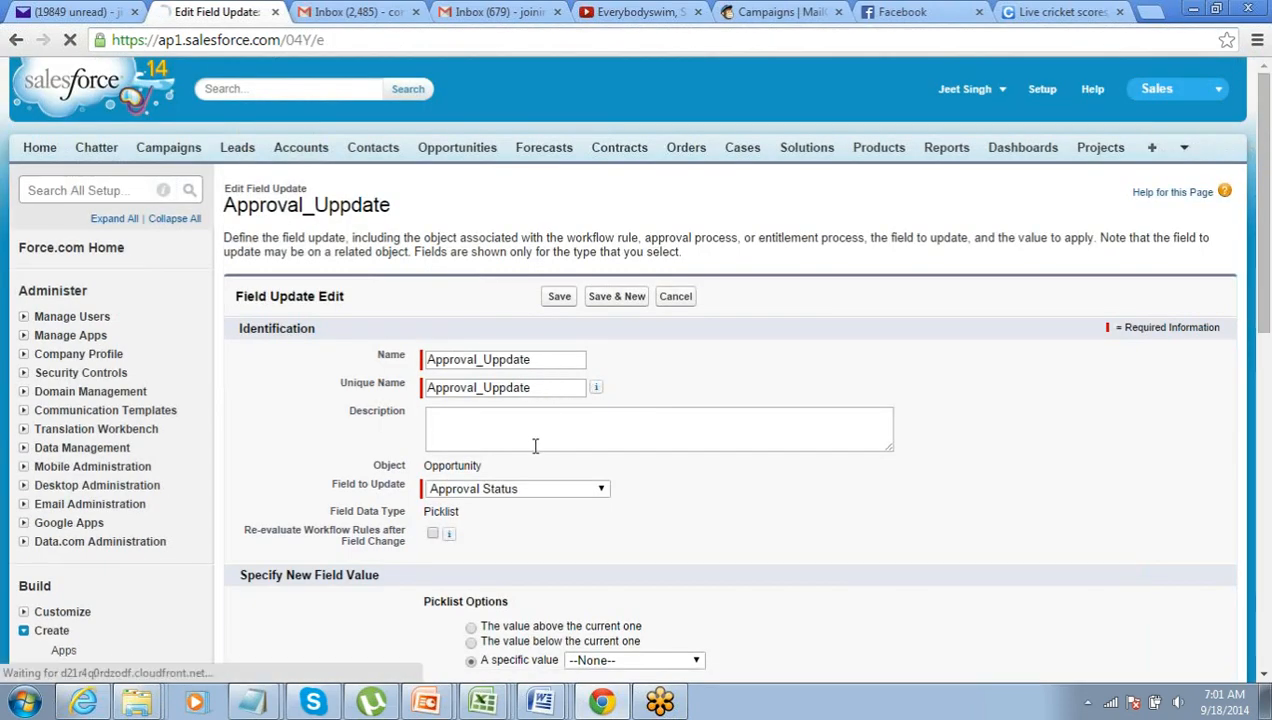
- Set the specific new value to Approved and save the field update
scroll(535, 445, "down", 2)
left_click(587, 472)
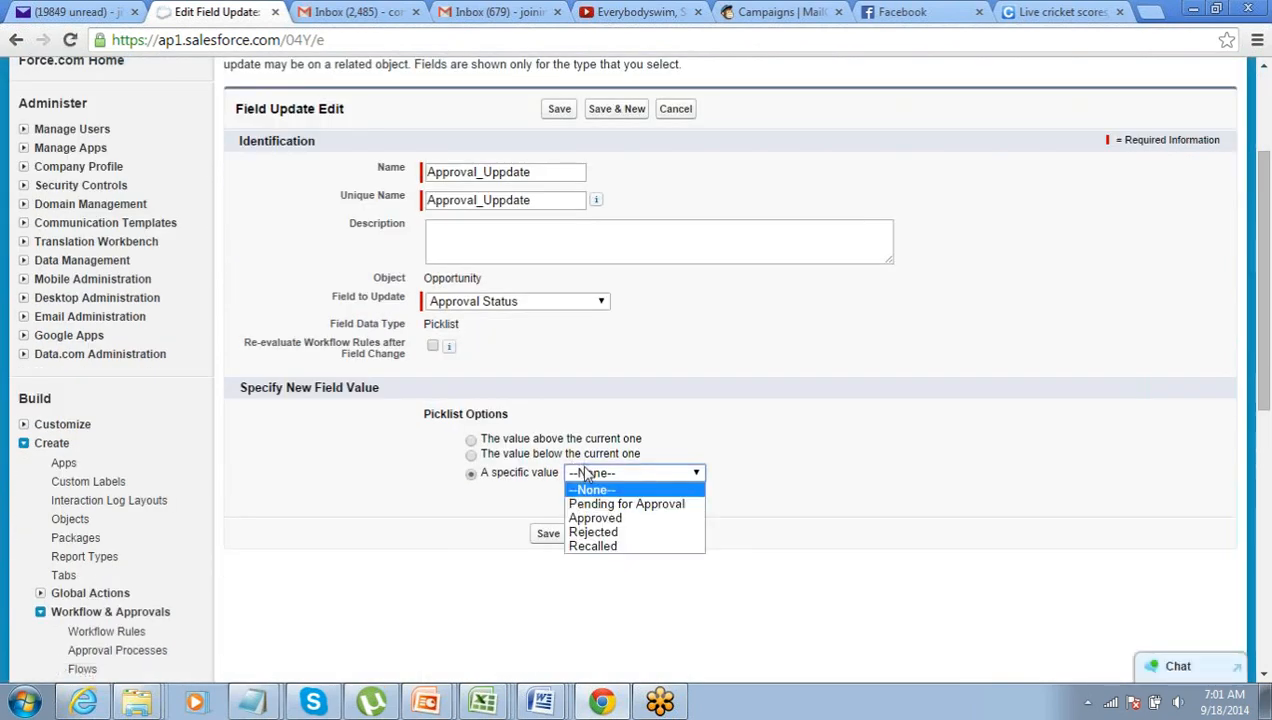
scroll(587, 472, "down", 1)
left_click(598, 379)
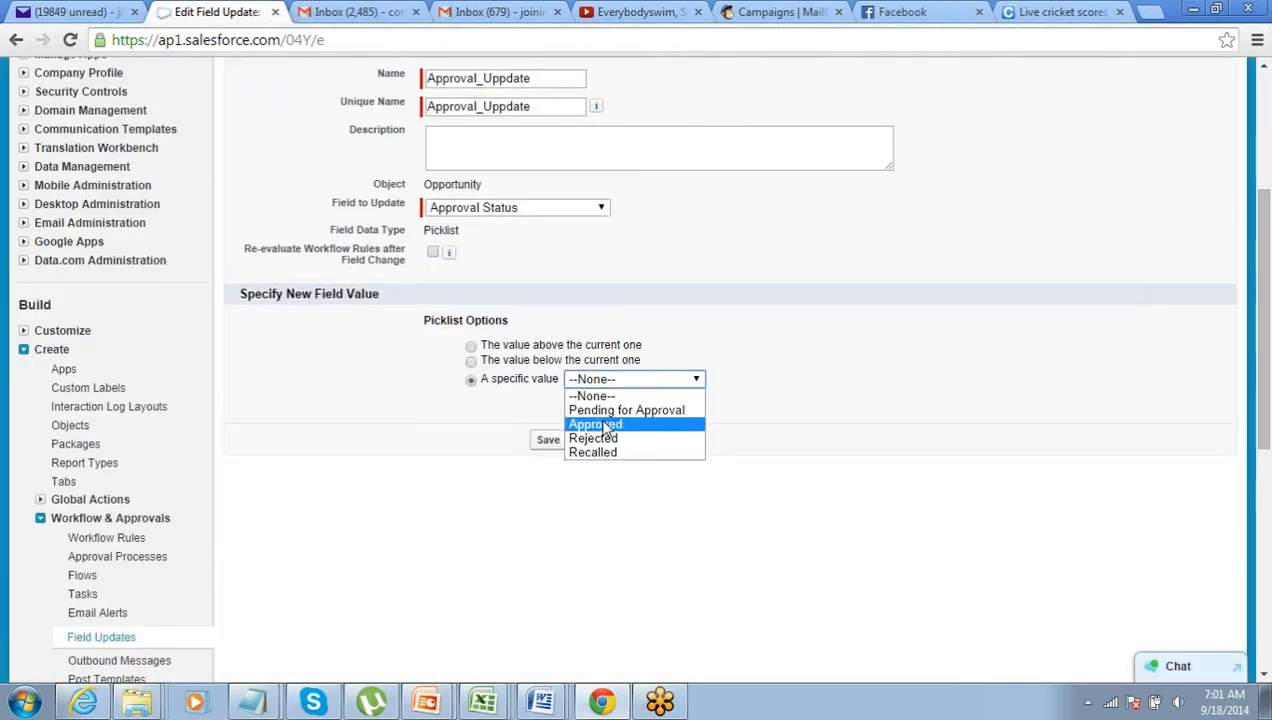
left_click(595, 424)
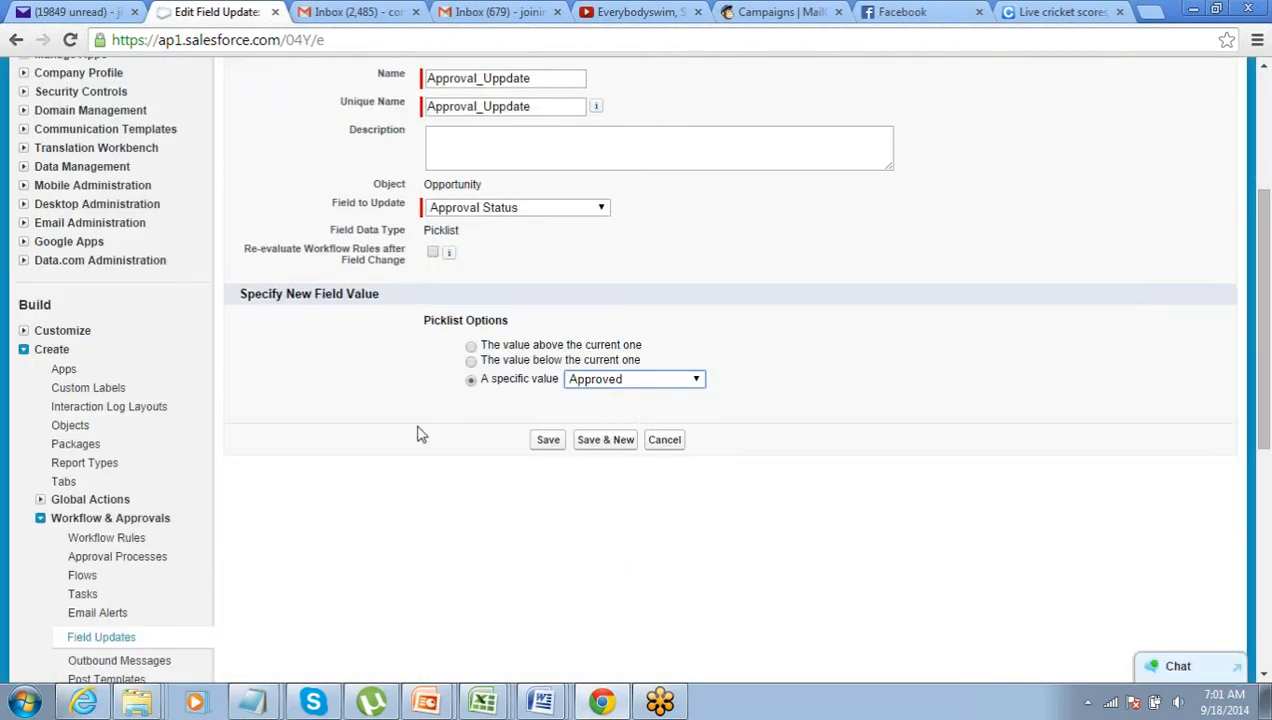
left_click(550, 440)
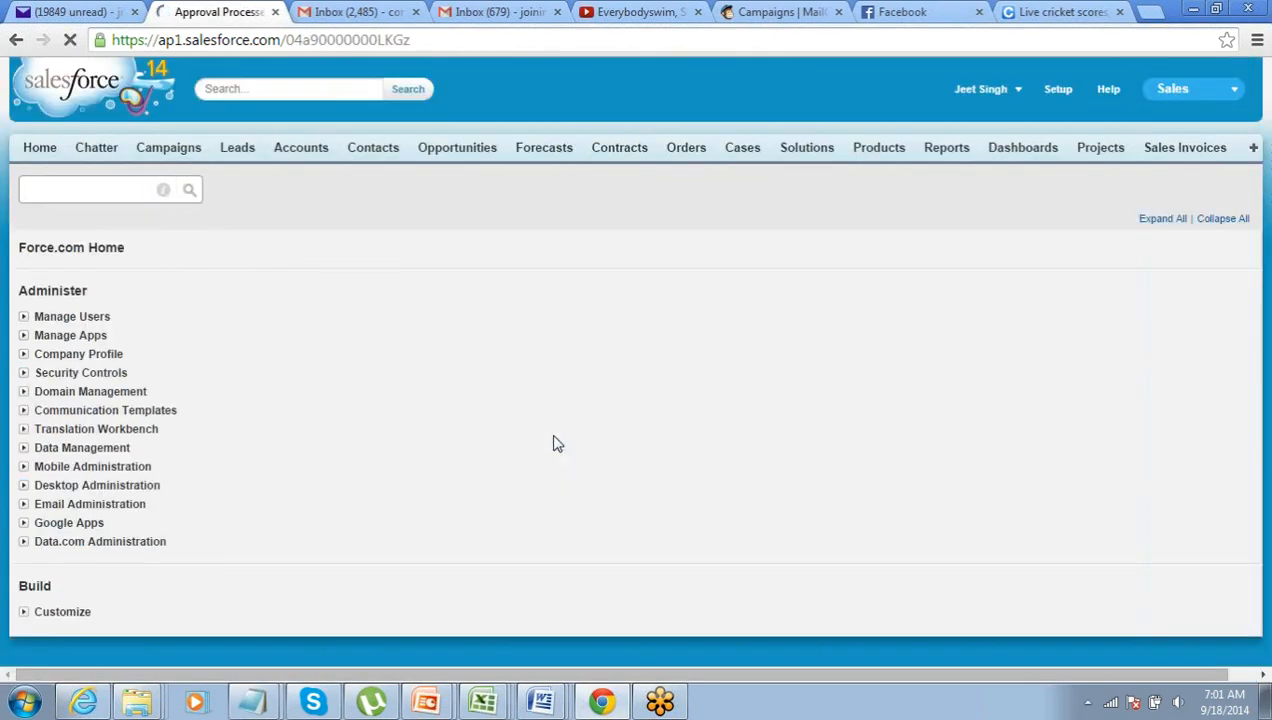
- Add a new field update under Final Rejection Actions
scroll(557, 443, "down", 3)
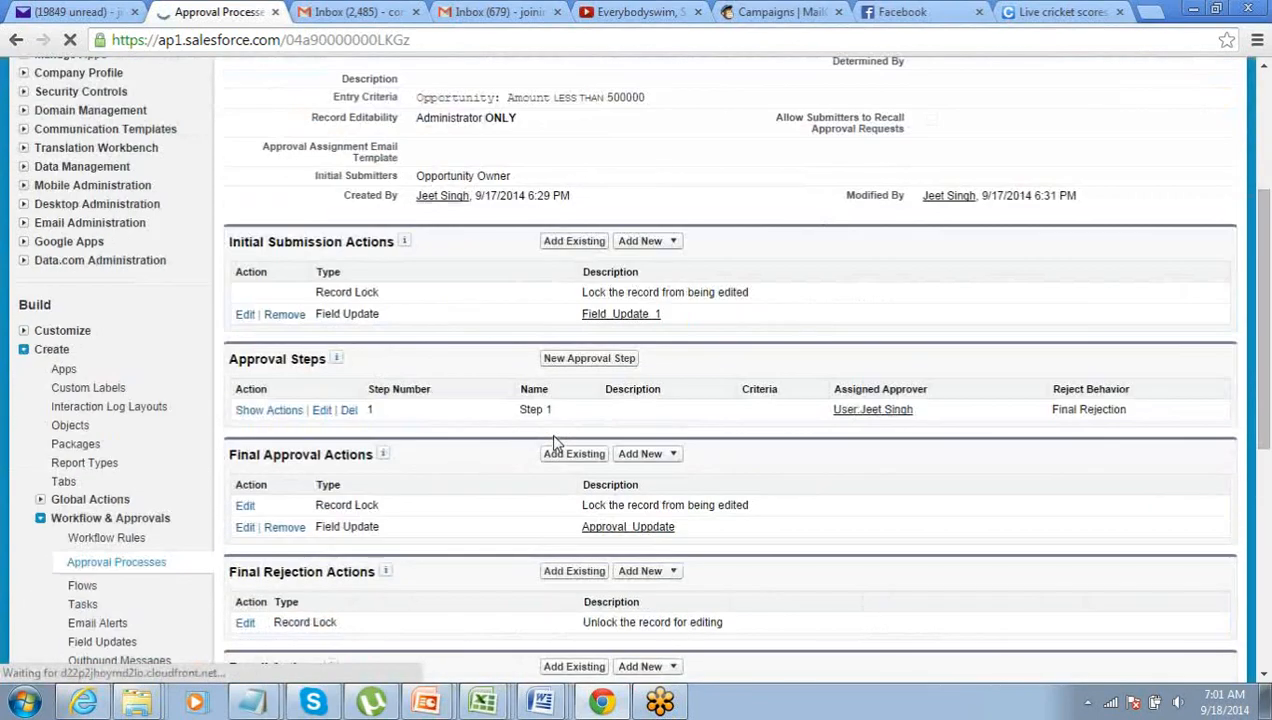
scroll(340, 460, "down", 1)
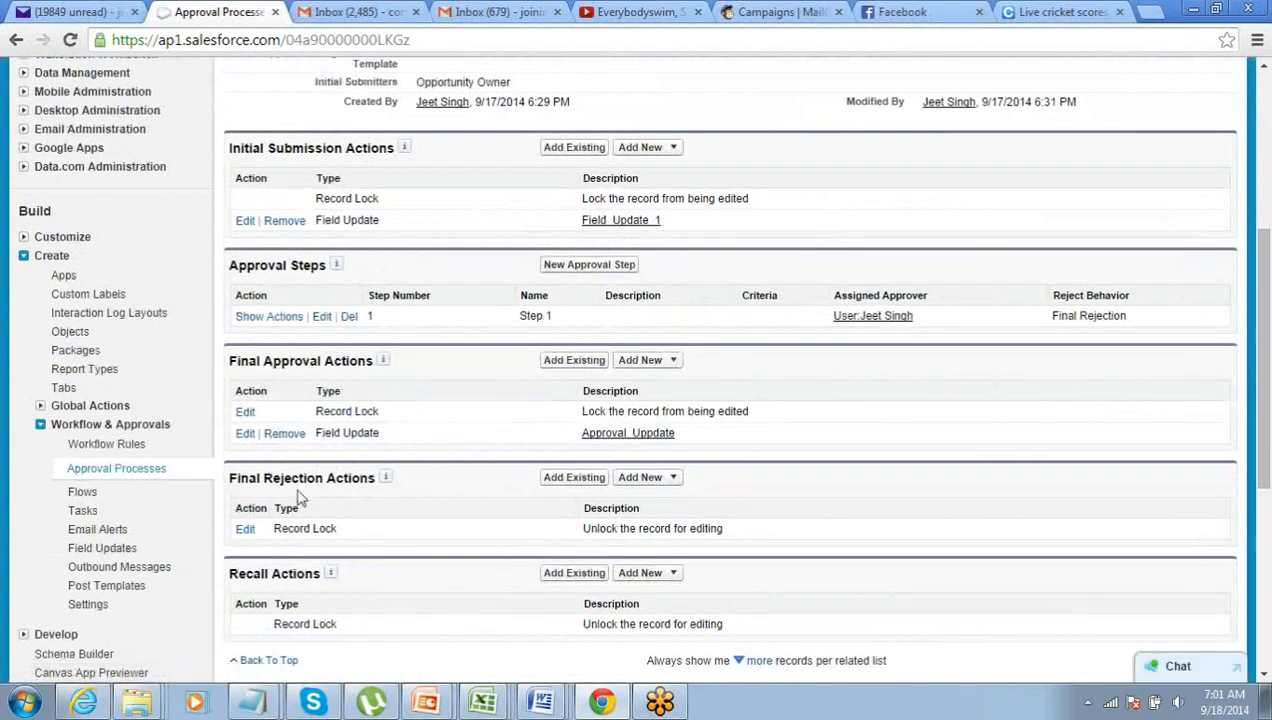
scroll(297, 497, "down", 1)
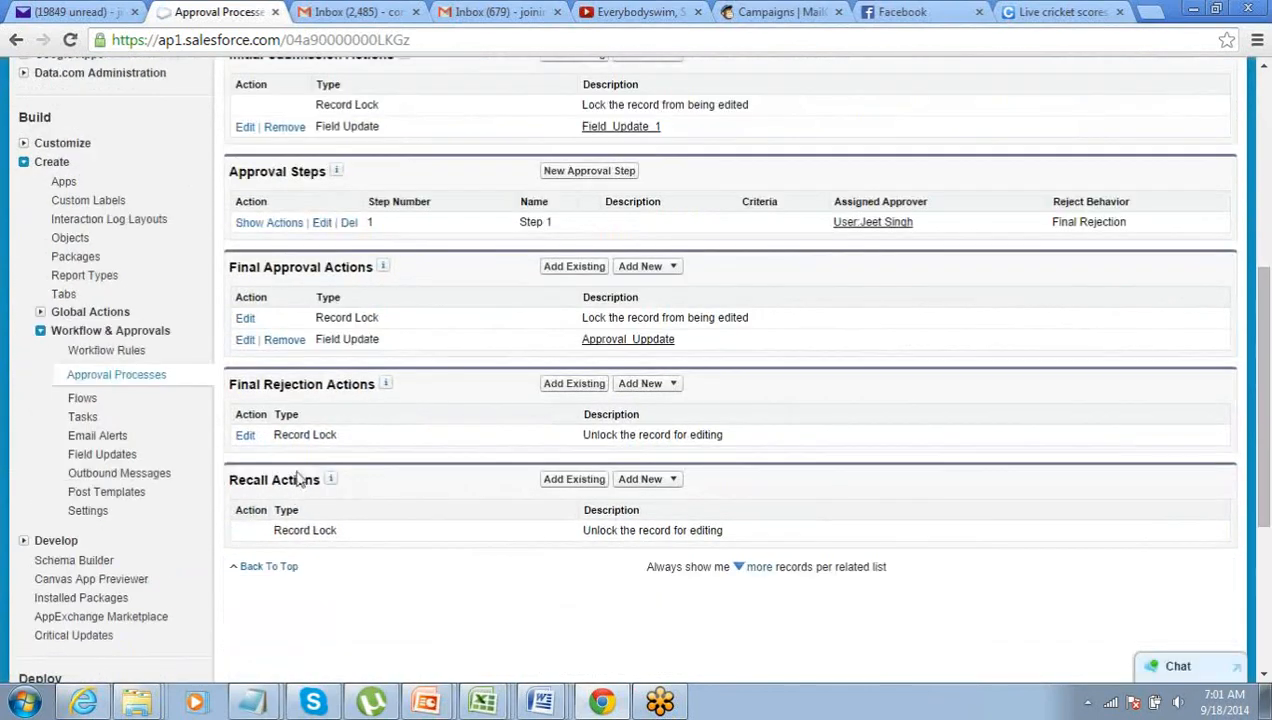
left_click(676, 387)
left_click(679, 443)
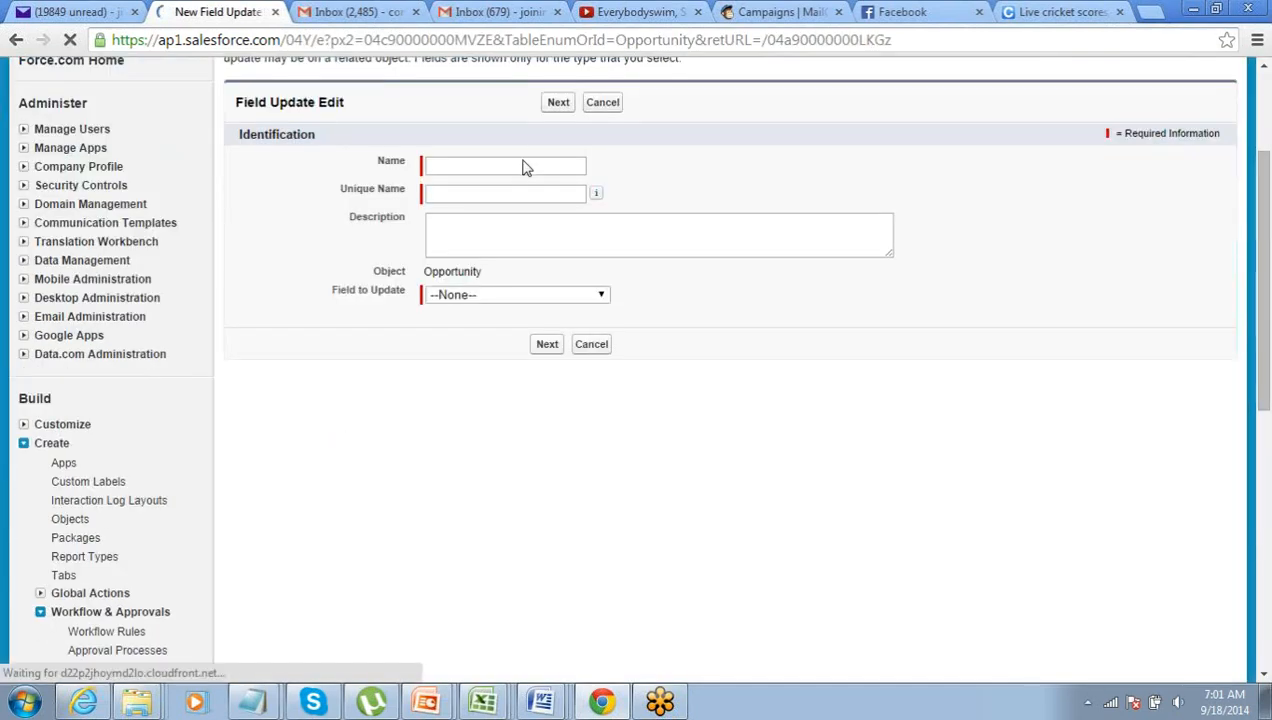
- Create field update 'Rejection_Update' setting Approval Status to Rejected, and save it
left_click(522, 166)
type("R")
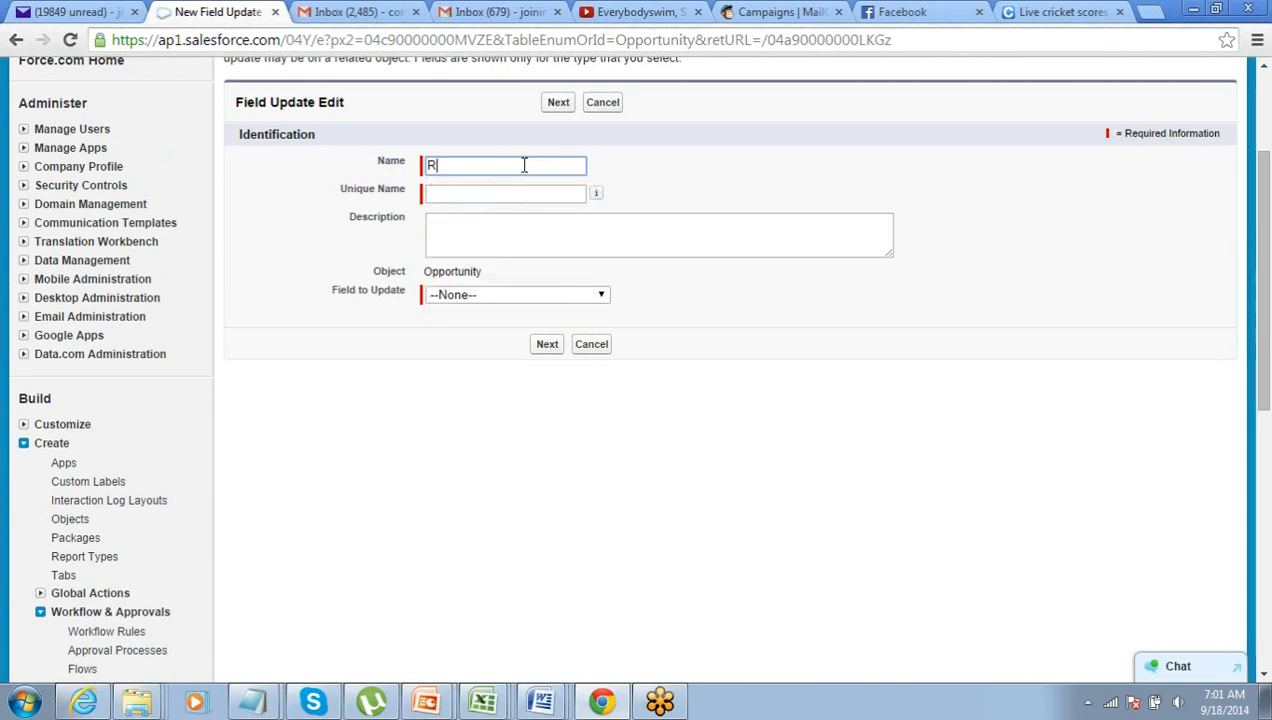
type("ejection")
key("Tab")
key("Tab")
key("Tab")
key("Tab")
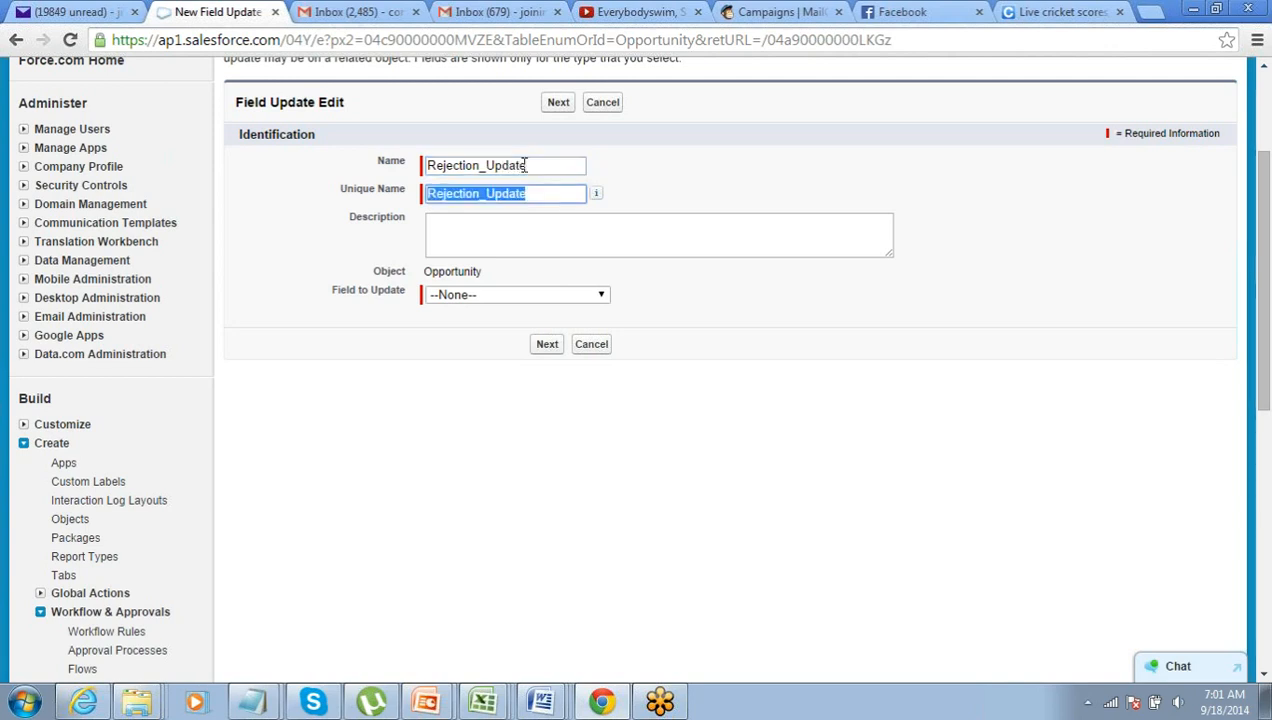
left_click(531, 298)
left_click(525, 523)
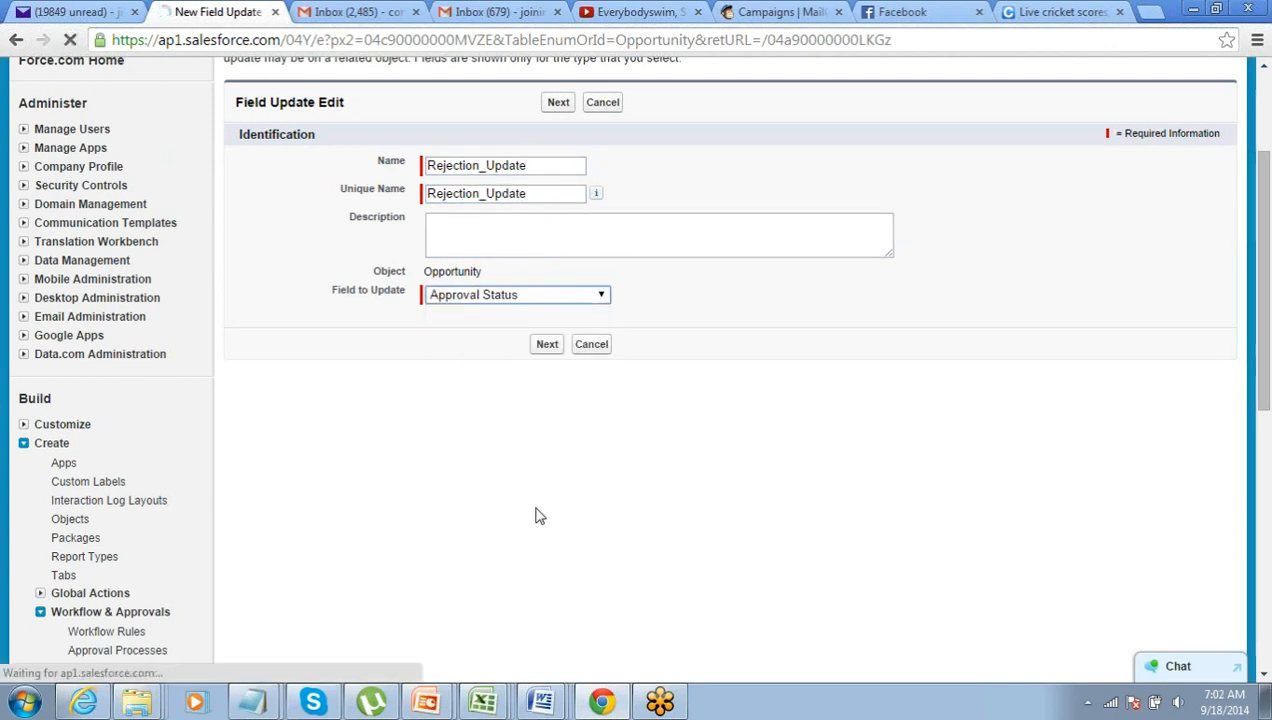
left_click(549, 346)
scroll(549, 360, "down", 4)
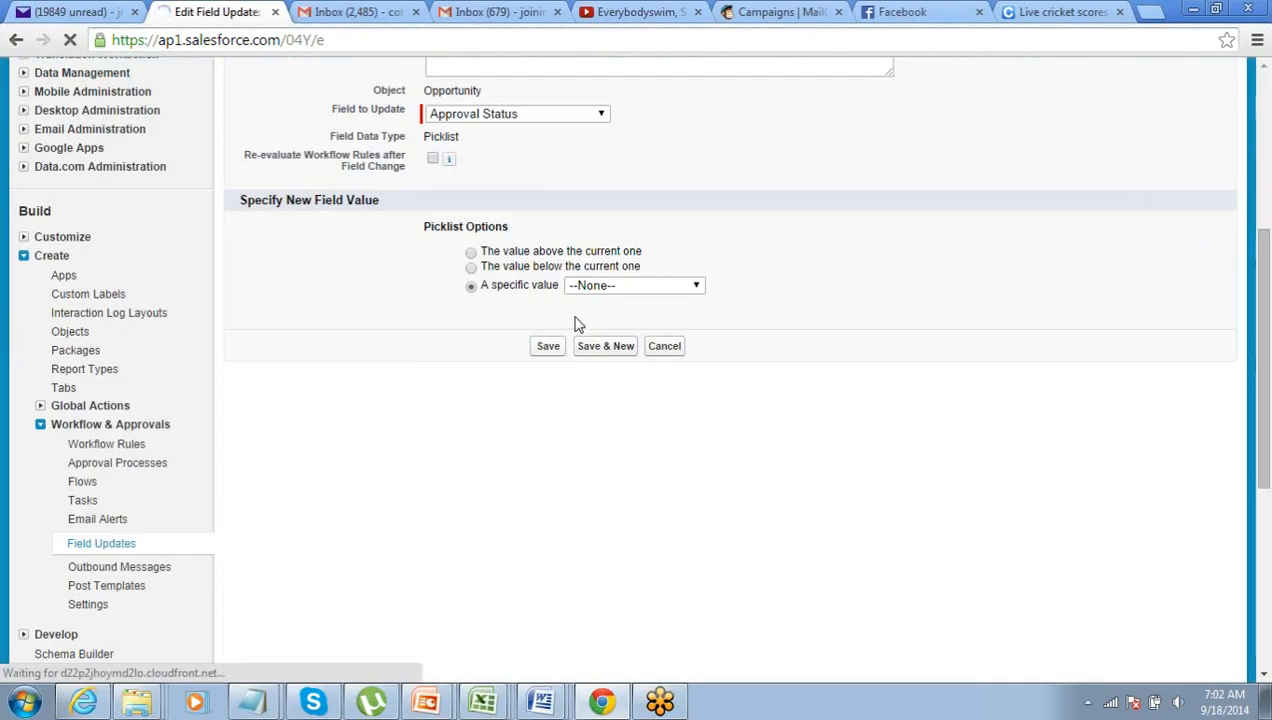
left_click(594, 288)
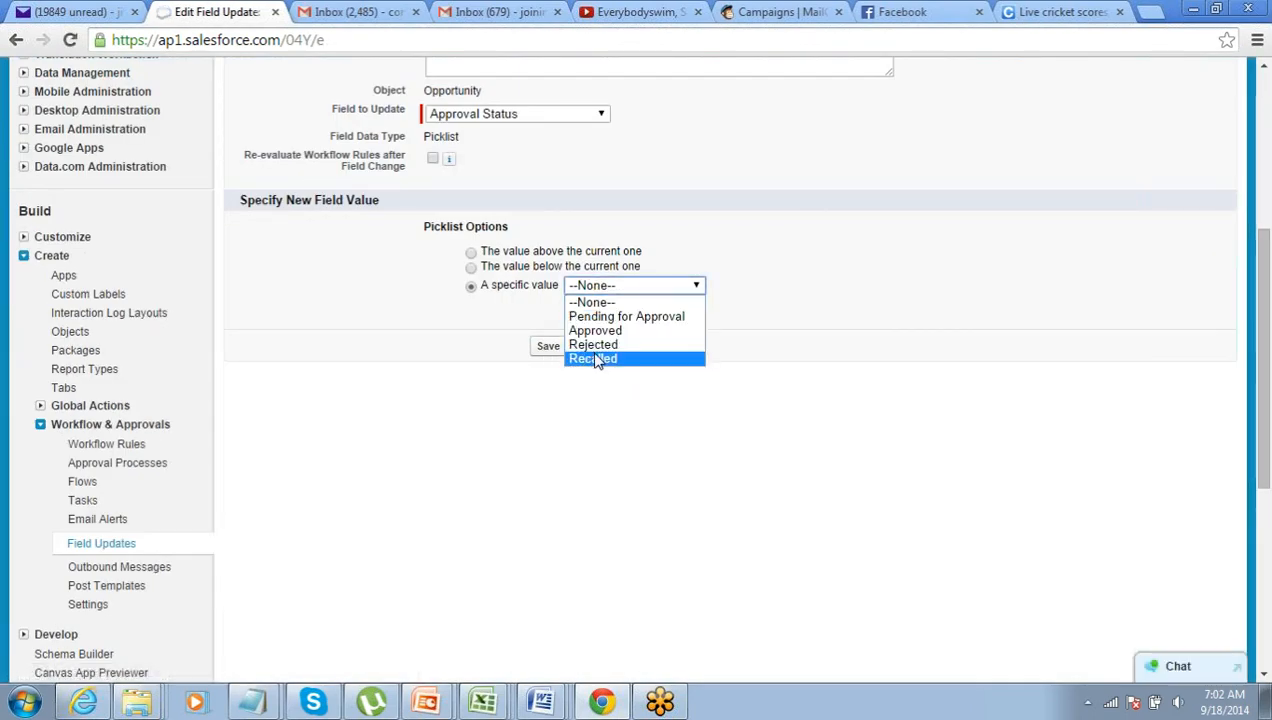
left_click(592, 344)
left_click(549, 348)
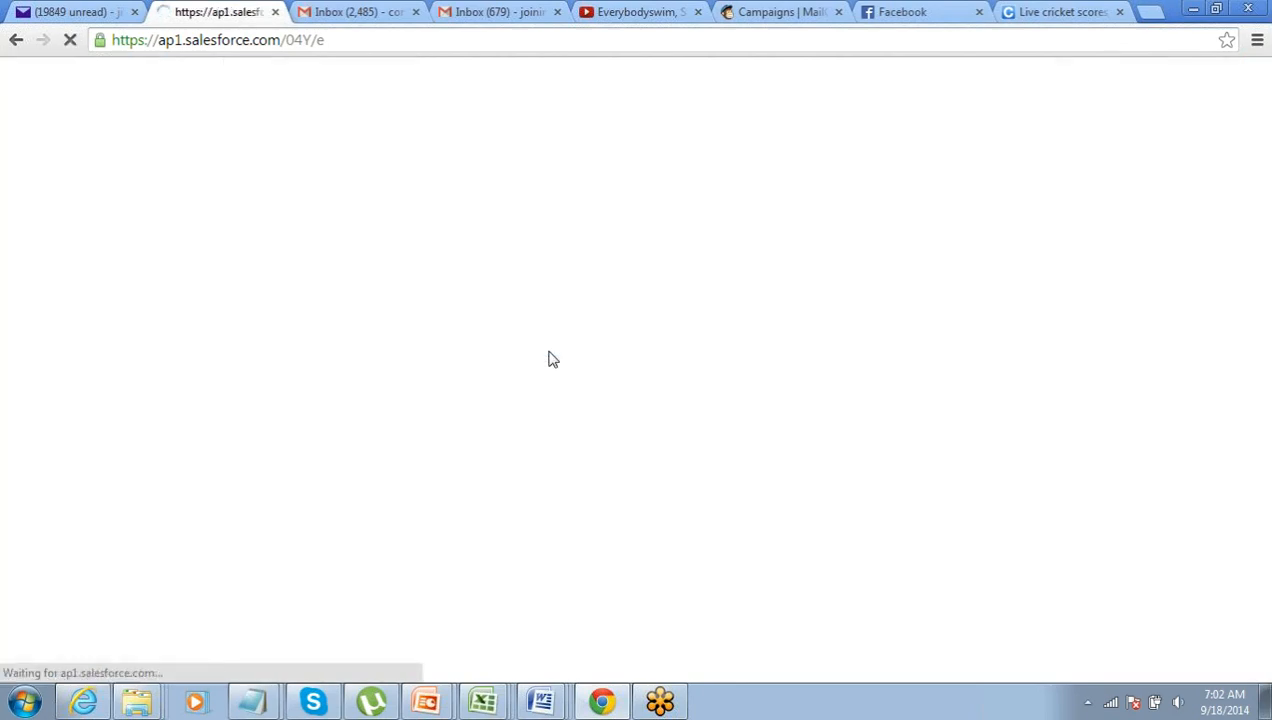
- Add a new field update under Recall Actions
scroll(549, 358, "down", 5)
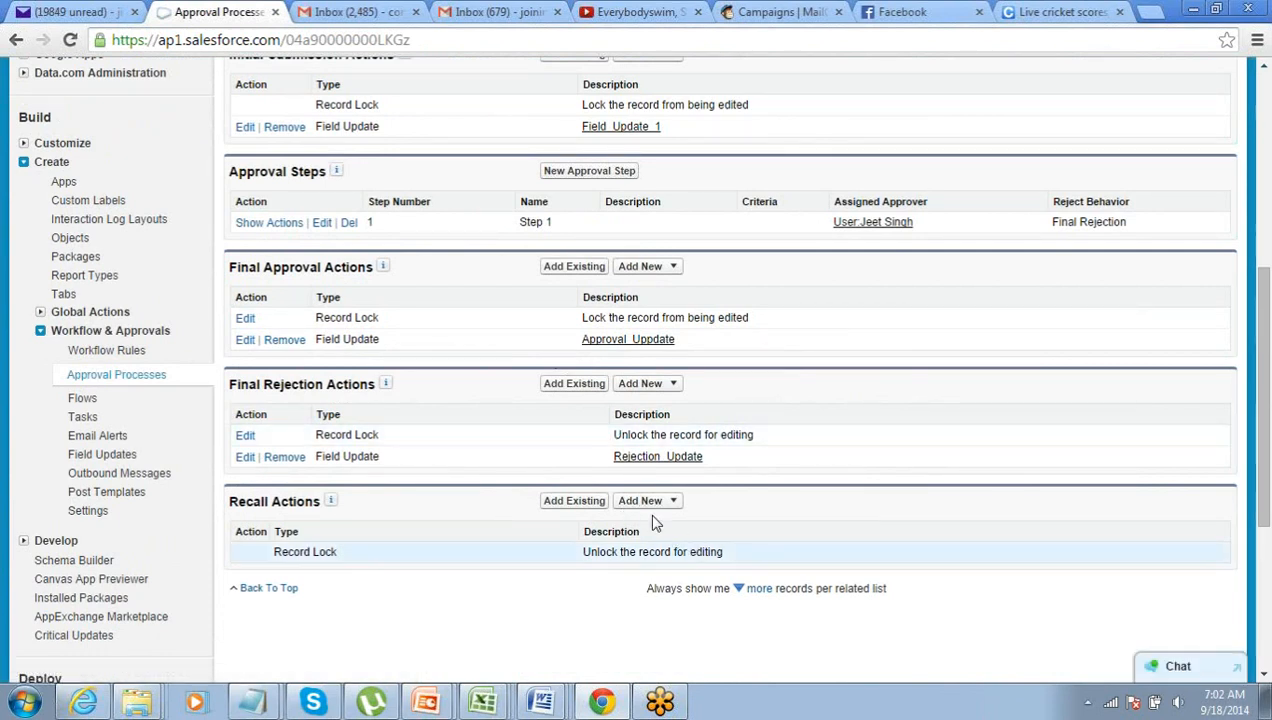
left_click(675, 502)
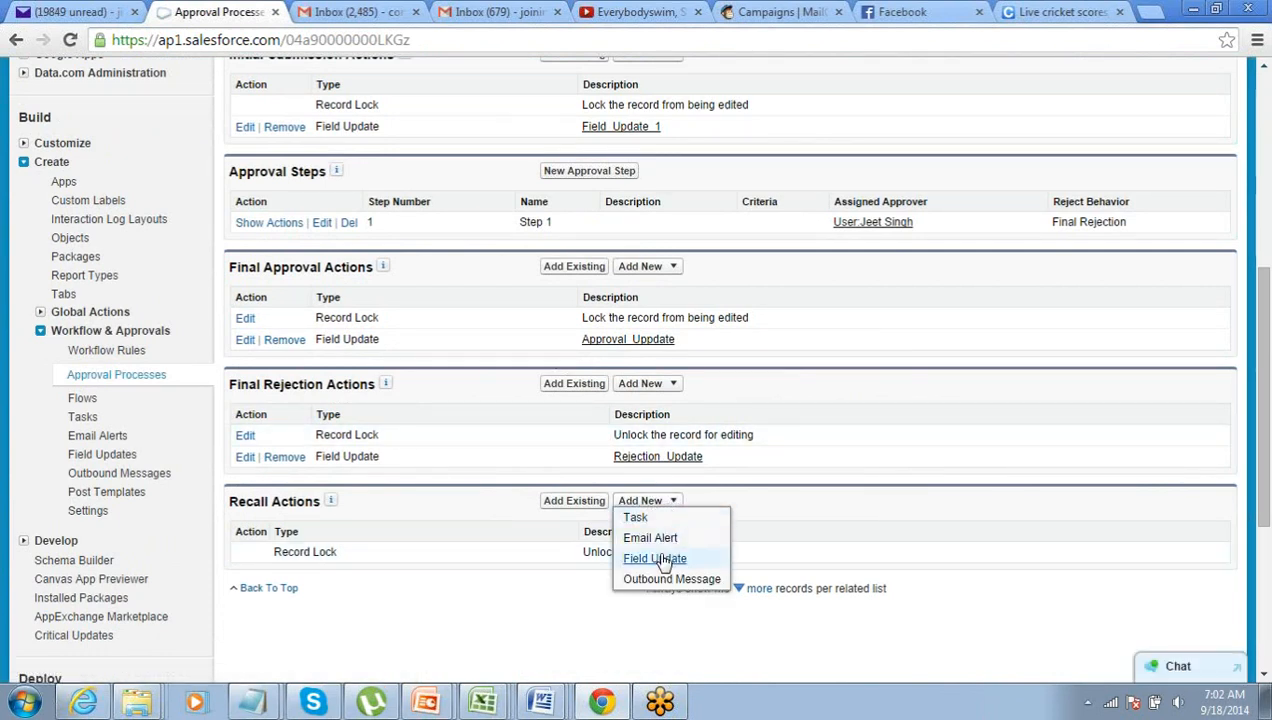
left_click(664, 560)
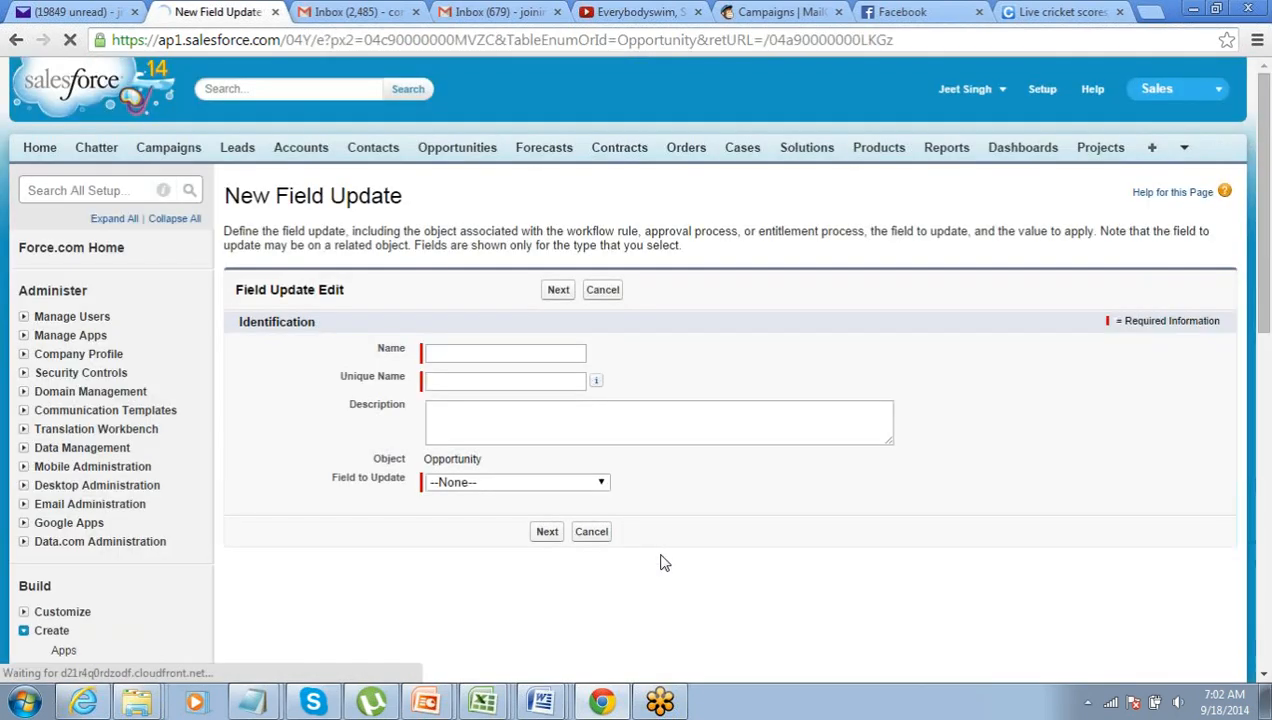
- Create field update 'RecallUpdate' setting Approval Status to Recalled, and save it
left_click(503, 353)
type("RecallUpdate")
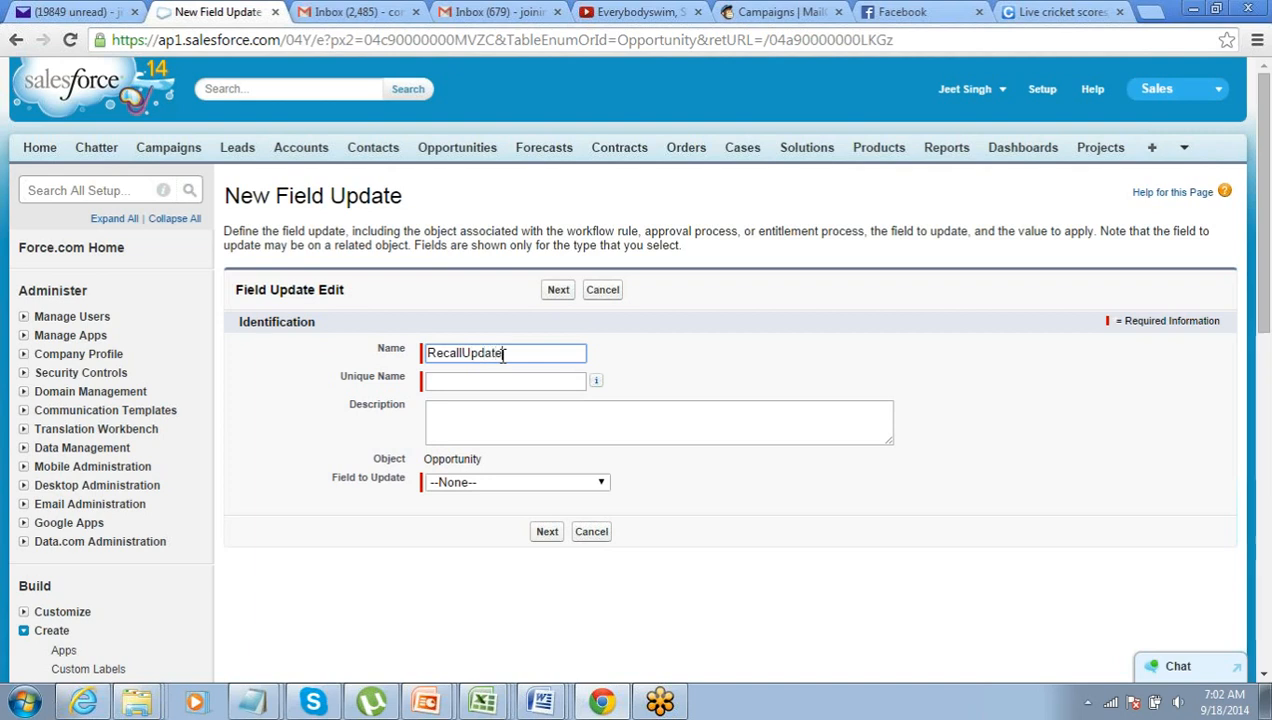
key("Tab")
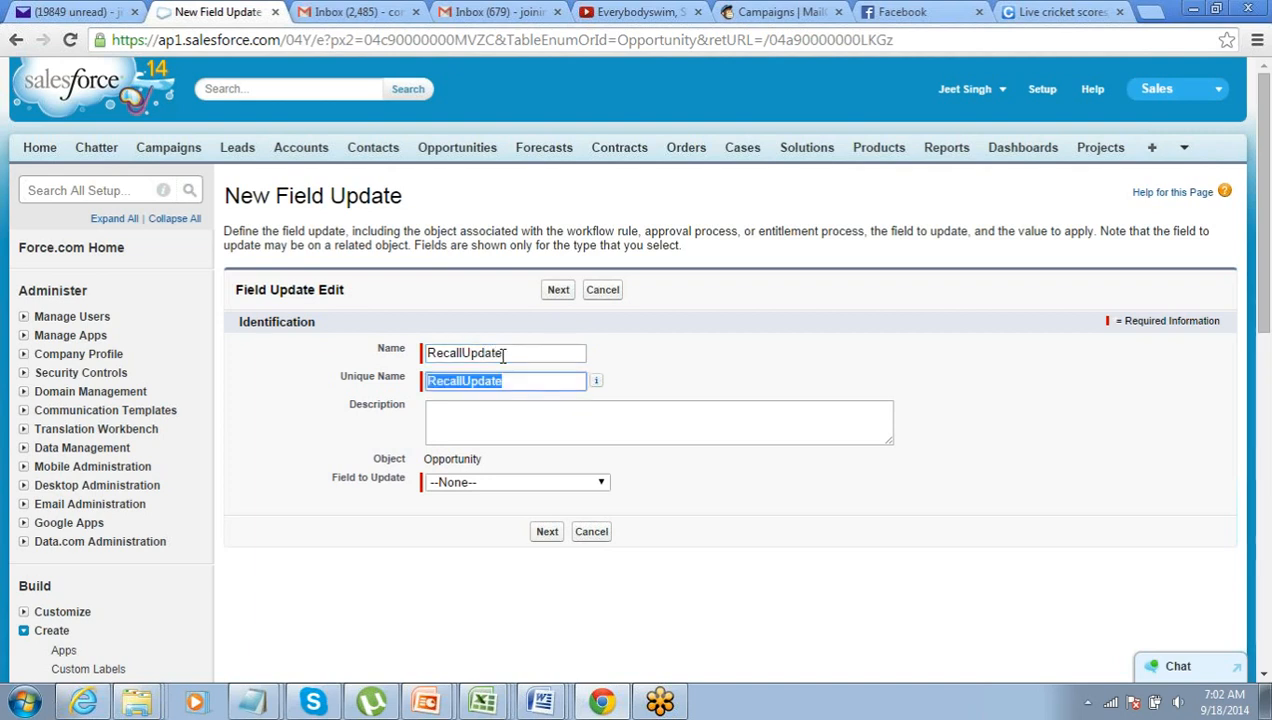
key("Tab")
key("Tab")
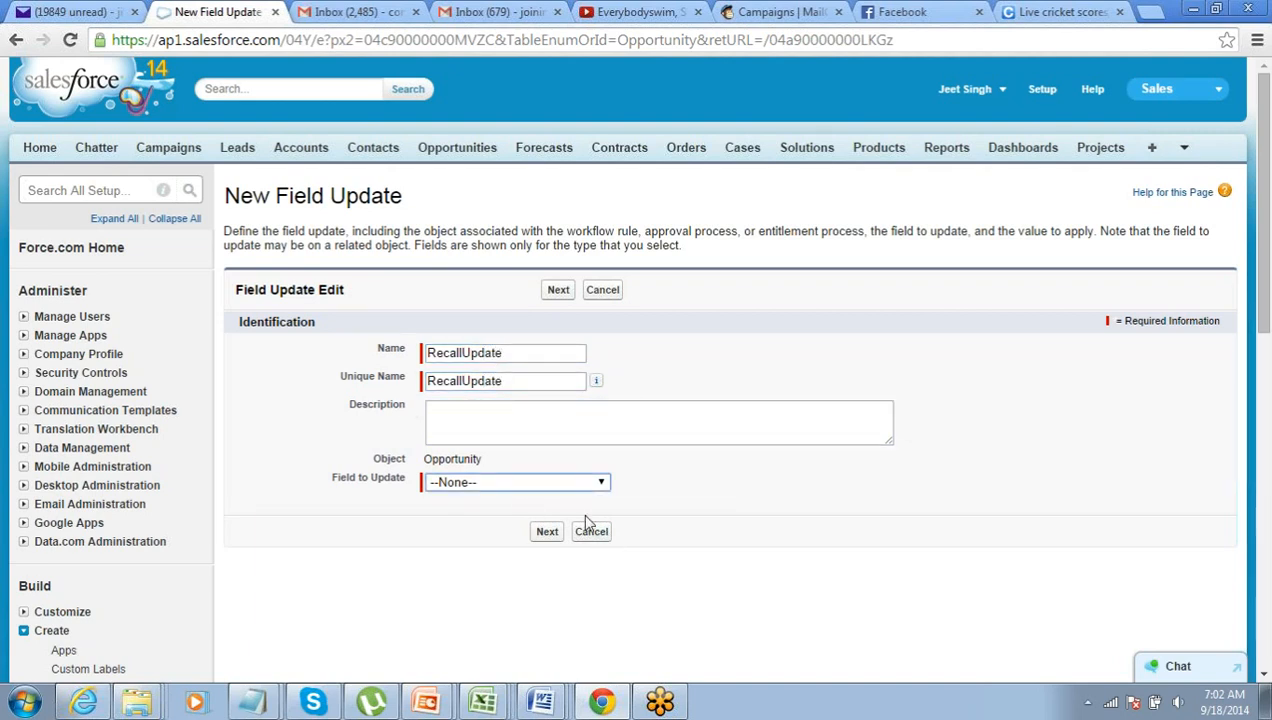
left_click(585, 487)
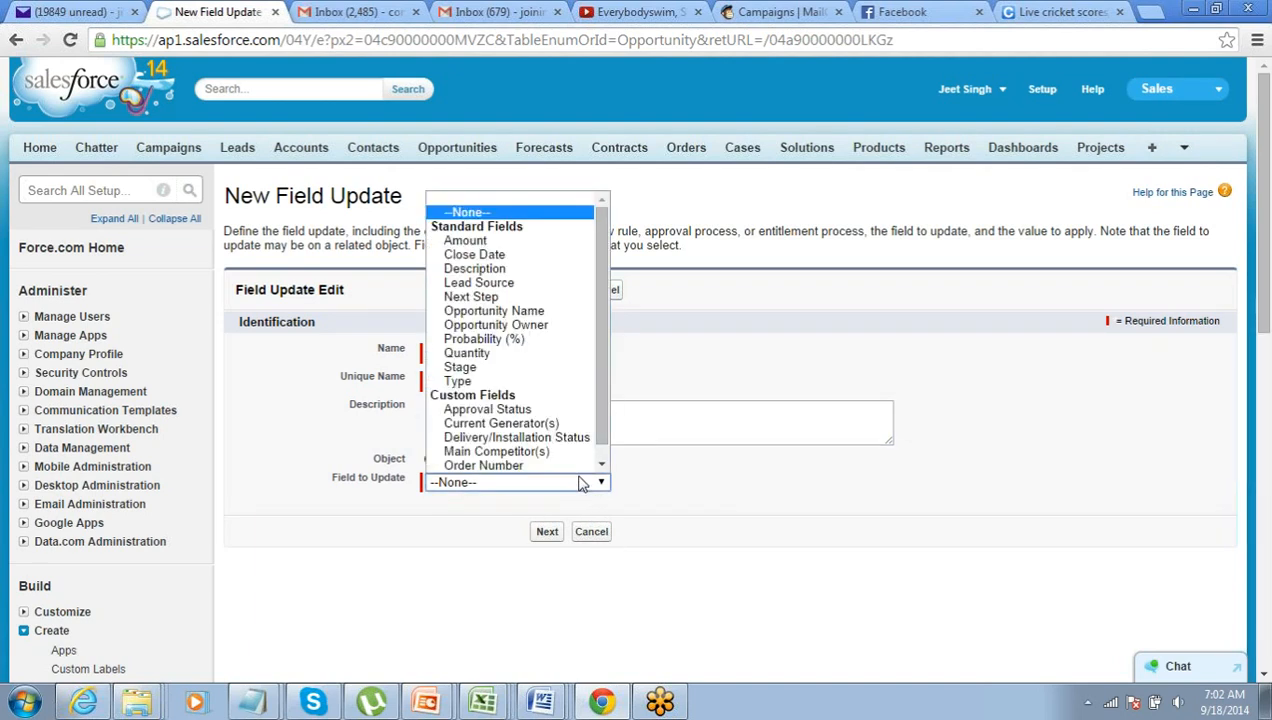
left_click(560, 407)
scroll(596, 484, "down", 4)
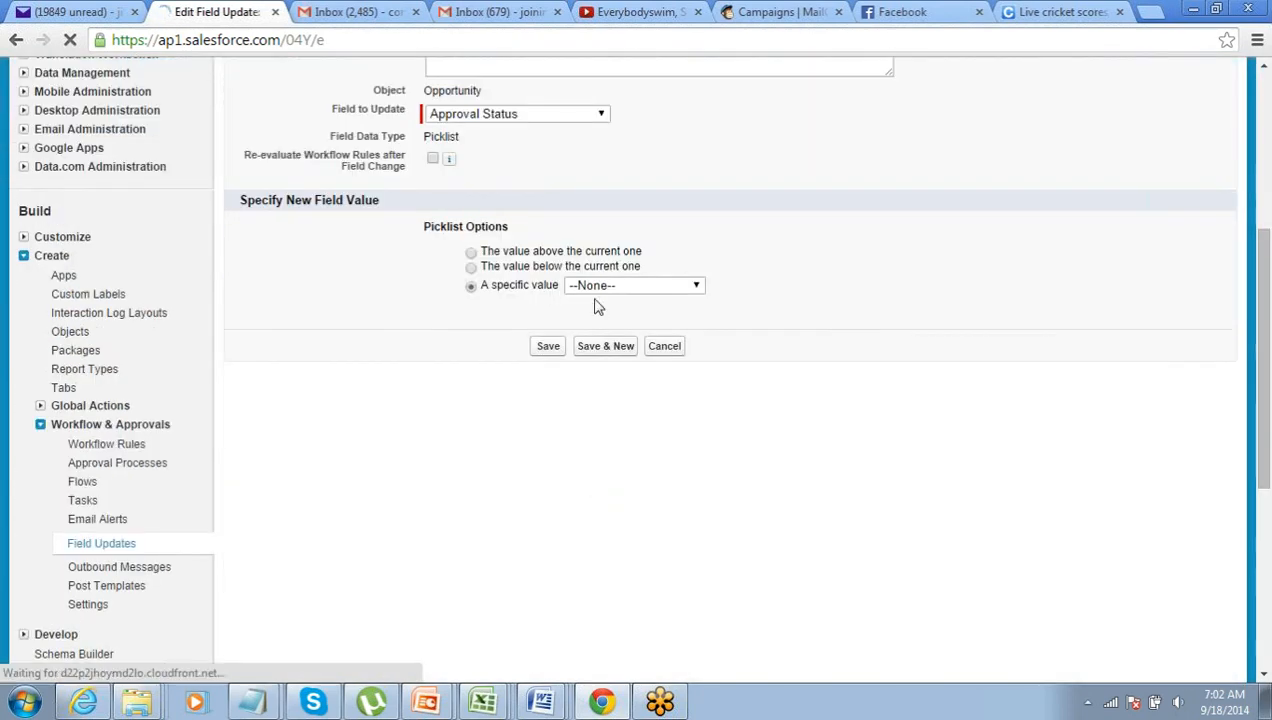
left_click(594, 286)
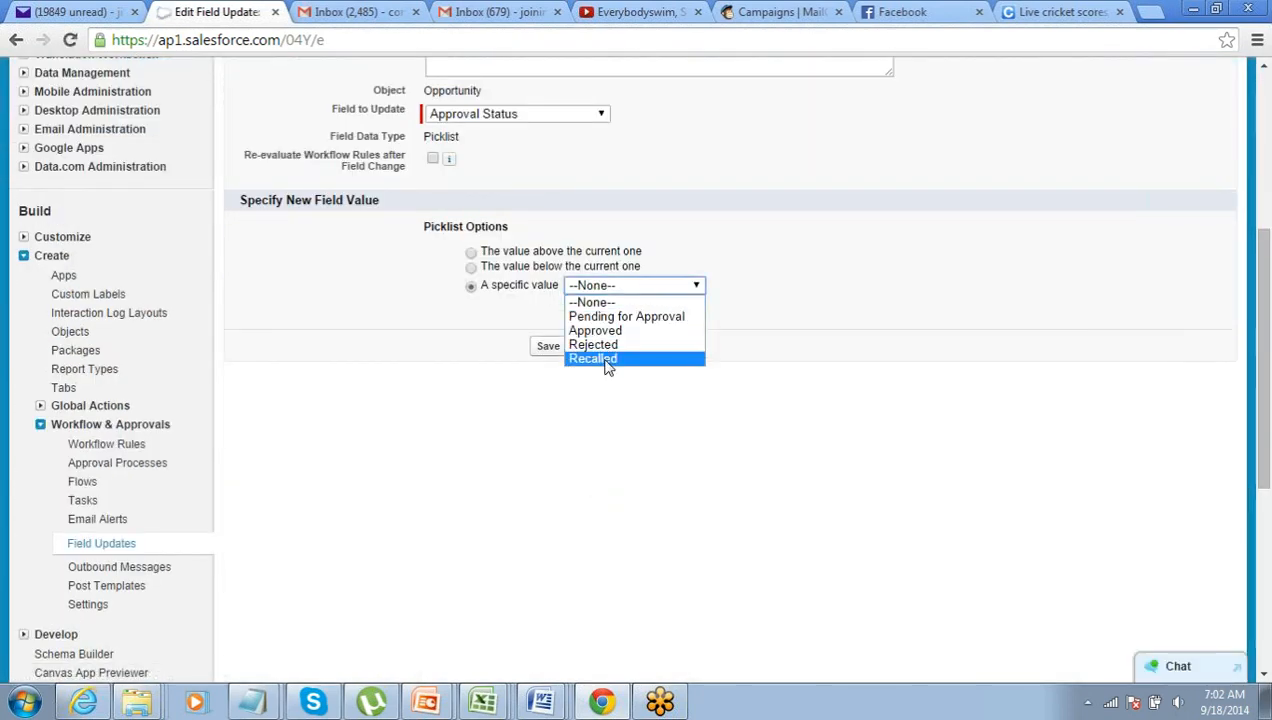
left_click(603, 365)
left_click(555, 350)
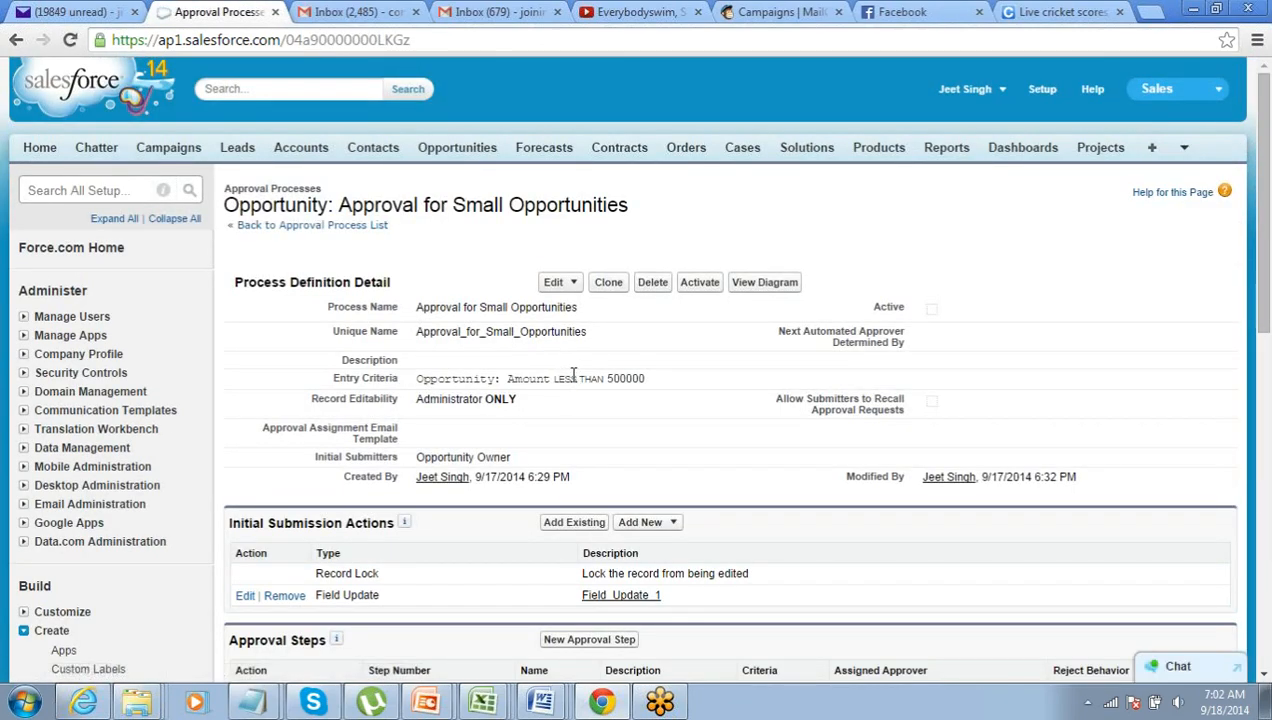
scroll(572, 382, "down", 1)
scroll(572, 382, "down", 2)
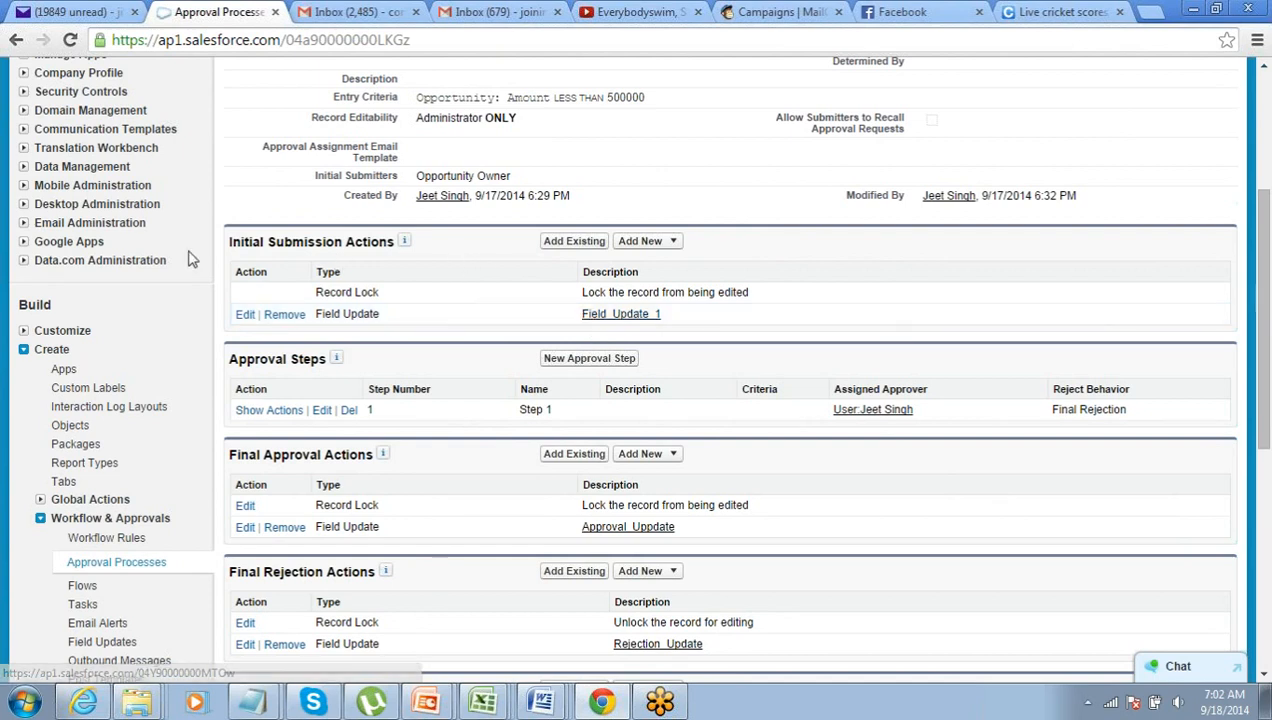
left_click_drag(235, 243, 284, 243)
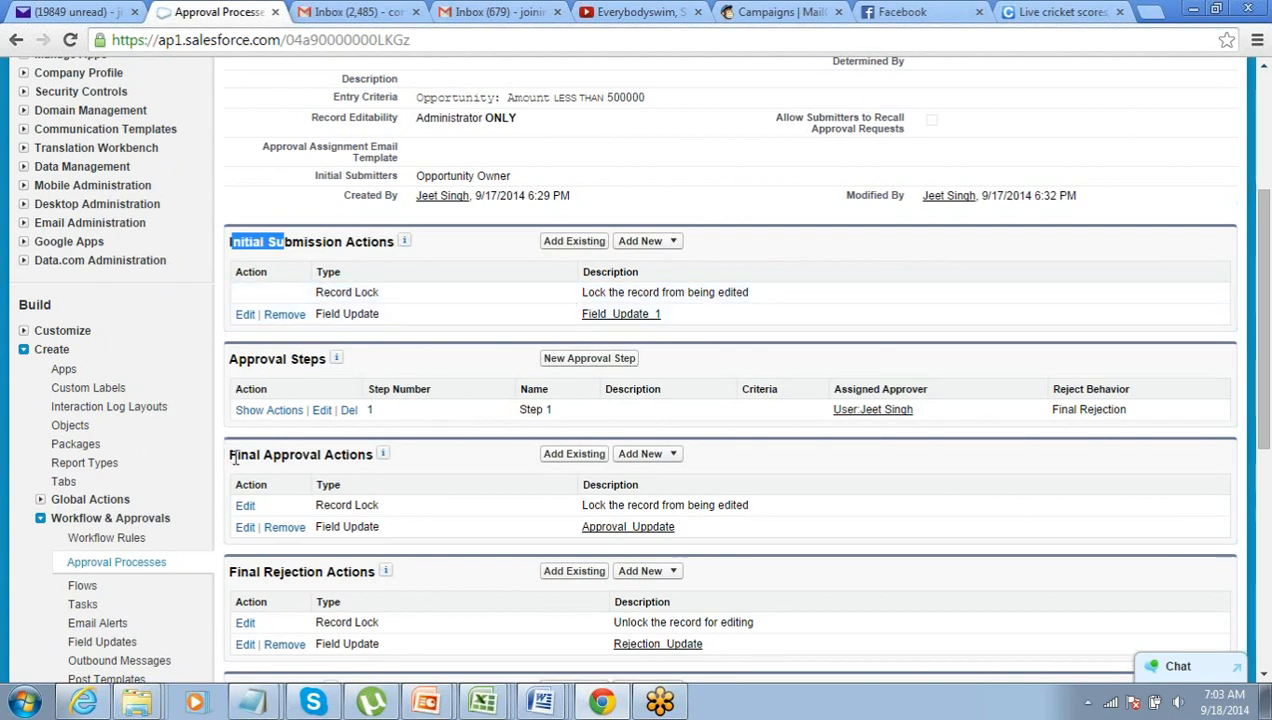
left_click_drag(230, 455, 340, 457)
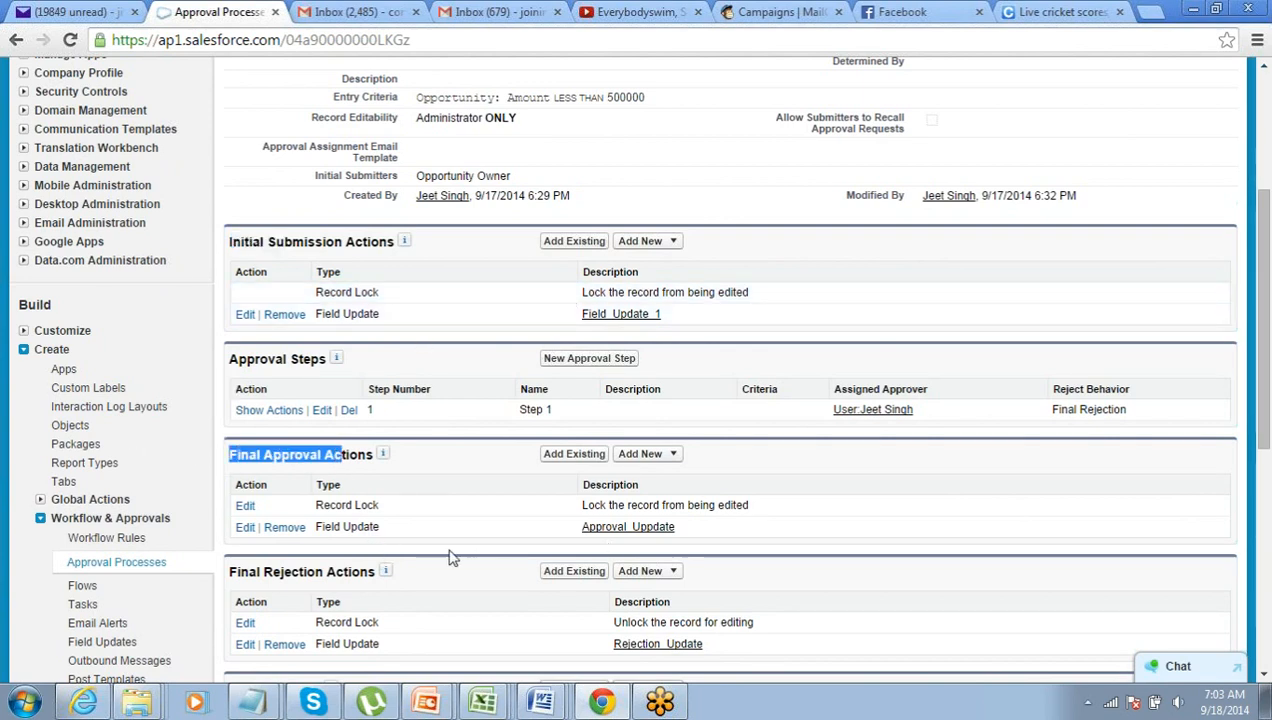
scroll(454, 558, "down", 1)
left_click_drag(236, 482, 346, 479)
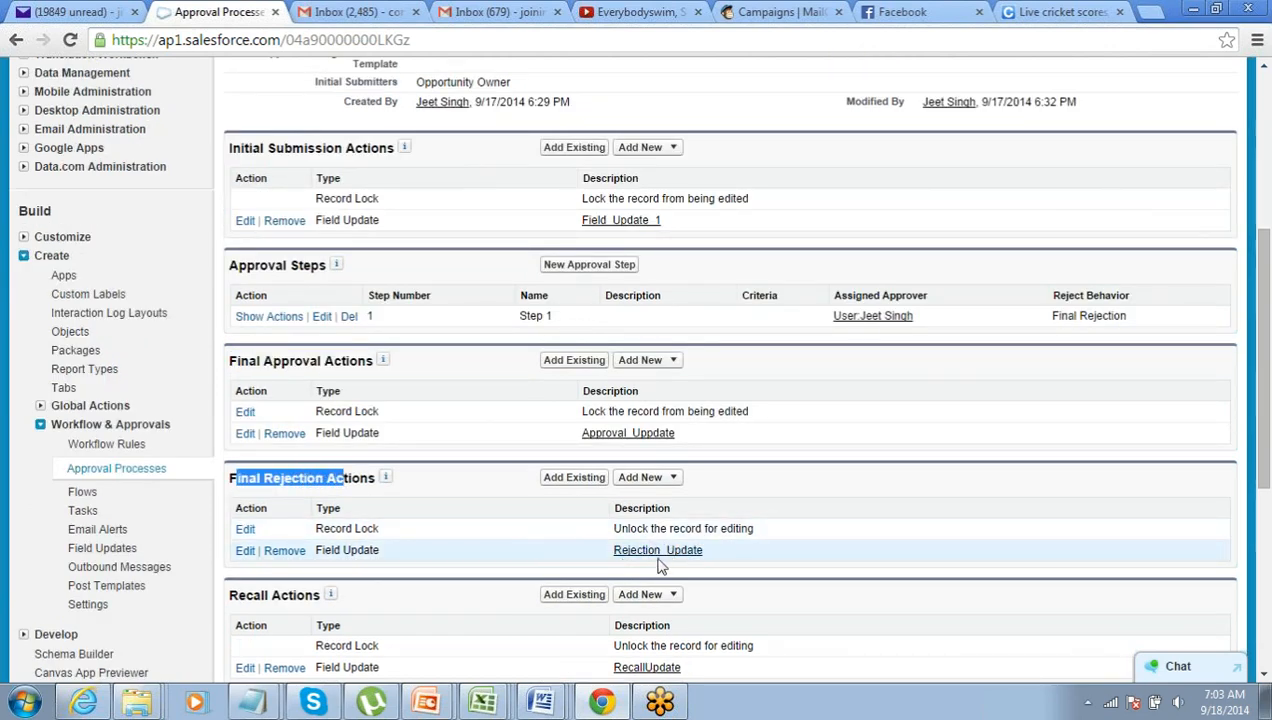
scroll(488, 564, "down", 1)
scroll(488, 564, "down", 1)
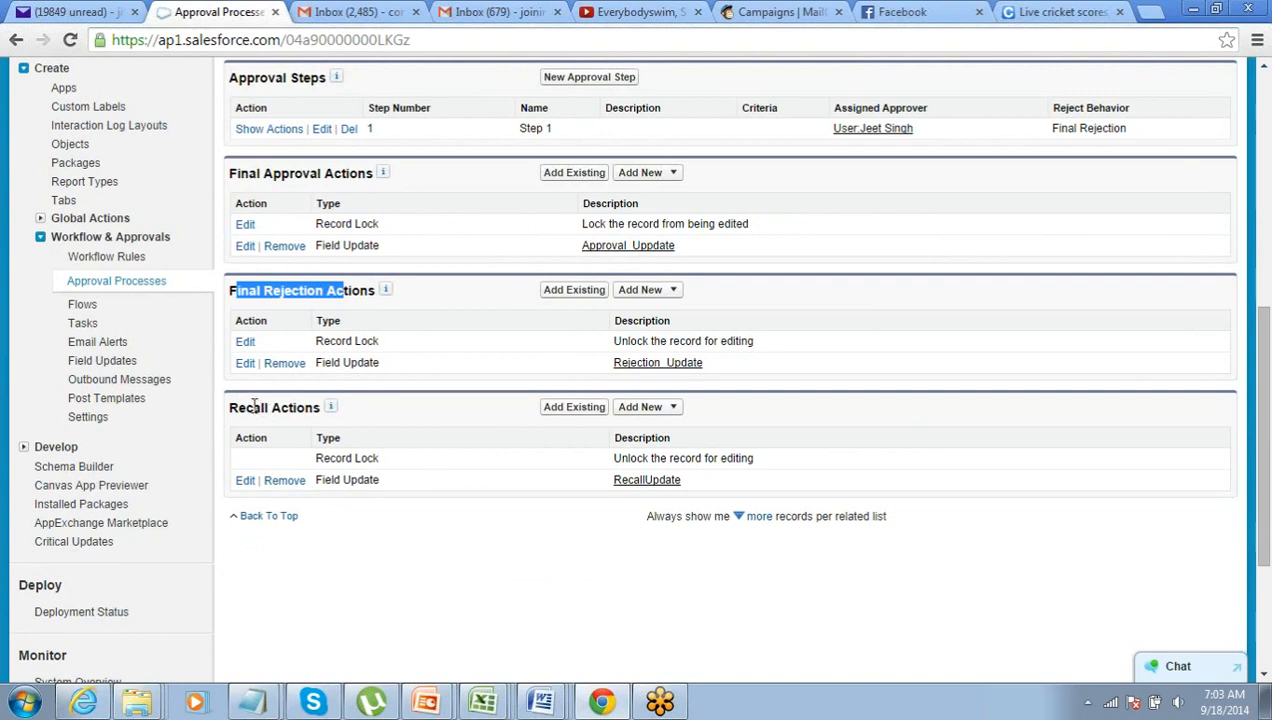
left_click_drag(254, 405, 283, 409)
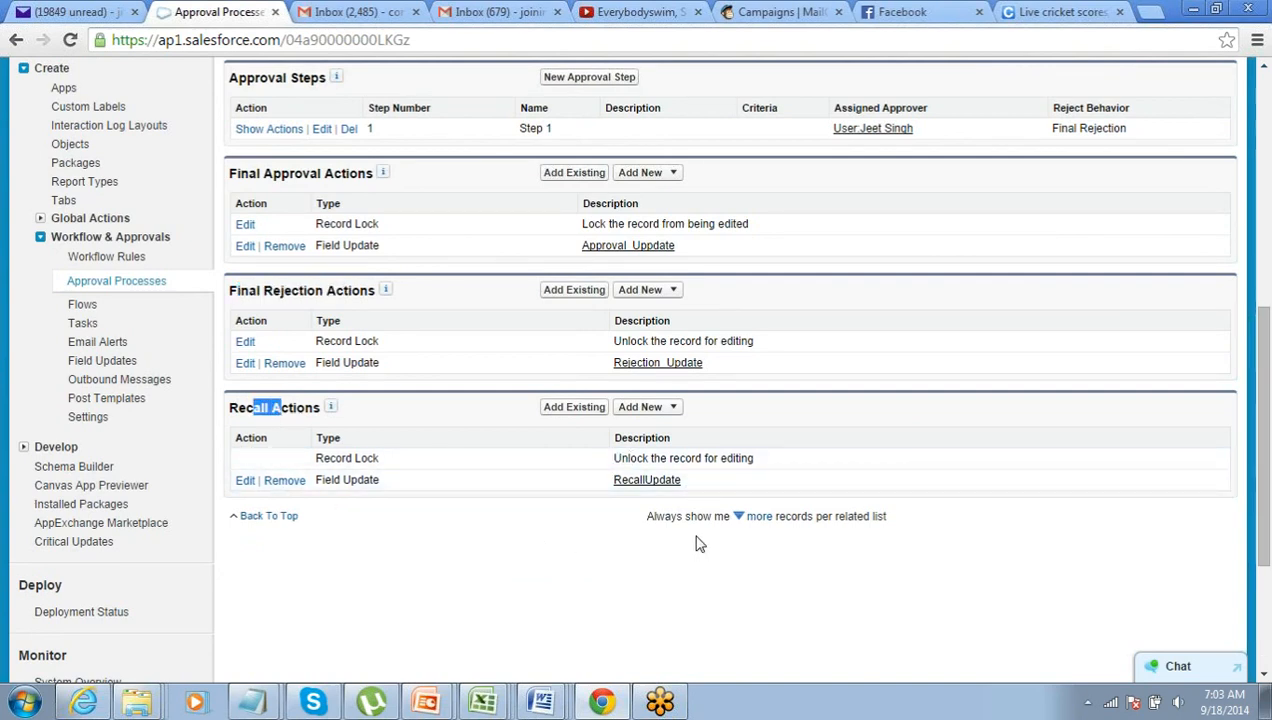
scroll(699, 543, "up", 6)
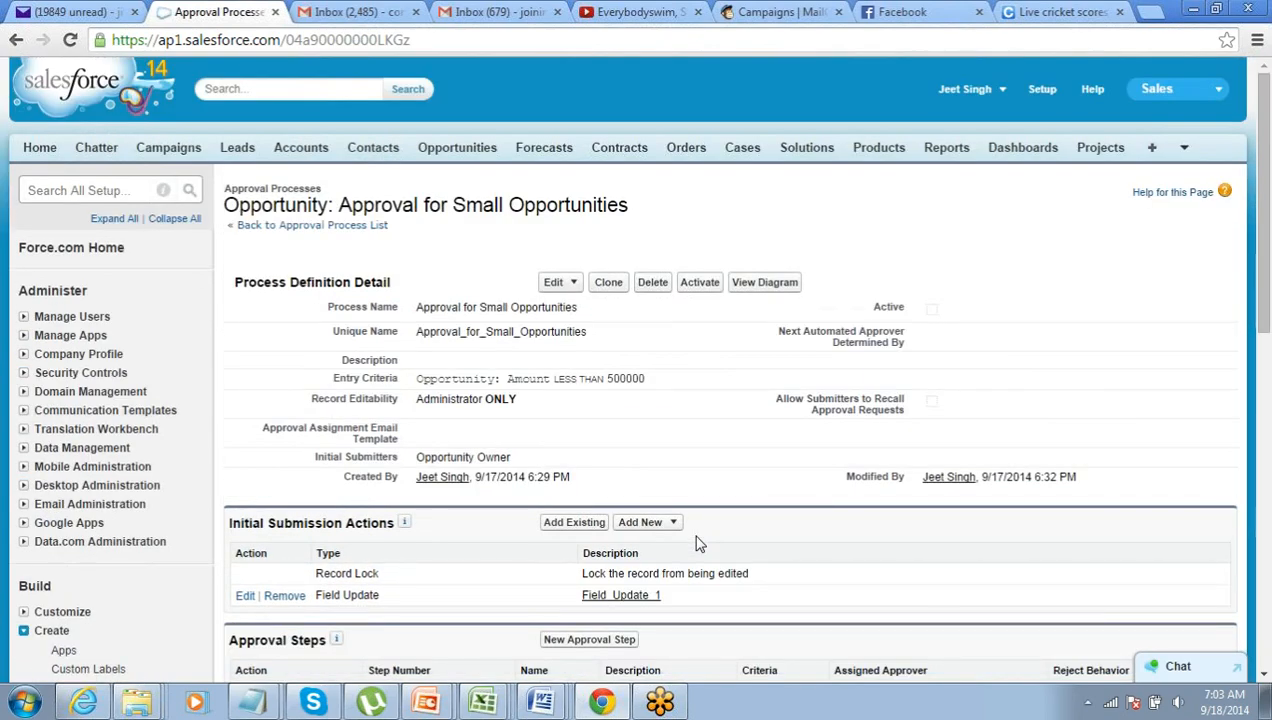
scroll(699, 543, "down", 5)
scroll(699, 543, "up", 2)
scroll(699, 543, "down", 2)
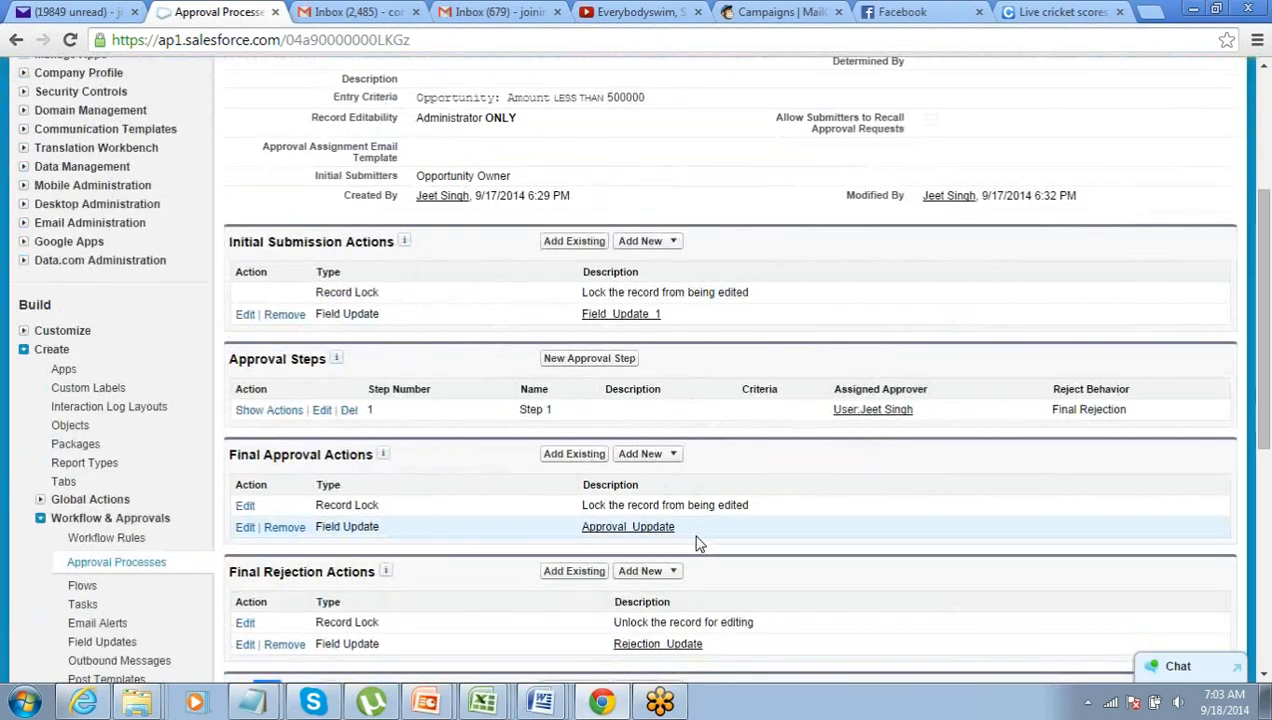
scroll(699, 543, "up", 3)
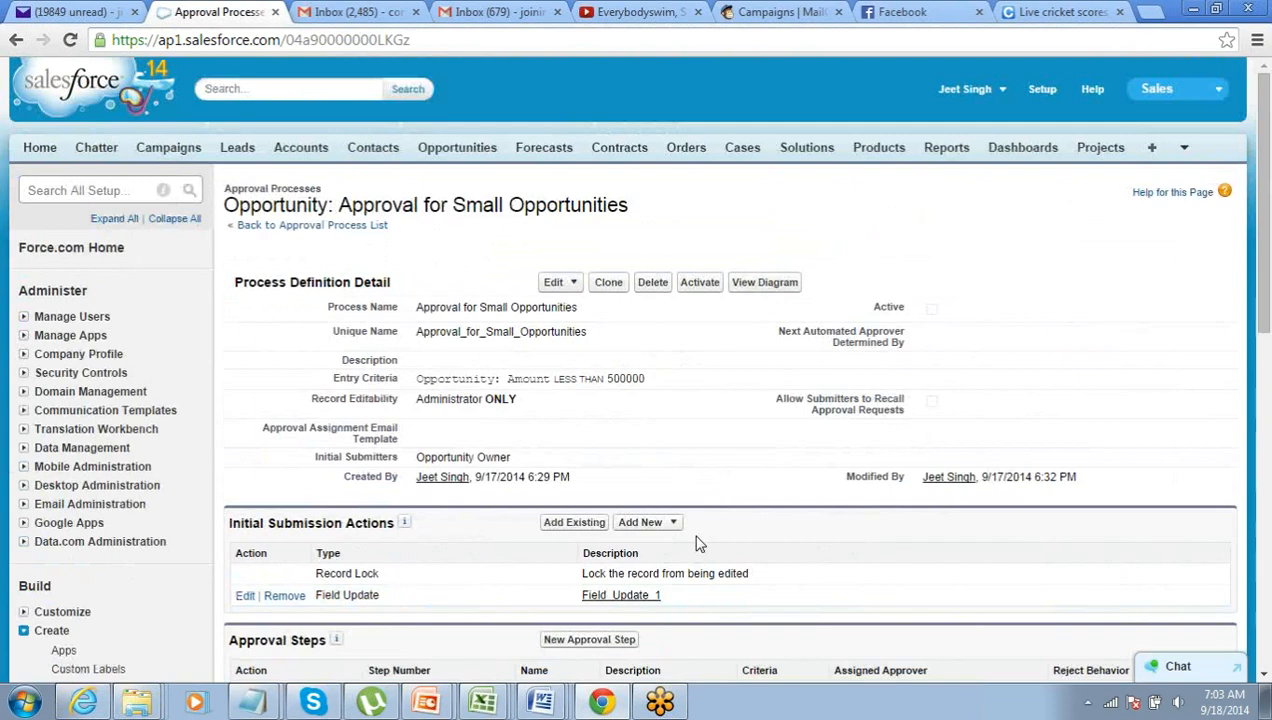
- Open the approval process diagram in its own window
left_click(763, 284)
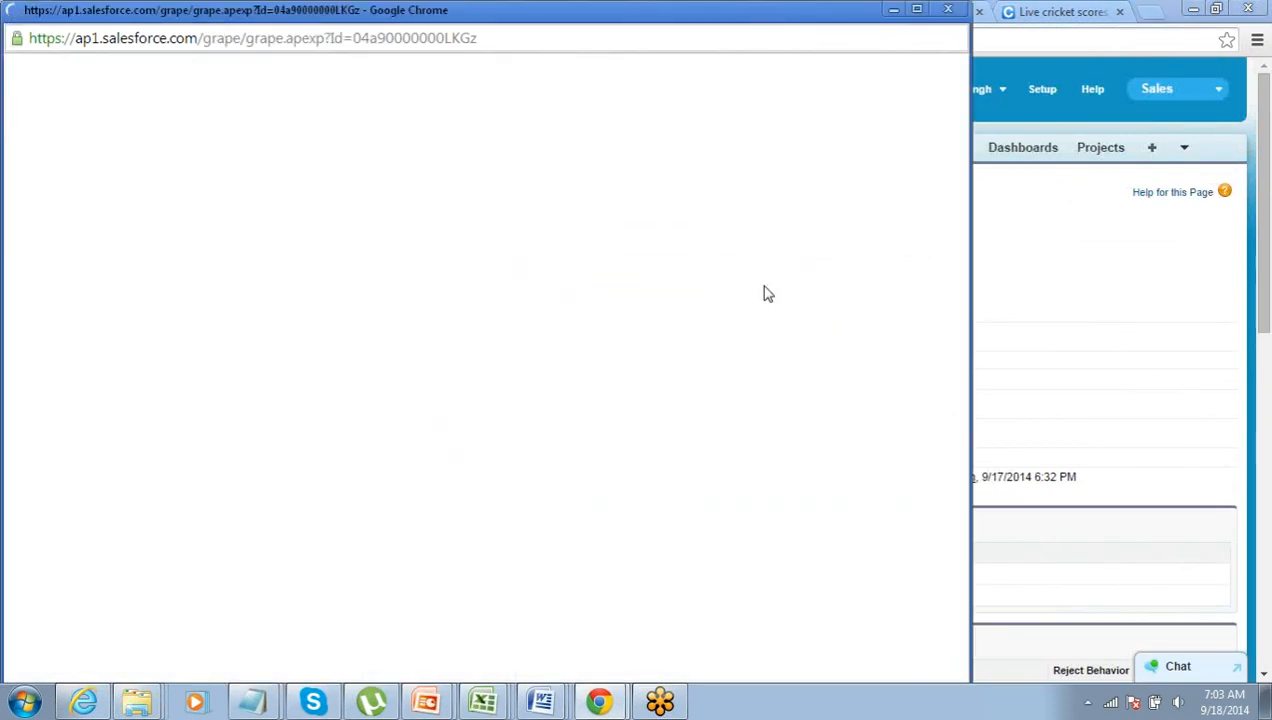
left_click(947, 13)
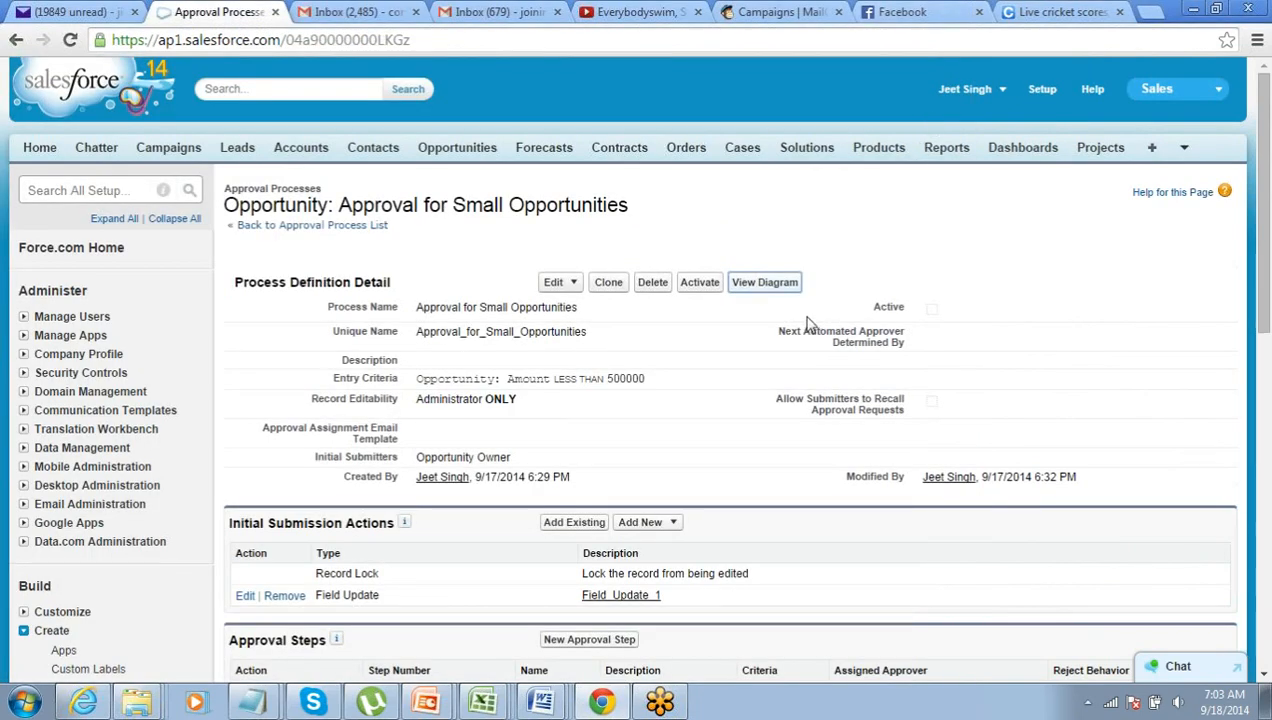
left_click(764, 282)
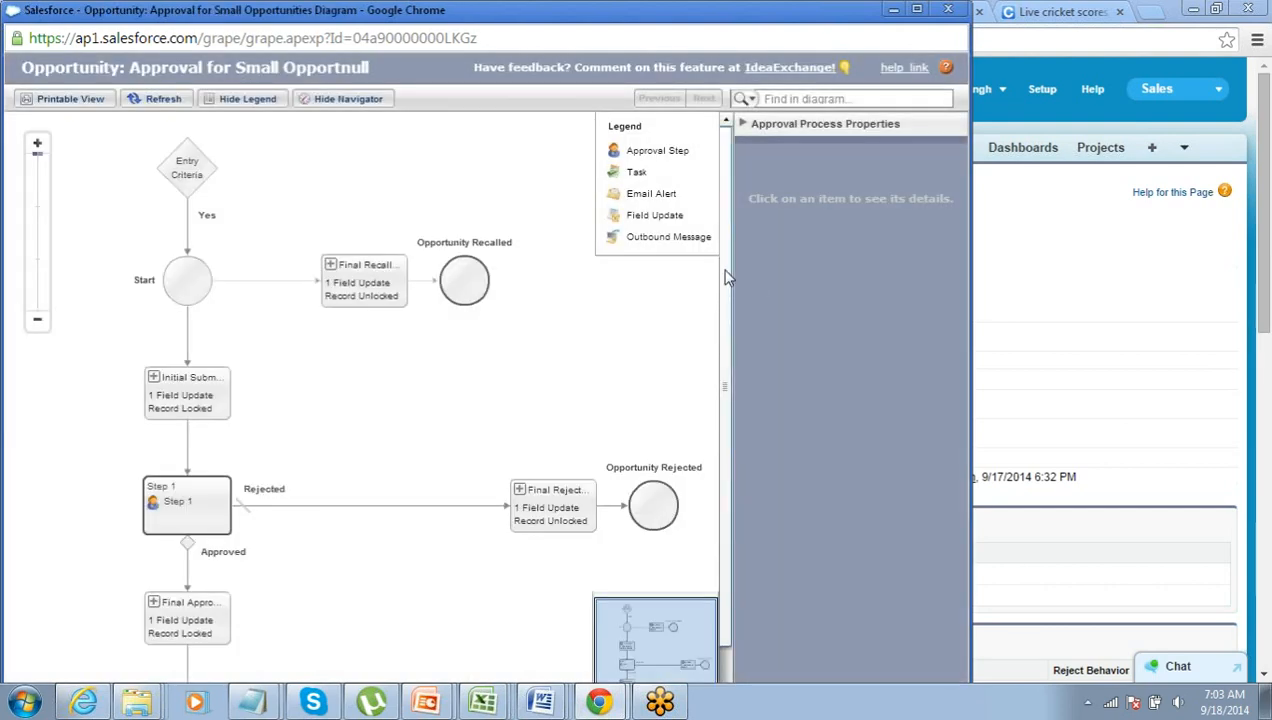
scroll(721, 325, "down", 2)
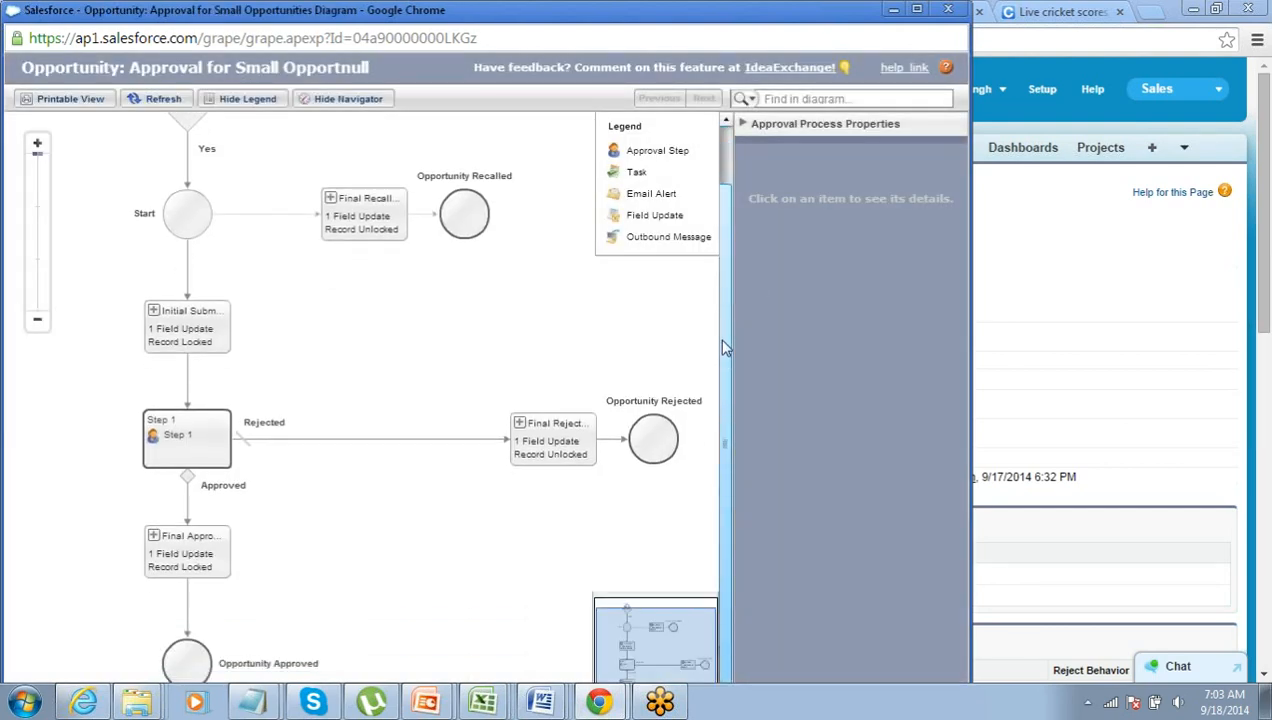
scroll(725, 347, "up", 2)
scroll(725, 388, "down", 2)
scroll(726, 343, "up", 2)
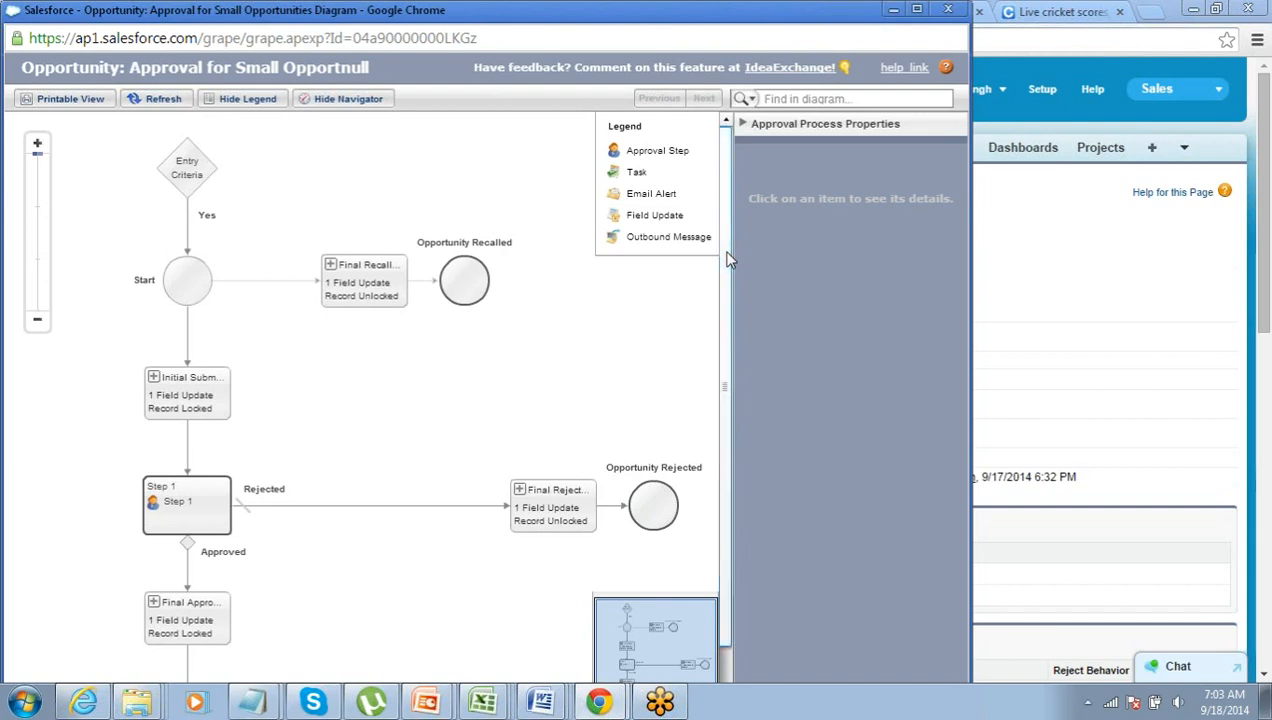
- Inspect the Entry Criteria, Final Recall and Initial Submission nodes of the diagram
left_click(193, 181)
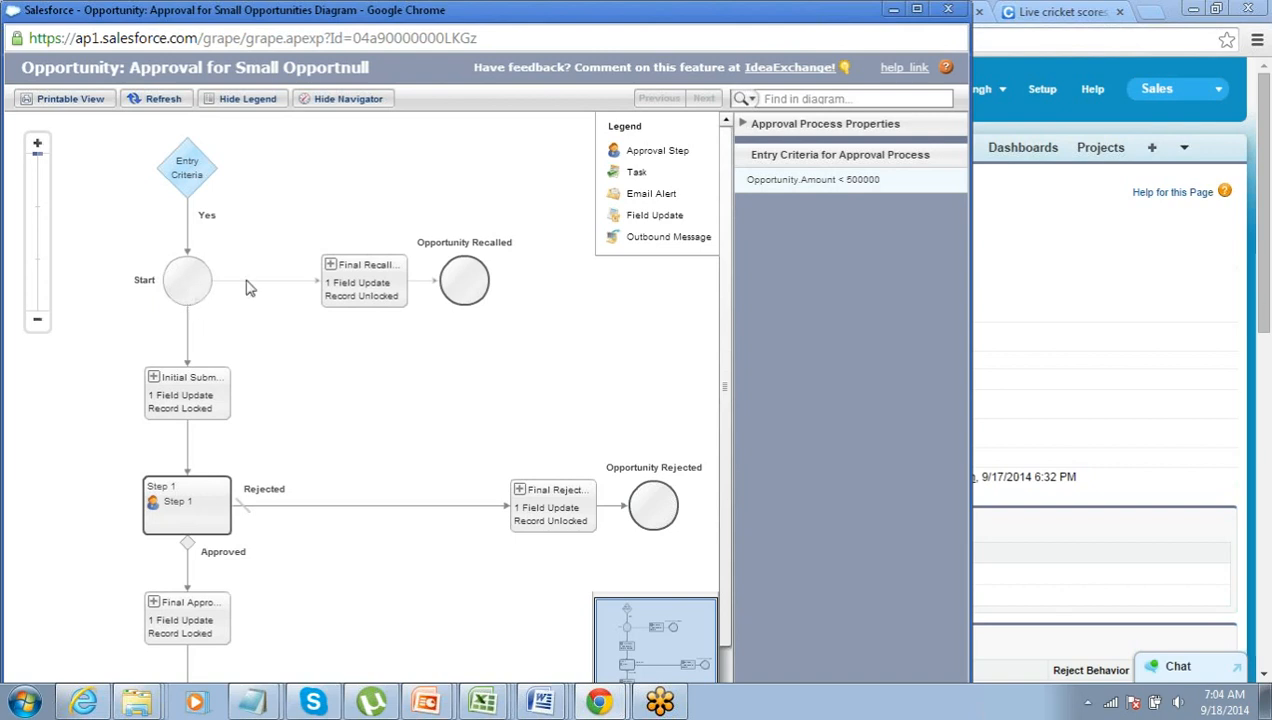
left_click(401, 284)
left_click(196, 400)
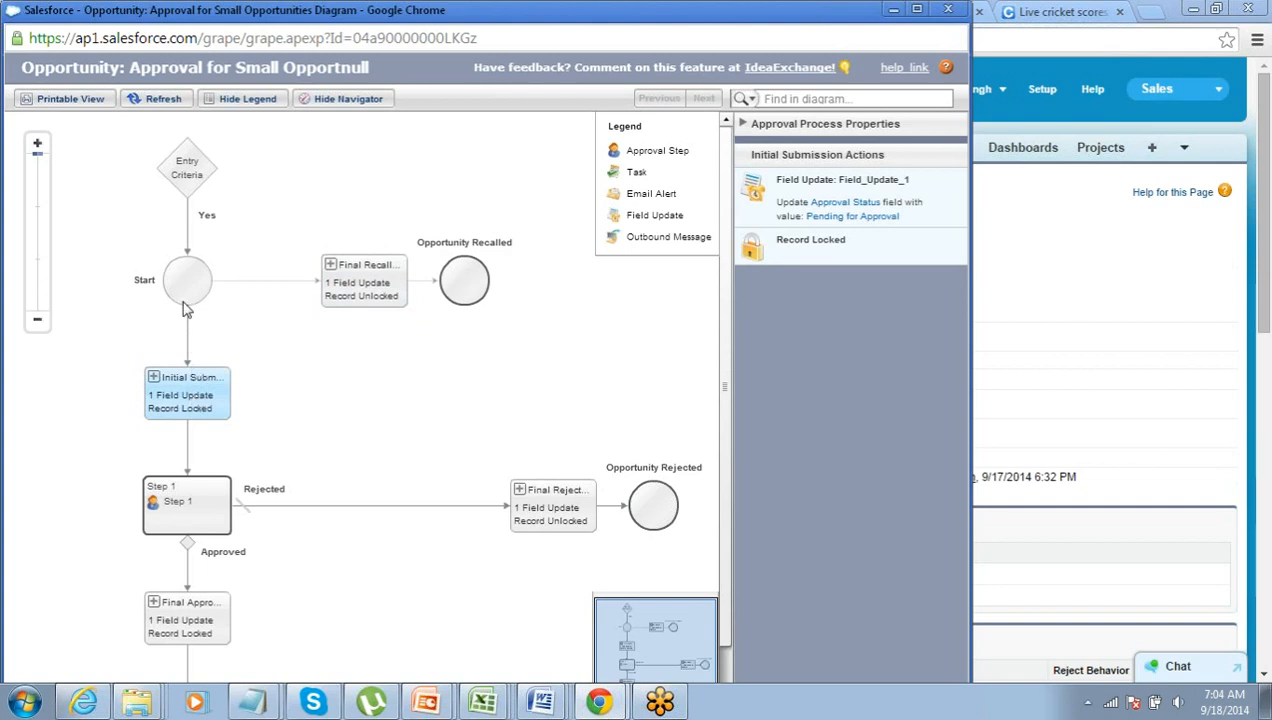
left_click(404, 292)
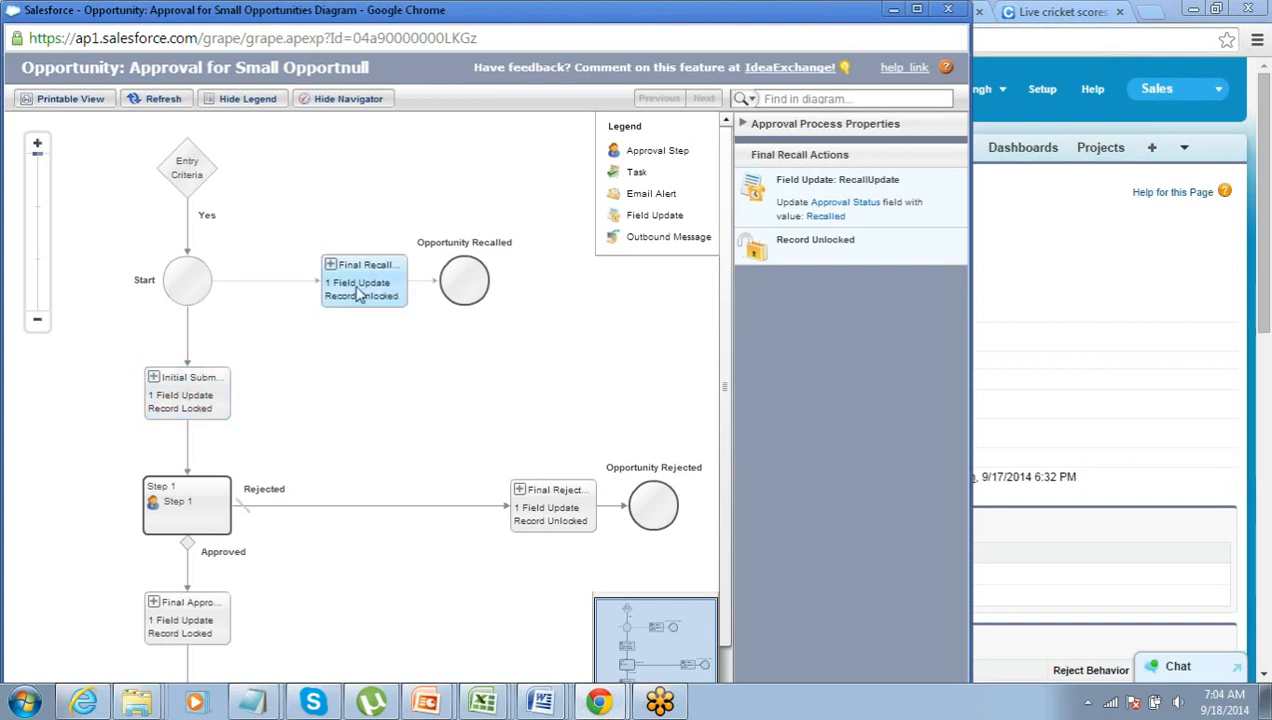
left_click(194, 412)
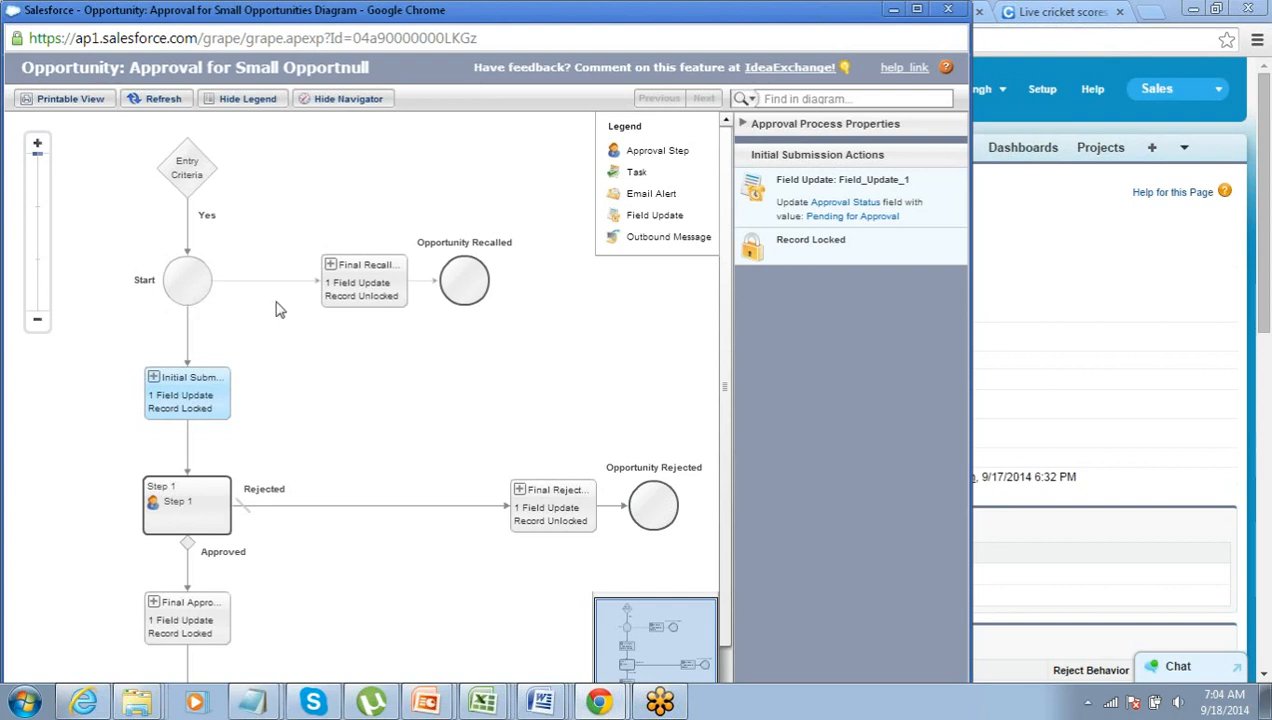
left_click(342, 298)
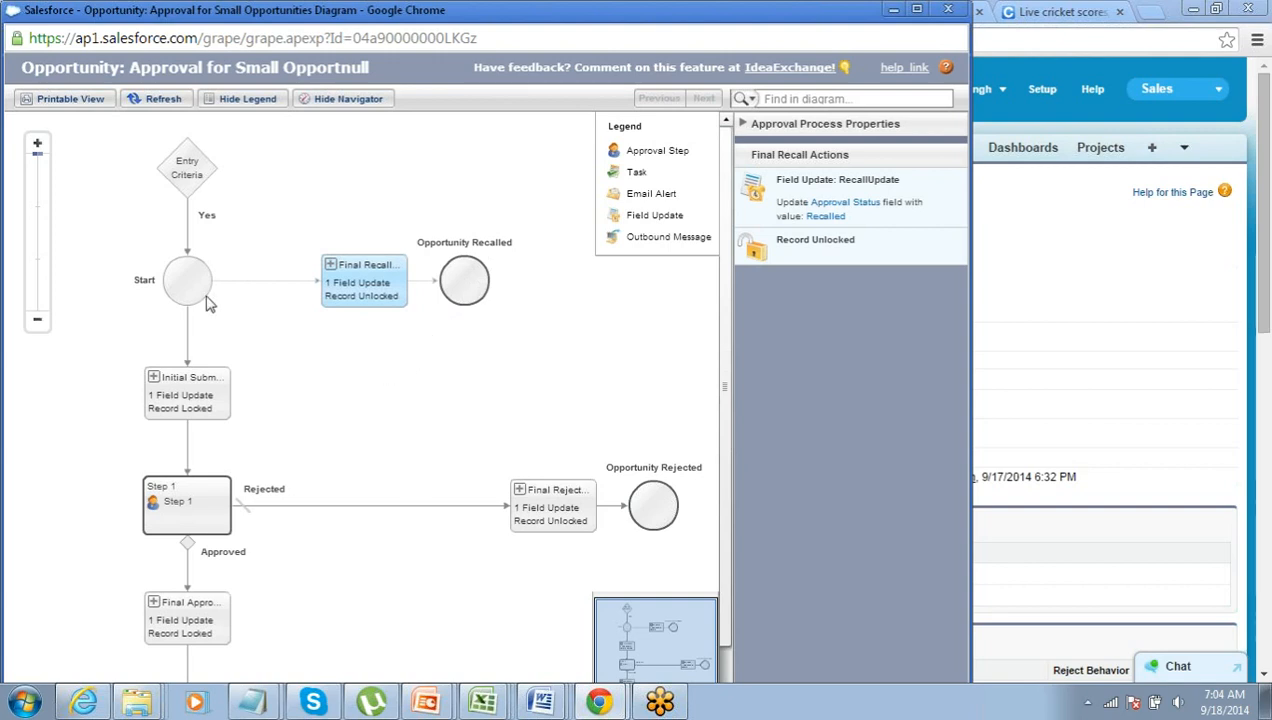
left_click(176, 410)
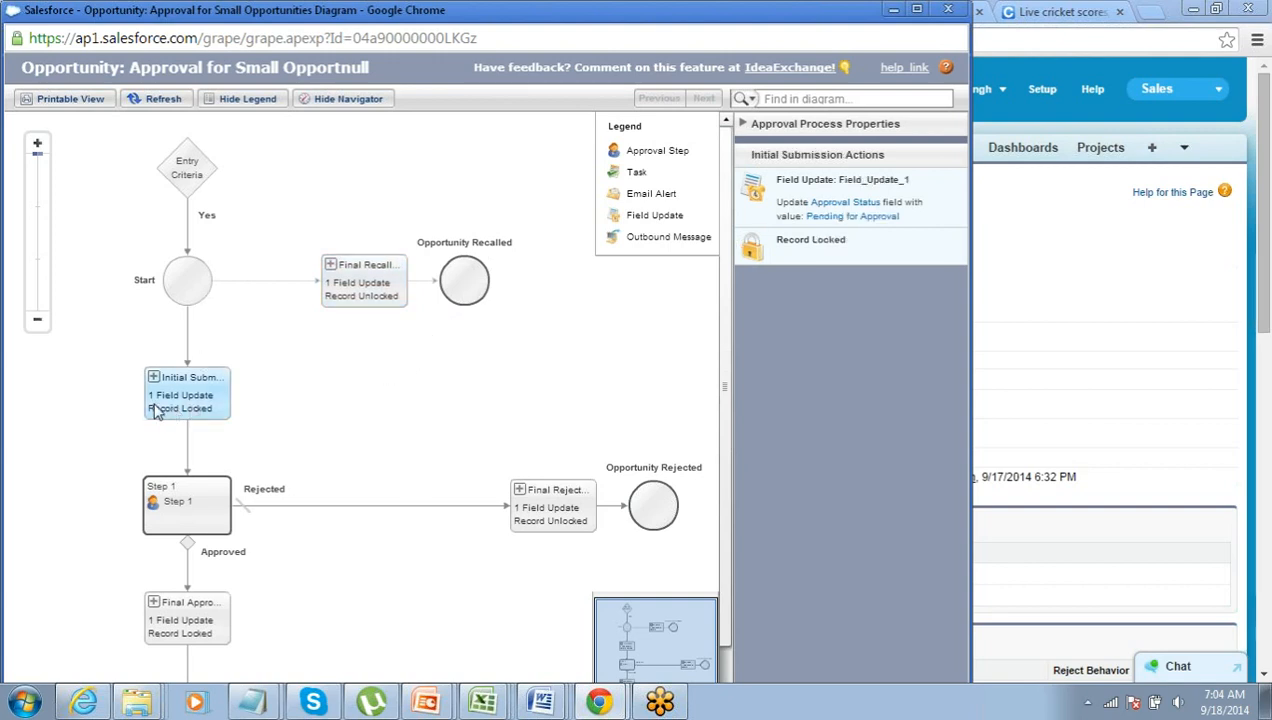
scroll(155, 412, "down", 3)
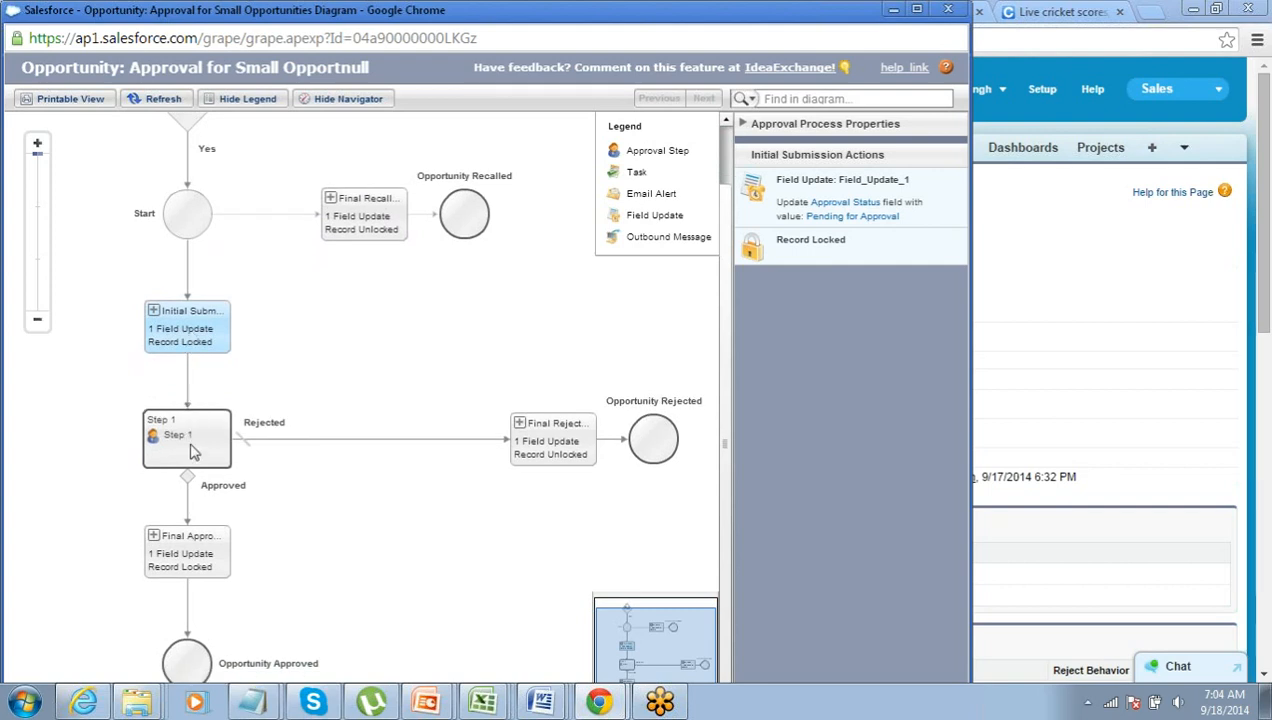
- Inspect the Step 1, Final Approval and Final Rejection nodes of the diagram
left_click(194, 452)
left_click(192, 535)
left_click(190, 445)
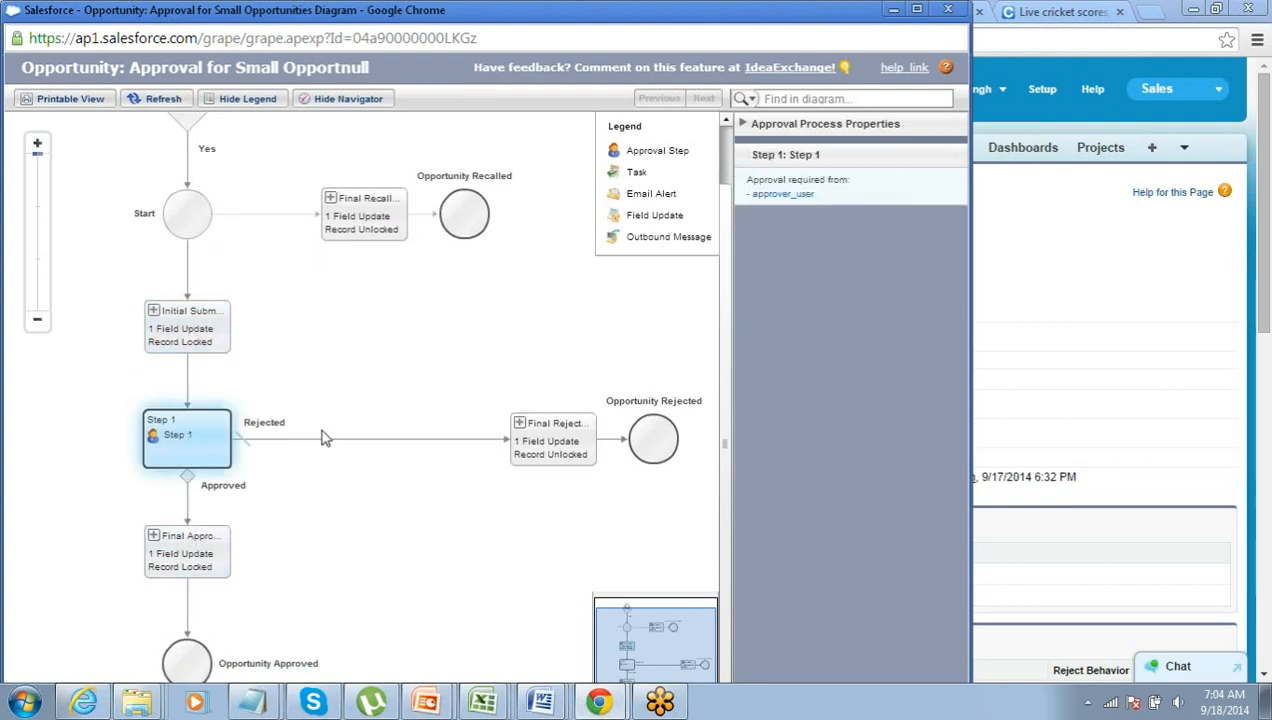
left_click(545, 438)
left_click(185, 552)
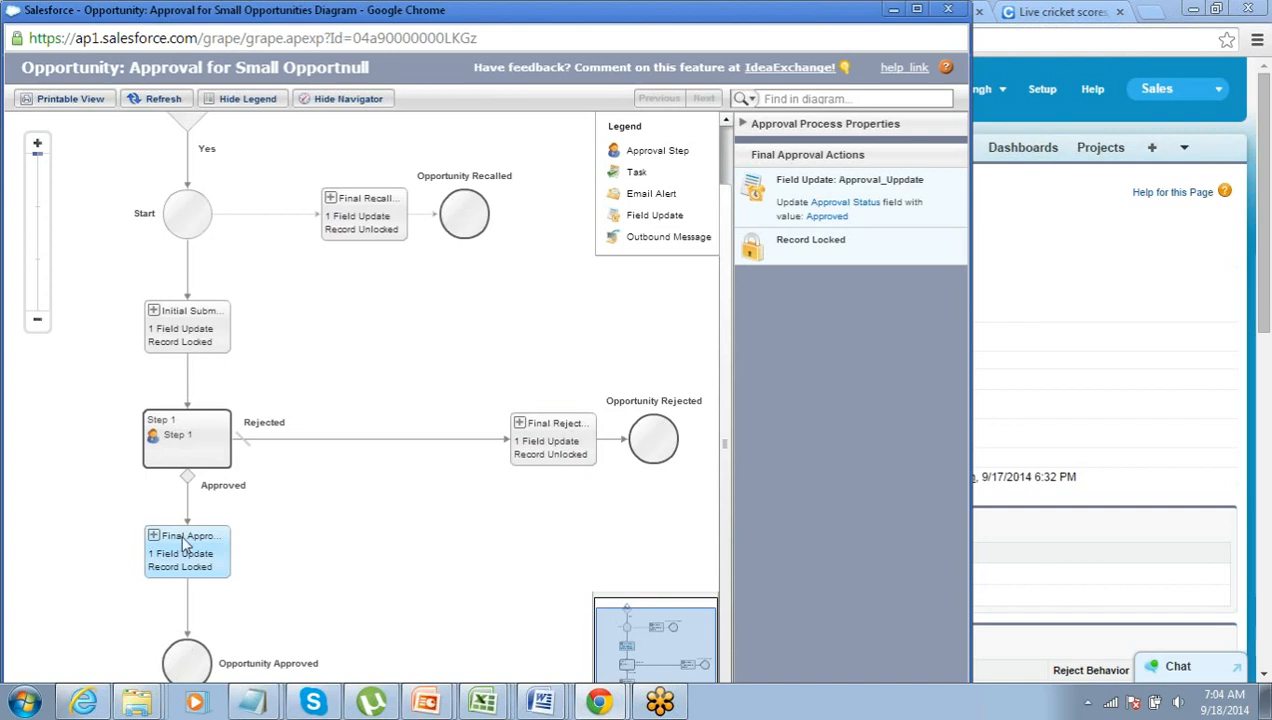
left_click(541, 452)
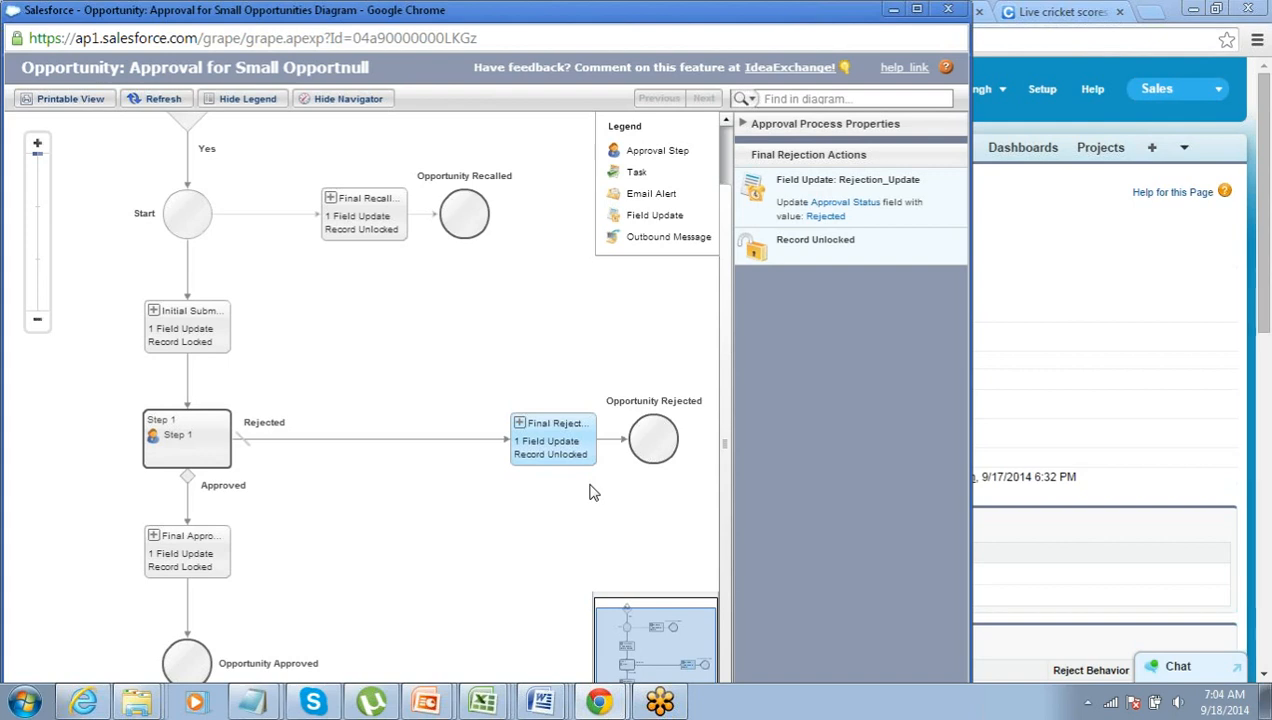
left_click(180, 450)
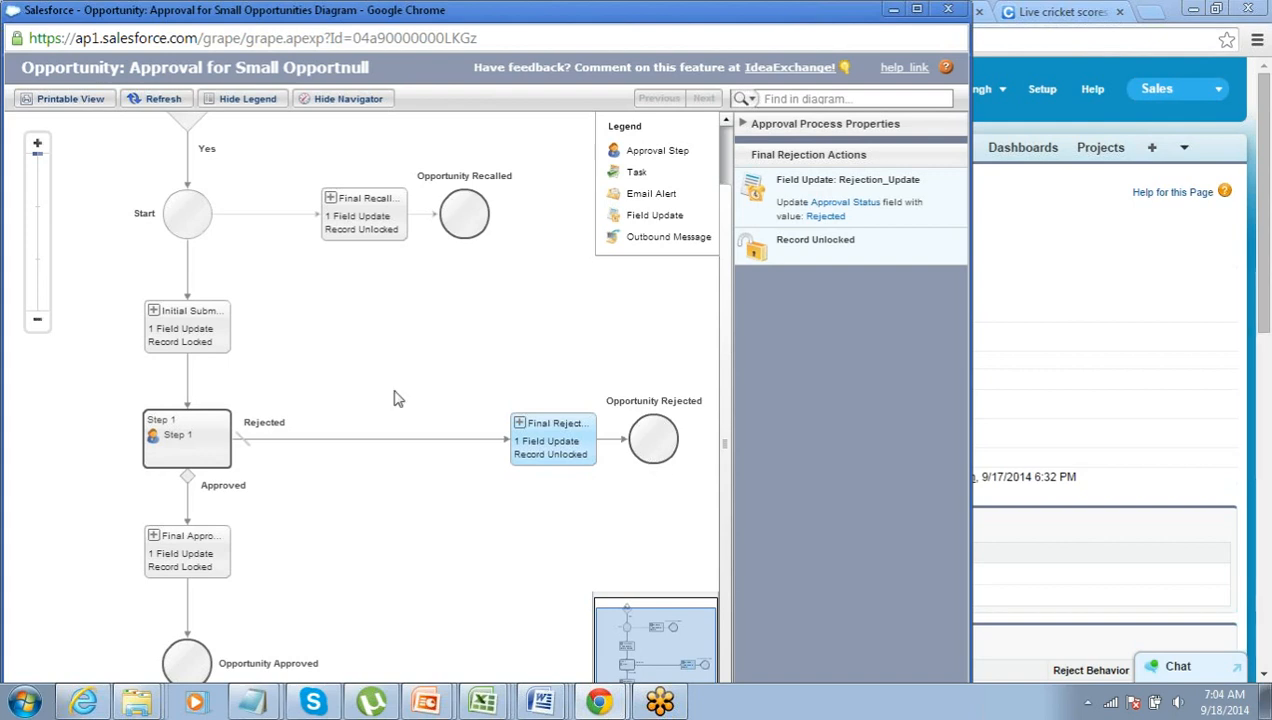
- Close the diagram and activate the Approval for Small Opportunities process
left_click(935, 12)
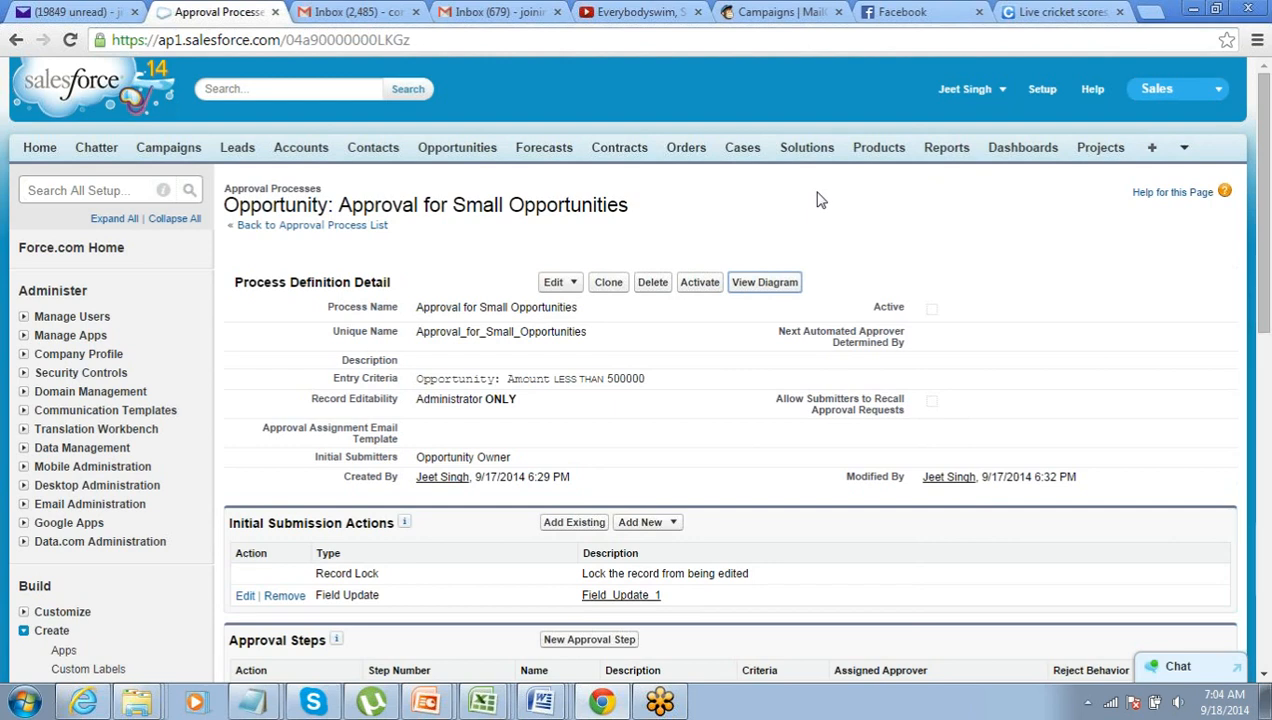
left_click(699, 285)
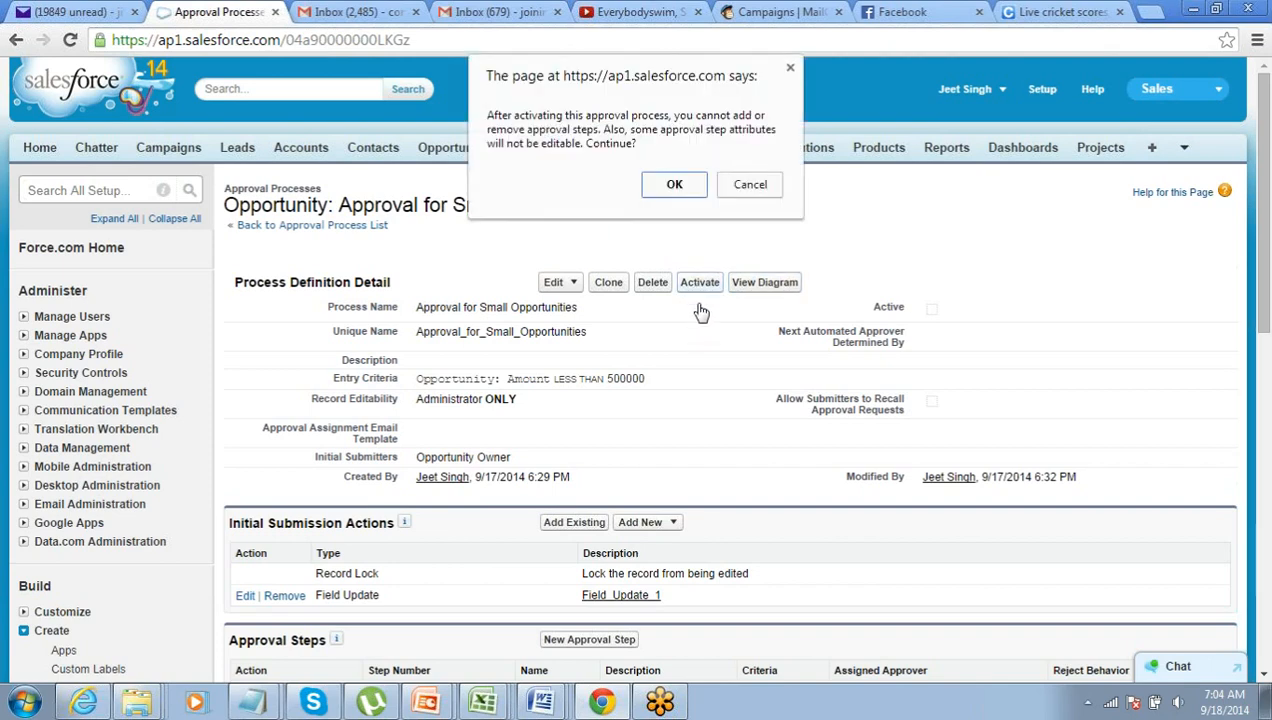
left_click(676, 187)
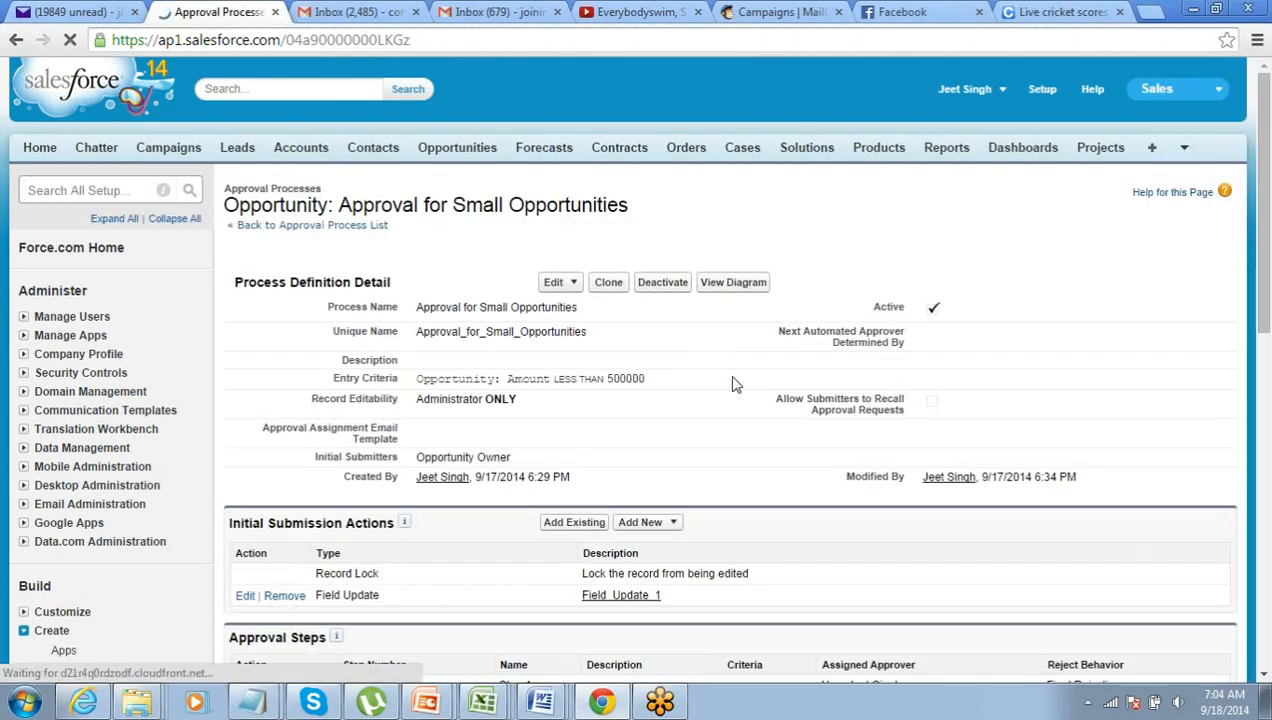
scroll(705, 482, "down", 5)
scroll(705, 482, "up", 5)
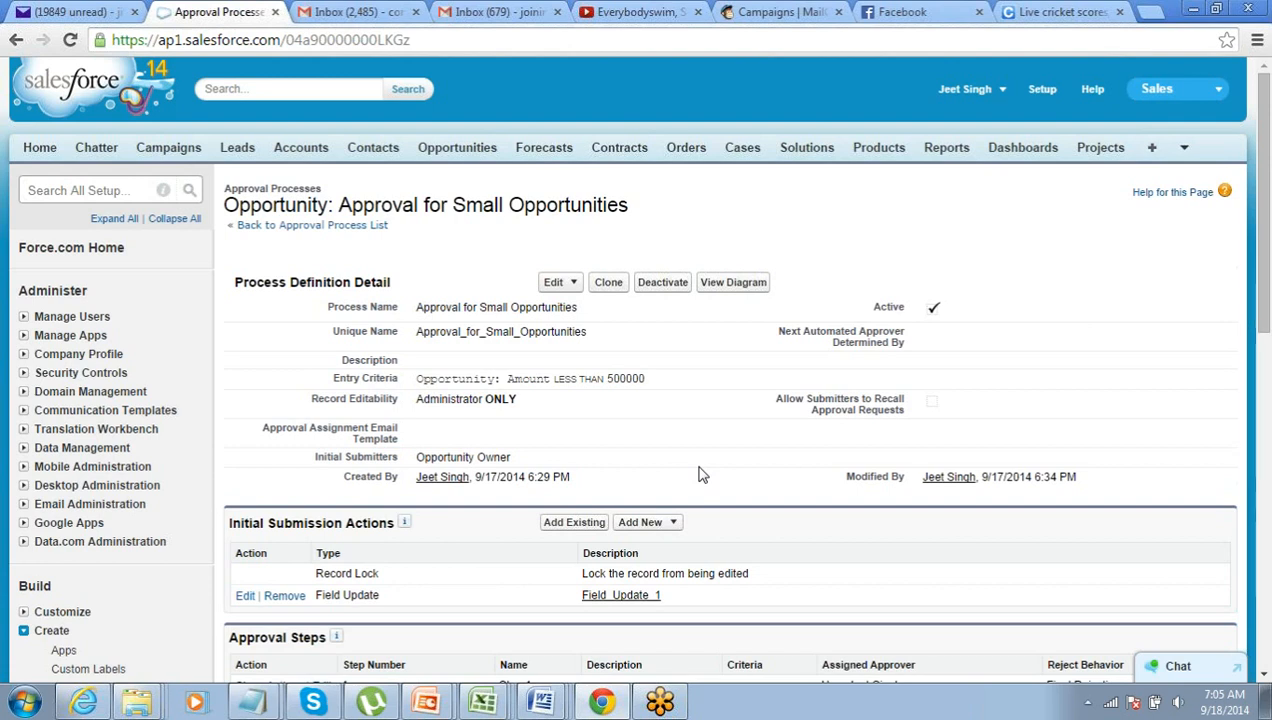
- Start a new opportunity named OP654 for the account Bank of America
left_click(455, 150)
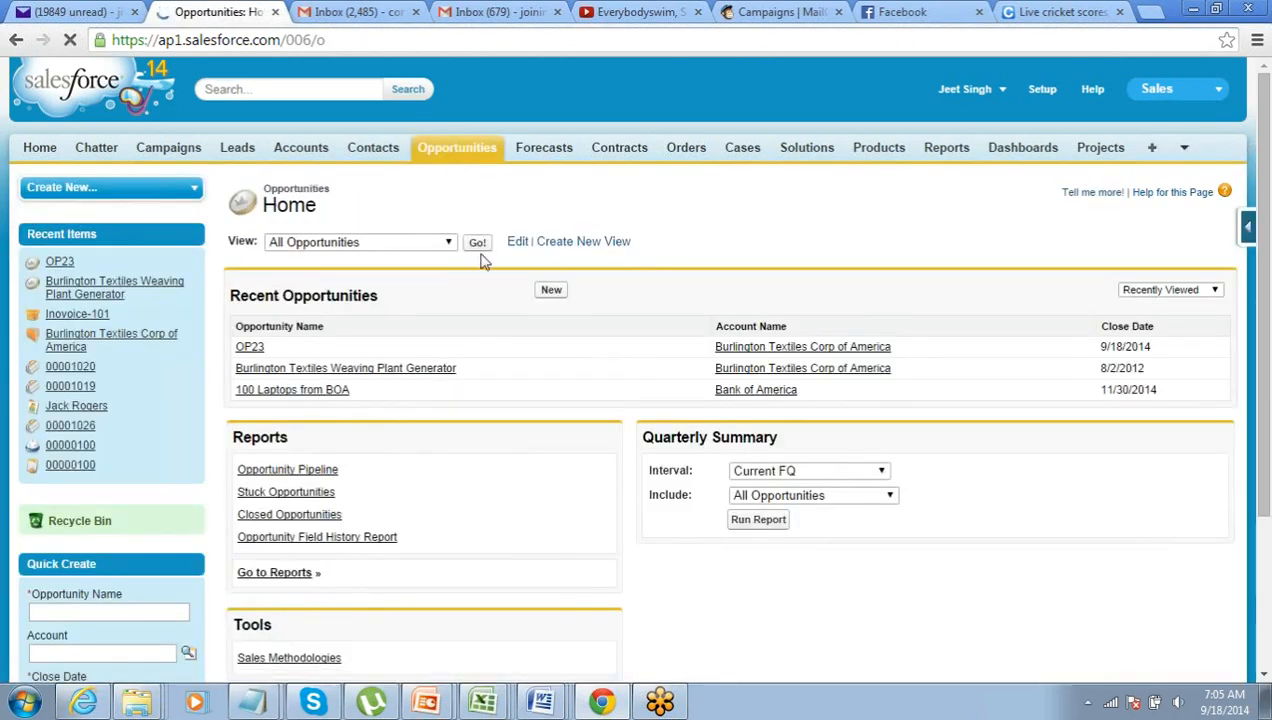
left_click(552, 292)
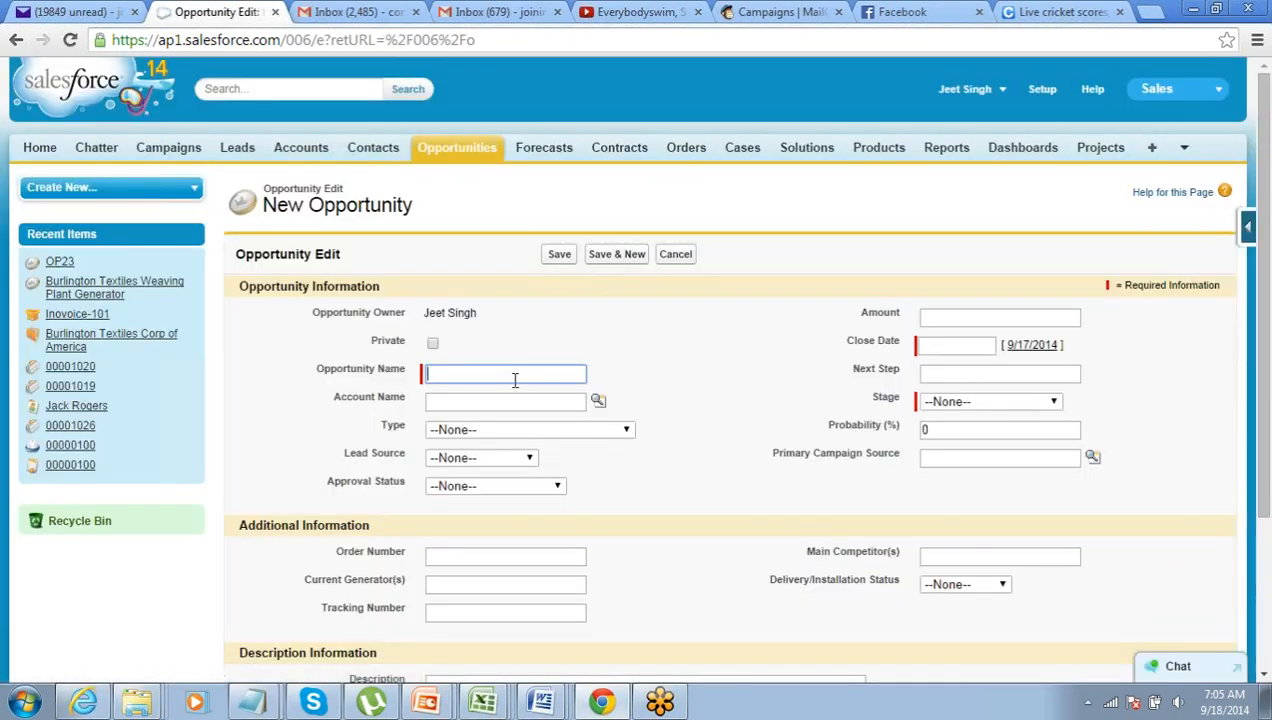
type("OP654")
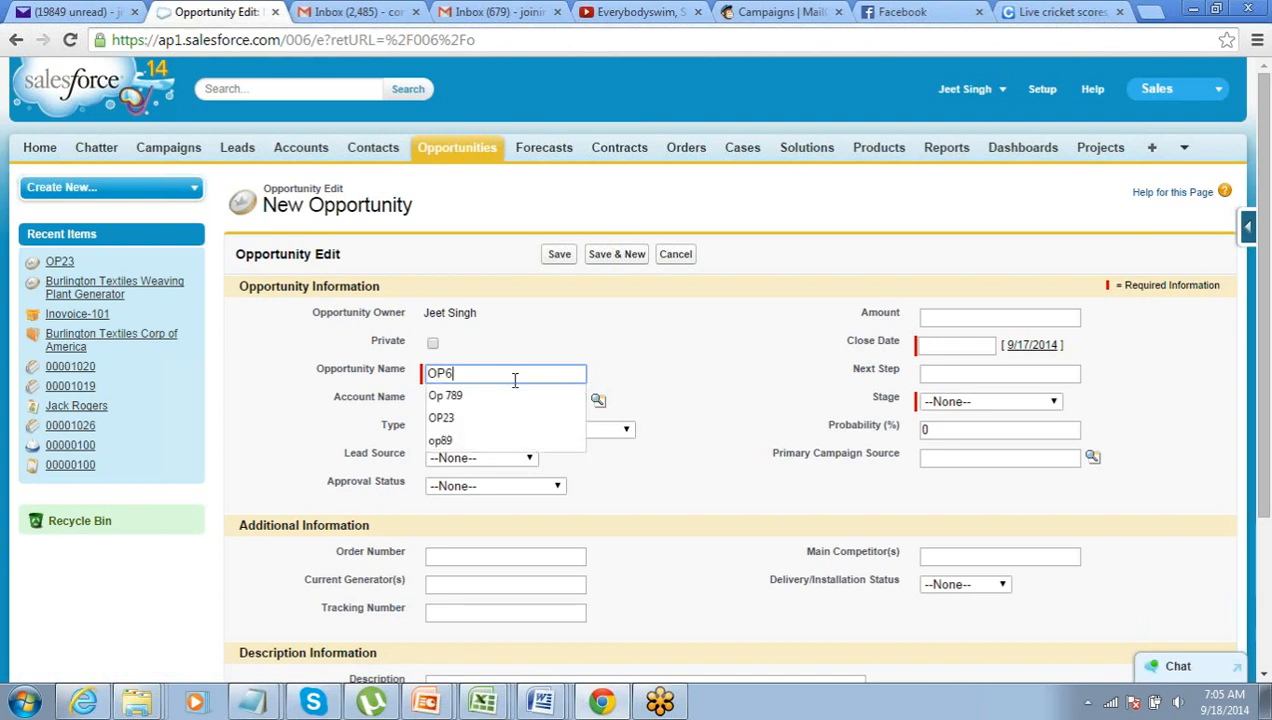
key("Tab")
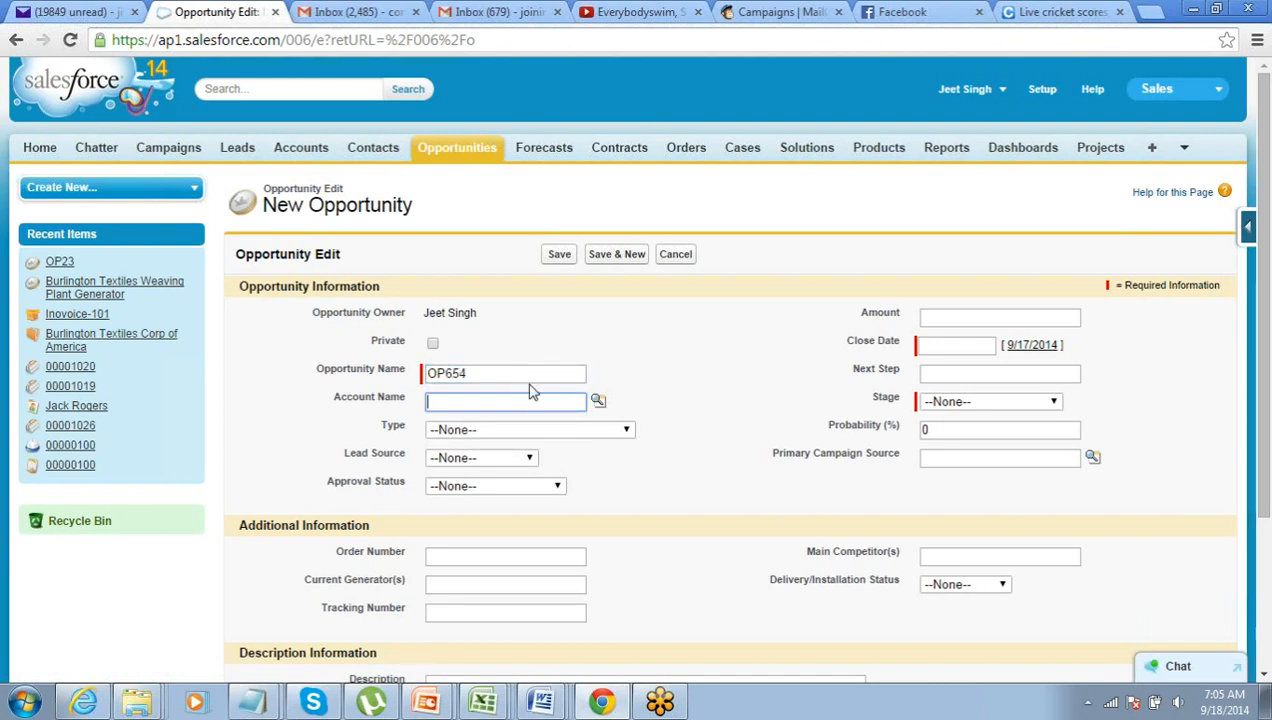
left_click(598, 401)
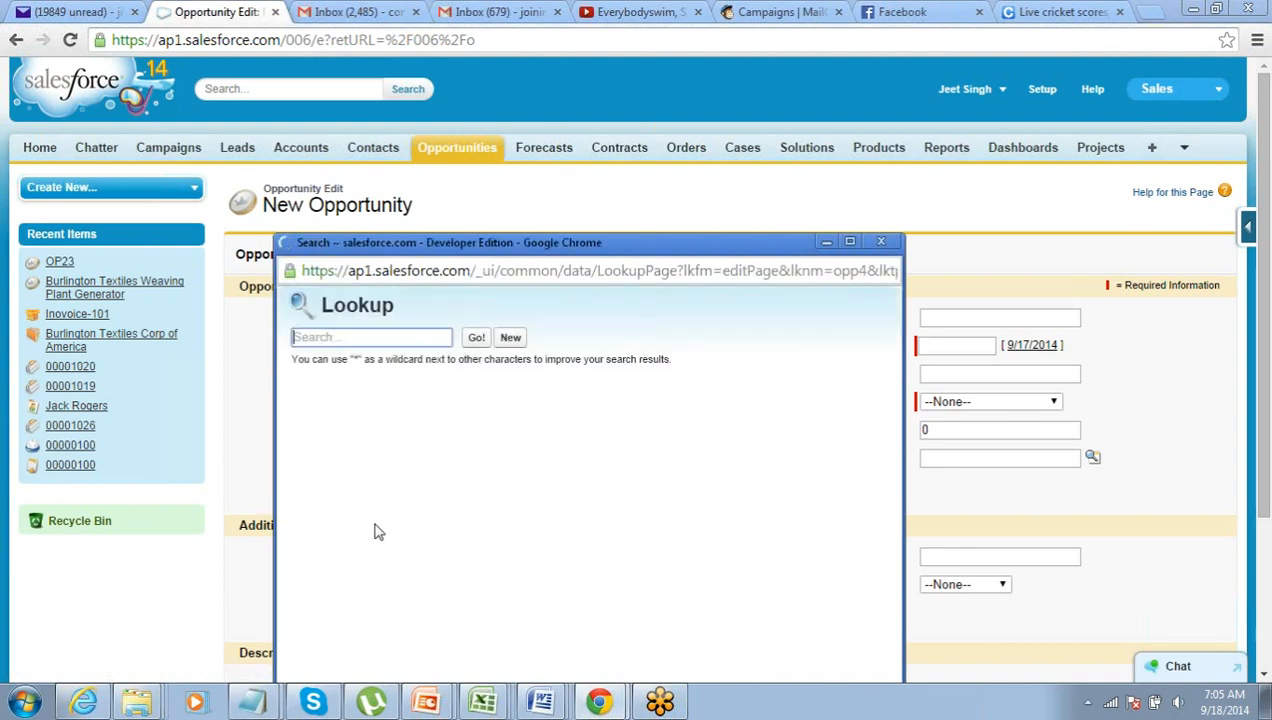
left_click(350, 500)
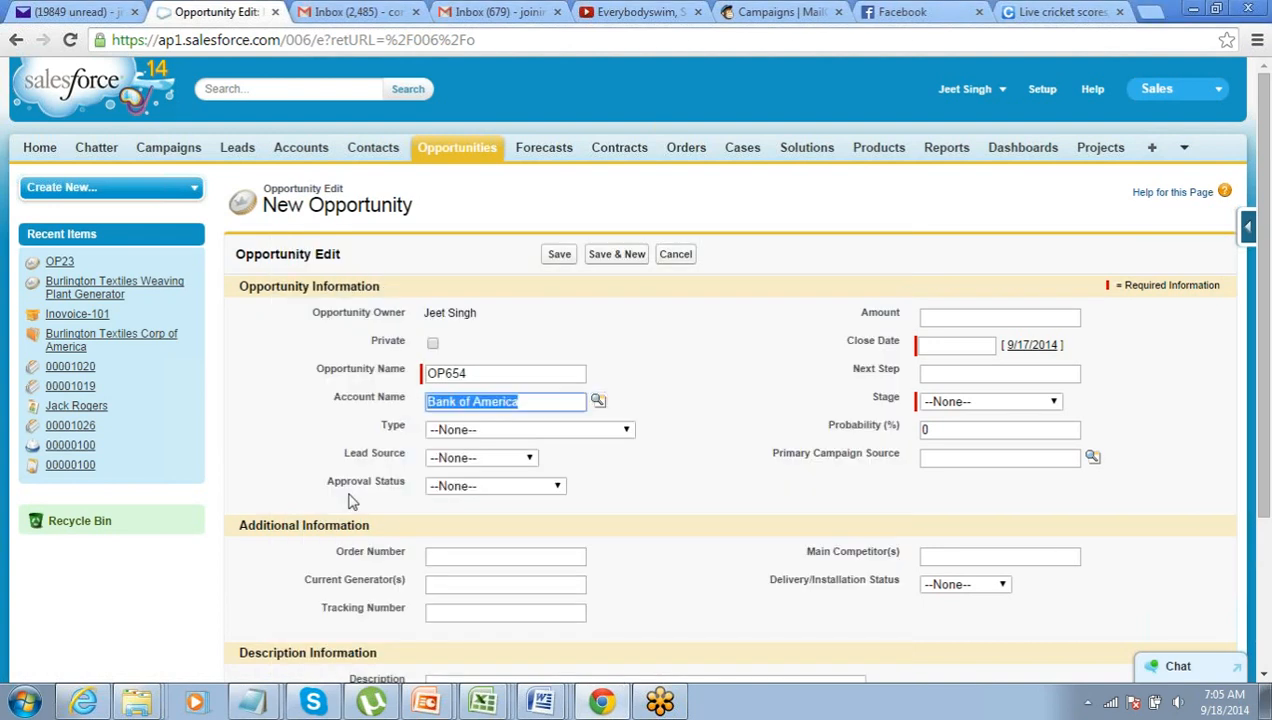
- Enter amount 45000, close date 9/18/2014, stage Id. Decision Makers, and save the opportunity
left_click(1008, 318)
left_click(1008, 318)
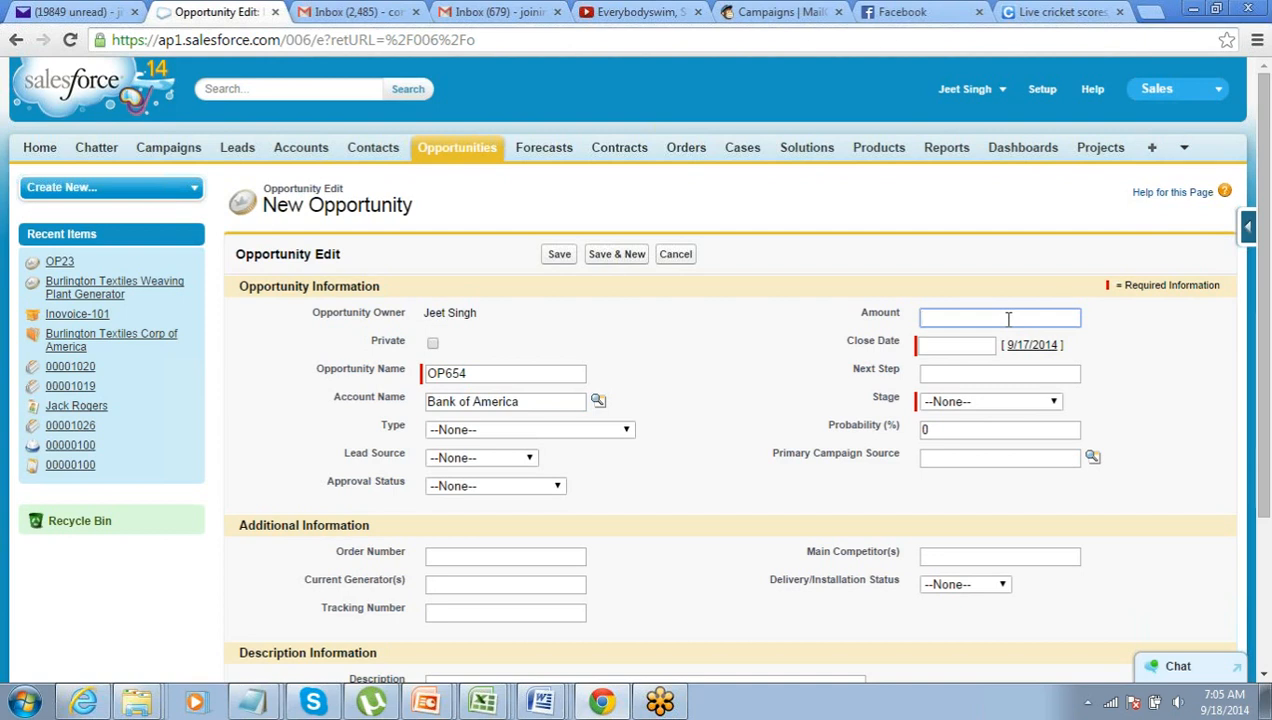
type("45000")
left_click(972, 346)
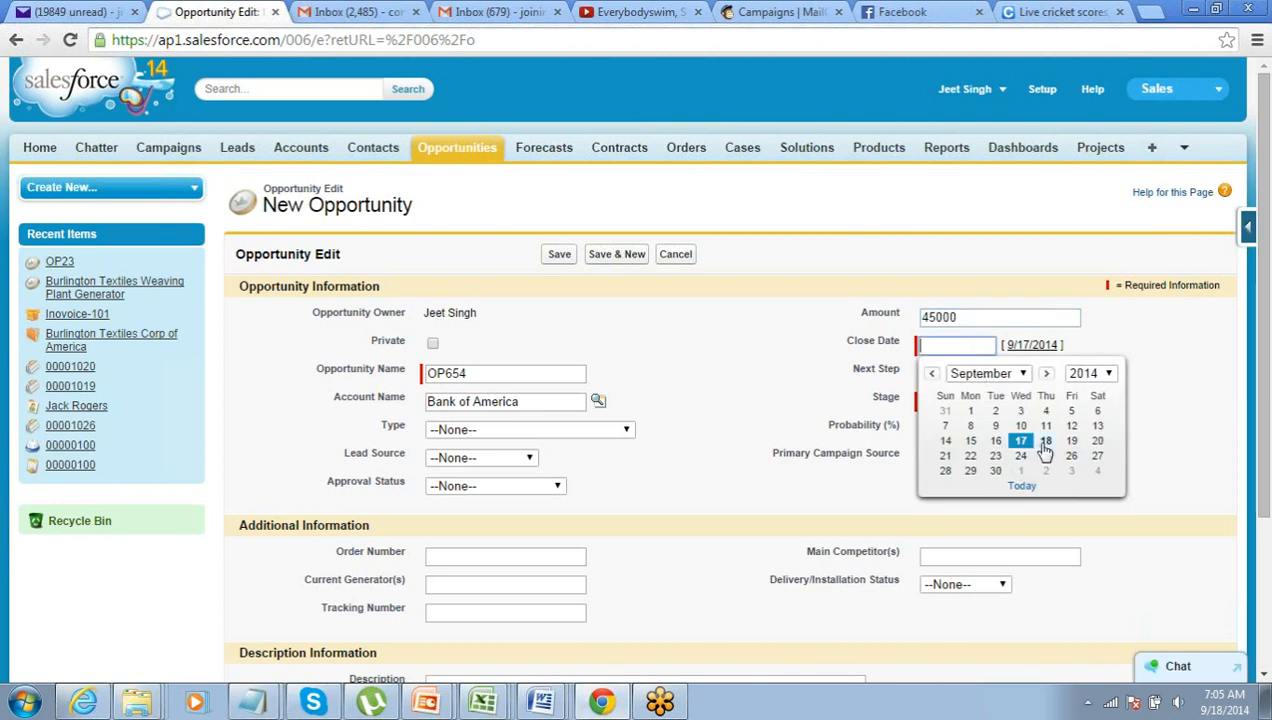
left_click(1040, 441)
left_click(980, 402)
left_click(985, 485)
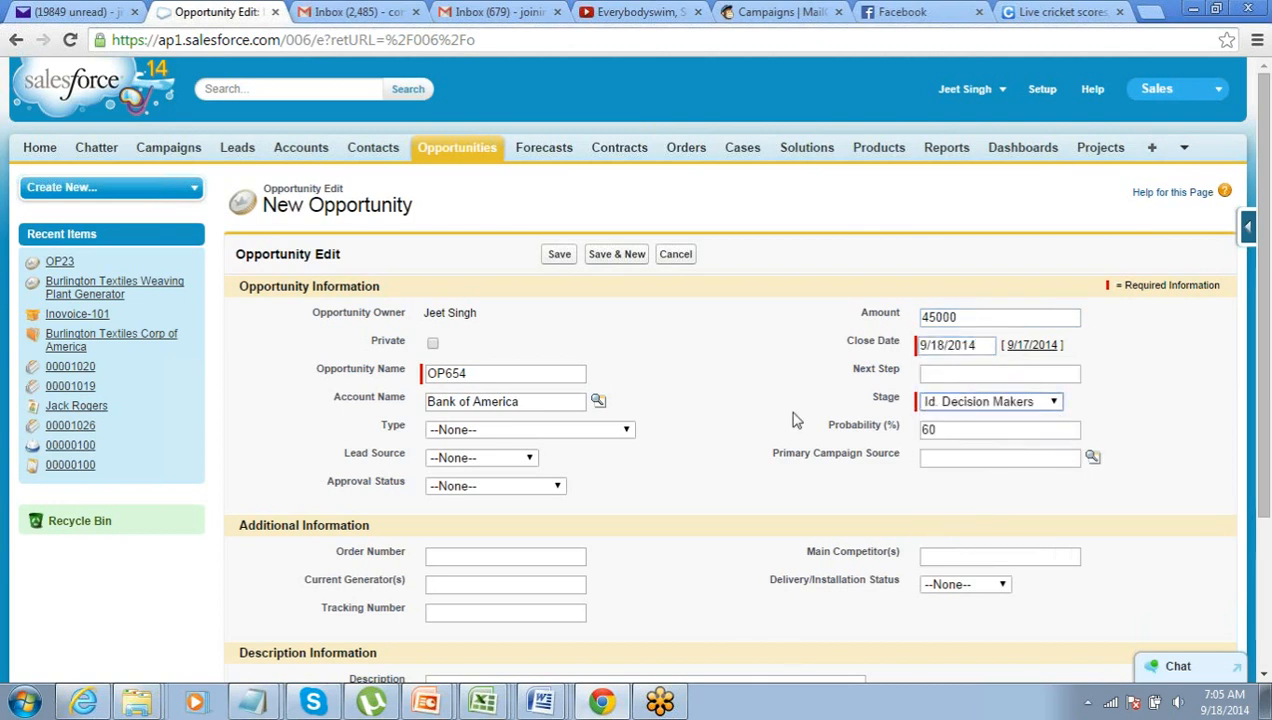
left_click(556, 257)
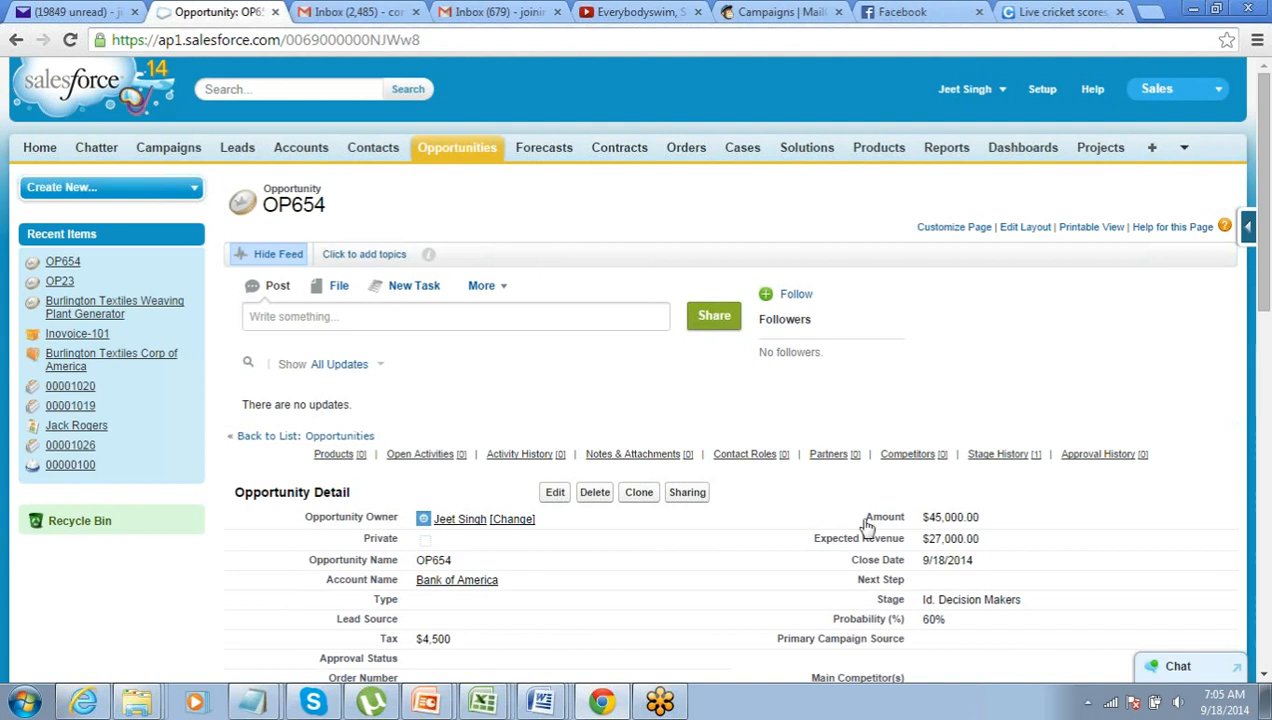
mouse_move(979, 517)
left_mouse_down()
mouse_move(924, 516)
mouse_move(975, 516)
left_mouse_up()
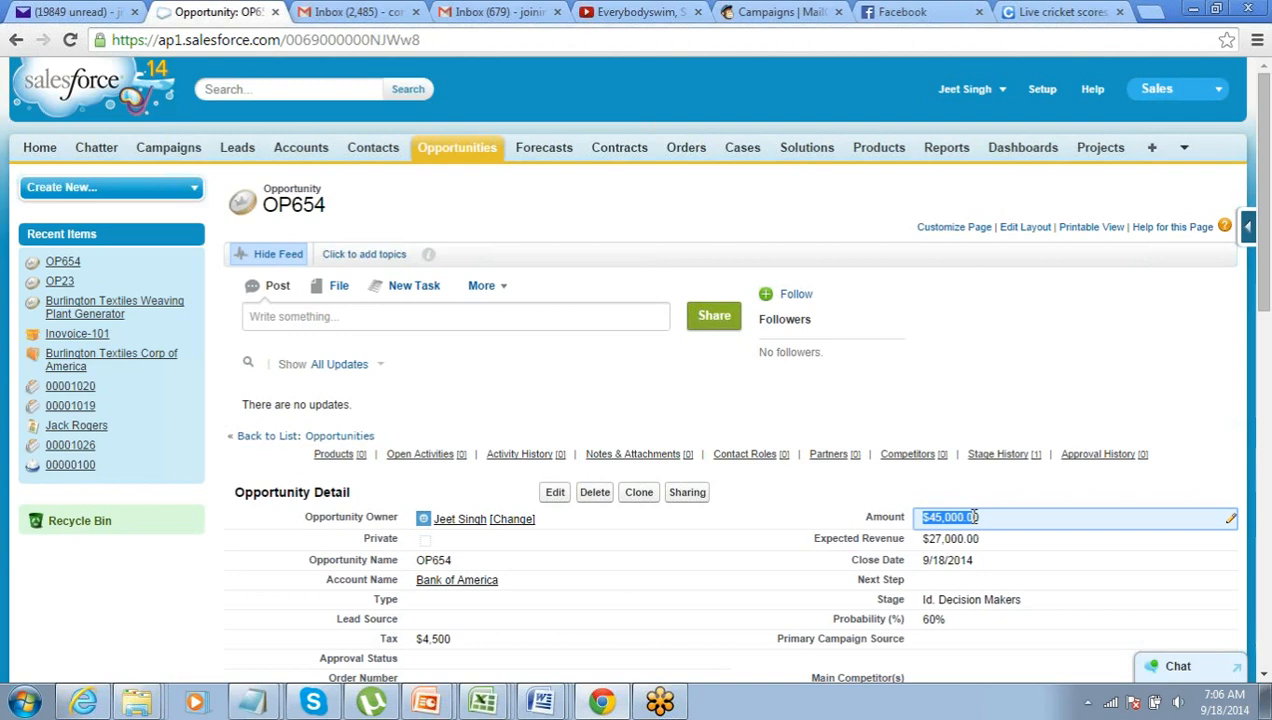
scroll(972, 517, "down", 10)
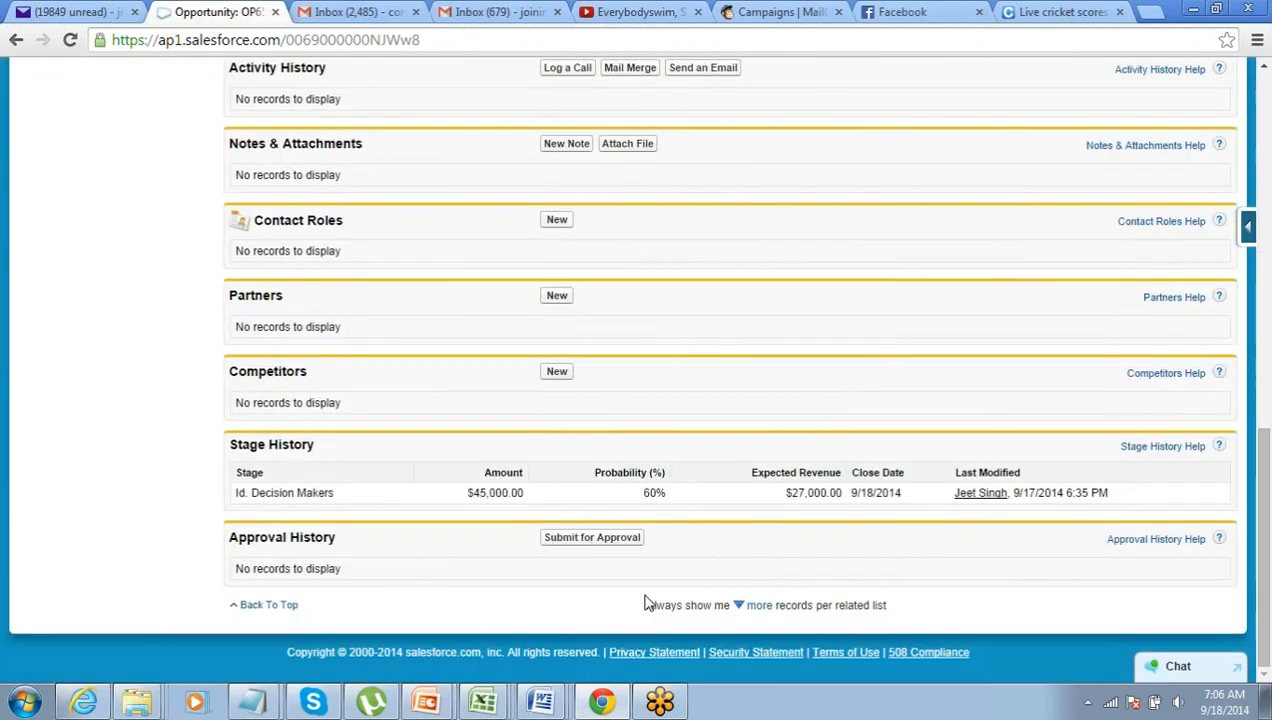
- Submit OP654 for approval and confirm the submission
left_click(589, 540)
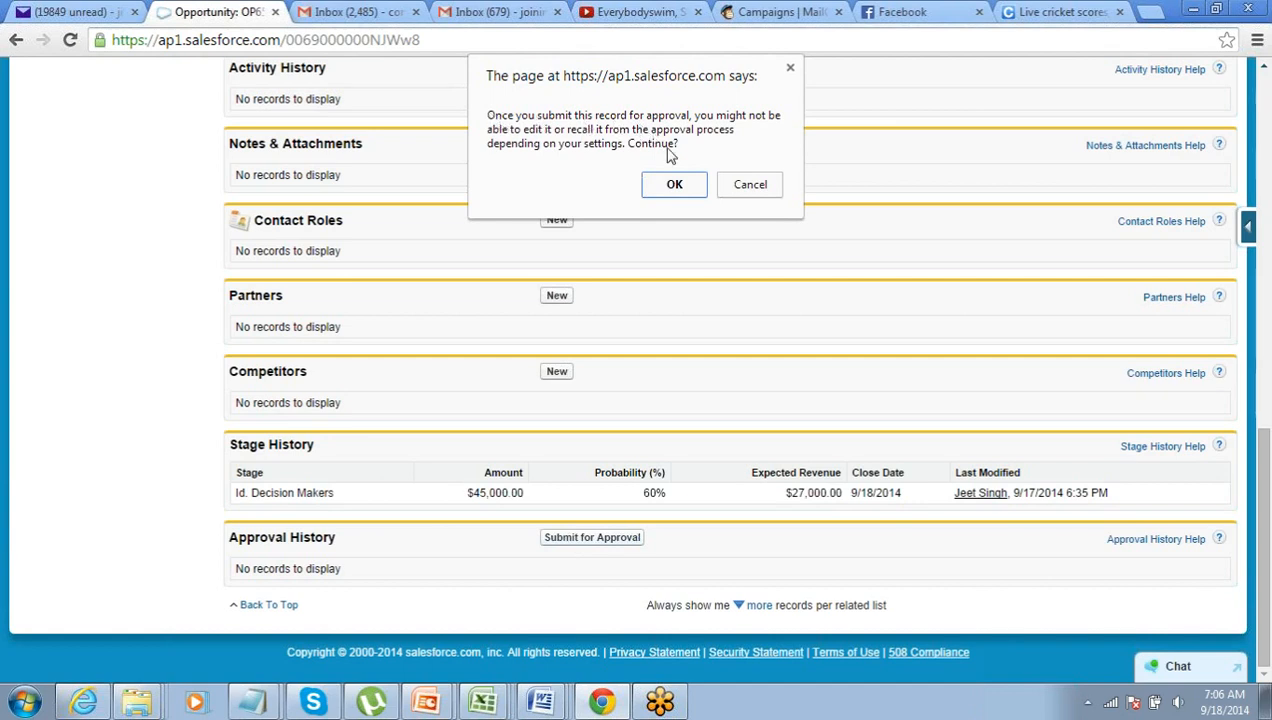
left_click(674, 187)
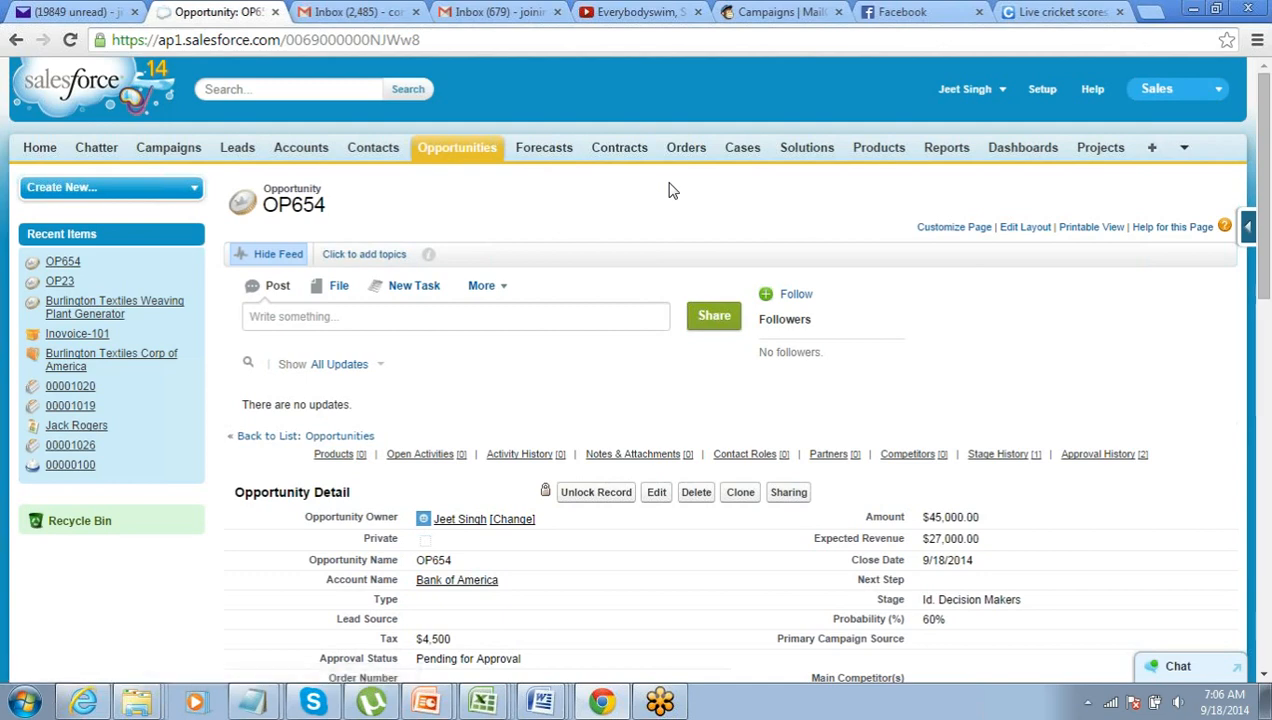
scroll(430, 575, "down", 1)
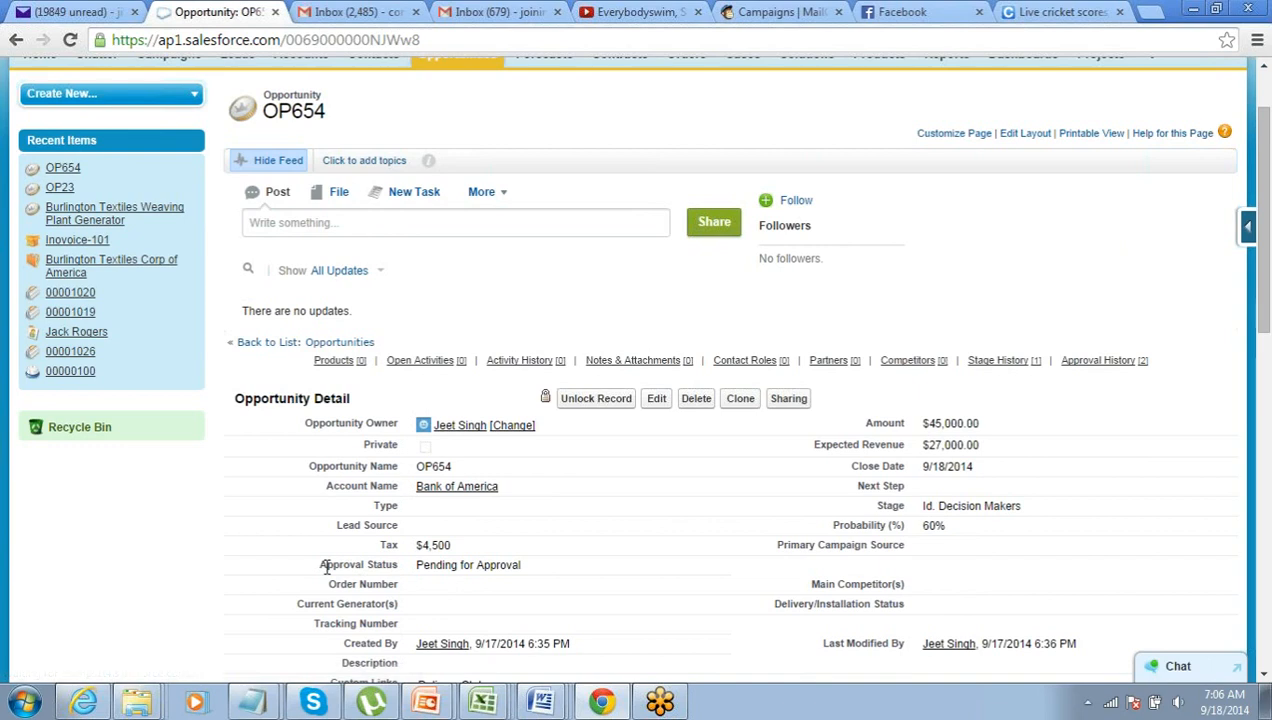
left_click_drag(324, 567, 539, 568)
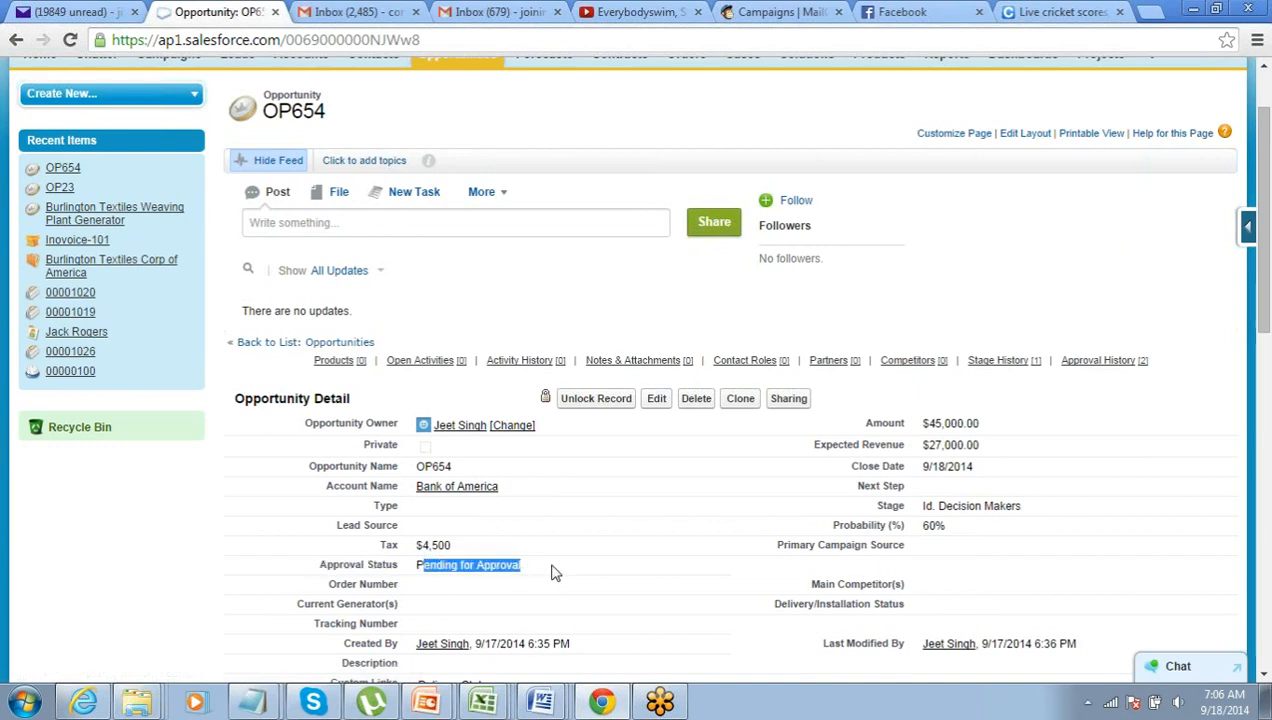
left_click(952, 213)
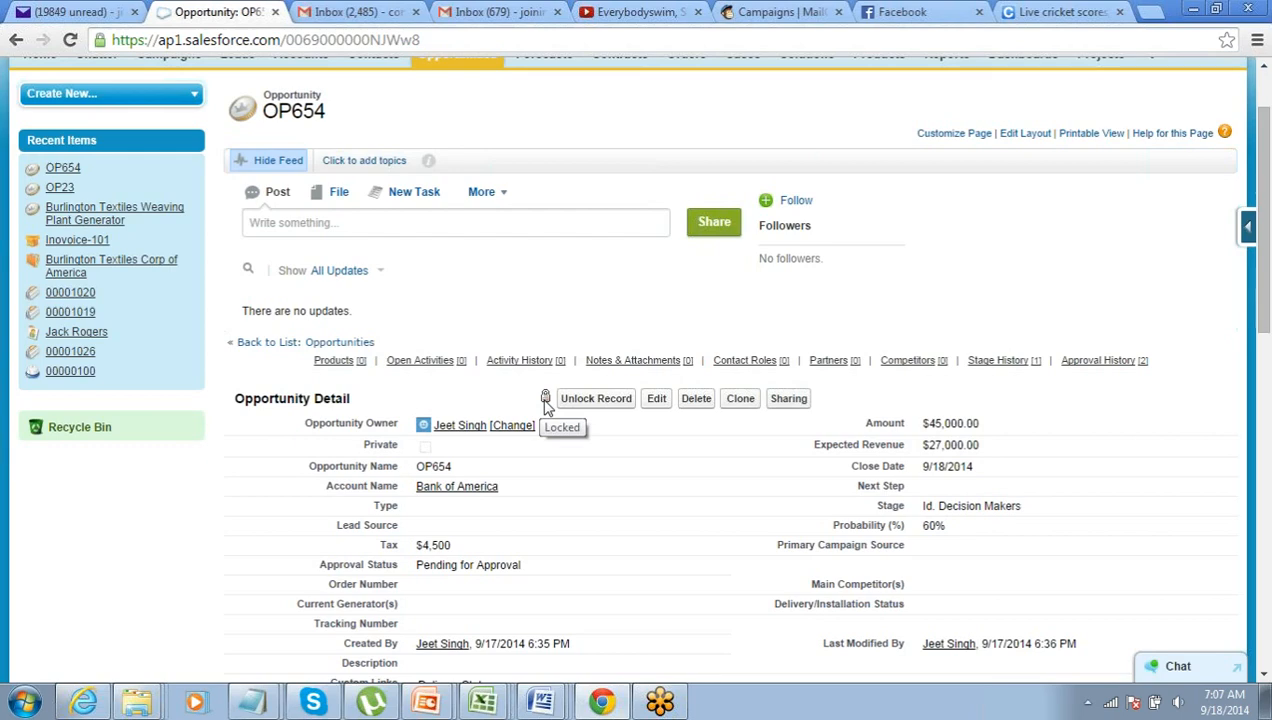
scroll(546, 405, "down", 10)
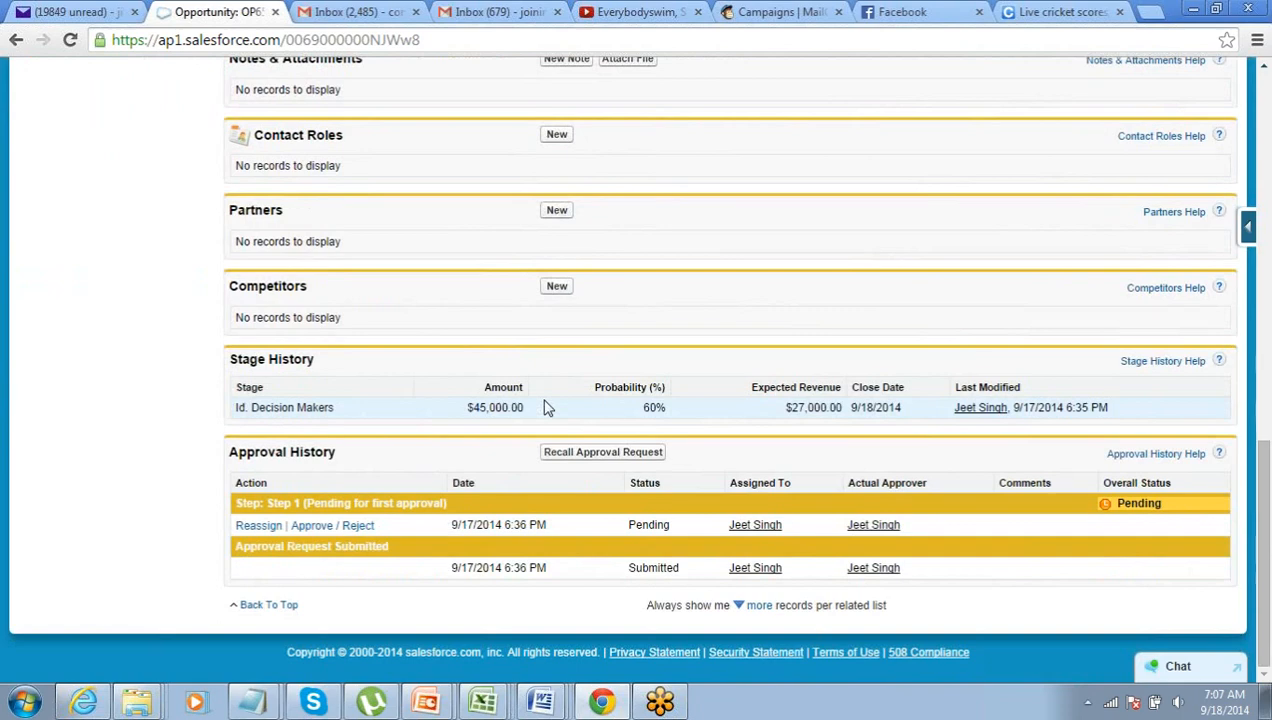
scroll(546, 405, "up", 10)
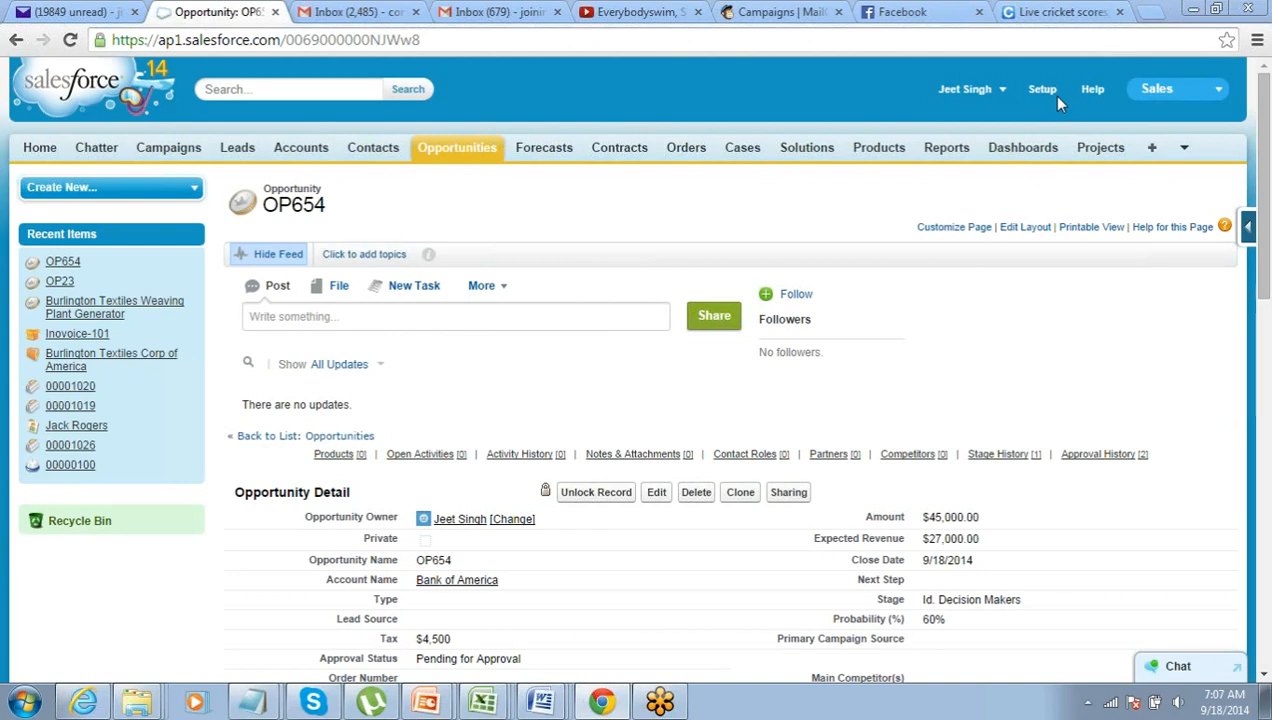
- Open the Salesforce Approval Request email in Gmail and follow its approval link
key("ctrl+Tab")
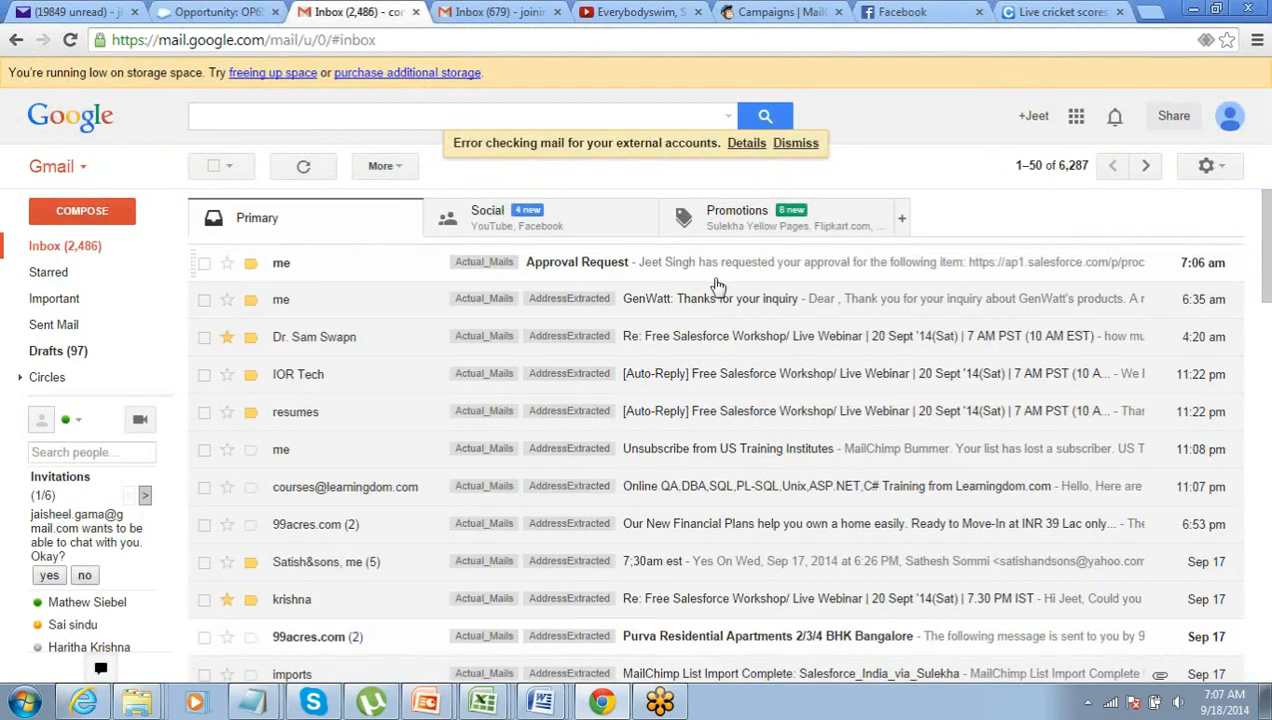
left_click(716, 274)
left_click_drag(196, 254, 326, 256)
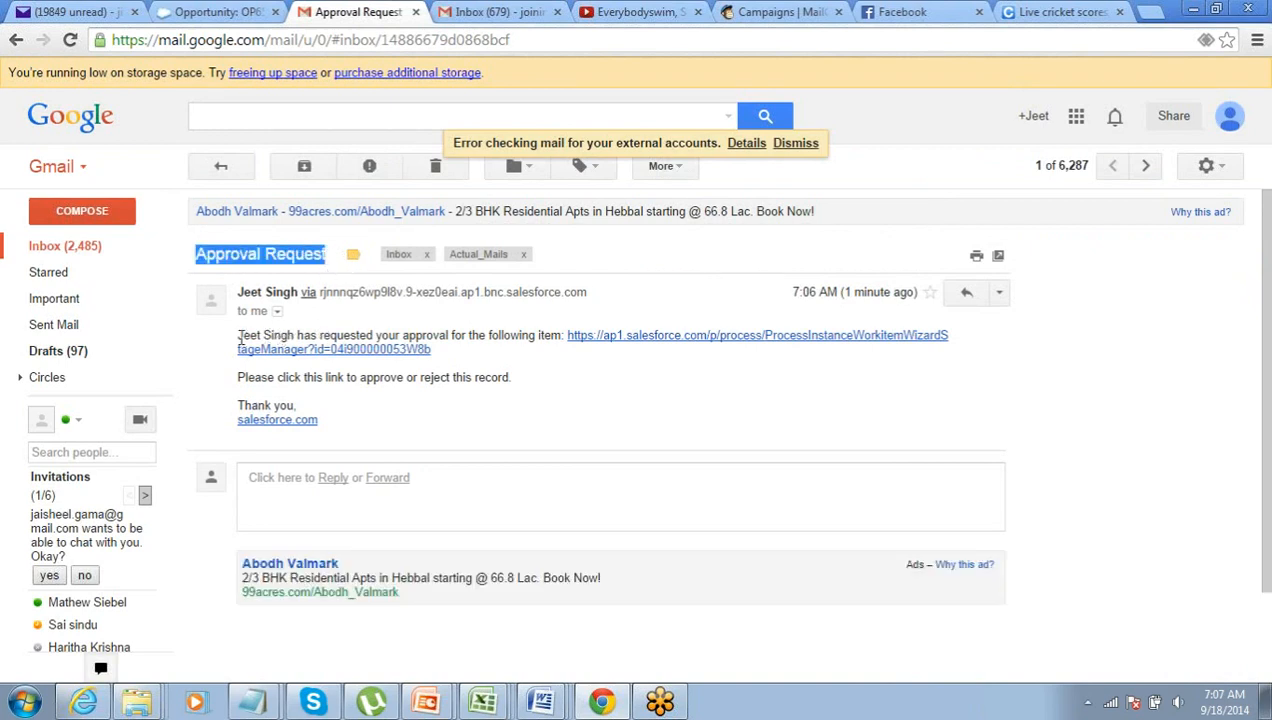
left_click_drag(238, 337, 520, 335)
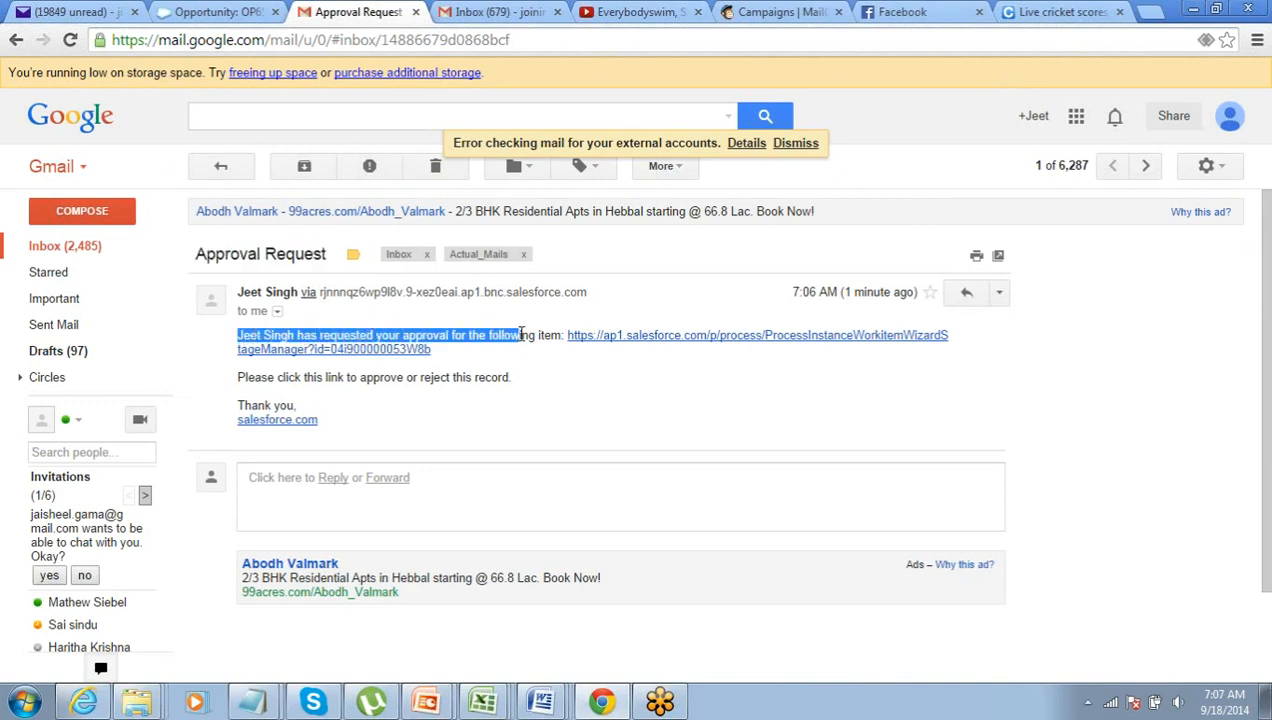
left_click(652, 340)
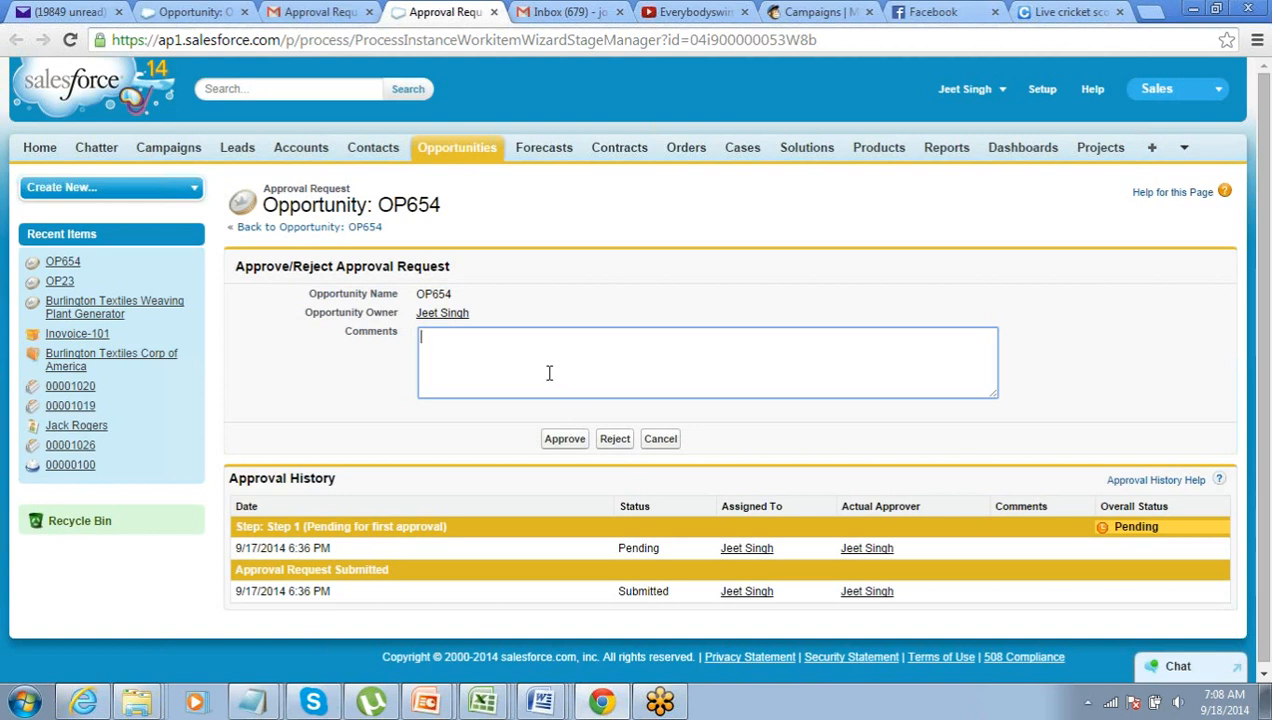
- Reject OP654's approval request with the comment 'Very small Opportunity'
type("Very small Opportunity")
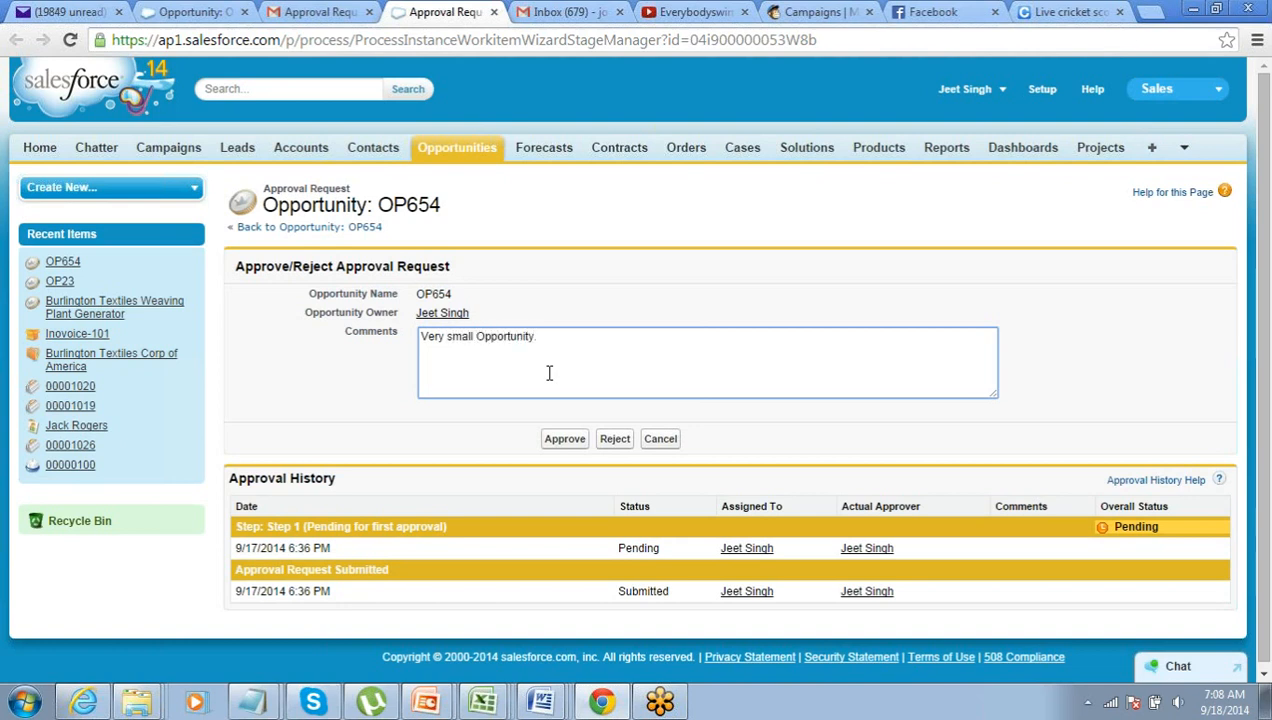
left_click(605, 440)
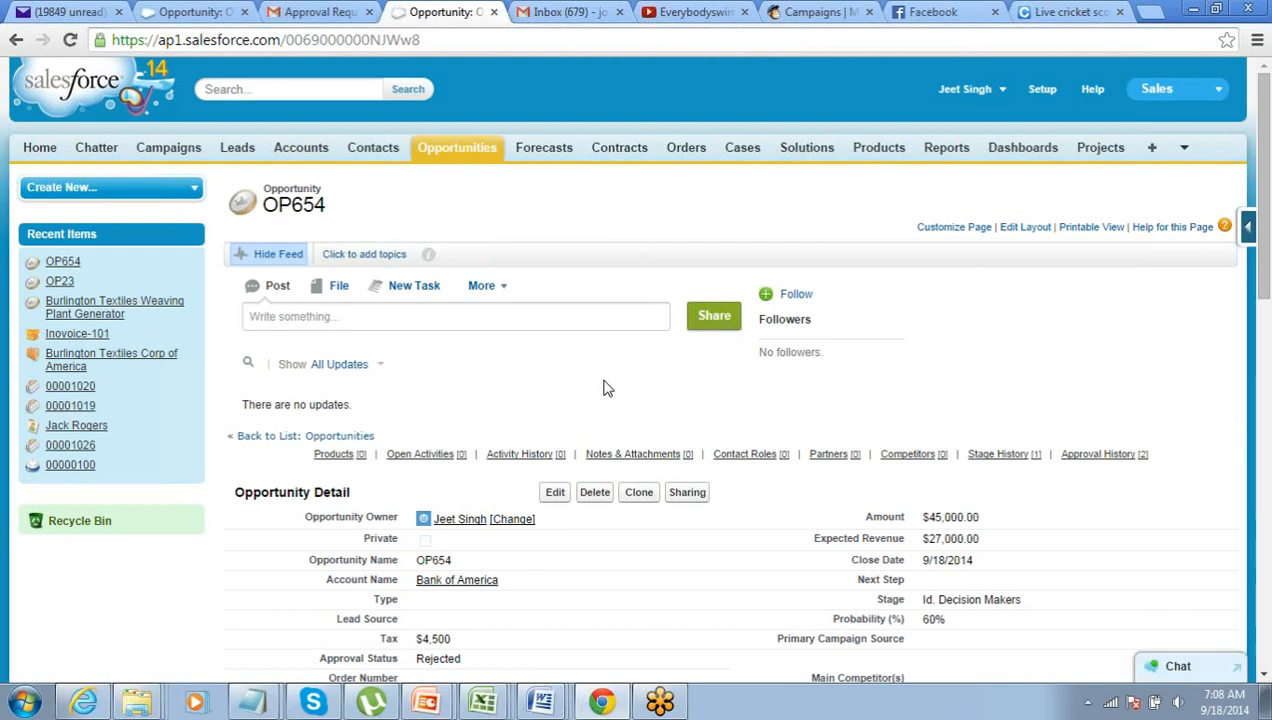
scroll(595, 390, "down", 1)
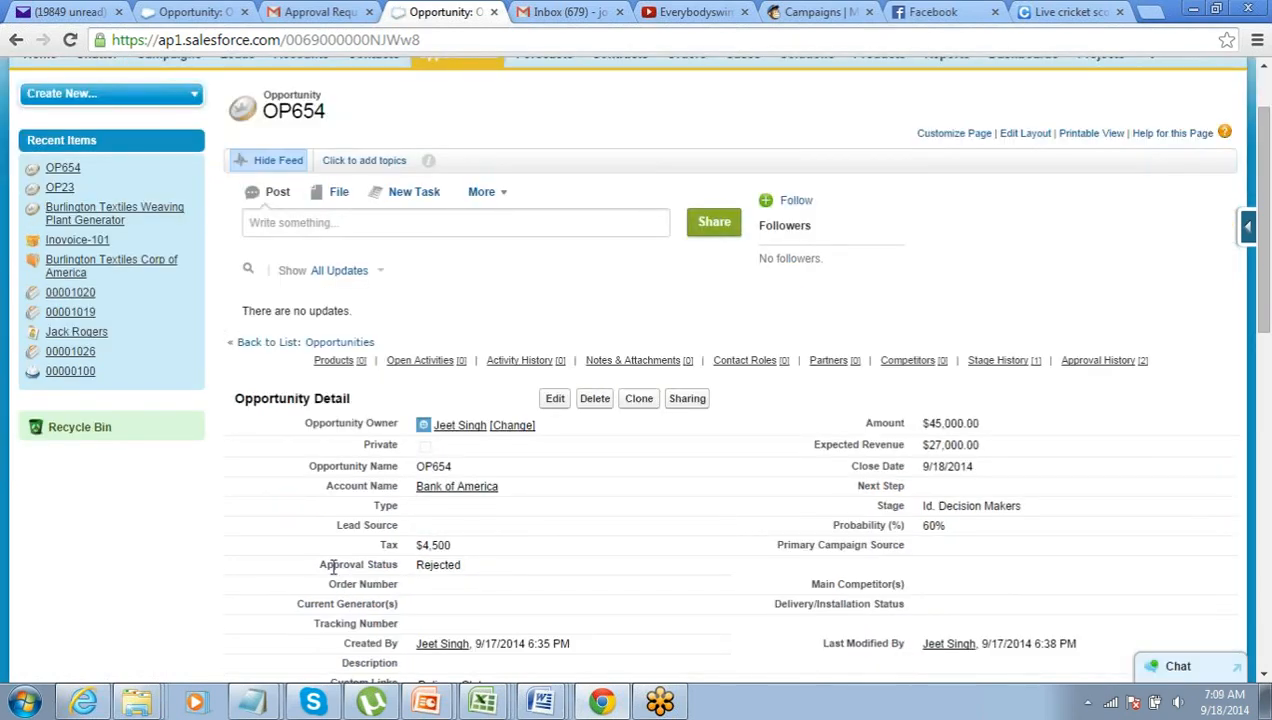
left_click_drag(333, 564, 417, 566)
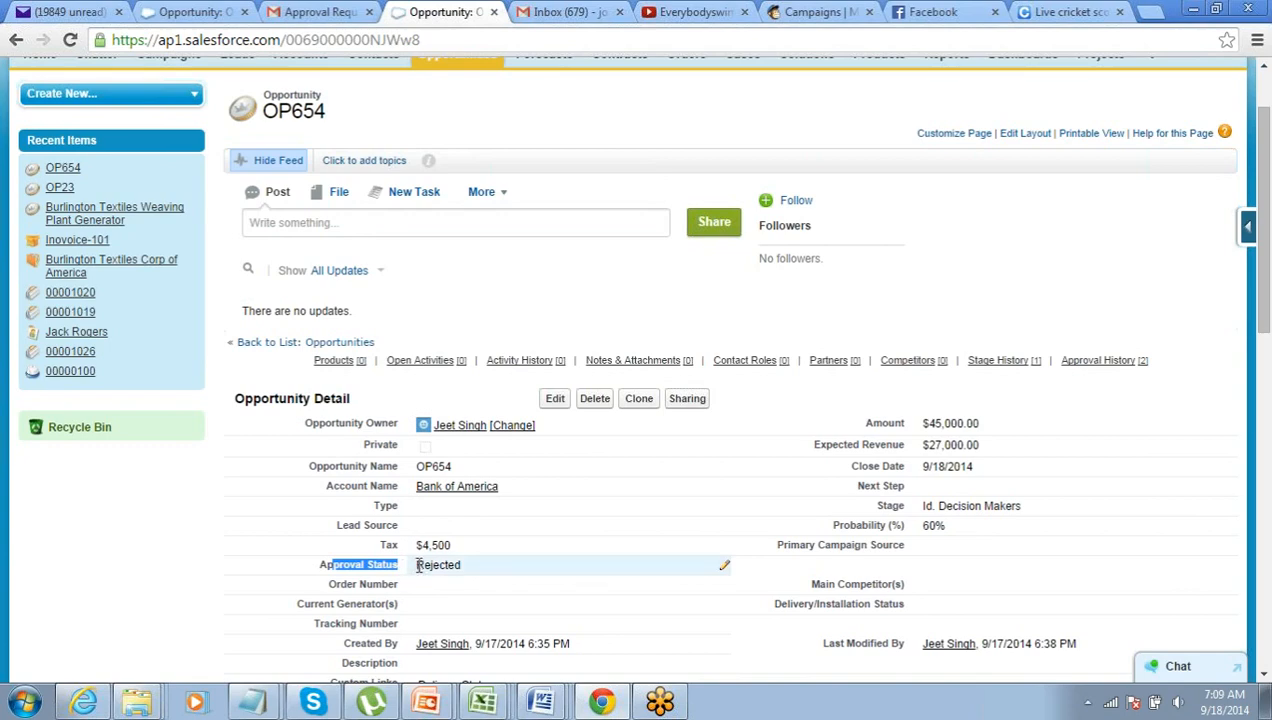
scroll(418, 566, "down", 10)
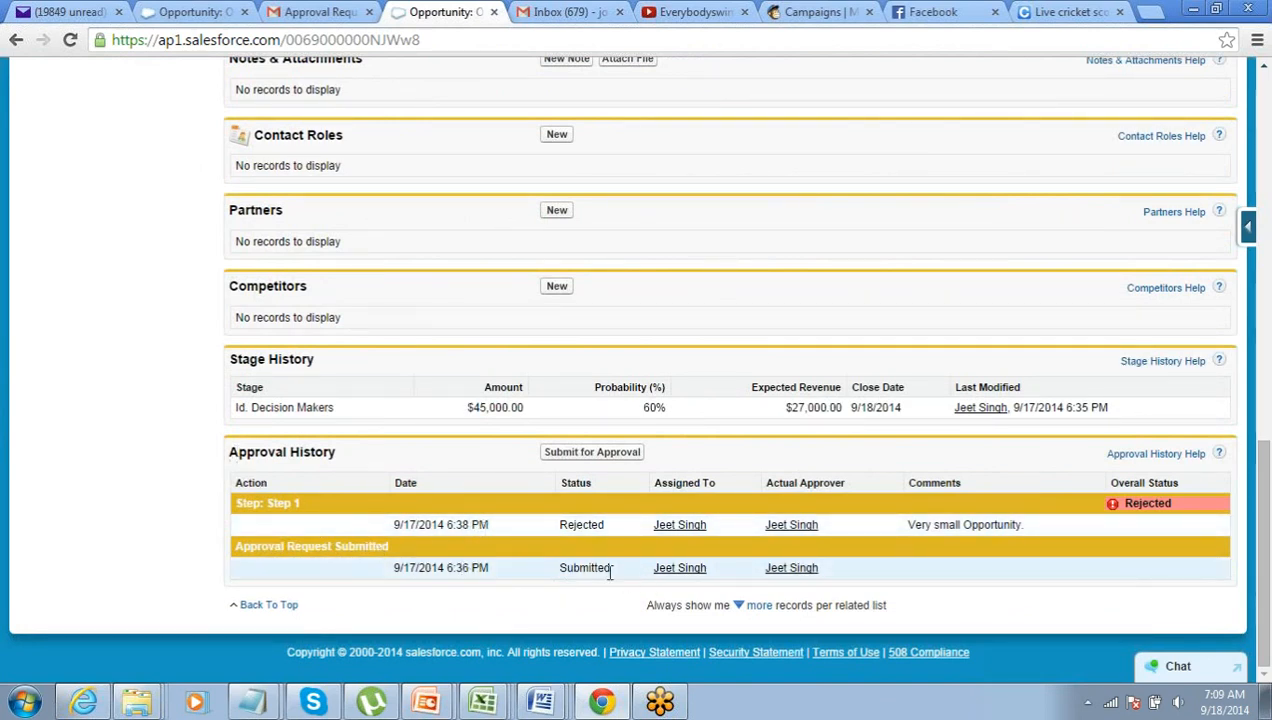
left_click_drag(560, 568, 591, 525)
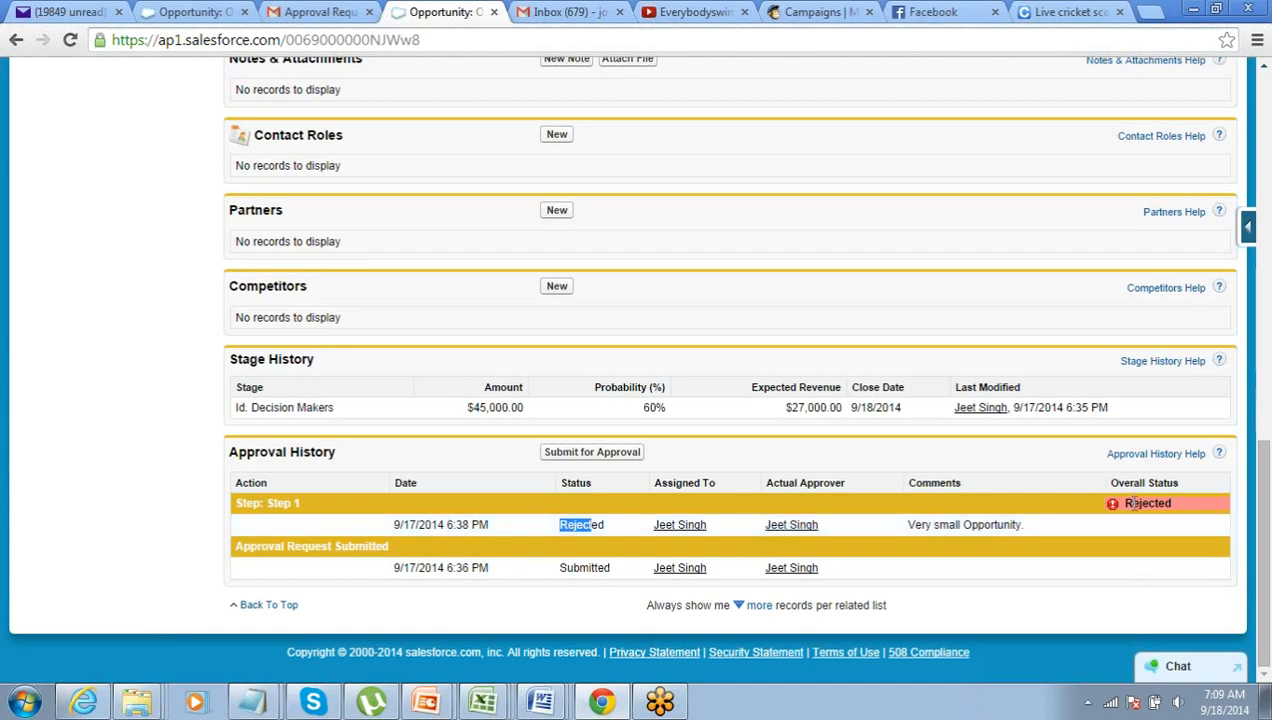
scroll(1126, 521, "up", 10)
scroll(1126, 521, "down", 5)
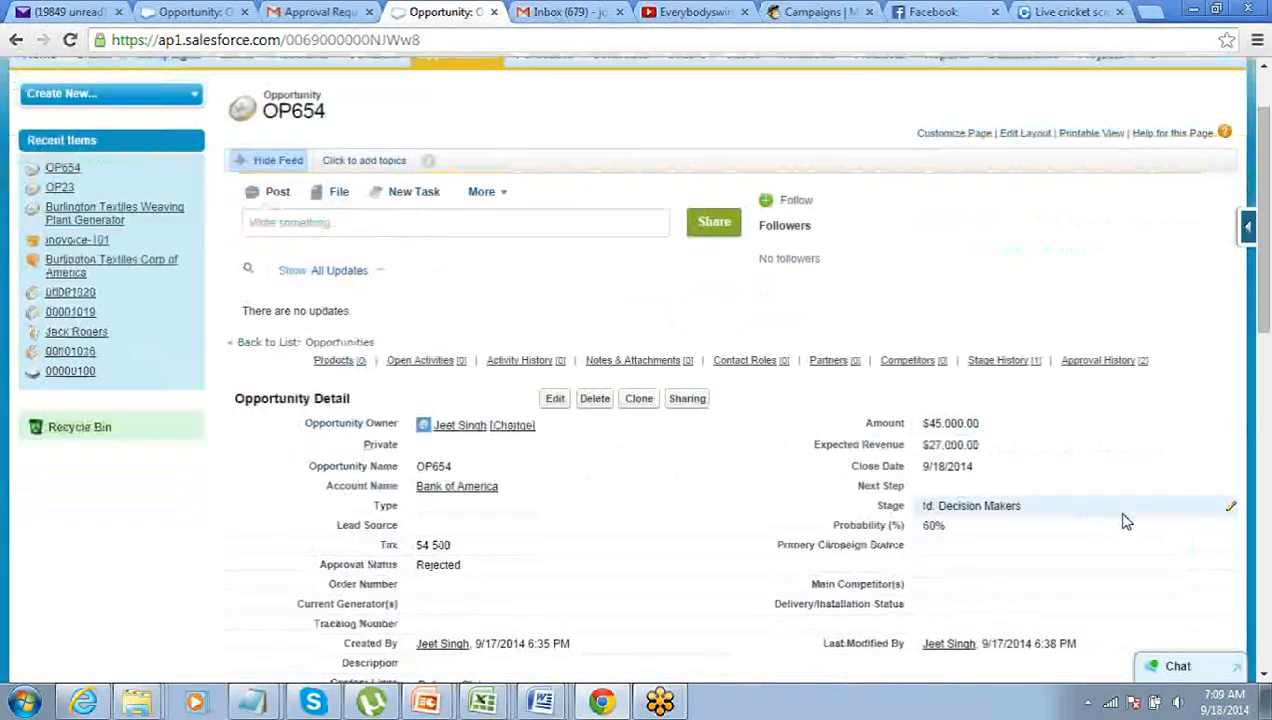
scroll(1126, 521, "down", 5)
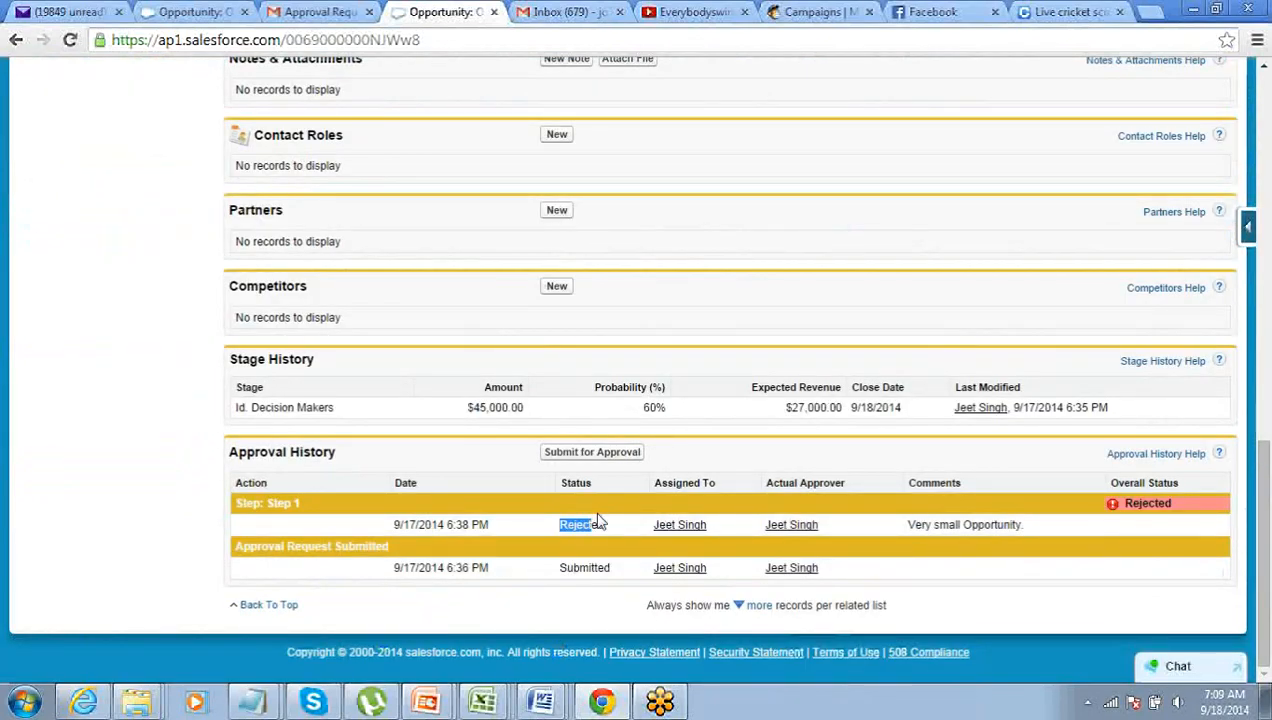
scroll(596, 519, "up", 10)
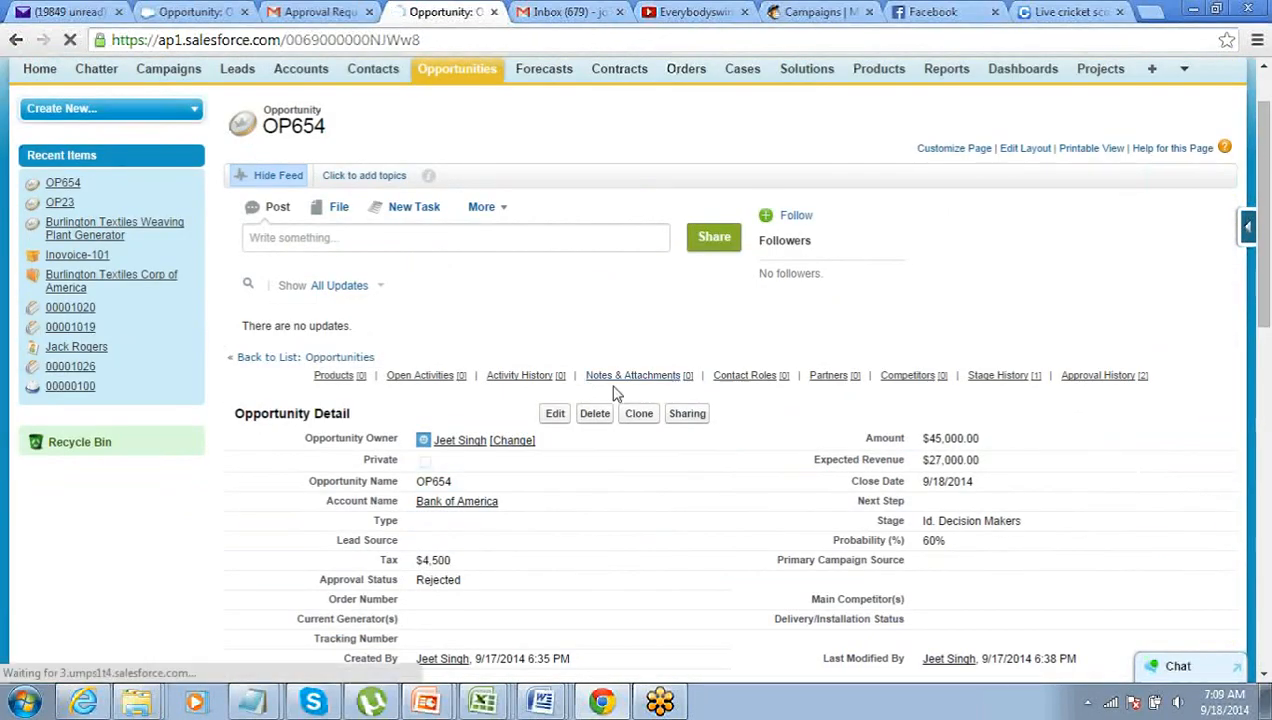
left_click(556, 414)
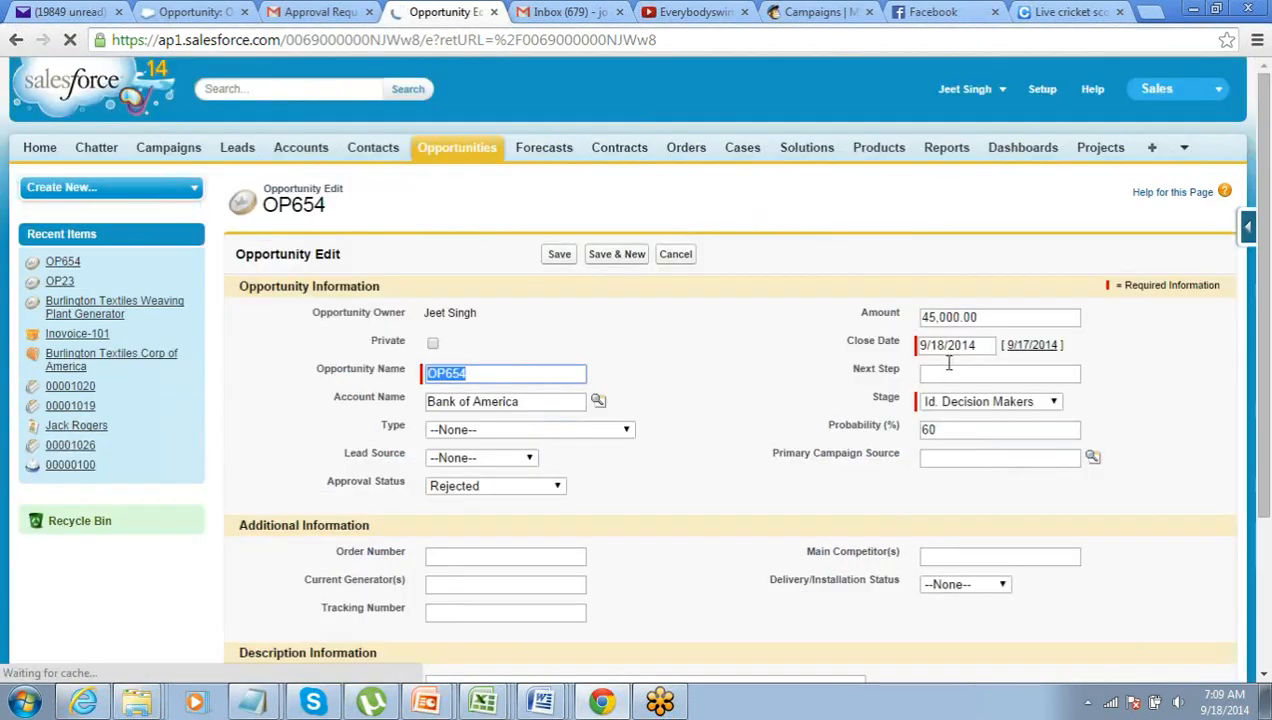
- Raise OP654's Amount to 48,000.00 and save the record
left_click(932, 318)
key("BackSpace")
type("8")
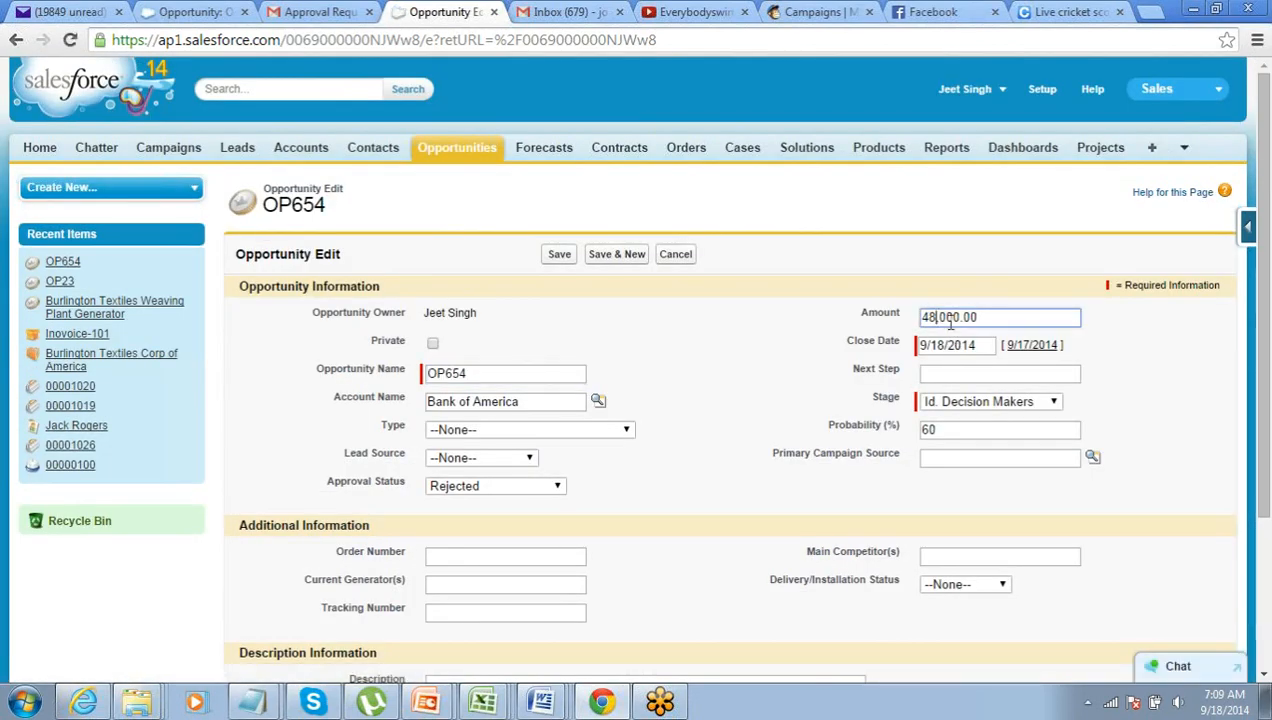
left_click(559, 255)
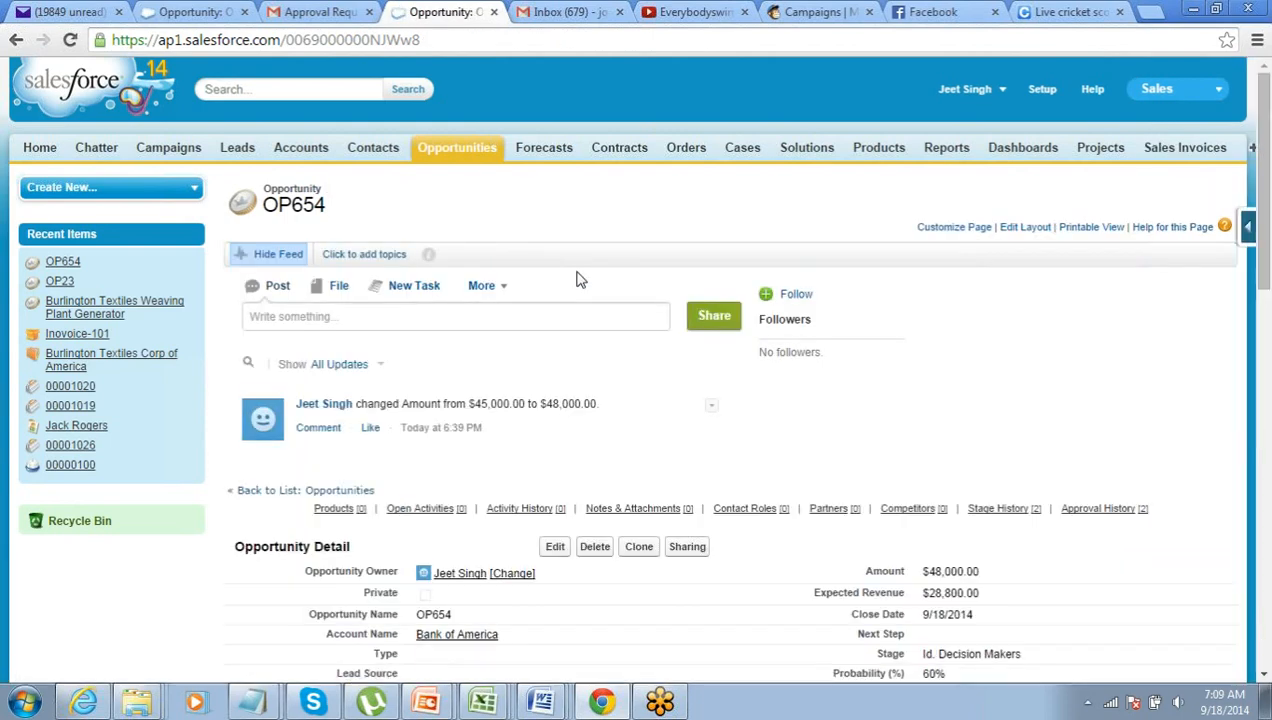
- Resubmit OP654 for approval from Approval History, confirming the warning
scroll(575, 275, "down", 3)
scroll(578, 278, "down", 3)
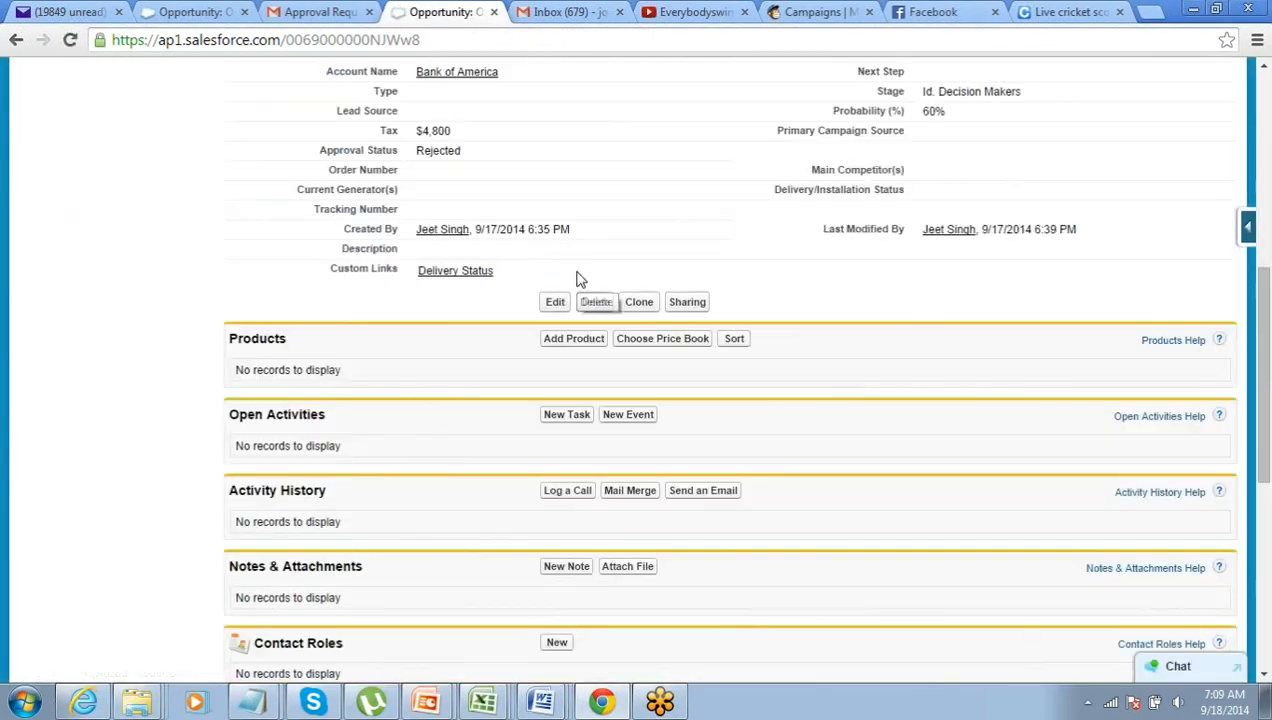
scroll(578, 278, "down", 5)
scroll(577, 278, "up", 6)
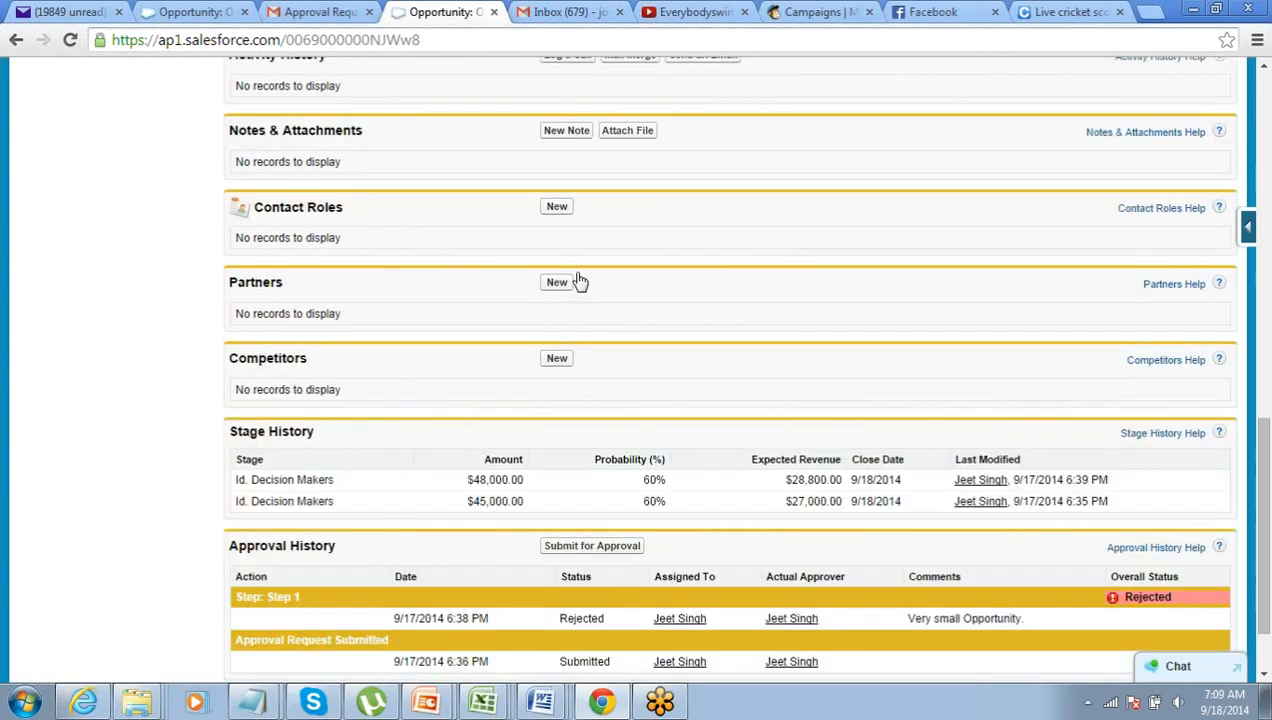
scroll(577, 278, "down", 6)
left_click(591, 452)
left_click(668, 184)
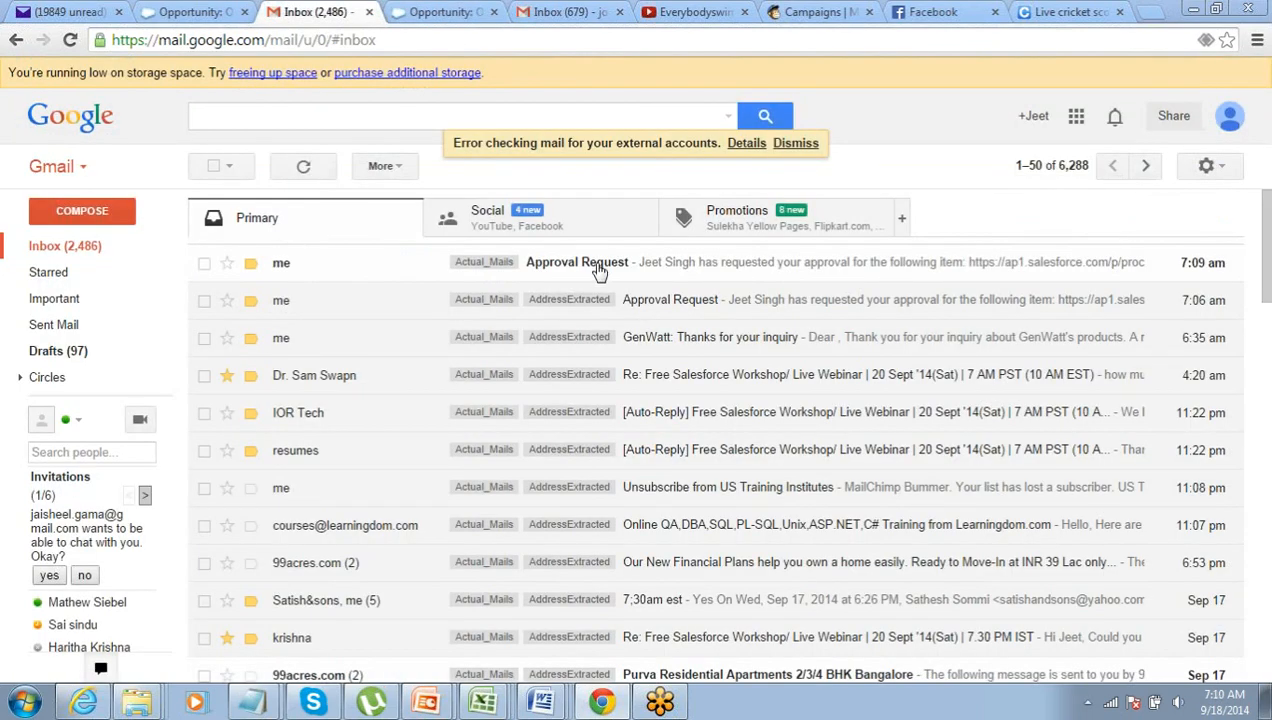
- Read the newest Approval Request email and follow its link to OP654's Approve/Reject page
left_click(639, 268)
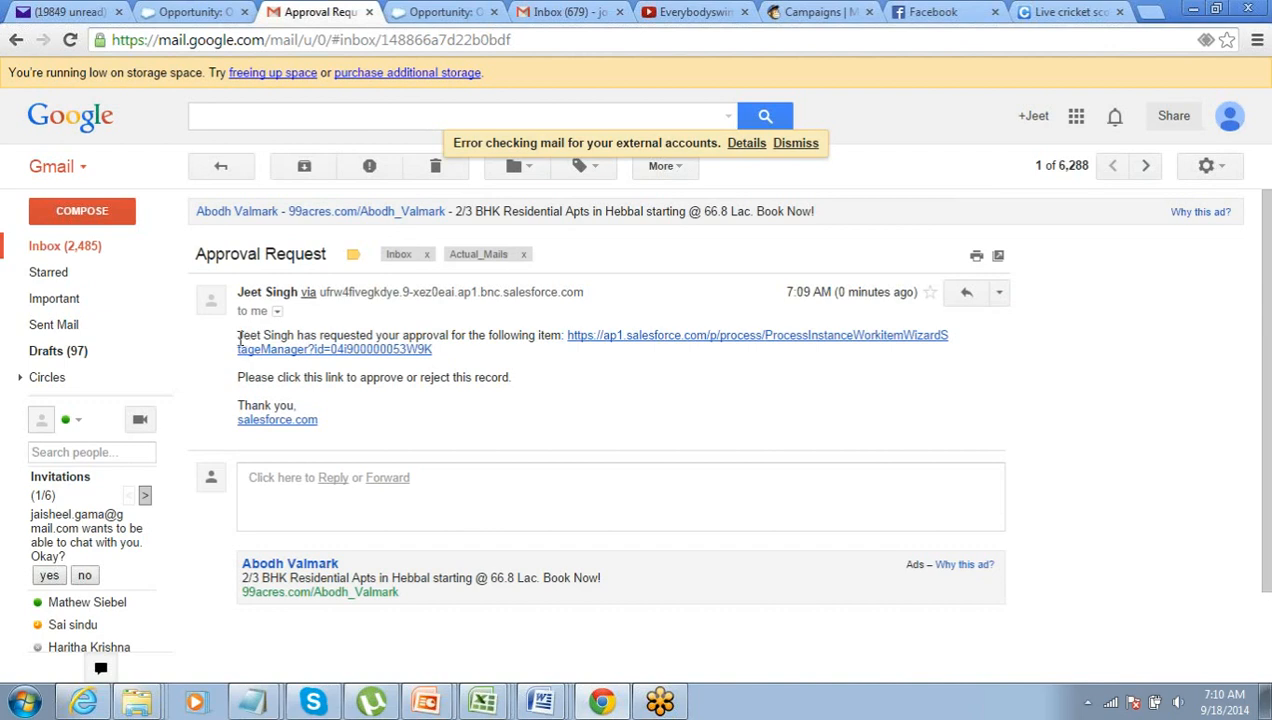
left_click_drag(237, 341, 531, 335)
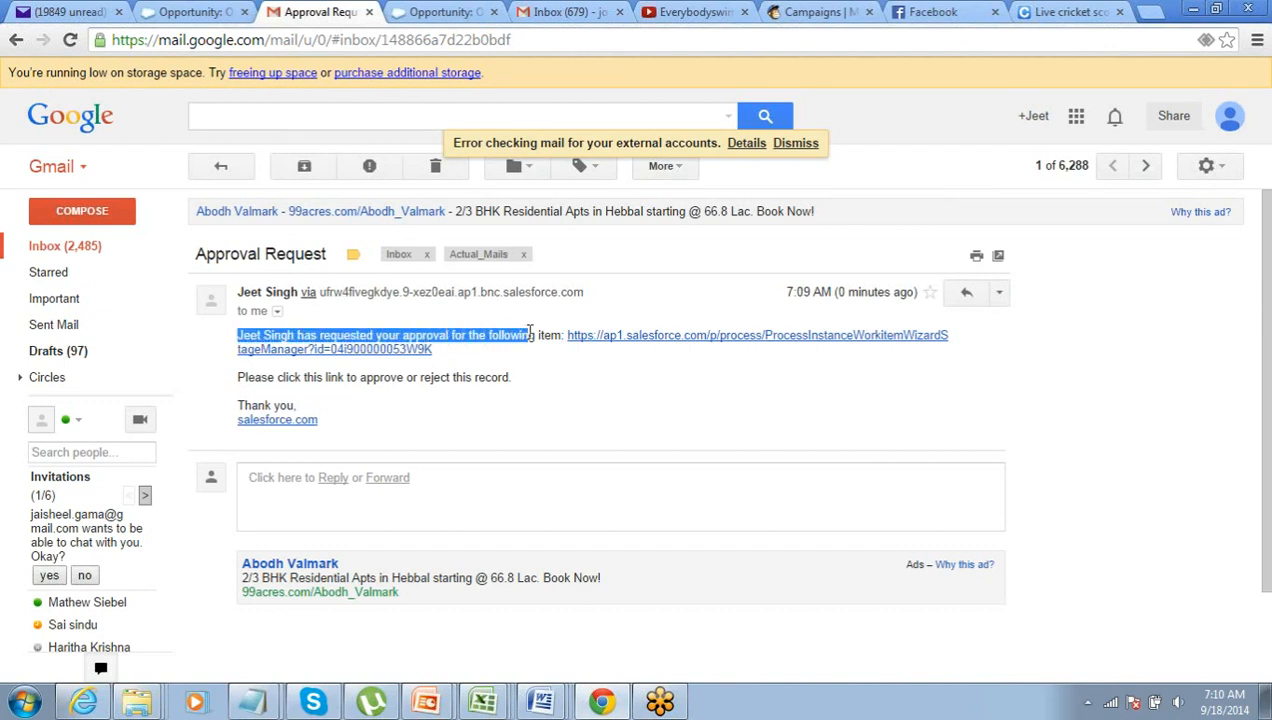
left_click(633, 336)
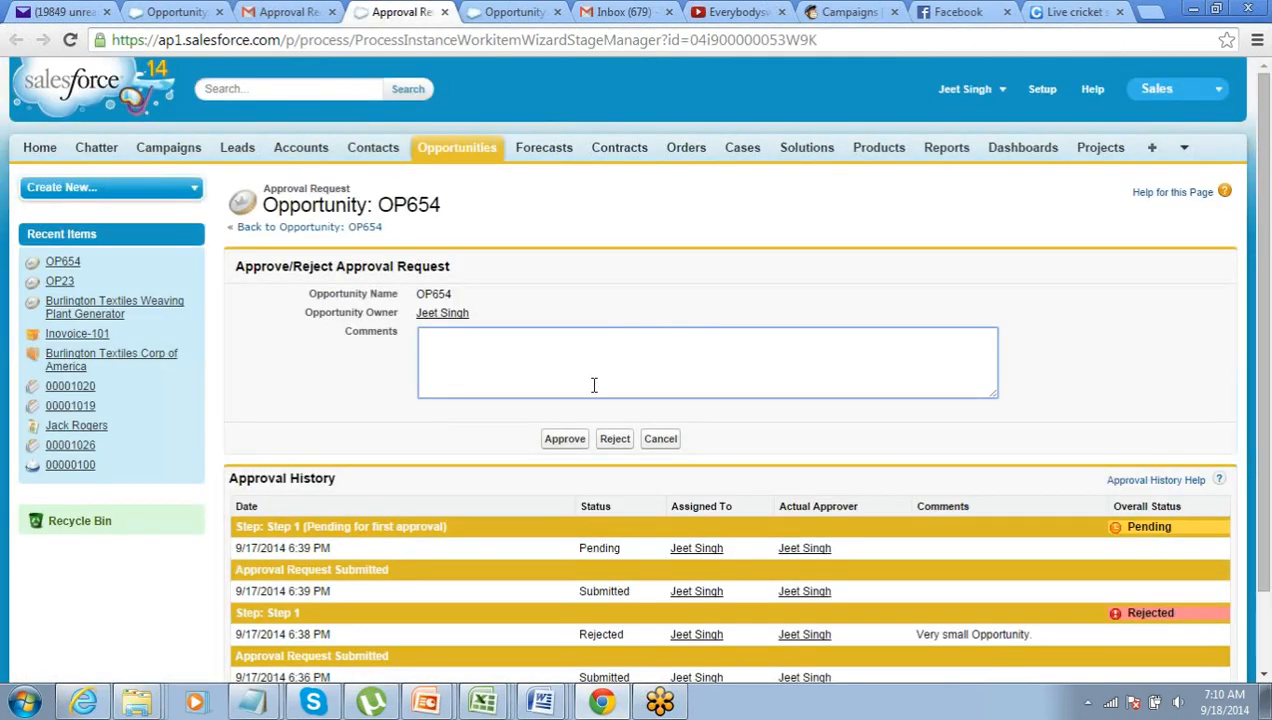
- Approve OP654's request with the comment 'Now it looks fine'
scroll(593, 385, "down", 1)
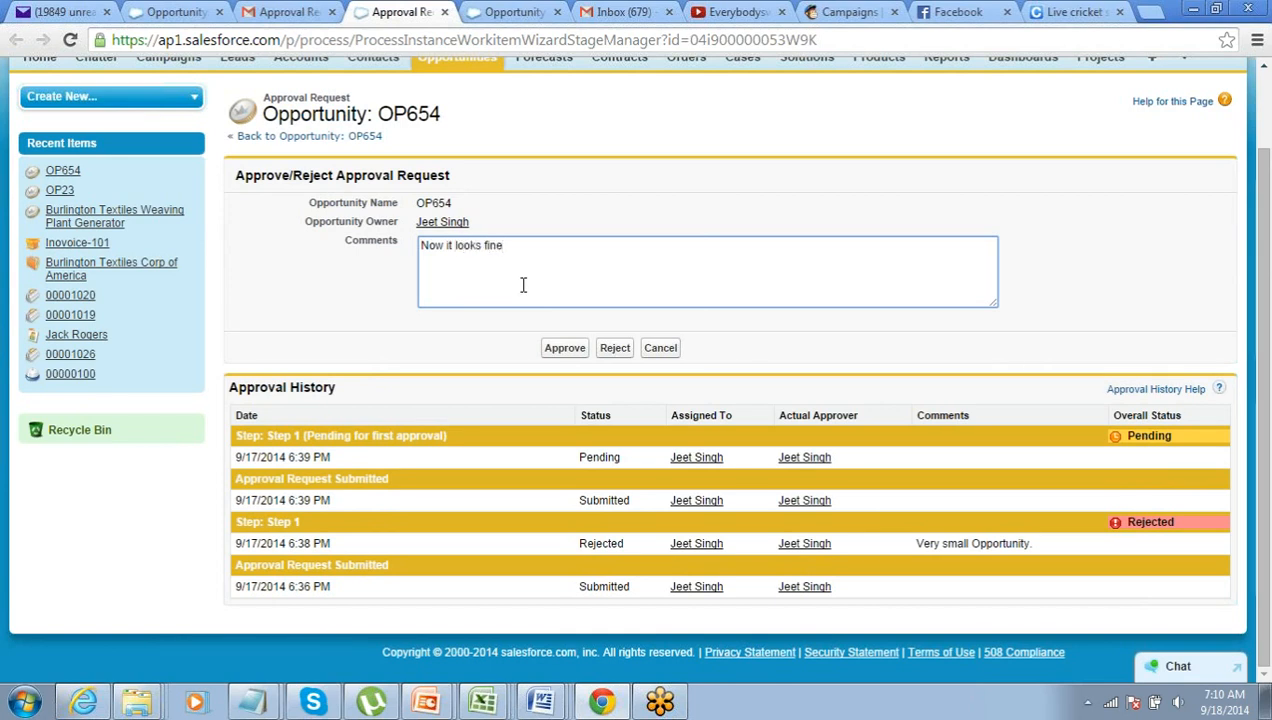
left_click(565, 349)
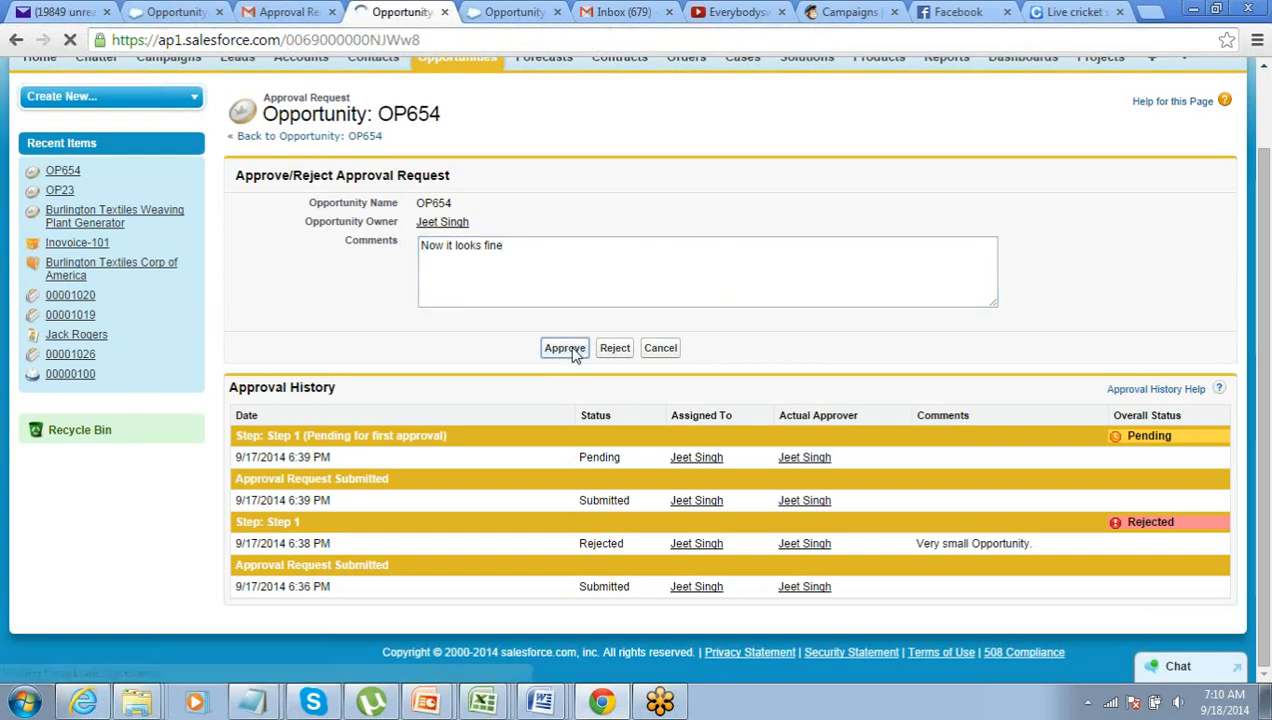
- Scroll through OP654's detail page to check the Approved status and $48,000.00 amount
scroll(545, 355, "down", 4)
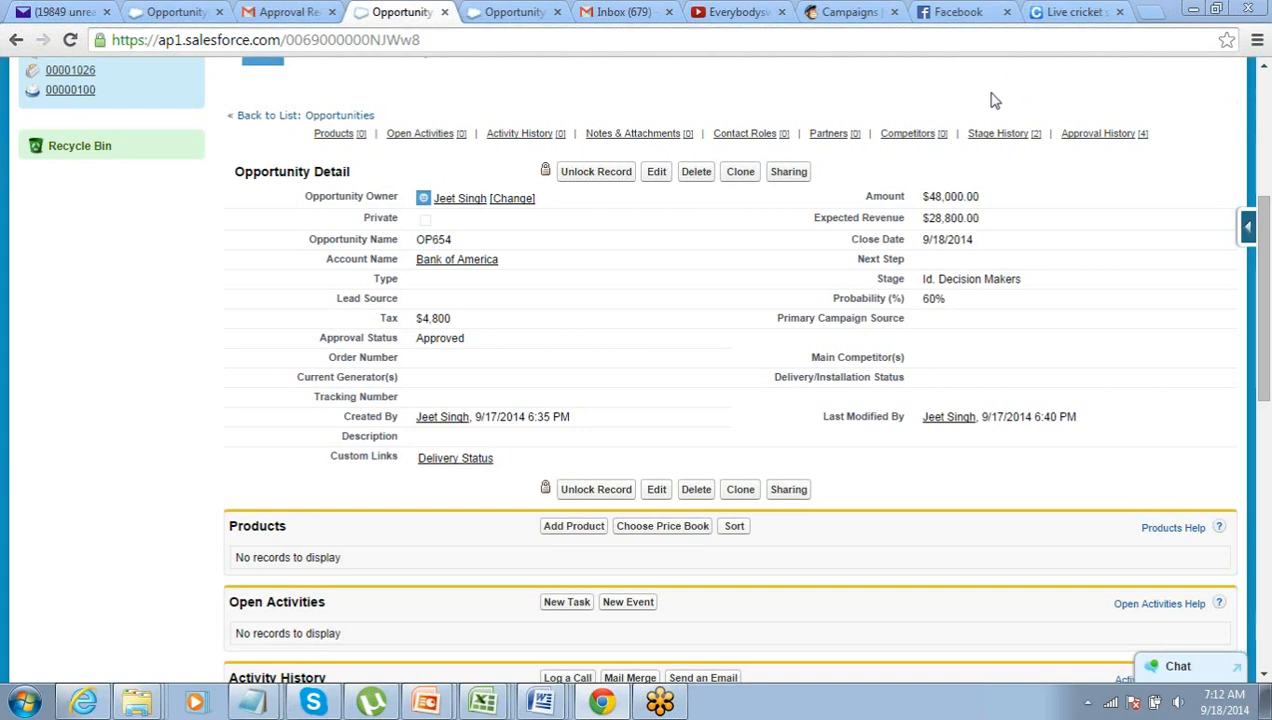
scroll(990, 150, "up", 2)
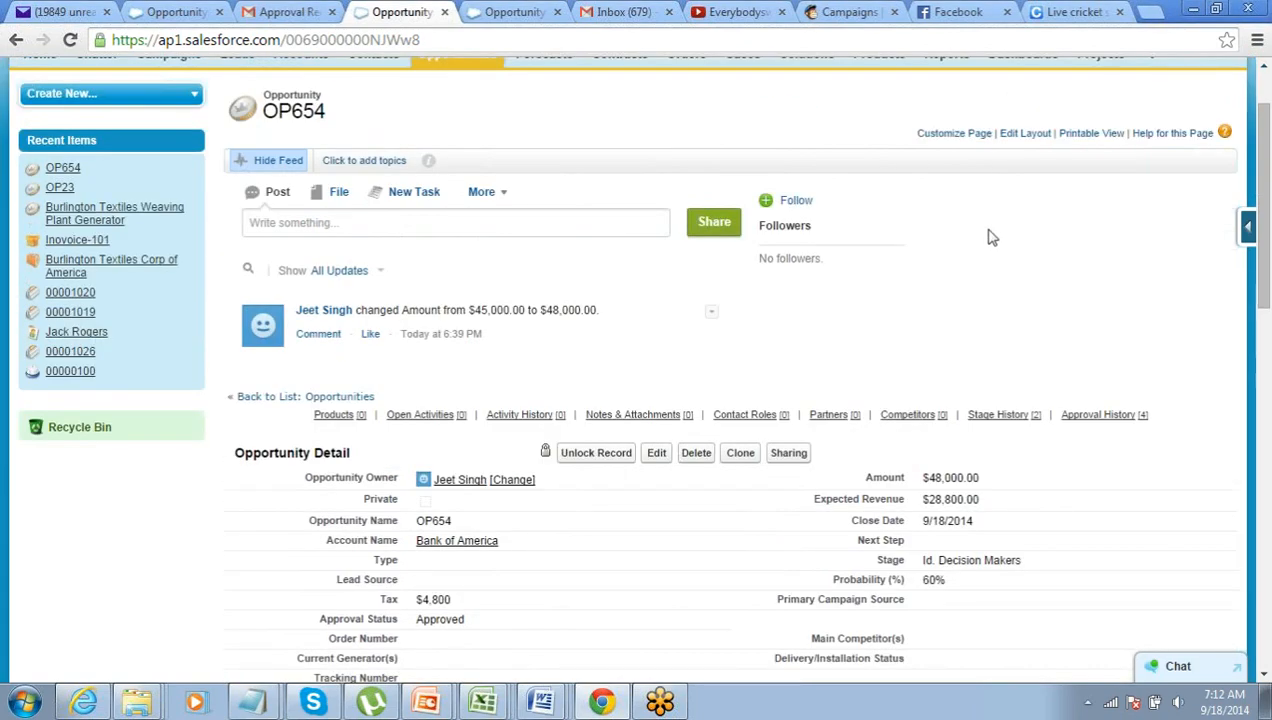
scroll(991, 230, "up", 2)
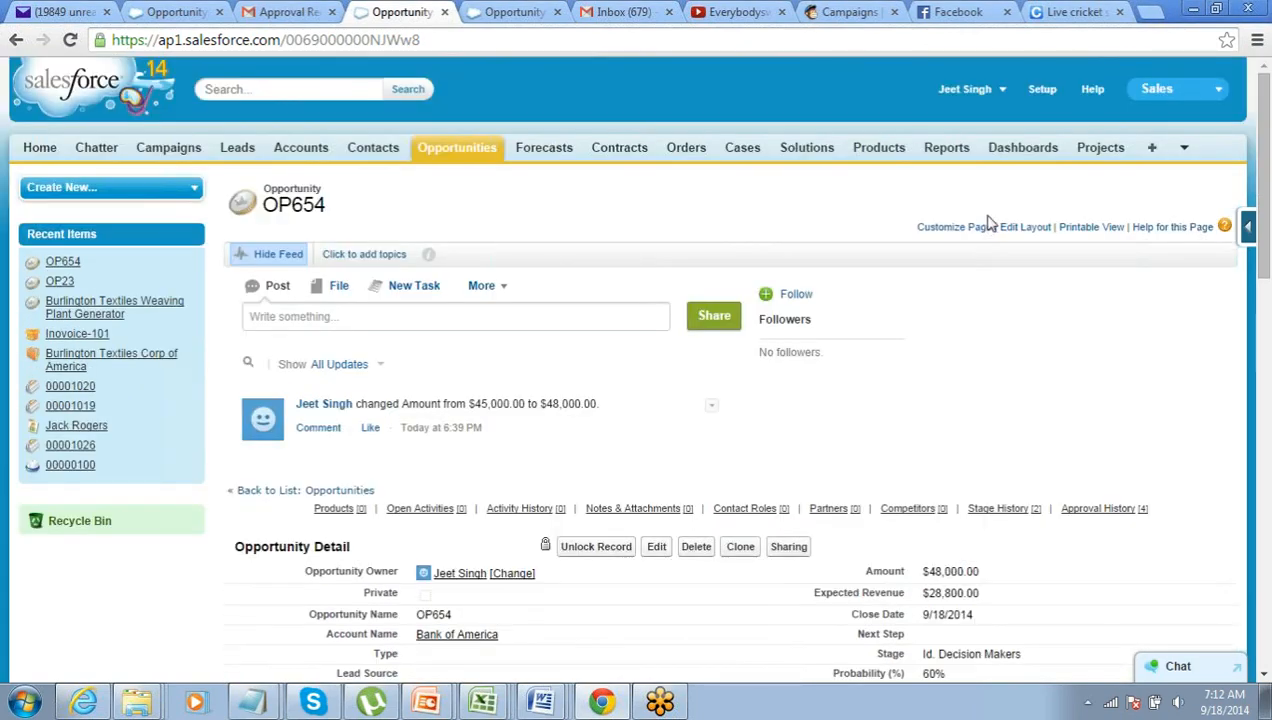
- Go to Setup > Create > Workflow & Approvals > Approval Processes
left_click(1040, 89)
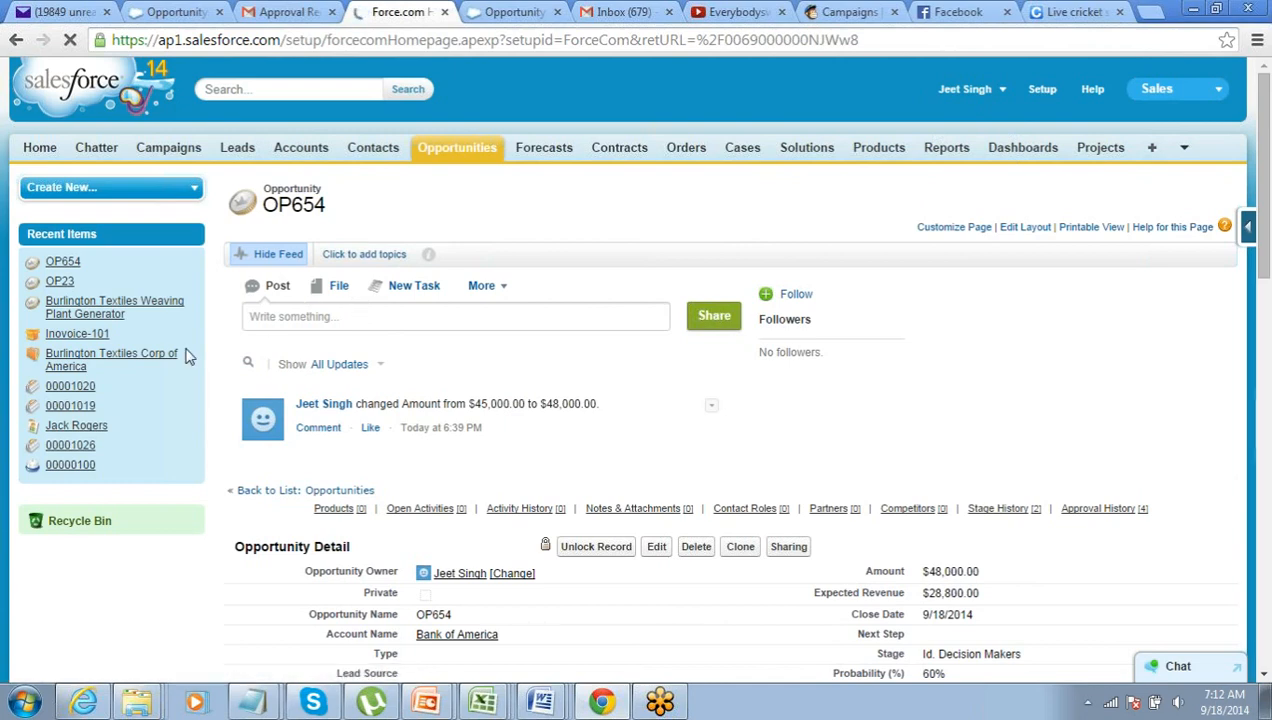
scroll(44, 362, "down", 3)
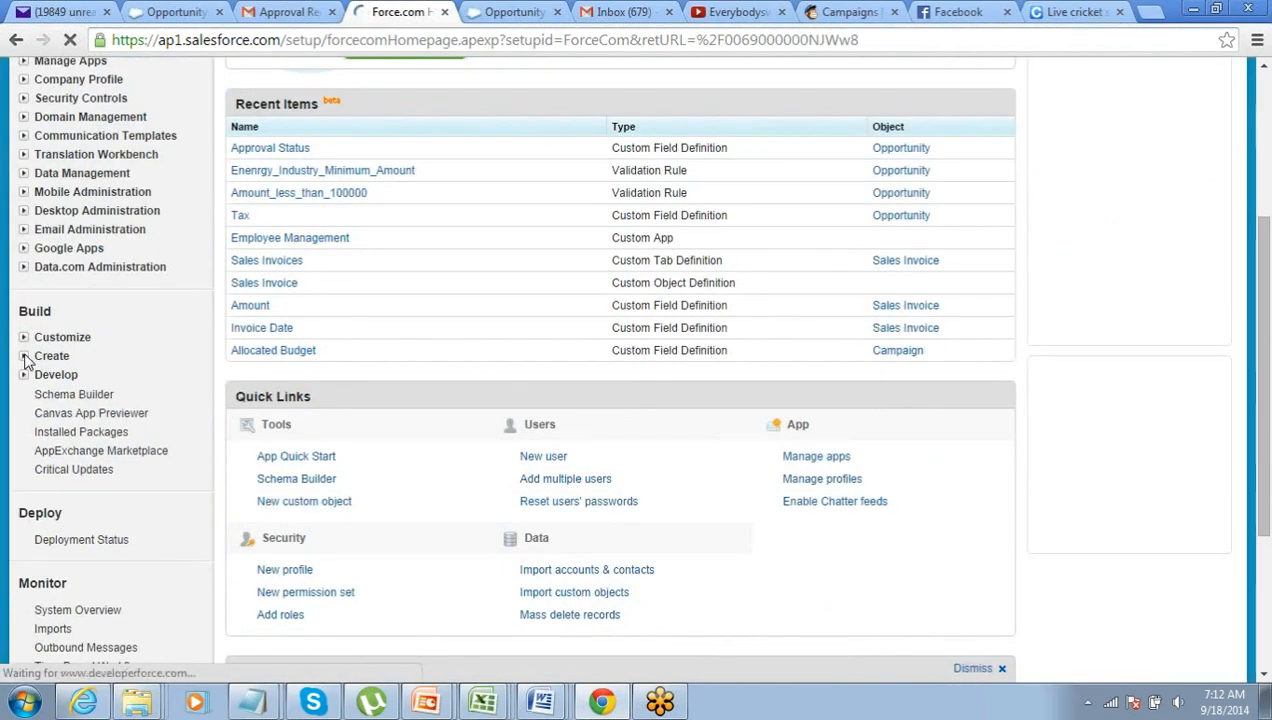
left_click(25, 358)
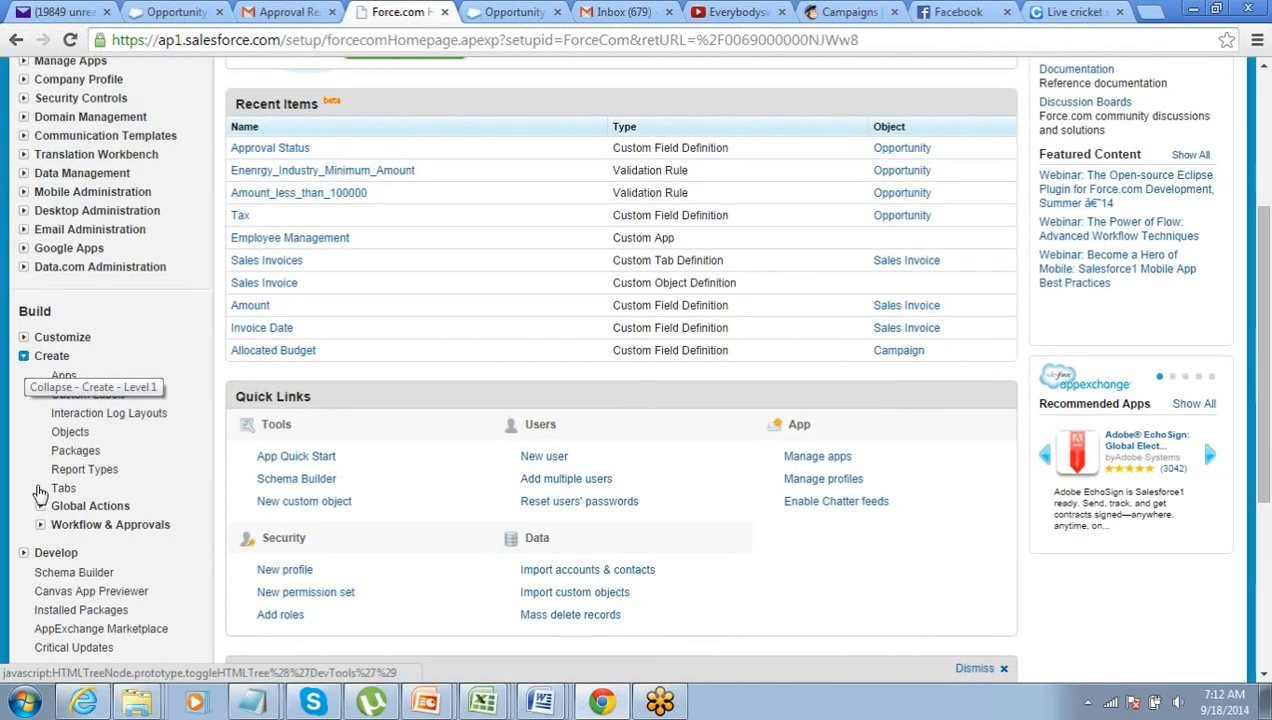
left_click(40, 525)
scroll(40, 525, "down", 1)
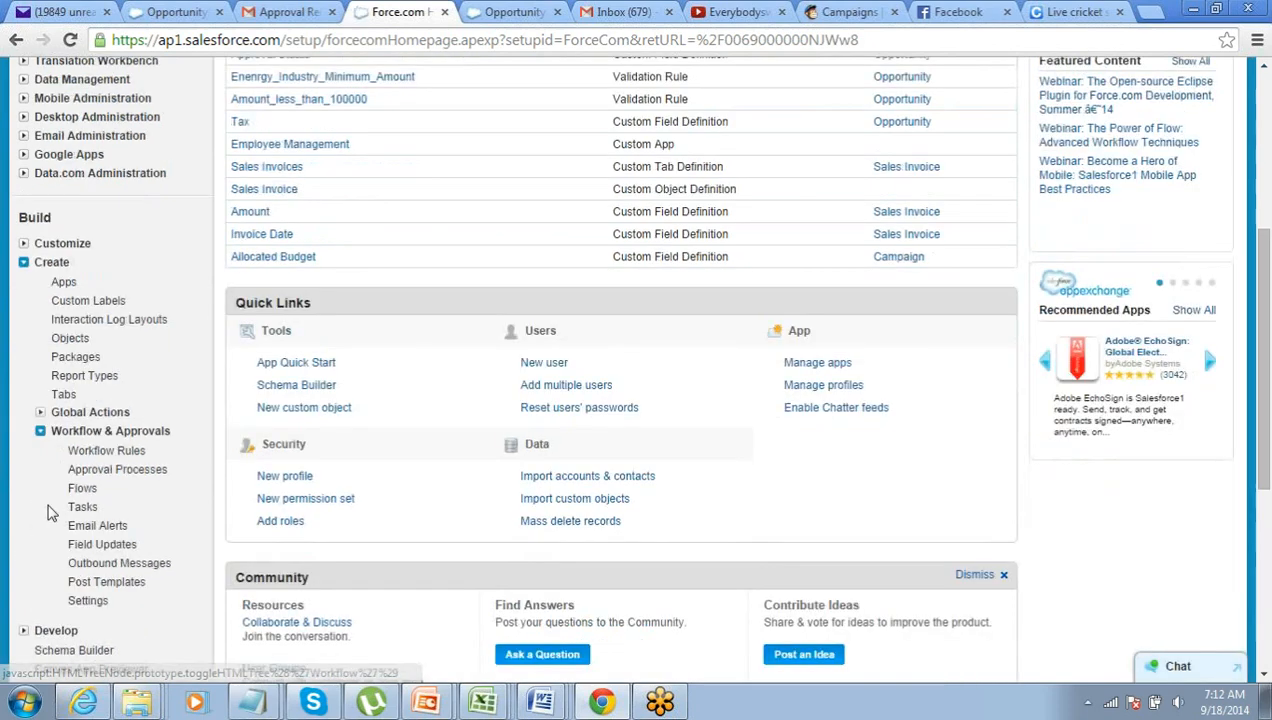
left_click(128, 470)
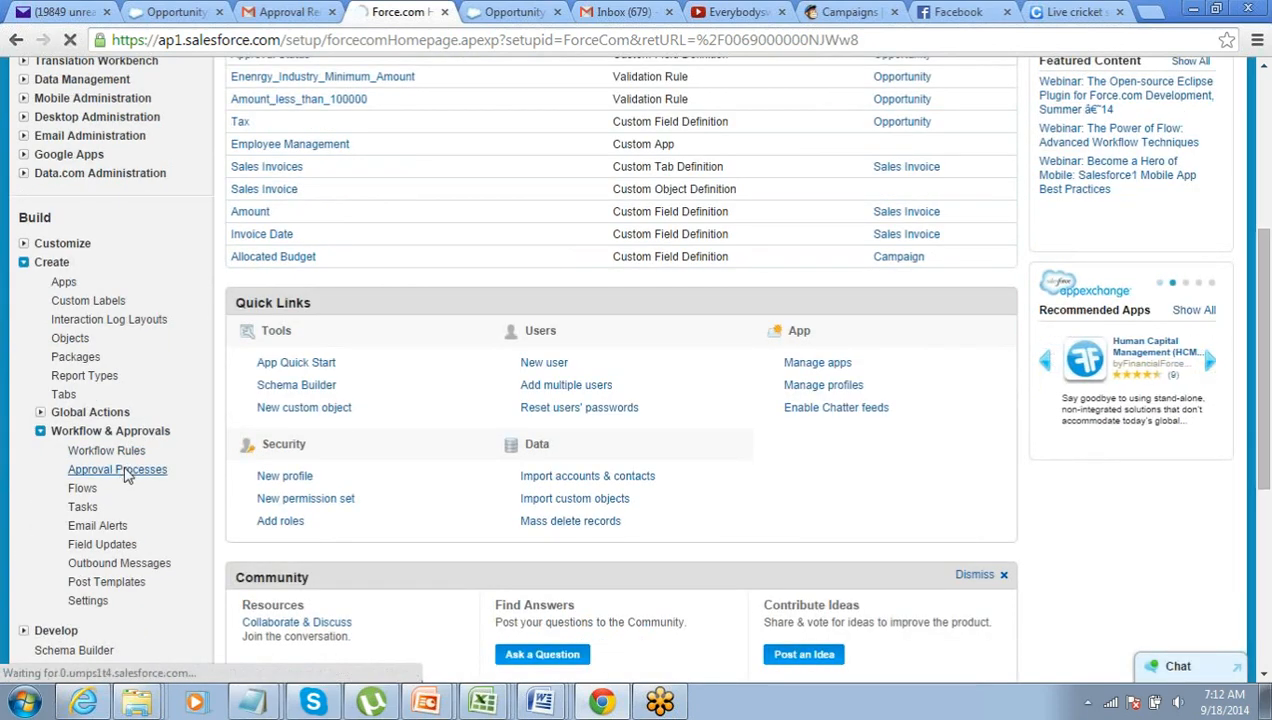
- Open 'Approval for Small Opportunities' and review its criteria and Approval Steps
scroll(407, 423, "down", 1)
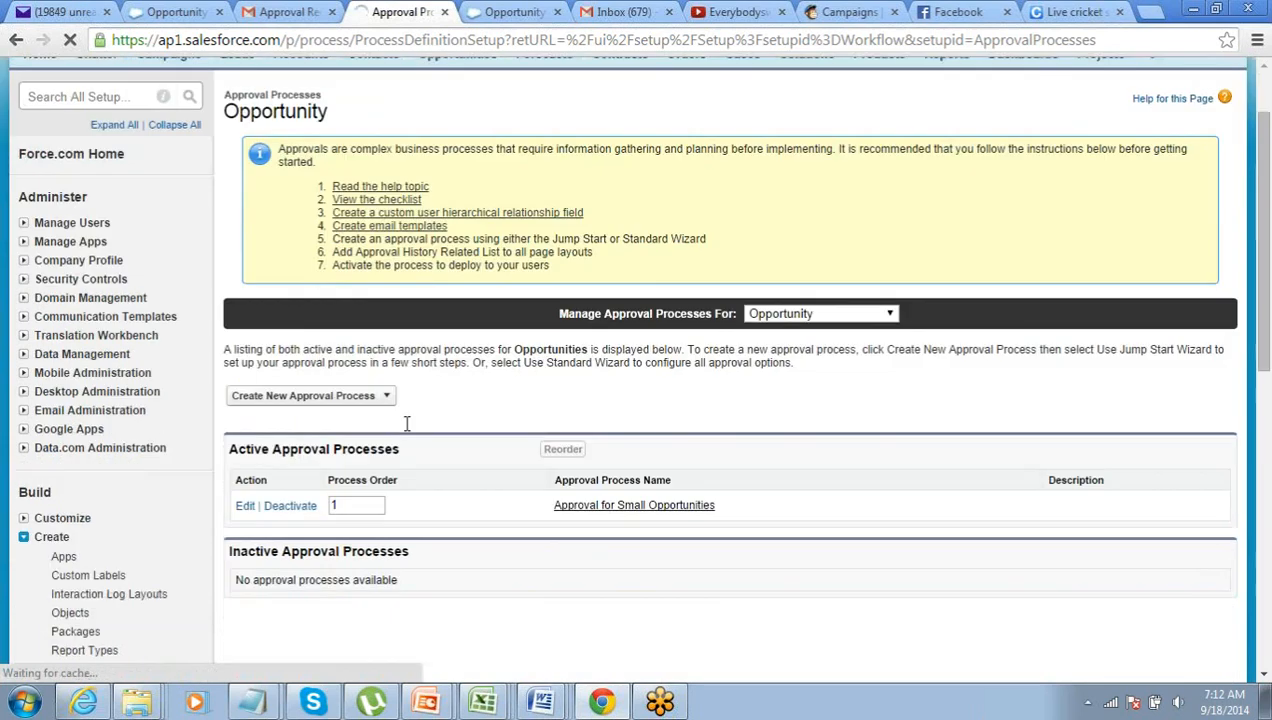
scroll(407, 430, "down", 1)
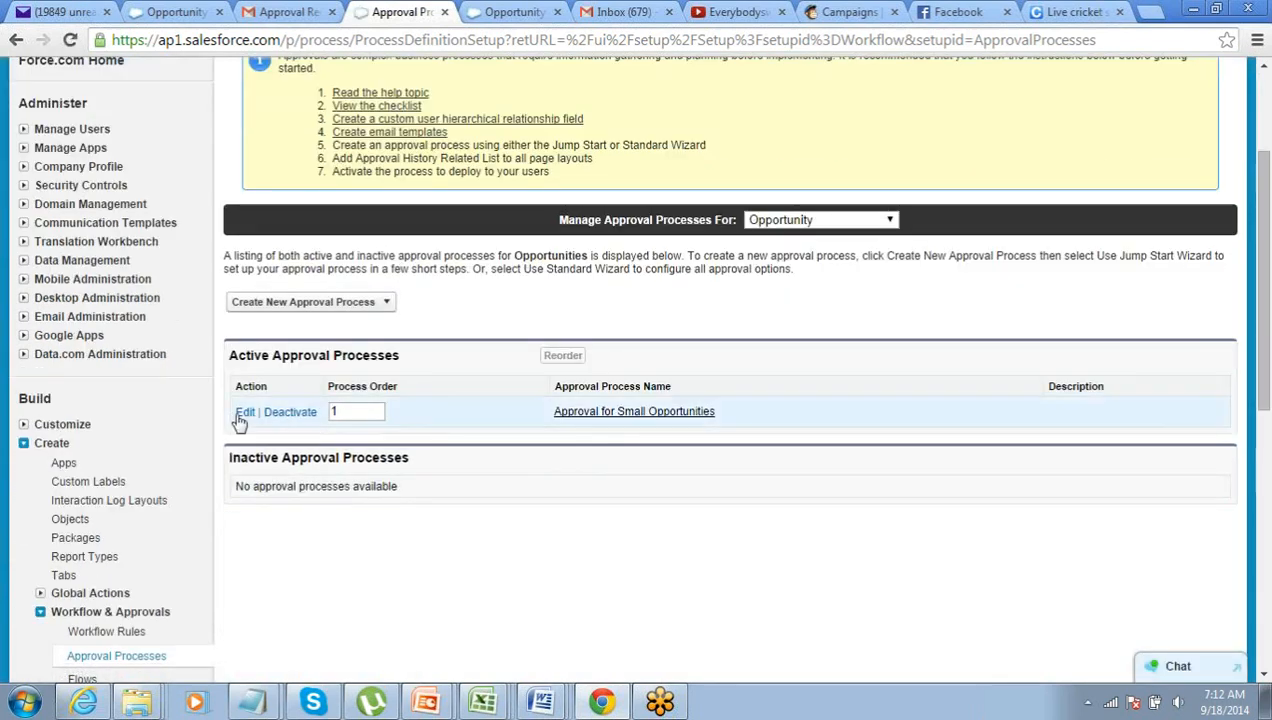
left_click(588, 414)
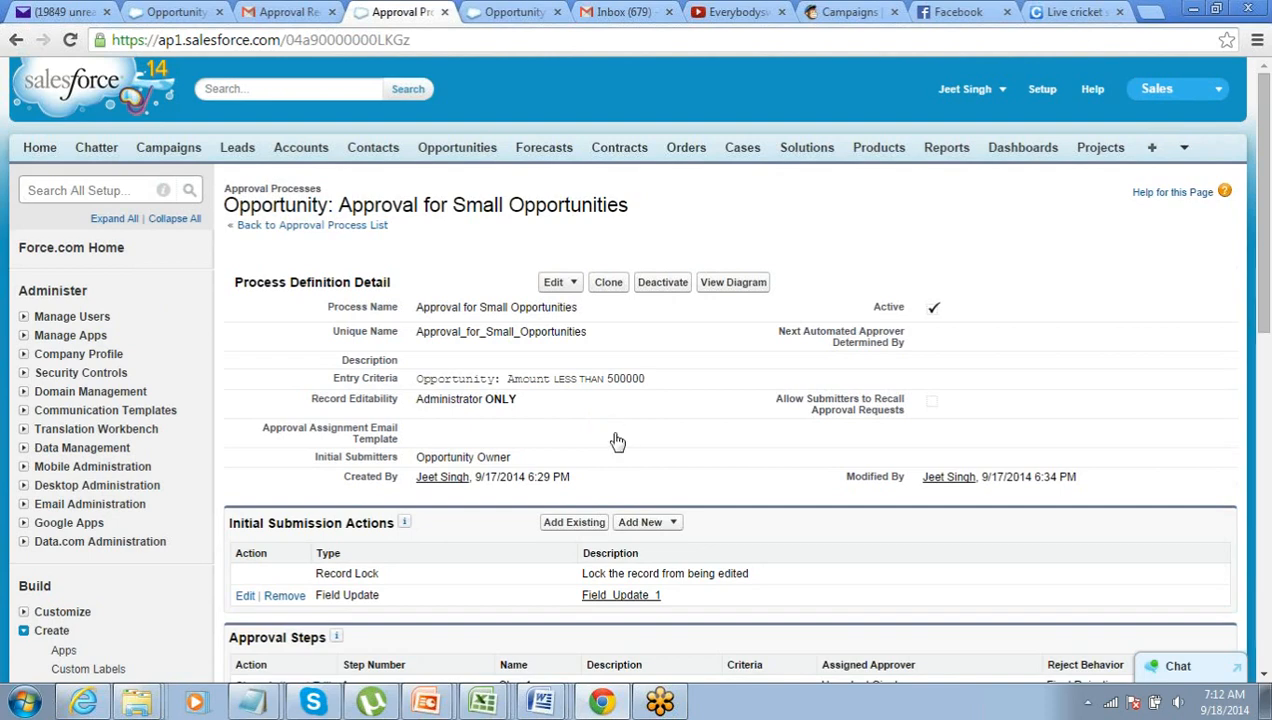
scroll(615, 443, "down", 1)
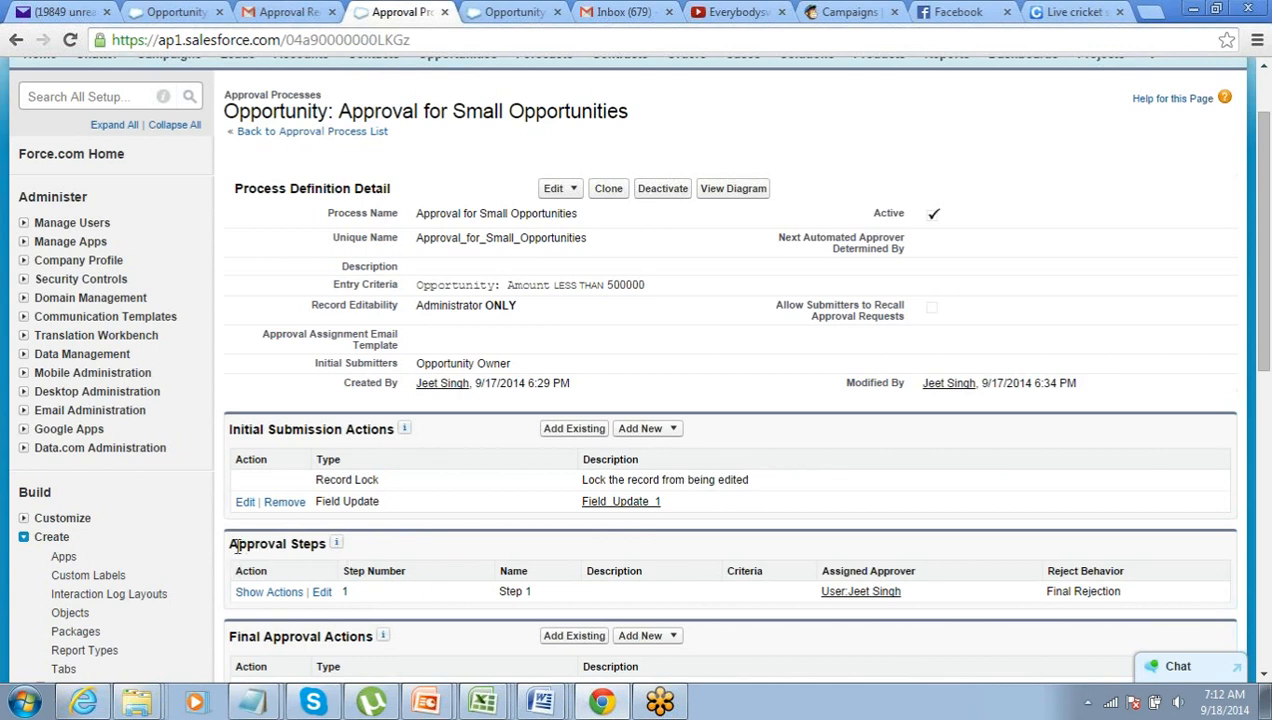
left_click_drag(229, 545, 300, 553)
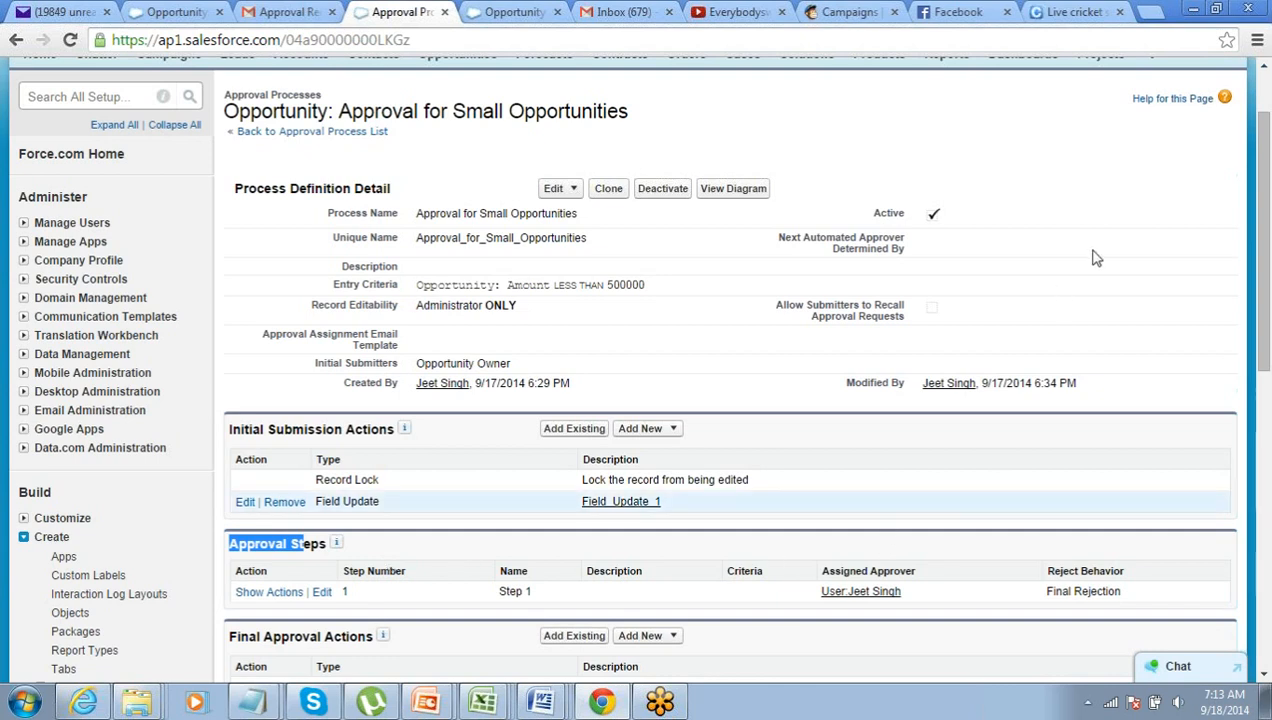
left_click(1065, 182)
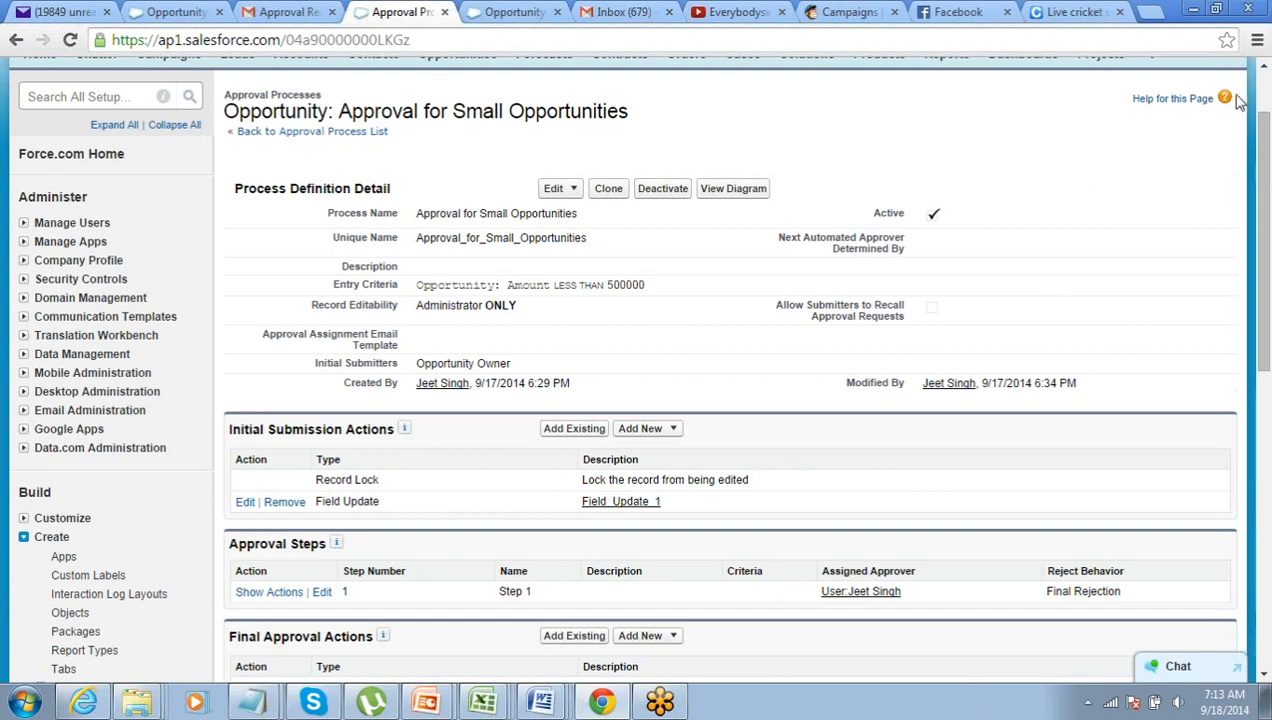